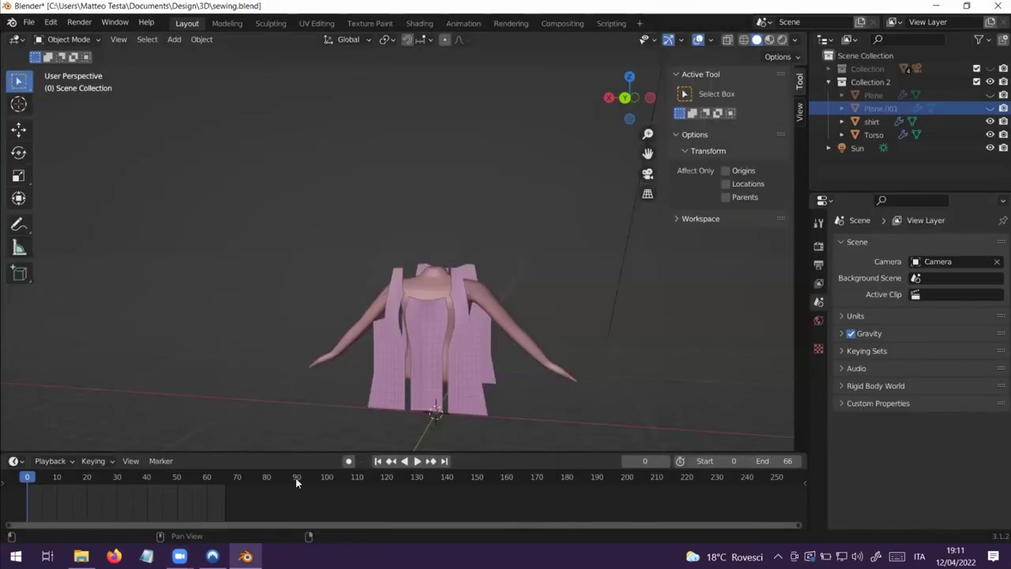
# - Play the cloth simulation that sews the shirt panels around the torso and stop it at about frame 40
pyautogui.moveTo(387, 218); pyautogui.dragTo(423, 197, button='middle')
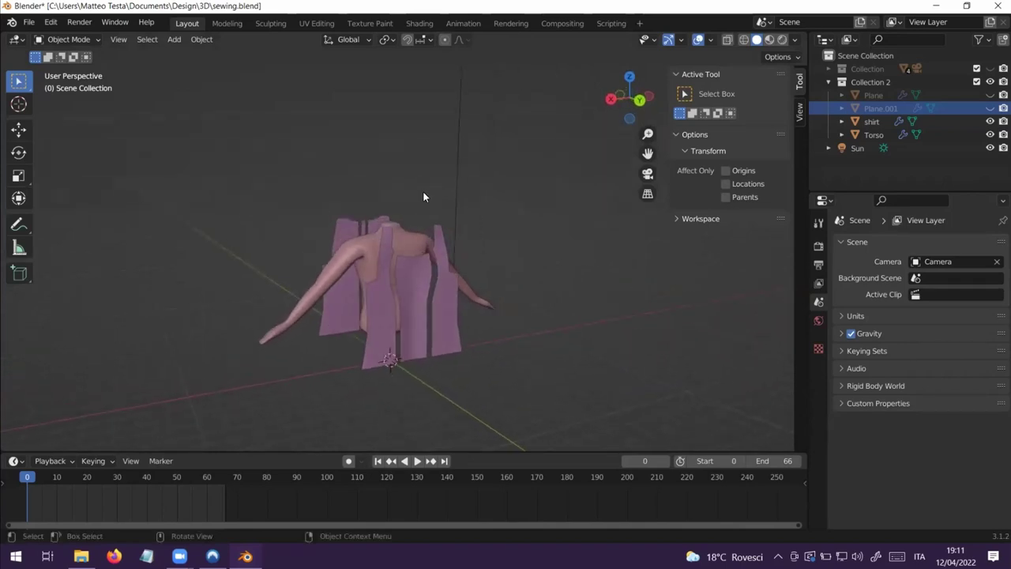
pyautogui.scroll(2, 337, 234)
pyautogui.moveTo(350, 278); pyautogui.dragTo(338, 272, button='middle')
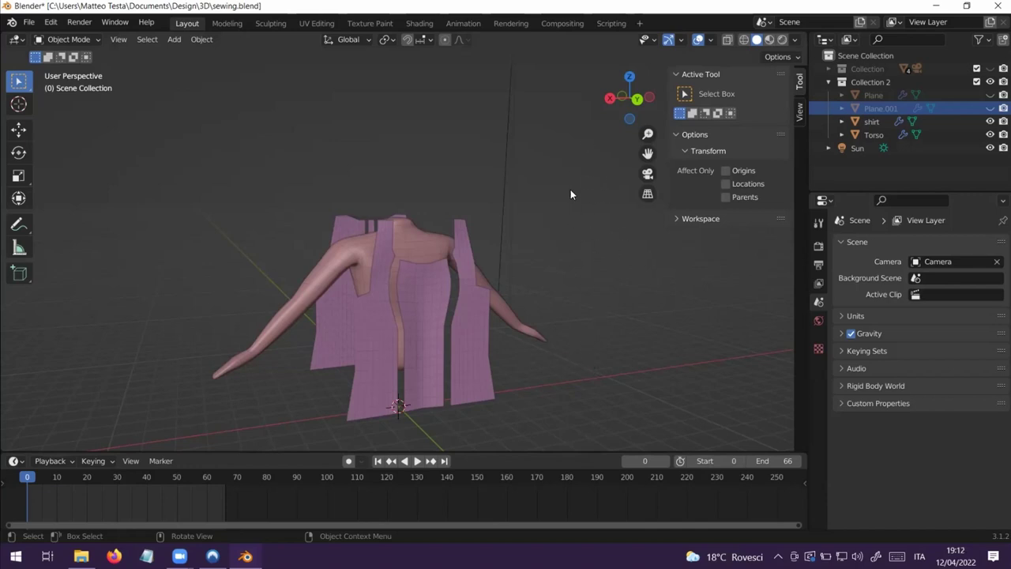
pyautogui.moveTo(583, 261)
pyautogui.mouseDown(button='middle')
pyautogui.moveTo(553, 280)
pyautogui.moveTo(576, 255)
pyautogui.moveTo(595, 298)
pyautogui.moveTo(593, 256)
pyautogui.mouseUp(button='middle')
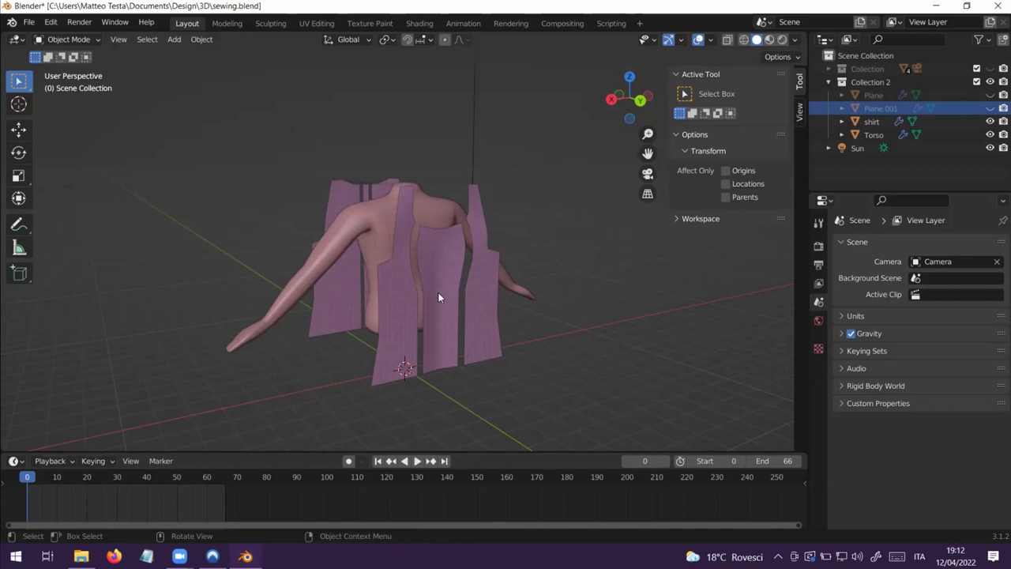
pyautogui.click(415, 461)
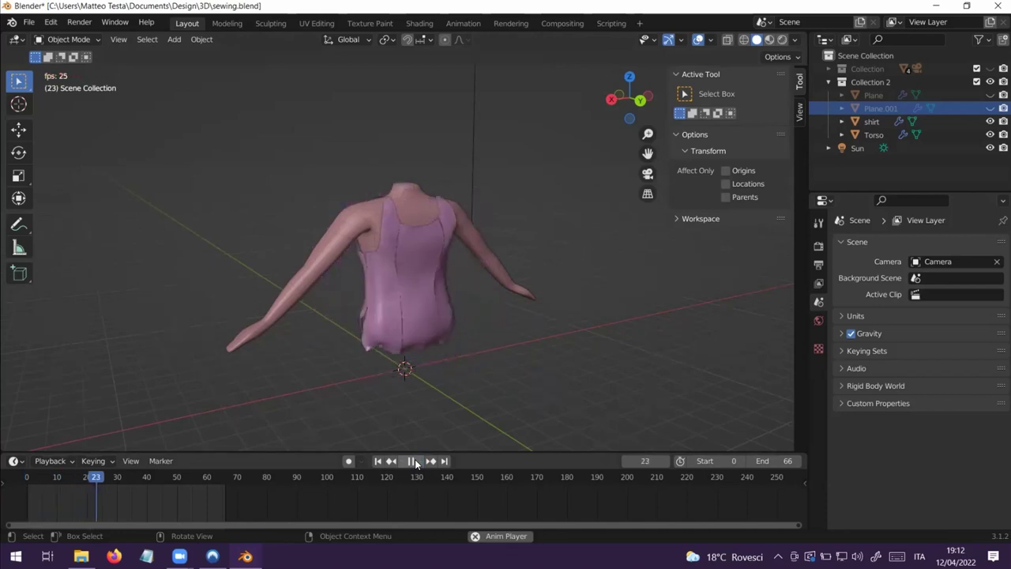
pyautogui.click(414, 461)
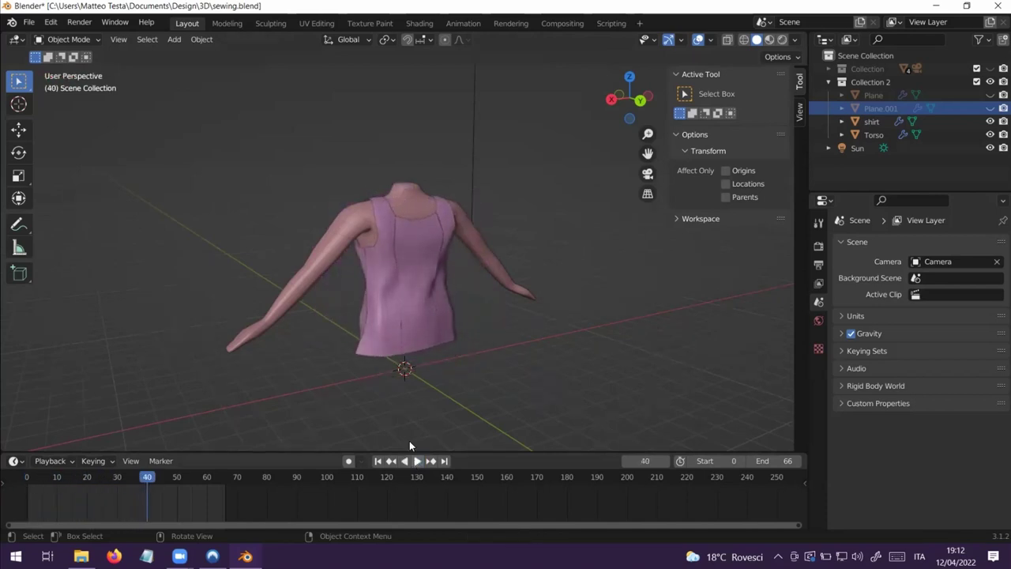
# - Examine the sewn shirt on the torso up close, including its neckline, side opening and front seams
pyautogui.moveTo(367, 315)
pyautogui.mouseDown(button='middle')
pyautogui.moveTo(624, 292)
pyautogui.moveTo(486, 305)
pyautogui.moveTo(380, 300)
pyautogui.mouseUp(button='middle')
pyautogui.scroll(4, 390, 215)
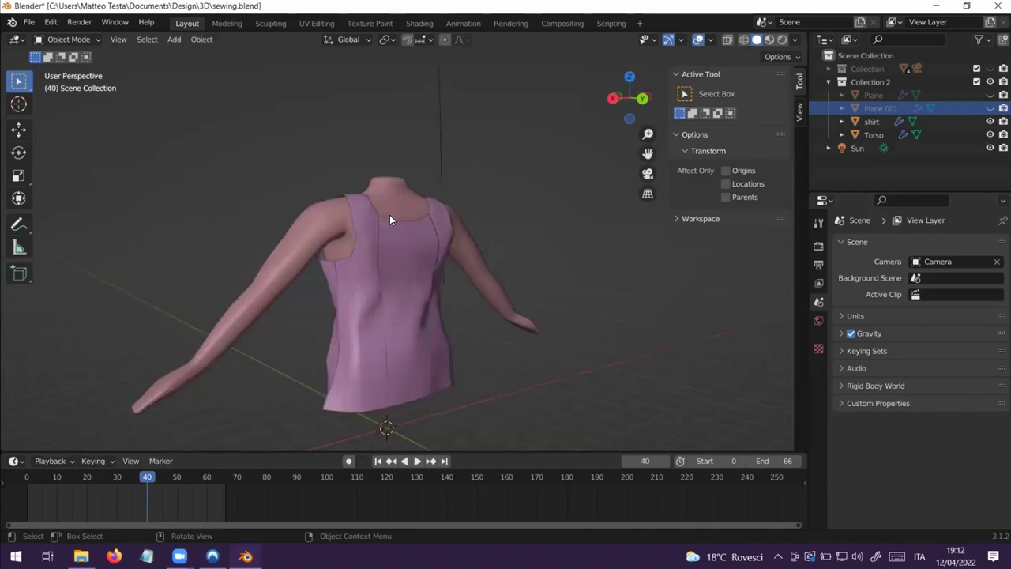
pyautogui.scroll(2, 390, 215)
pyautogui.moveTo(422, 244); pyautogui.dragTo(381, 267, button='middle')
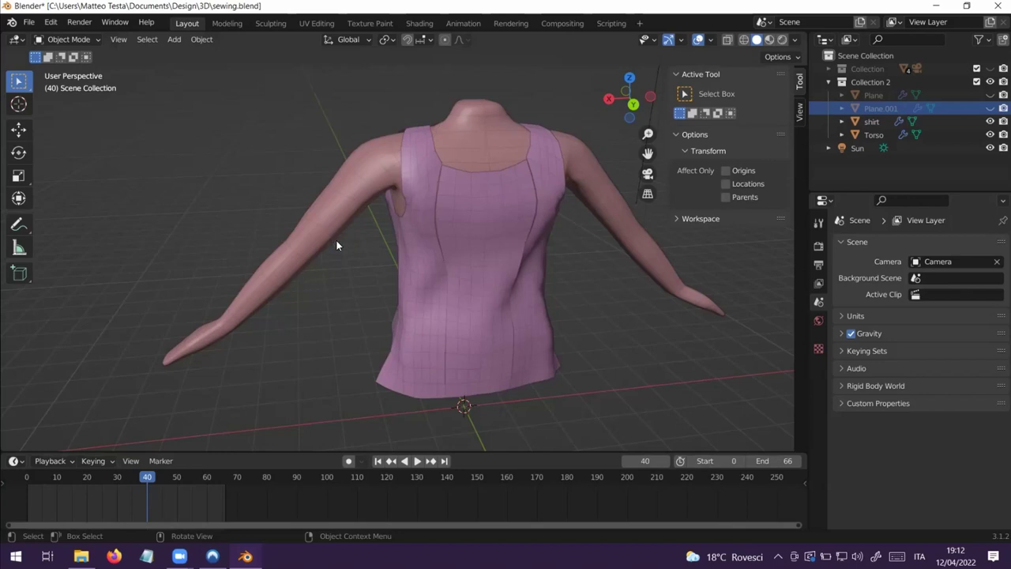
pyautogui.moveTo(395, 218); pyautogui.dragTo(392, 208, button='middle')
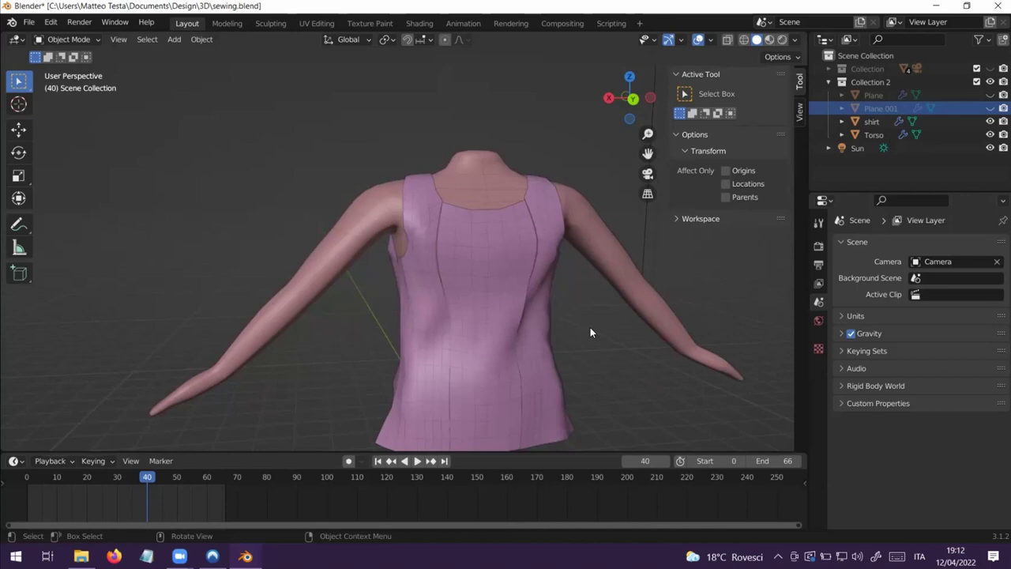
pyautogui.moveTo(588, 337); pyautogui.dragTo(594, 346, button='middle')
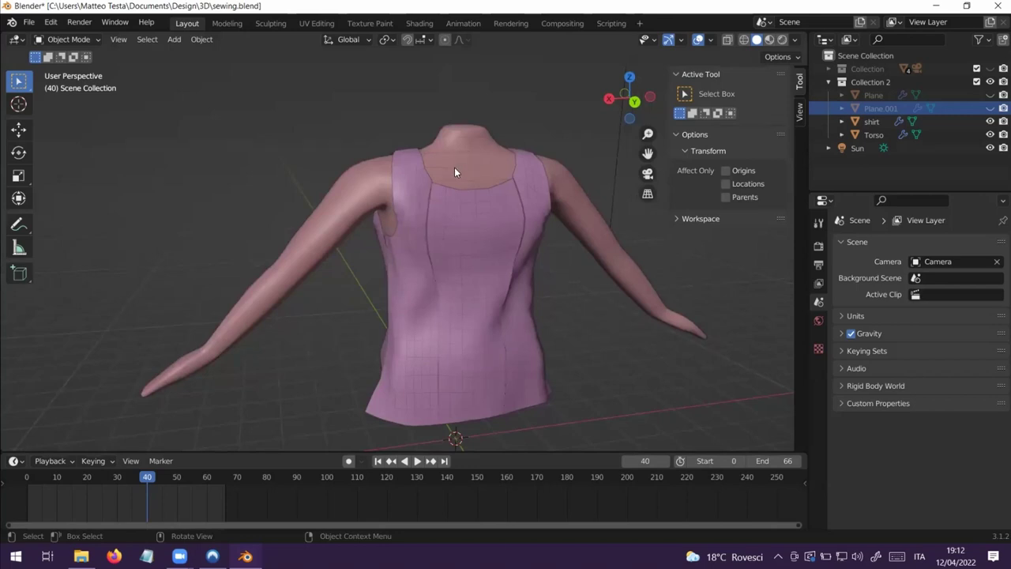
pyautogui.click(14, 38)
pyautogui.click(16, 40)
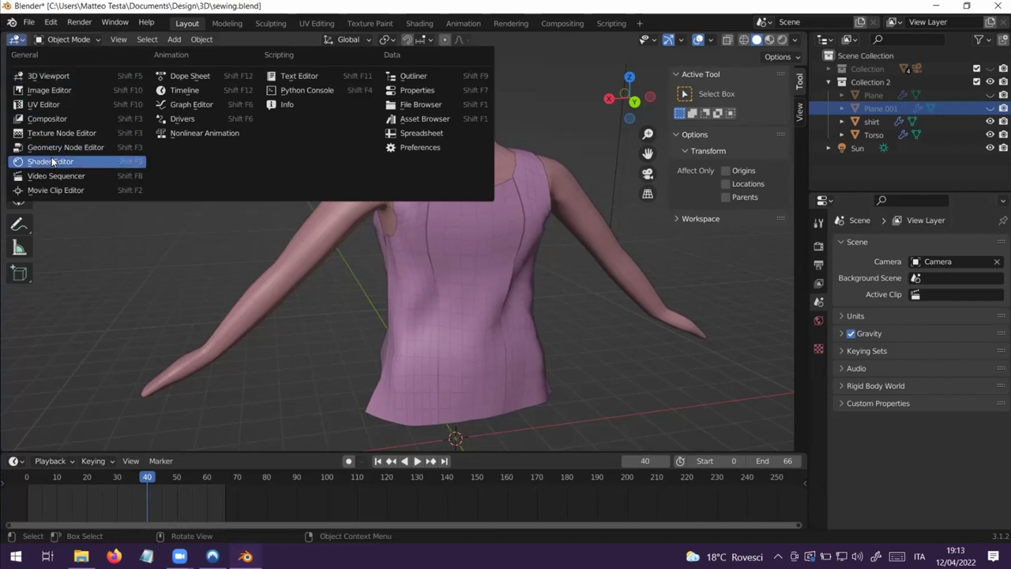
# - Hide Collection 2 and the Sun light, and add a new active collection under the Scene Collection
pyautogui.click(829, 82)
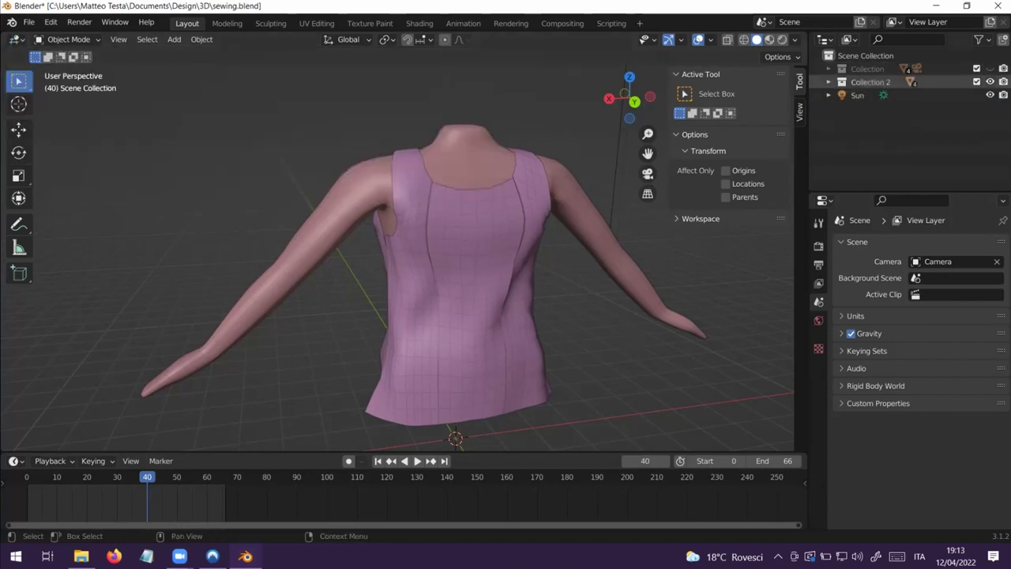
pyautogui.click(990, 82)
pyautogui.click(990, 95)
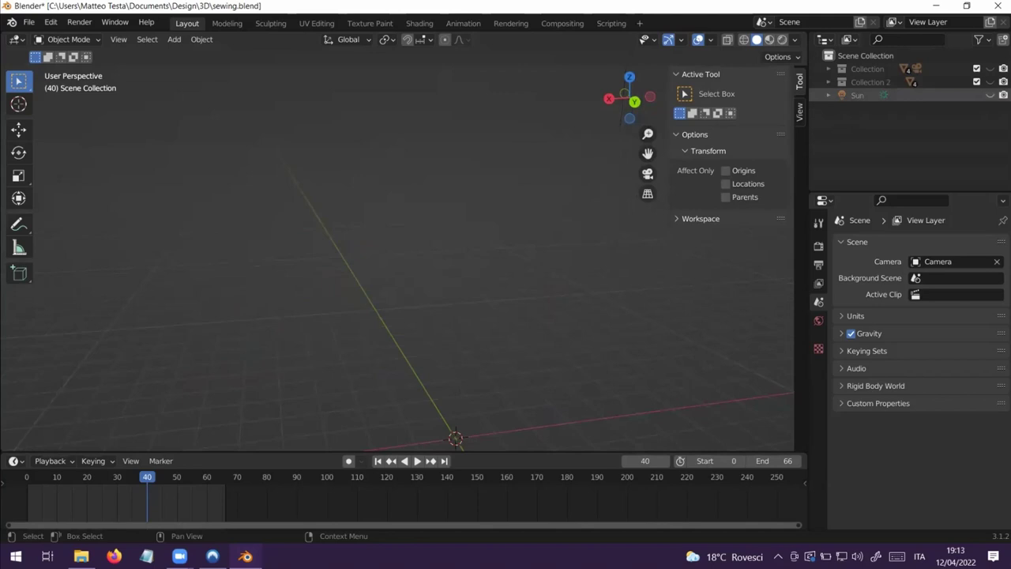
pyautogui.click(1003, 39)
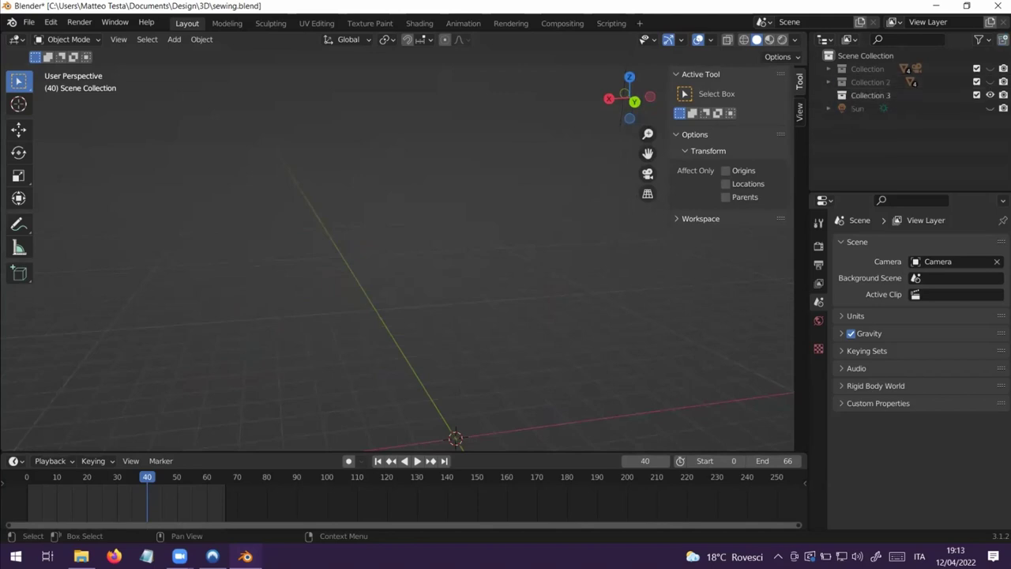
pyautogui.click(898, 95)
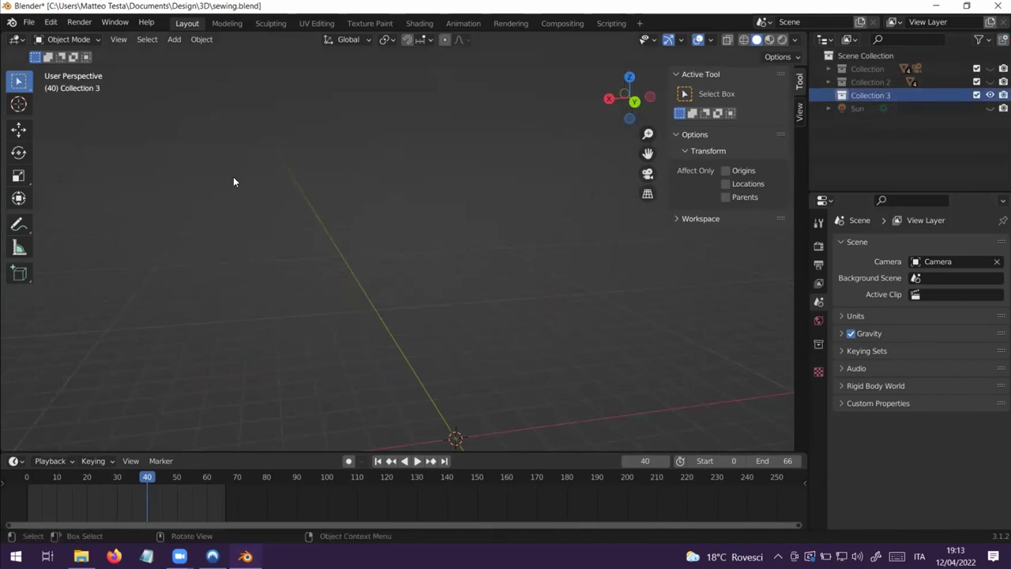
# - Switch the main 3D Viewport area to the Geometry Node Editor
pyautogui.moveTo(233, 177); pyautogui.dragTo(234, 169, button='middle')
pyautogui.scroll(-1, 316, 235)
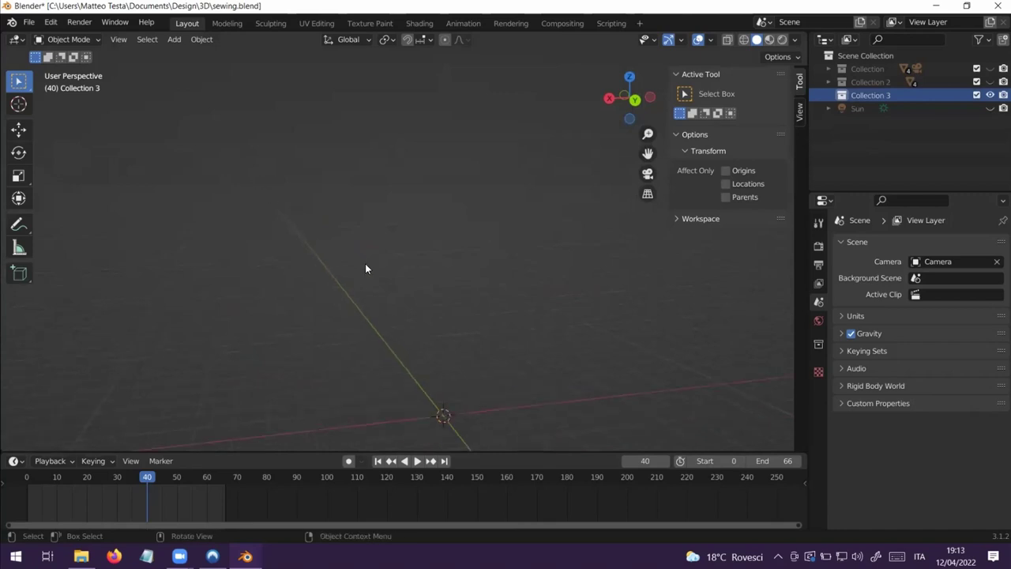
pyautogui.scroll(-1, 370, 264)
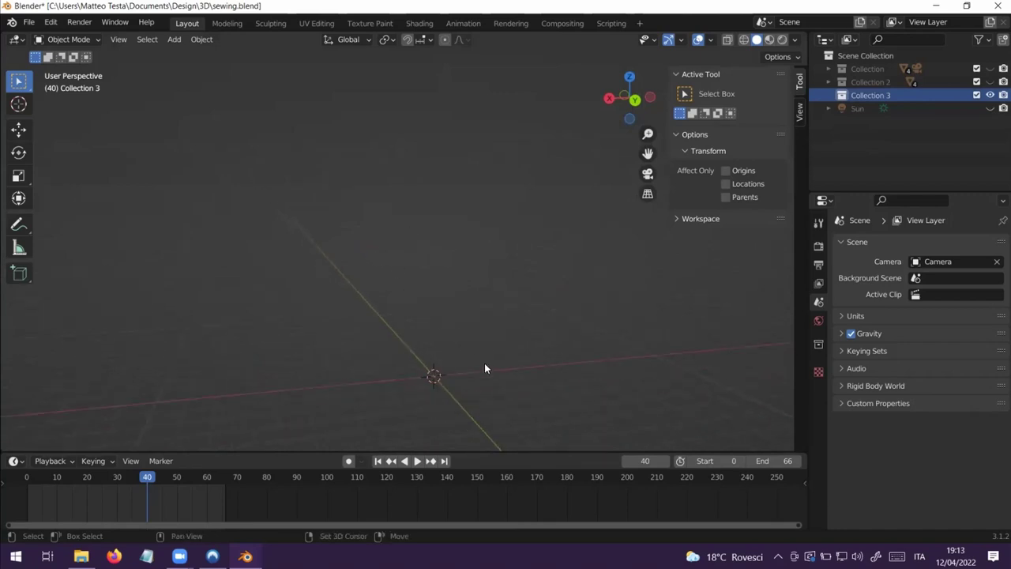
pyautogui.keyDown('shift'); pyautogui.moveTo(485, 368); pyautogui.dragTo(448, 303, button='middle'); pyautogui.keyUp('shift')
pyautogui.keyDown('shift'); pyautogui.moveTo(420, 341); pyautogui.dragTo(412, 340, button='middle'); pyautogui.keyUp('shift')
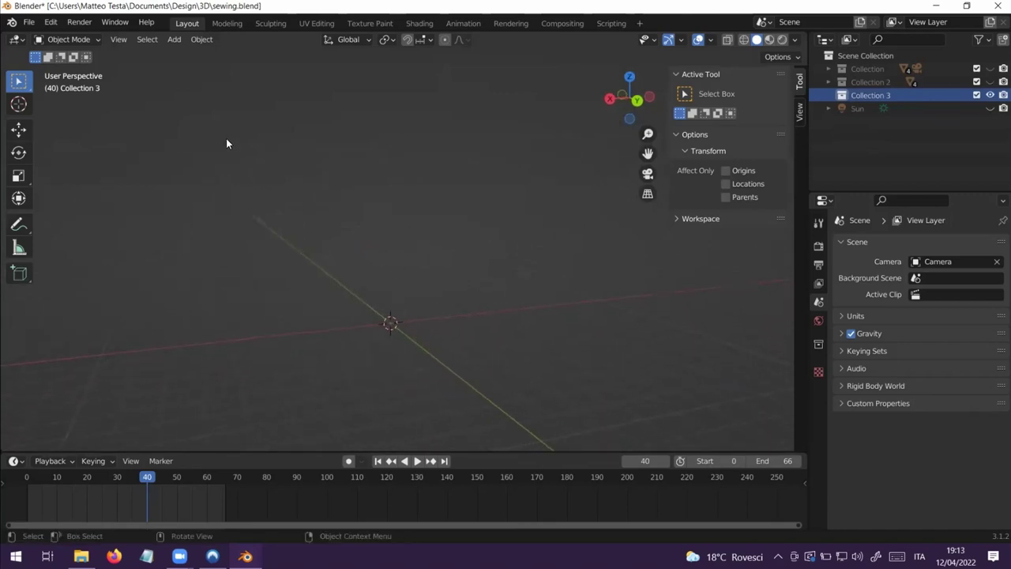
pyautogui.click(15, 39)
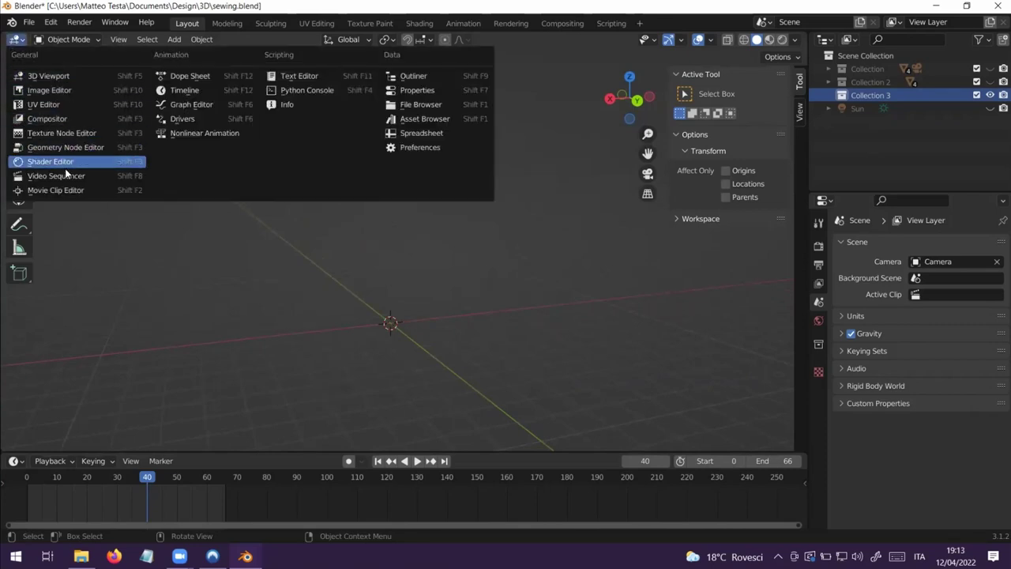
pyautogui.click(64, 148)
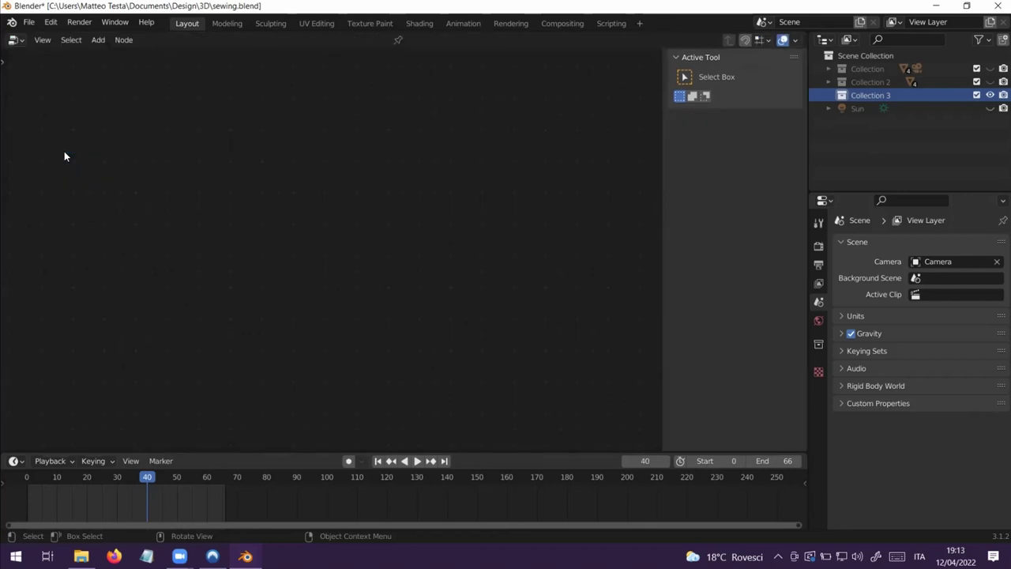
# - Split the node editor area side by side and make the second half a 3D Viewport
pyautogui.moveTo(805, 33); pyautogui.dragTo(393, 70)
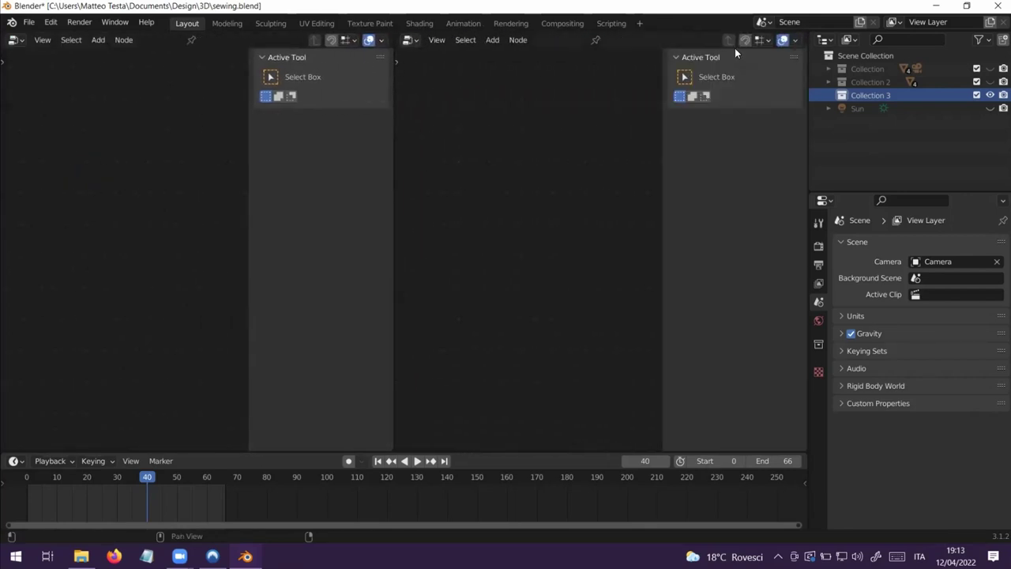
pyautogui.moveTo(659, 71); pyautogui.dragTo(708, 71)
pyautogui.click(411, 40)
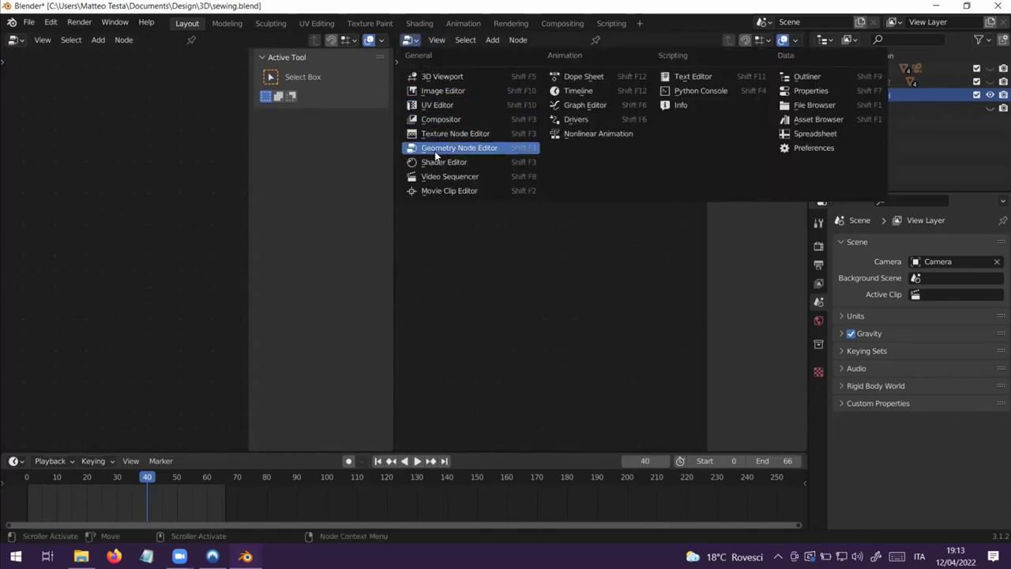
pyautogui.click(443, 78)
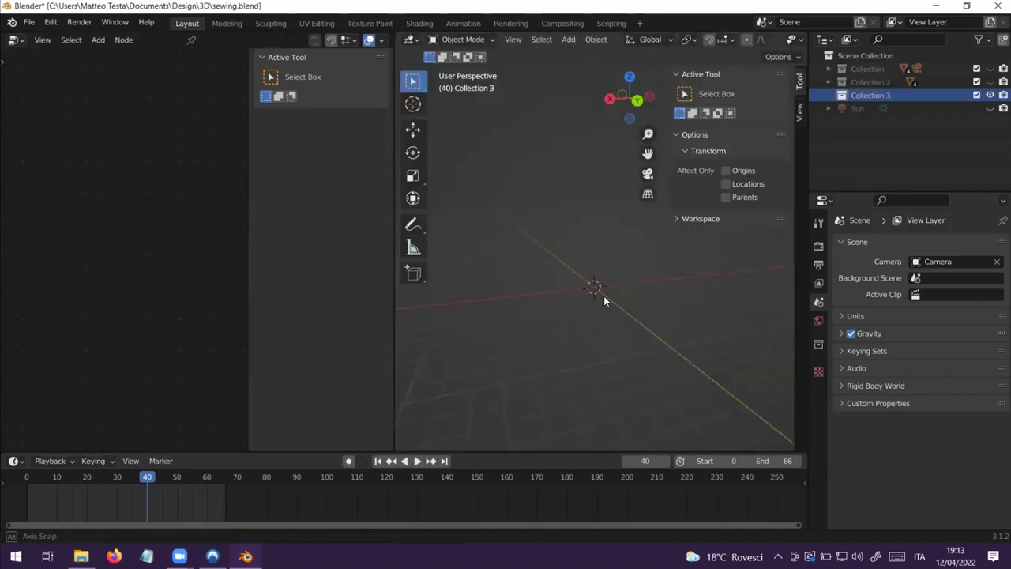
# - Add a mesh cube at the world origin in Collection 3
pyautogui.moveTo(616, 290); pyautogui.dragTo(597, 317, button='middle')
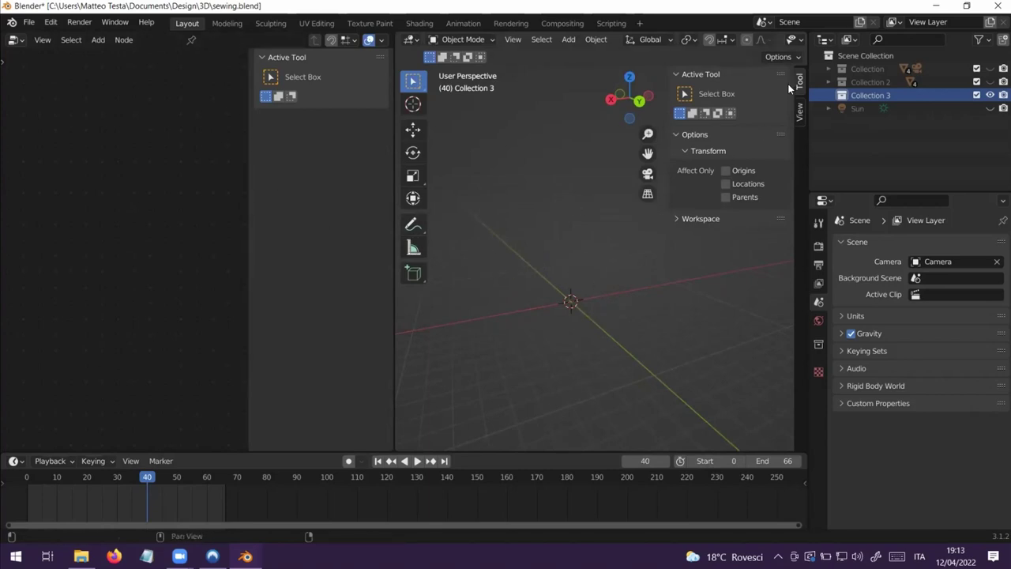
pyautogui.hotkey('shift', 'a')
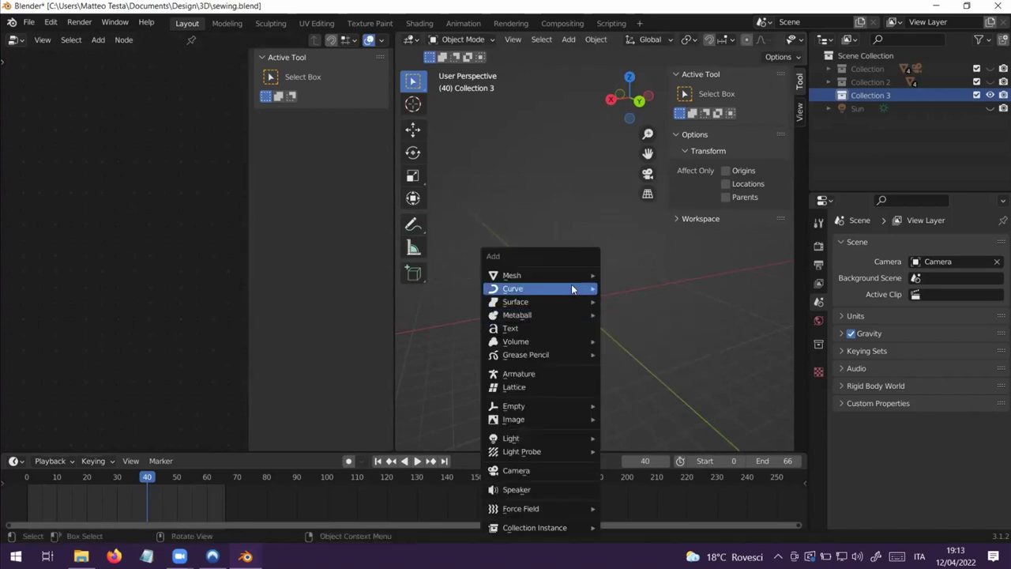
pyautogui.moveTo(569, 275)
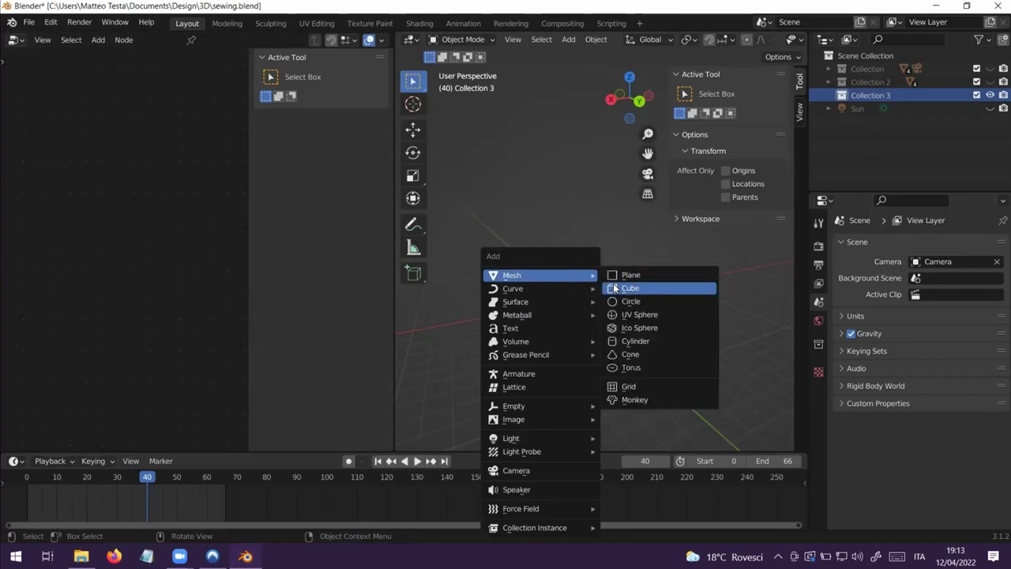
pyautogui.click(613, 284)
pyautogui.click(641, 303)
pyautogui.moveTo(596, 300)
pyautogui.keyDown('shift'); pyautogui.mouseDown(button='middle')
pyautogui.moveTo(621, 293)
pyautogui.moveTo(608, 361)
pyautogui.moveTo(590, 251)
pyautogui.moveTo(602, 327)
pyautogui.moveTo(595, 315)
pyautogui.mouseUp(button='middle'); pyautogui.keyUp('shift')
pyautogui.scroll(2, 602, 294)
# - Create a new geometry node tree on the cube and show the cube's modifier properties
pyautogui.click(592, 263)
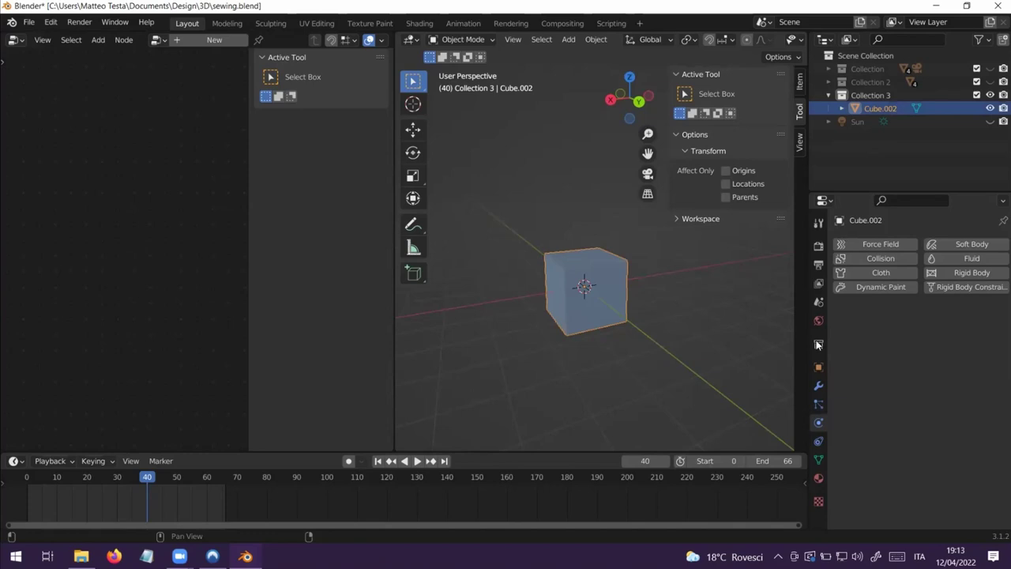
pyautogui.click(819, 386)
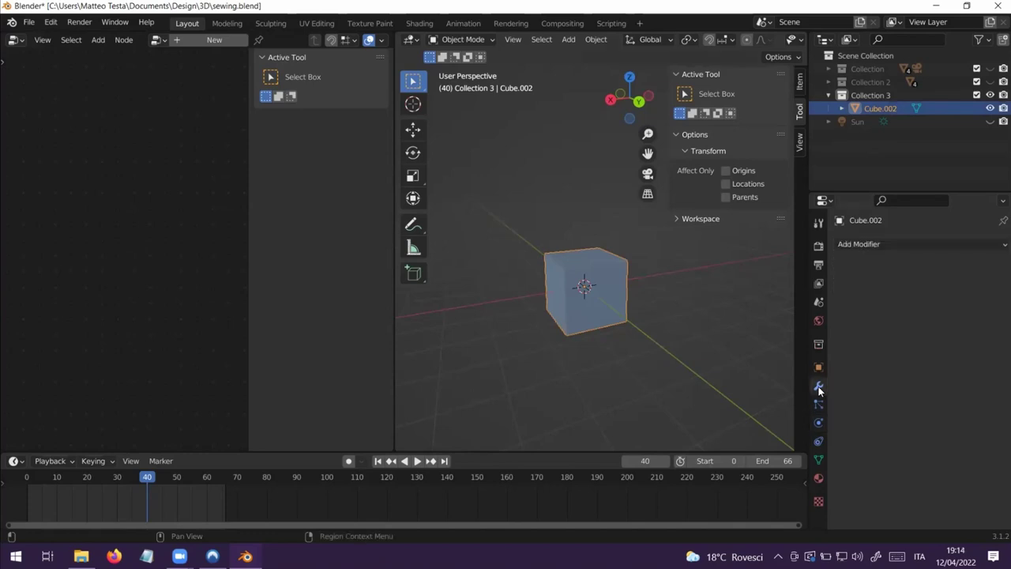
pyautogui.click(218, 39)
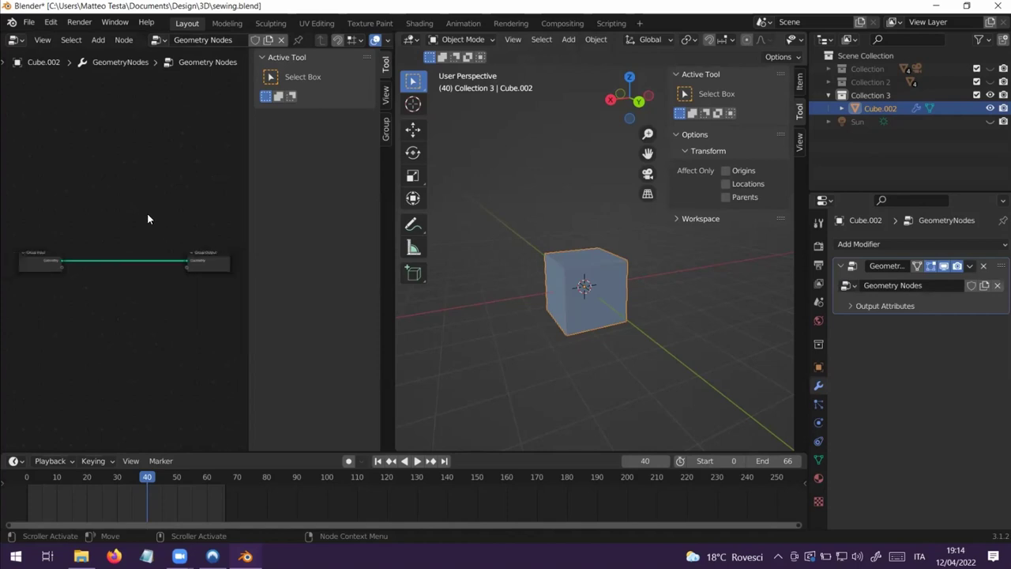
# - Narrow the node editor's sidebar and widen the Geometry Node Editor area to give the nodes more room
pyautogui.moveTo(147, 219); pyautogui.dragTo(154, 156, button='middle')
pyautogui.moveTo(249, 146); pyautogui.dragTo(307, 149)
pyautogui.scroll(1, 184, 210)
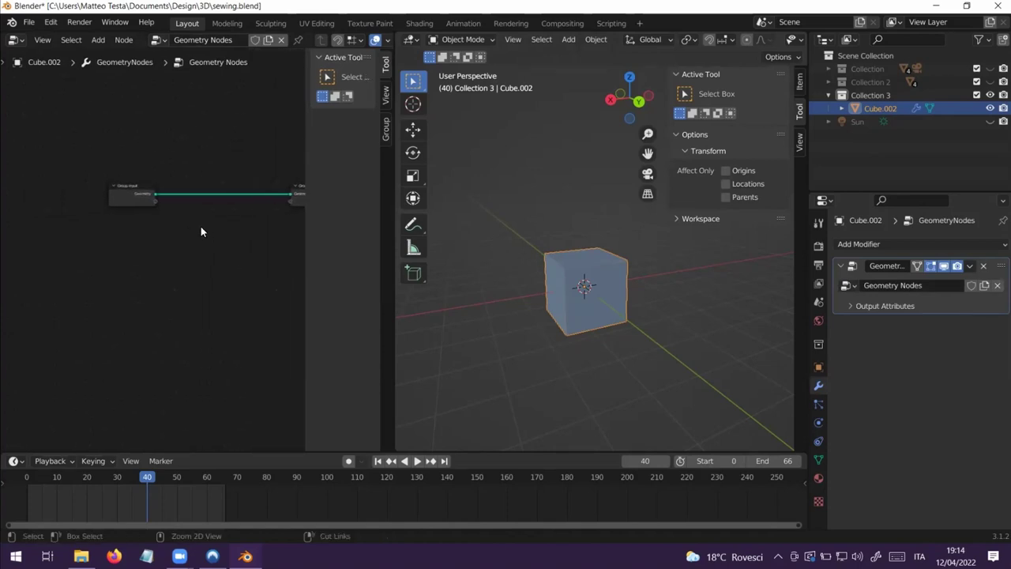
pyautogui.scroll(2, 119, 206)
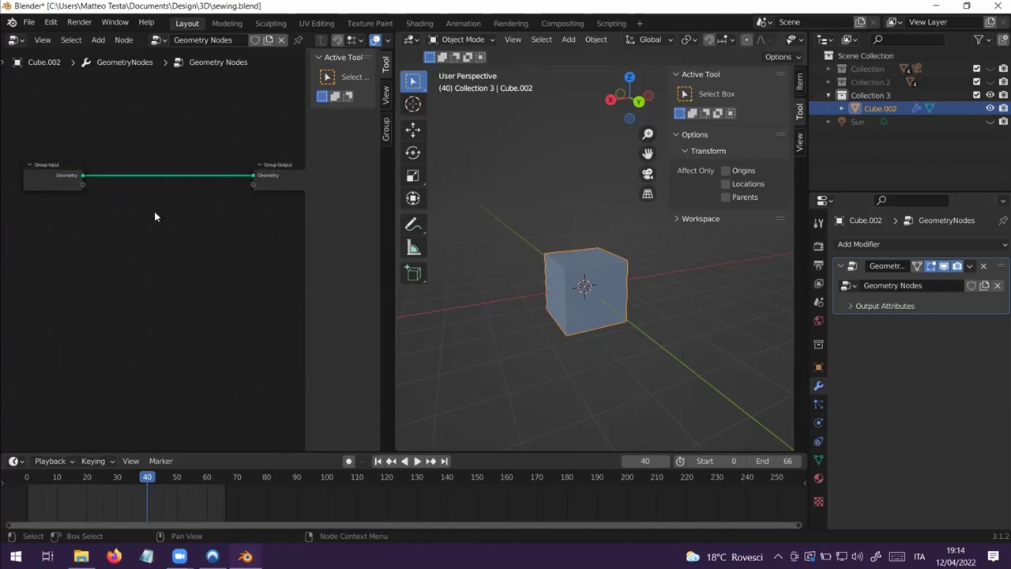
pyautogui.moveTo(154, 211); pyautogui.dragTo(146, 205, button='middle')
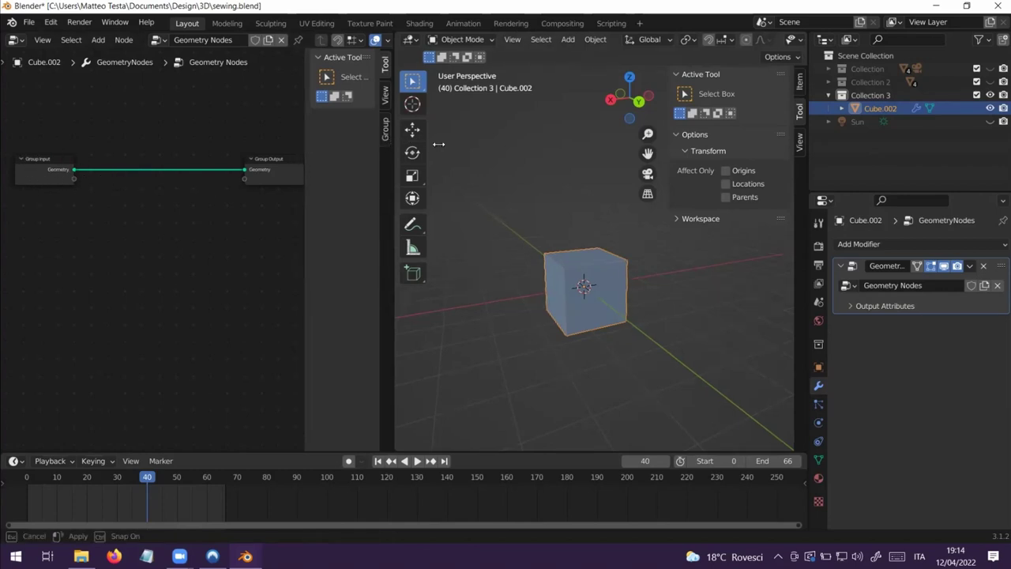
pyautogui.moveTo(393, 143); pyautogui.dragTo(456, 144)
# - Examine the Group Input and Group Output nodes, their geometry link, and the cube in the viewport
pyautogui.keyDown('ctrl'); pyautogui.scroll(2, 157, 164); pyautogui.keyUp('ctrl')
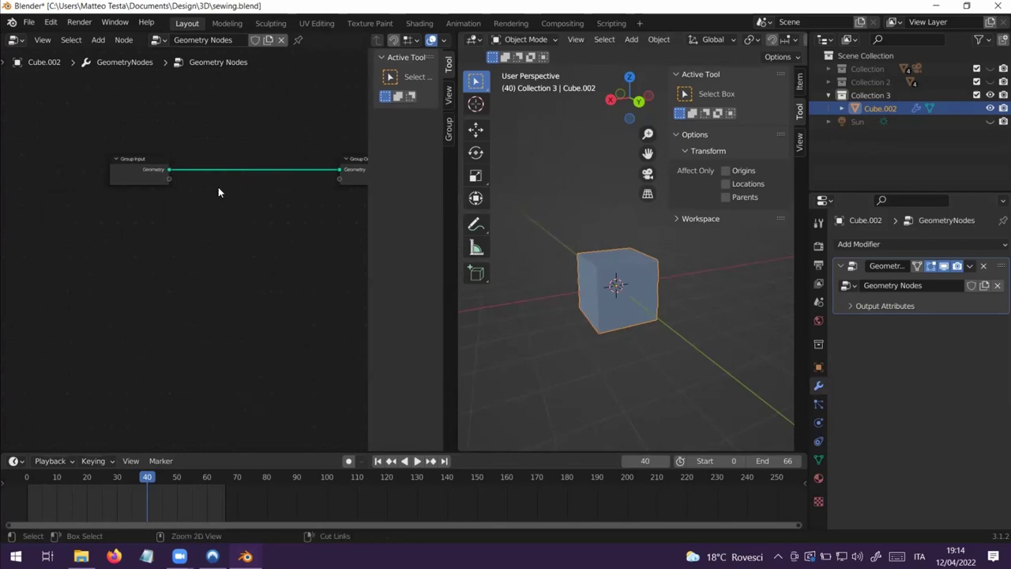
pyautogui.scroll(-2, 229, 187)
pyautogui.scroll(1, 205, 175)
pyautogui.scroll(7, 216, 177)
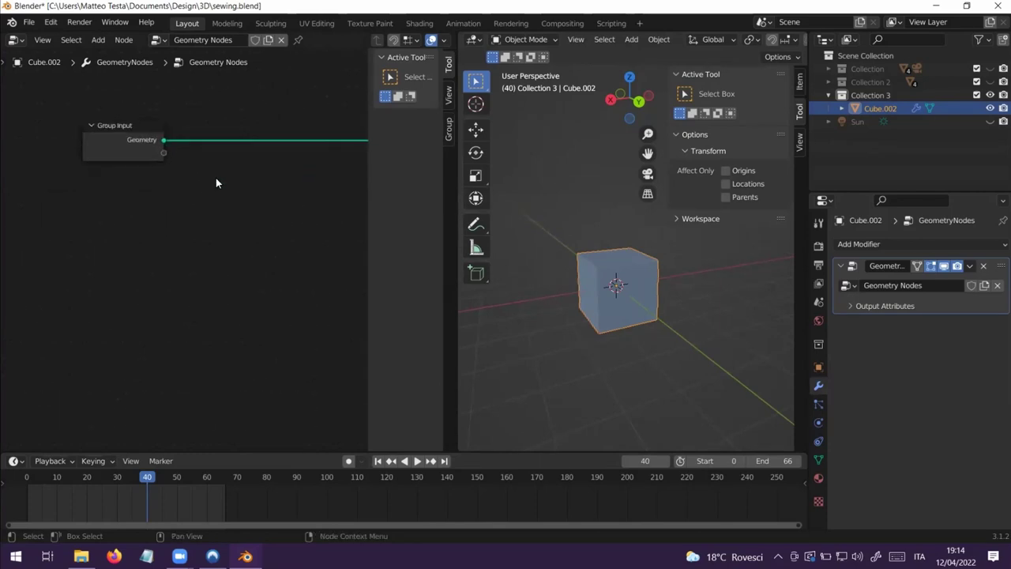
pyautogui.moveTo(291, 170); pyautogui.dragTo(177, 212, button='middle')
pyautogui.scroll(-1, 178, 204)
pyautogui.scroll(-2, 180, 204)
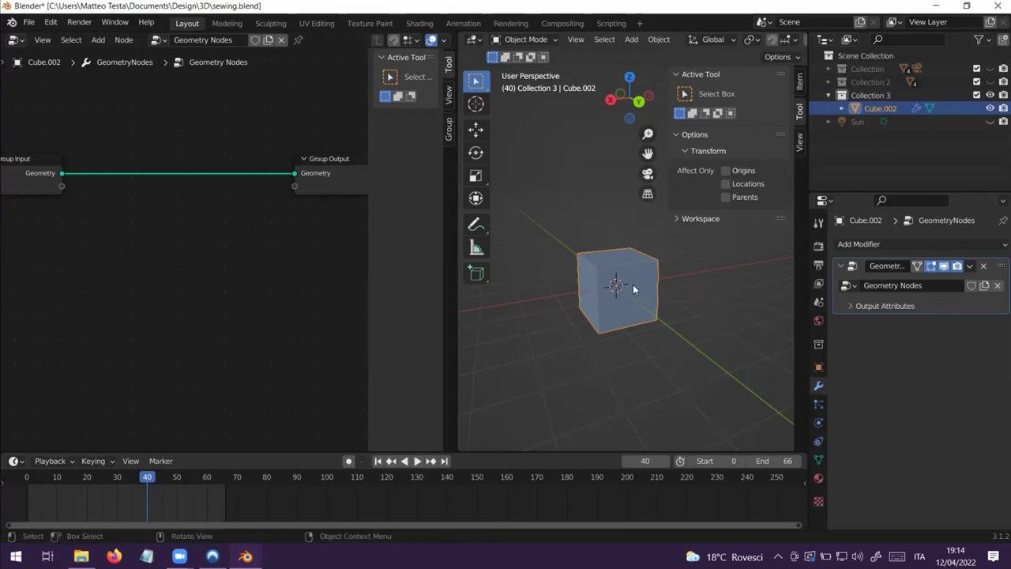
pyautogui.moveTo(633, 284); pyautogui.dragTo(598, 298, button='middle')
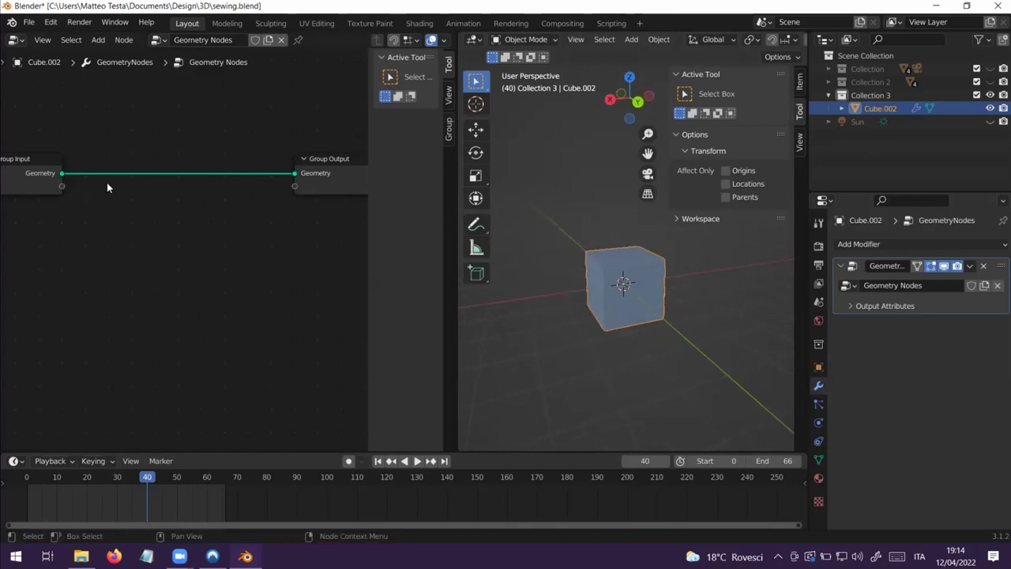
# - Insert a Transform node between Group Input and Group Output, wiring its geometry input and output, and arrange it between them
pyautogui.moveTo(64, 172); pyautogui.dragTo(140, 242)
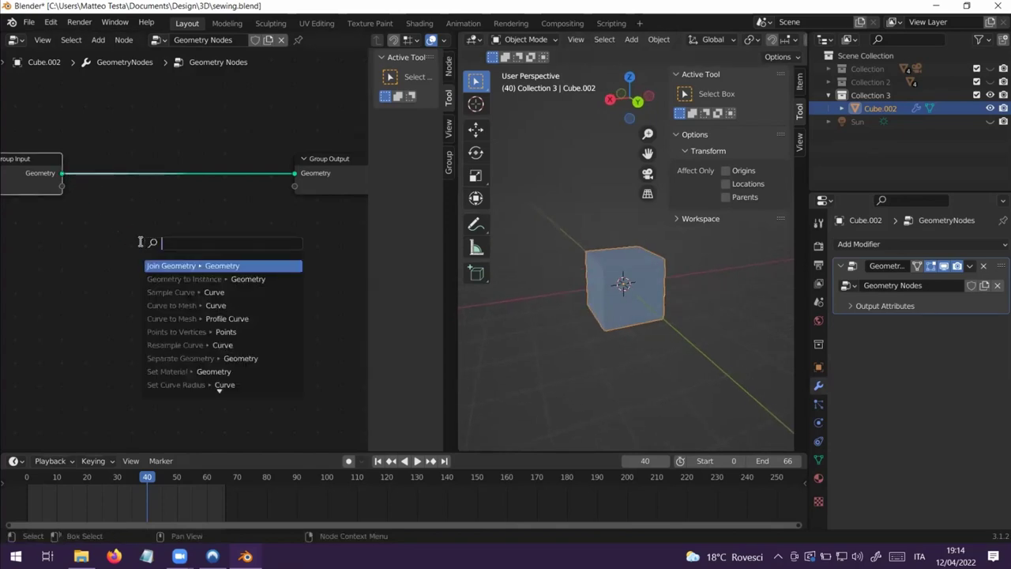
pyautogui.write('trans')
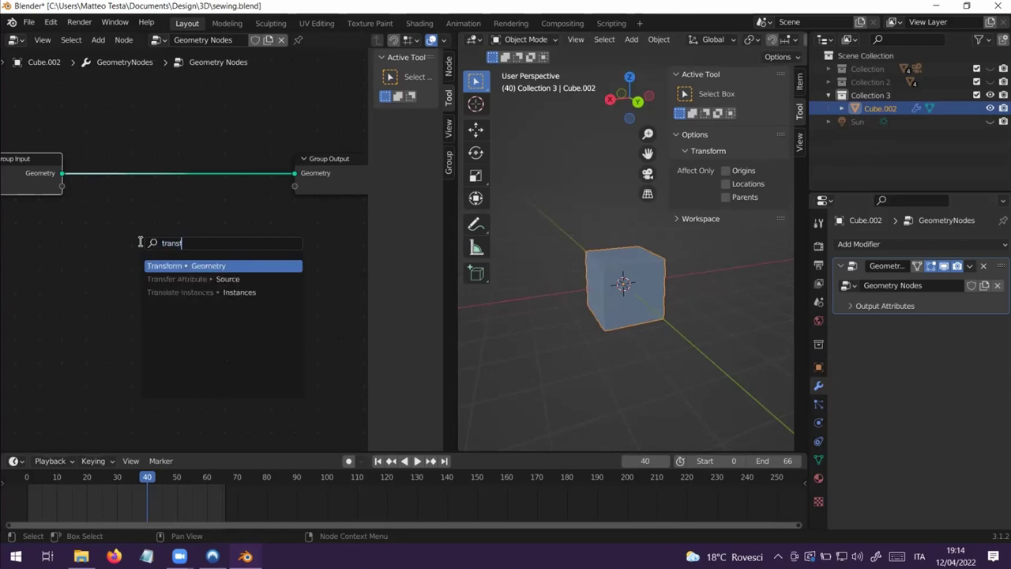
pyautogui.press('Return')
pyautogui.click(149, 205)
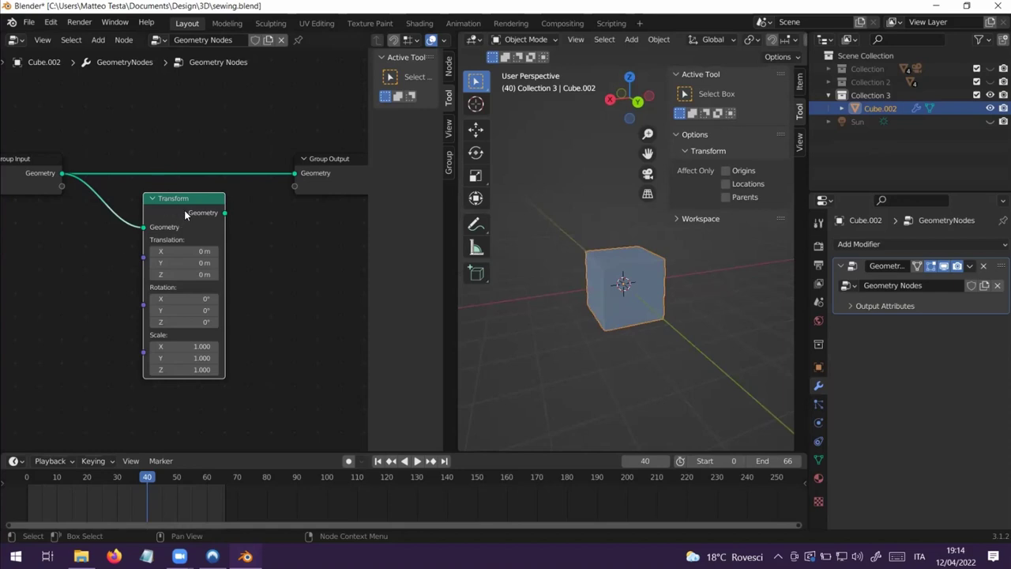
pyautogui.moveTo(224, 214); pyautogui.dragTo(295, 173)
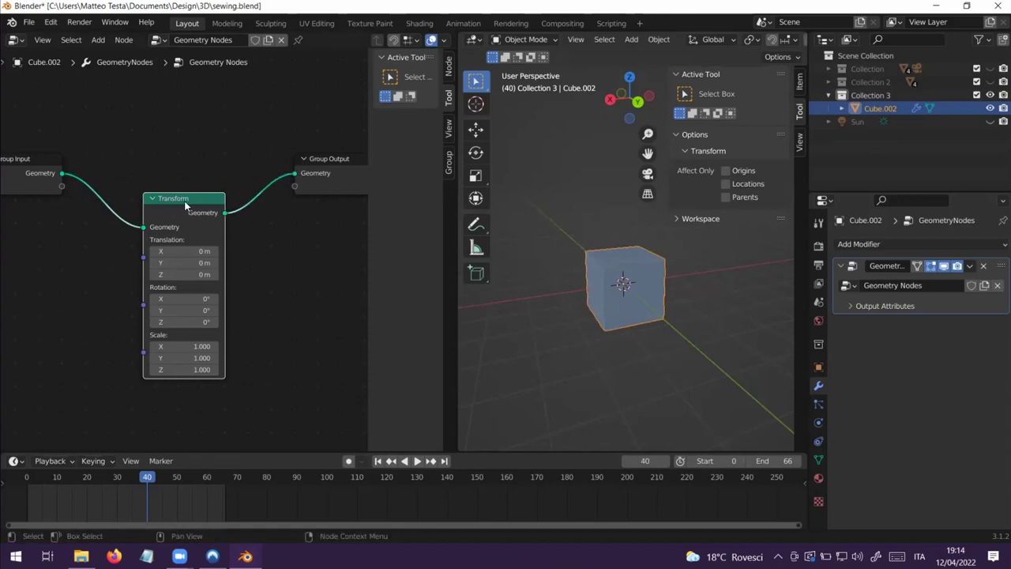
pyautogui.moveTo(184, 201); pyautogui.dragTo(211, 165)
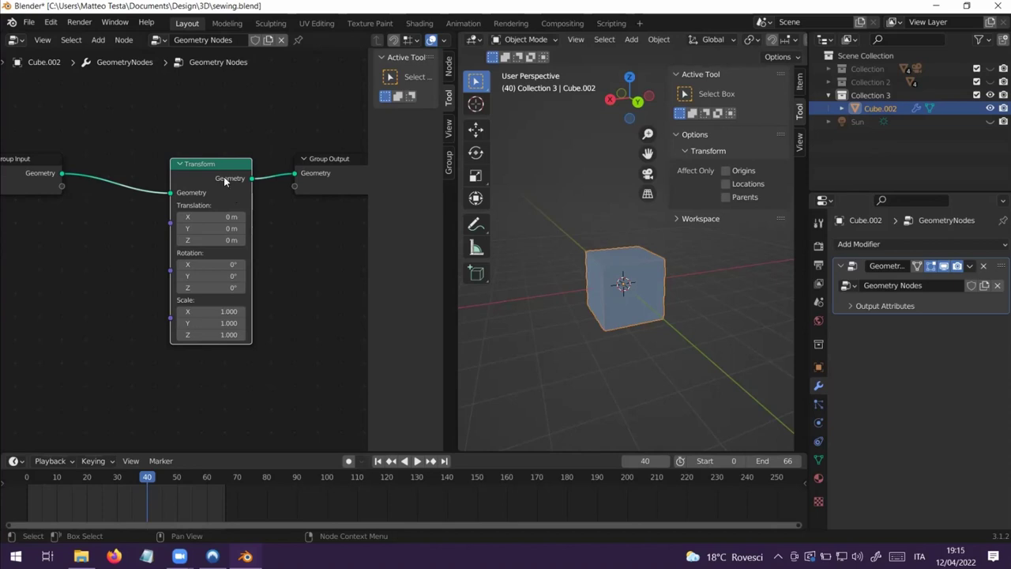
pyautogui.moveTo(219, 166); pyautogui.dragTo(217, 172)
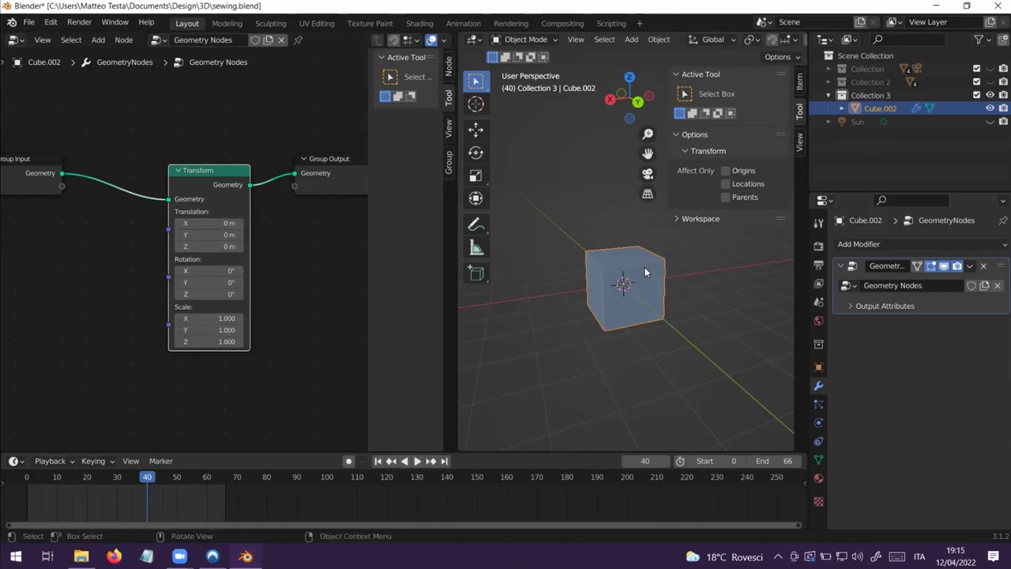
# - Set the Transform node's X scale to 2.1
pyautogui.doubleClick(212, 317)
pyautogui.write('-0.1')
pyautogui.press('Return')
pyautogui.moveTo(224, 318); pyautogui.dragTo(311, 318)
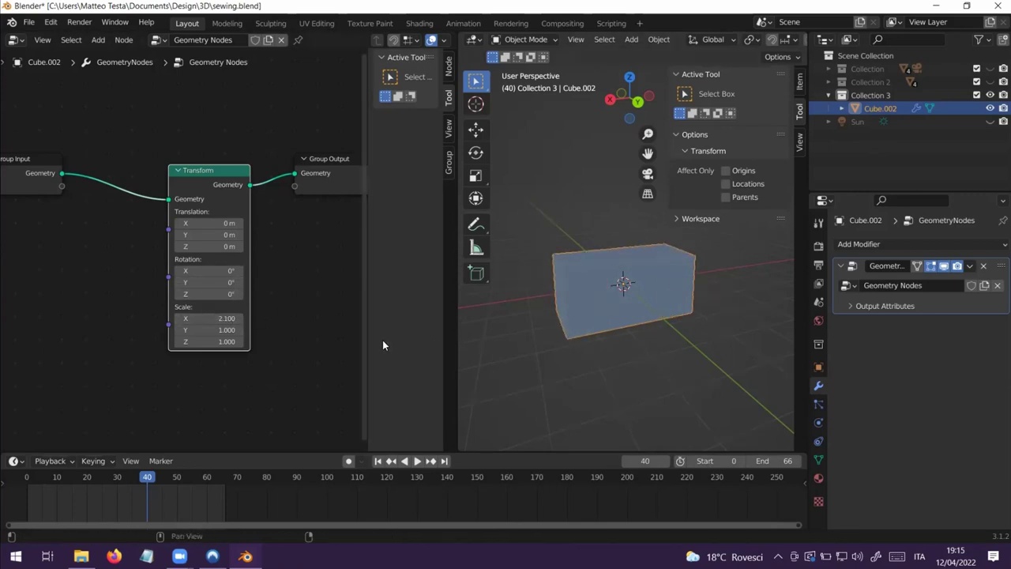
# - Set the Transform node's Z rotation to 21.8° and reposition the node between the group nodes
pyautogui.moveTo(209, 294); pyautogui.dragTo(234, 294)
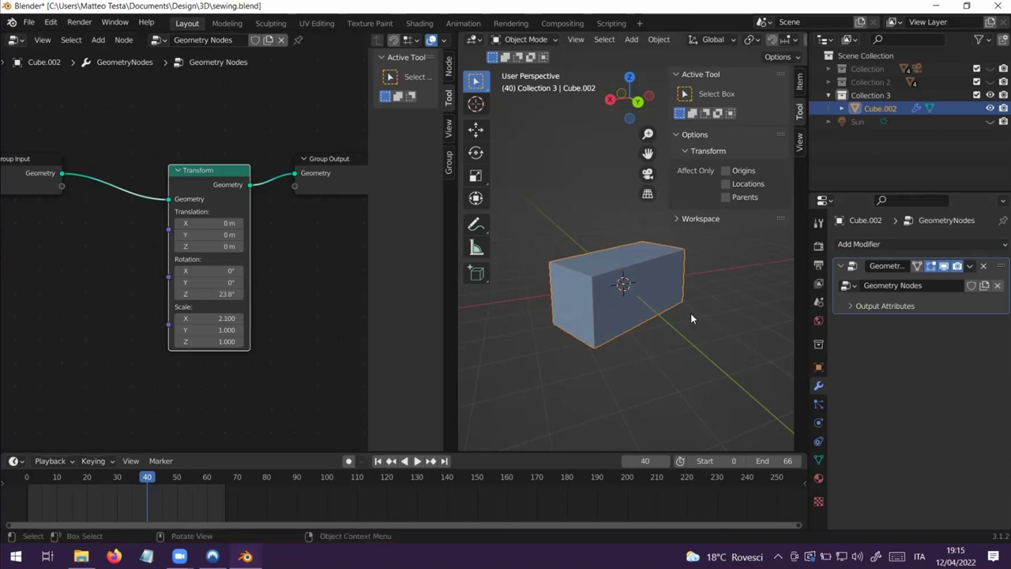
pyautogui.moveTo(187, 217); pyautogui.dragTo(204, 187)
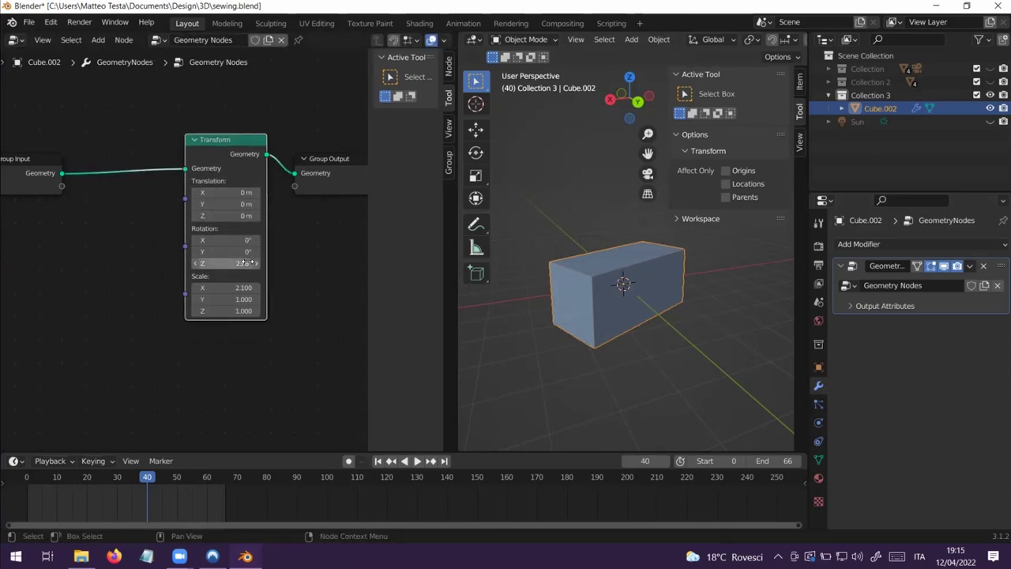
pyautogui.moveTo(233, 263)
pyautogui.mouseDown()
pyautogui.moveTo(209, 263)
pyautogui.moveTo(225, 263)
pyautogui.mouseUp()
pyautogui.moveTo(211, 144); pyautogui.dragTo(181, 134)
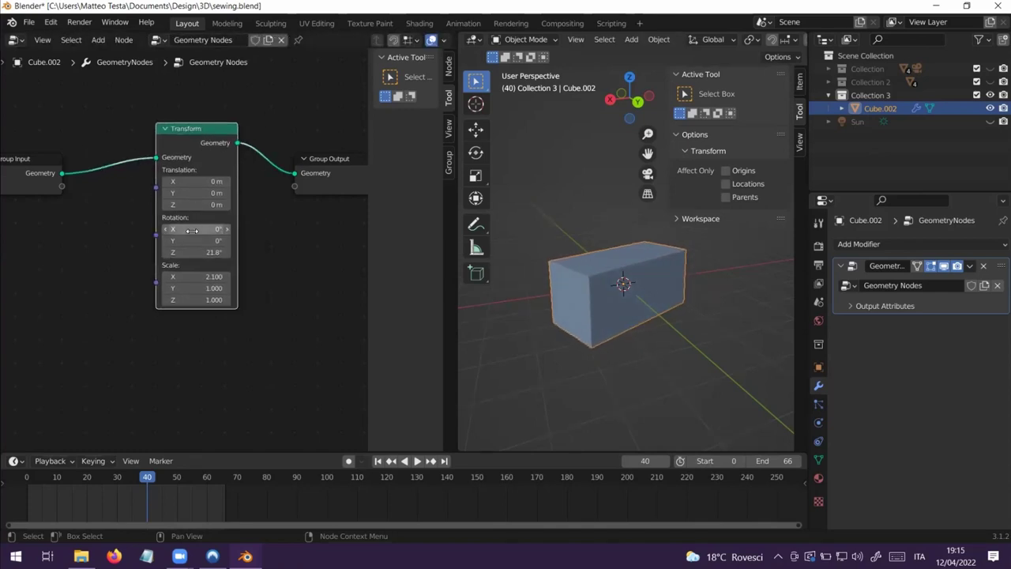
pyautogui.scroll(-1, 149, 252)
pyautogui.scroll(-1, 148, 252)
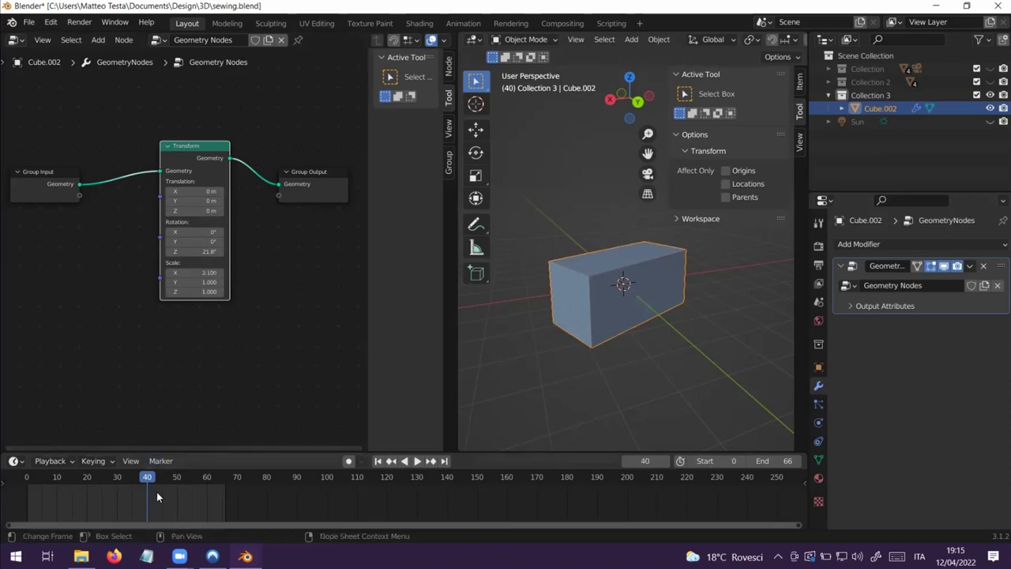
# - Enlarge the timeline area and insert a keyframe on the Transform node's scale at frame 40
pyautogui.moveTo(226, 446); pyautogui.dragTo(225, 412)
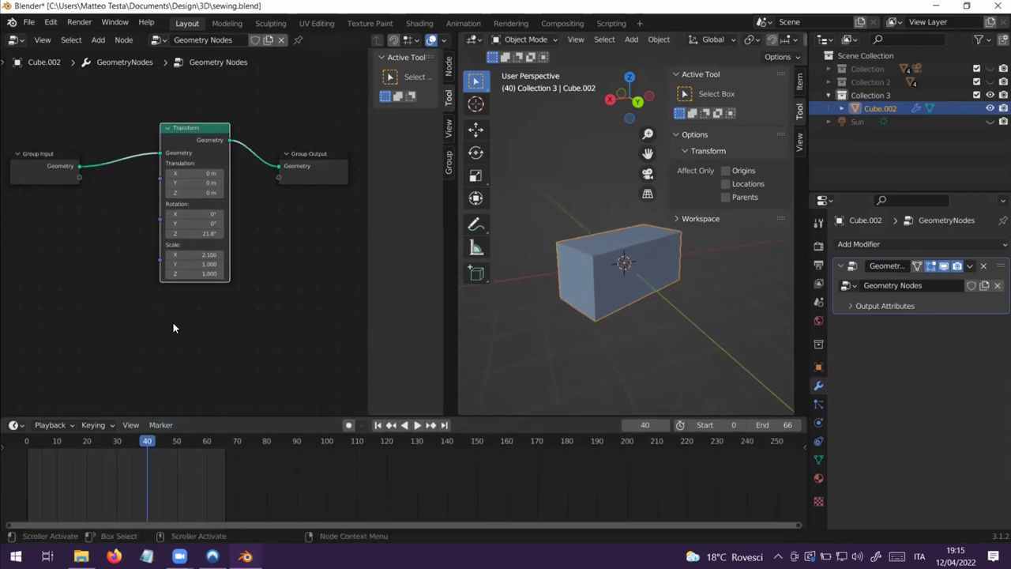
pyautogui.moveTo(195, 254); pyautogui.dragTo(197, 274)
pyautogui.write('1')
pyautogui.click(190, 308)
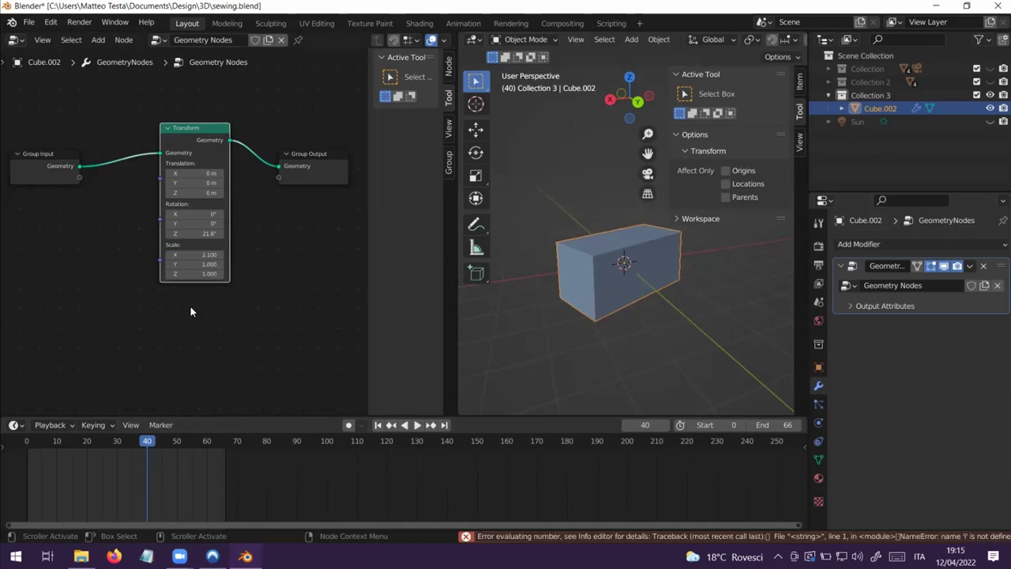
pyautogui.press('i')
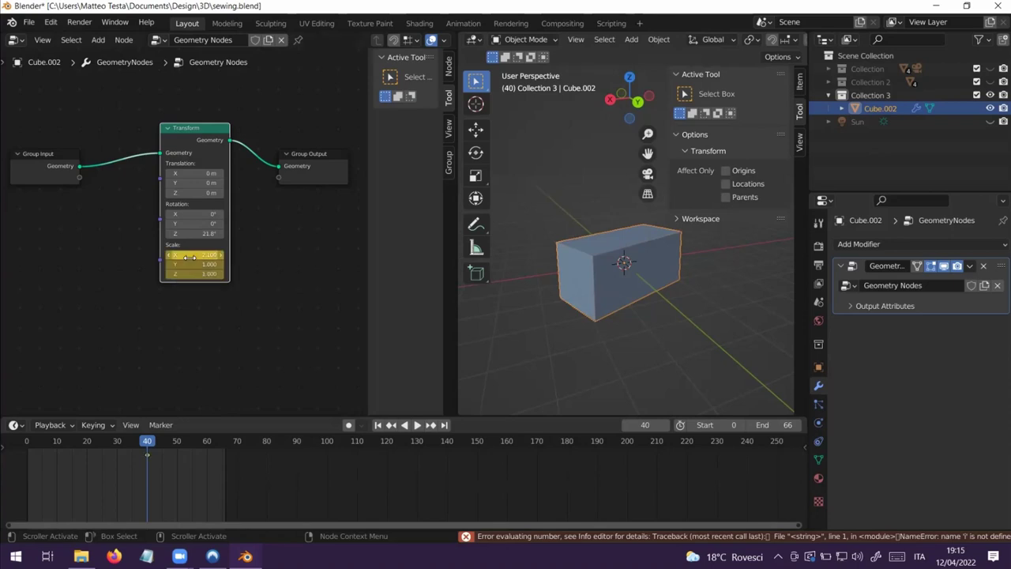
# - Set the Transform node's Y scale to 0 and keyframe it at frame 53, and play back the animation from around frame 40
pyautogui.moveTo(147, 455); pyautogui.dragTo(185, 455)
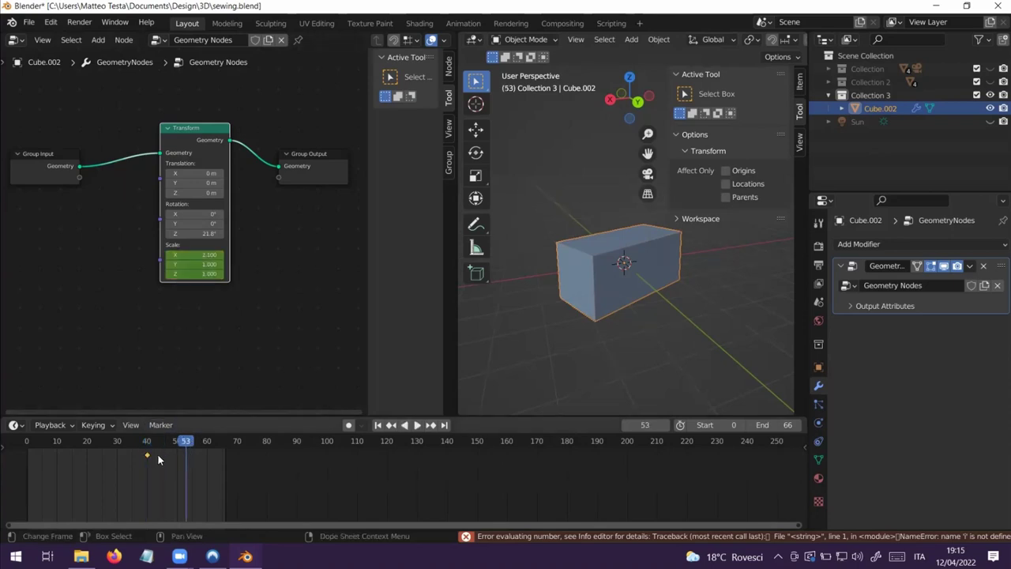
pyautogui.moveTo(201, 264); pyautogui.dragTo(134, 263)
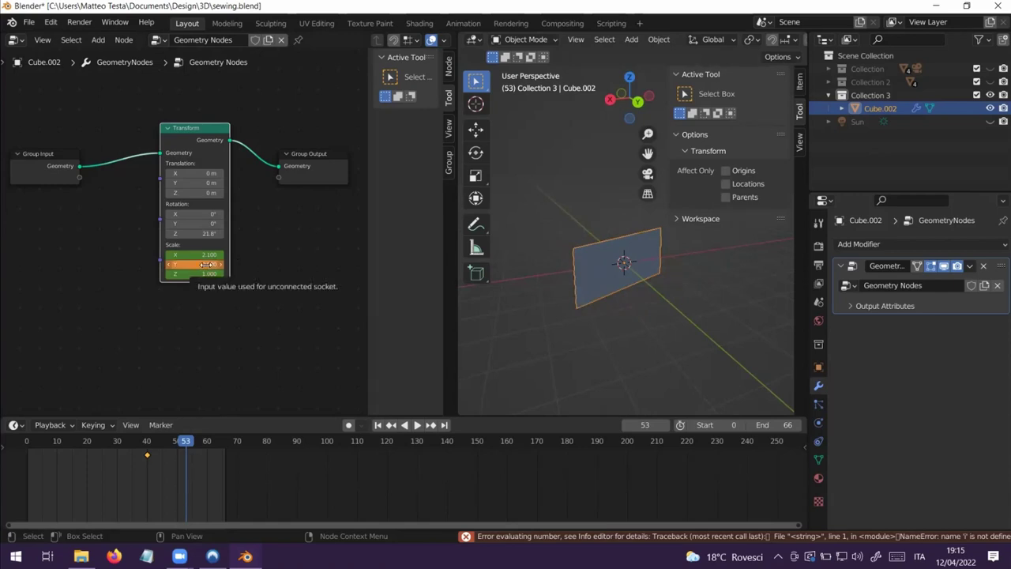
pyautogui.press('i')
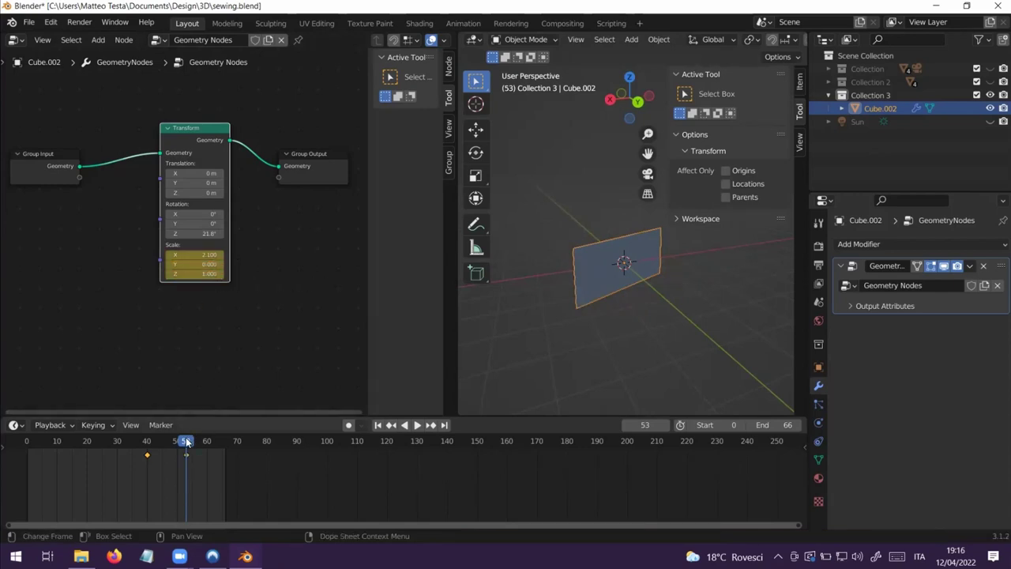
pyautogui.moveTo(187, 443); pyautogui.dragTo(149, 444)
pyautogui.press('space')
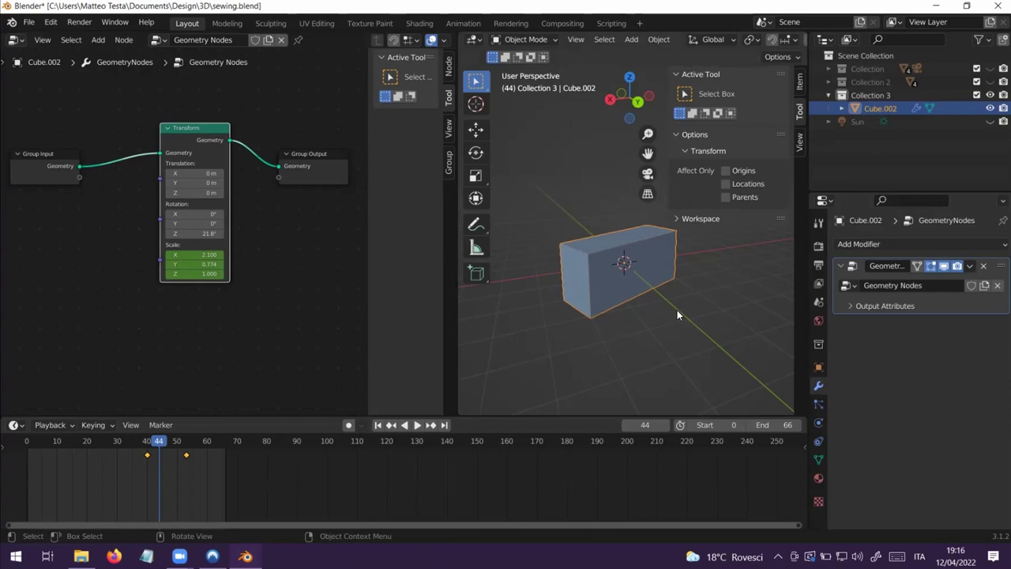
# - Shift the Transform node slightly and toggle its collapse and mute states to compare the cube with and without the transform
pyautogui.moveTo(199, 137); pyautogui.dragTo(174, 144)
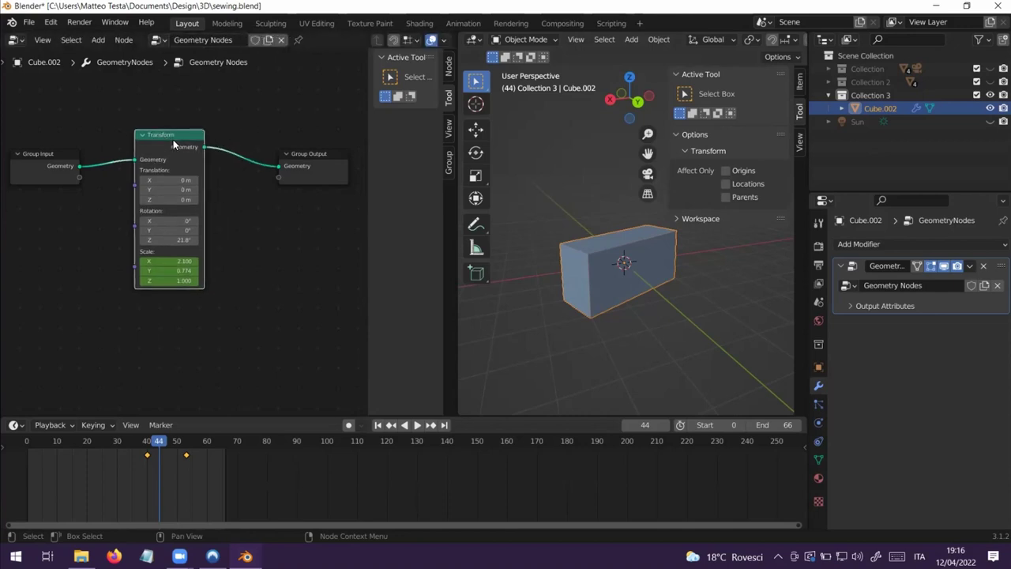
pyautogui.press('h')
pyautogui.press('h')
pyautogui.press('m')
pyautogui.press('m')
pyautogui.press('m')
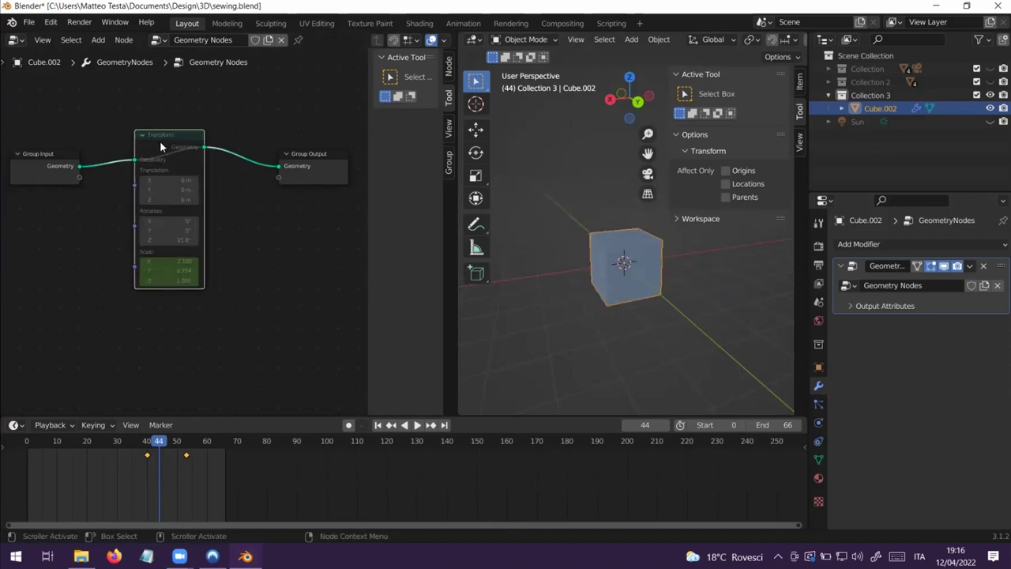
pyautogui.press('m')
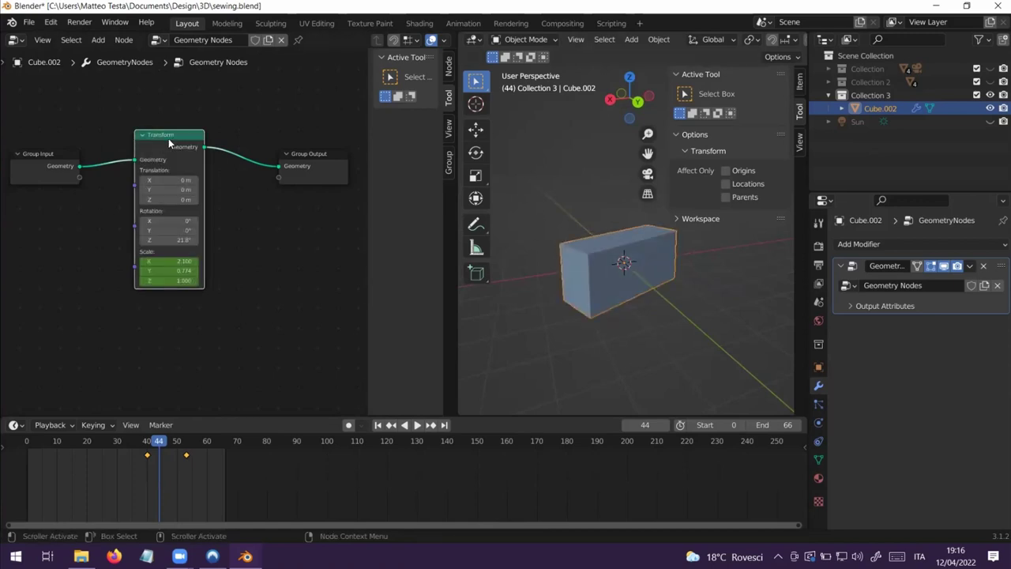
pyautogui.click(29, 23)
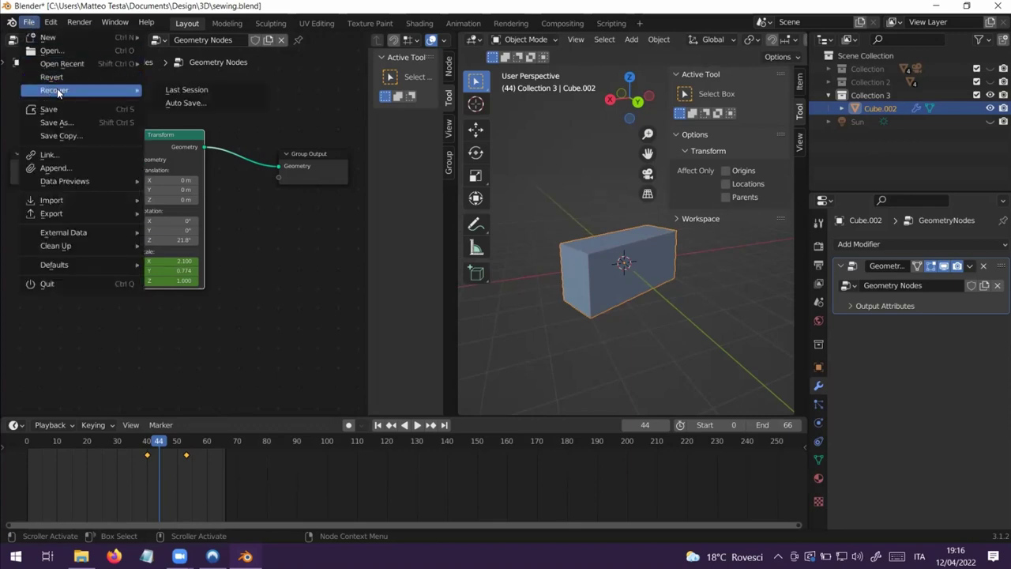
pyautogui.moveTo(89, 64)
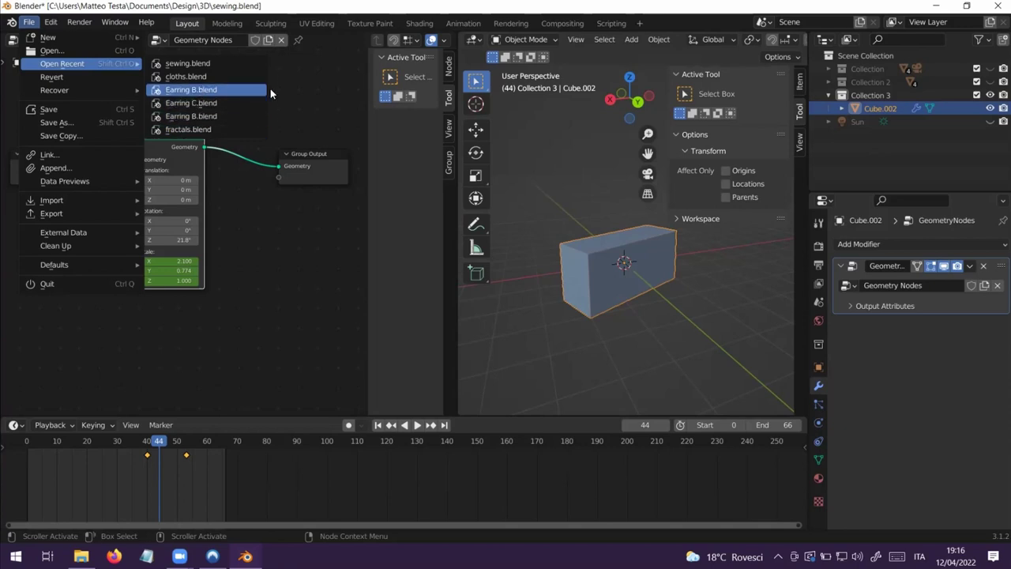
pyautogui.press('Escape')
pyautogui.click(27, 22)
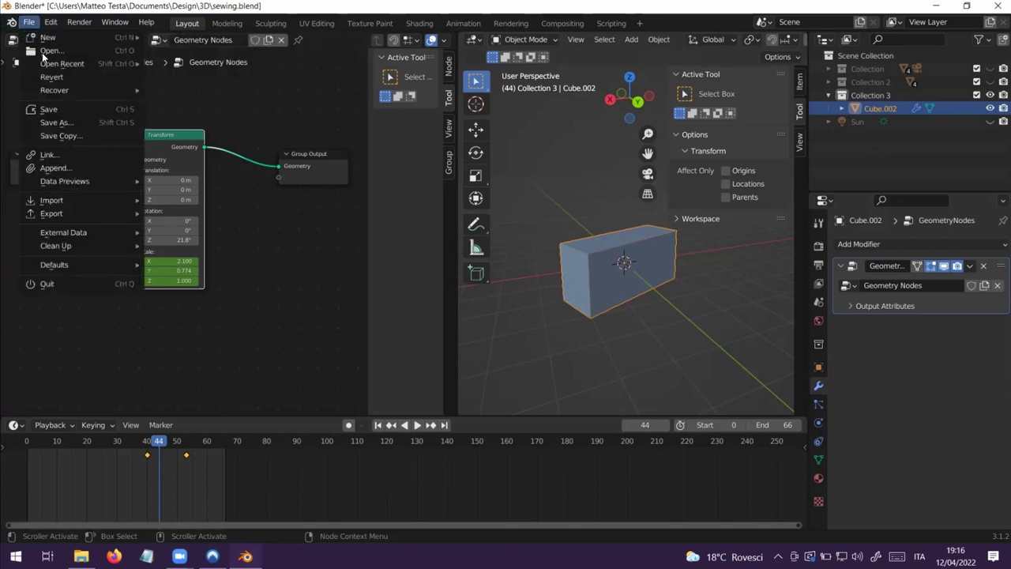
pyautogui.moveTo(71, 67)
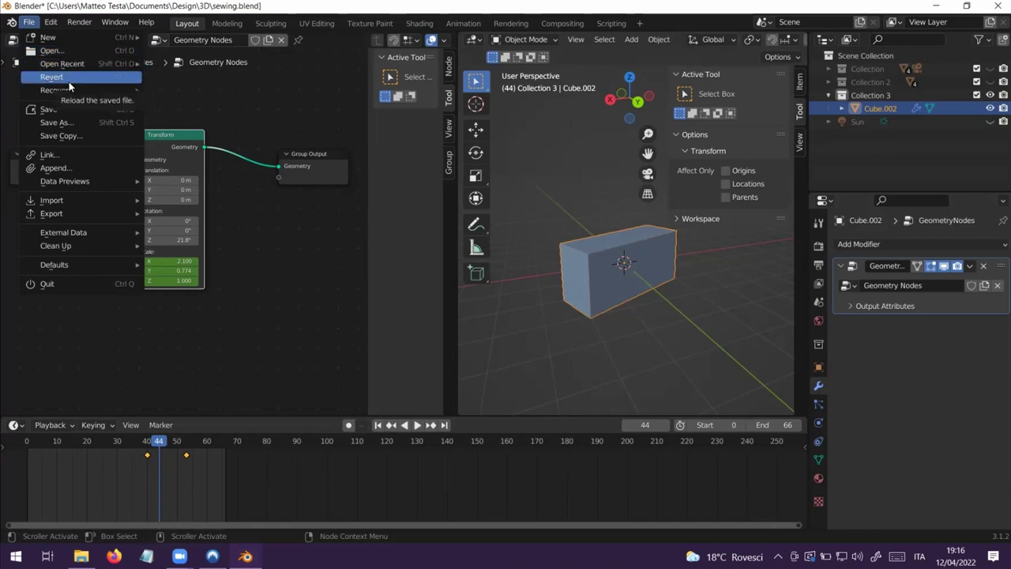
pyautogui.moveTo(71, 92)
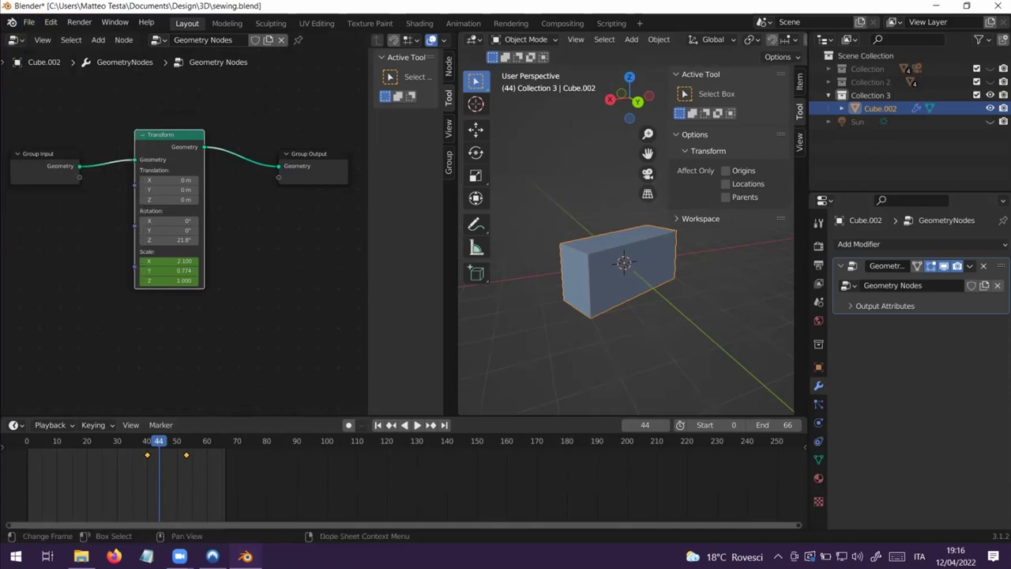
# - Switch to File Explorer, open Earring A.blend from the Earring_A folder in Blender, and widen the node editor area
pyautogui.hotkey('alt', 'Tab')
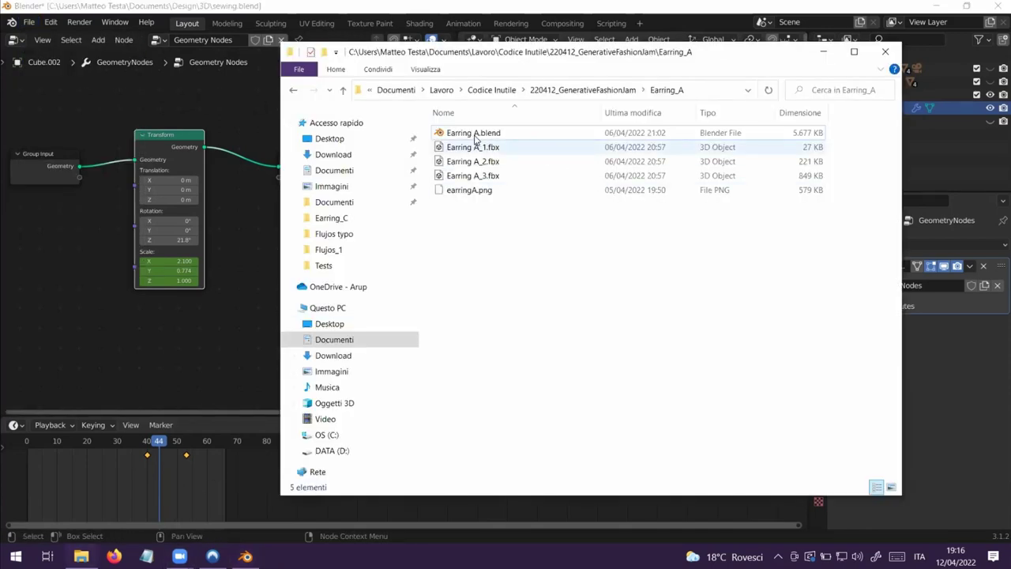
pyautogui.click(476, 135)
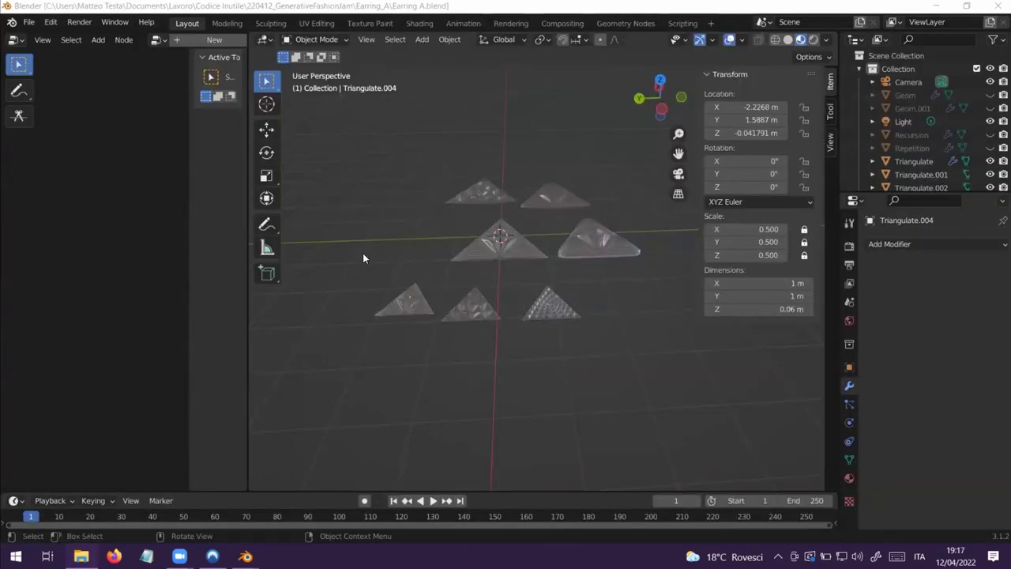
pyautogui.moveTo(246, 303); pyautogui.dragTo(413, 306)
# - Hide all the Triangulate objects in the collection and make only the original Triangulate object visible again
pyautogui.click(590, 215)
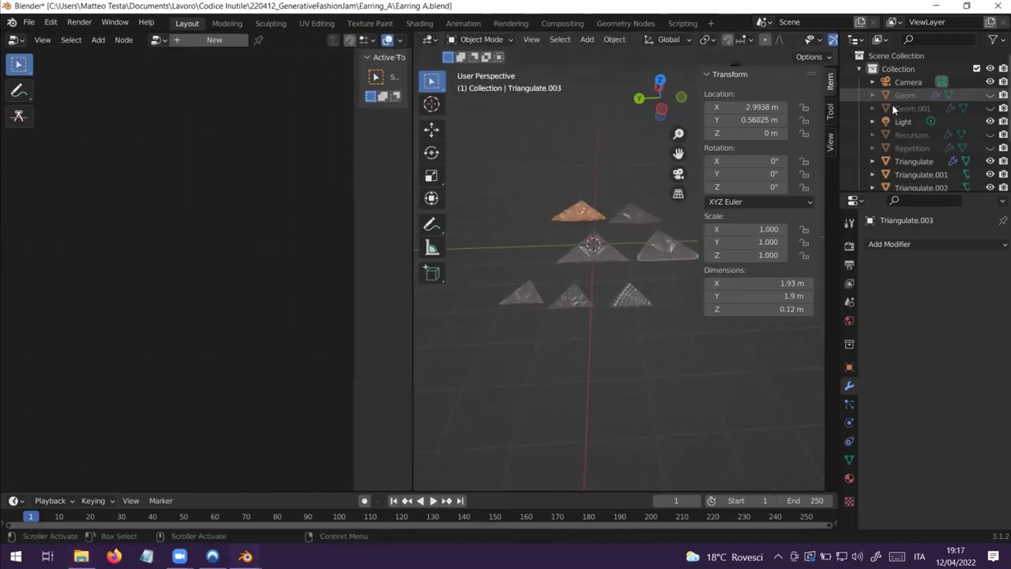
pyautogui.scroll(-3, 904, 137)
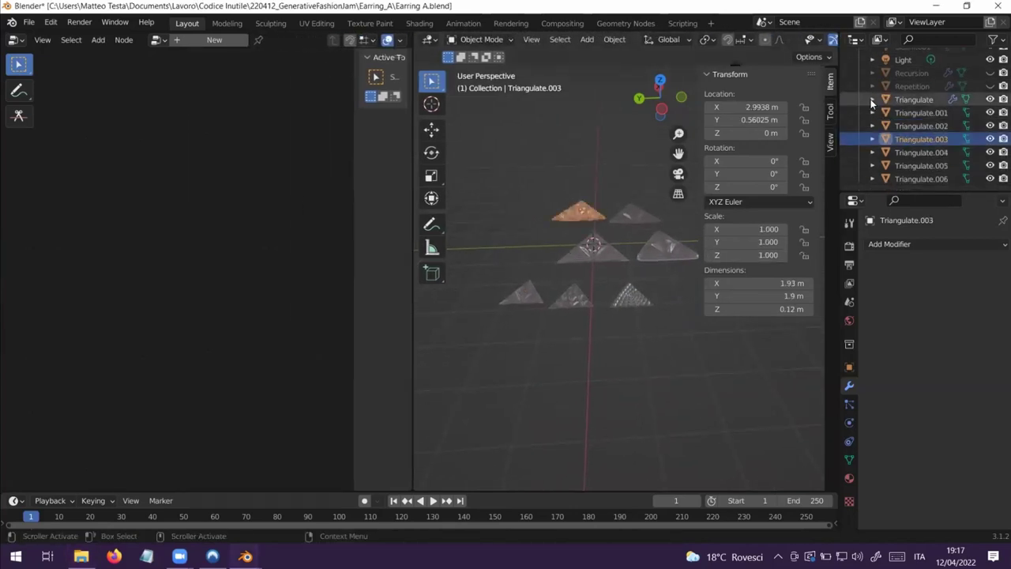
pyautogui.moveTo(990, 99); pyautogui.dragTo(990, 152)
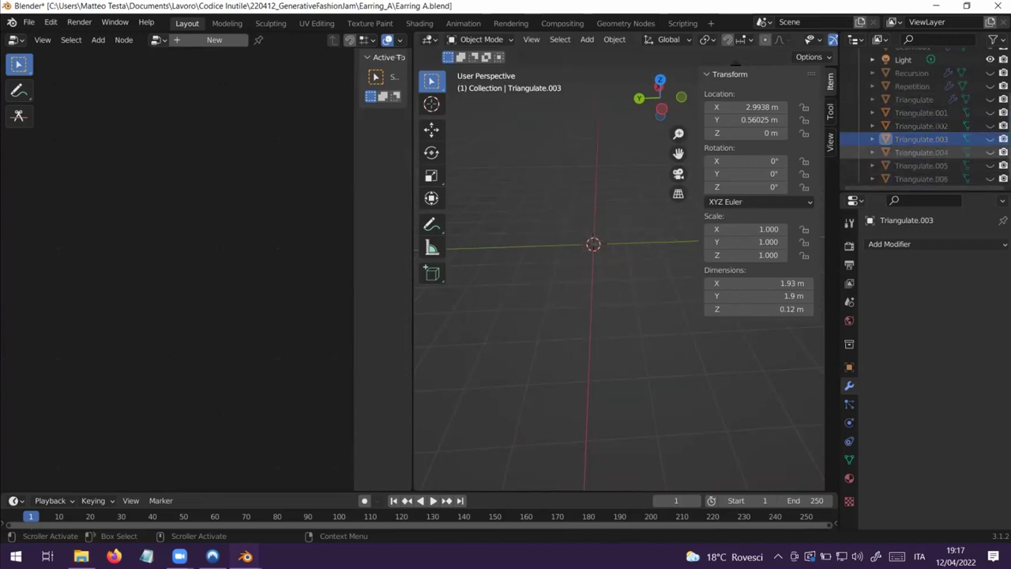
pyautogui.scroll(3, 917, 134)
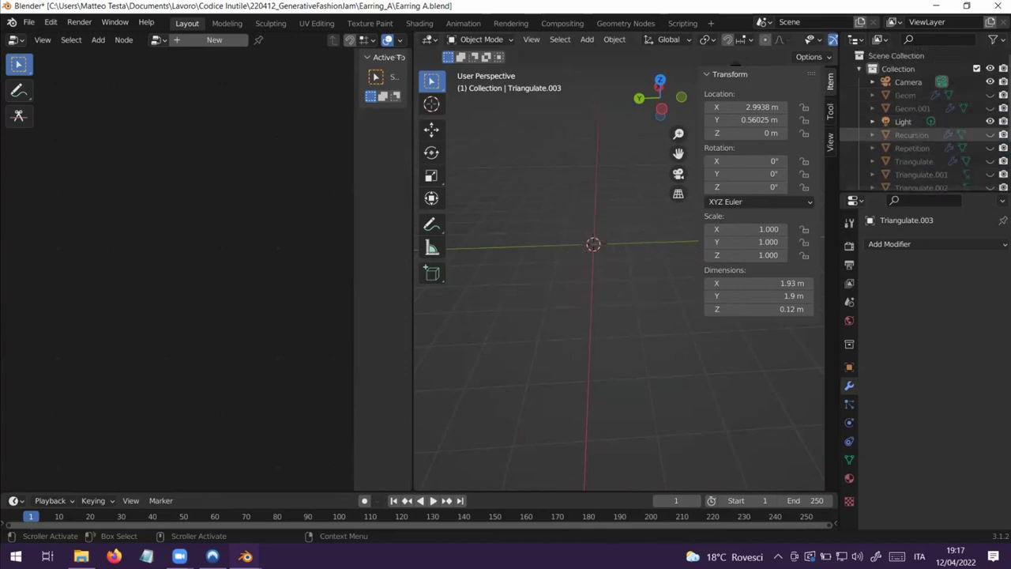
pyautogui.click(990, 148)
pyautogui.click(990, 148)
pyautogui.click(990, 161)
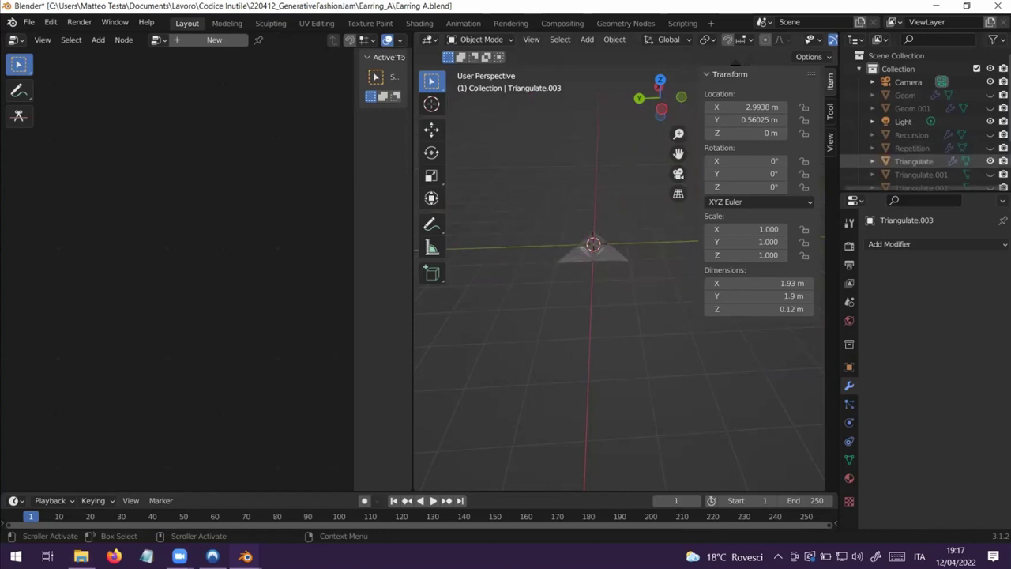
# - Examine the triangular earring mesh up close from different angles in the viewport
pyautogui.moveTo(554, 339); pyautogui.dragTo(618, 305, button='middle')
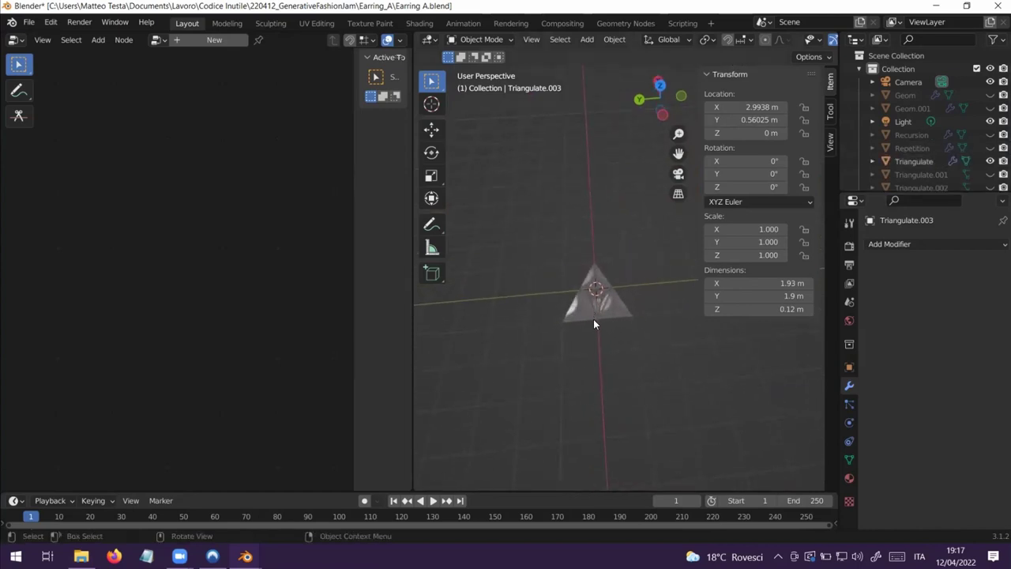
pyautogui.scroll(5, 593, 319)
pyautogui.scroll(2, 570, 360)
pyautogui.scroll(-2, 566, 345)
pyautogui.moveTo(565, 346); pyautogui.dragTo(577, 309, button='middle')
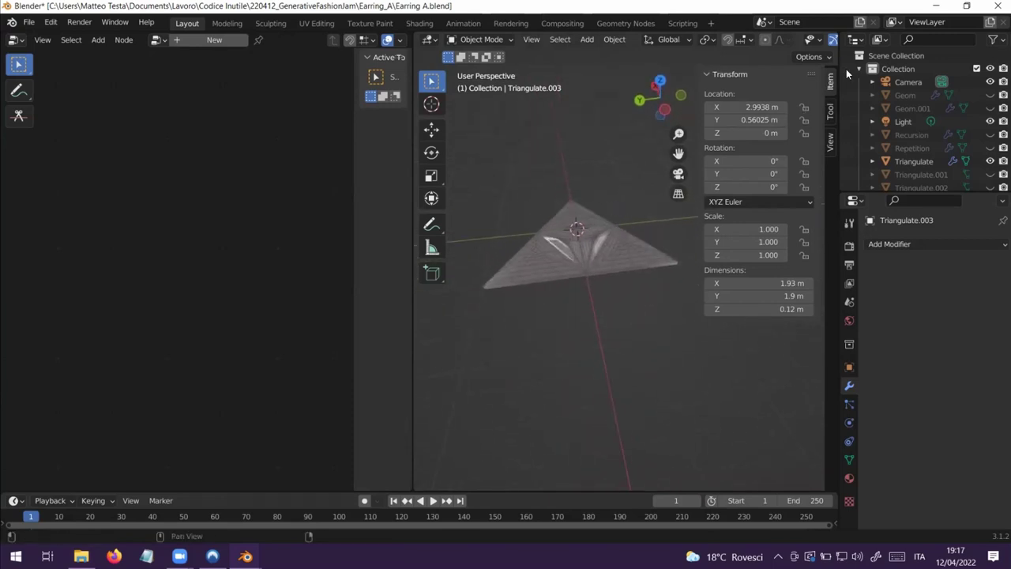
# - Widen the 3D viewport and compare the earring mesh in wireframe and material preview shading
pyautogui.moveTo(413, 125); pyautogui.dragTo(307, 124)
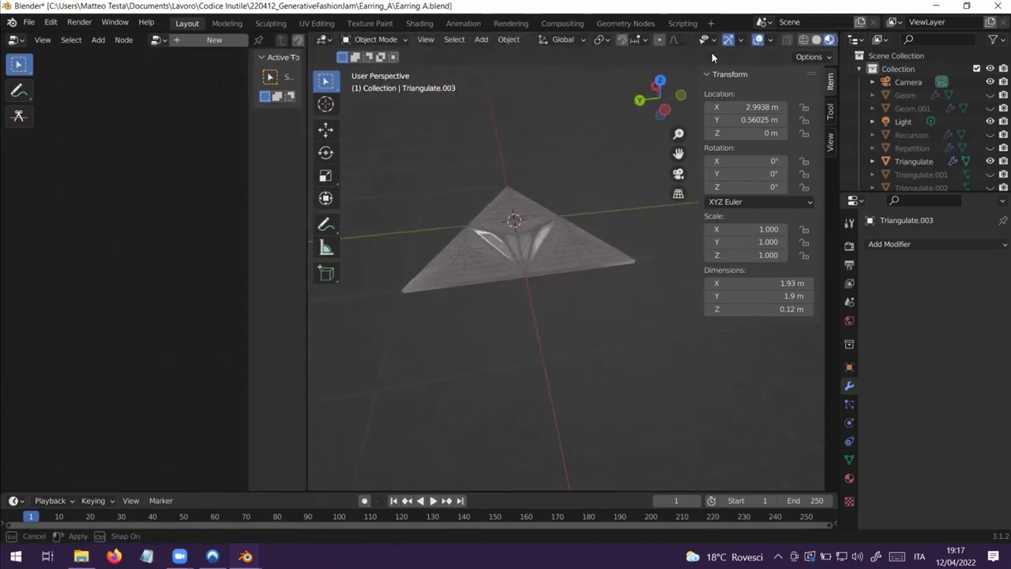
pyautogui.click(803, 39)
pyautogui.moveTo(503, 251); pyautogui.dragTo(542, 250, button='middle')
pyautogui.click(826, 41)
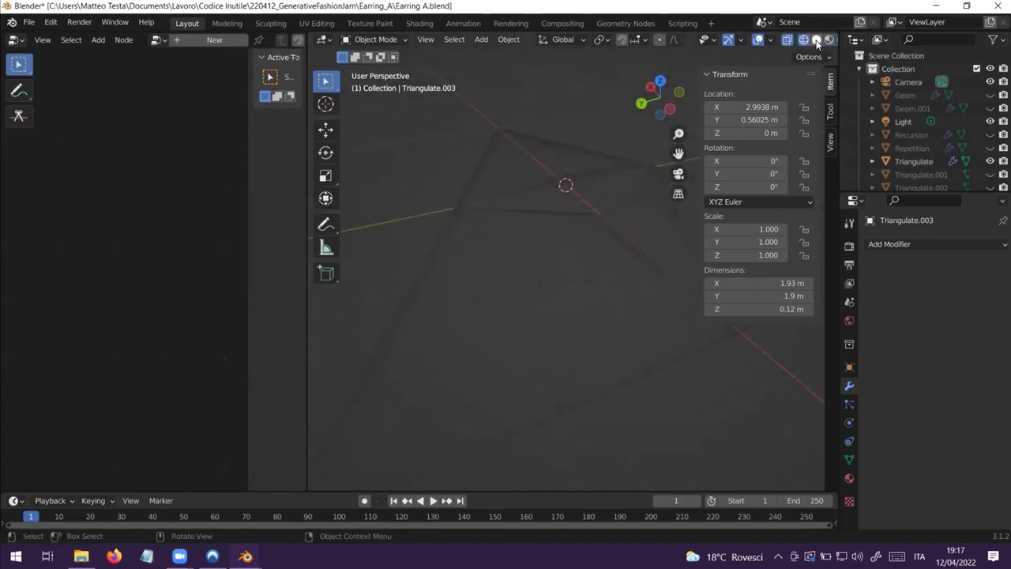
pyautogui.click(828, 40)
pyautogui.moveTo(608, 262); pyautogui.dragTo(578, 259, button='middle')
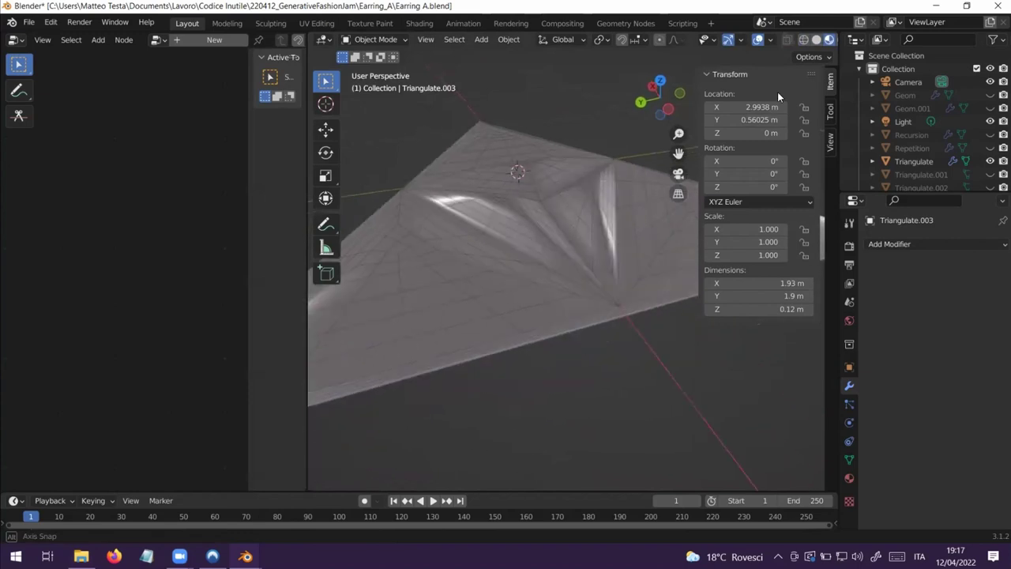
pyautogui.scroll(-2, 819, 41)
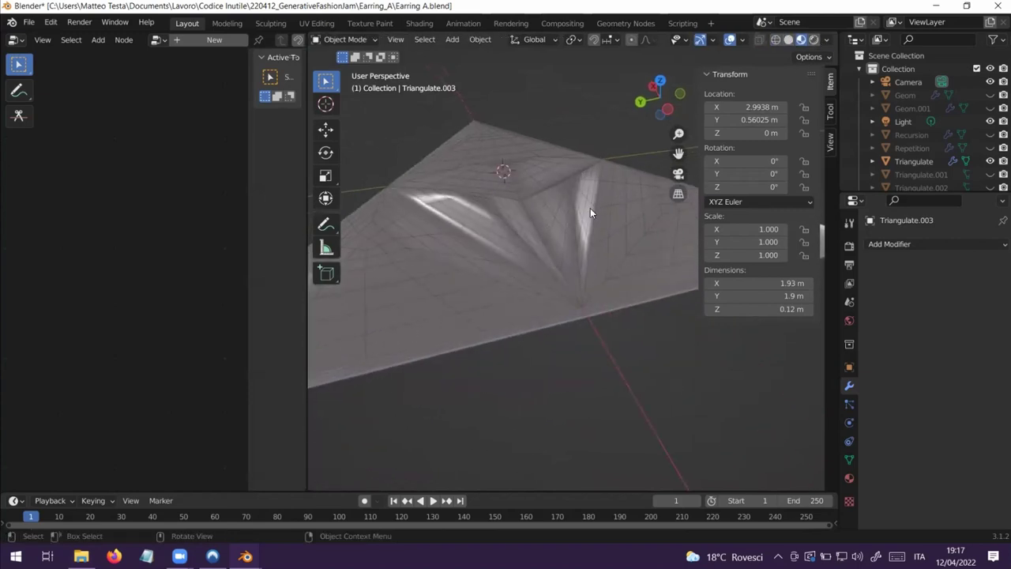
pyautogui.moveTo(590, 207); pyautogui.dragTo(532, 235, button='middle')
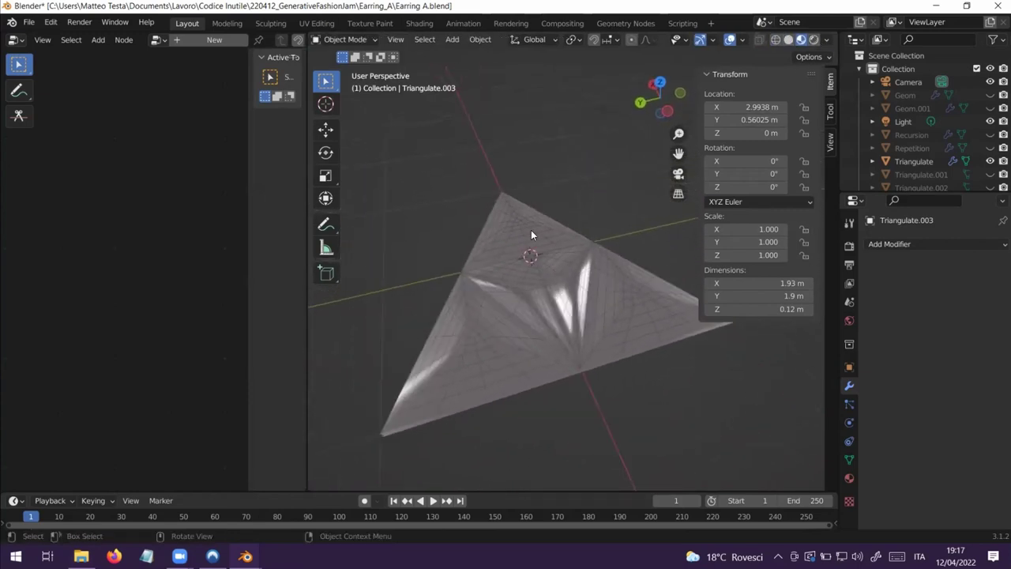
# - Select the triangular earring to bring up its geometry node tree and widen the node editor
pyautogui.click(564, 276)
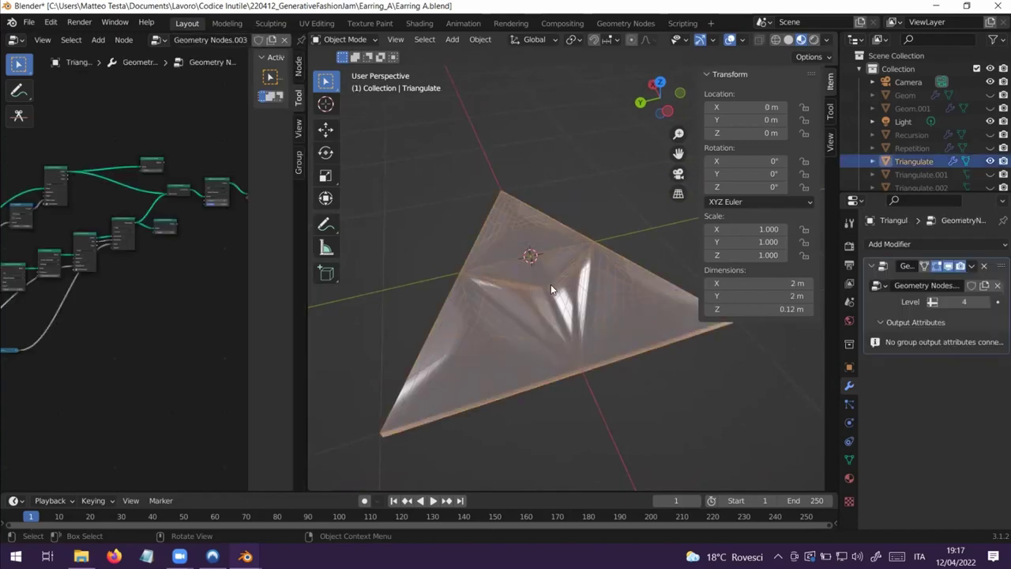
pyautogui.moveTo(113, 297); pyautogui.dragTo(204, 276, button='middle')
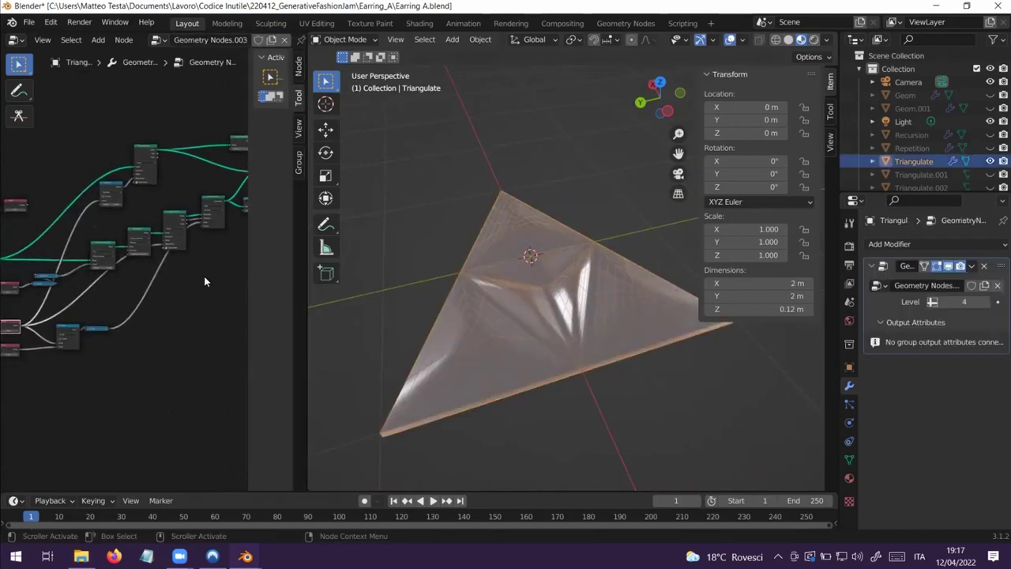
pyautogui.moveTo(129, 270); pyautogui.dragTo(169, 256, button='middle')
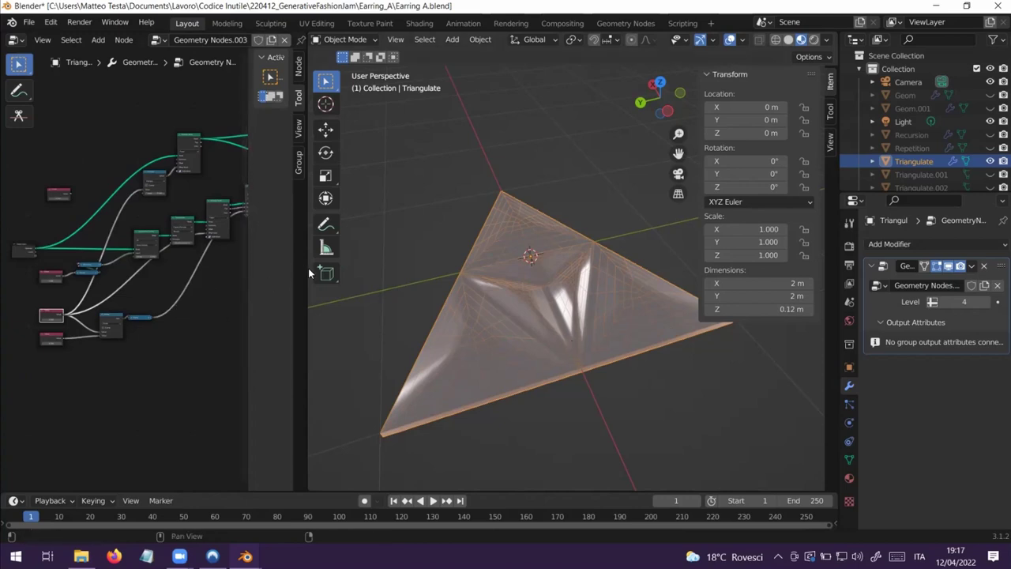
pyautogui.moveTo(305, 267); pyautogui.dragTo(421, 269)
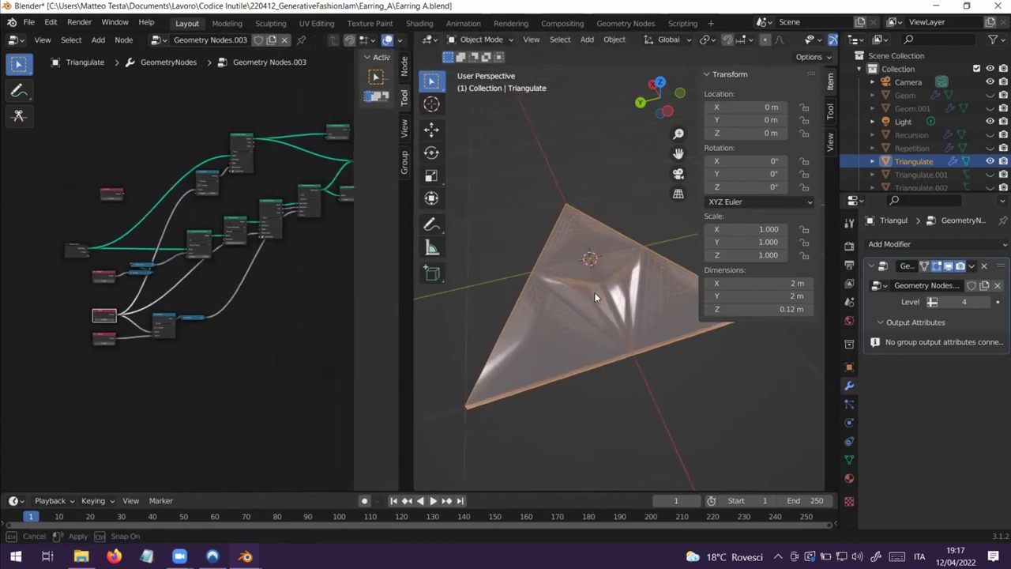
# - Select the three input Value nodes connected to the Round and Divide nodes
pyautogui.moveTo(635, 310)
pyautogui.mouseDown(button='middle')
pyautogui.moveTo(633, 322)
pyautogui.moveTo(649, 317)
pyautogui.mouseUp(button='middle')
pyautogui.scroll(10, 167, 276)
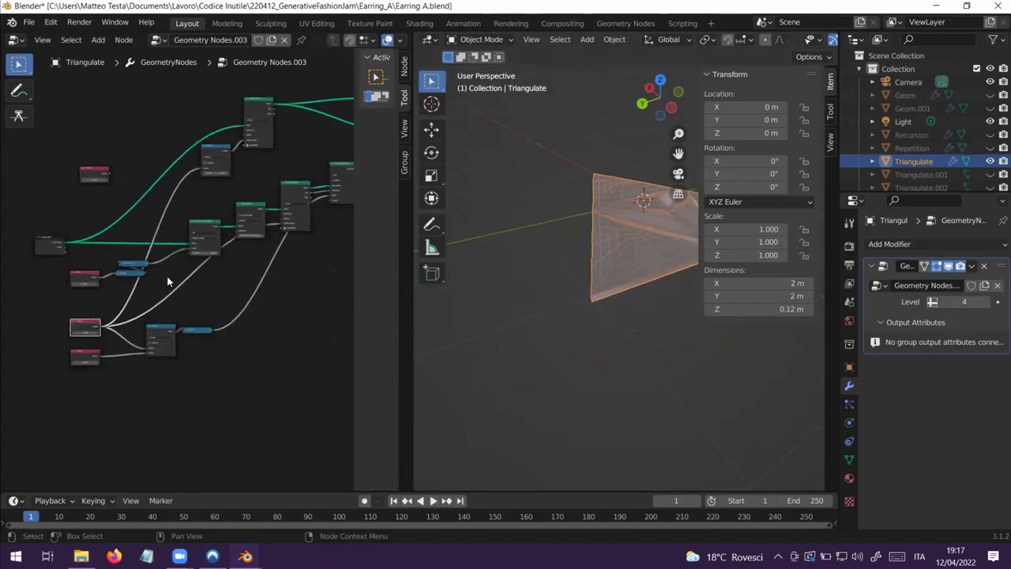
pyautogui.moveTo(233, 288); pyautogui.dragTo(328, 259, button='middle')
pyautogui.moveTo(162, 274); pyautogui.dragTo(214, 150, button='middle')
pyautogui.scroll(2, 187, 261)
pyautogui.scroll(3, 189, 251)
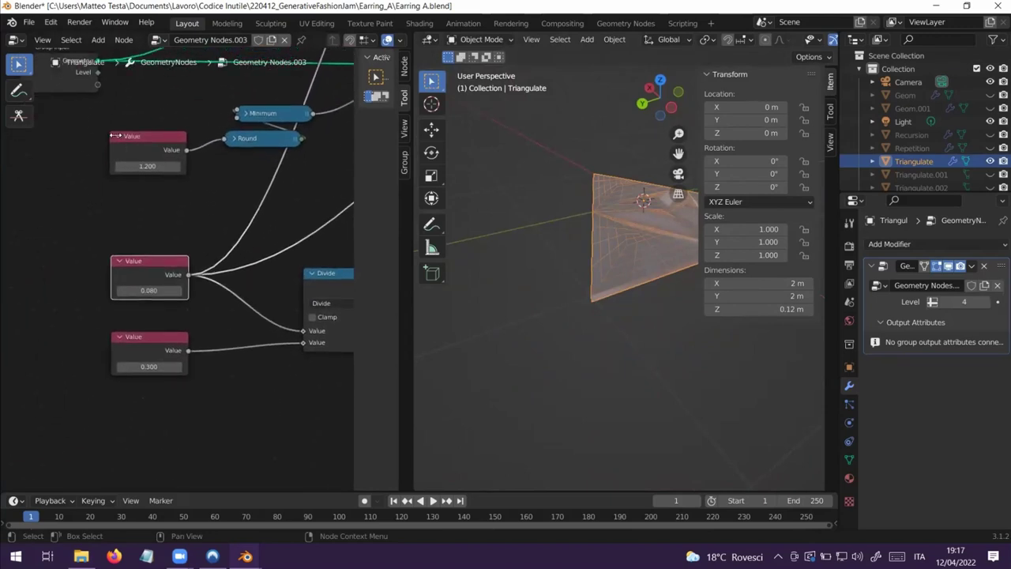
pyautogui.moveTo(82, 112); pyautogui.dragTo(219, 427)
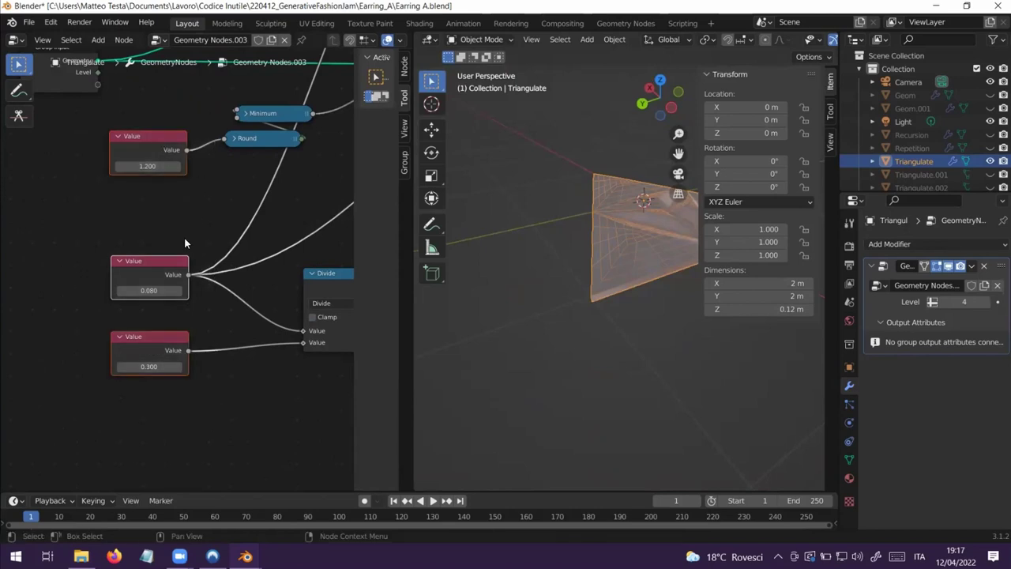
# - Examine the node tree from the Value nodes through the Extrude Mesh, Scale Elements and Join Geometry nodes
pyautogui.scroll(-6, 208, 271)
pyautogui.moveTo(291, 186); pyautogui.dragTo(226, 225, button='middle')
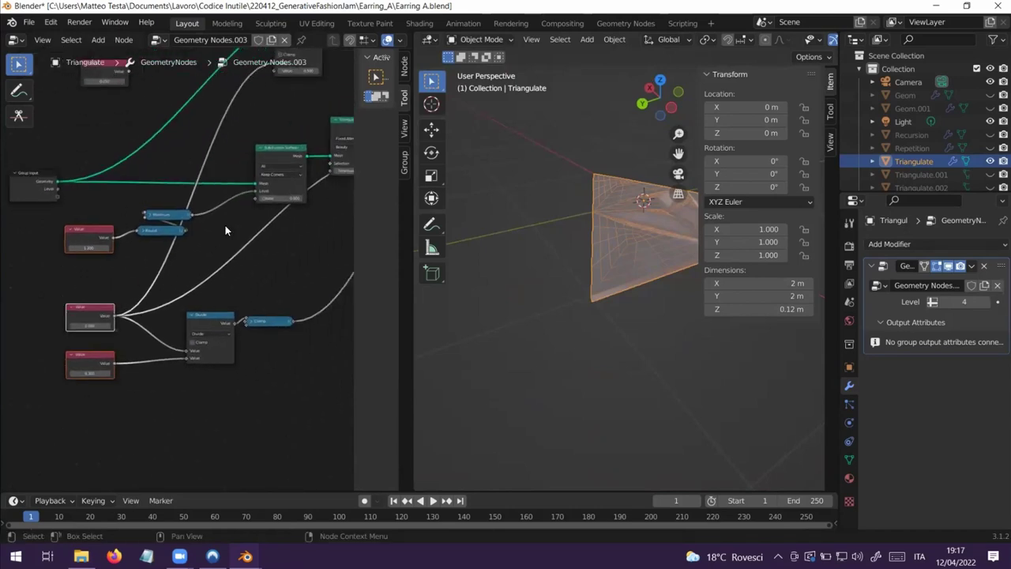
pyautogui.moveTo(223, 279); pyautogui.dragTo(98, 380, button='middle')
pyautogui.moveTo(174, 307); pyautogui.dragTo(131, 330, button='middle')
pyautogui.moveTo(316, 142); pyautogui.dragTo(156, 215, button='middle')
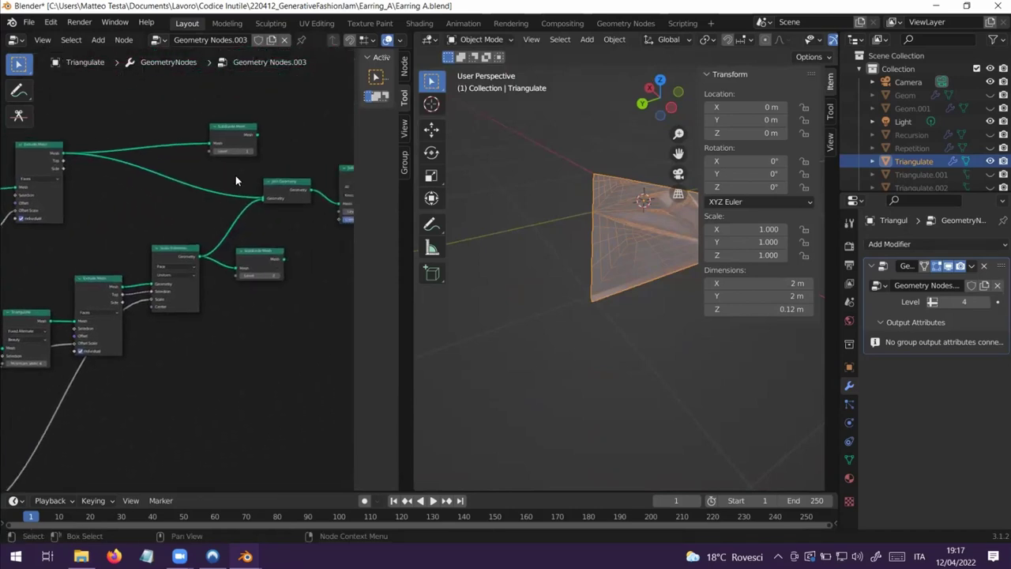
pyautogui.moveTo(304, 235); pyautogui.dragTo(249, 247, button='middle')
pyautogui.moveTo(209, 331); pyautogui.dragTo(394, 224, button='middle')
pyautogui.moveTo(123, 371); pyautogui.dragTo(268, 319, button='middle')
pyautogui.moveTo(153, 341); pyautogui.dragTo(205, 313, button='middle')
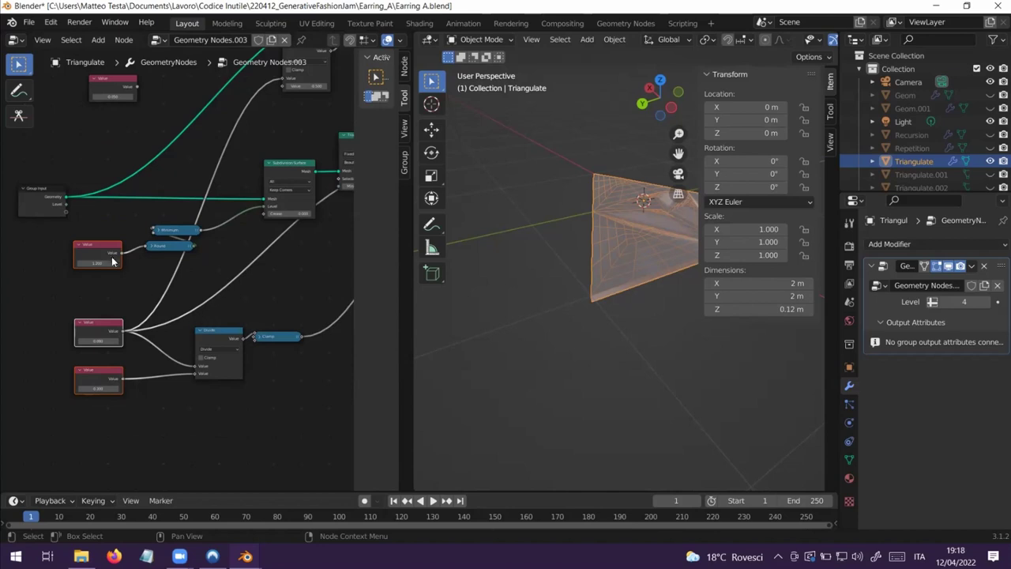
# - Move the three selected Value nodes slightly closer to the Round and Divide nodes
pyautogui.scroll(2, 90, 265)
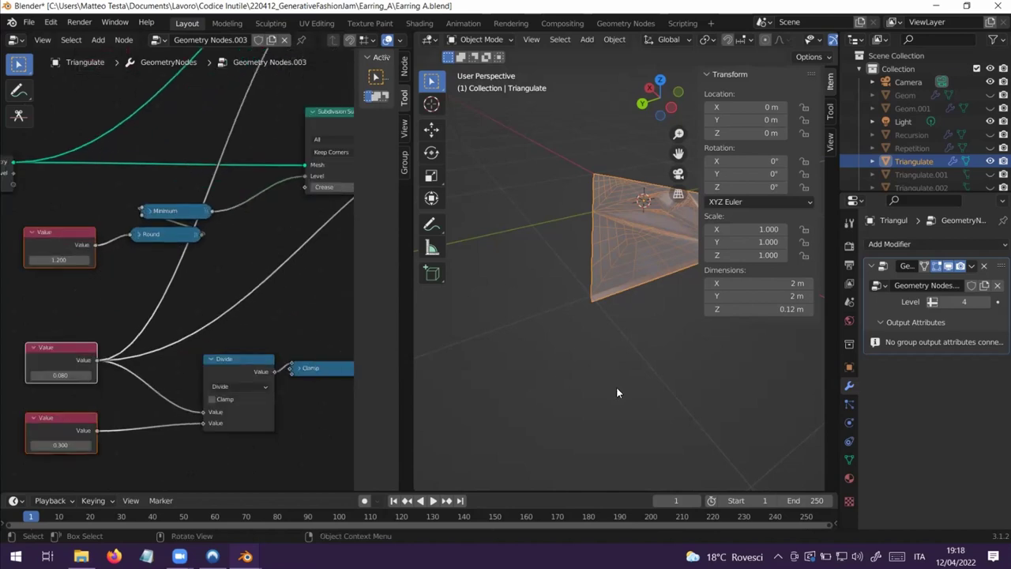
pyautogui.moveTo(617, 393); pyautogui.dragTo(655, 411, button='middle')
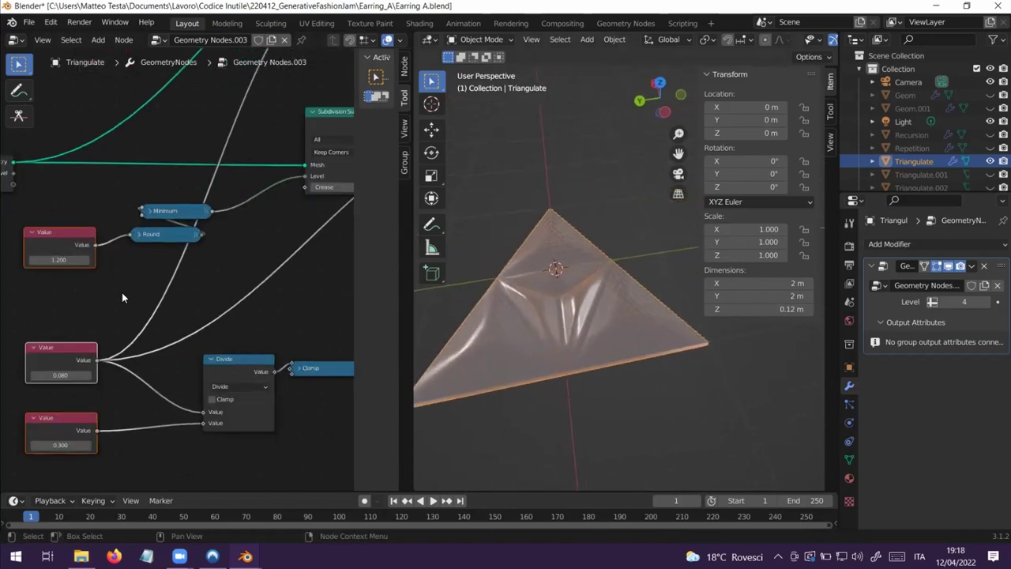
pyautogui.scroll(5, 98, 279)
pyautogui.moveTo(98, 279); pyautogui.dragTo(174, 206, button='middle')
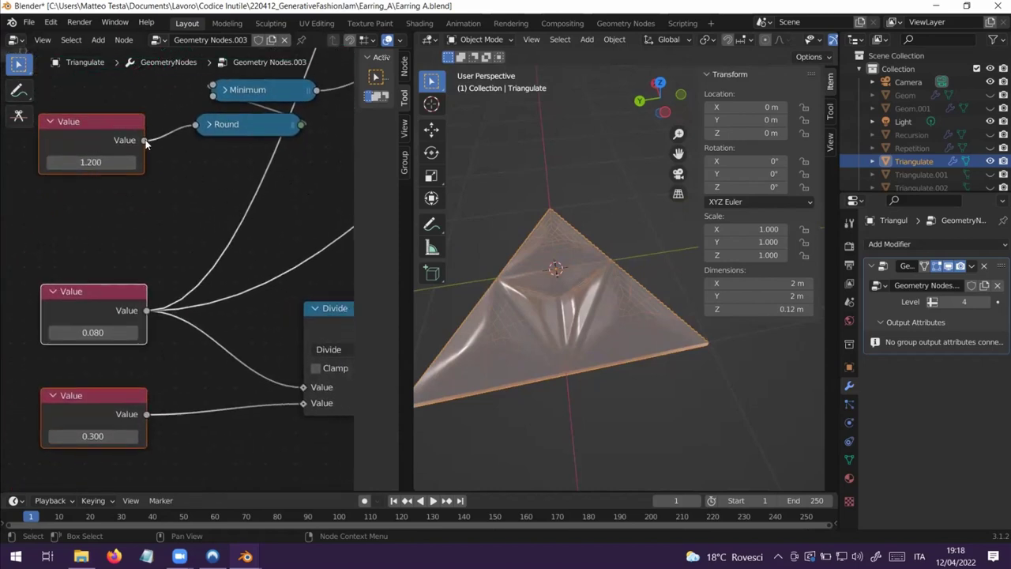
pyautogui.moveTo(99, 123); pyautogui.dragTo(121, 113)
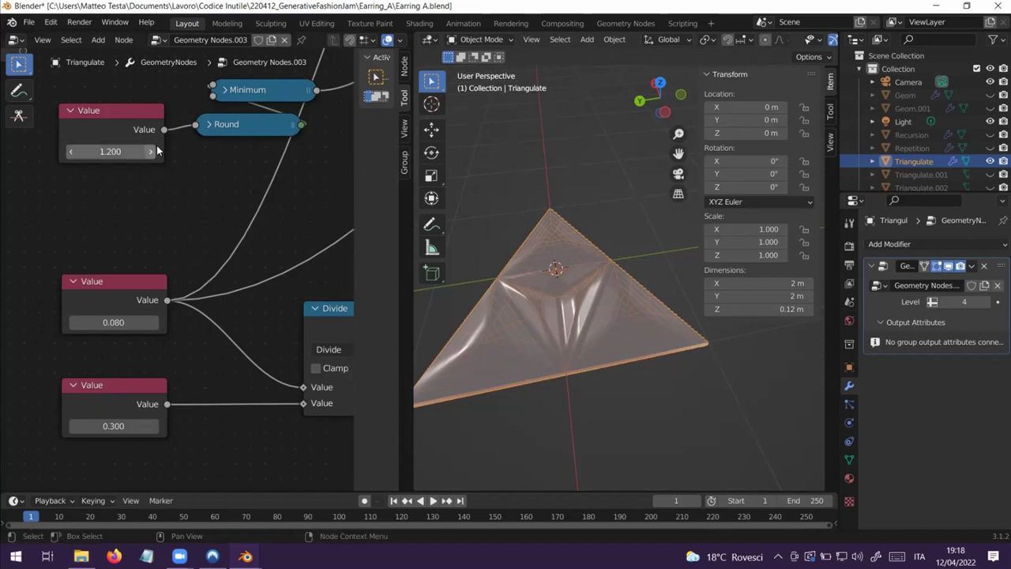
# - Lower the Value node feeding Round to 0.300 and inspect the earring surface from a lower angle
pyautogui.click(122, 152)
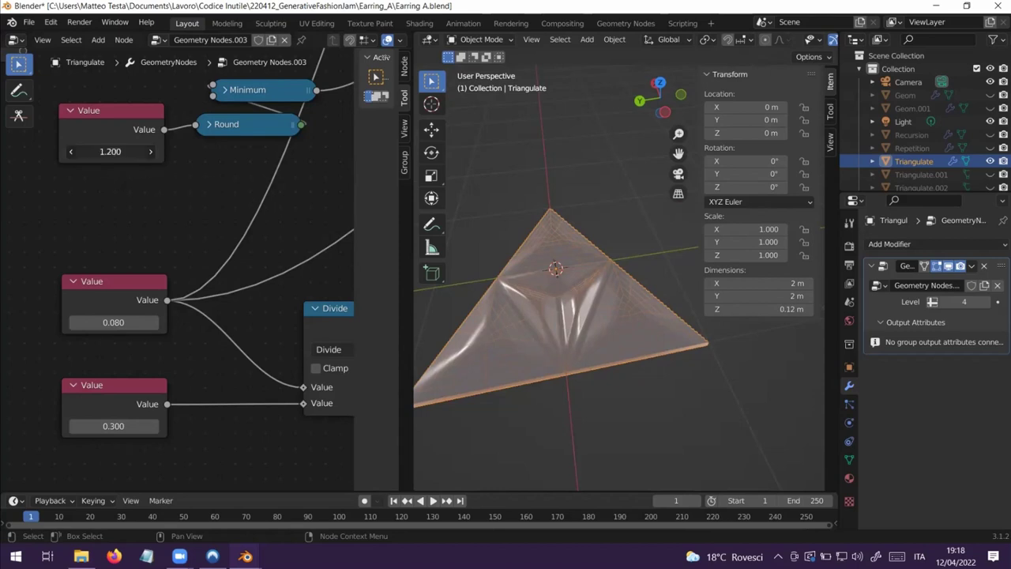
pyautogui.write('0.4')
pyautogui.press('Return')
pyautogui.click(71, 151)
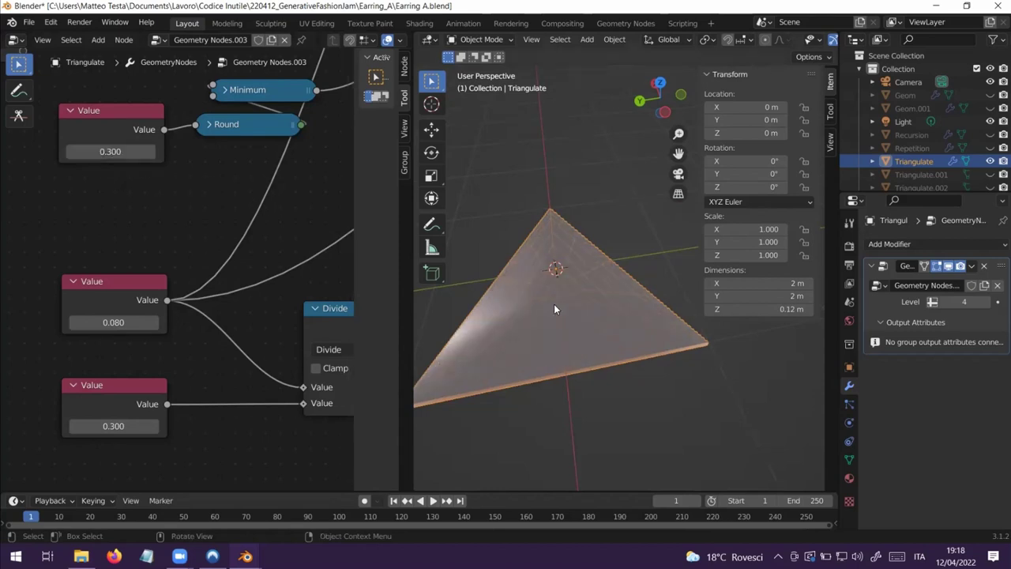
pyautogui.moveTo(554, 305); pyautogui.dragTo(569, 212, button='middle')
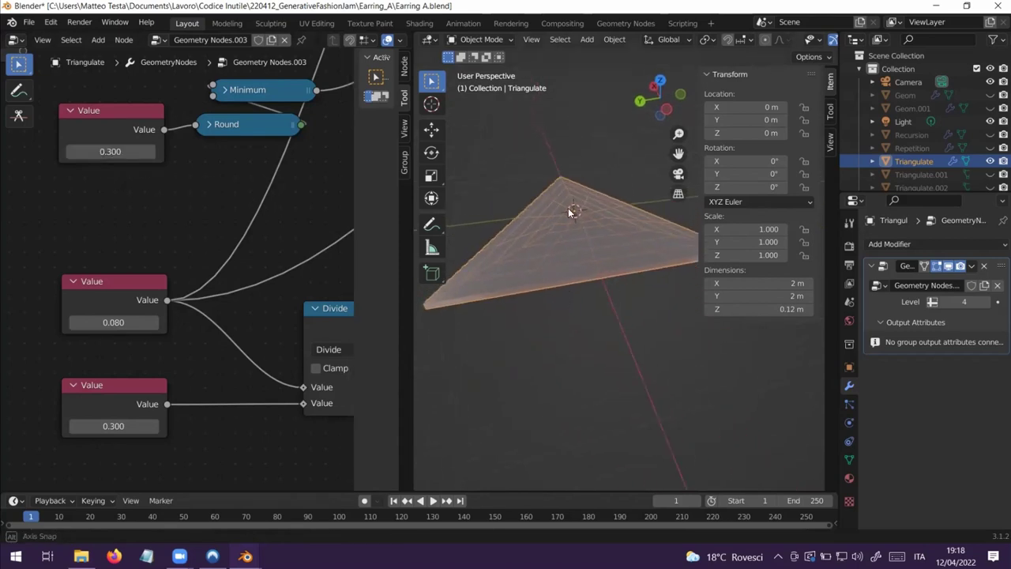
# - Raise the Value node feeding Round to 2.400 and inspect the triangular relief pattern on the earring
pyautogui.click(111, 151)
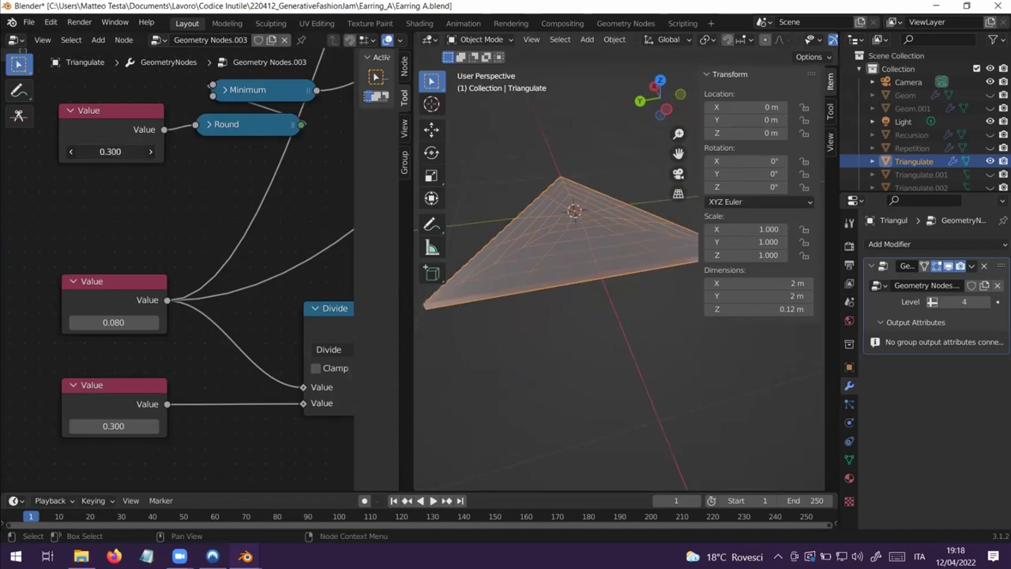
pyautogui.write('0.8')
pyautogui.press('Return')
pyautogui.moveTo(111, 150)
pyautogui.mouseDown()
pyautogui.moveTo(205, 151)
pyautogui.moveTo(111, 151)
pyautogui.mouseUp()
pyautogui.moveTo(666, 275); pyautogui.dragTo(561, 287, button='middle')
pyautogui.scroll(2, 561, 287)
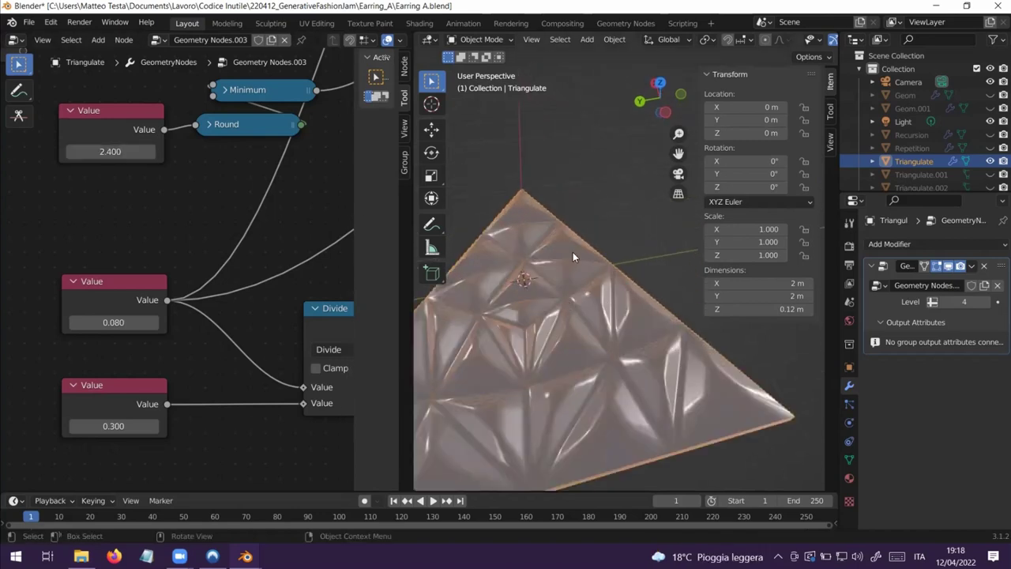
pyautogui.moveTo(604, 371); pyautogui.dragTo(609, 345, button='middle')
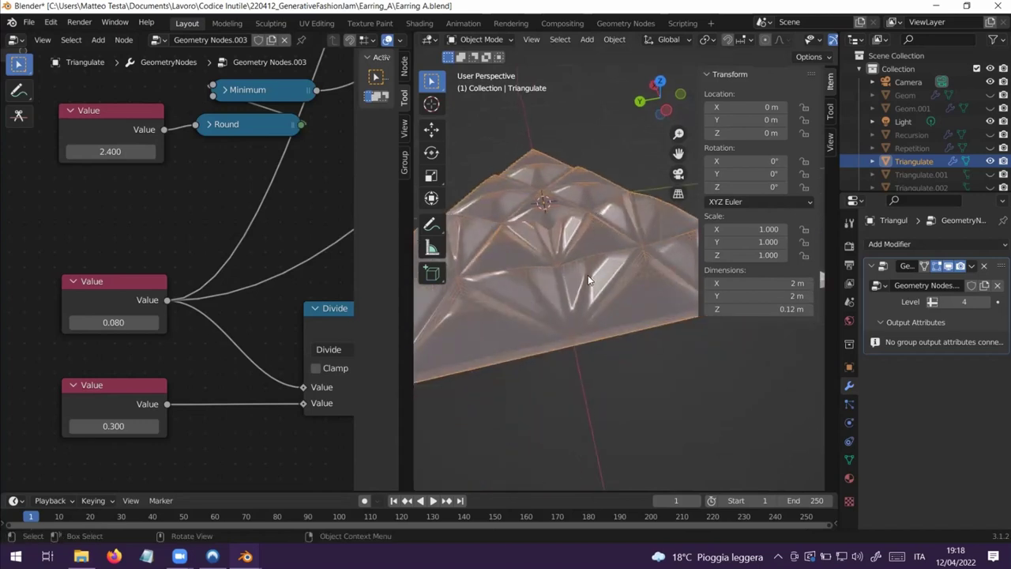
# - Adjust the two Value nodes feeding the Divide node to test their effect on the relief
pyautogui.moveTo(270, 193); pyautogui.dragTo(275, 153, button='middle')
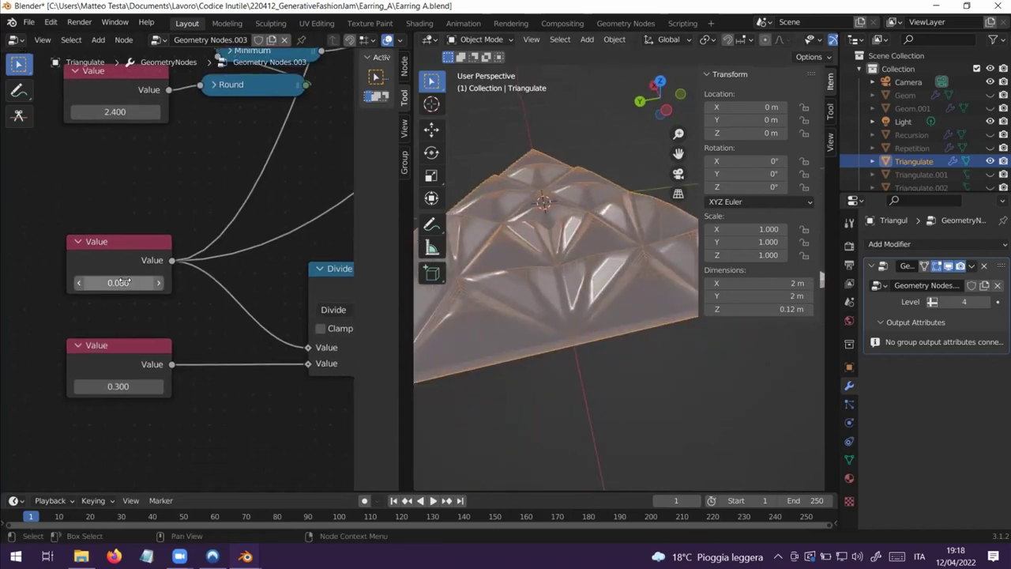
pyautogui.moveTo(124, 281)
pyautogui.mouseDown()
pyautogui.moveTo(170, 282)
pyautogui.moveTo(126, 282)
pyautogui.mouseUp()
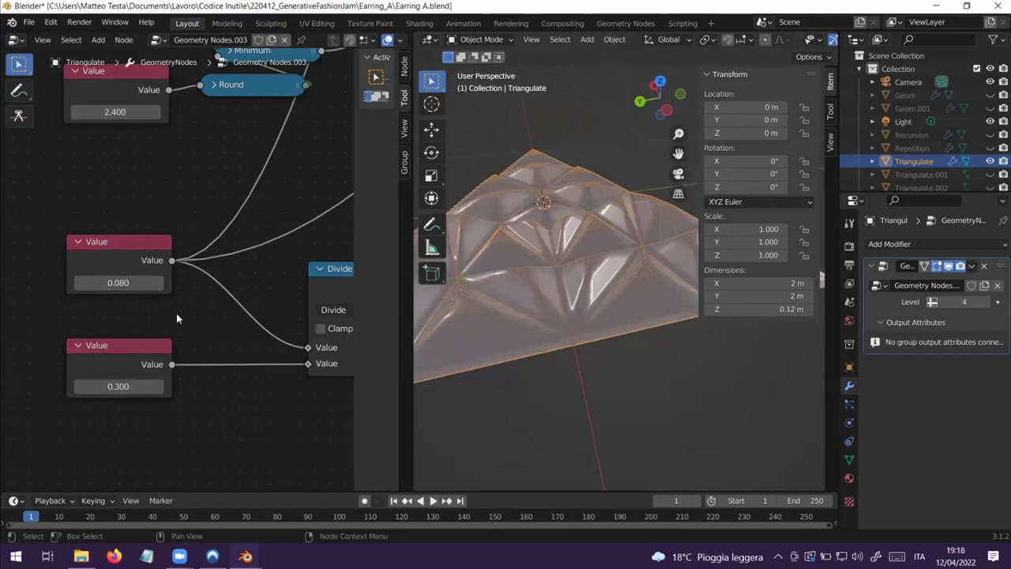
pyautogui.moveTo(119, 386); pyautogui.dragTo(142, 386)
# - Rearrange the Join Geometry, both Subdivide Mesh, the Subdivision Surface and the Group Output nodes at the end of the tree
pyautogui.scroll(-6, 232, 254)
pyautogui.moveTo(340, 130); pyautogui.dragTo(171, 250, button='middle')
pyautogui.moveTo(93, 212); pyautogui.dragTo(104, 225)
pyautogui.moveTo(71, 296); pyautogui.dragTo(68, 304)
pyautogui.moveTo(42, 149); pyautogui.dragTo(66, 155)
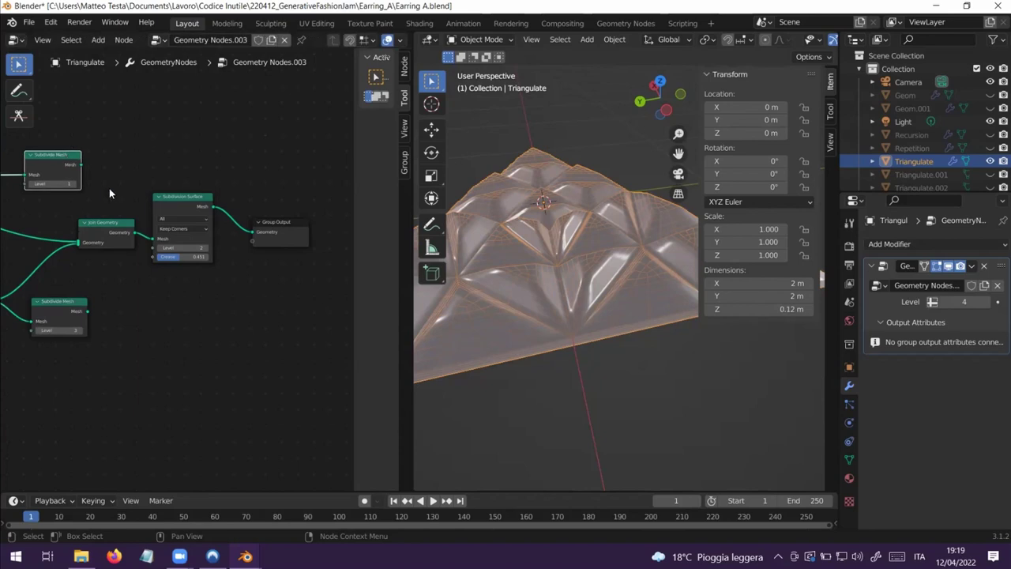
pyautogui.moveTo(192, 196); pyautogui.dragTo(212, 202)
pyautogui.moveTo(269, 230); pyautogui.dragTo(278, 207)
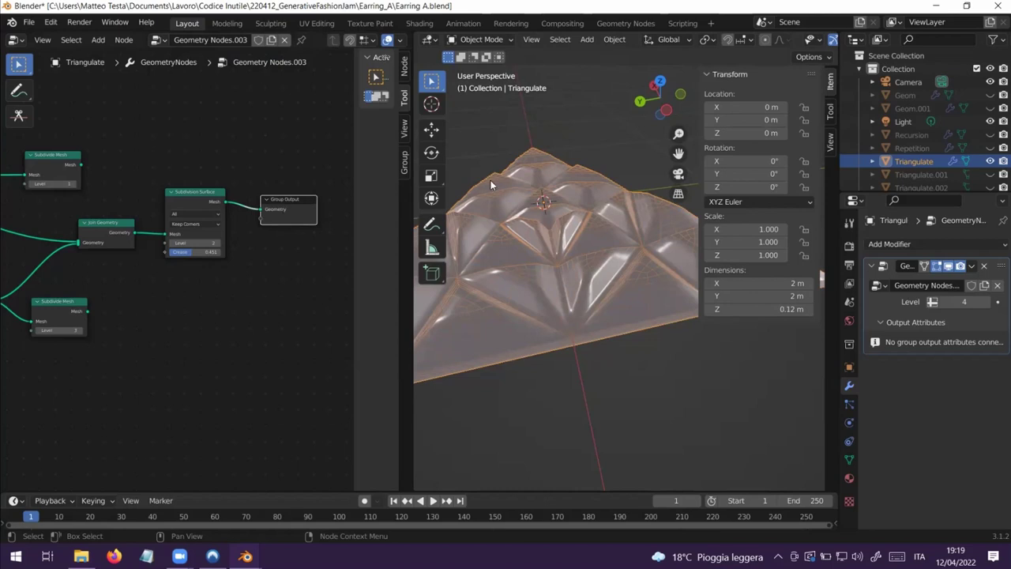
# - Examine the patterned earring from above and review its final nodes and the other Triangulate objects in the collection
pyautogui.moveTo(570, 267); pyautogui.dragTo(568, 331, button='middle')
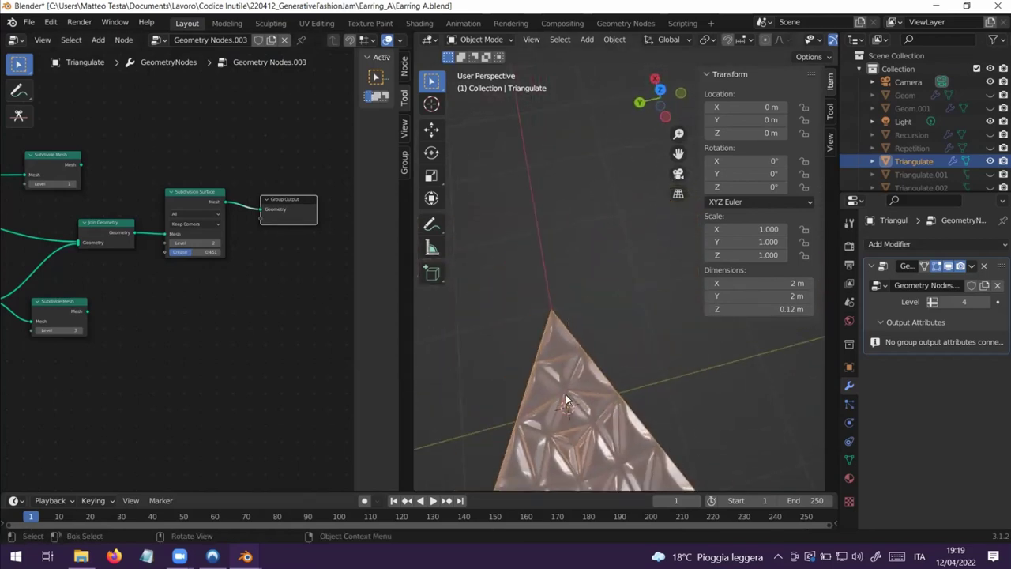
pyautogui.moveTo(565, 394); pyautogui.dragTo(608, 298, button='middle')
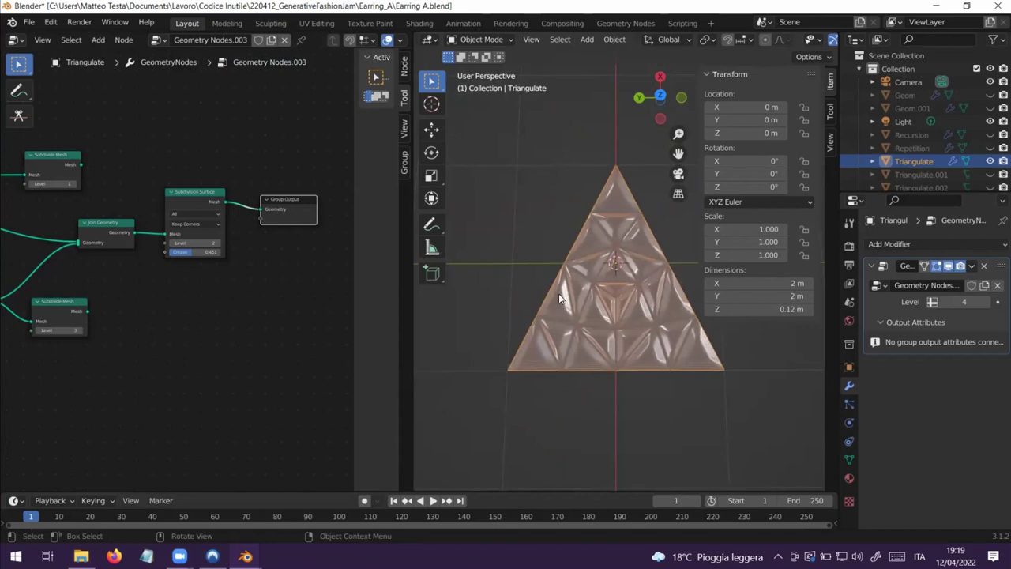
pyautogui.moveTo(130, 304); pyautogui.dragTo(257, 304, button='middle')
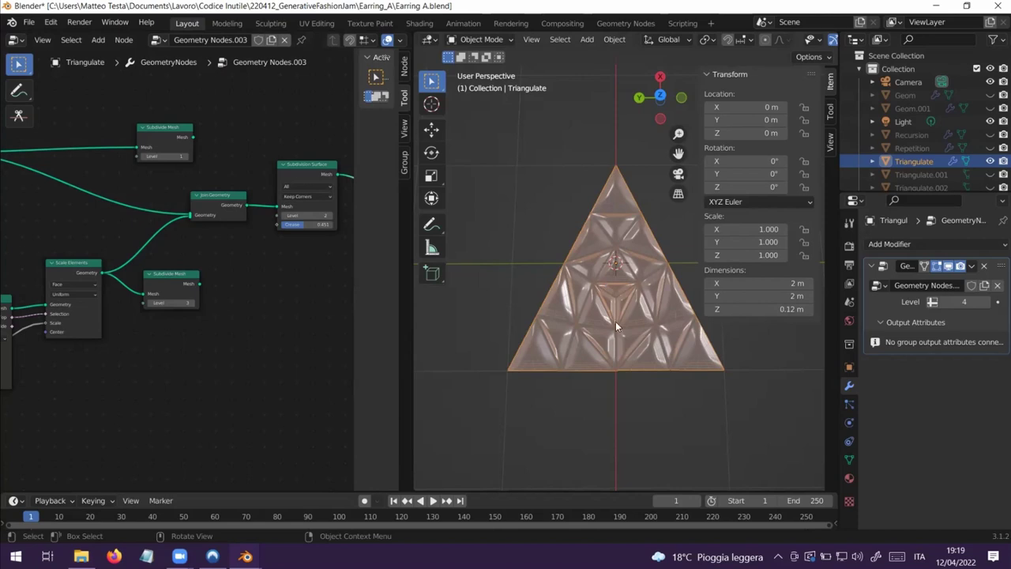
pyautogui.scroll(2, 608, 330)
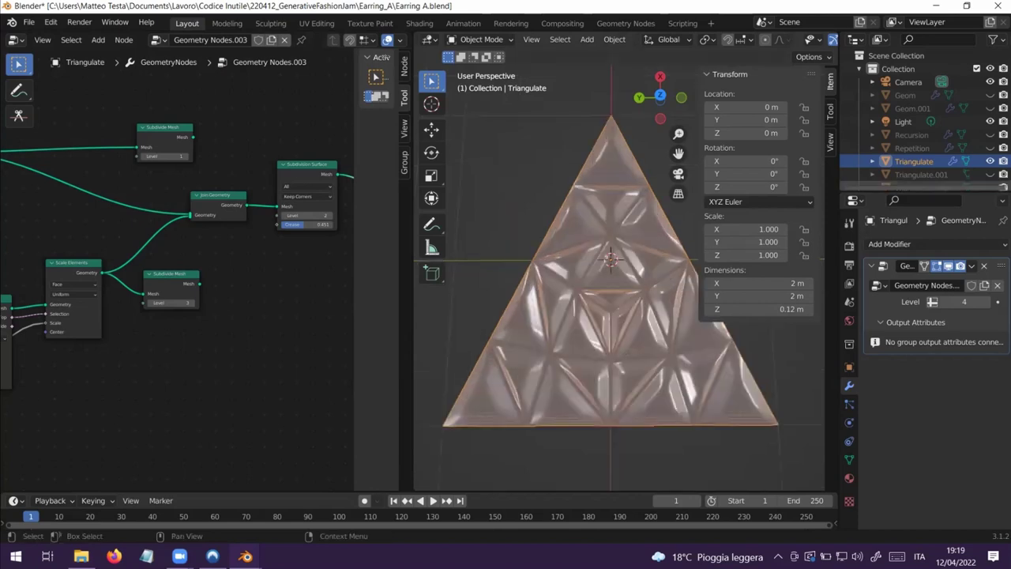
pyautogui.scroll(-4, 900, 124)
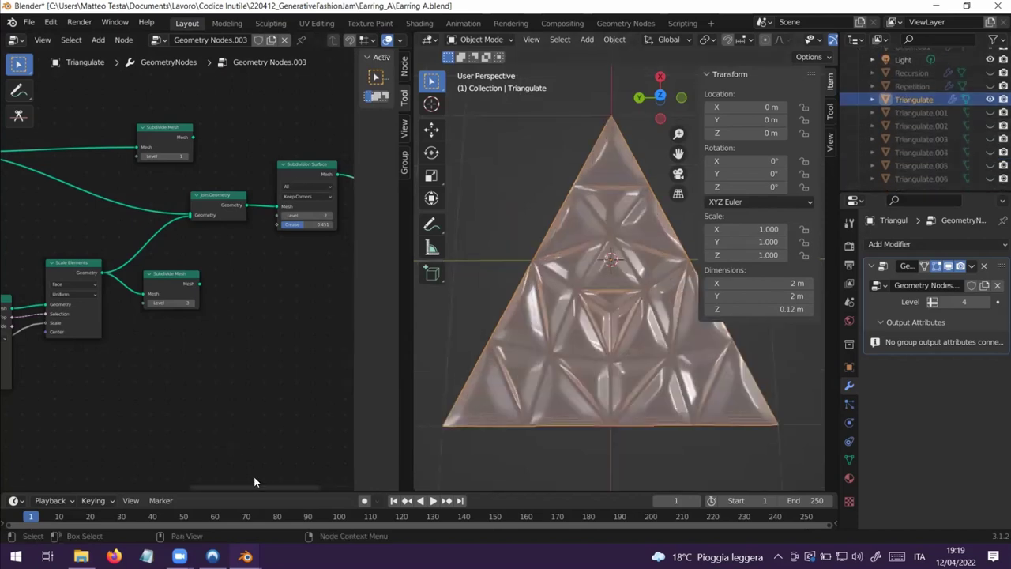
# - Switch to File Explorer, view the earringA.png render from the Earring_A folder, and close the image
pyautogui.click(81, 556)
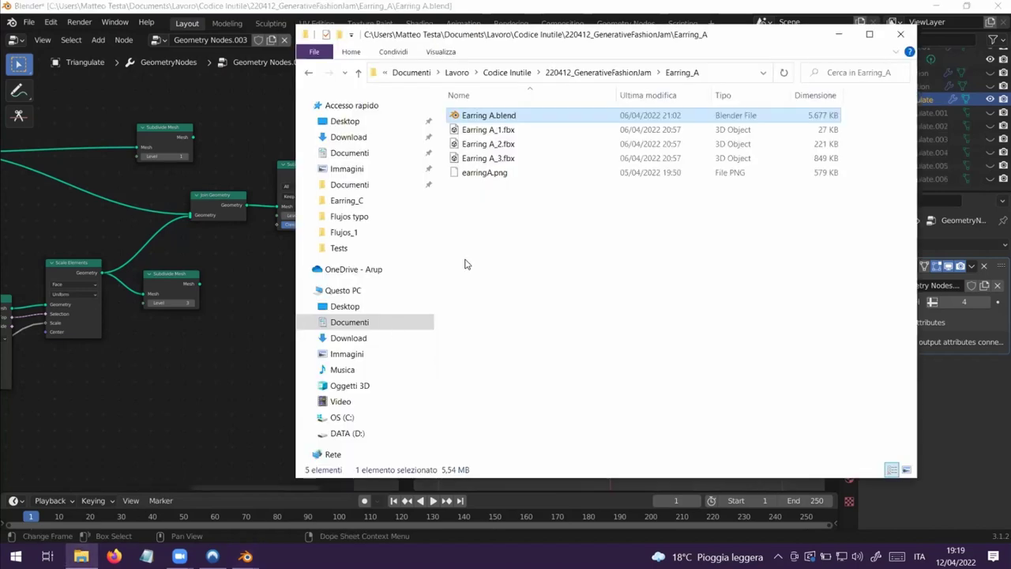
pyautogui.doubleClick(484, 172)
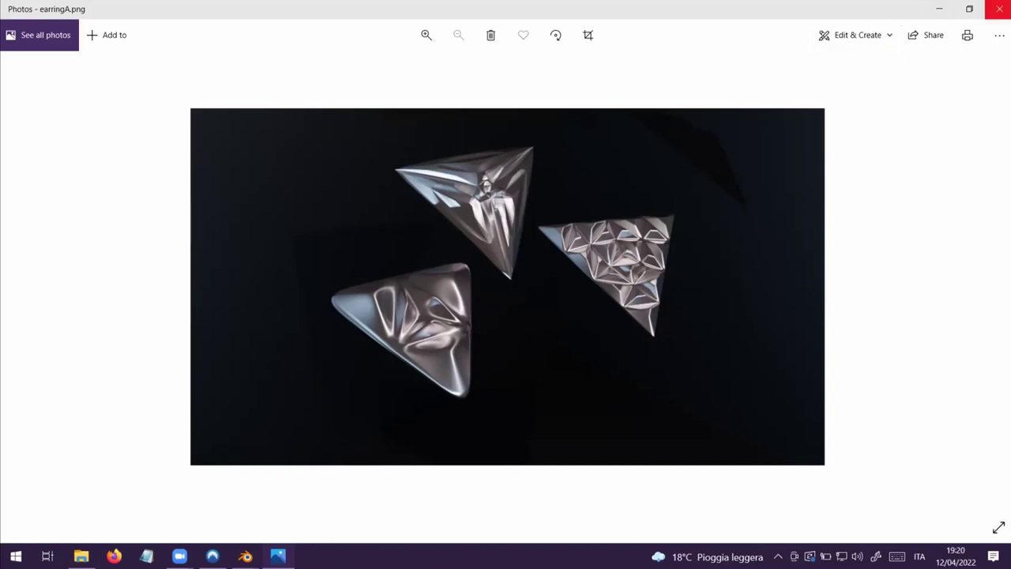
pyautogui.click(1000, 9)
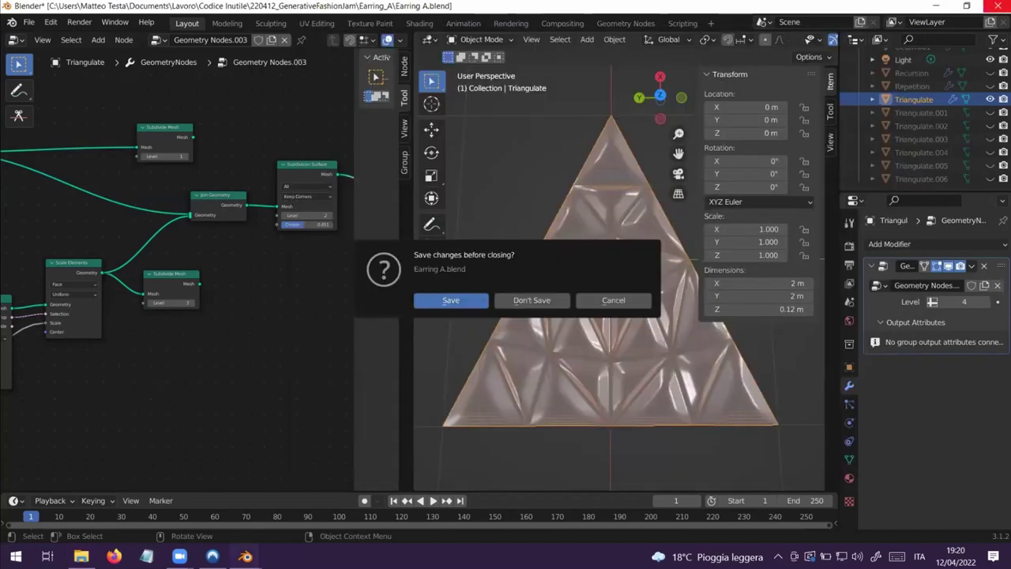
# - Close Earring A.blend and sewing.blend without saving, and open Earring B.blend from the Earring_B folder
pyautogui.click(1000, 6)
pyautogui.click(531, 300)
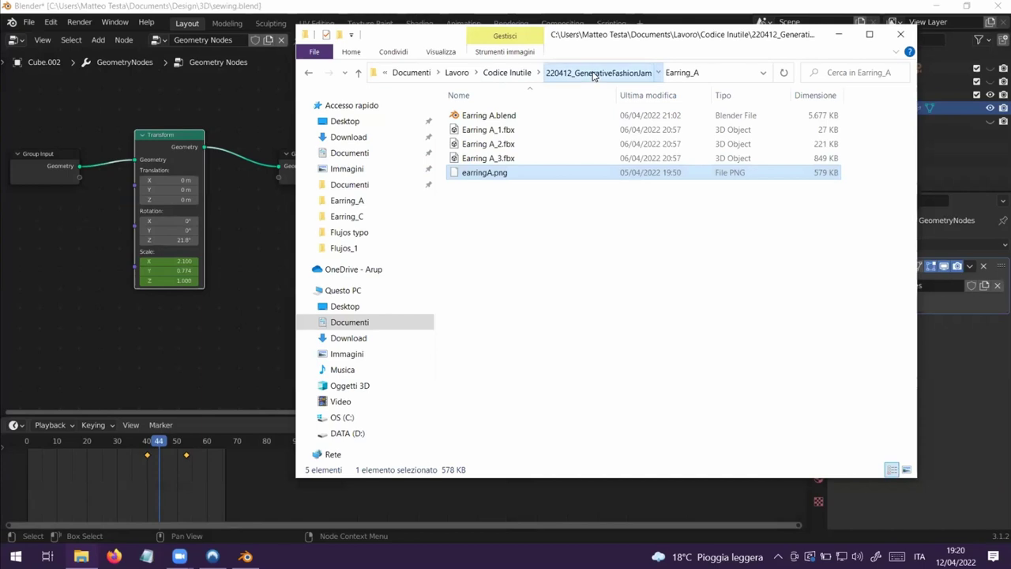
pyautogui.click(594, 73)
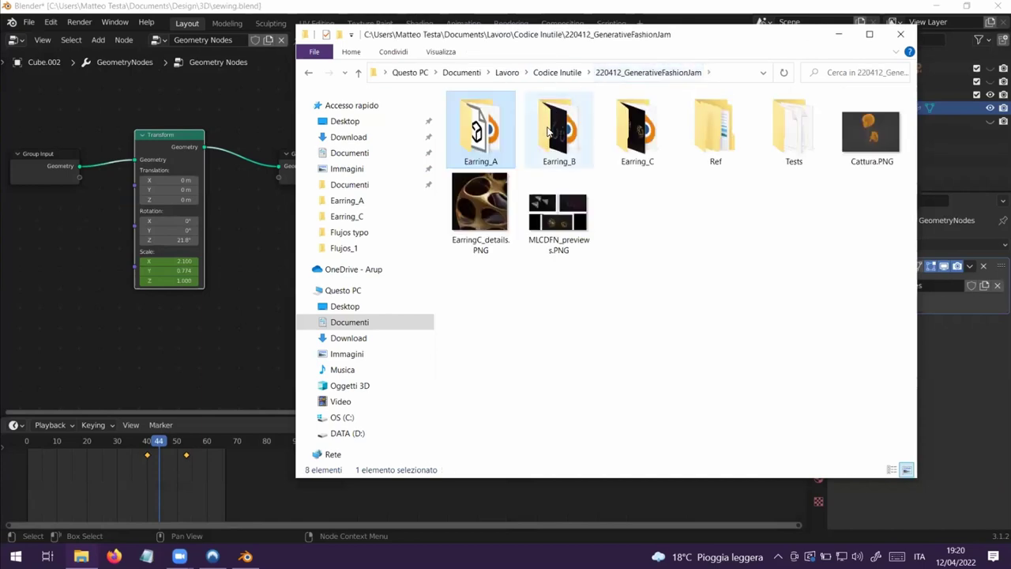
pyautogui.doubleClick(548, 131)
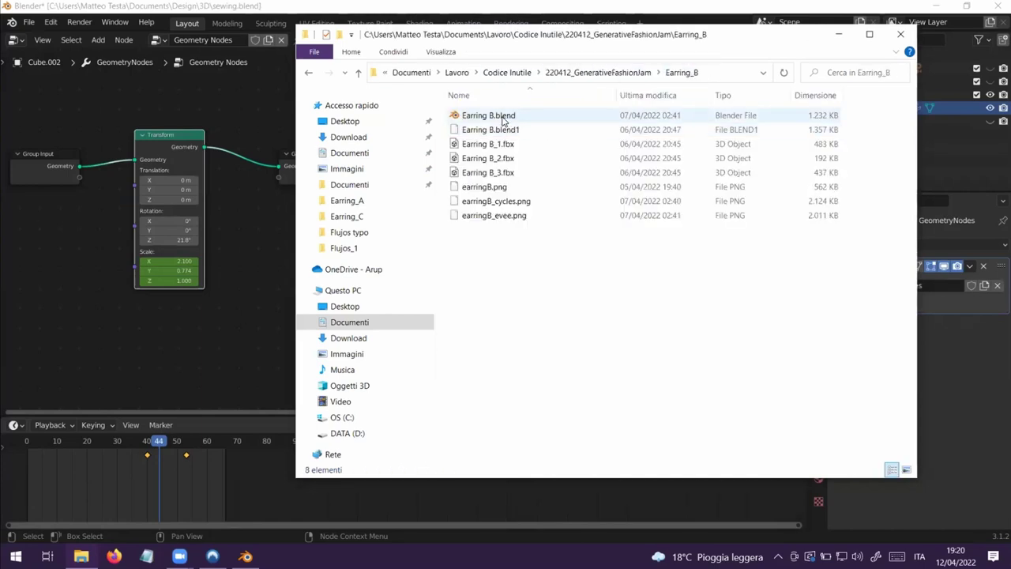
pyautogui.doubleClick(503, 119)
pyautogui.click(997, 7)
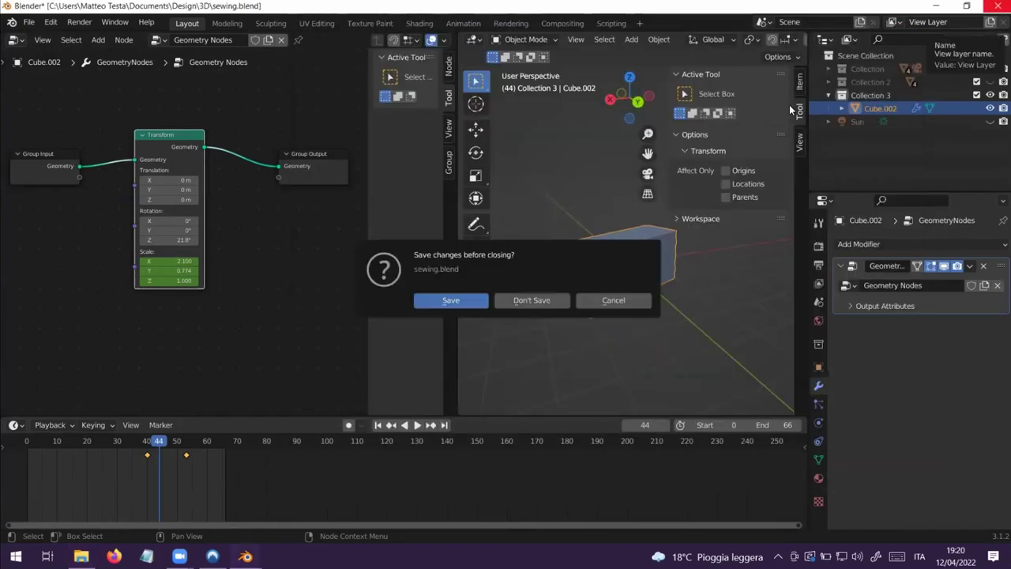
pyautogui.click(543, 301)
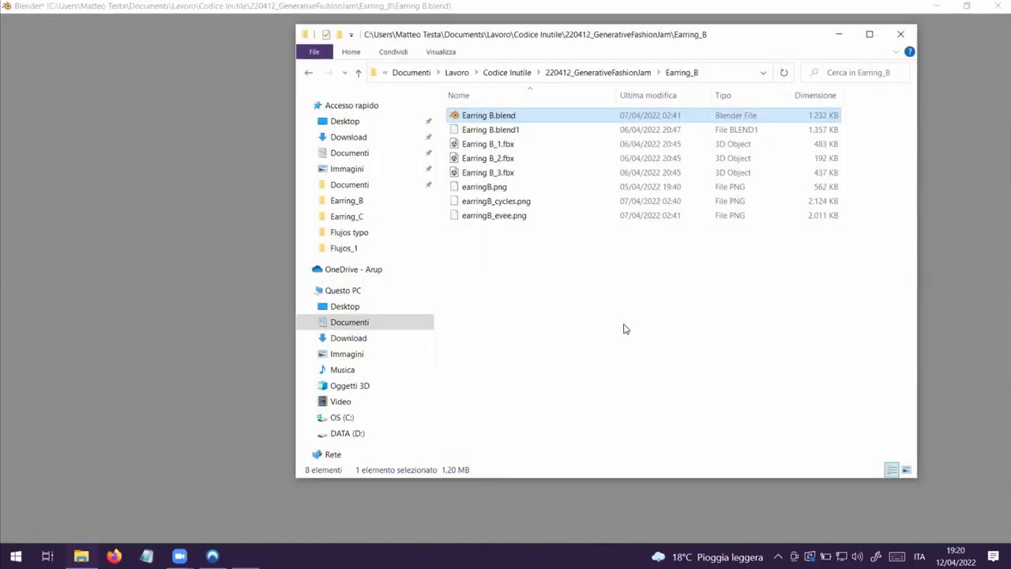
pyautogui.click(623, 8)
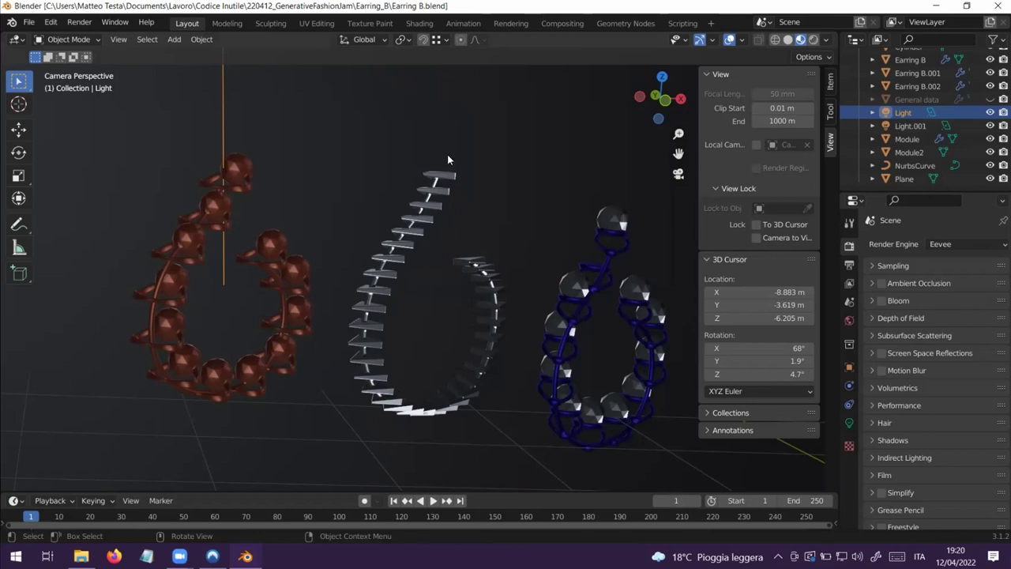
# - Inspect the silver and red earrings, leave the camera view, and select the grey Module object up close
pyautogui.click(368, 322)
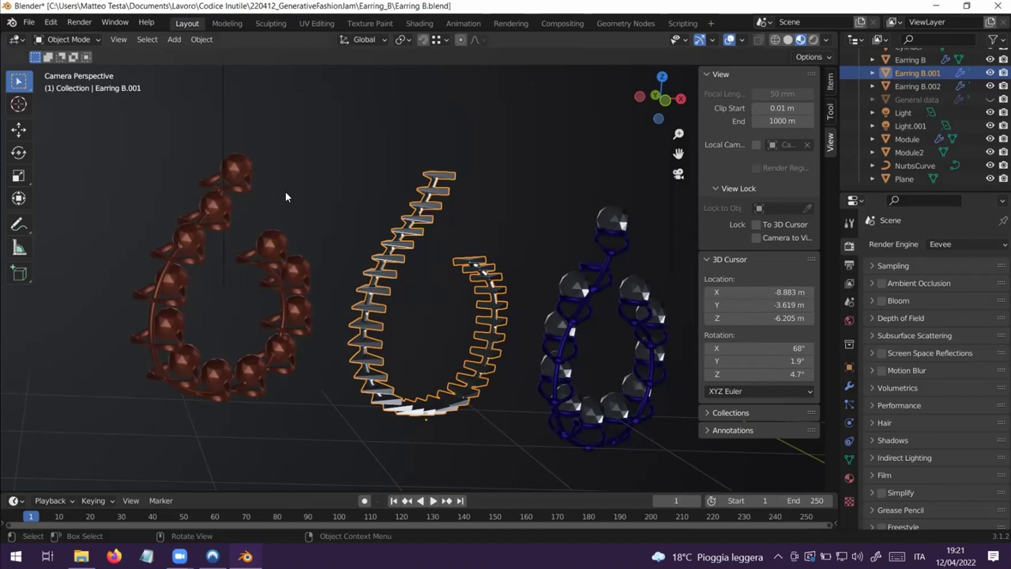
pyautogui.click(241, 169)
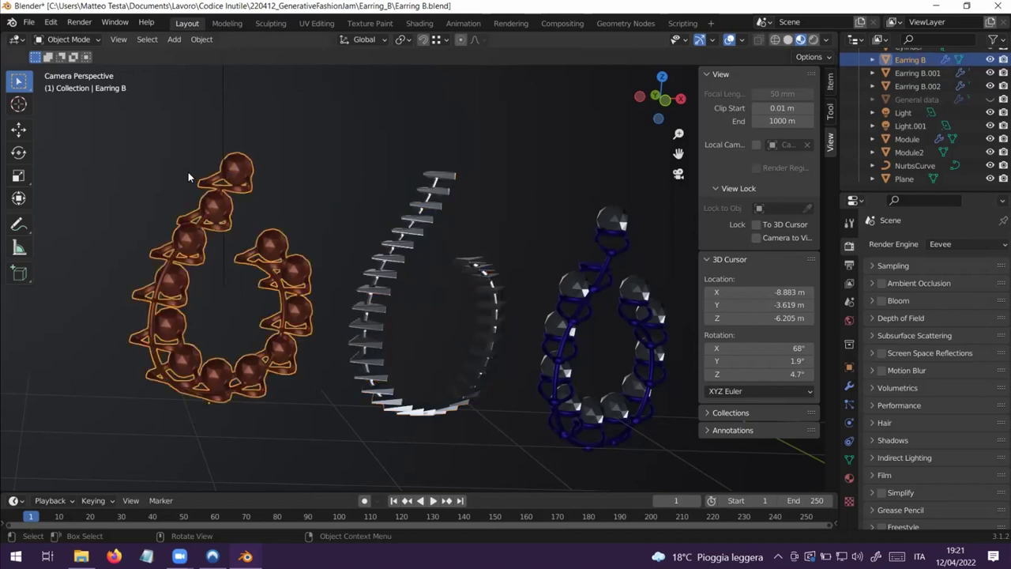
pyautogui.press('ctrl')
pyautogui.keyDown('alt'); pyautogui.moveTo(196, 180); pyautogui.dragTo(417, 294, button='middle'); pyautogui.keyUp('alt')
pyautogui.scroll(10, 430, 277)
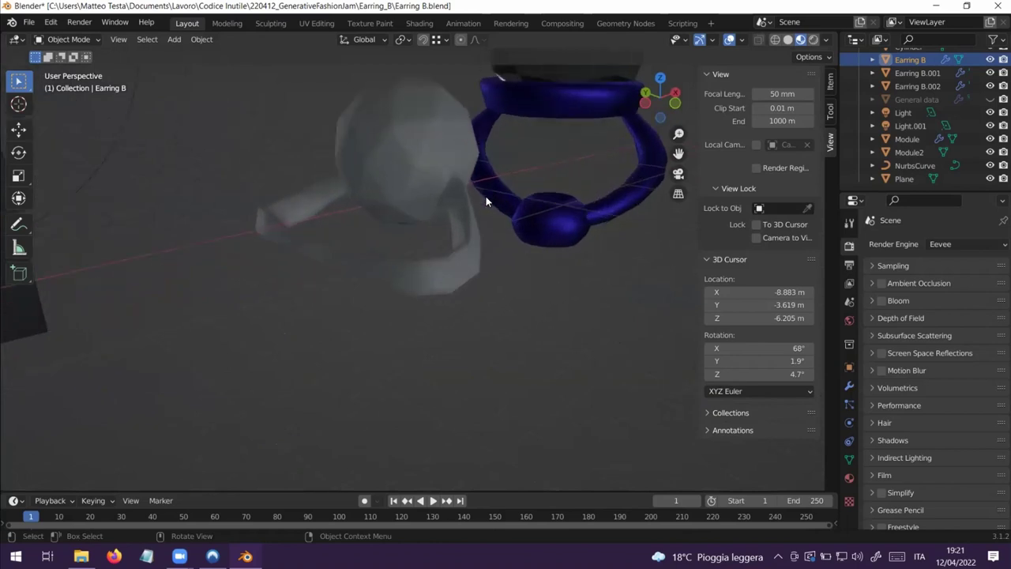
pyautogui.moveTo(449, 257); pyautogui.dragTo(418, 332, button='middle')
pyautogui.click(355, 268)
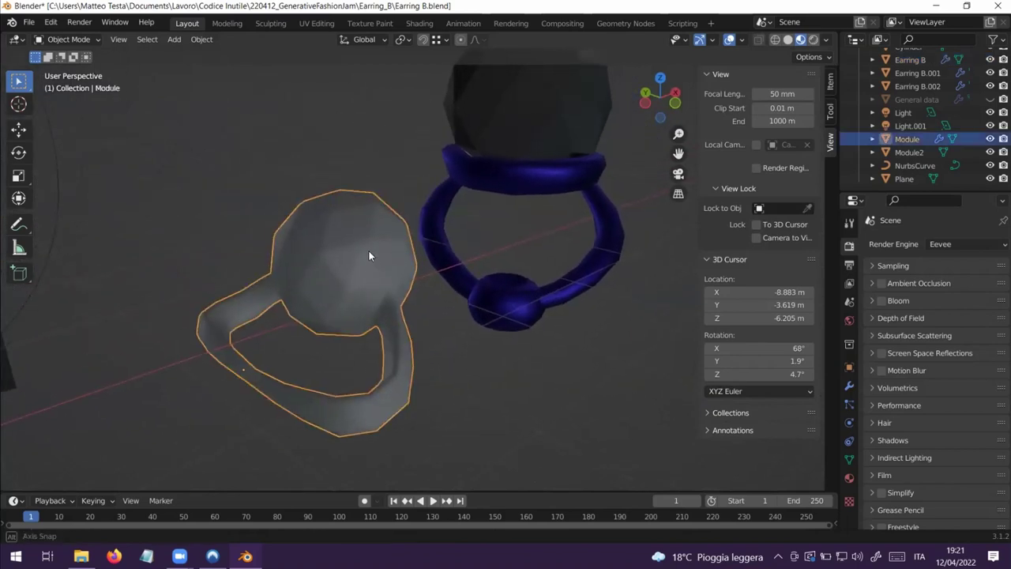
# - Switch the viewport to Solid shading and inspect the Module object beside the larger ring-shaped module
pyautogui.moveTo(369, 250); pyautogui.dragTo(370, 248, button='middle')
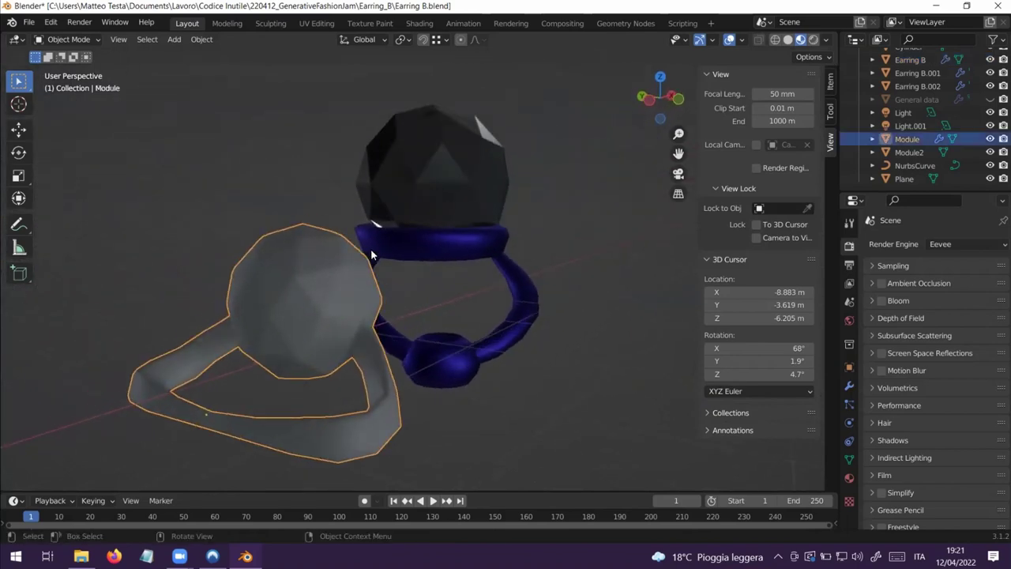
pyautogui.click(787, 40)
pyautogui.moveTo(410, 296)
pyautogui.mouseDown(button='middle')
pyautogui.moveTo(408, 275)
pyautogui.moveTo(371, 330)
pyautogui.moveTo(432, 253)
pyautogui.mouseUp(button='middle')
pyautogui.moveTo(430, 286); pyautogui.dragTo(405, 220, button='middle')
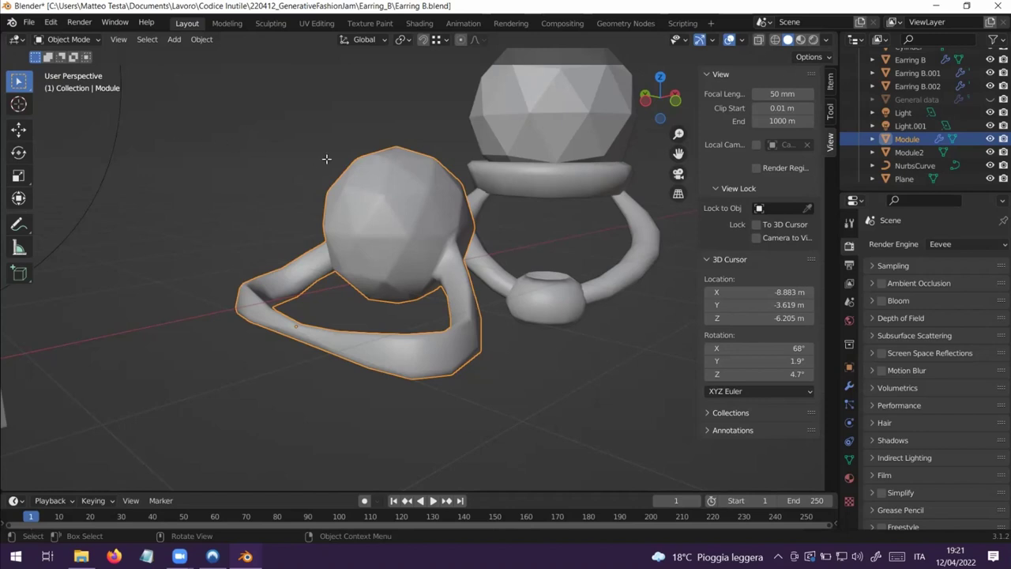
# - Inspect the Module mesh in Edit Mode, selecting a triangular face on its sphere, and return to Object Mode
pyautogui.press('Tab')
pyautogui.moveTo(259, 237); pyautogui.dragTo(513, 245, button='middle')
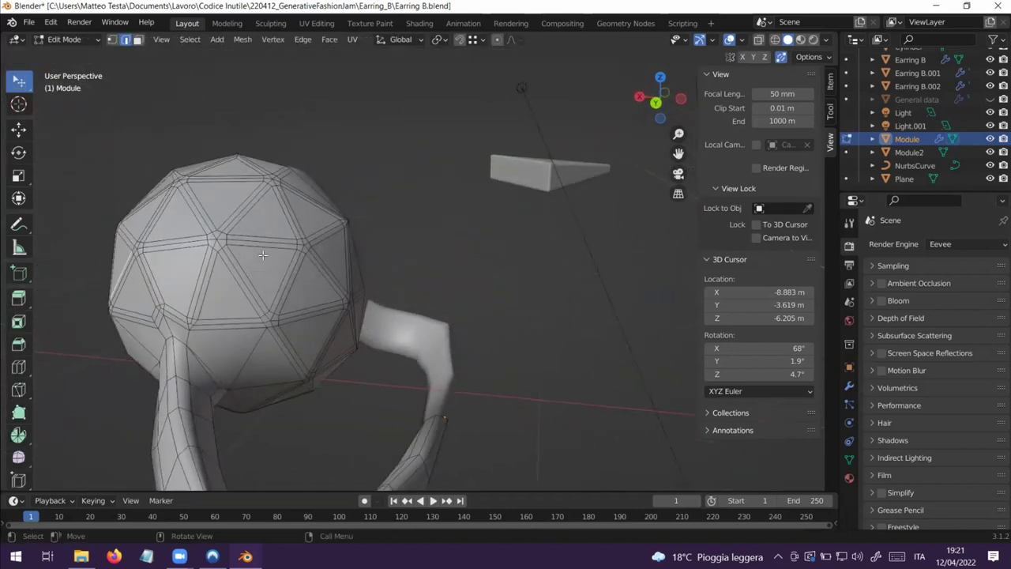
pyautogui.press('3')
pyautogui.click(257, 224)
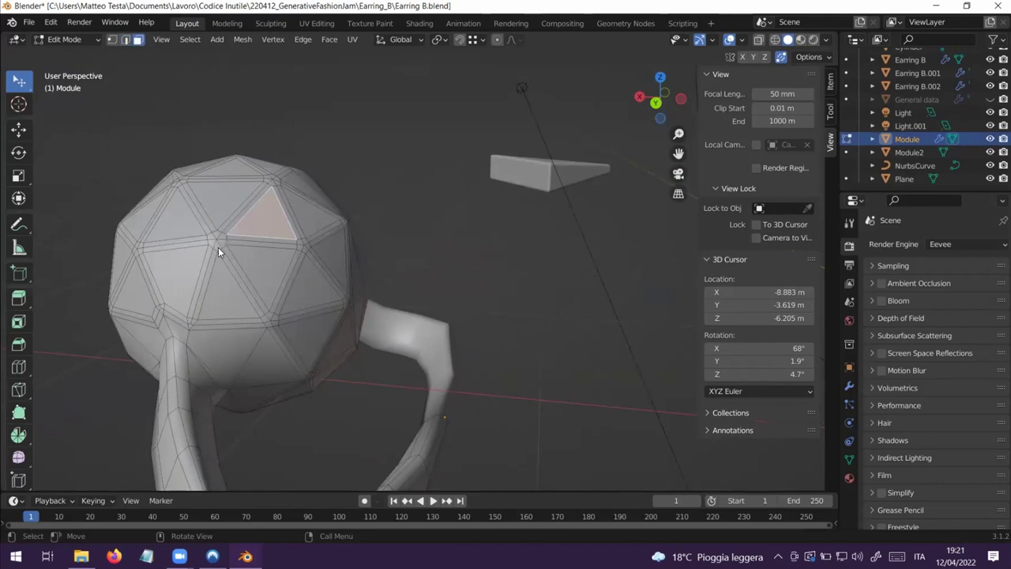
pyautogui.press('Tab')
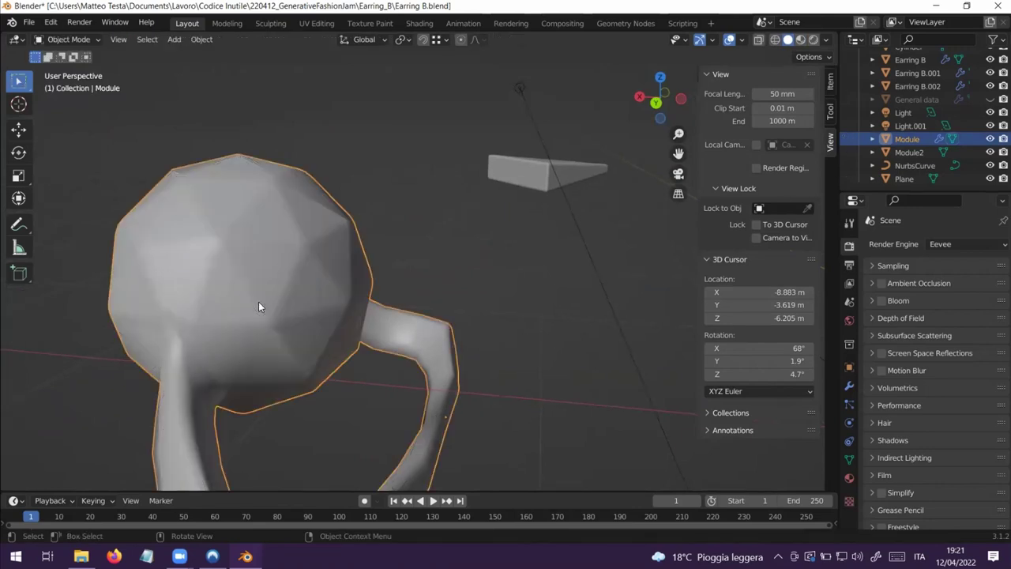
# - Examine the two source modules in relation to the drop-shaped curve and the finished earrings
pyautogui.moveTo(315, 312); pyautogui.dragTo(70, 312, button='middle')
pyautogui.scroll(-2, 221, 301)
pyautogui.keyDown('shift'); pyautogui.moveTo(301, 298); pyautogui.dragTo(498, 242, button='middle'); pyautogui.keyUp('shift')
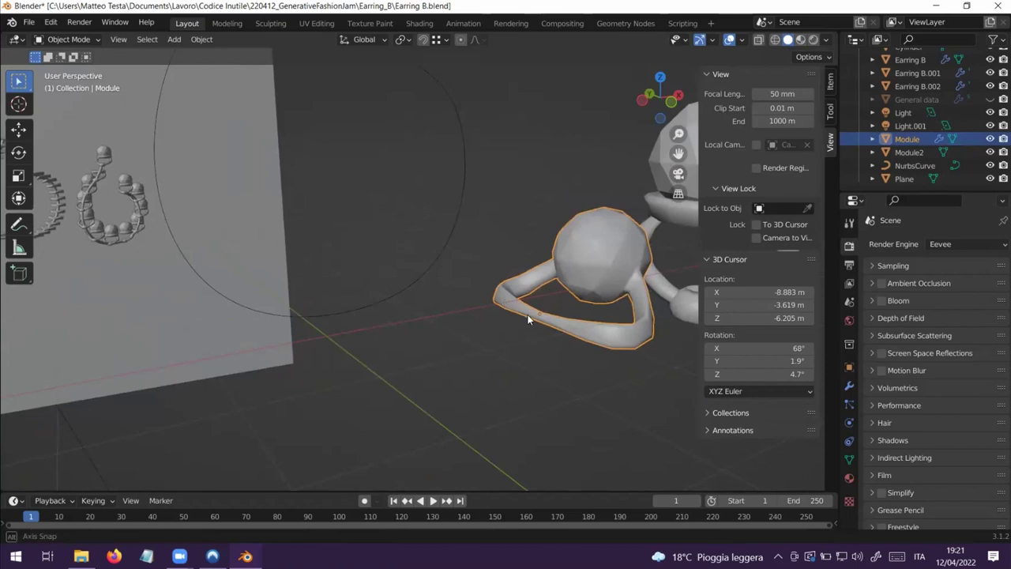
pyautogui.moveTo(501, 300); pyautogui.dragTo(417, 337, button='middle')
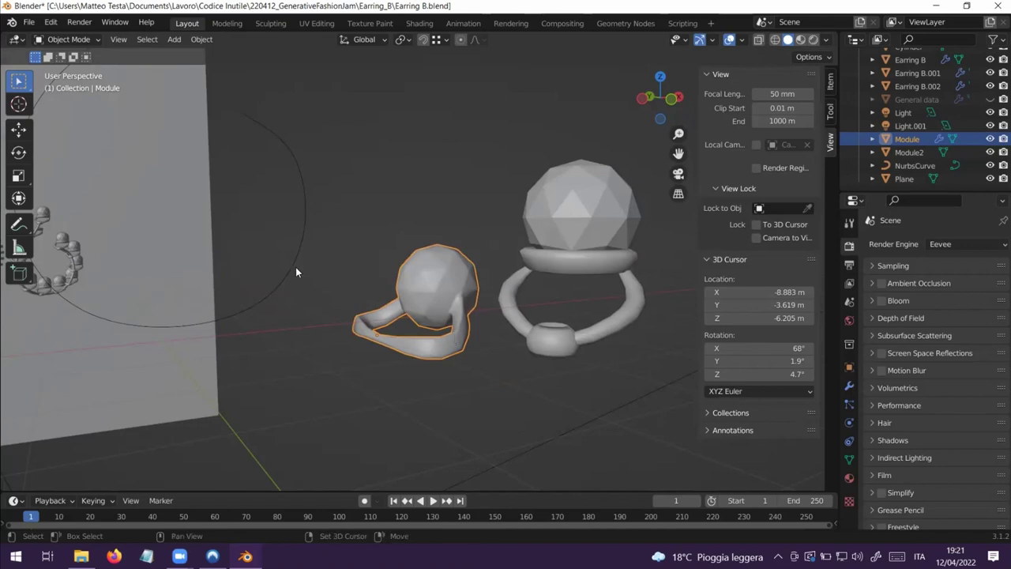
pyautogui.moveTo(296, 267); pyautogui.dragTo(464, 283, button='middle')
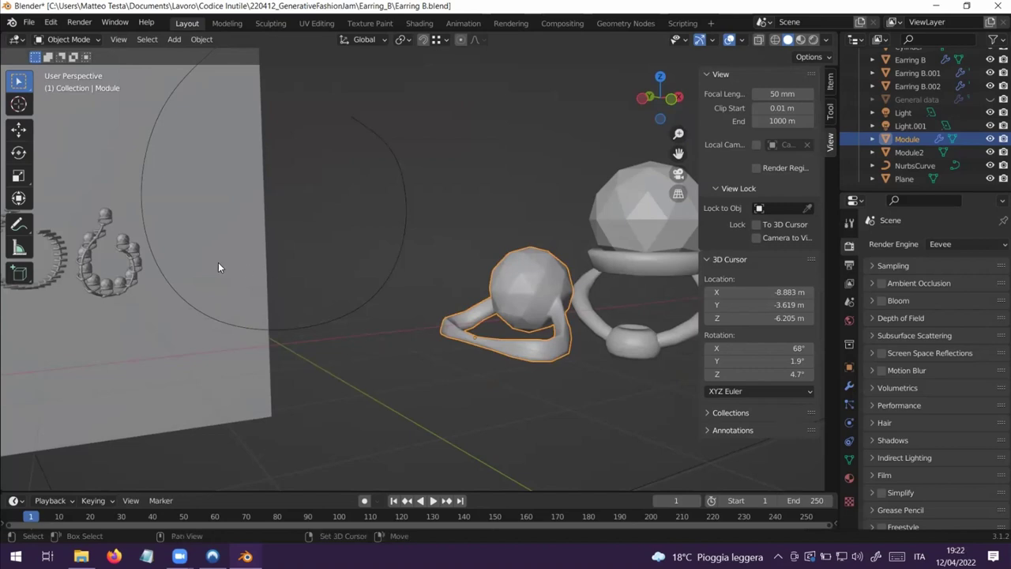
pyautogui.moveTo(306, 296); pyautogui.dragTo(446, 301, button='middle')
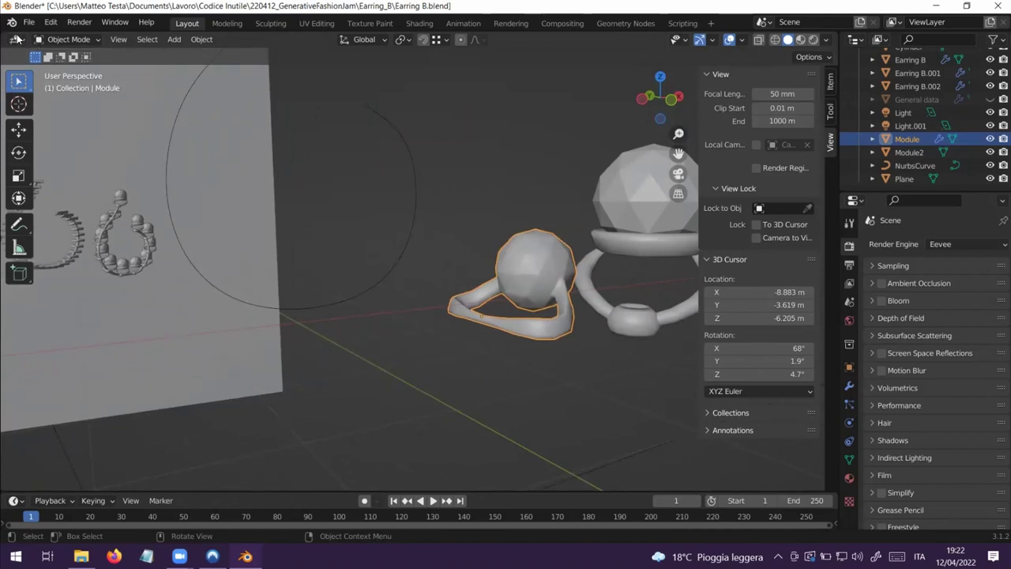
# - Split the 3D viewport into two side-by-side areas and select the Earring B object
pyautogui.moveTo(4, 33); pyautogui.dragTo(341, 237)
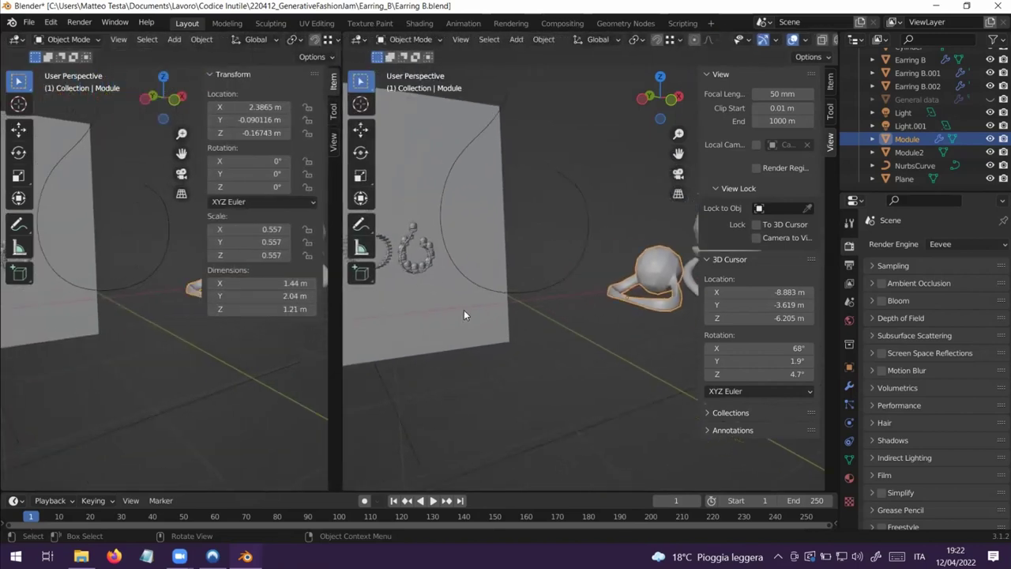
pyautogui.moveTo(464, 314); pyautogui.dragTo(456, 257, button='middle')
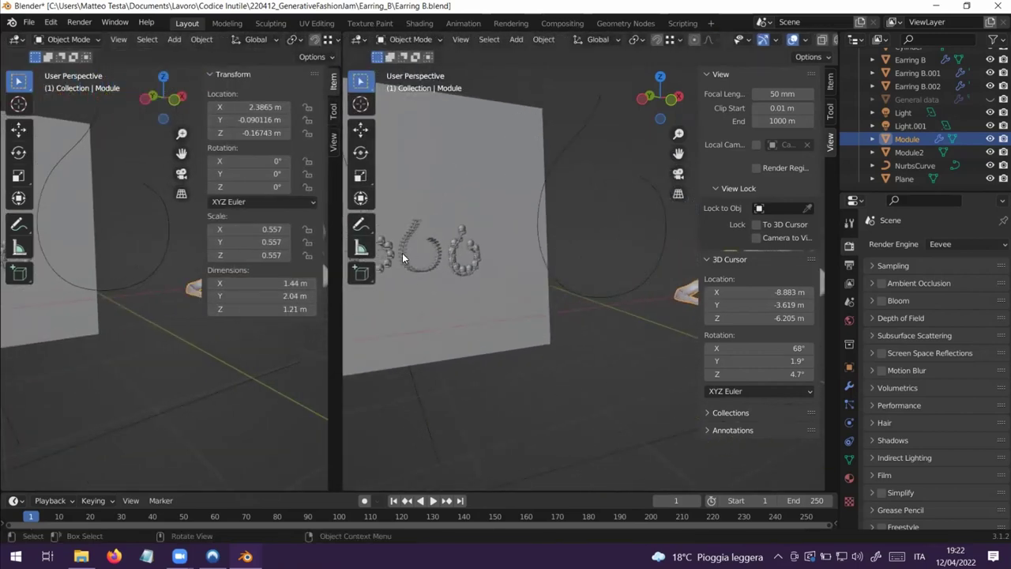
pyautogui.click(402, 253)
pyautogui.moveTo(454, 310); pyautogui.dragTo(481, 290, button='middle')
pyautogui.click(429, 273)
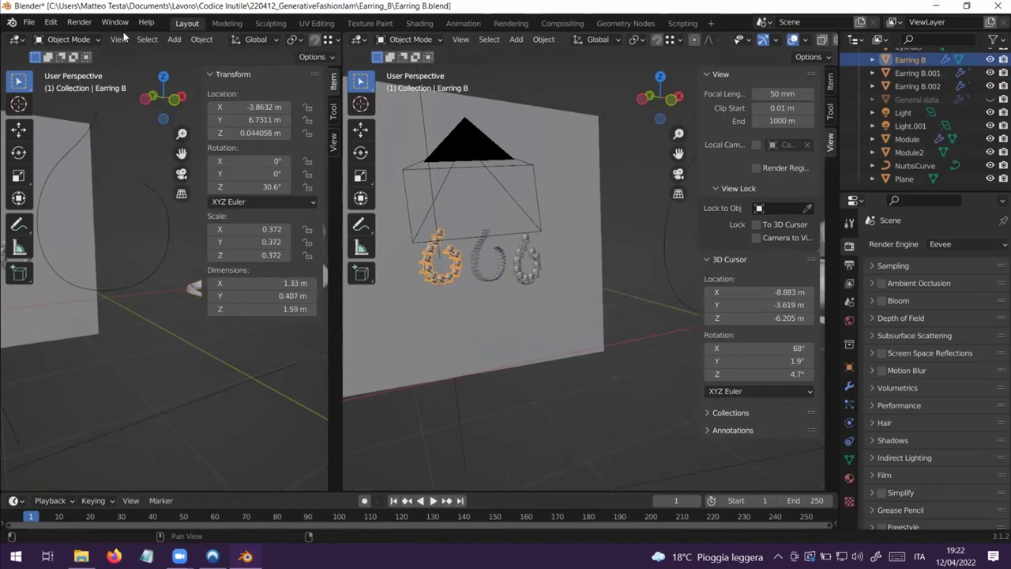
# - Change the new area to a Geometry Node Editor and widen it to show Earring B's node tree
pyautogui.click(17, 40)
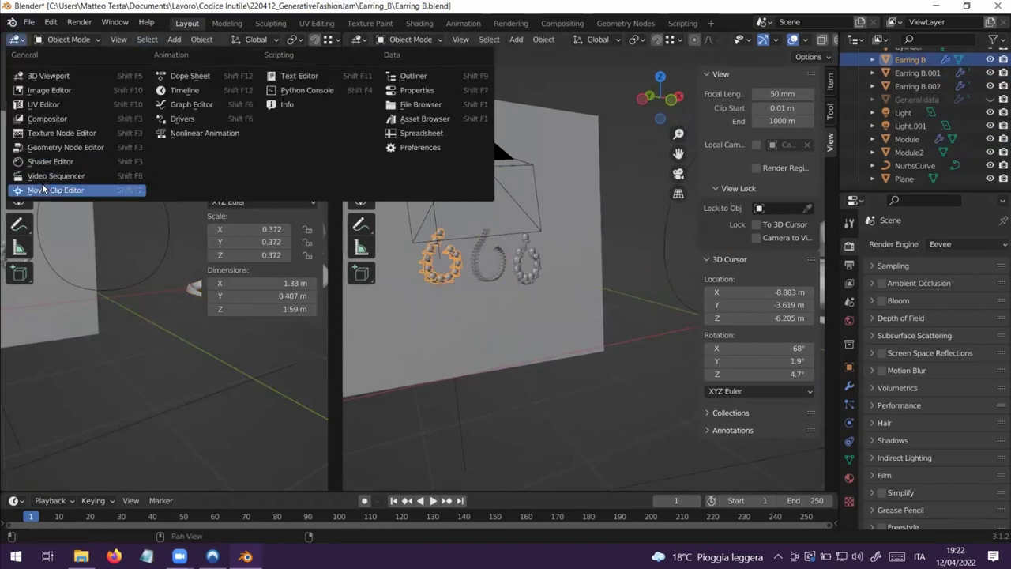
pyautogui.click(47, 148)
pyautogui.scroll(-6, 124, 177)
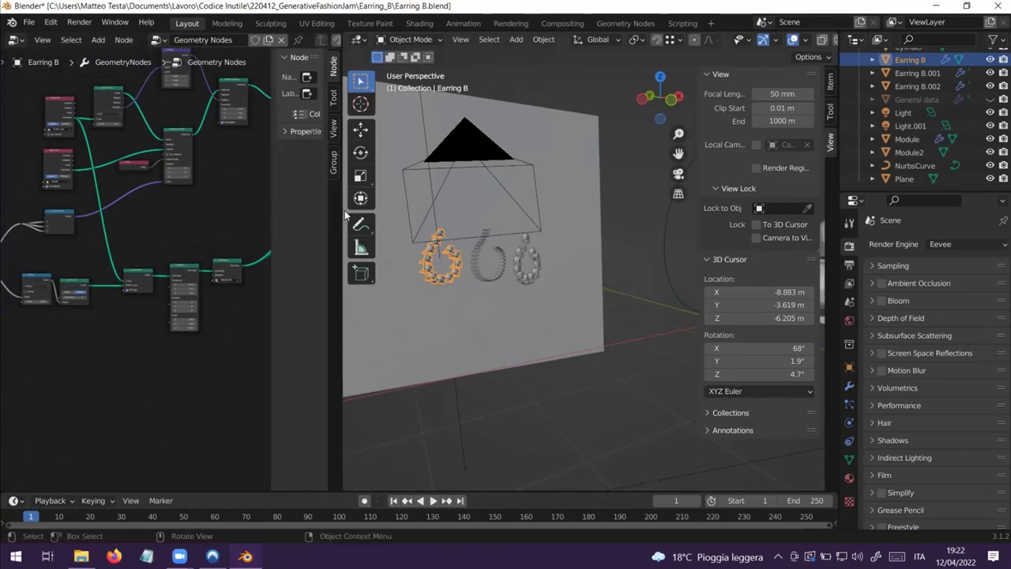
pyautogui.moveTo(342, 212); pyautogui.dragTo(421, 210)
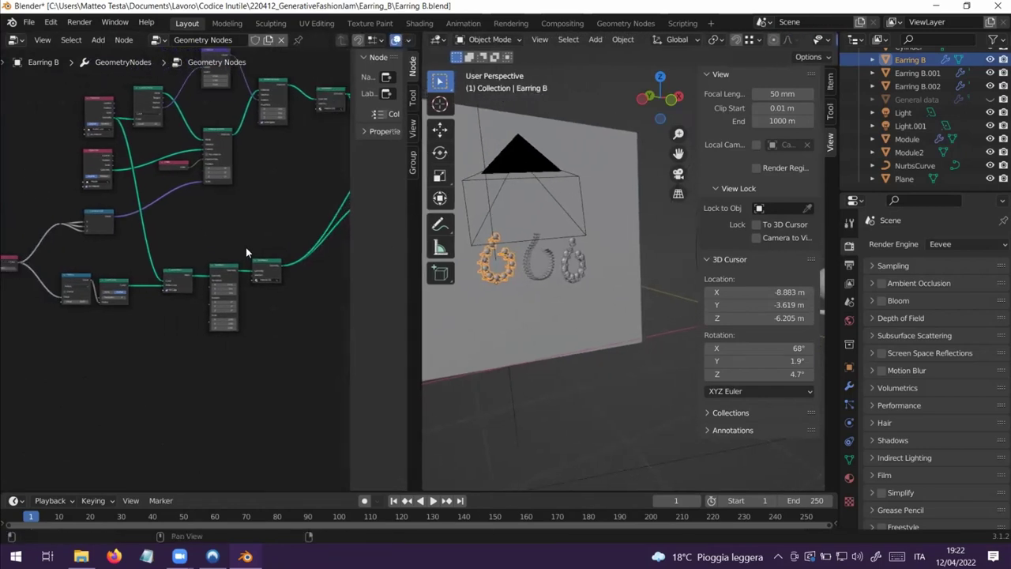
pyautogui.moveTo(246, 247); pyautogui.dragTo(283, 295, button='middle')
# - Switch the 3D viewport to Material Preview shading and view the three earrings from the front and side
pyautogui.moveTo(553, 307); pyautogui.dragTo(574, 300, button='middle')
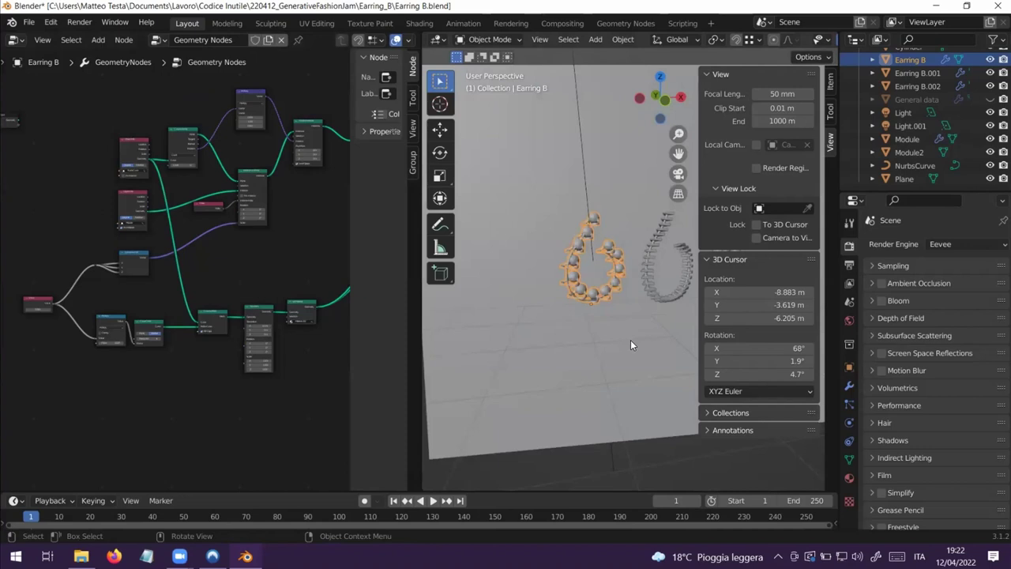
pyautogui.moveTo(630, 346); pyautogui.dragTo(633, 325, button='middle')
pyautogui.scroll(-4, 794, 40)
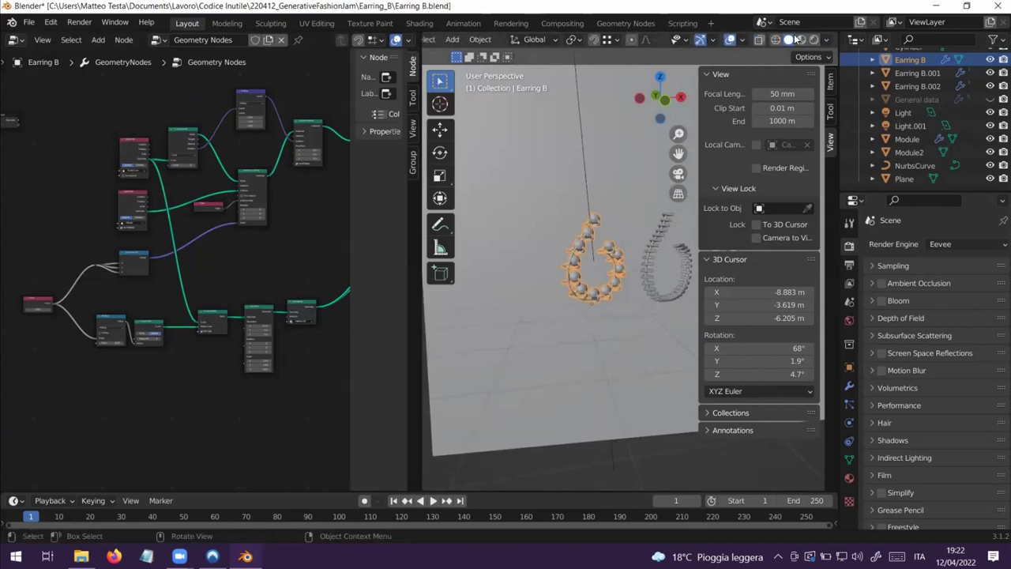
pyautogui.click(801, 40)
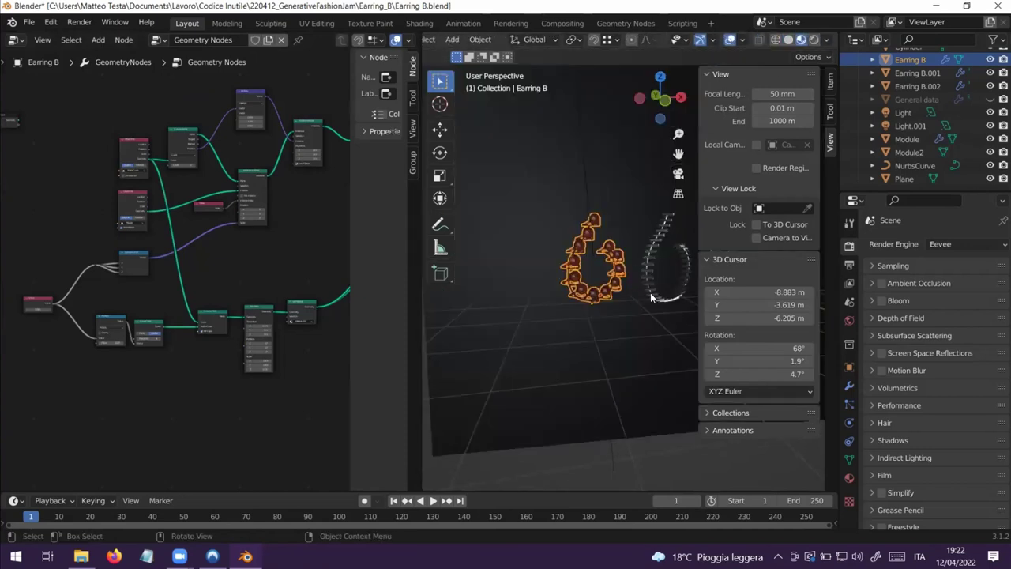
pyautogui.moveTo(630, 312); pyautogui.dragTo(676, 314, button='middle')
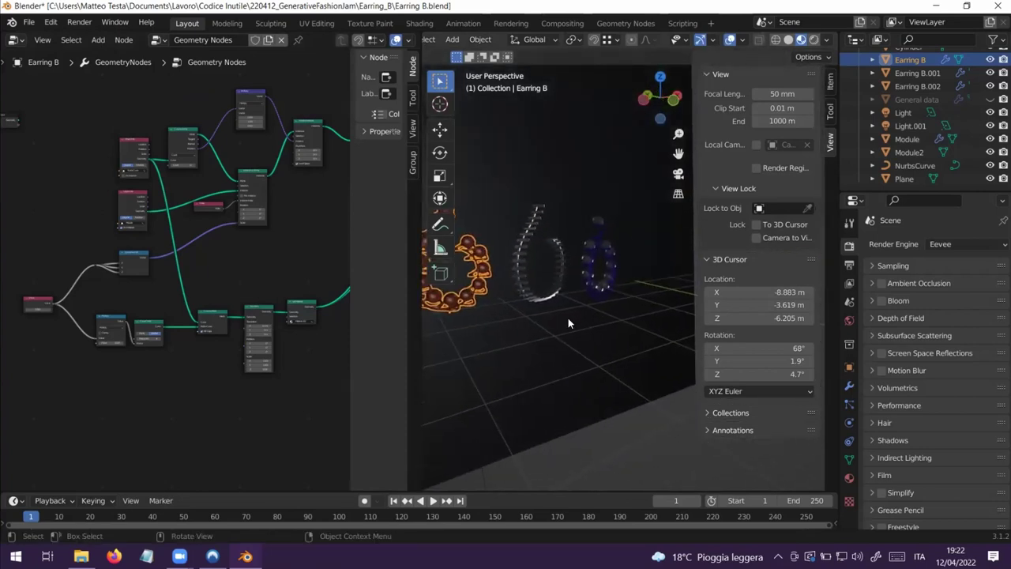
# - Widen the 3D viewport by narrowing the node editor, select the backdrop Plane, and view all three earrings together
pyautogui.moveTo(404, 70); pyautogui.dragTo(232, 70)
pyautogui.moveTo(576, 304); pyautogui.dragTo(509, 317, button='middle')
pyautogui.click(509, 316)
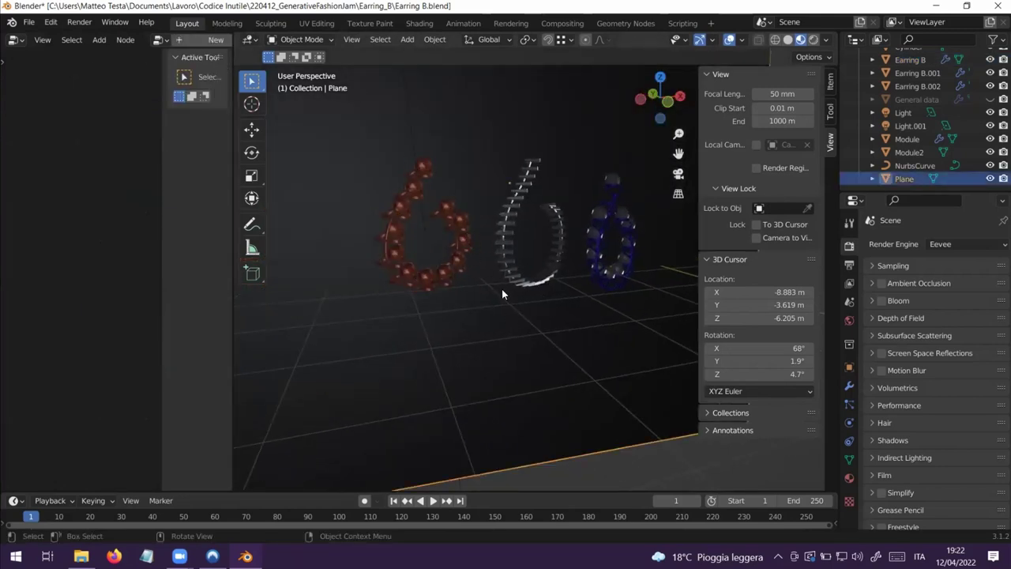
pyautogui.moveTo(587, 305); pyautogui.dragTo(579, 303, button='middle')
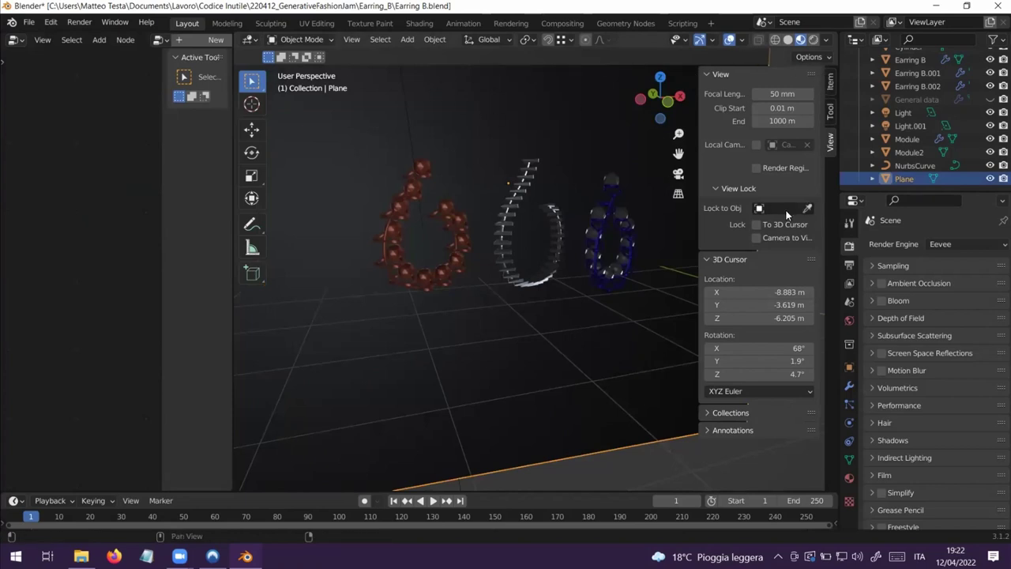
pyautogui.scroll(-5, 589, 285)
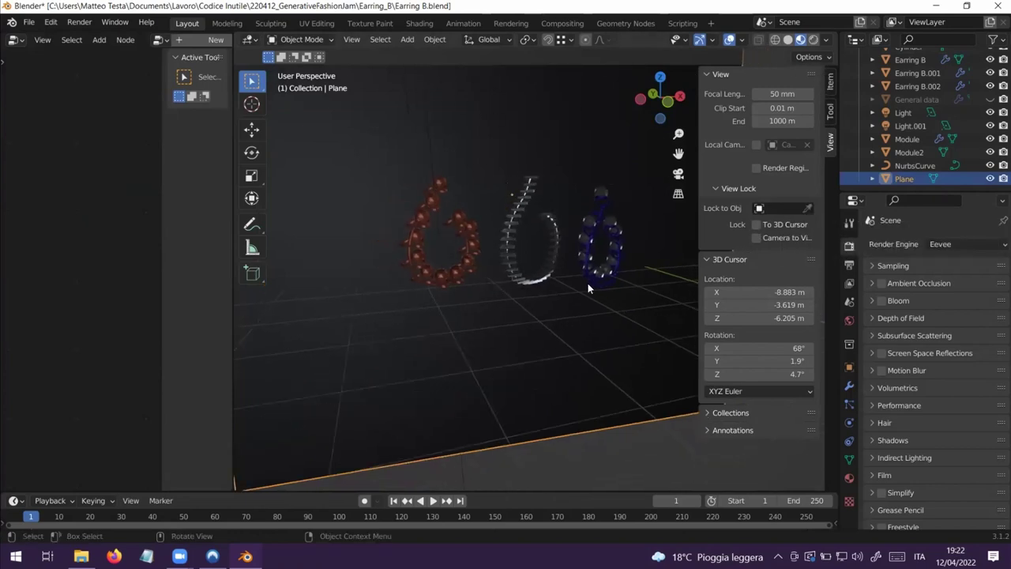
# - Select the Module object and try a uniform scale of its mesh in Edit Mode
pyautogui.moveTo(591, 358); pyautogui.dragTo(486, 338, button='middle')
pyautogui.click(547, 372)
pyautogui.moveTo(559, 379); pyautogui.dragTo(522, 385, button='middle')
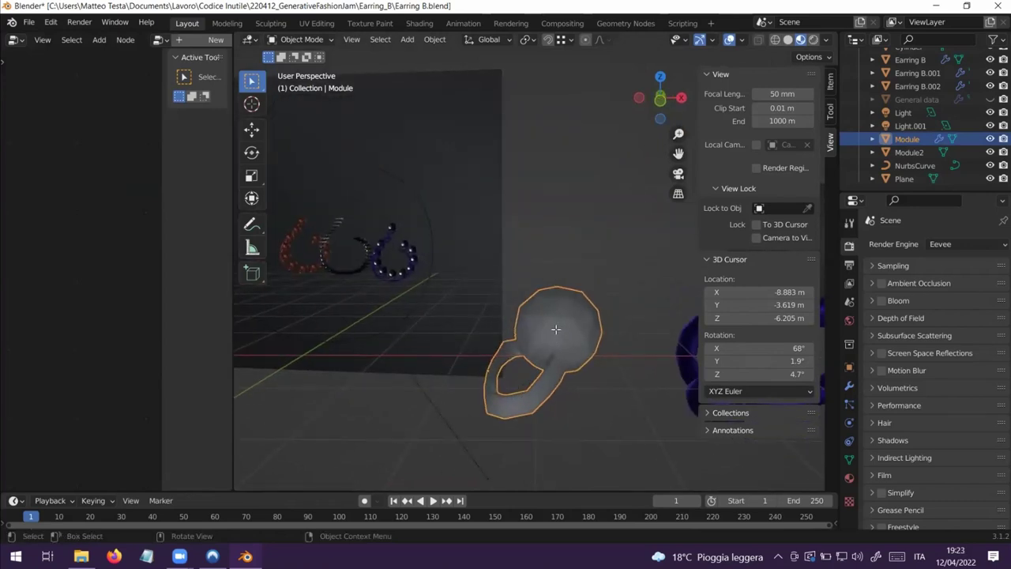
pyautogui.press('Tab')
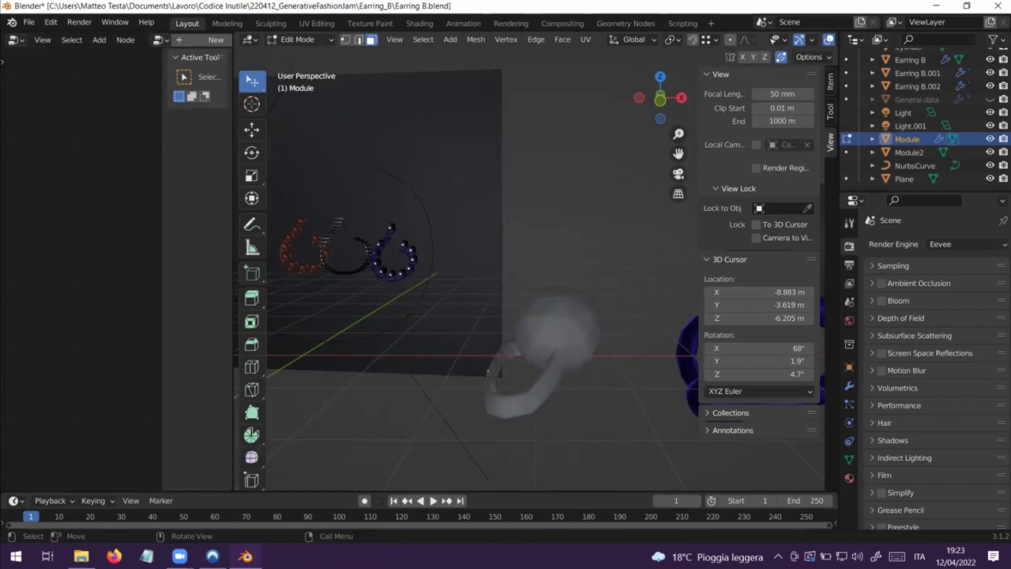
pyautogui.press('s')
pyautogui.click(575, 337)
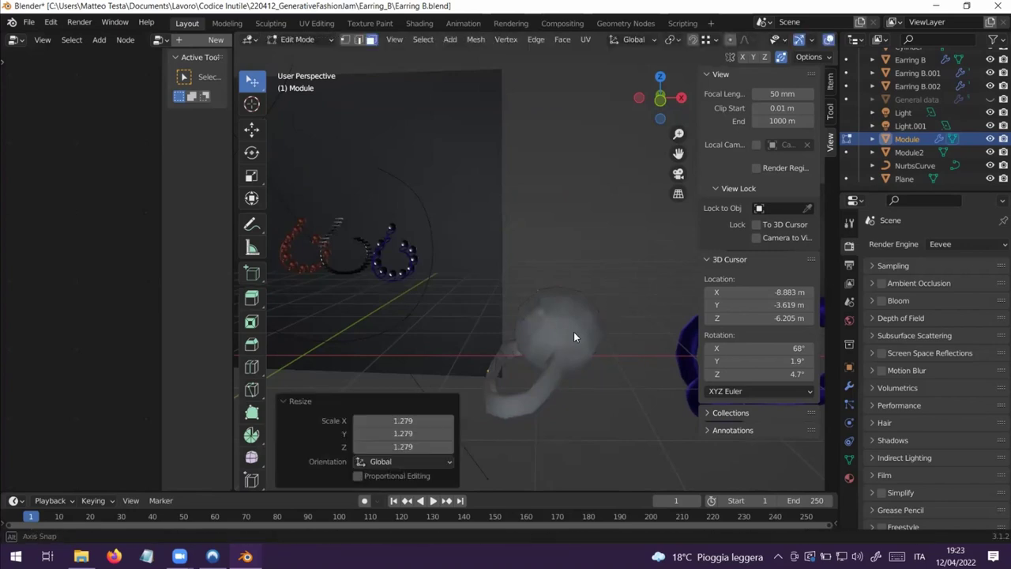
pyautogui.rightClick(563, 332)
# - Select Module's whole mesh, scale it uniformly by about 1.009 and return to Object Mode
pyautogui.moveTo(574, 337); pyautogui.dragTo(679, 377, button='middle')
pyautogui.click(593, 246)
pyautogui.press('a')
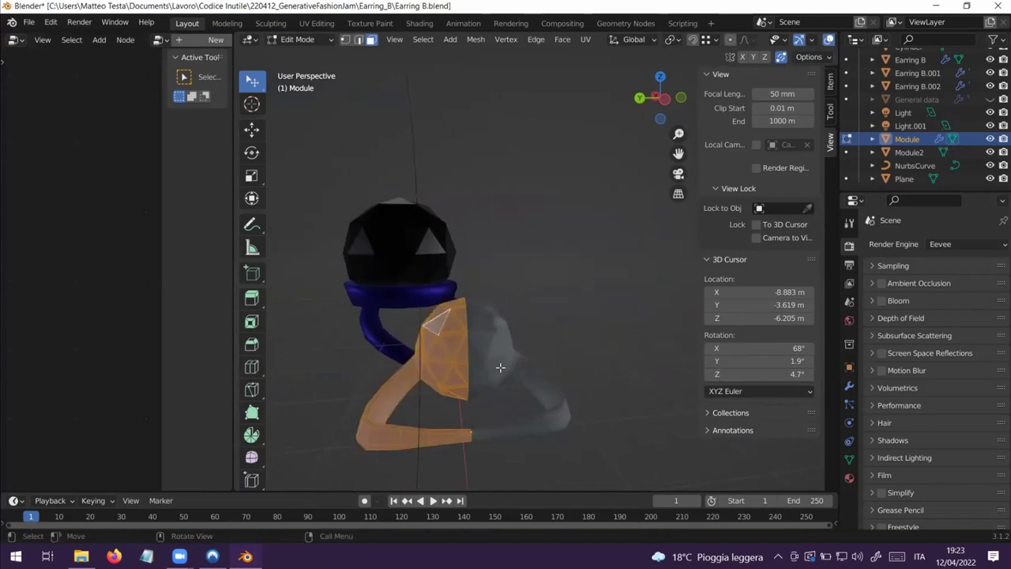
pyautogui.press('s')
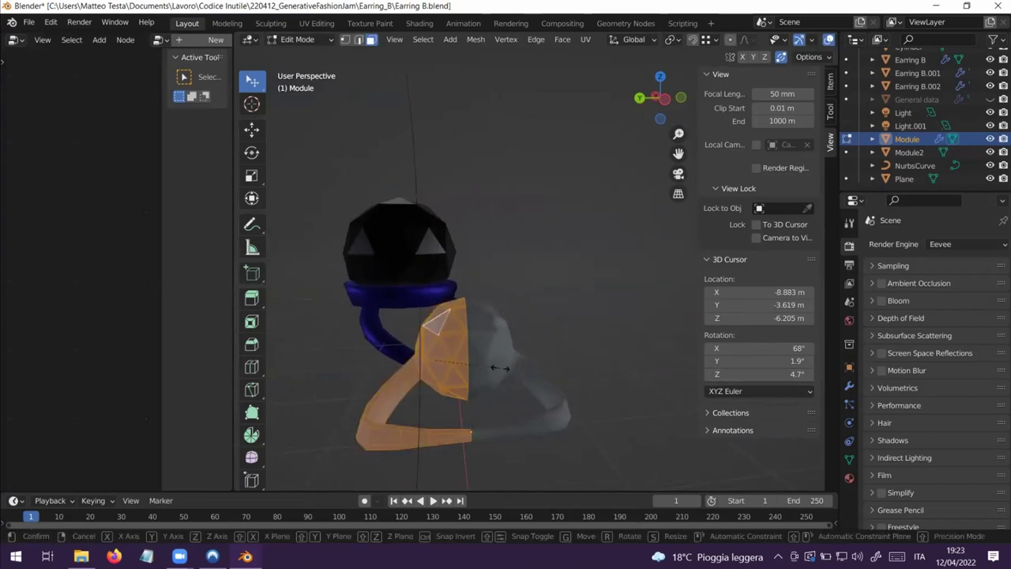
pyautogui.click(529, 331)
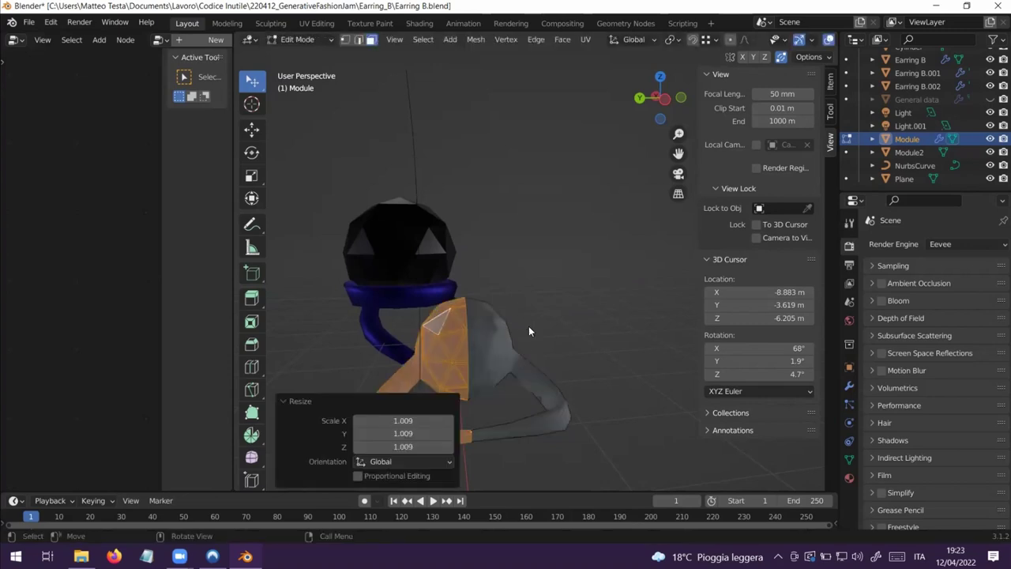
pyautogui.press('Tab')
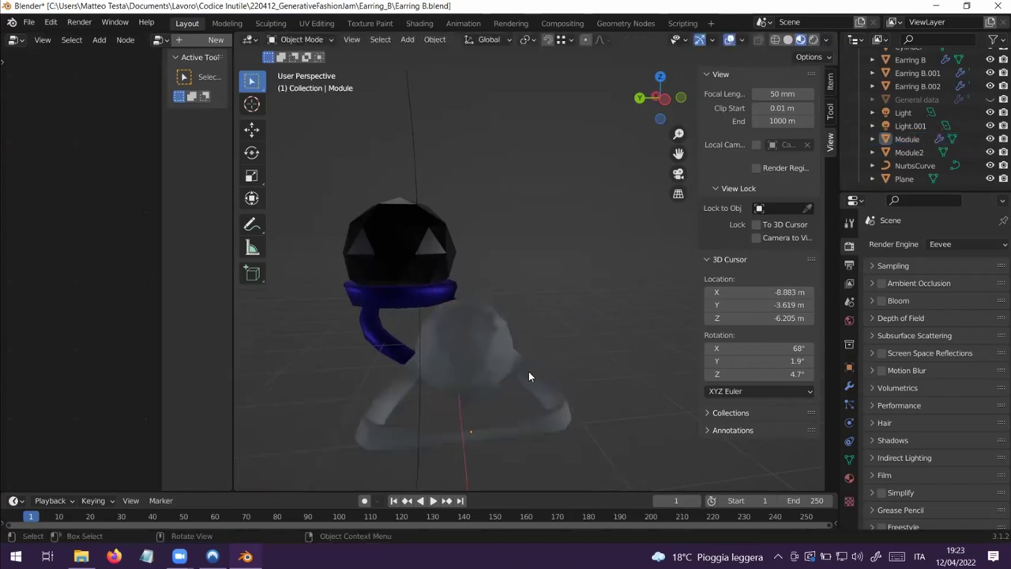
# - Reopen Module in Edit Mode, select its linked mesh to show the editable half, and return to Object Mode
pyautogui.click(477, 365)
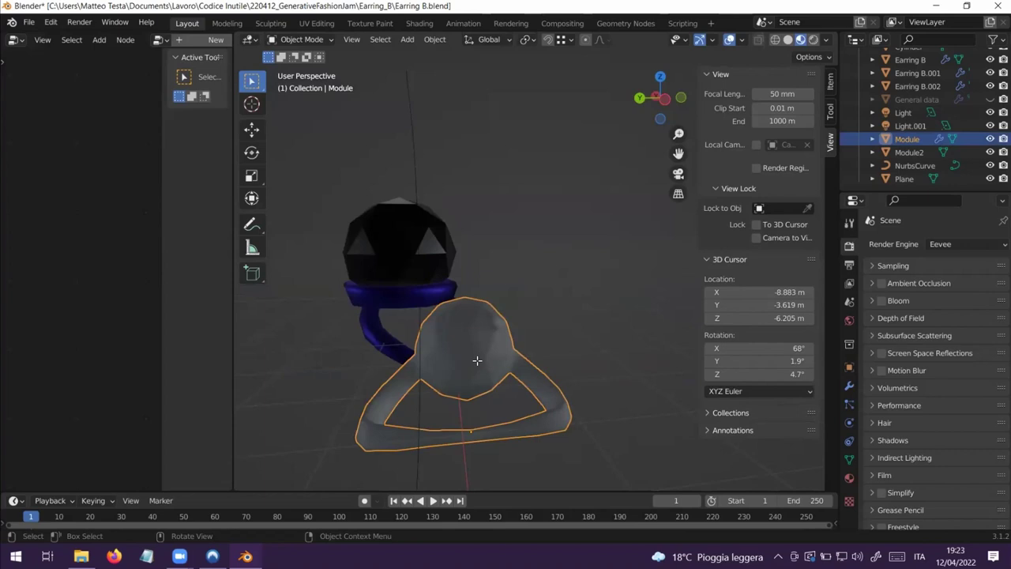
pyautogui.press('Tab')
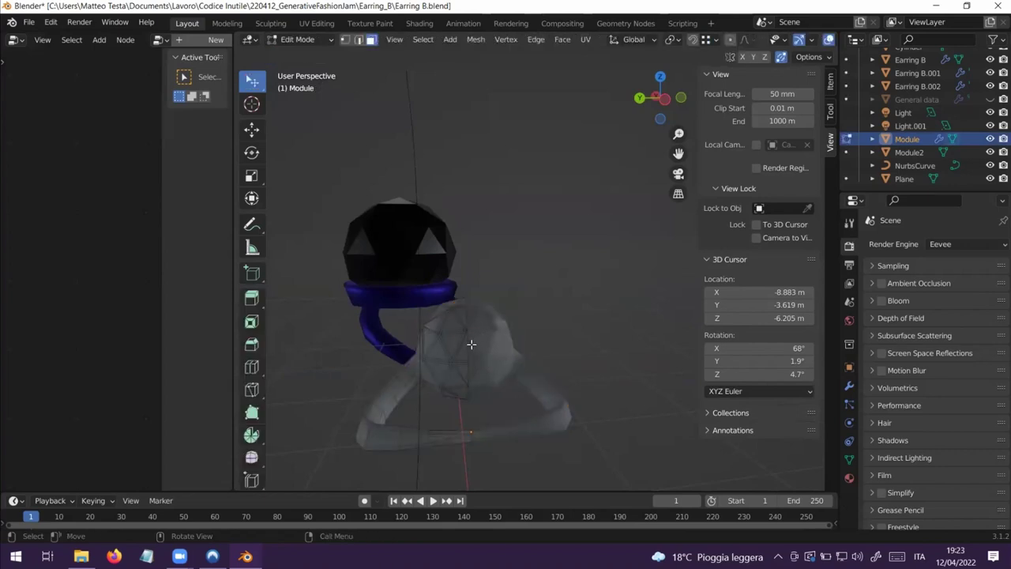
pyautogui.press('l')
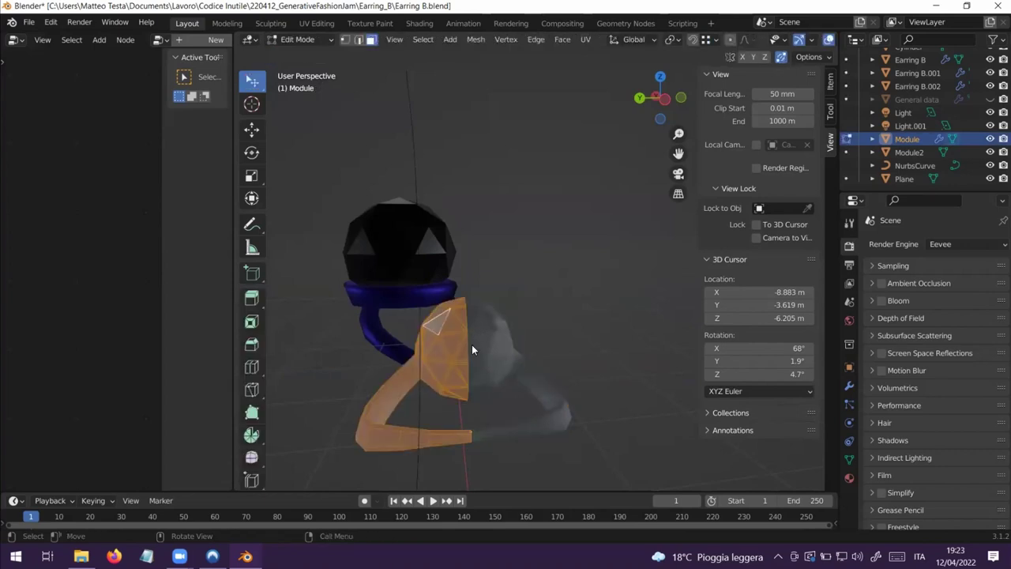
pyautogui.press('Tab')
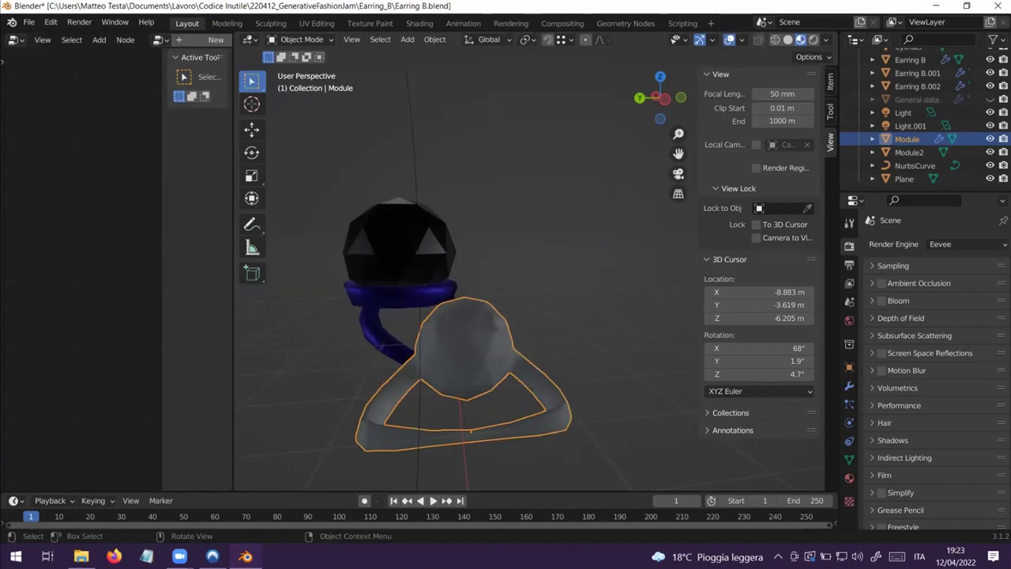
# - Try scaling the whole Module object in Object Mode, and clear the selection
pyautogui.press('s')
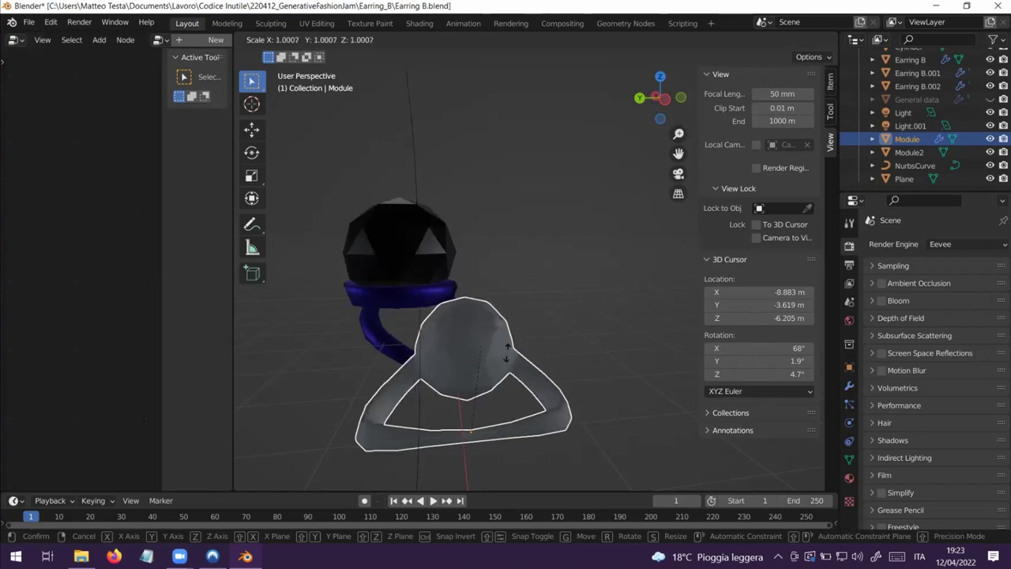
pyautogui.click(584, 277)
pyautogui.scroll(-3, 583, 277)
pyautogui.rightClick(583, 276)
pyautogui.click(635, 295)
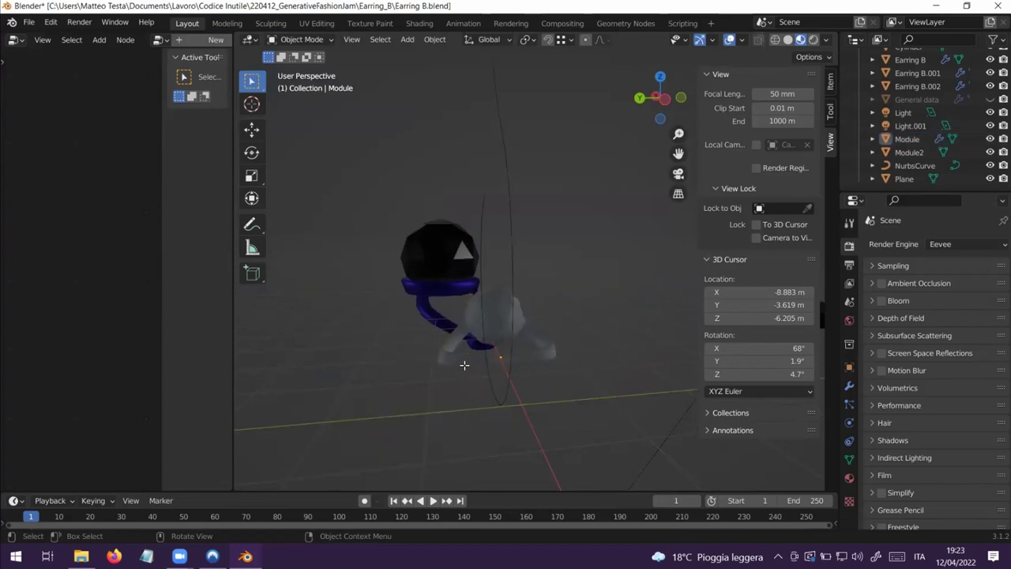
# - Select the red Earring B in Object Mode and widen the node editor to show its node tree
pyautogui.press('Tab')
pyautogui.click(401, 332)
pyautogui.moveTo(415, 330); pyautogui.dragTo(528, 137, button='middle')
pyautogui.scroll(5, 409, 305)
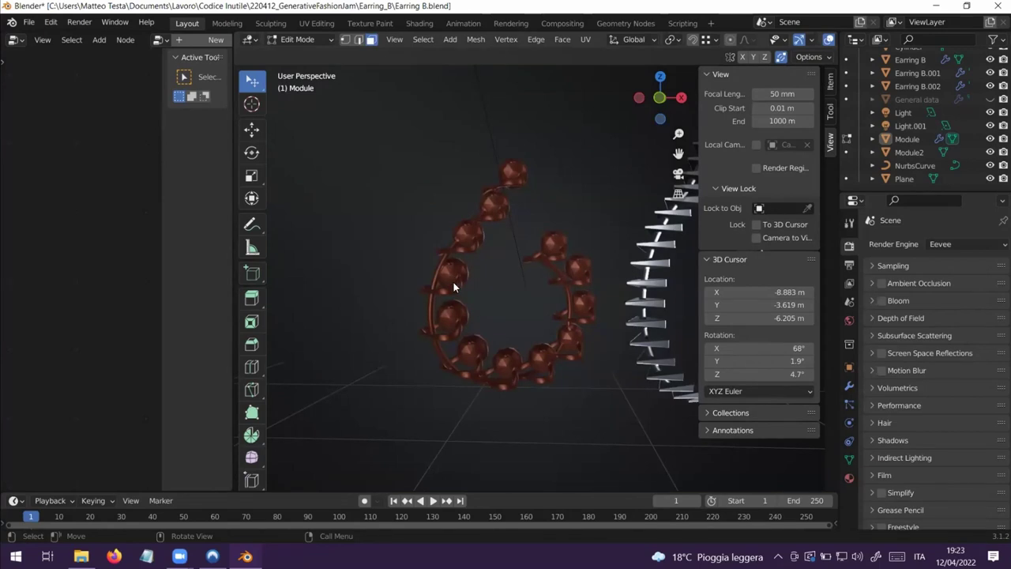
pyautogui.press('Tab')
pyautogui.click(509, 279)
pyautogui.scroll(-4, 509, 280)
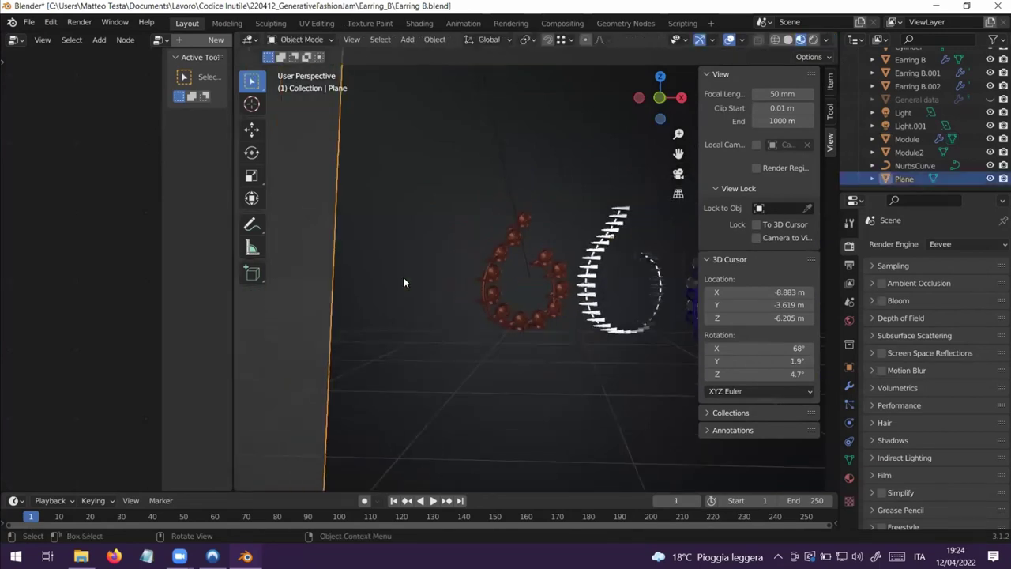
pyautogui.click(499, 257)
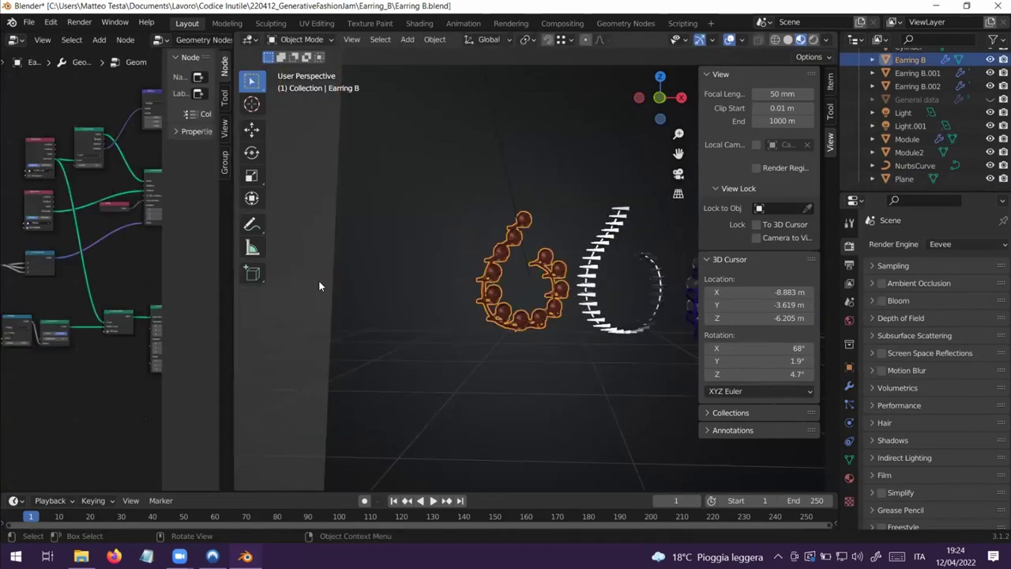
pyautogui.moveTo(234, 239); pyautogui.dragTo(441, 246)
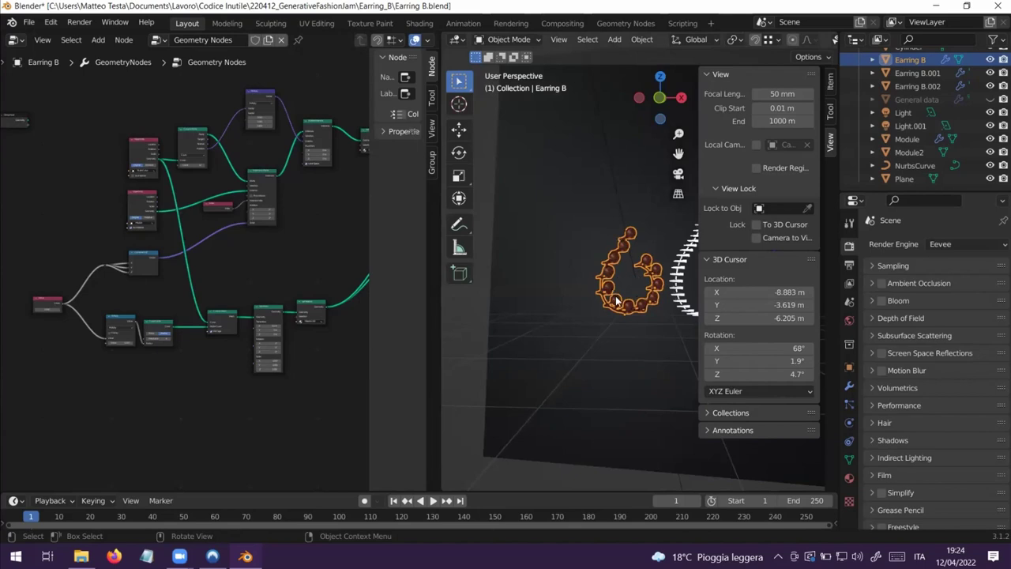
# - Select the NurbsCurve guide in front of the backdrop to show its shape, and reselect the red Earring B
pyautogui.scroll(-5, 630, 337)
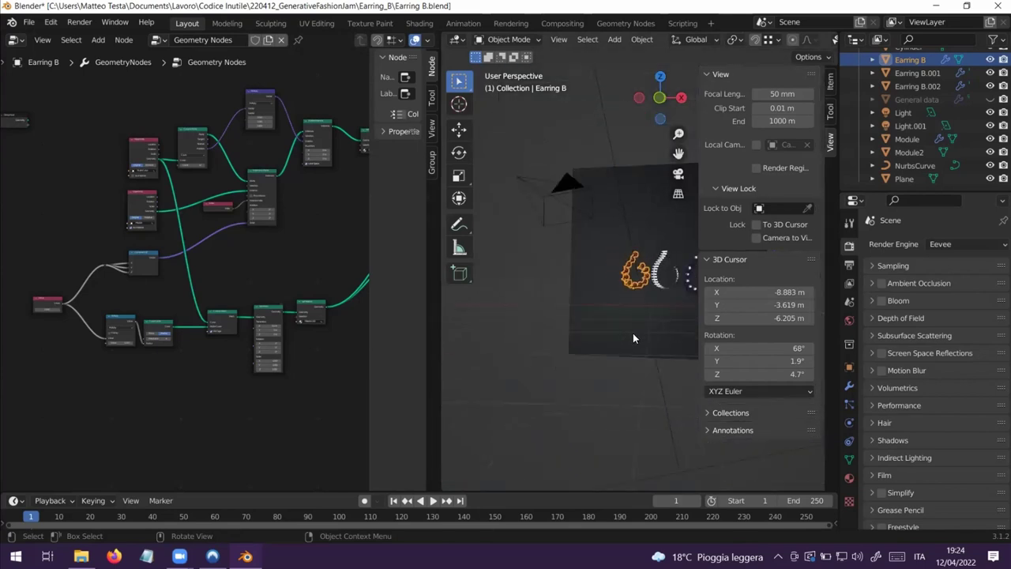
pyautogui.moveTo(633, 338); pyautogui.dragTo(502, 340, button='middle')
pyautogui.keyDown('shift'); pyautogui.moveTo(680, 344); pyautogui.dragTo(610, 296, button='middle'); pyautogui.keyUp('shift')
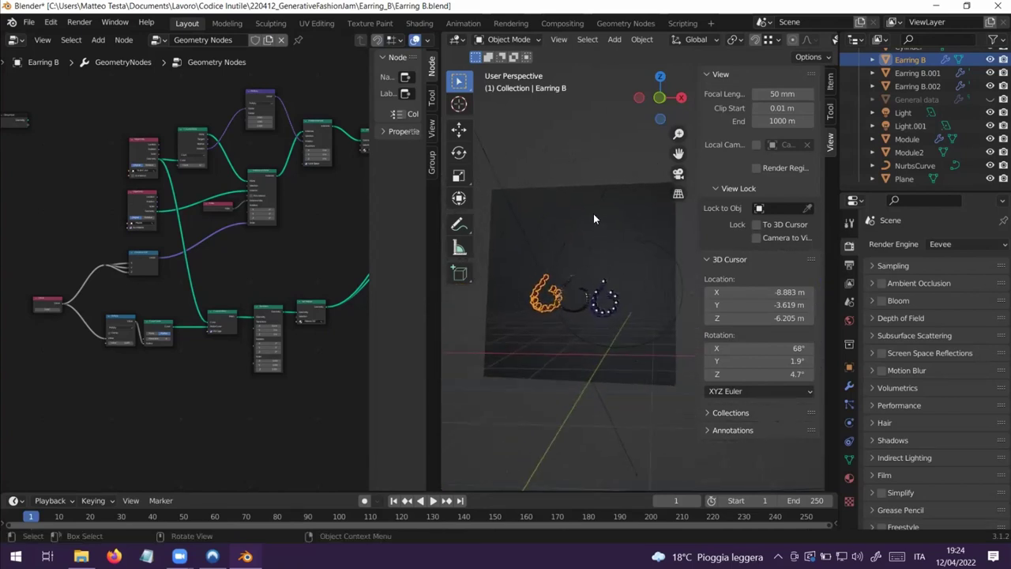
pyautogui.click(580, 235)
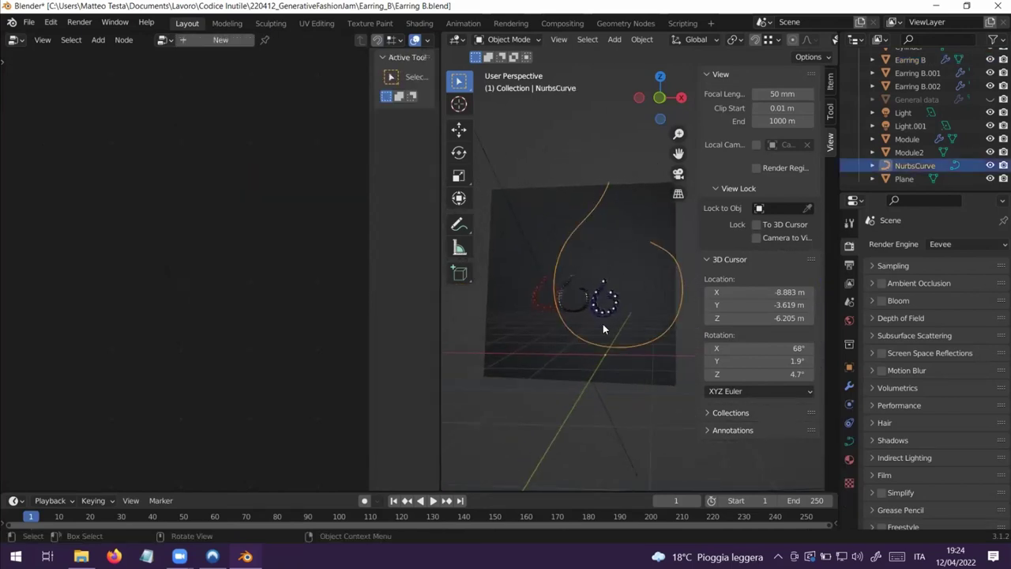
pyautogui.moveTo(542, 309); pyautogui.dragTo(565, 332, button='middle')
pyautogui.click(524, 299)
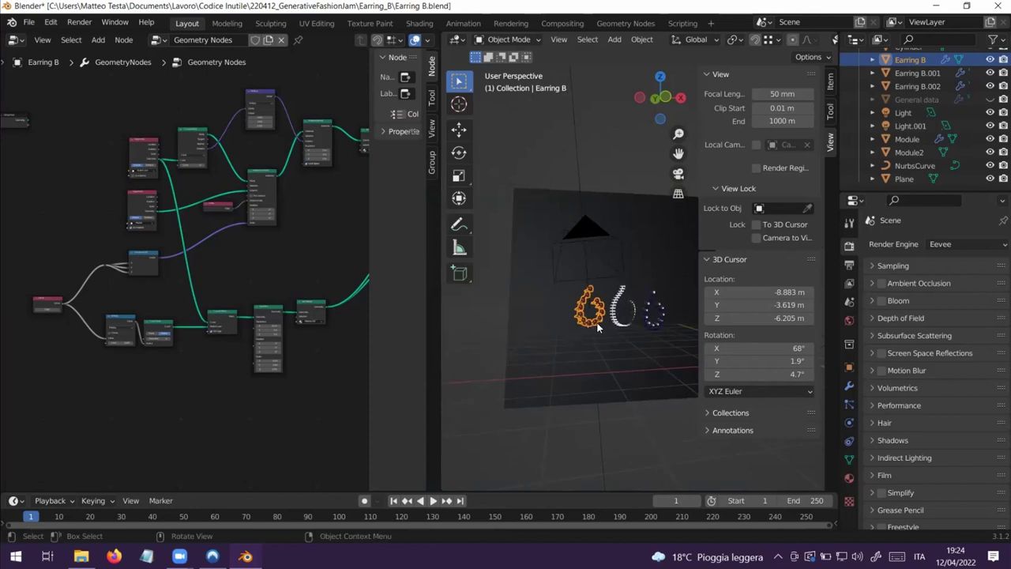
pyautogui.scroll(5, 597, 327)
pyautogui.keyDown('shift'); pyautogui.moveTo(547, 365); pyautogui.dragTo(597, 316, button='middle'); pyautogui.keyUp('shift')
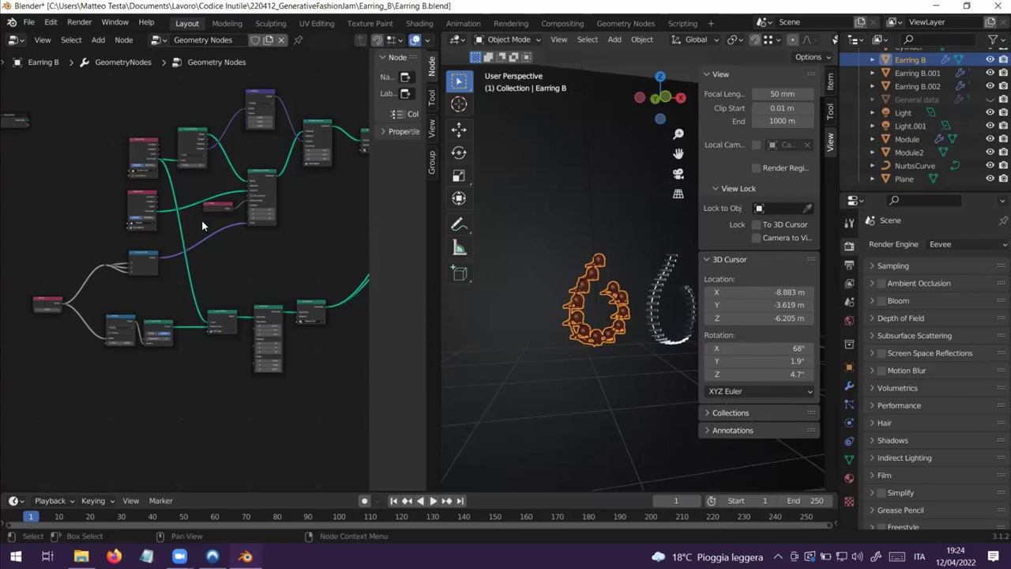
# - Try -0.700 in the Value node feeding Combine XYZ and Multiply, and undo the change
pyautogui.scroll(3, 188, 210)
pyautogui.scroll(1, 176, 282)
pyautogui.moveTo(234, 285); pyautogui.dragTo(415, 232, button='middle')
pyautogui.scroll(5, 177, 279)
pyautogui.moveTo(234, 275); pyautogui.dragTo(202, 299, button='middle')
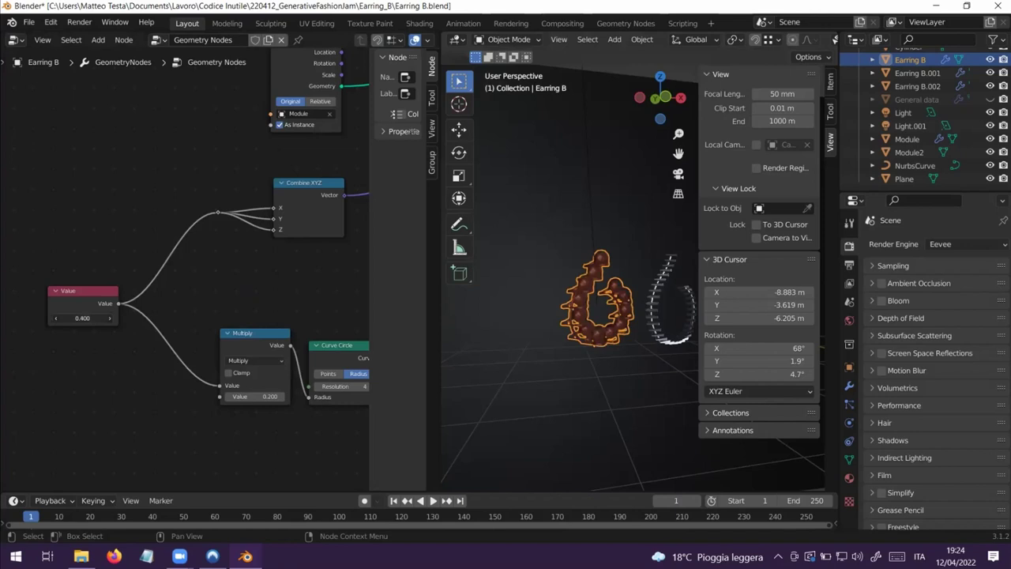
pyautogui.moveTo(82, 318); pyautogui.dragTo(63, 318)
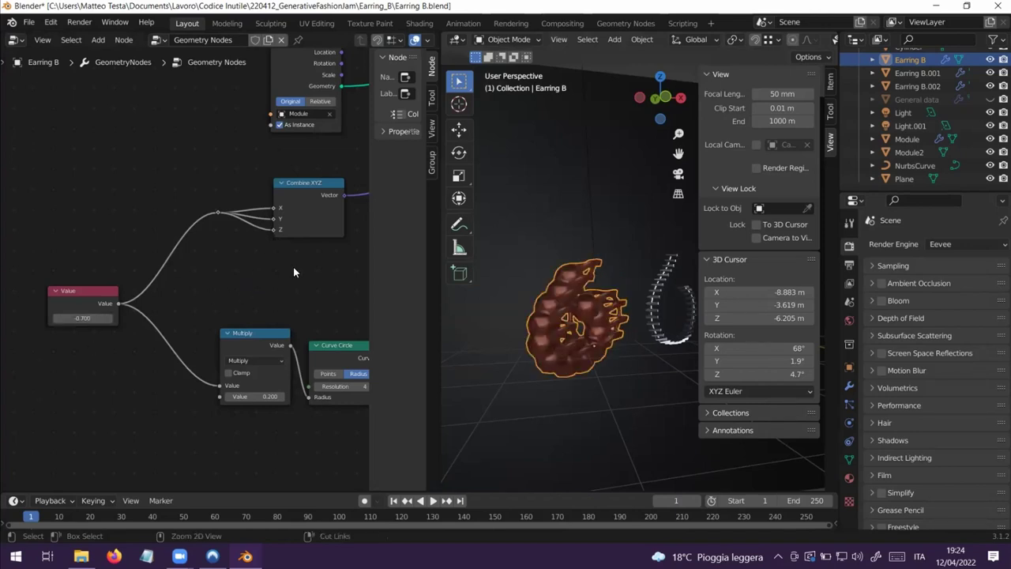
pyautogui.hotkey('ctrl', 'z')
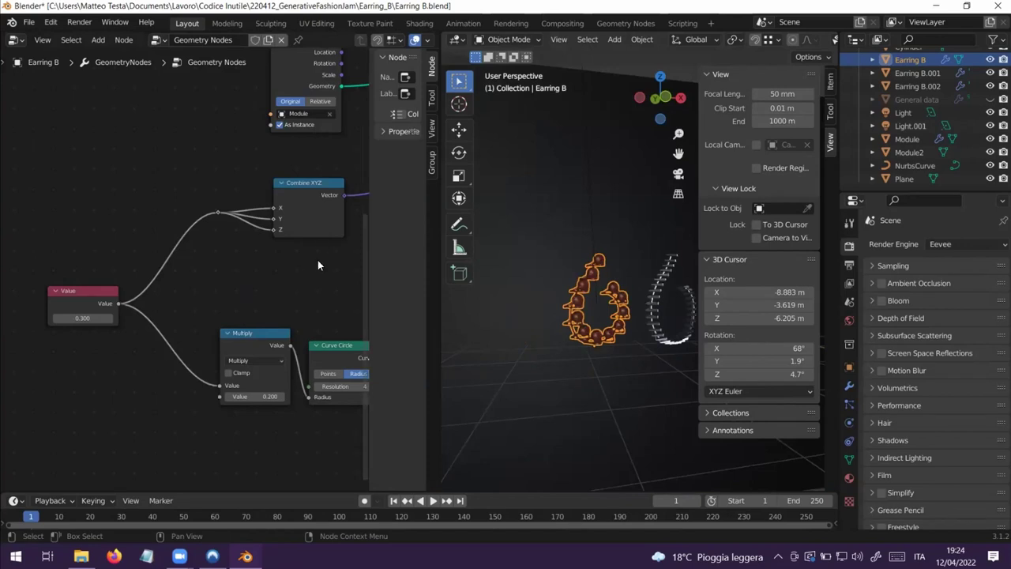
# - Move the Curve Circle node slightly closer to the Curve to Mesh node
pyautogui.moveTo(318, 260); pyautogui.dragTo(123, 382, button='middle')
pyautogui.moveTo(275, 266); pyautogui.dragTo(164, 390, button='middle')
pyautogui.moveTo(251, 309); pyautogui.dragTo(192, 384, button='middle')
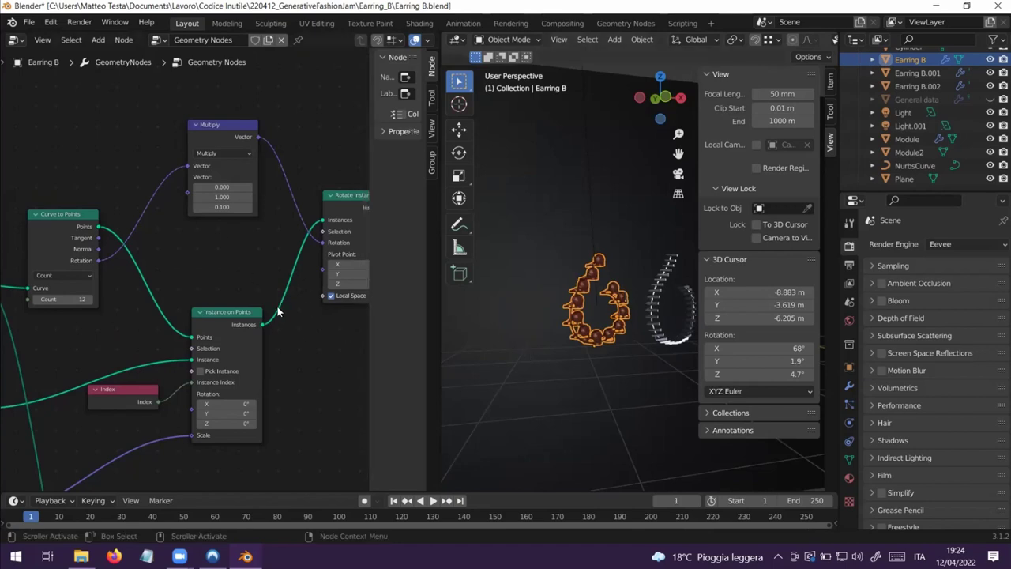
pyautogui.moveTo(114, 398); pyautogui.dragTo(102, 171, button='middle')
pyautogui.click(192, 357)
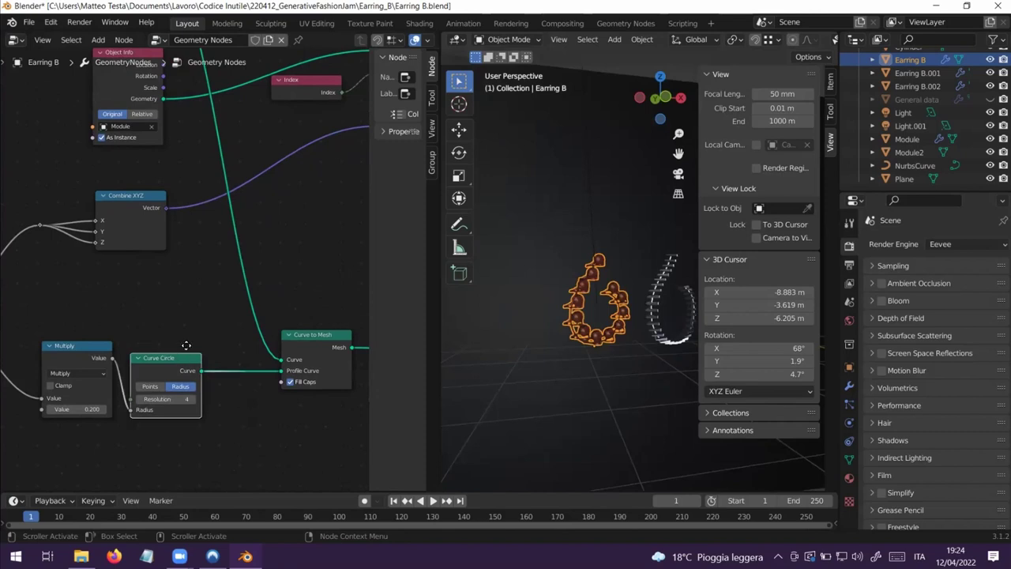
pyautogui.press('g')
pyautogui.click(172, 315)
# - Examine the Instance on Points and Rotate Instances nodes, and select the Object Info node that references NurbsCurve
pyautogui.moveTo(146, 274); pyautogui.dragTo(79, 212, button='middle')
pyautogui.moveTo(229, 199); pyautogui.dragTo(184, 306, button='middle')
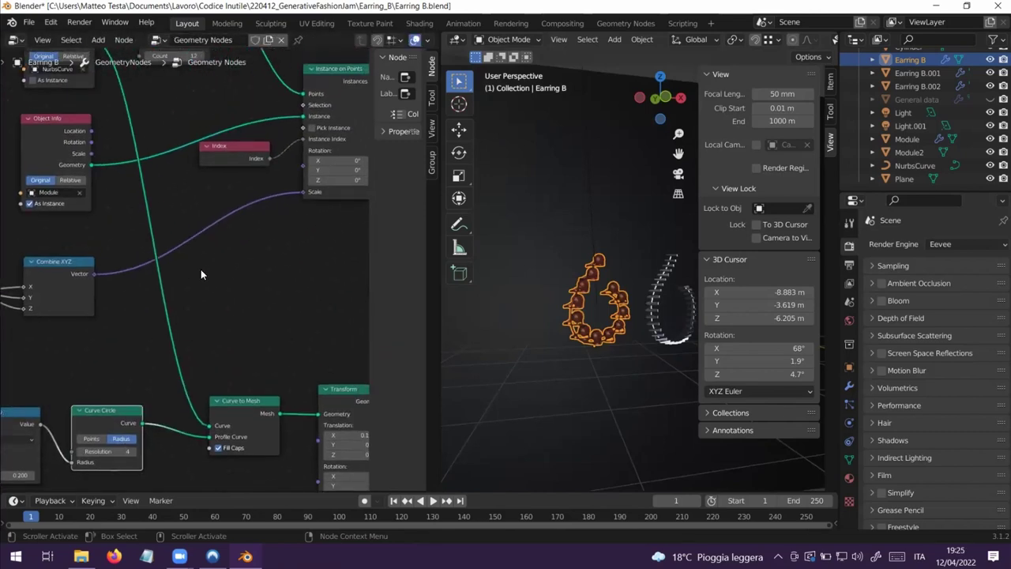
pyautogui.moveTo(211, 266); pyautogui.dragTo(252, 318, button='middle')
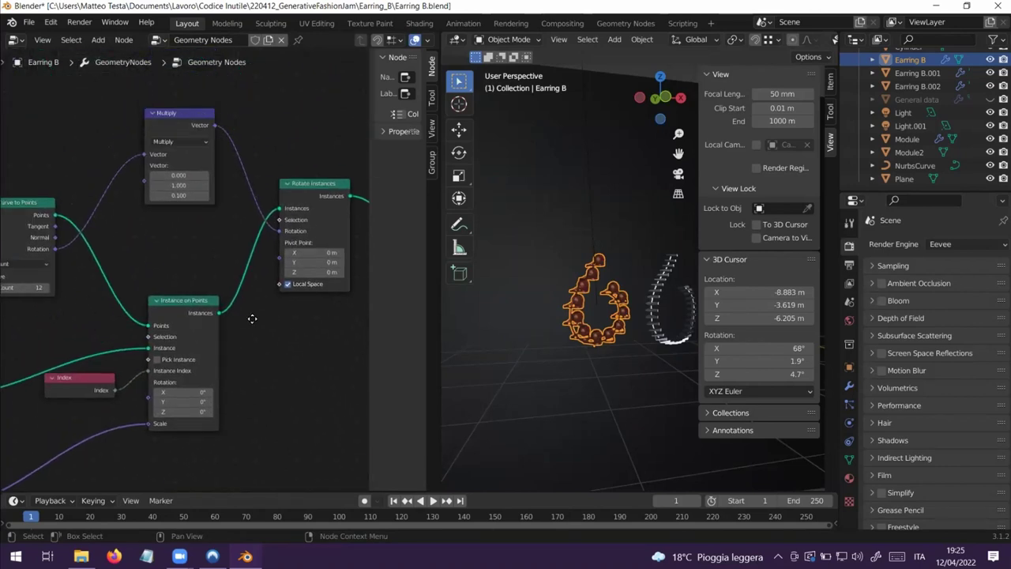
pyautogui.moveTo(284, 287); pyautogui.dragTo(322, 238, button='middle')
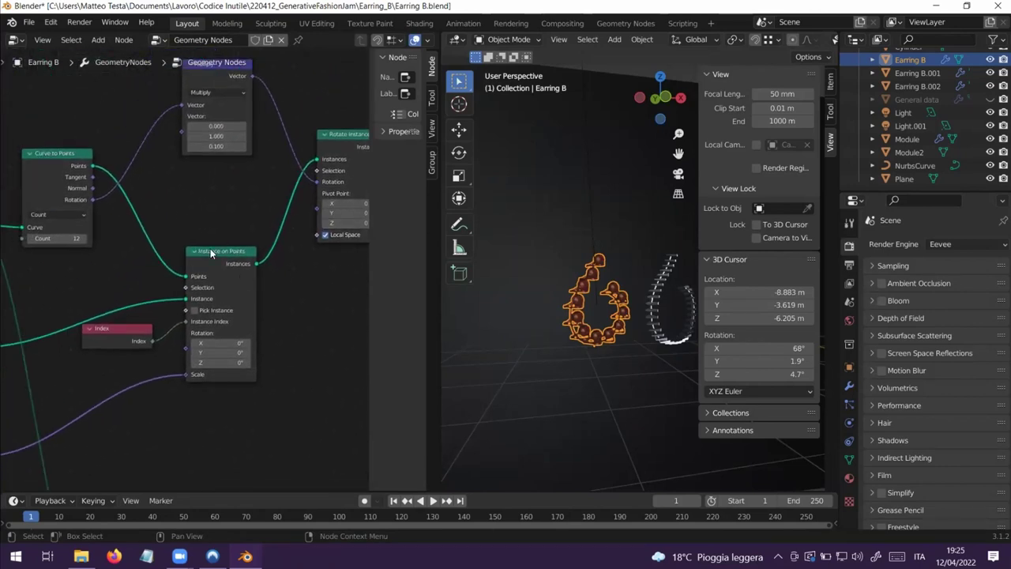
pyautogui.moveTo(167, 218); pyautogui.dragTo(323, 214, button='middle')
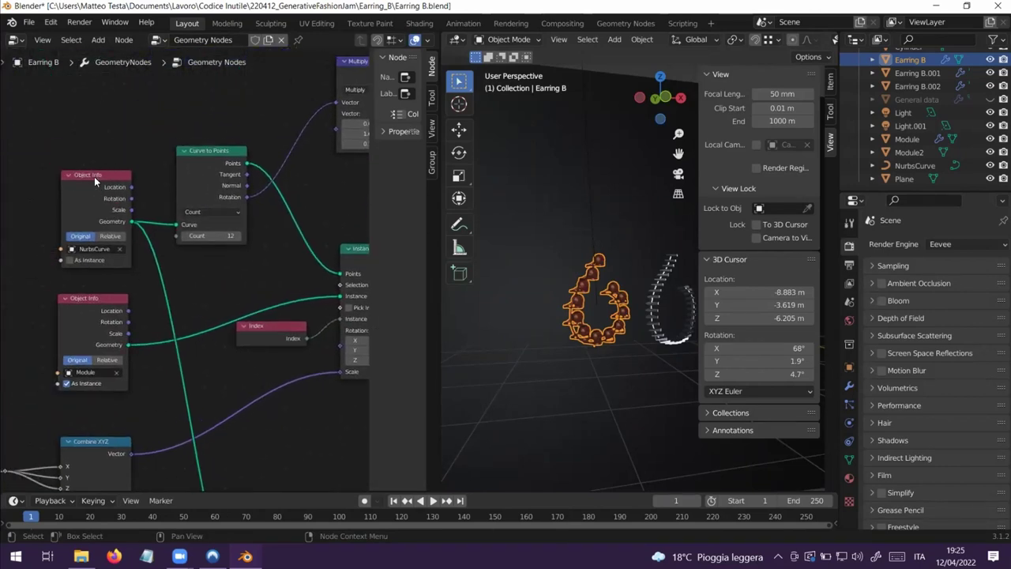
pyautogui.click(94, 177)
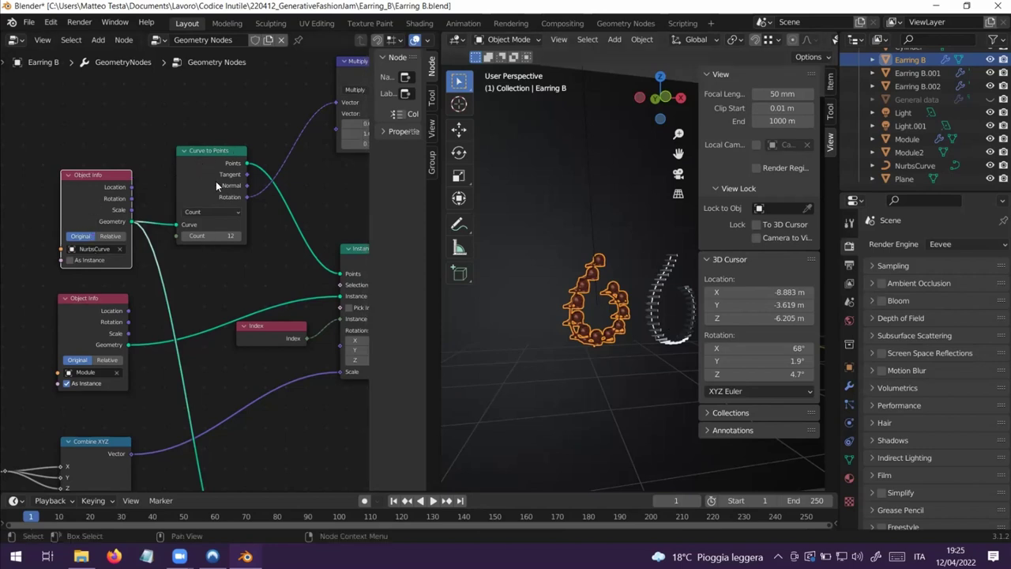
# - Set the Curve to Points node's count to 5
pyautogui.moveTo(285, 269); pyautogui.dragTo(195, 257, button='middle')
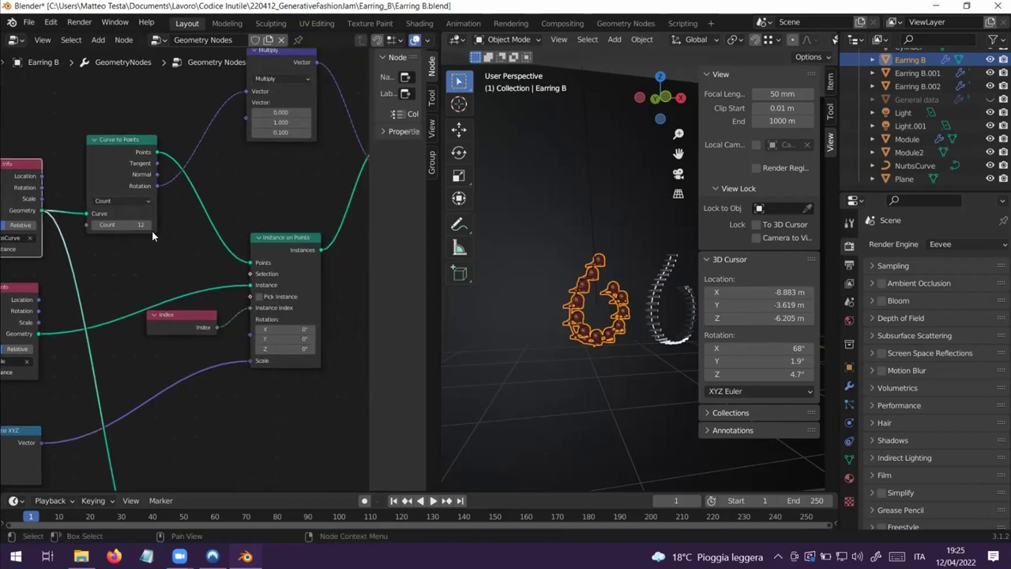
pyautogui.click(143, 225)
pyautogui.write('5')
pyautogui.press('Return')
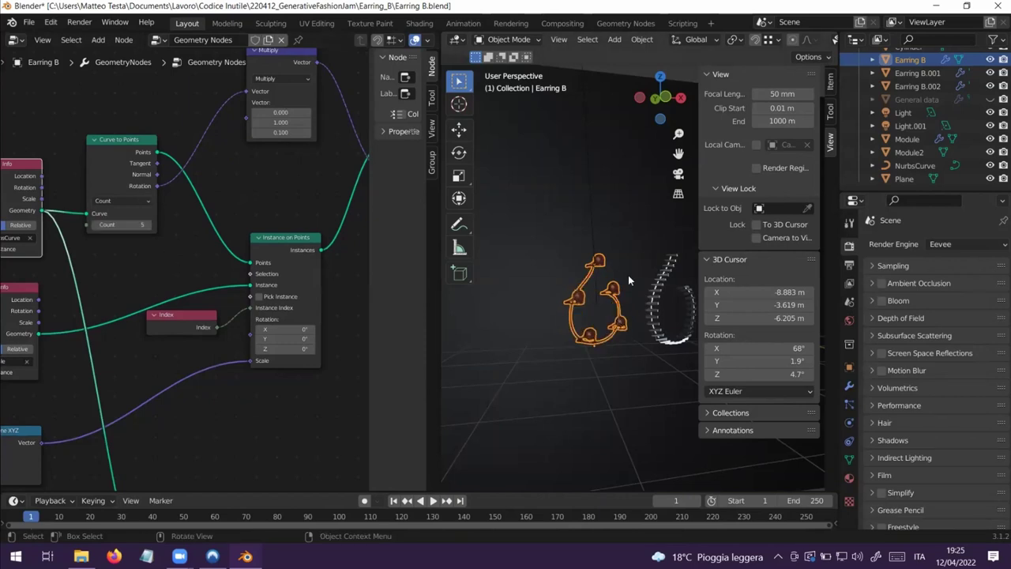
pyautogui.moveTo(228, 204); pyautogui.dragTo(182, 208, button='middle')
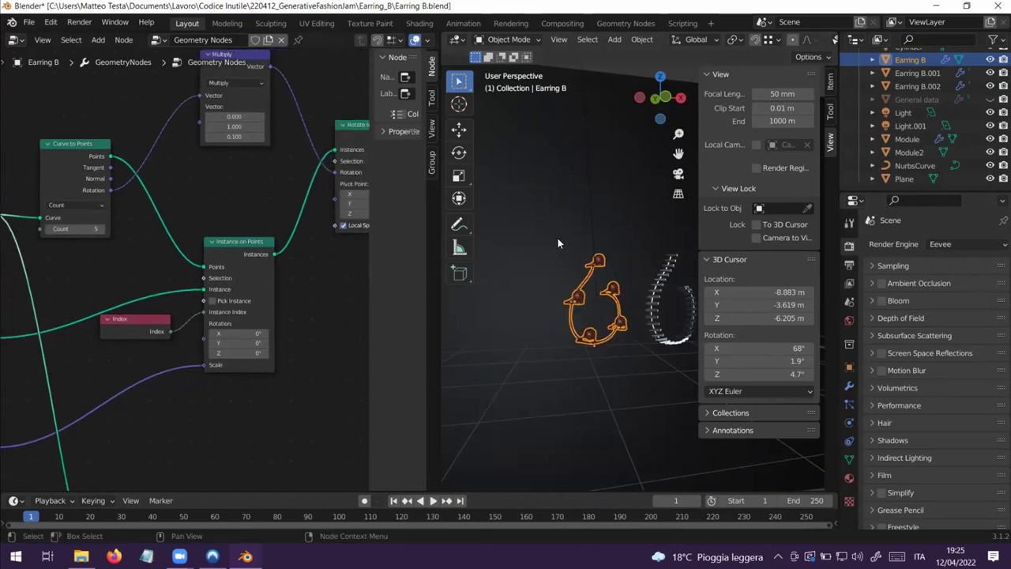
# - Examine the end of Earring B's node tree, from Instance on Points through Rotate Instances and Set Material to Join Geometry
pyautogui.moveTo(239, 271); pyautogui.dragTo(169, 298, button='middle')
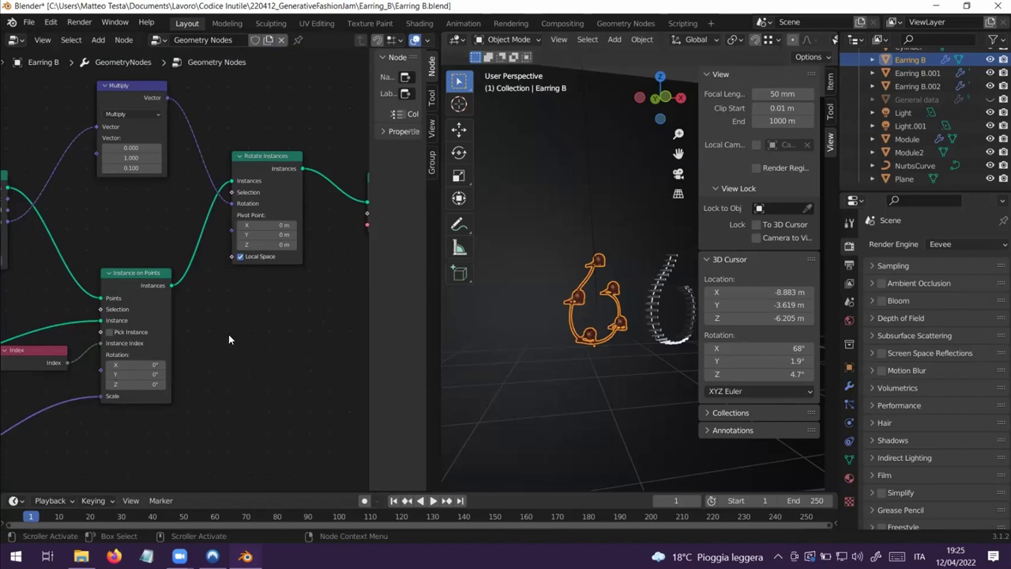
pyautogui.moveTo(228, 340); pyautogui.dragTo(195, 349, button='middle')
pyautogui.moveTo(286, 327); pyautogui.dragTo(234, 328, button='middle')
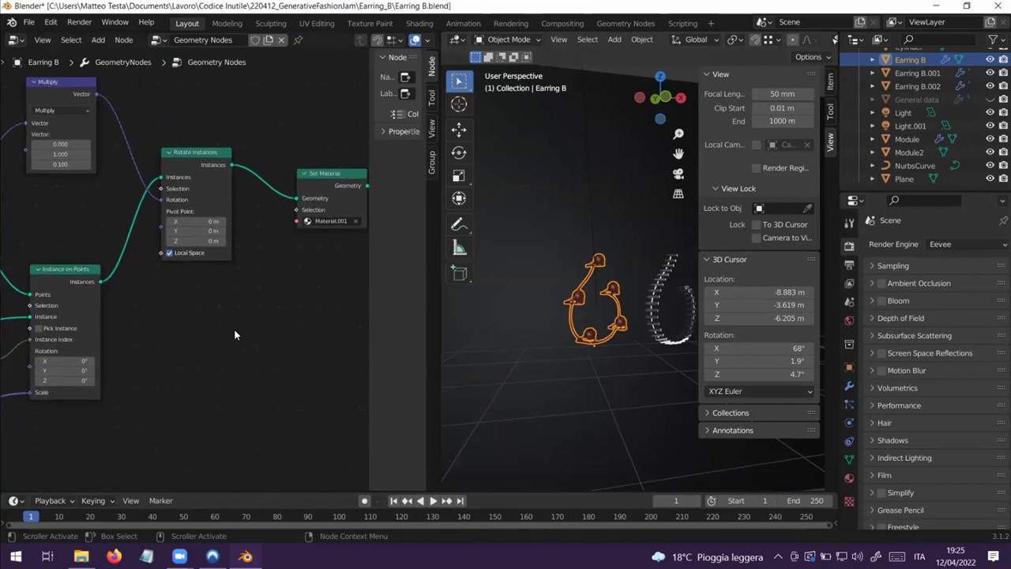
pyautogui.moveTo(292, 272); pyautogui.dragTo(469, 171, button='middle')
pyautogui.moveTo(232, 334); pyautogui.dragTo(297, 309, button='middle')
pyautogui.moveTo(200, 281); pyautogui.dragTo(147, 326, button='middle')
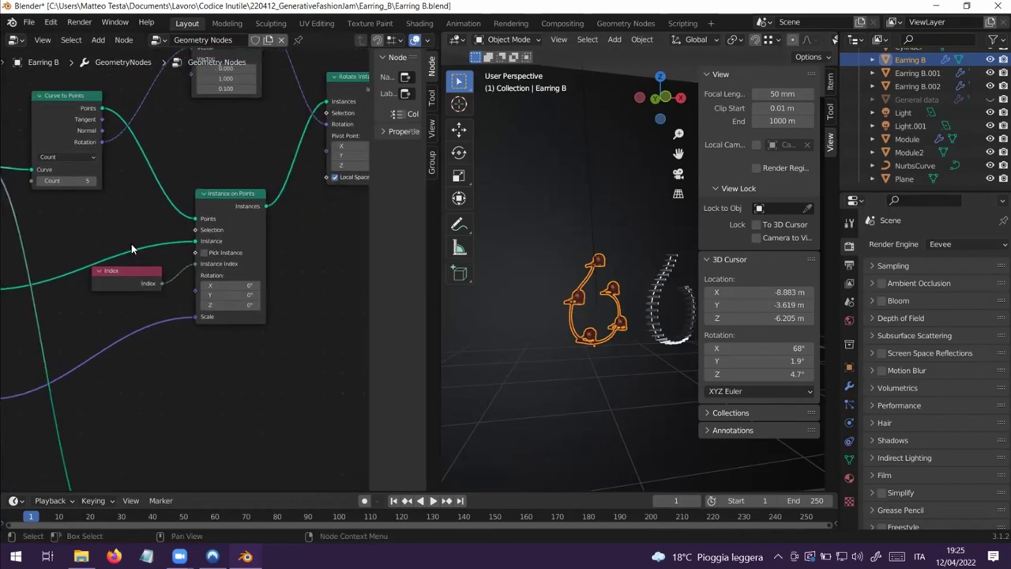
pyautogui.moveTo(327, 276); pyautogui.dragTo(216, 347, button='middle')
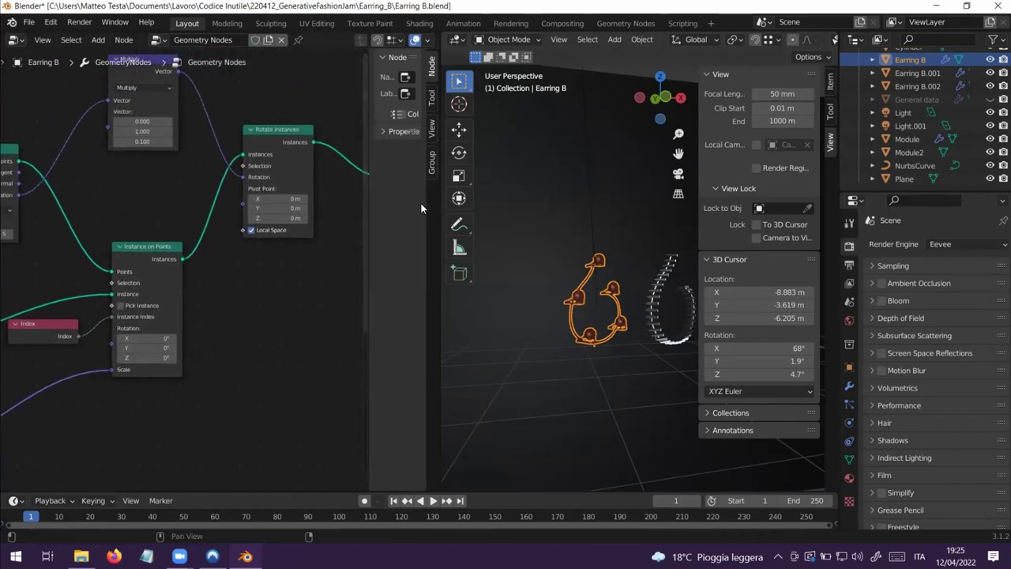
pyautogui.moveTo(441, 212); pyautogui.dragTo(409, 212)
pyautogui.keyDown('ctrl'); pyautogui.scroll(-8, 220, 285); pyautogui.keyUp('ctrl')
pyautogui.scroll(-5, 166, 312)
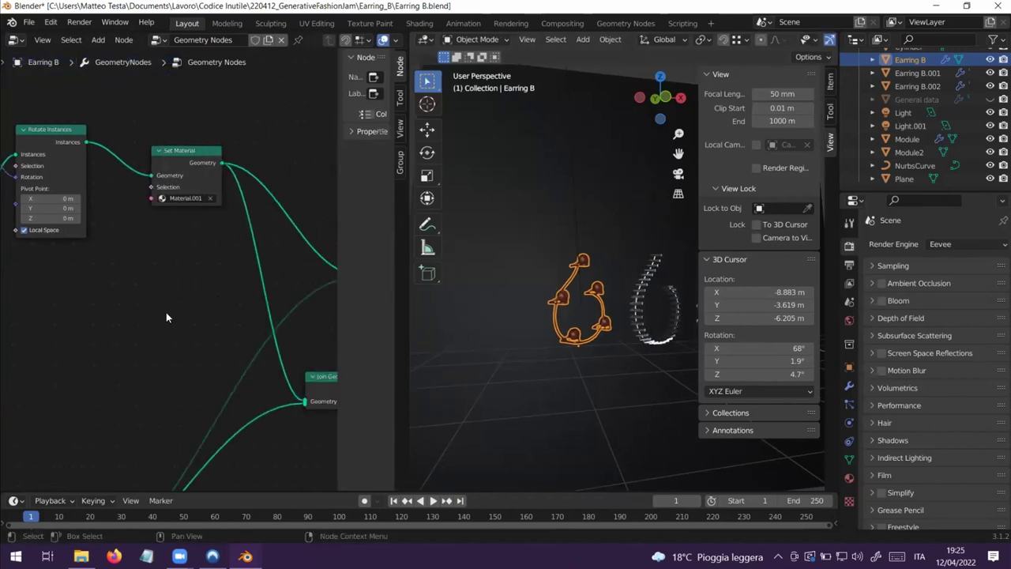
pyautogui.scroll(-2, 151, 327)
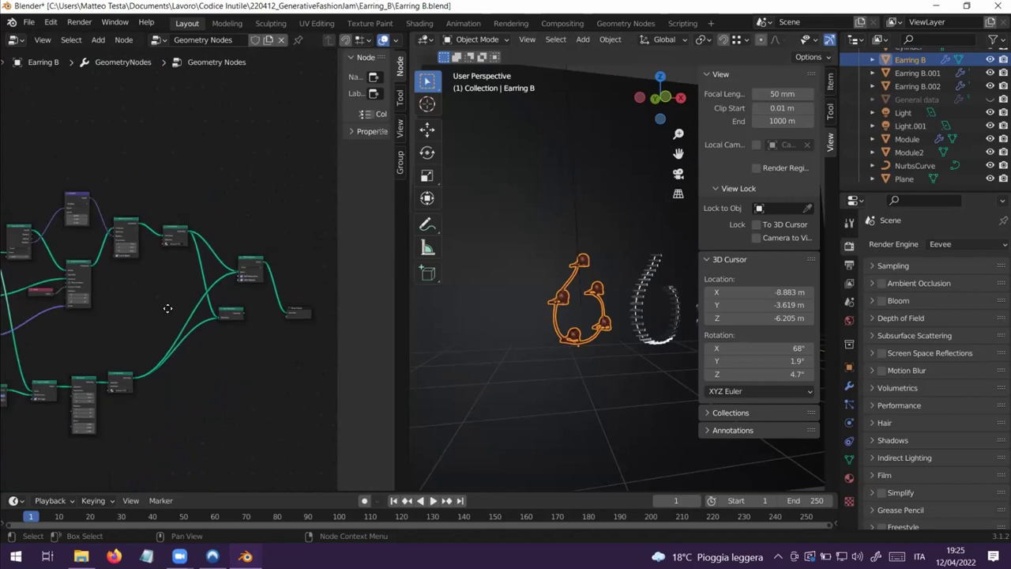
pyautogui.moveTo(169, 309); pyautogui.dragTo(210, 331, button='middle')
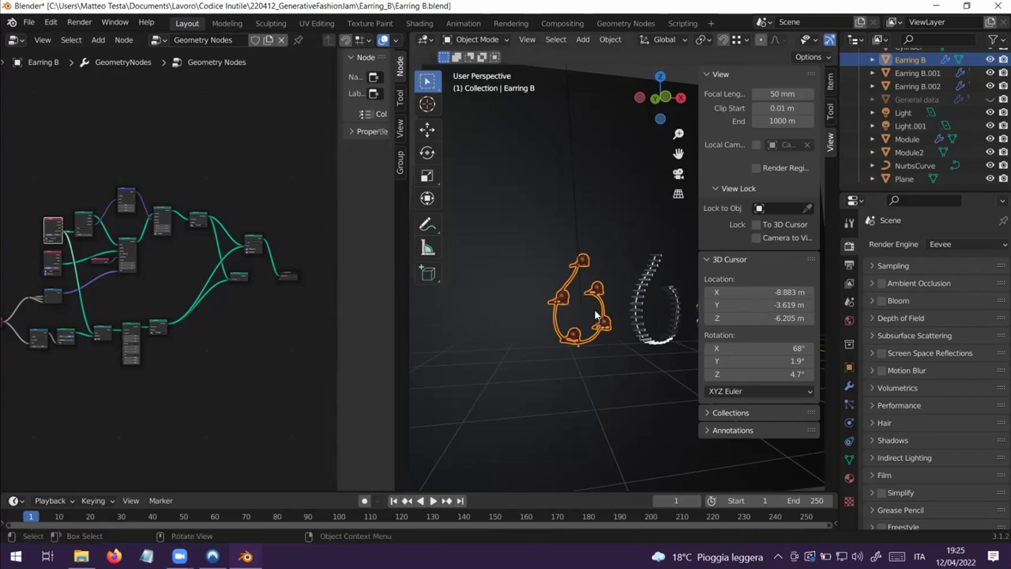
# - Enlarge the 3D view, select the Earring B.001 object, and inspect its Object Info nodes referencing NurbsCurve and Cylinder
pyautogui.moveTo(409, 264); pyautogui.dragTo(266, 266)
pyautogui.moveTo(538, 393); pyautogui.dragTo(409, 278, button='middle')
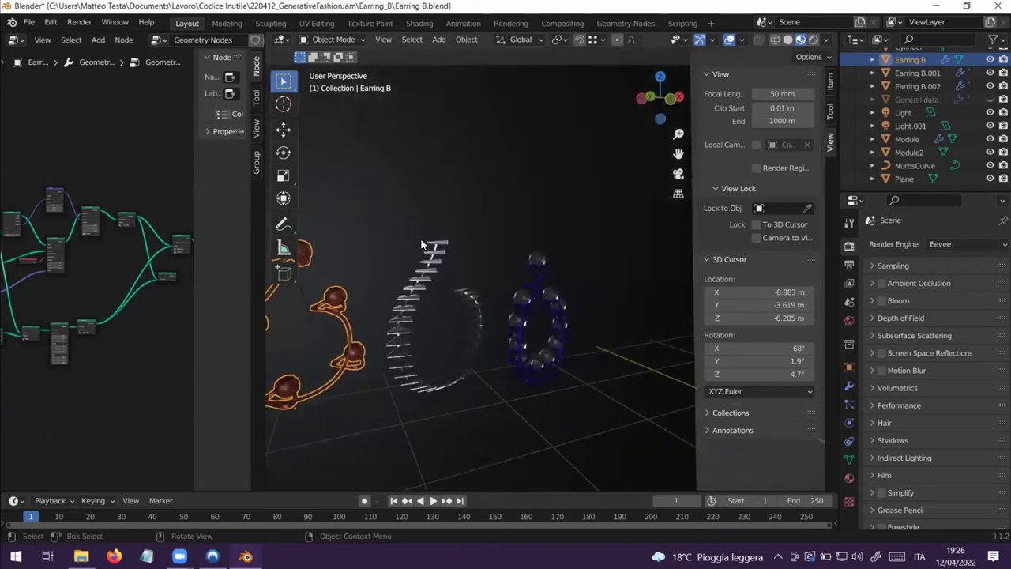
pyautogui.click(400, 332)
pyautogui.moveTo(122, 318); pyautogui.dragTo(270, 273, button='middle')
pyautogui.moveTo(88, 343); pyautogui.dragTo(174, 276, button='middle')
pyautogui.scroll(7, 147, 334)
pyautogui.keyDown('ctrl'); pyautogui.scroll(2, 181, 324); pyautogui.keyUp('ctrl')
pyautogui.scroll(6, 118, 316)
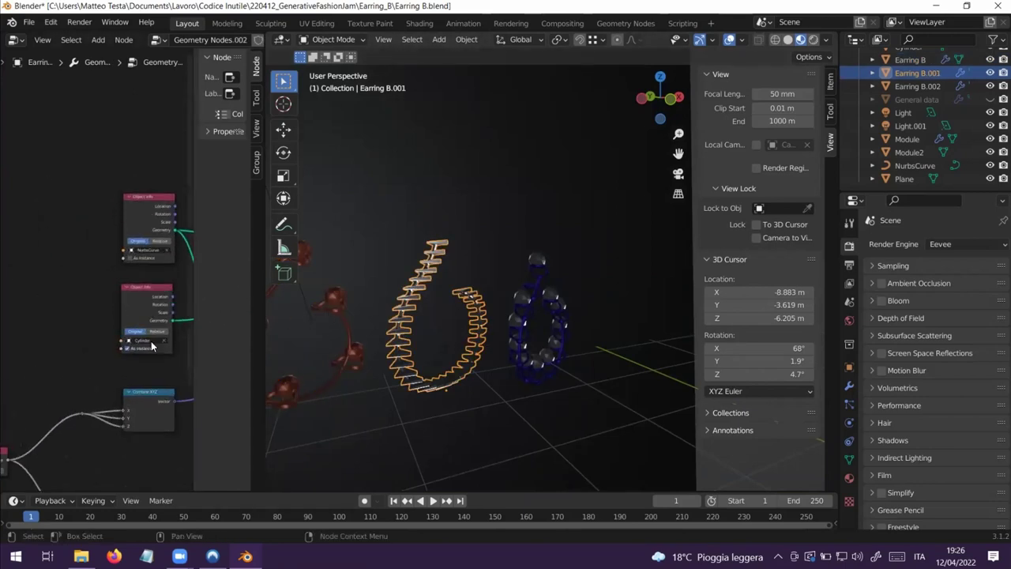
pyautogui.moveTo(111, 330); pyautogui.dragTo(43, 291, button='middle')
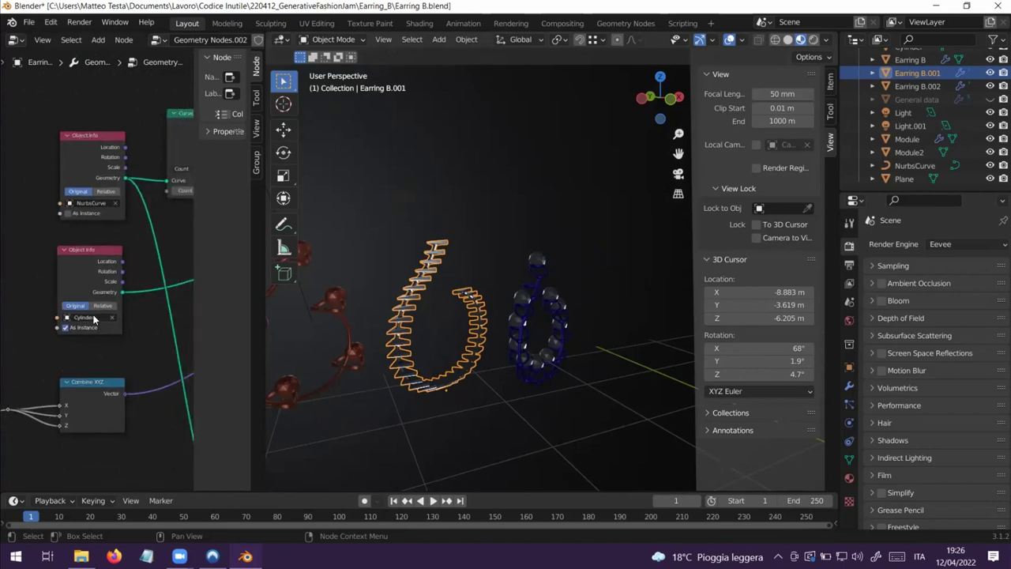
# - Examine Earring B.001's Curve to Points and Rotate Instances nodes alongside its arrangement of instances in the 3D view
pyautogui.moveTo(463, 339); pyautogui.dragTo(523, 291, button='middle')
pyautogui.moveTo(174, 287); pyautogui.dragTo(53, 274, button='middle')
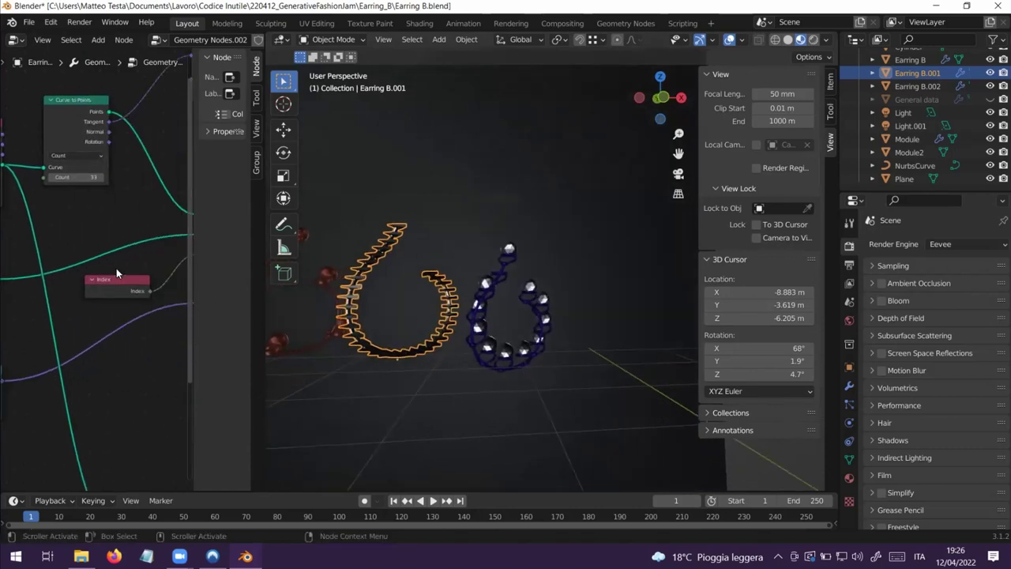
pyautogui.moveTo(117, 268); pyautogui.dragTo(34, 288, button='middle')
pyautogui.moveTo(138, 340); pyautogui.dragTo(61, 345, button='middle')
pyautogui.moveTo(192, 142); pyautogui.dragTo(119, 220, button='middle')
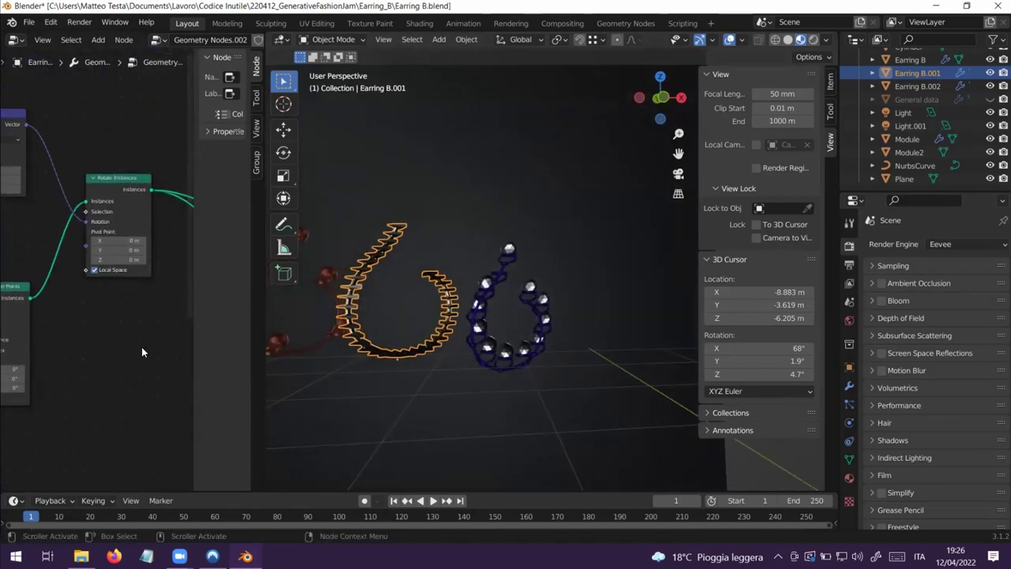
pyautogui.moveTo(395, 334); pyautogui.dragTo(455, 330, button='middle')
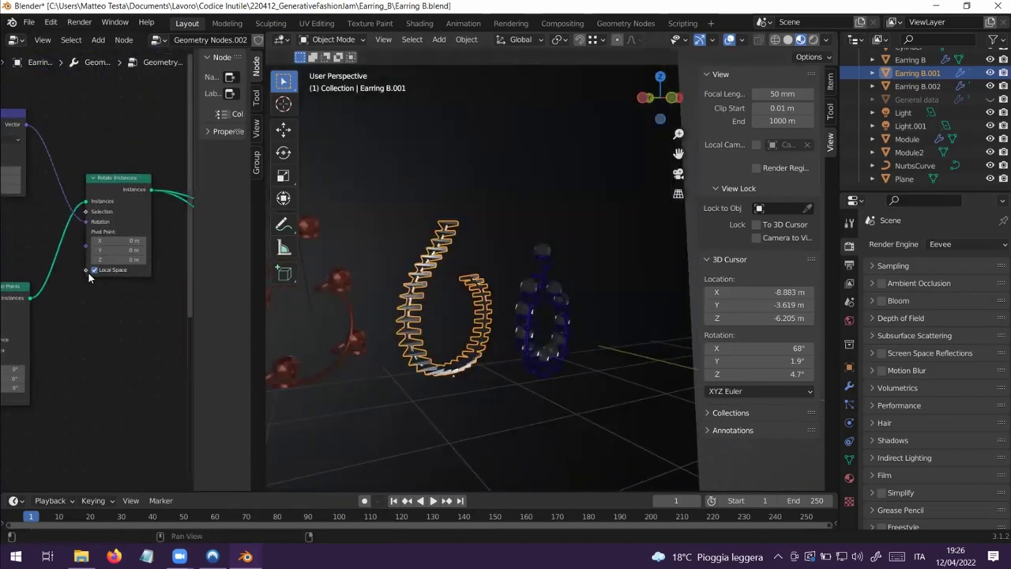
pyautogui.scroll(-4, 455, 329)
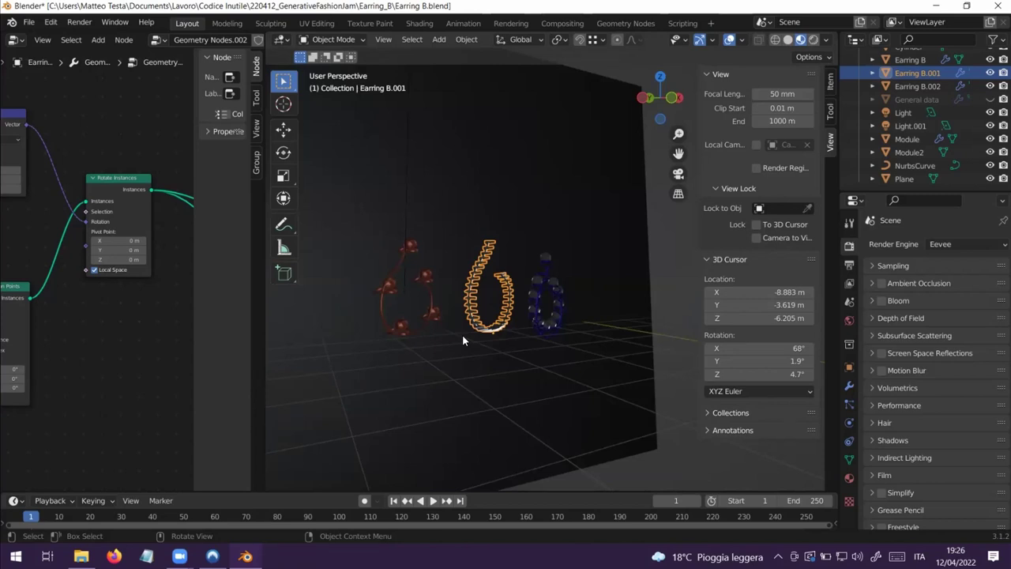
# - Move the Rotate Instances node slightly away from the Multiply node and deselect it
pyautogui.moveTo(118, 179); pyautogui.dragTo(129, 176)
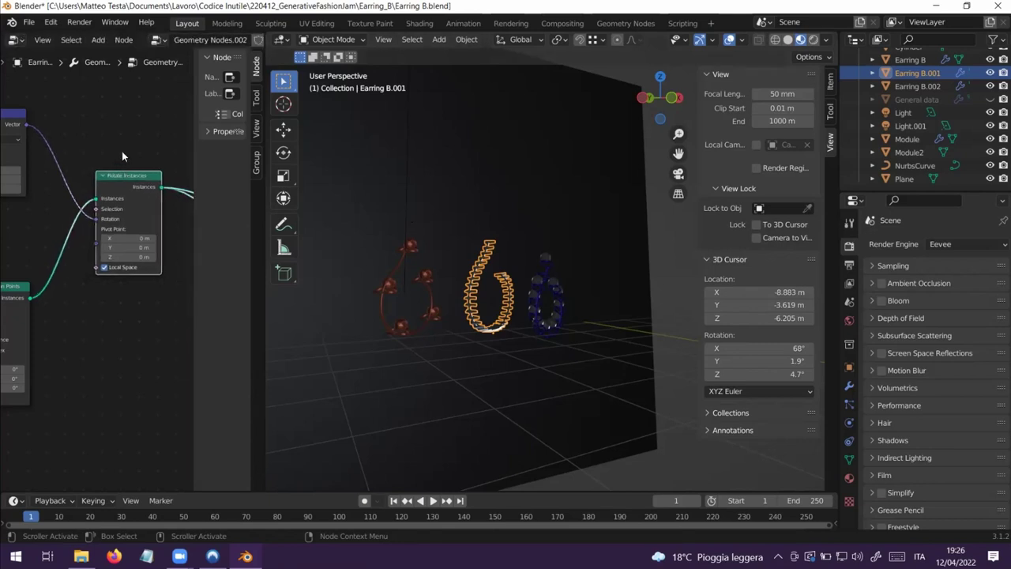
pyautogui.click(121, 152)
pyautogui.moveTo(123, 160); pyautogui.dragTo(106, 160, button='middle')
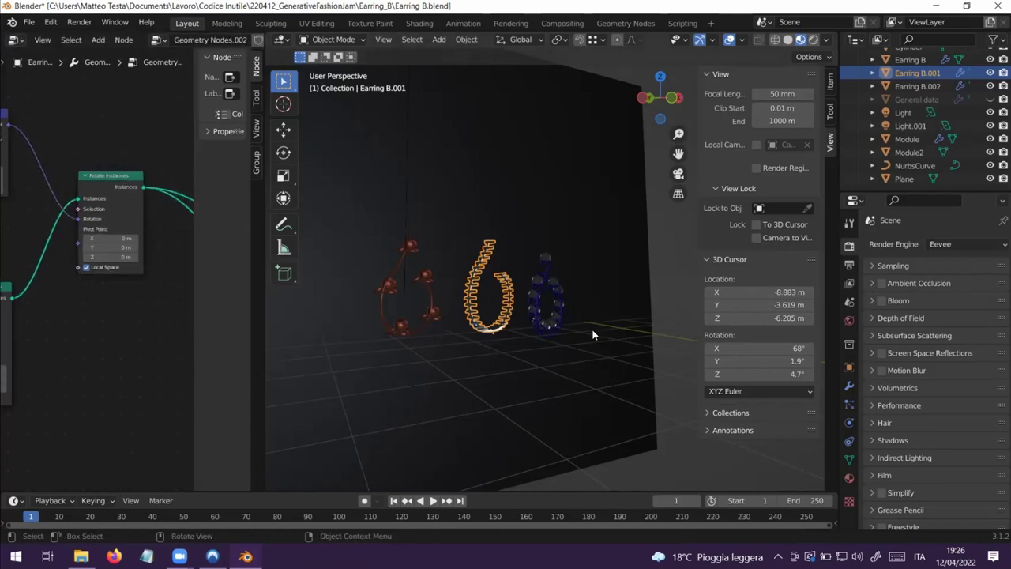
# - Inspect the blue earring with faceted spheres up close in the 3D view
pyautogui.moveTo(592, 328); pyautogui.dragTo(492, 303, button='middle')
pyautogui.scroll(5, 512, 301)
pyautogui.scroll(4, 489, 305)
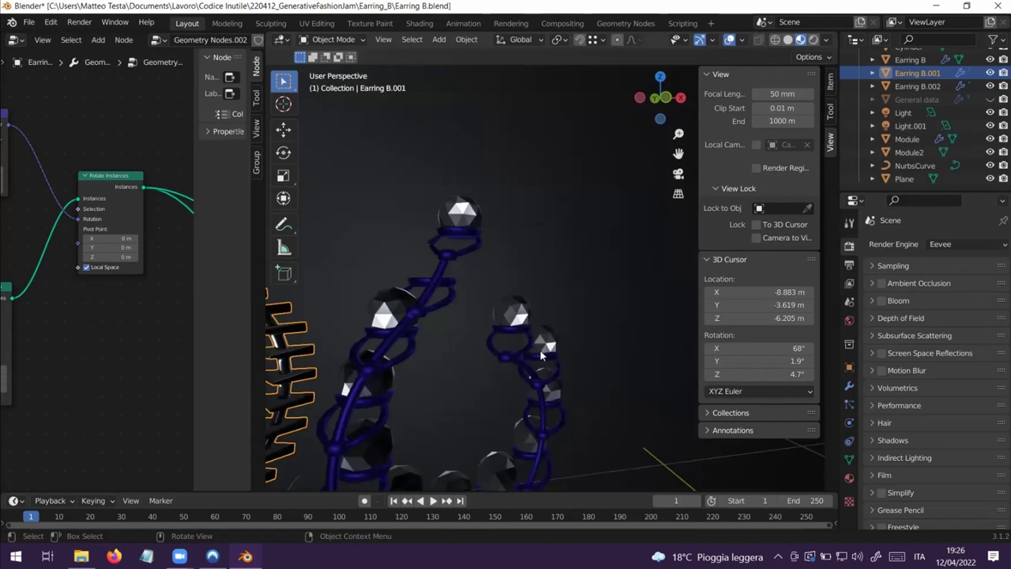
pyautogui.scroll(-5, 524, 375)
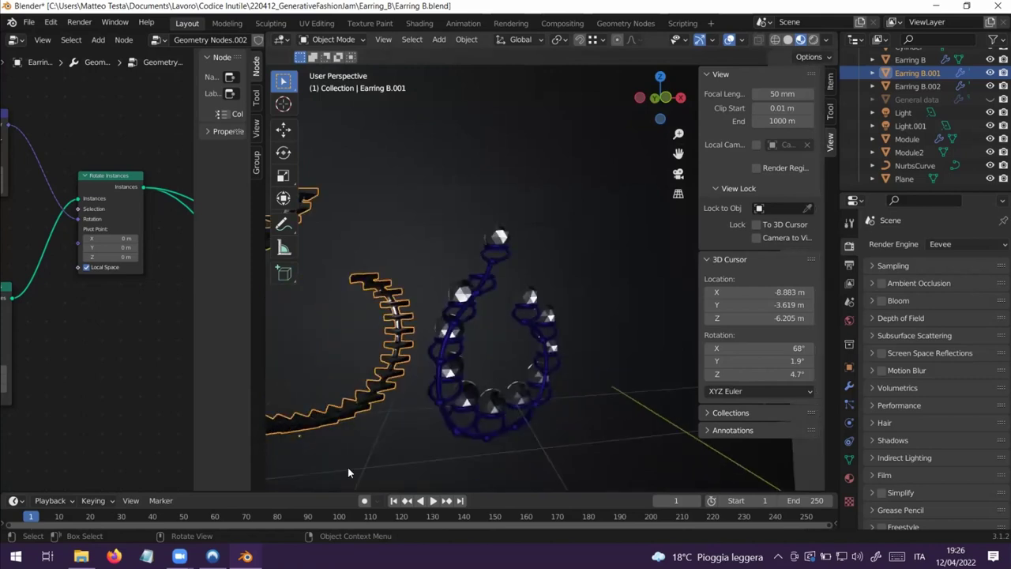
# - Switch to File Explorer, open earringB.png from the Earring_B folder, and compare the Eevee and Cycles renders
pyautogui.click(82, 556)
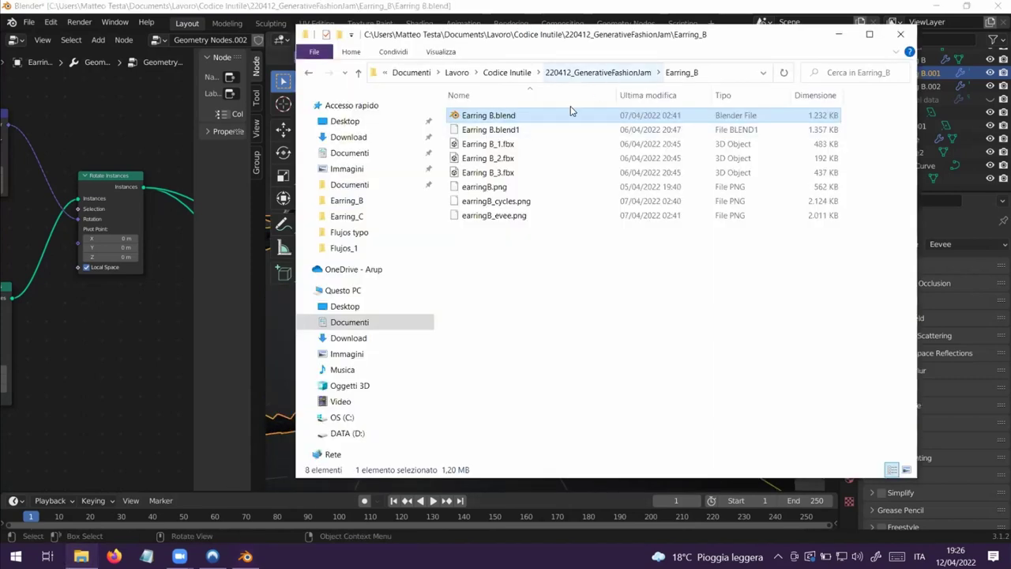
pyautogui.doubleClick(506, 187)
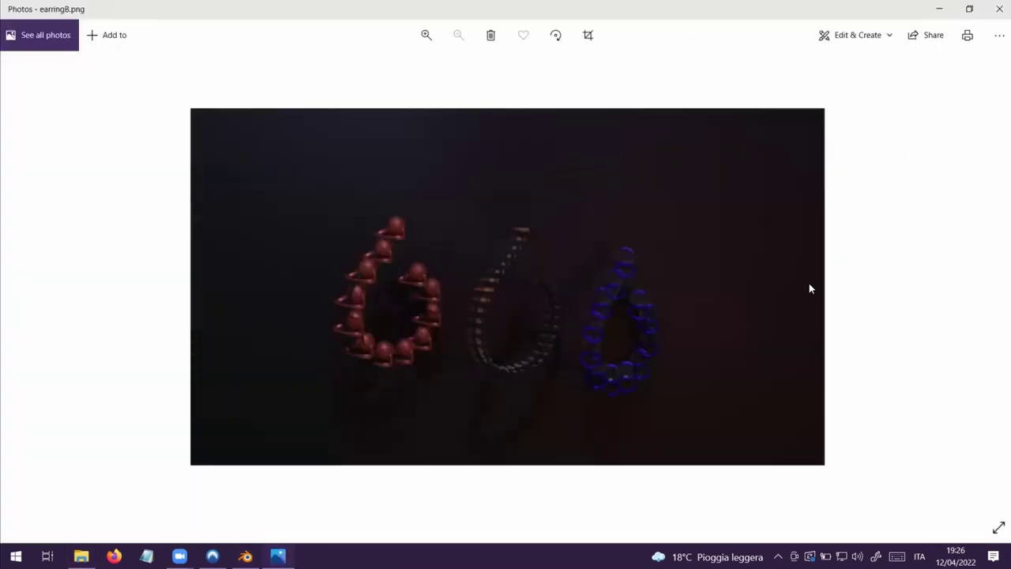
pyautogui.press('Right')
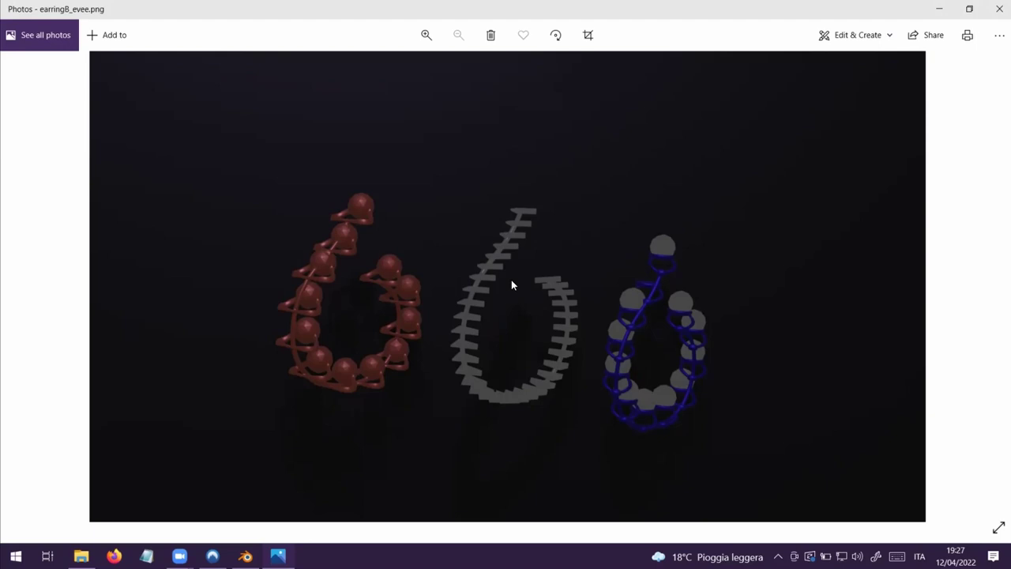
pyautogui.press('Left')
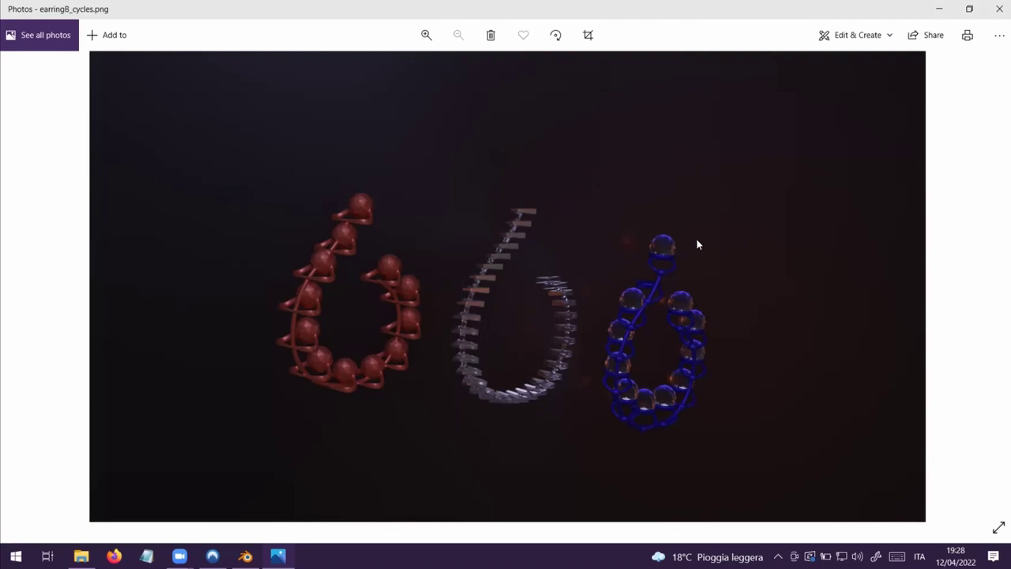
# - Close the image viewer and open the Earring_C folder inside 220412_GenerativeFashionJam
pyautogui.click(999, 9)
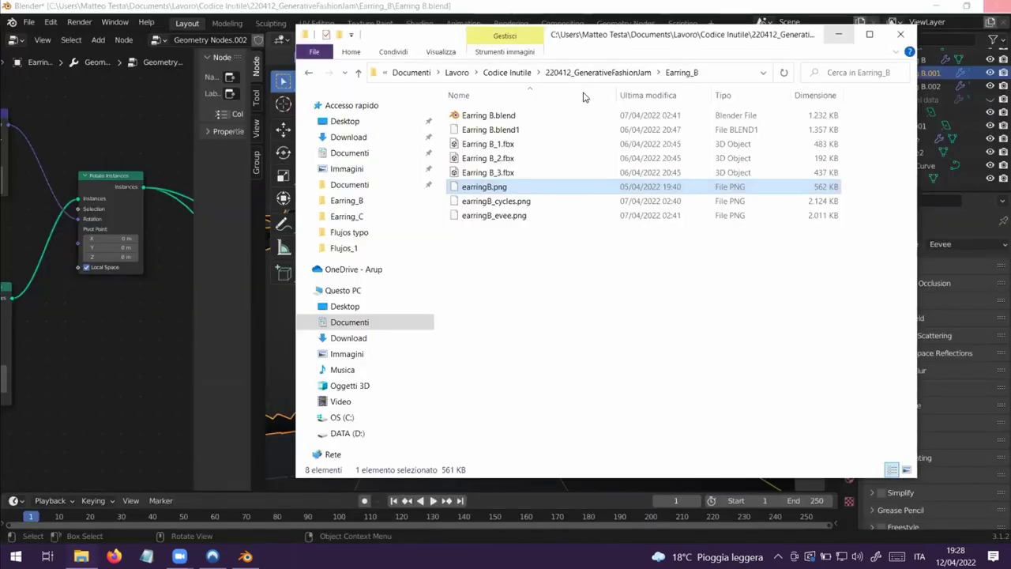
pyautogui.click(598, 72)
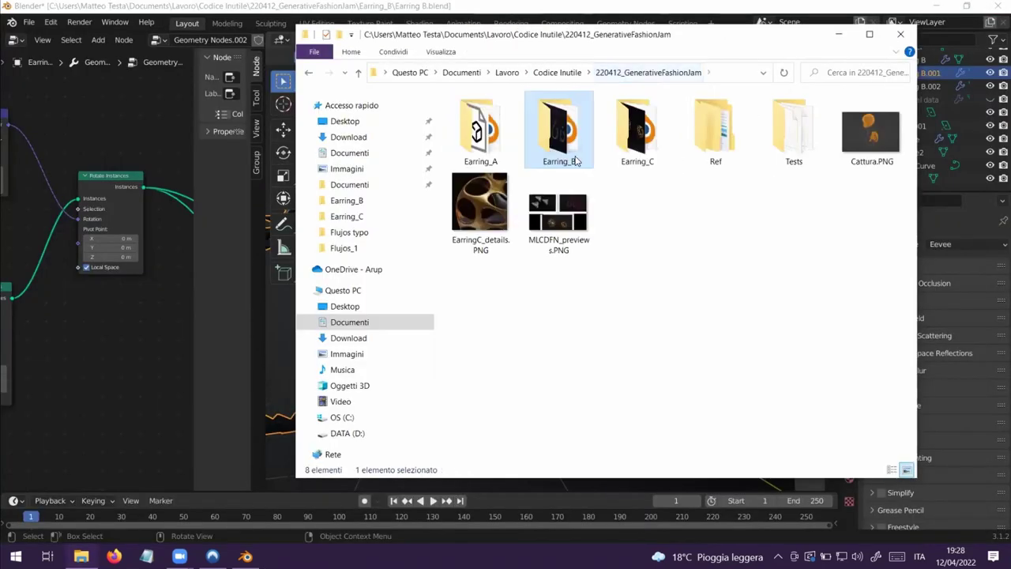
pyautogui.doubleClick(637, 154)
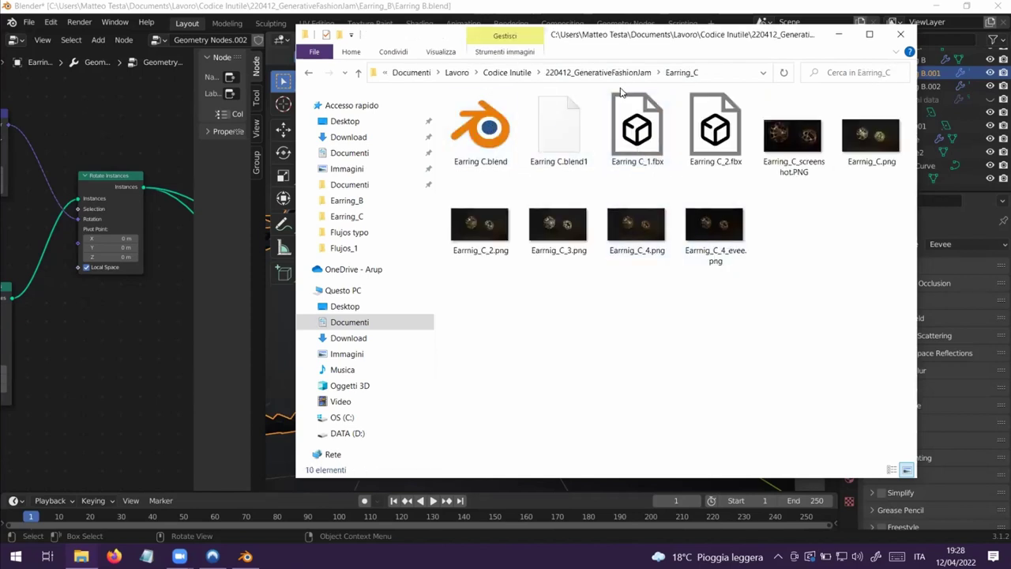
# - Close Earring B.blend without saving the changes and open Earring C.blend in Blender
pyautogui.click(997, 5)
pyautogui.click(997, 6)
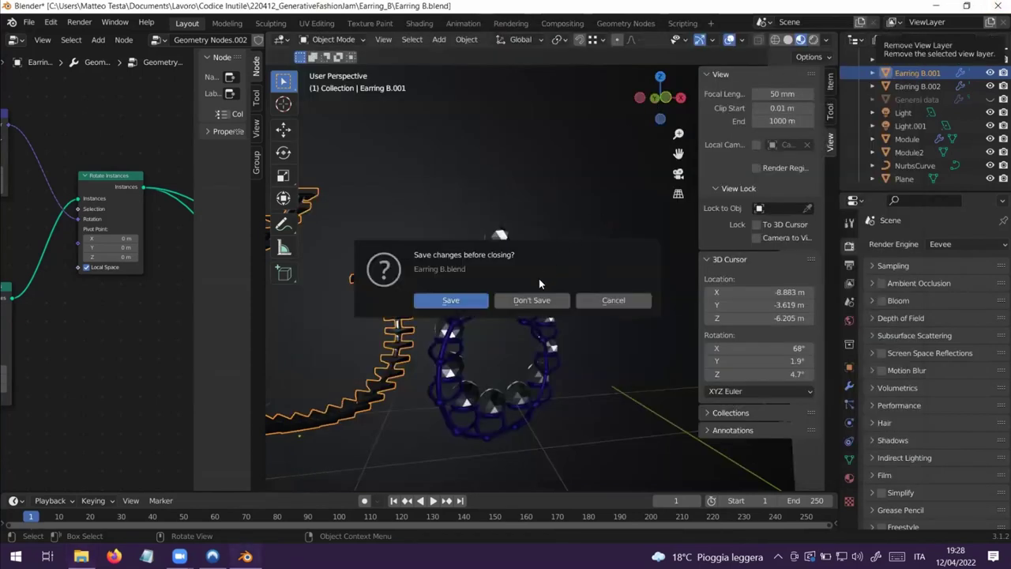
pyautogui.click(530, 298)
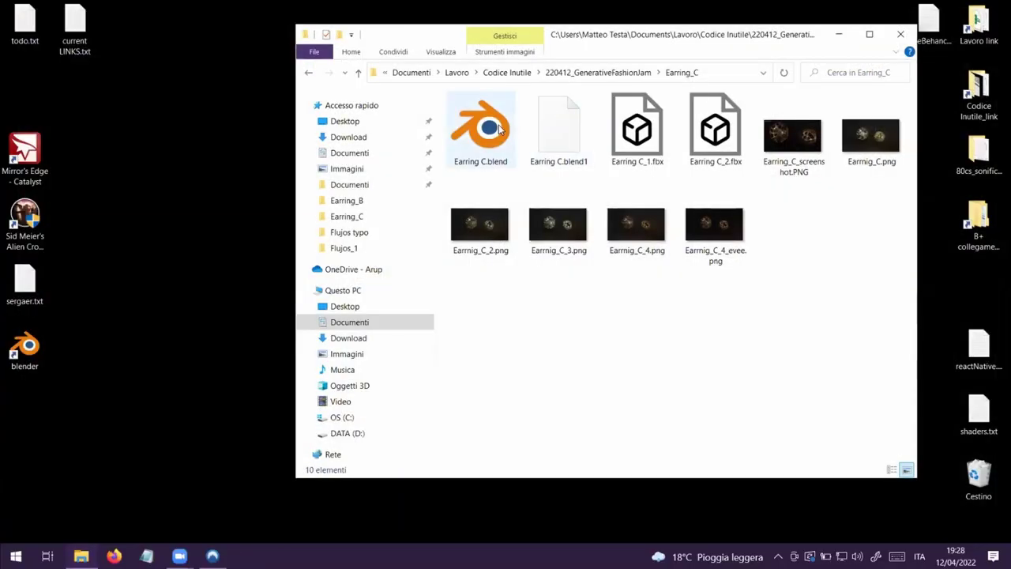
pyautogui.click(499, 129)
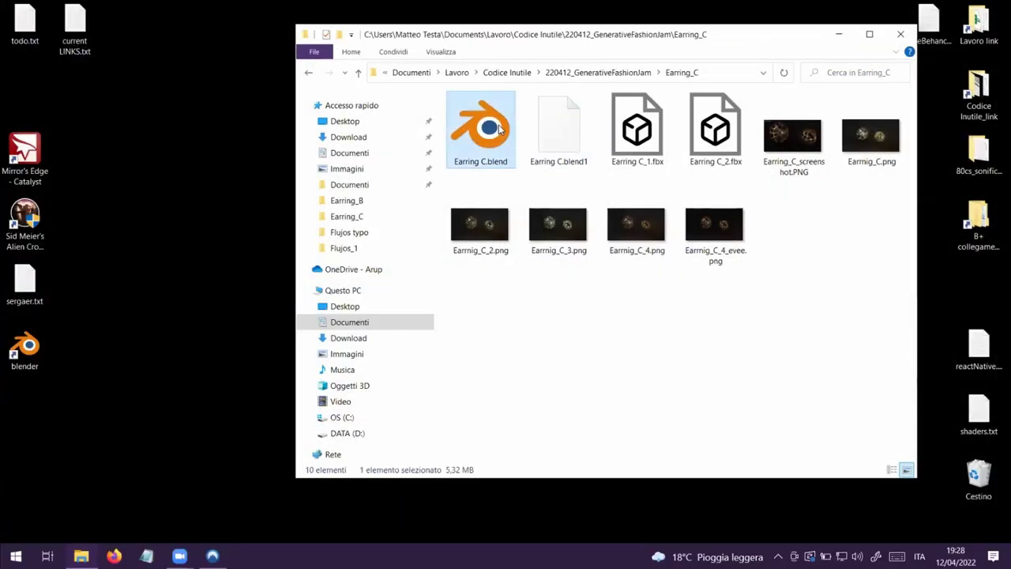
pyautogui.doubleClick(498, 129)
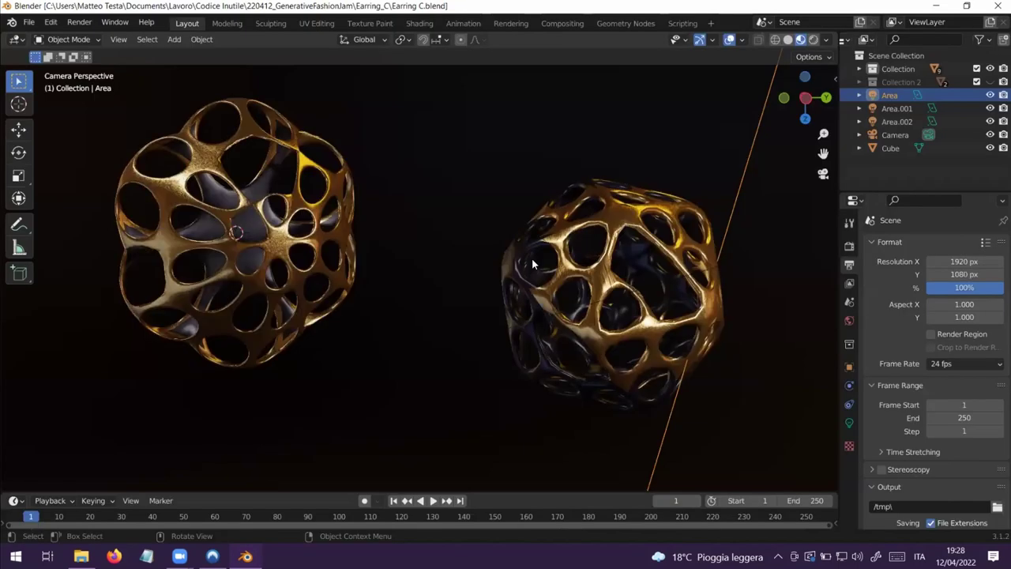
# - Hide the Area, Area.001 and Area.002 lights, the Camera and the Cube in the viewport
pyautogui.scroll(-4, 462, 295)
pyautogui.scroll(3, 453, 293)
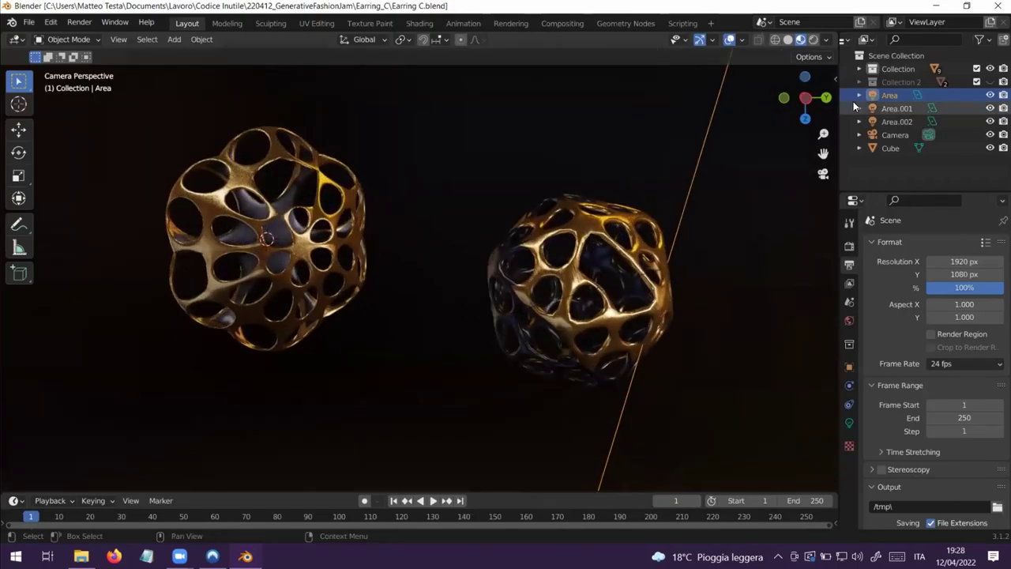
pyautogui.click(990, 95)
pyautogui.click(990, 108)
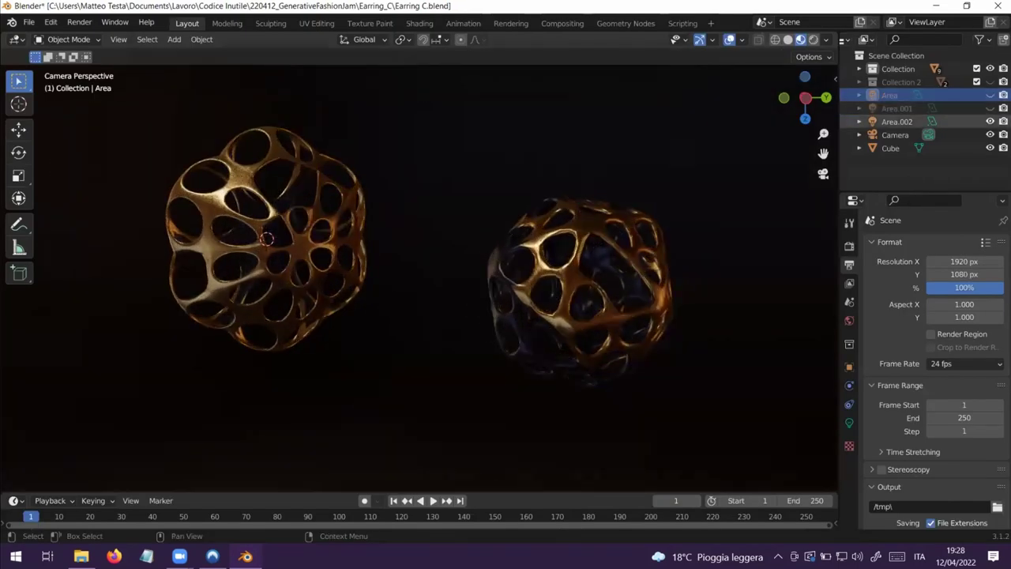
pyautogui.click(990, 121)
pyautogui.click(990, 135)
pyautogui.click(990, 147)
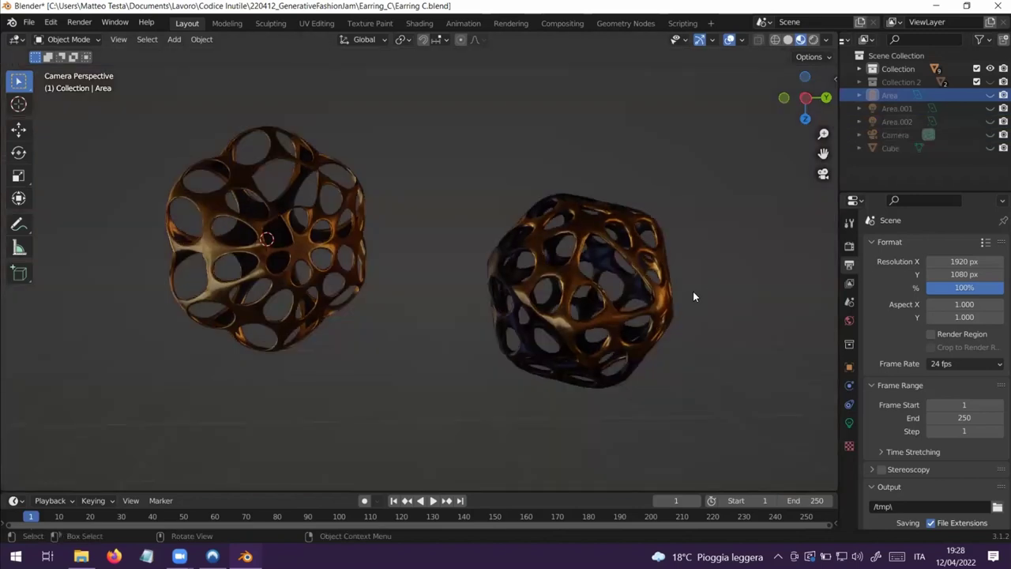
# - Leave the camera view for the front view and orbit to look at the perforated cylinder beyond the earrings
pyautogui.scroll(-3, 678, 293)
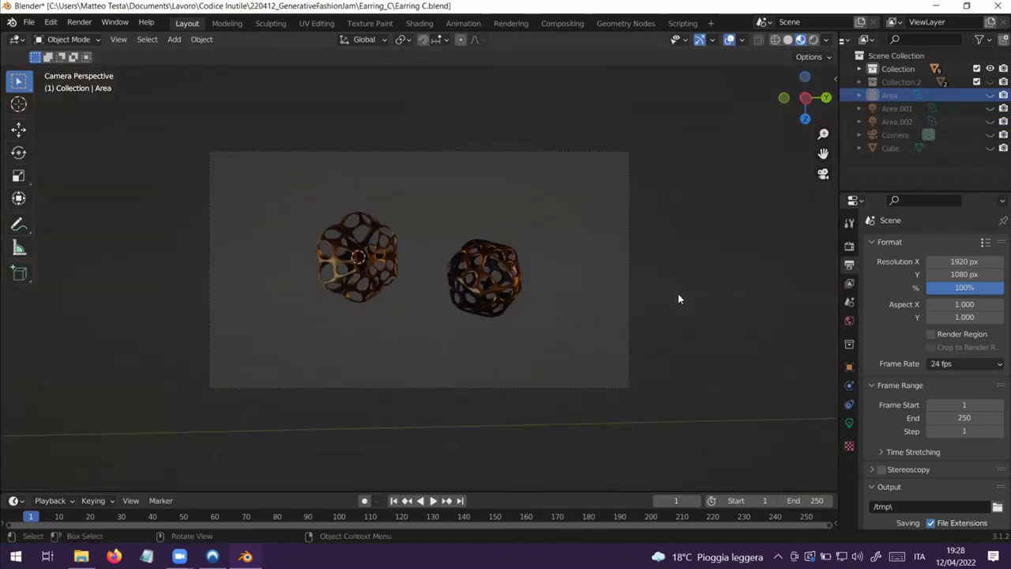
pyautogui.scroll(3, 678, 299)
pyautogui.press('KP_1')
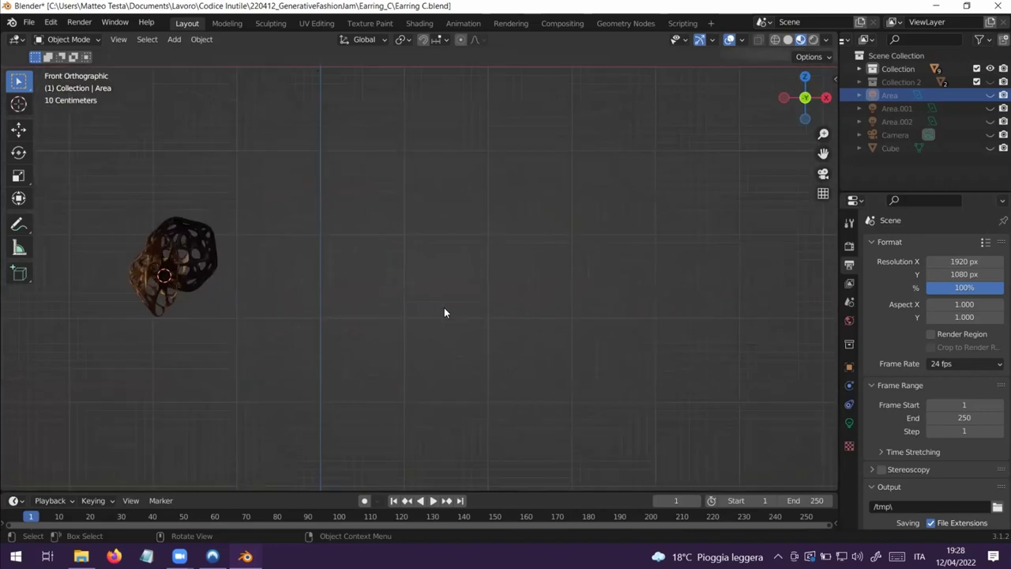
pyautogui.scroll(-5, 444, 307)
pyautogui.moveTo(524, 259); pyautogui.dragTo(498, 206, button='middle')
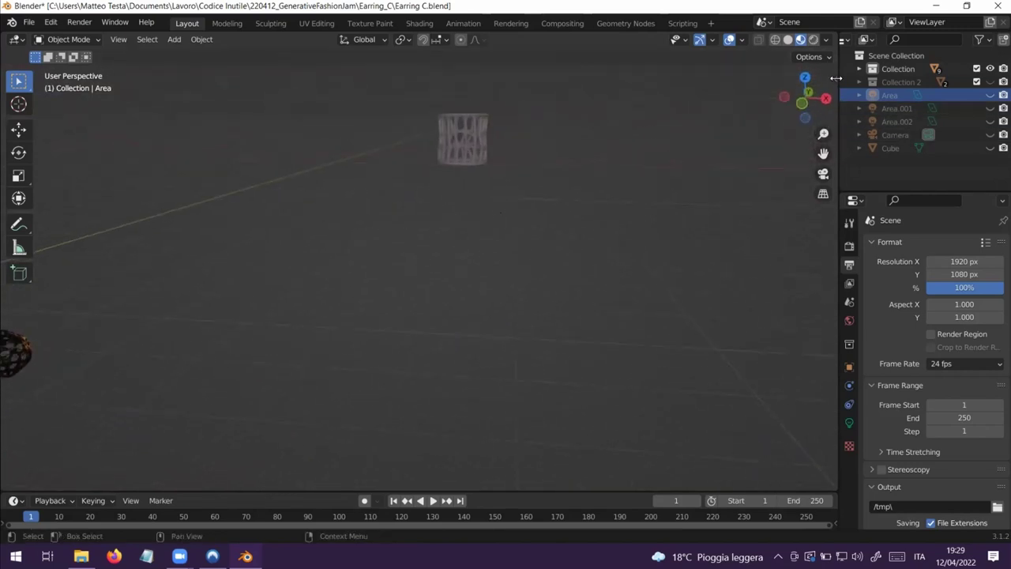
# - Clear the view's Lock to Object setting and frame the perforated cylinder up close
pyautogui.press('n')
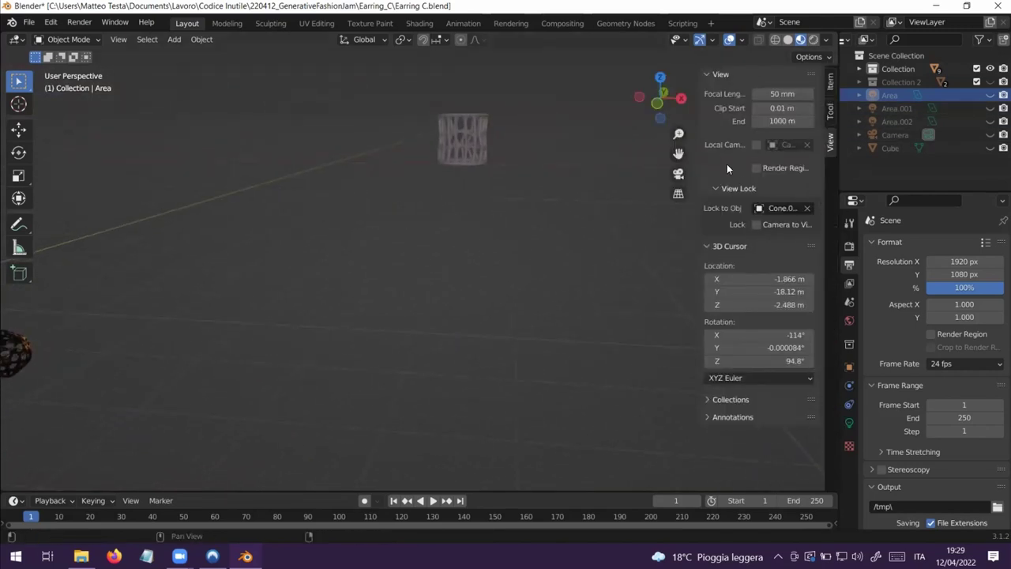
pyautogui.click(806, 207)
pyautogui.moveTo(615, 173); pyautogui.dragTo(333, 257, button='middle')
pyautogui.scroll(-5, 528, 193)
pyautogui.scroll(3, 363, 304)
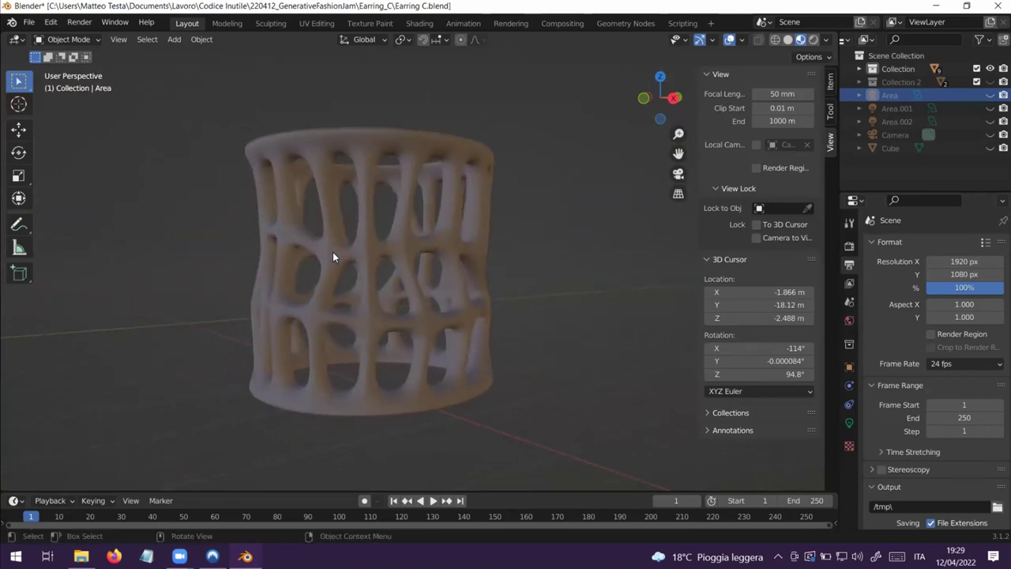
# - Examine the smoothed perforated cylinder from several angles, looking at its openings and struts
pyautogui.click(396, 249)
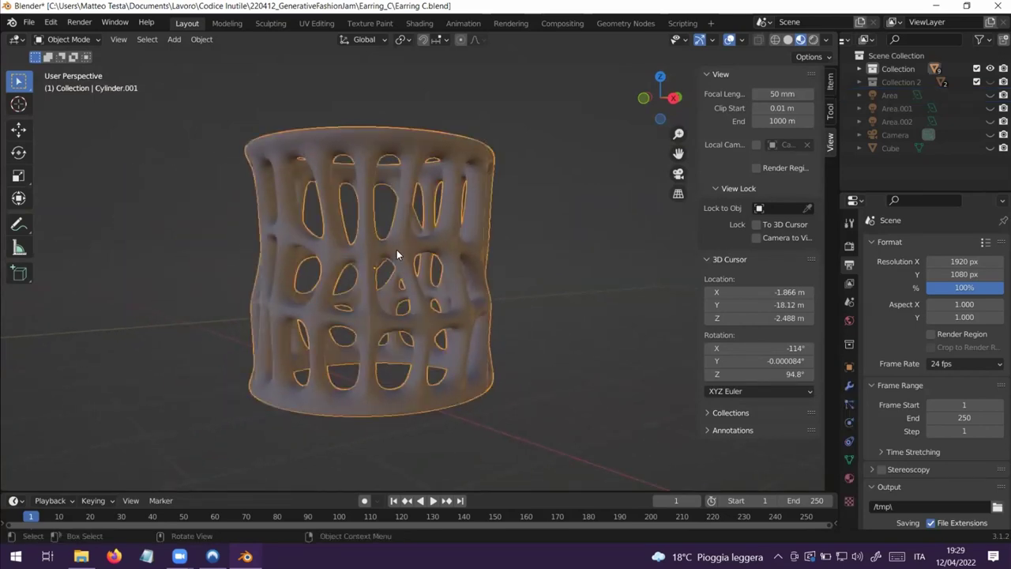
pyautogui.click(509, 228)
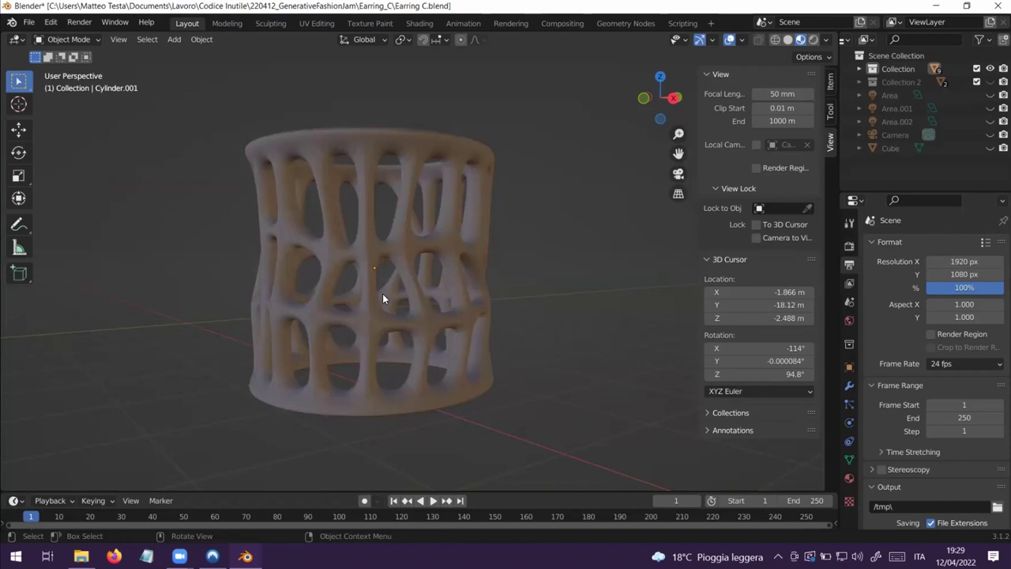
pyautogui.moveTo(383, 293); pyautogui.dragTo(377, 282, button='middle')
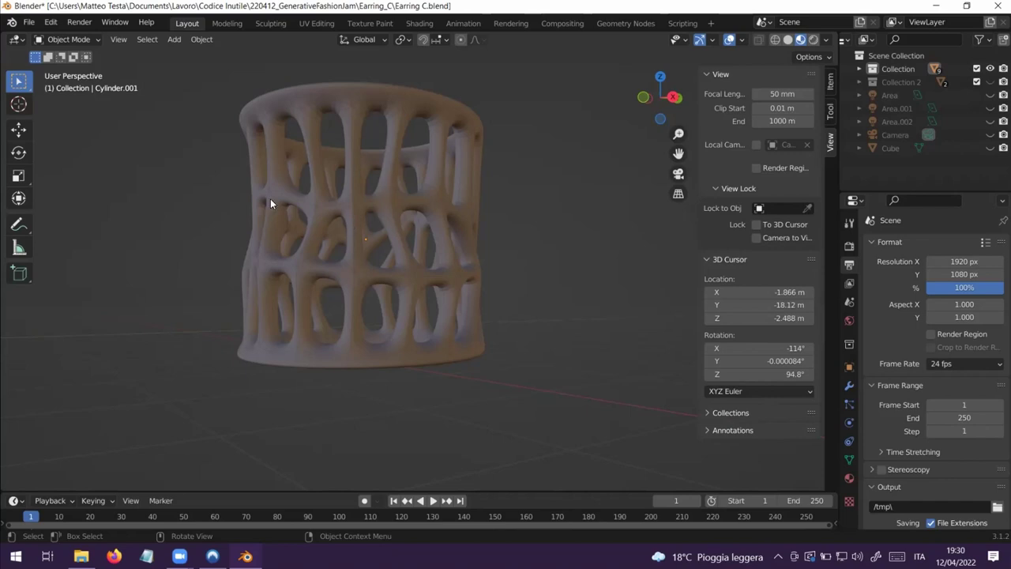
pyautogui.moveTo(271, 203); pyautogui.dragTo(291, 217, button='middle')
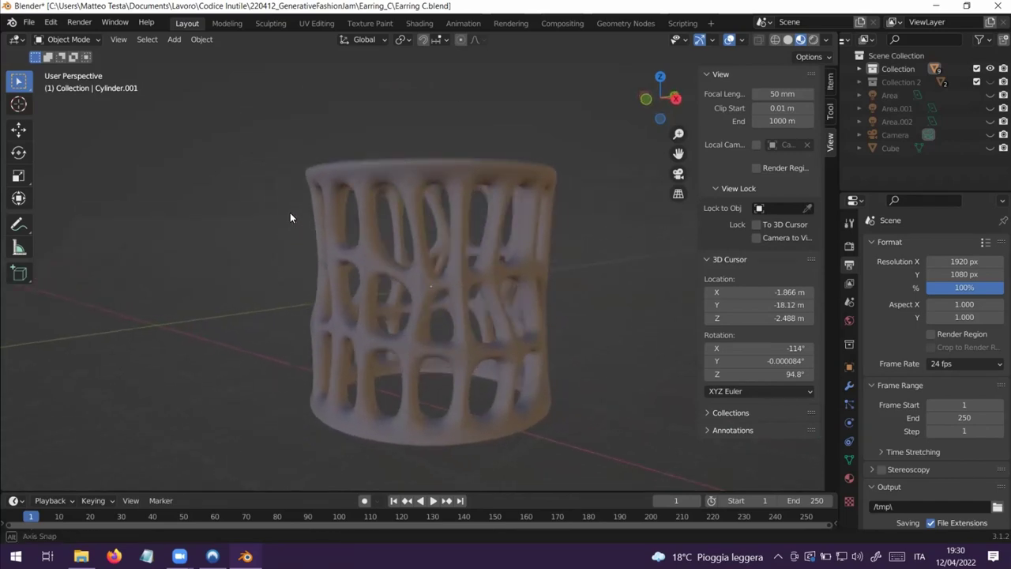
pyautogui.moveTo(411, 227); pyautogui.dragTo(410, 223, button='middle')
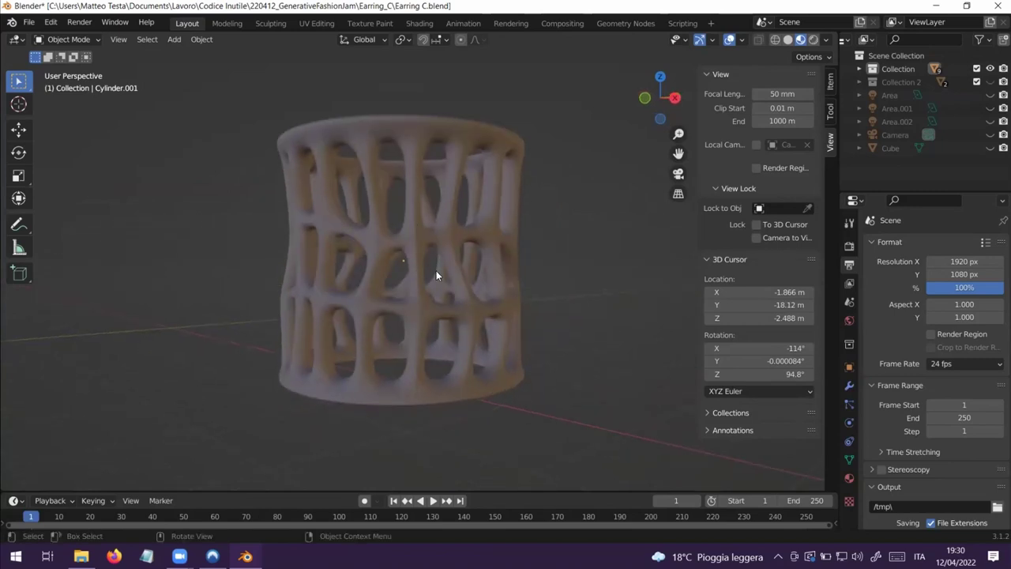
pyautogui.moveTo(436, 270); pyautogui.dragTo(414, 295, button='middle')
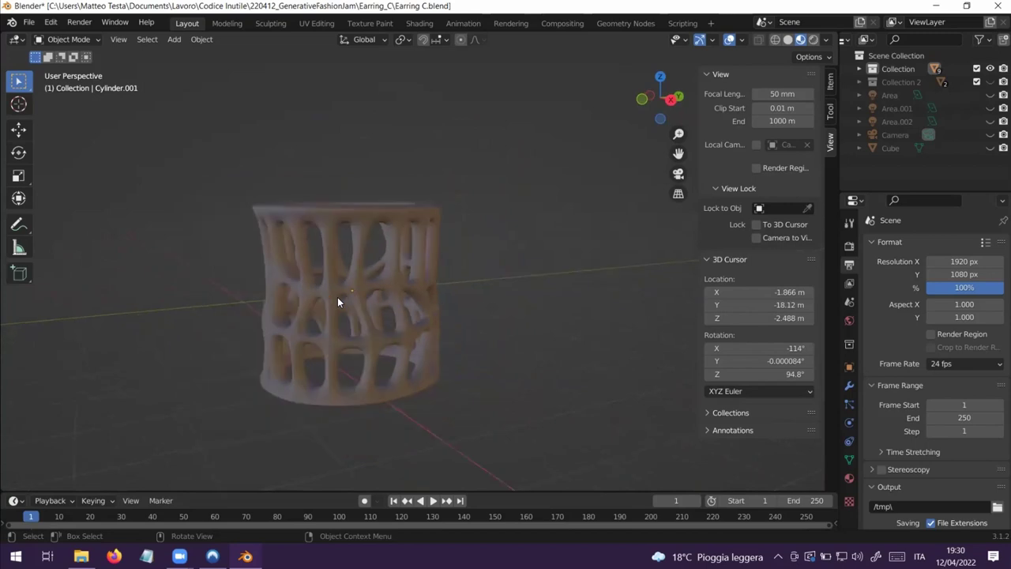
pyautogui.moveTo(334, 282); pyautogui.dragTo(379, 267, button='middle')
# - Select the perforated cylinder and turn off the viewport display of both its Subdivision modifiers
pyautogui.click(365, 276)
pyautogui.scroll(3, 378, 267)
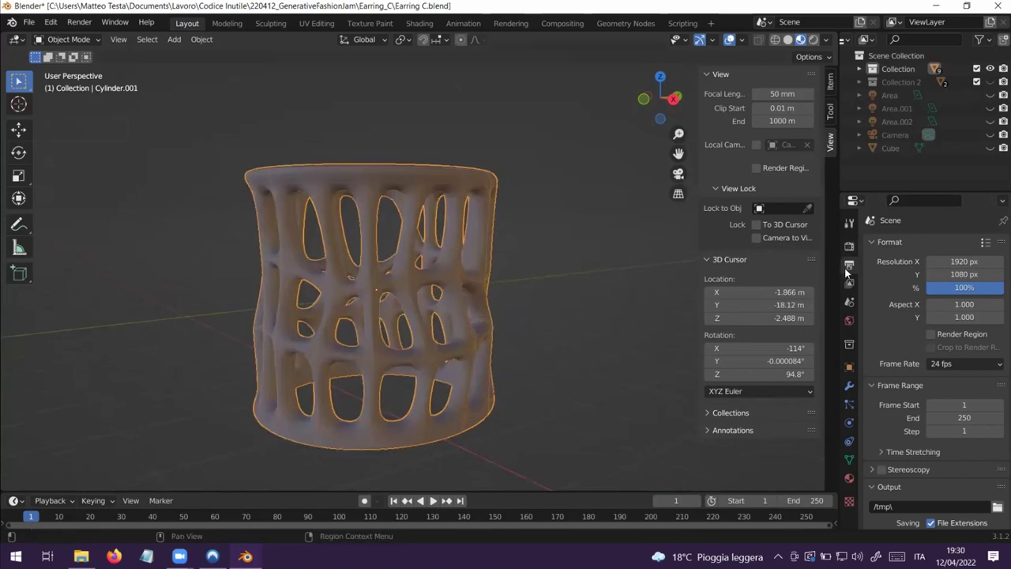
pyautogui.click(850, 385)
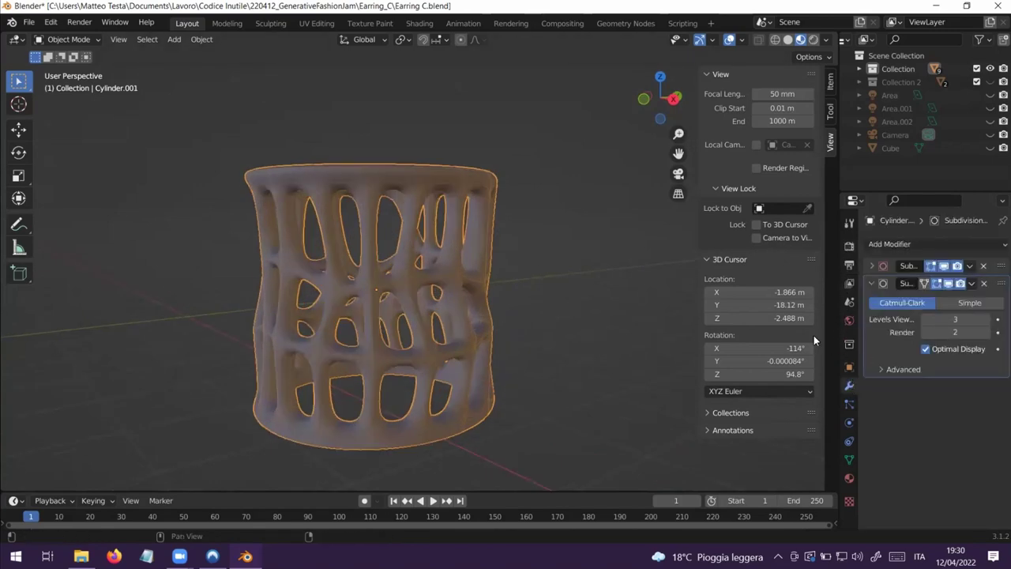
pyautogui.click(524, 273)
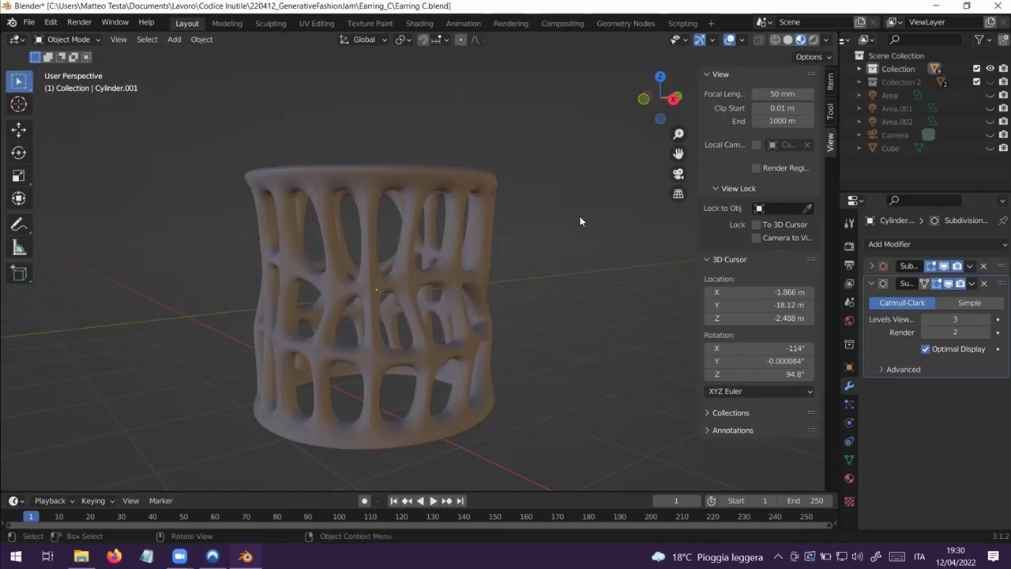
pyautogui.click(455, 190)
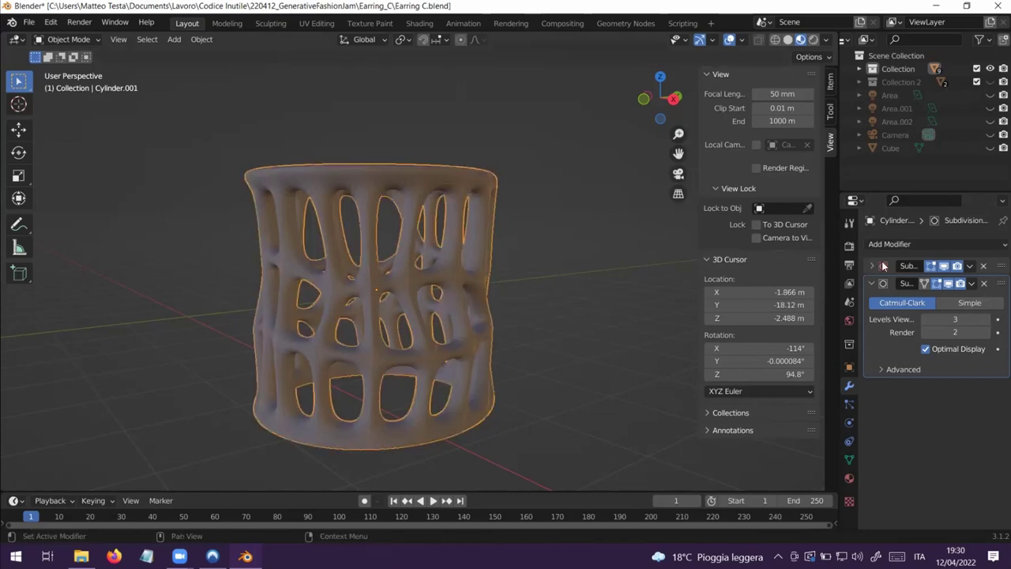
pyautogui.click(948, 283)
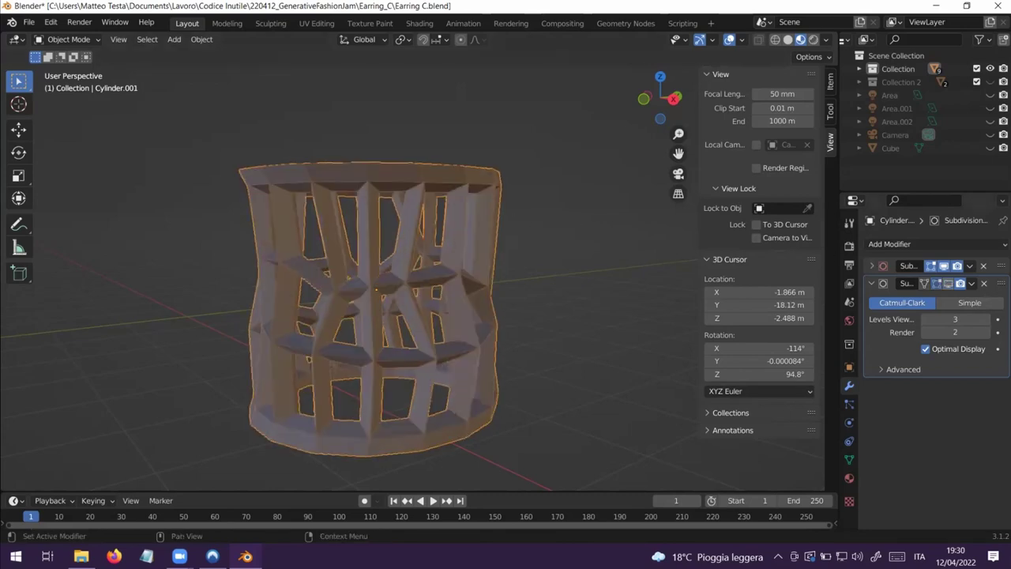
pyautogui.click(944, 266)
# - Raise one outer face of the cylinder's upper rim by about 0.2 m in Edit Mode, ending back in Object Mode
pyautogui.moveTo(309, 251); pyautogui.dragTo(328, 231, button='middle')
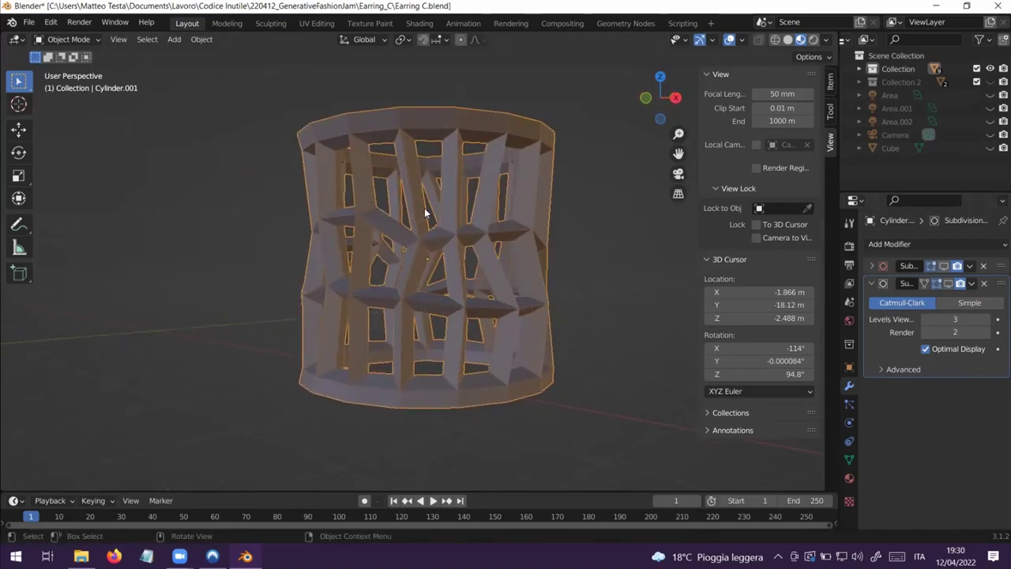
pyautogui.press('Tab')
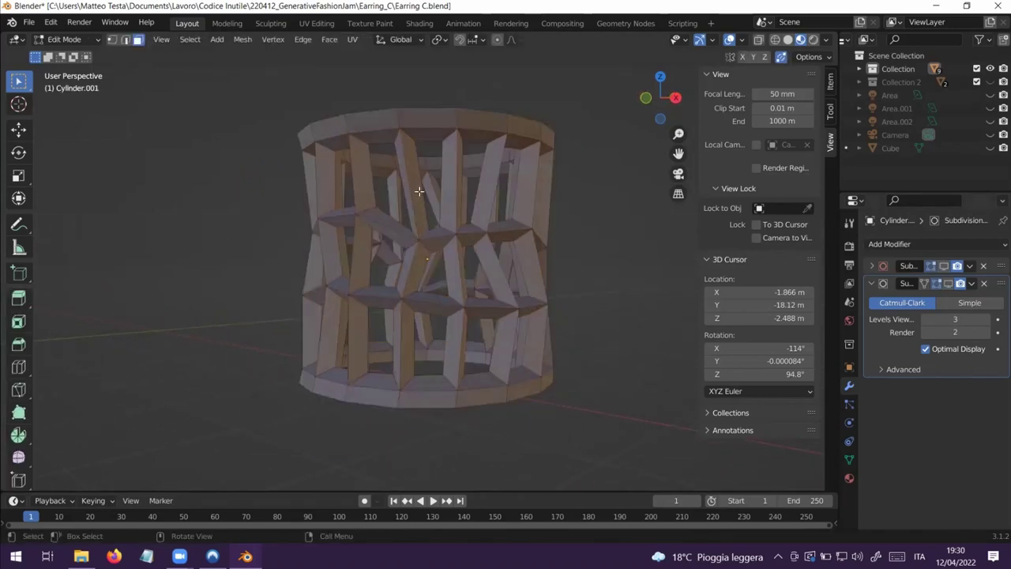
pyautogui.click(420, 124)
pyautogui.press('g')
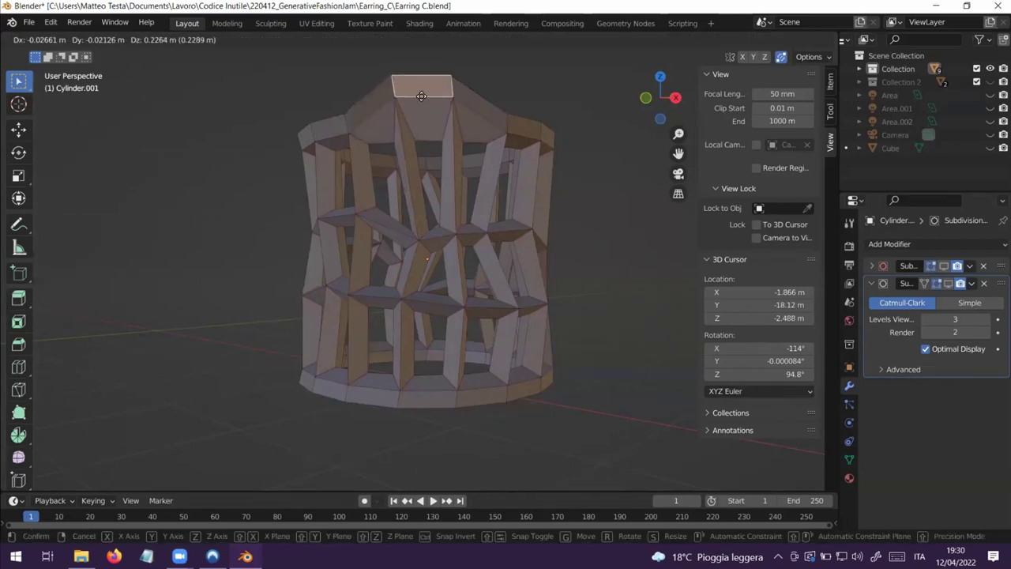
pyautogui.click(432, 110)
pyautogui.press('Tab')
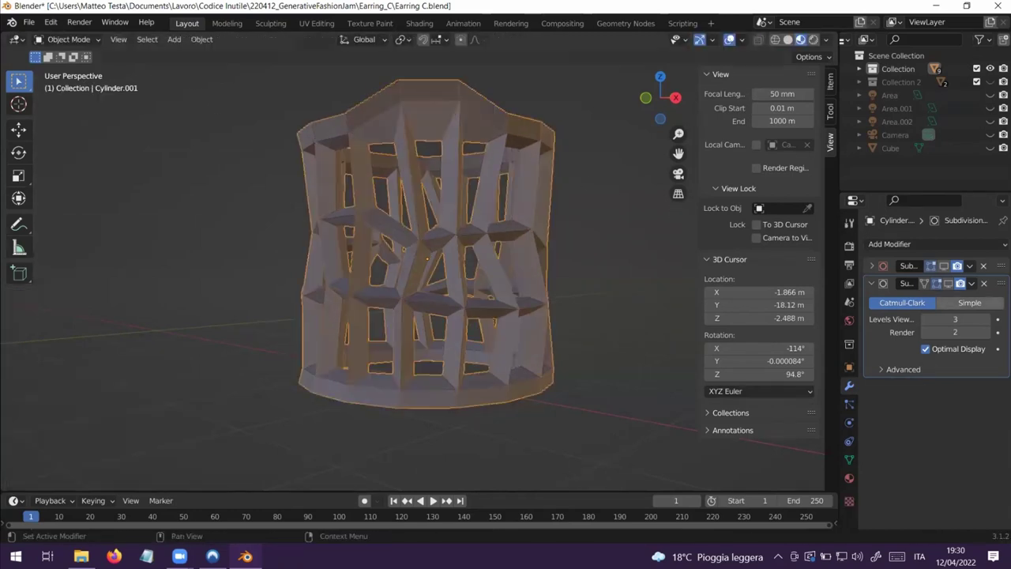
# - Turn the viewport display of both the cylinder's Subdivision modifiers back on and view the raised rim
pyautogui.click(944, 266)
pyautogui.click(948, 283)
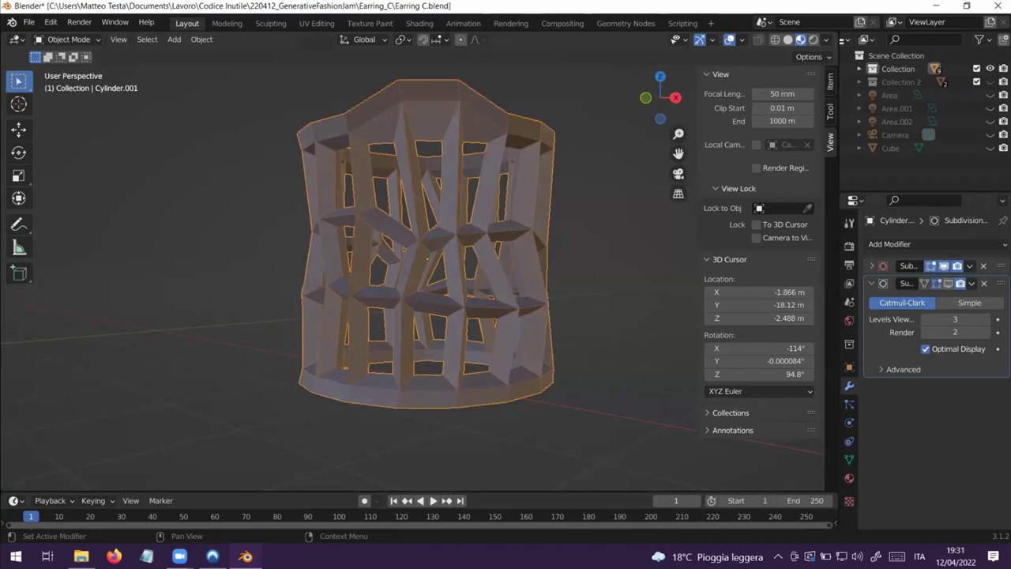
pyautogui.moveTo(485, 129)
pyautogui.mouseDown(button='middle')
pyautogui.moveTo(492, 176)
pyautogui.moveTo(504, 173)
pyautogui.moveTo(475, 155)
pyautogui.moveTo(437, 168)
pyautogui.moveTo(474, 140)
pyautogui.moveTo(489, 142)
pyautogui.mouseUp(button='middle')
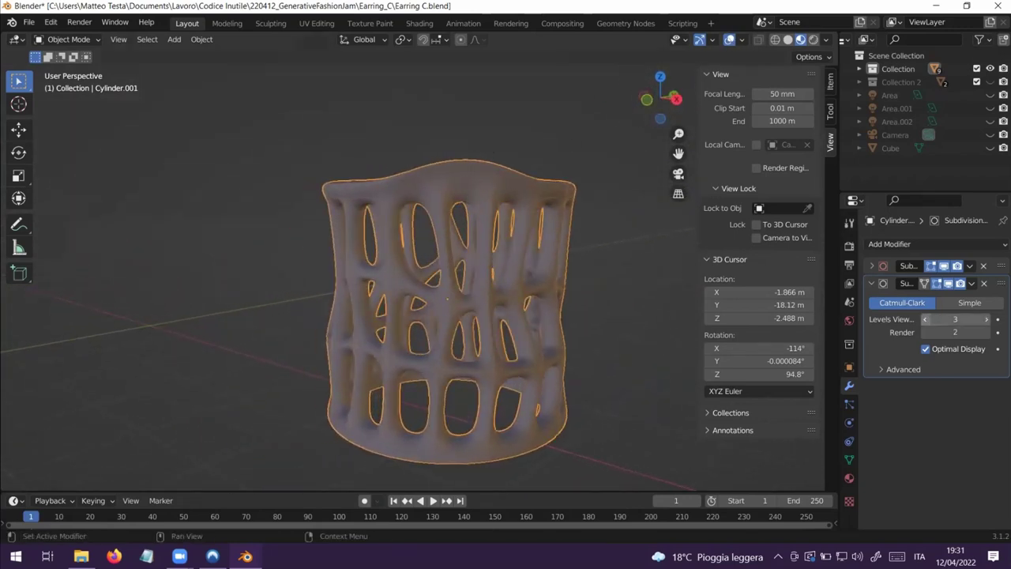
# - Compare the cylinder with the second Subdivision modifier's Optimal Display and viewport display switched off, then restore both
pyautogui.click(926, 348)
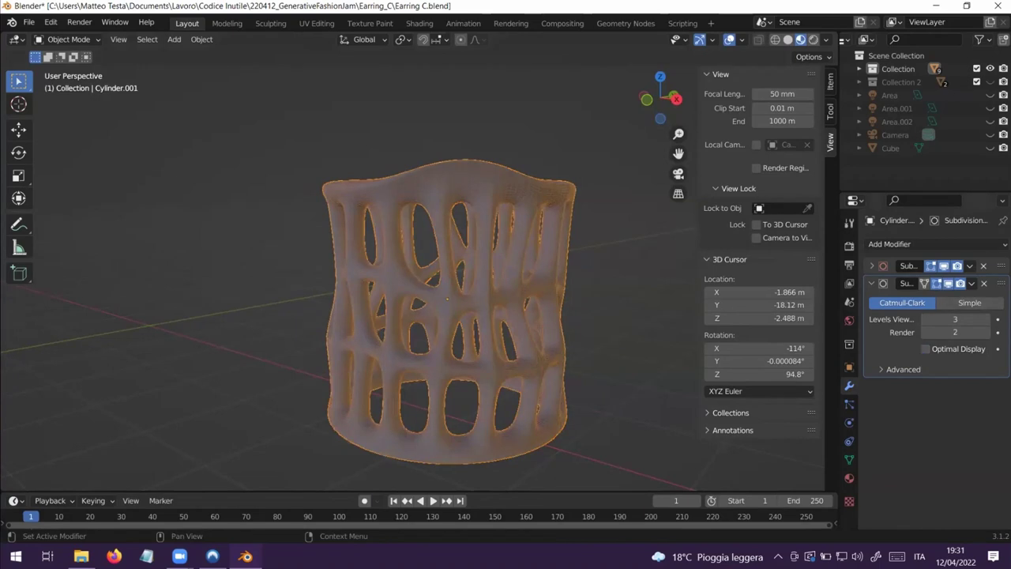
pyautogui.click(949, 283)
pyautogui.scroll(2, 449, 190)
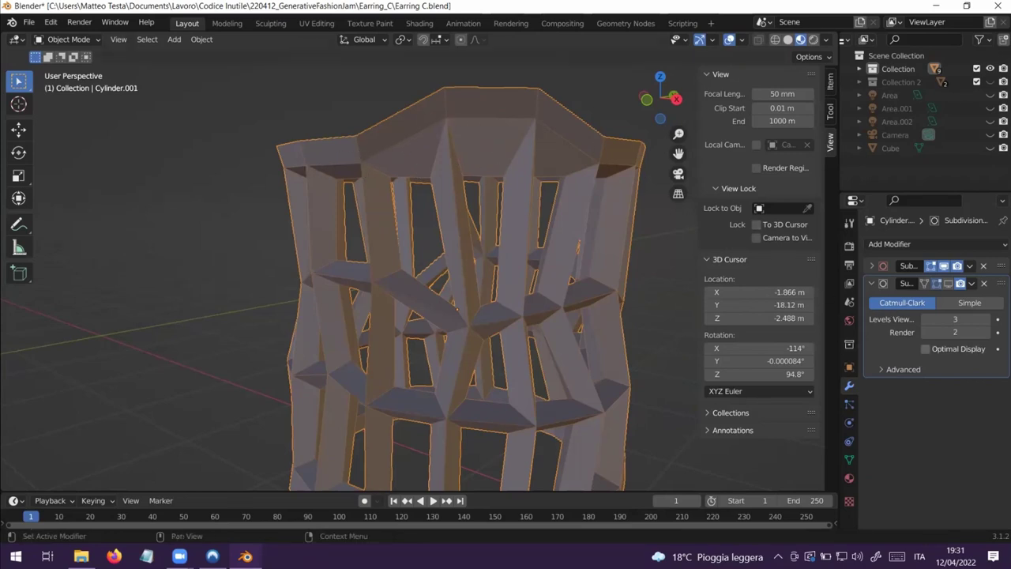
pyautogui.click(926, 349)
pyautogui.click(949, 283)
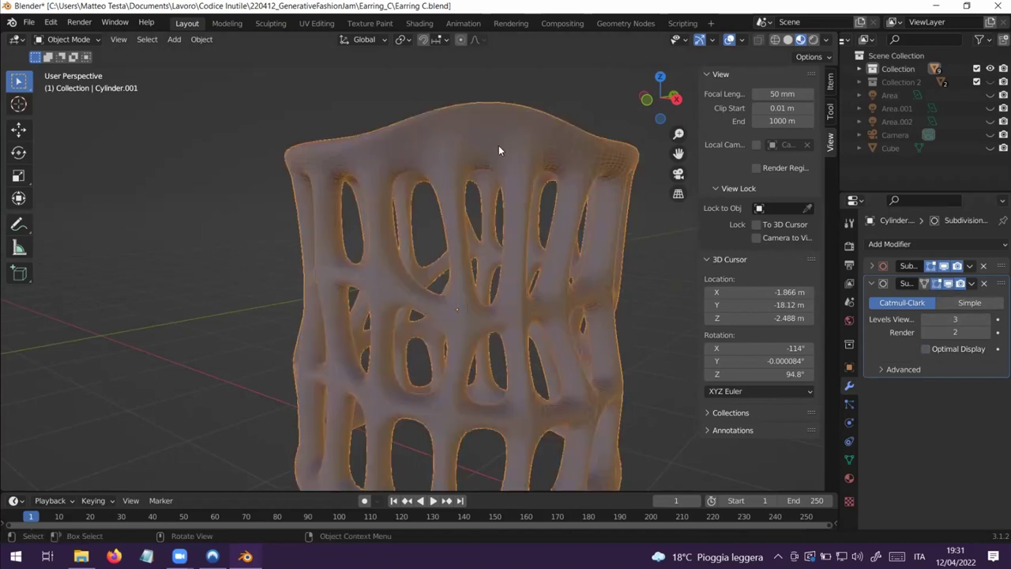
pyautogui.moveTo(486, 163); pyautogui.dragTo(566, 209, button='middle')
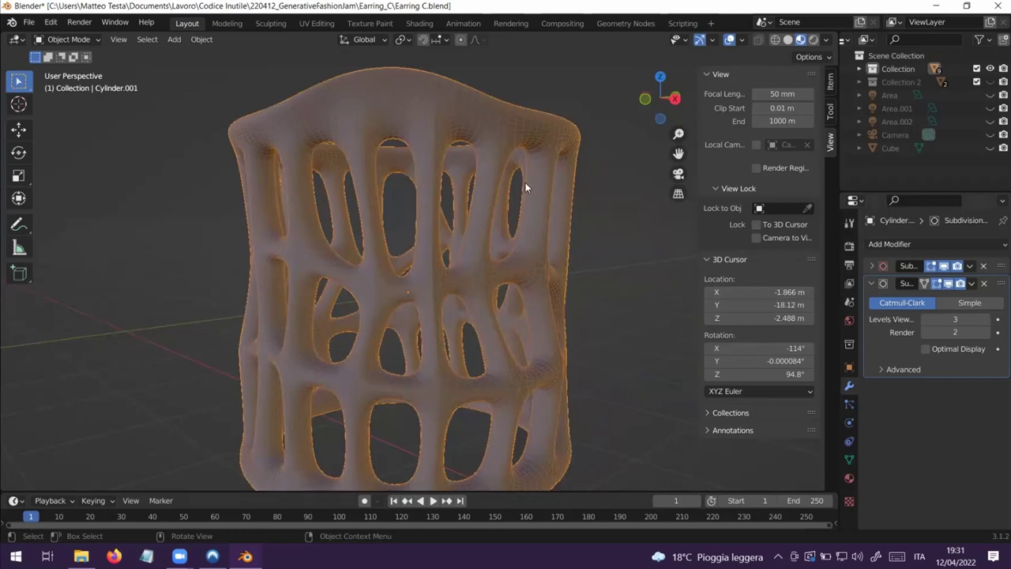
pyautogui.moveTo(483, 341); pyautogui.dragTo(463, 256, button='middle')
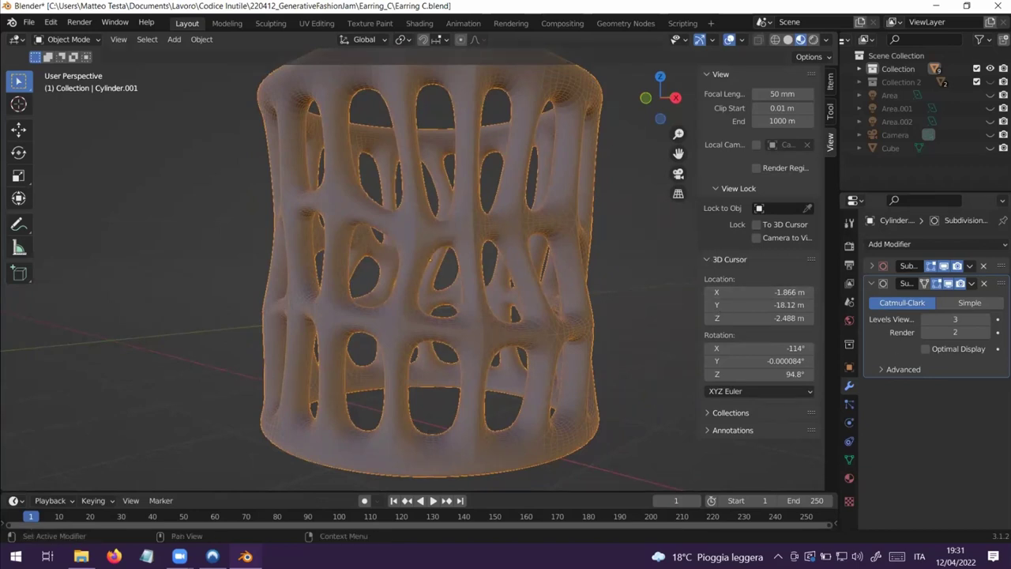
pyautogui.click(926, 349)
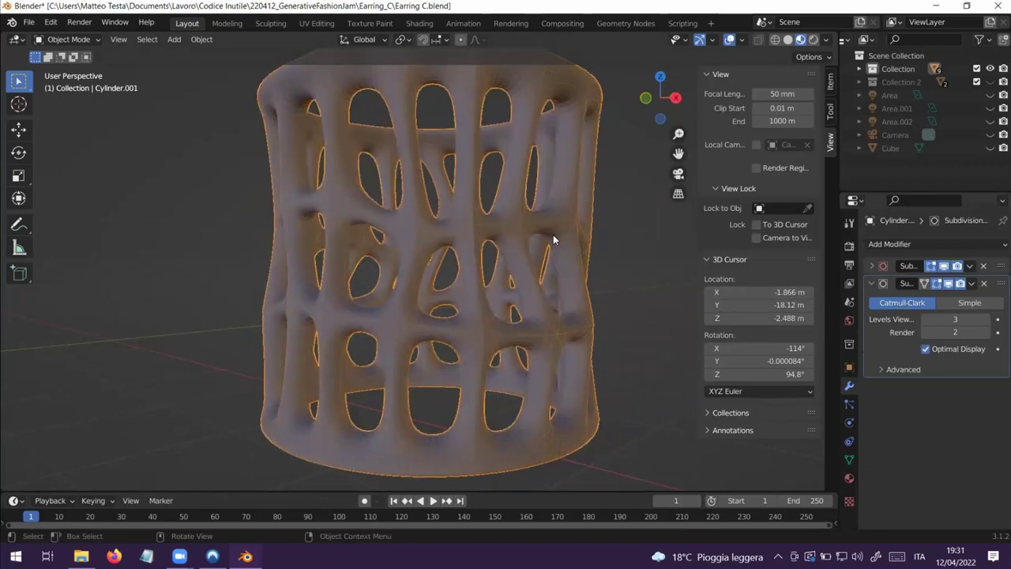
pyautogui.moveTo(553, 235); pyautogui.dragTo(537, 252, button='middle')
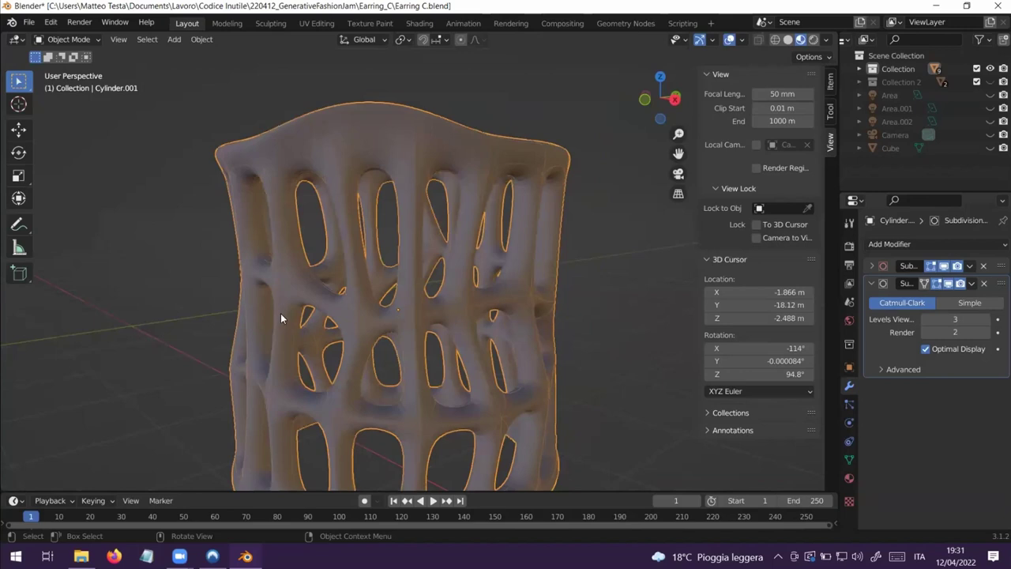
# - Switch the viewport to Solid shading, examine the two perforated earring meshes and select the rounded icosphere one
pyautogui.scroll(-5, 281, 318)
pyautogui.moveTo(313, 328); pyautogui.dragTo(423, 288, button='middle')
pyautogui.scroll(-6, 311, 324)
pyautogui.scroll(7, 369, 323)
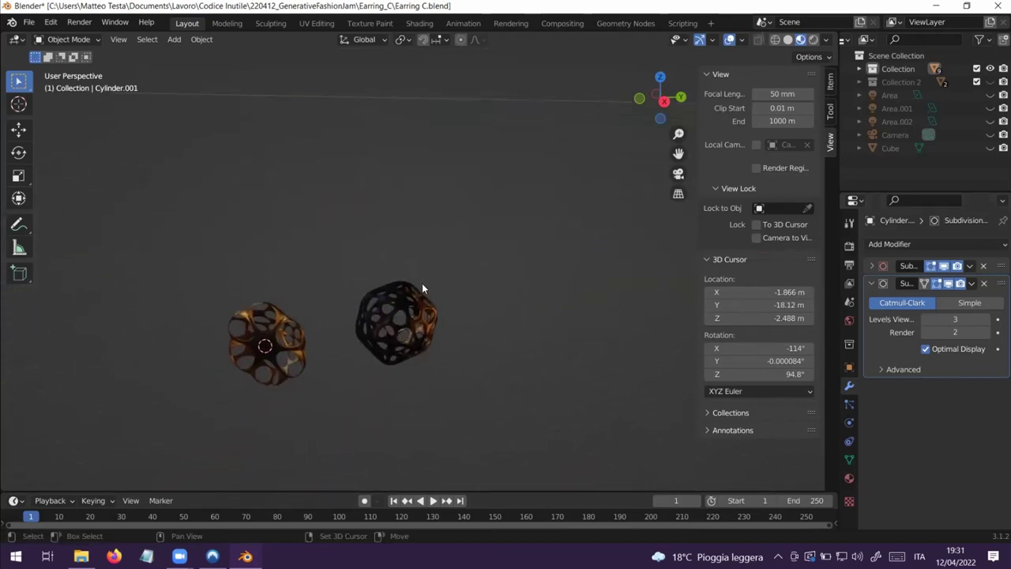
pyautogui.click(787, 41)
pyautogui.moveTo(472, 312)
pyautogui.mouseDown(button='middle')
pyautogui.moveTo(444, 302)
pyautogui.moveTo(458, 286)
pyautogui.mouseUp(button='middle')
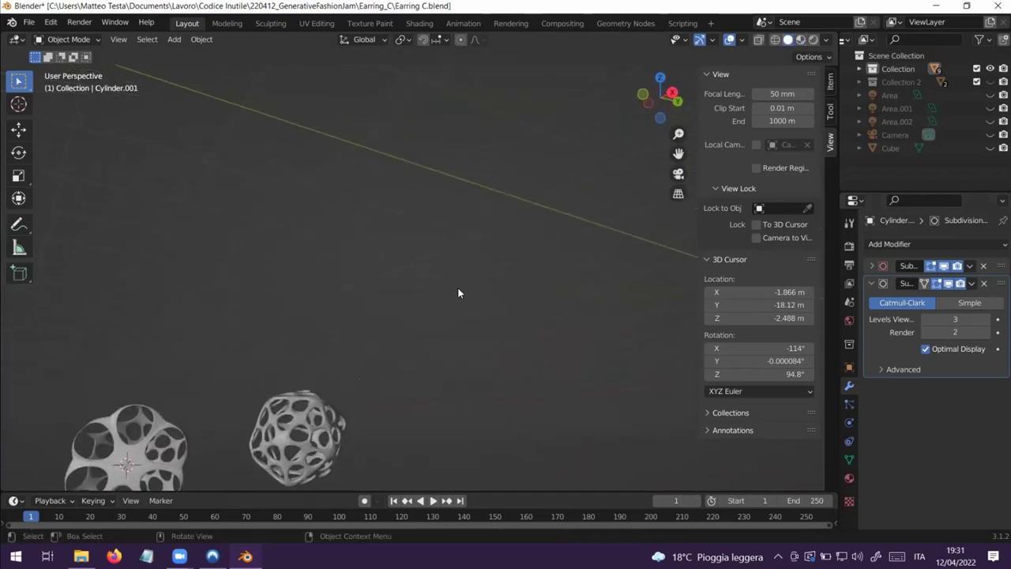
pyautogui.keyDown('shift'); pyautogui.moveTo(320, 392); pyautogui.dragTo(610, 185, button='middle'); pyautogui.keyUp('shift')
pyautogui.scroll(4, 520, 293)
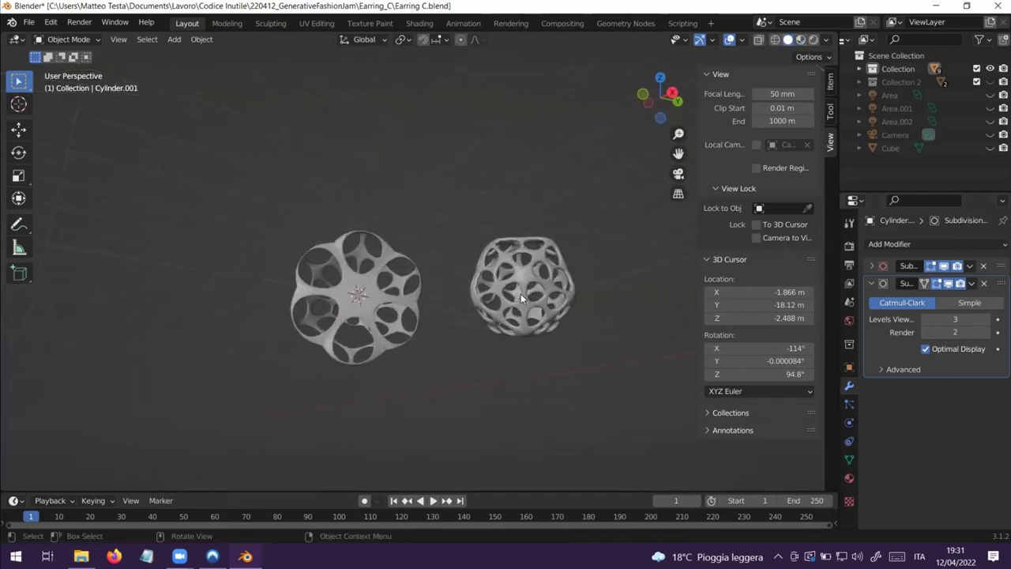
pyautogui.moveTo(529, 287); pyautogui.dragTo(530, 257, button='middle')
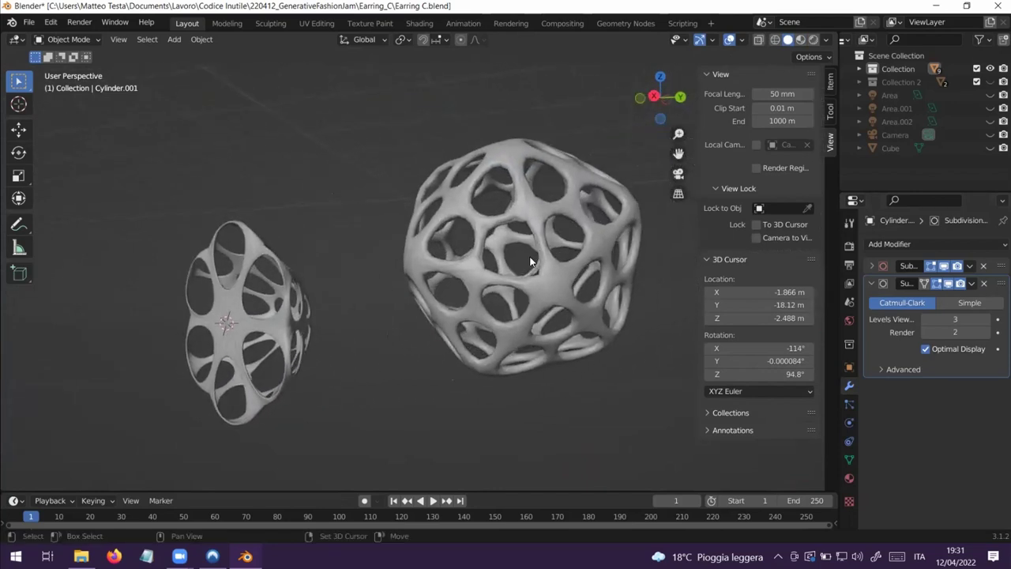
pyautogui.click(536, 208)
pyautogui.scroll(-4, 534, 237)
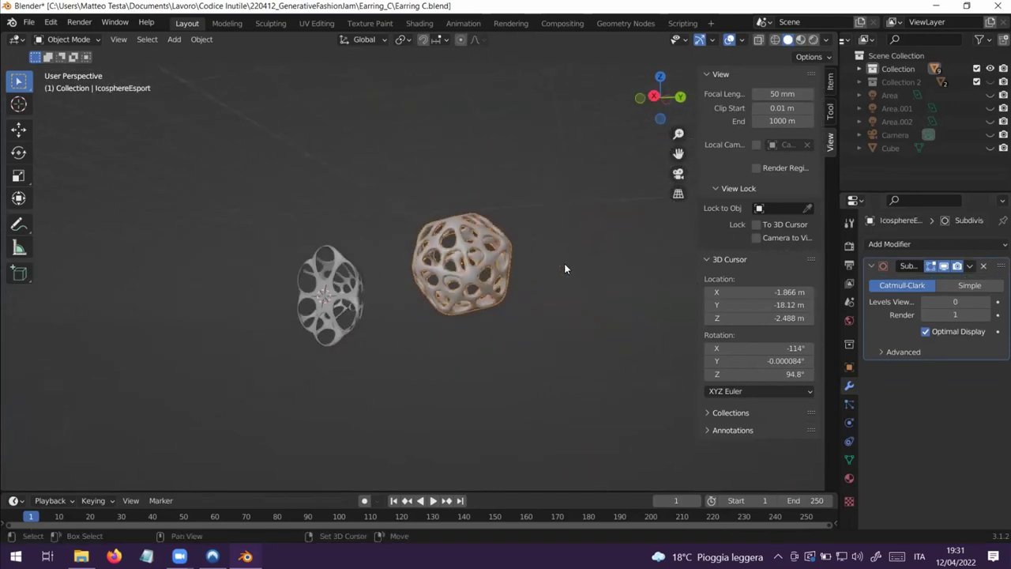
# - Place the 3D cursor beside the icosphere earring and add an ico sphere with 2 subdivisions and a 1 m radius
pyautogui.keyDown('shift'); pyautogui.moveTo(564, 268); pyautogui.dragTo(465, 287, button='middle'); pyautogui.keyUp('shift')
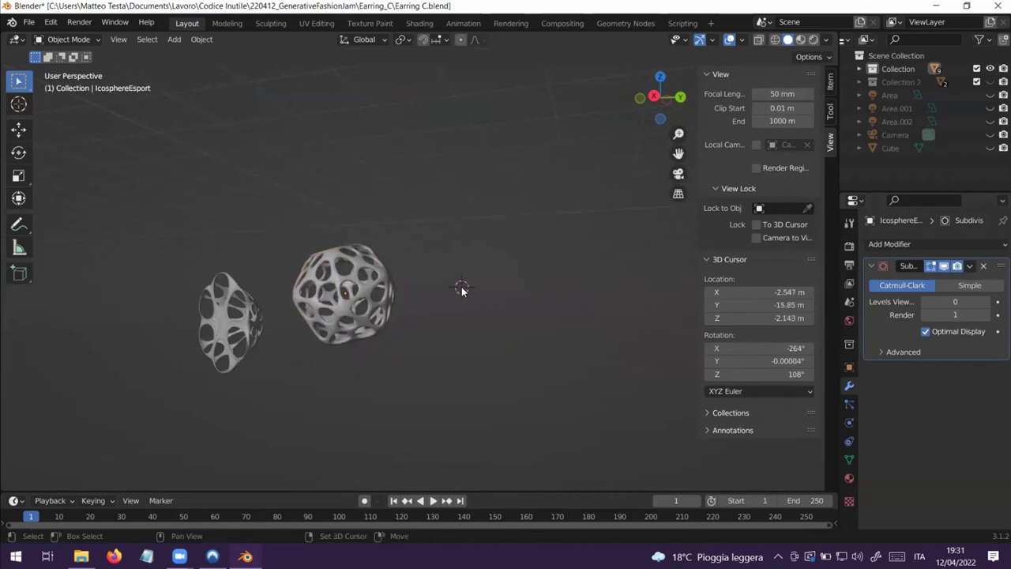
pyautogui.hotkey('shift', 'a')
pyautogui.moveTo(474, 275)
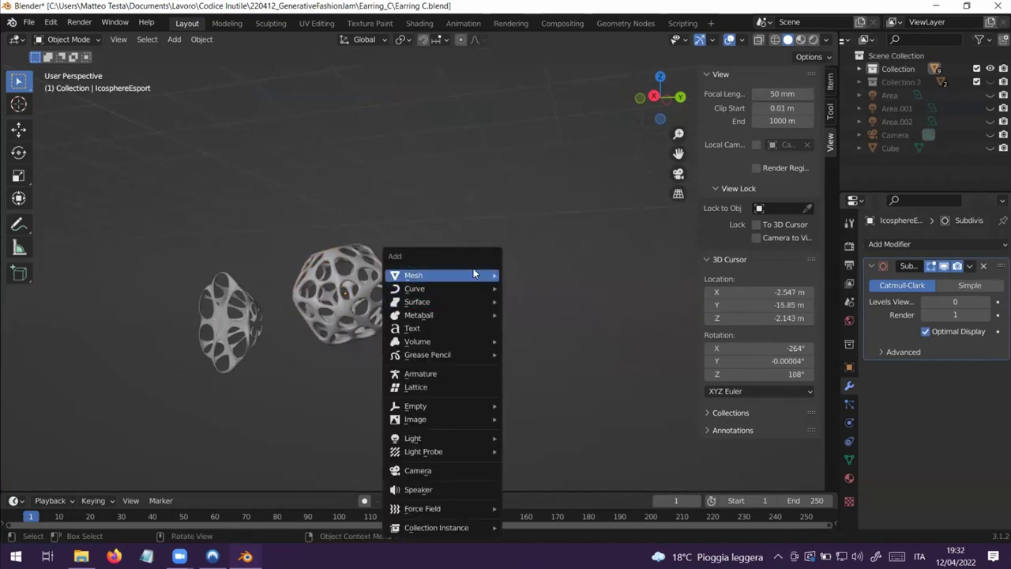
pyautogui.click(545, 332)
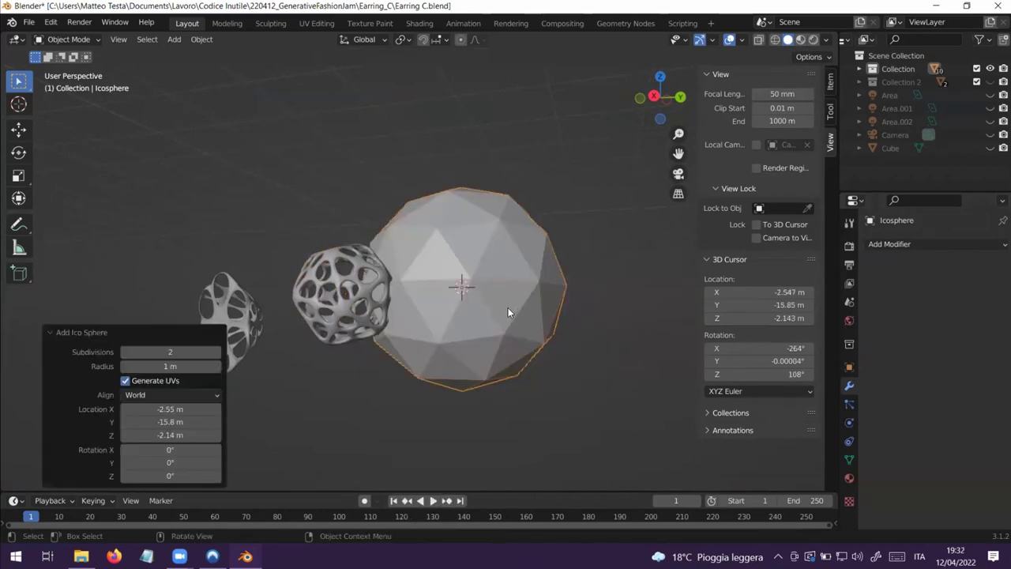
# - Move the new ico sphere clear of the icosphere earring, rotate it about -76.4° and inspect its triangular faces
pyautogui.moveTo(506, 304); pyautogui.dragTo(558, 294)
pyautogui.press('r')
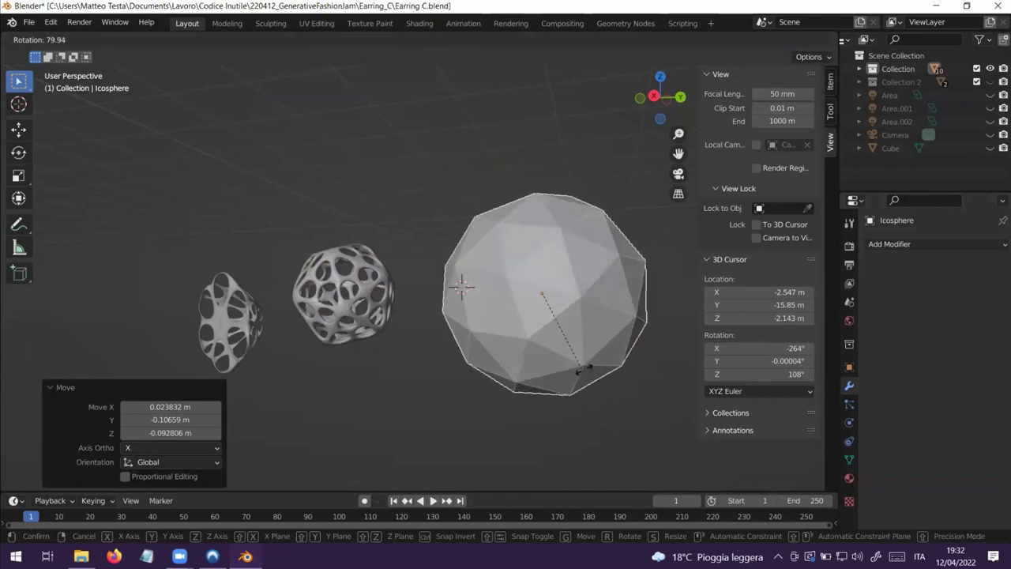
pyautogui.click(528, 185)
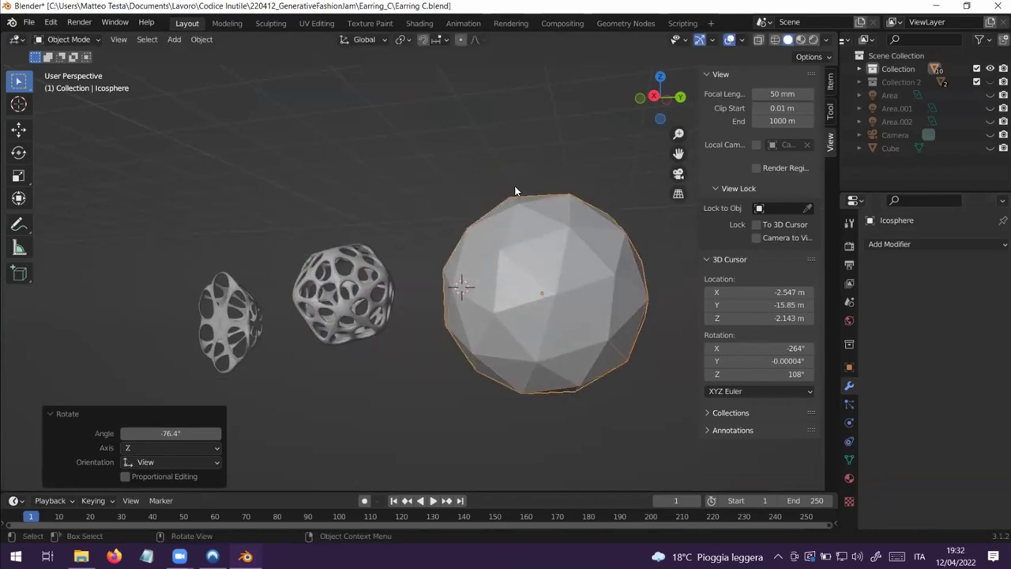
pyautogui.moveTo(506, 219); pyautogui.dragTo(566, 352, button='middle')
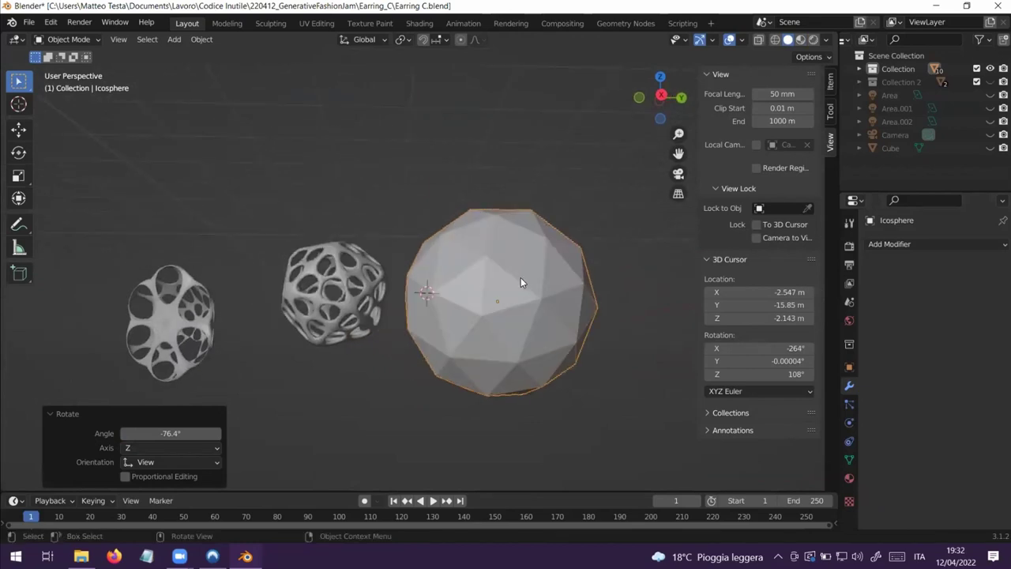
pyautogui.scroll(2, 432, 272)
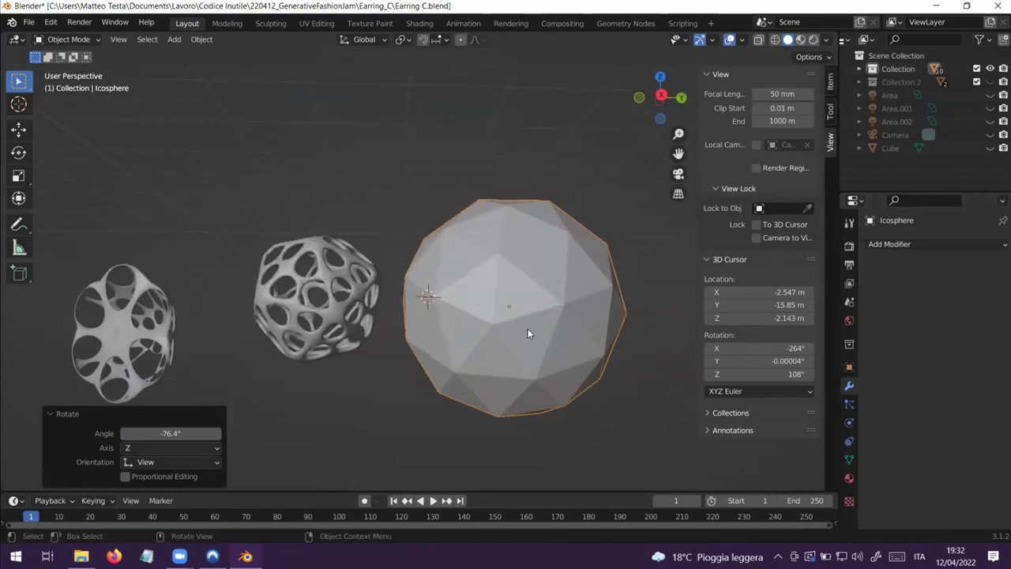
pyautogui.moveTo(487, 267); pyautogui.dragTo(397, 311, button='middle')
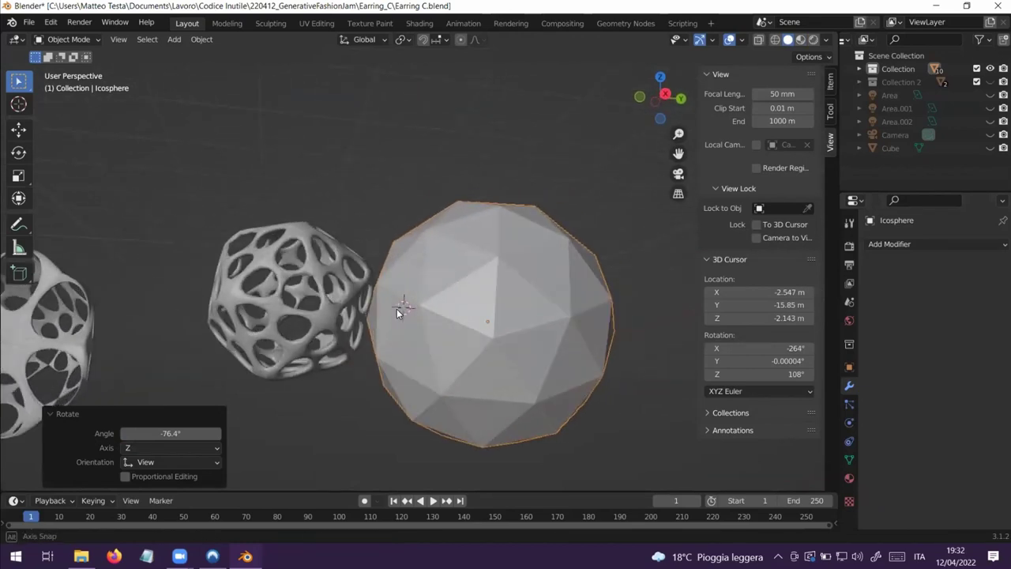
# - Delete the demonstration ico sphere and select the perforated icosphere earring
pyautogui.press('Delete')
pyautogui.moveTo(290, 285); pyautogui.dragTo(297, 258, button='middle')
pyautogui.click(298, 261)
pyautogui.moveTo(299, 294); pyautogui.dragTo(362, 311, button='middle')
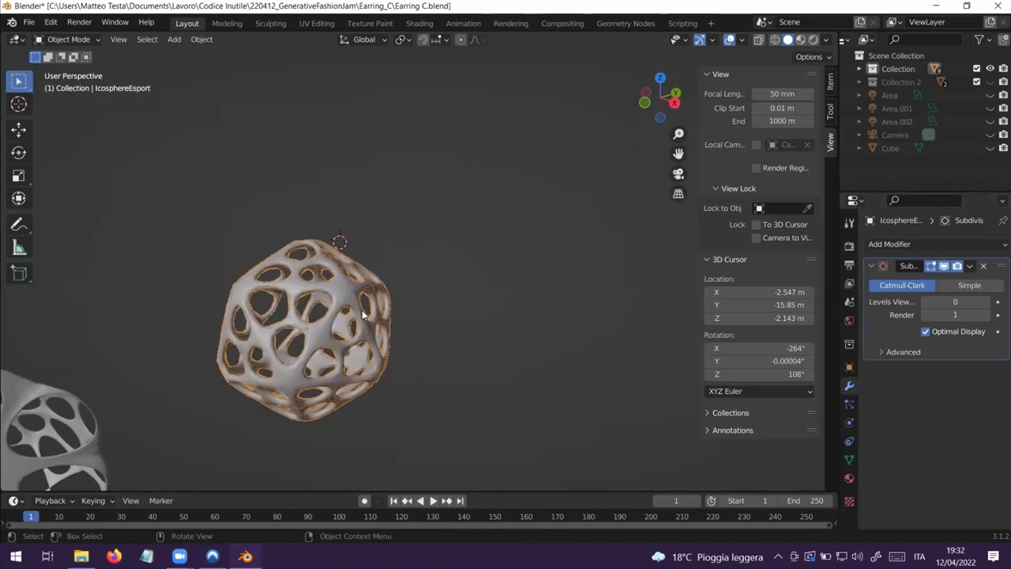
# - Split the 3D viewport vertically and turn the new area into a Geometry Node Editor
pyautogui.moveTo(4, 37); pyautogui.dragTo(346, 158)
pyautogui.click(15, 40)
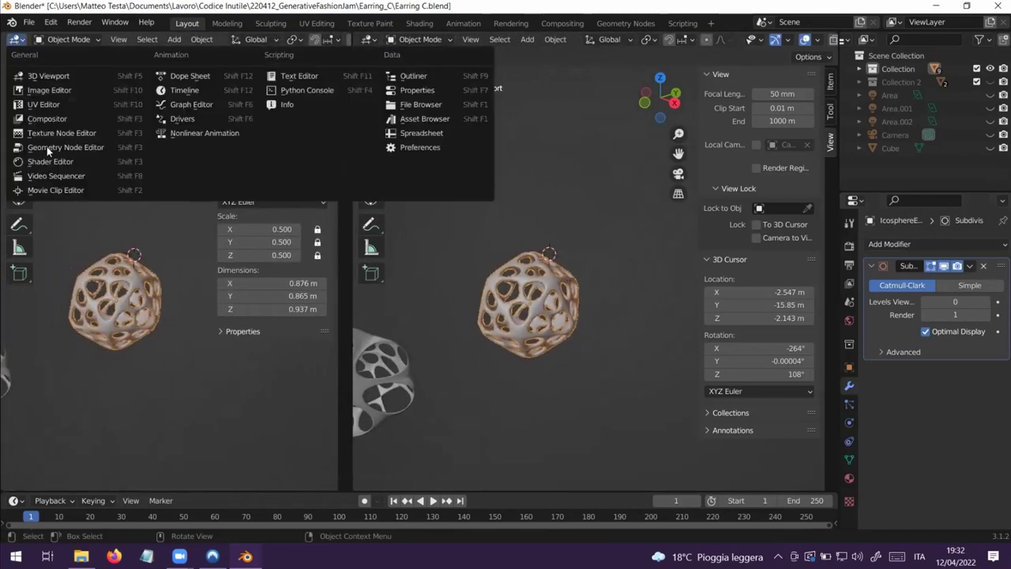
pyautogui.click(42, 146)
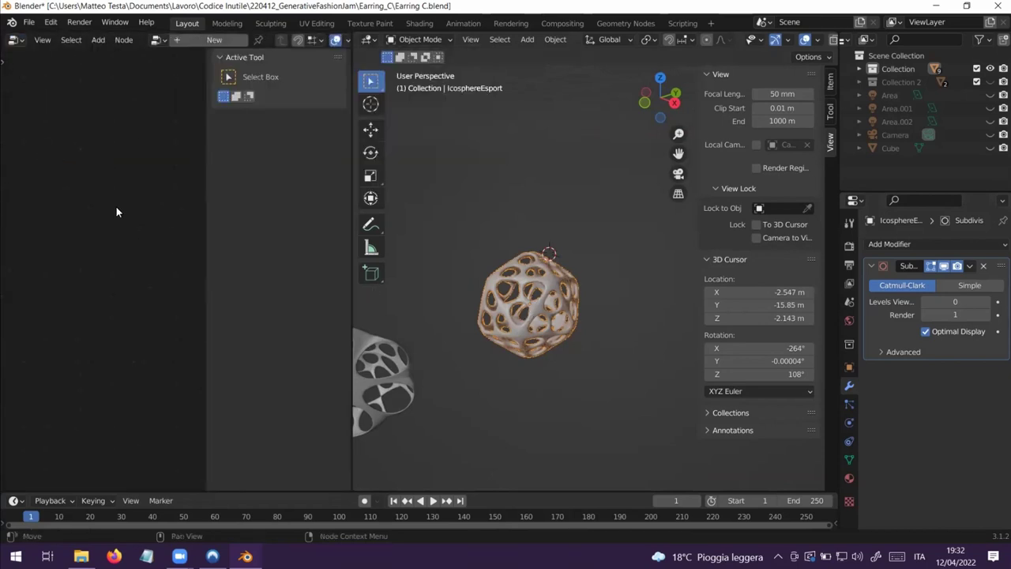
pyautogui.moveTo(573, 267); pyautogui.dragTo(680, 247, button='middle')
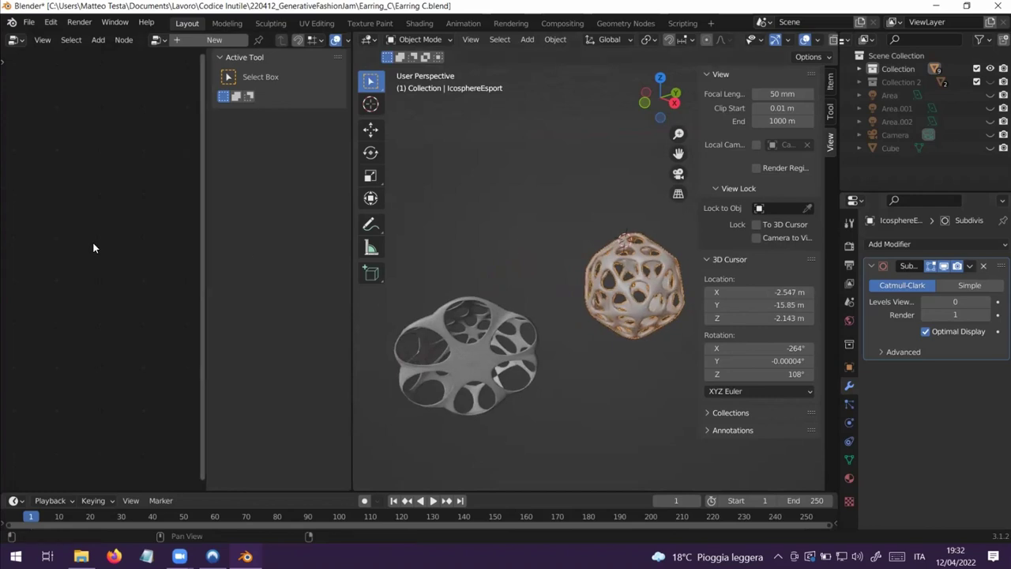
# - In the main collection, hide IcosphereEsport, unhide Icosphere.001 and select that icosphere in the viewport
pyautogui.click(861, 68)
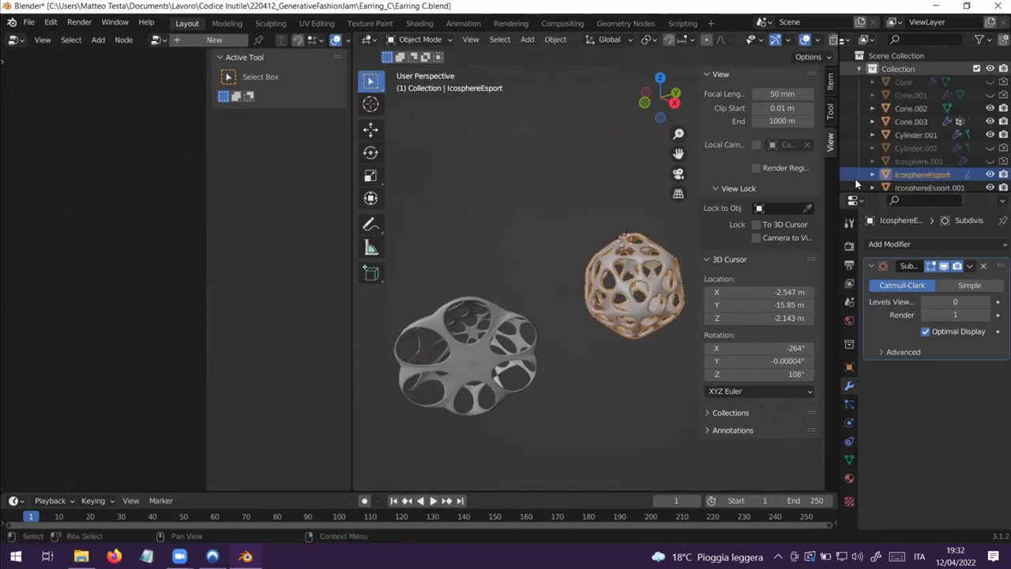
pyautogui.click(990, 174)
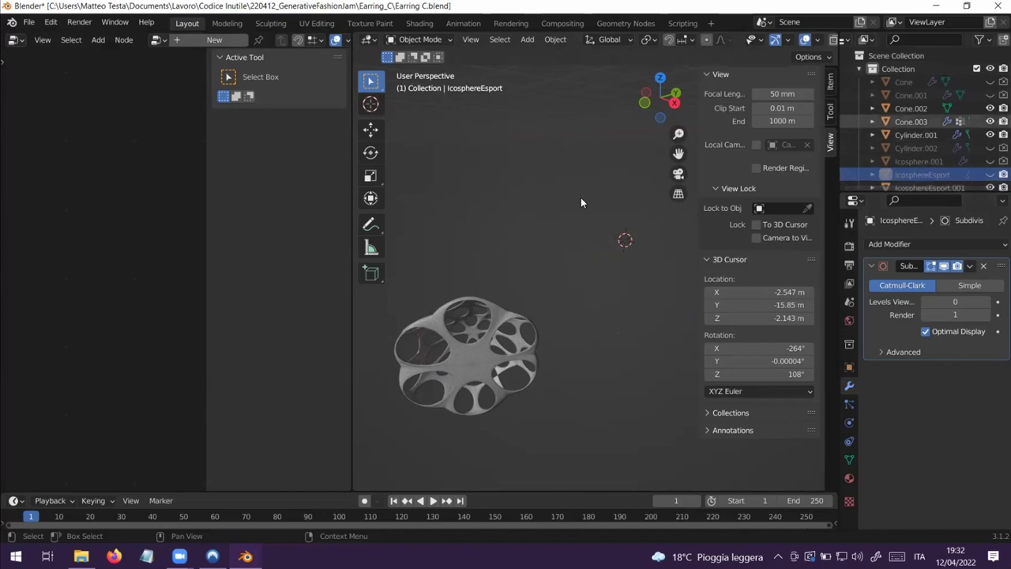
pyautogui.scroll(-5, 547, 271)
pyautogui.scroll(-4, 548, 275)
pyautogui.keyDown('shift'); pyautogui.moveTo(607, 294); pyautogui.dragTo(486, 297, button='middle'); pyautogui.keyUp('shift')
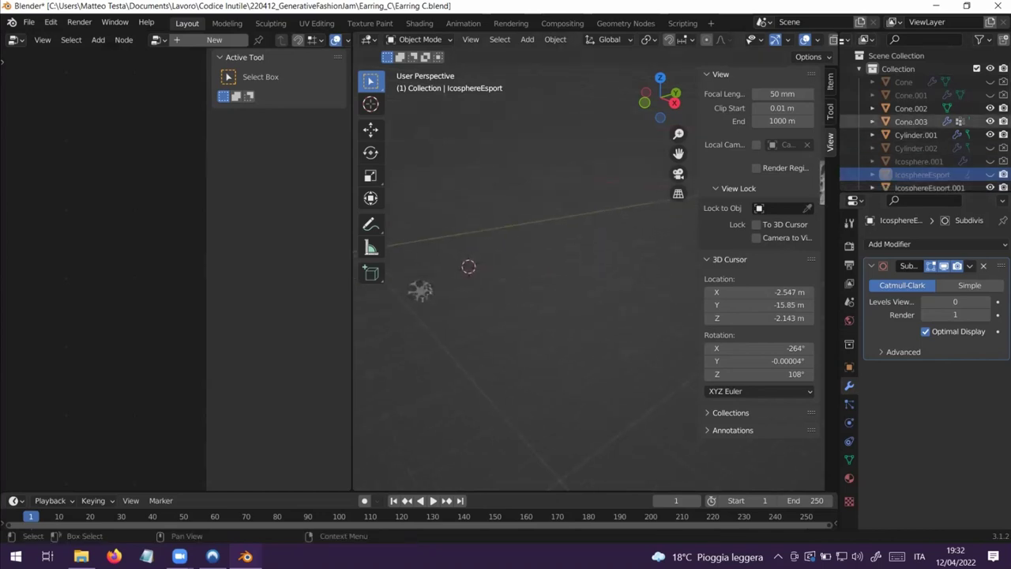
pyautogui.click(990, 82)
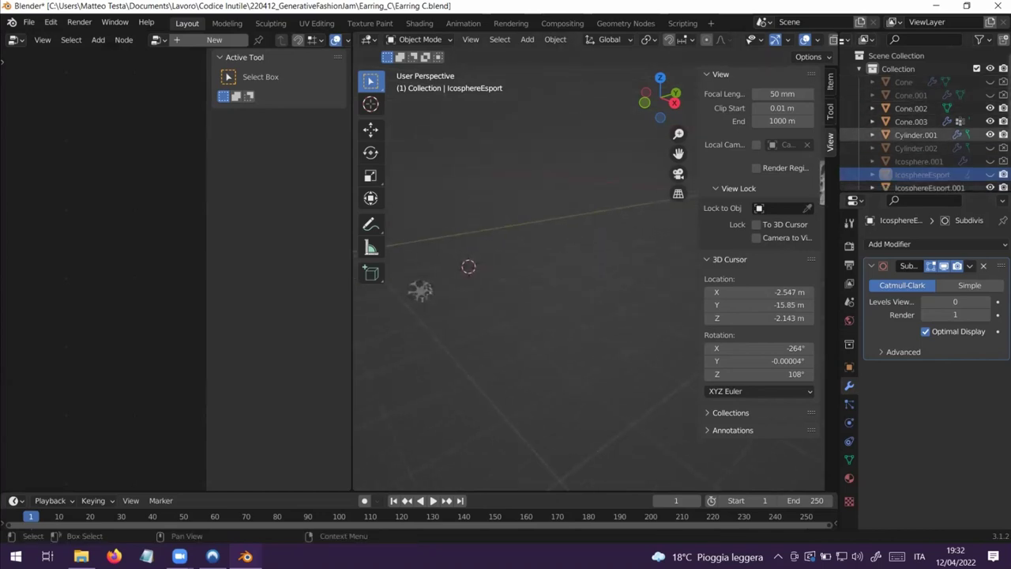
pyautogui.click(990, 162)
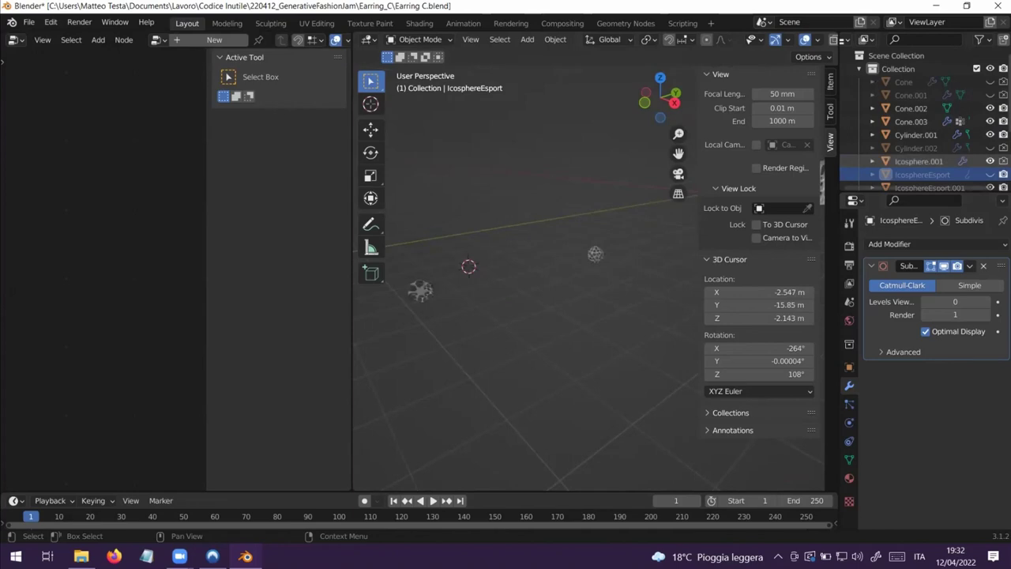
pyautogui.click(594, 254)
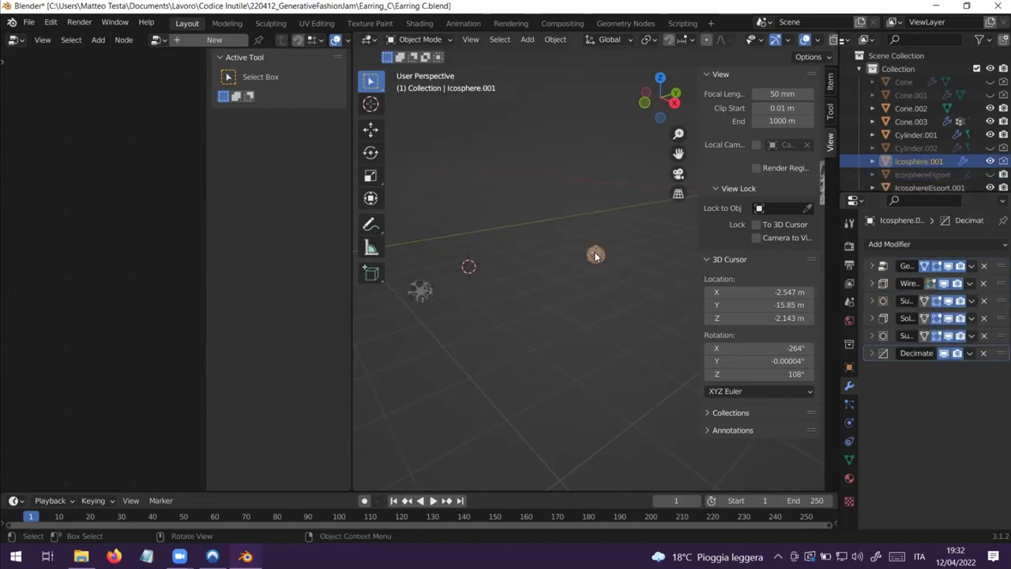
# - Try to load an existing node group for the icosphere, then widen the node editor and collapse the main collection
pyautogui.click(159, 40)
pyautogui.click(173, 72)
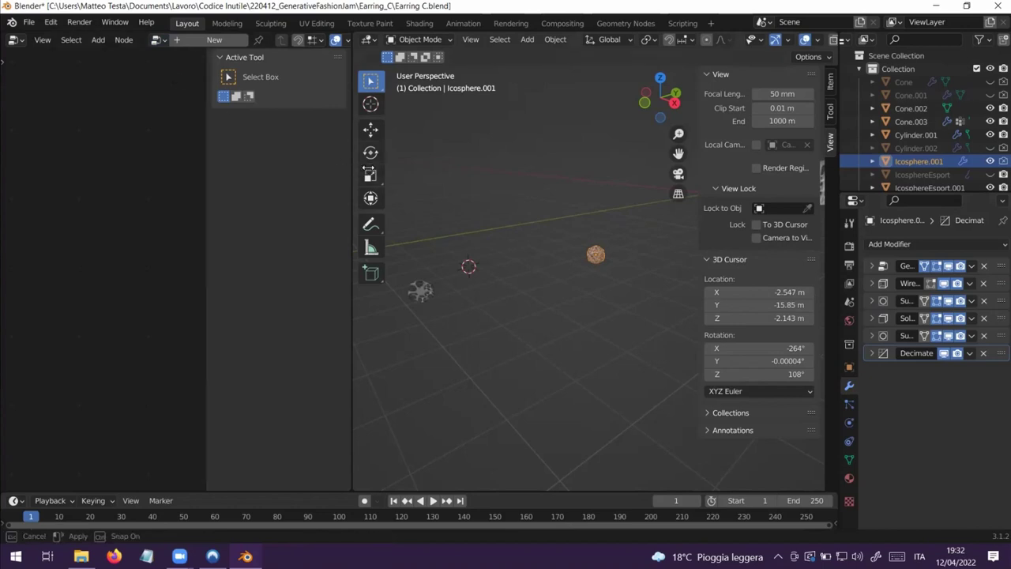
pyautogui.moveTo(350, 168); pyautogui.dragTo(435, 169)
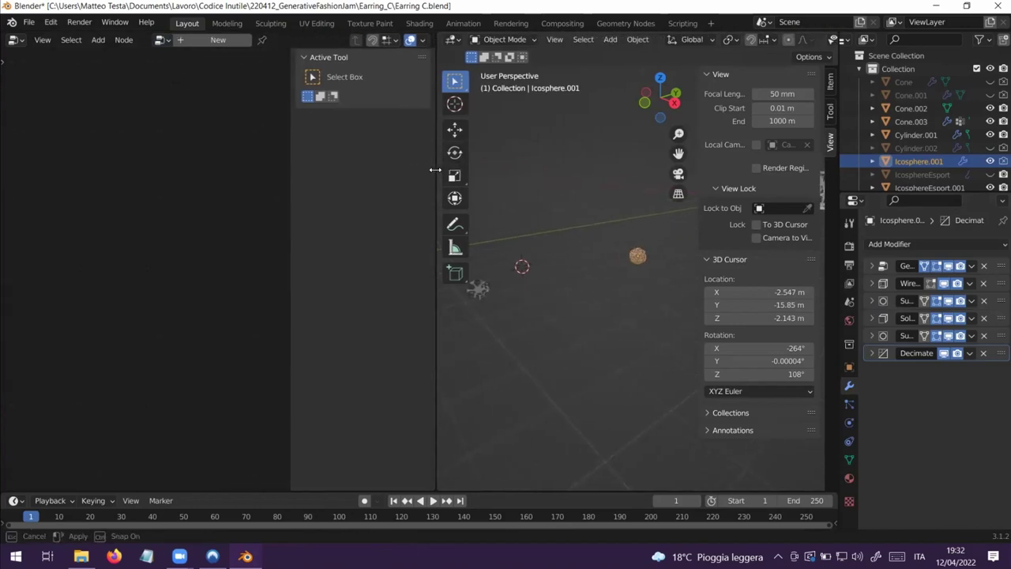
pyautogui.click(858, 70)
pyautogui.moveTo(645, 272); pyautogui.dragTo(589, 272, button='middle')
pyautogui.scroll(4, 562, 282)
pyautogui.moveTo(523, 279); pyautogui.dragTo(575, 318, button='middle')
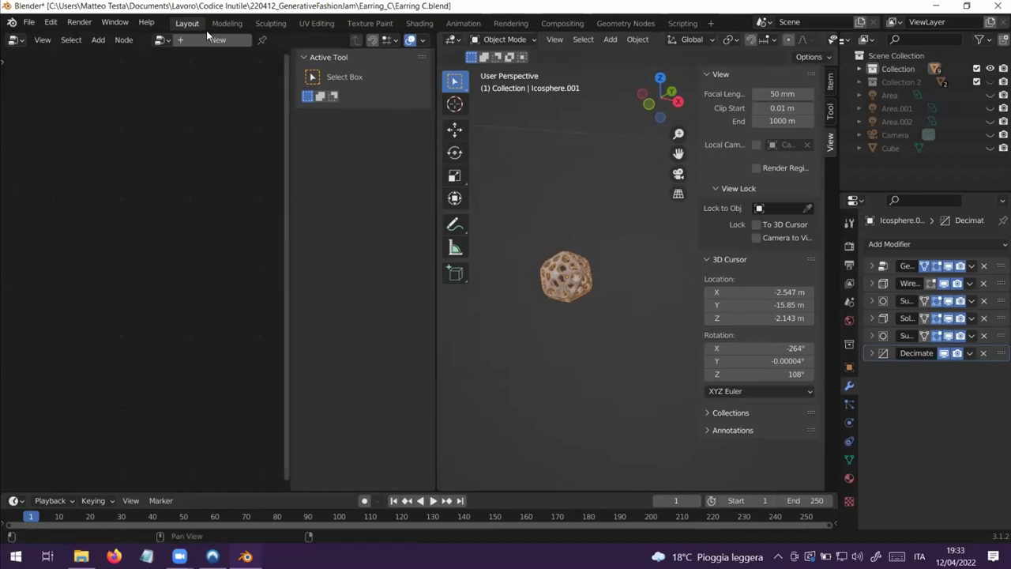
# - Try to load the Geometry Nodes.002 node group into the node editor for the selected icosphere
pyautogui.click(163, 41)
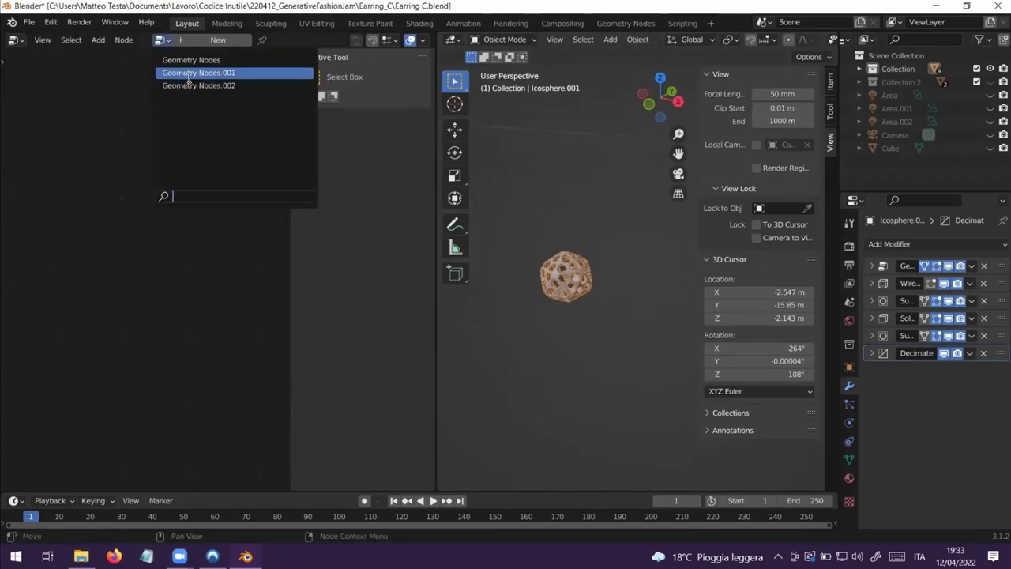
pyautogui.click(164, 42)
pyautogui.click(174, 83)
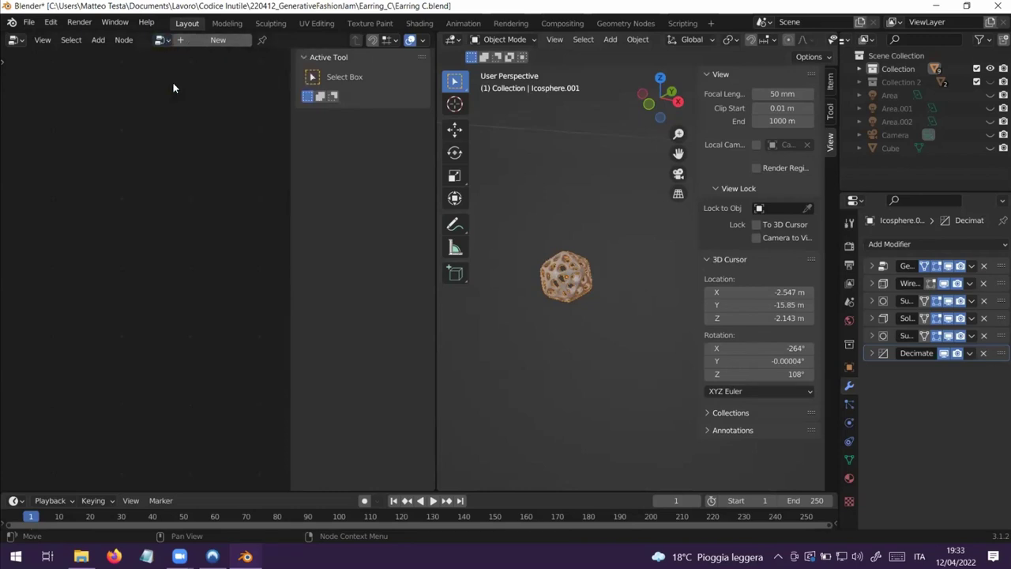
pyautogui.click(166, 40)
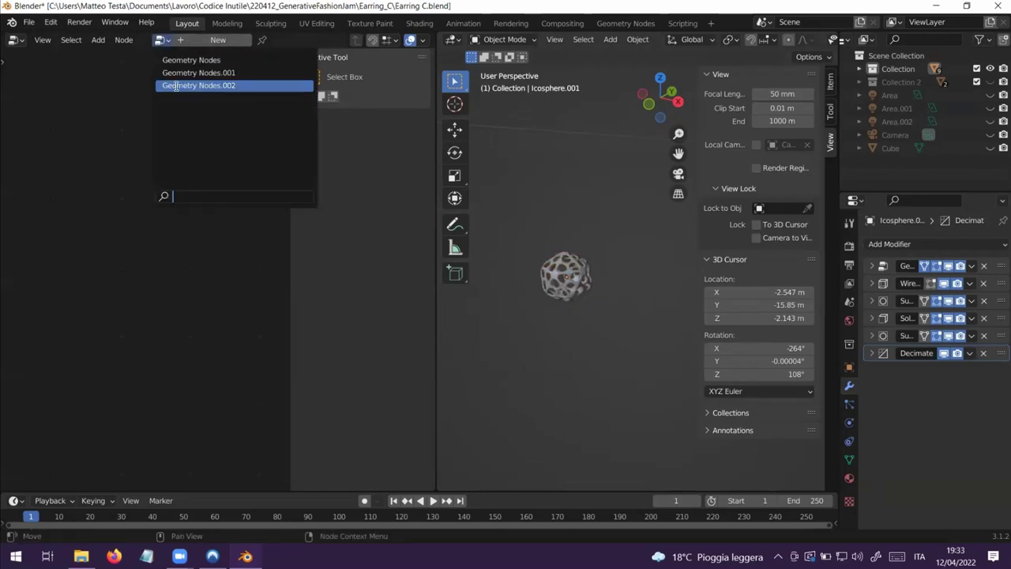
pyautogui.click(176, 87)
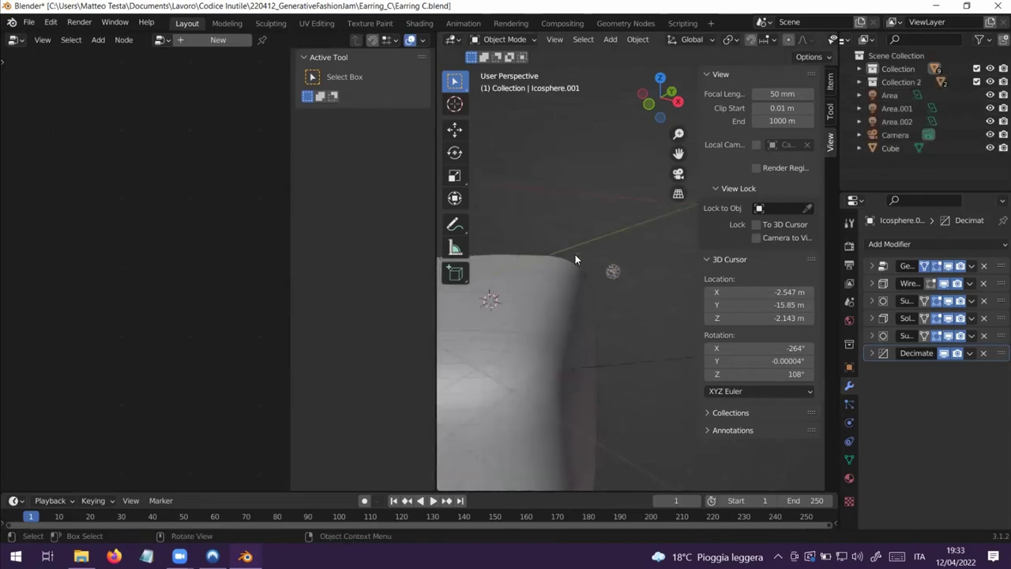
# - Reveal all hidden scene objects, look around the curved backdrop and select the perforated icosphere Icosphere.001 behind it
pyautogui.click(593, 301)
pyautogui.moveTo(597, 309); pyautogui.dragTo(599, 48, button='middle')
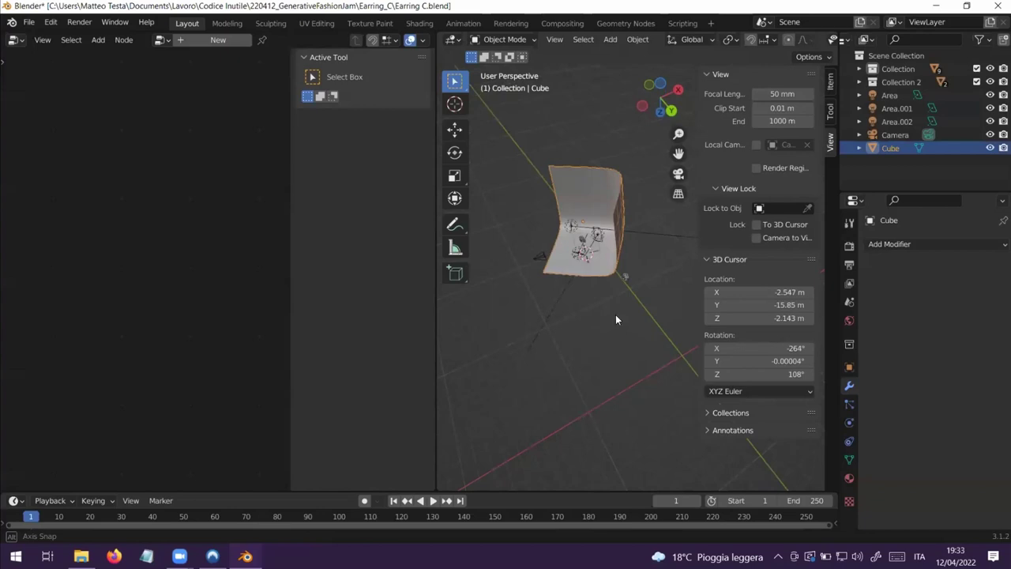
pyautogui.moveTo(616, 314); pyautogui.dragTo(474, 328, button='middle')
pyautogui.scroll(3, 553, 308)
pyautogui.scroll(3, 500, 318)
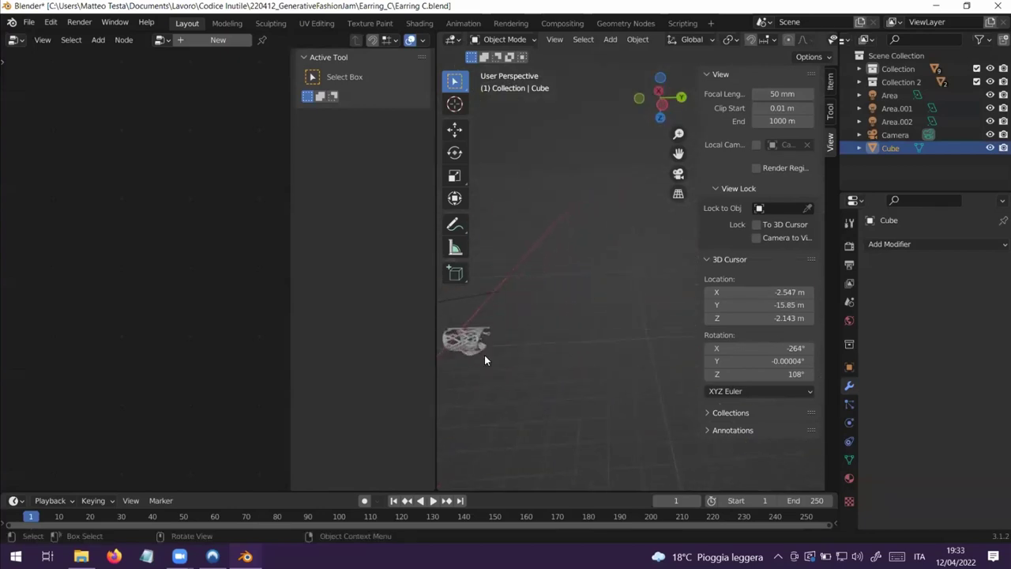
pyautogui.moveTo(473, 380); pyautogui.dragTo(824, 418, button='middle')
pyautogui.keyDown('shift'); pyautogui.moveTo(611, 377); pyautogui.dragTo(690, 418, button='middle'); pyautogui.keyUp('shift')
pyautogui.keyDown('shift'); pyautogui.moveTo(565, 371); pyautogui.dragTo(644, 403, button='middle'); pyautogui.keyUp('shift')
pyautogui.scroll(1, 495, 295)
pyautogui.moveTo(493, 297); pyautogui.dragTo(529, 356, button='middle')
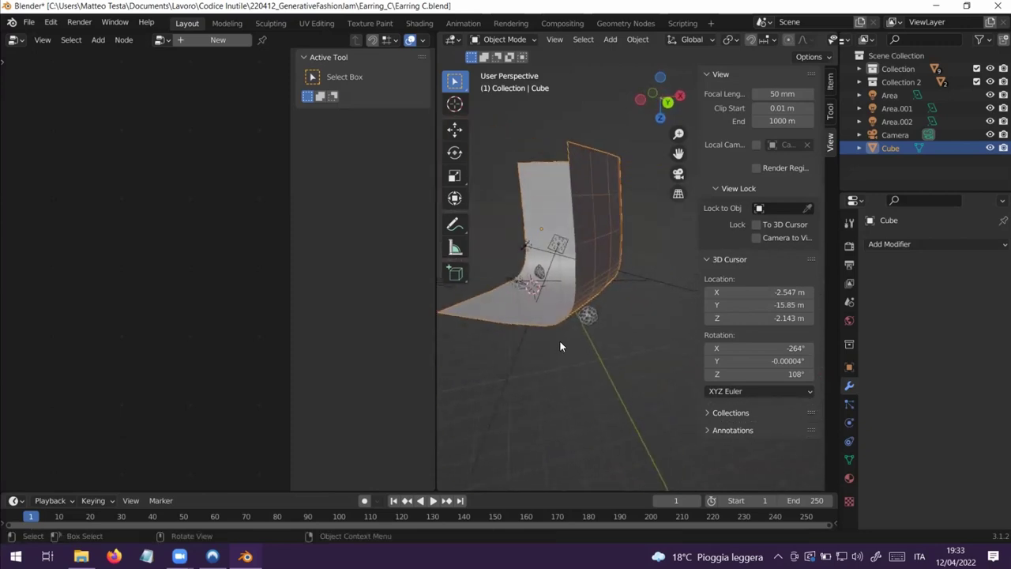
pyautogui.click(587, 314)
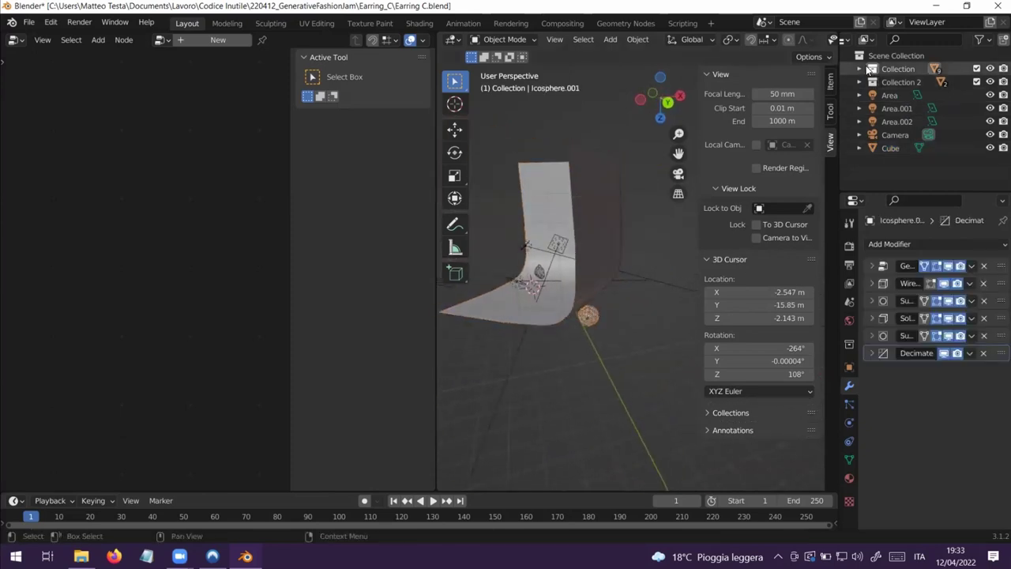
# - Select the woven cylinder mesh Cylinder.004 to show its geometry node tree and lock the view to that object
pyautogui.moveTo(642, 319); pyautogui.dragTo(684, 347, button='middle')
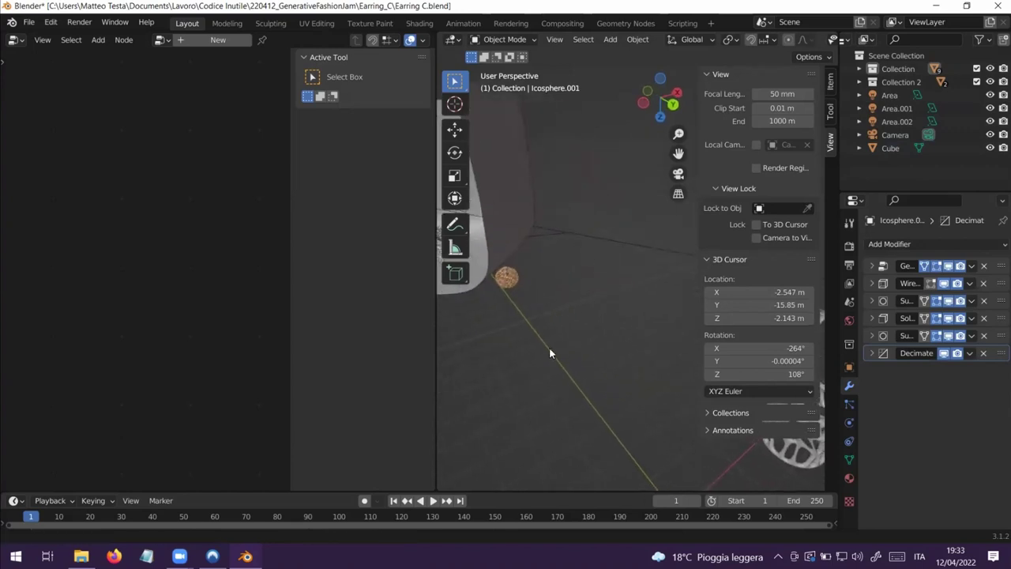
pyautogui.moveTo(565, 340); pyautogui.dragTo(678, 356, button='middle')
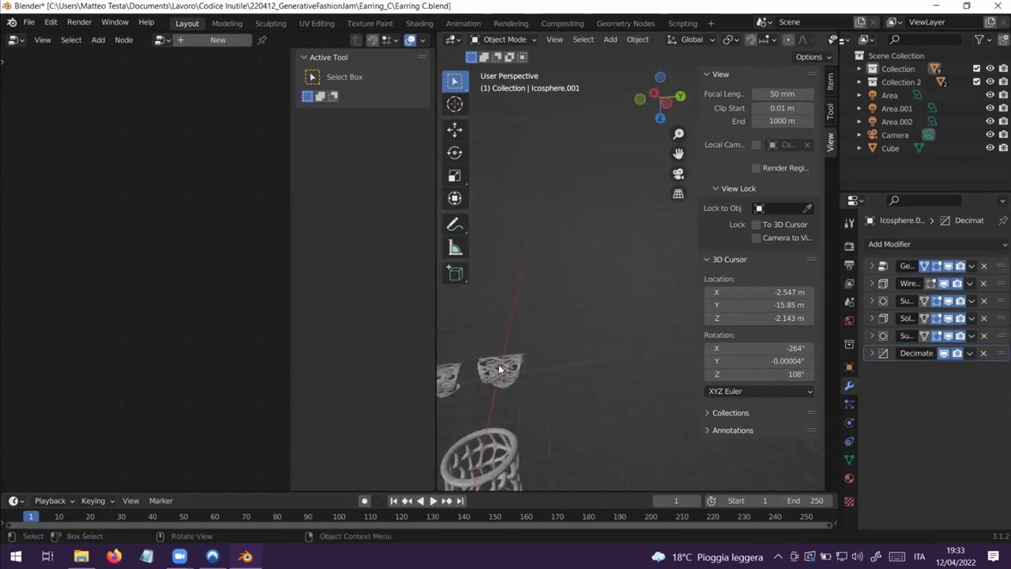
pyautogui.click(499, 378)
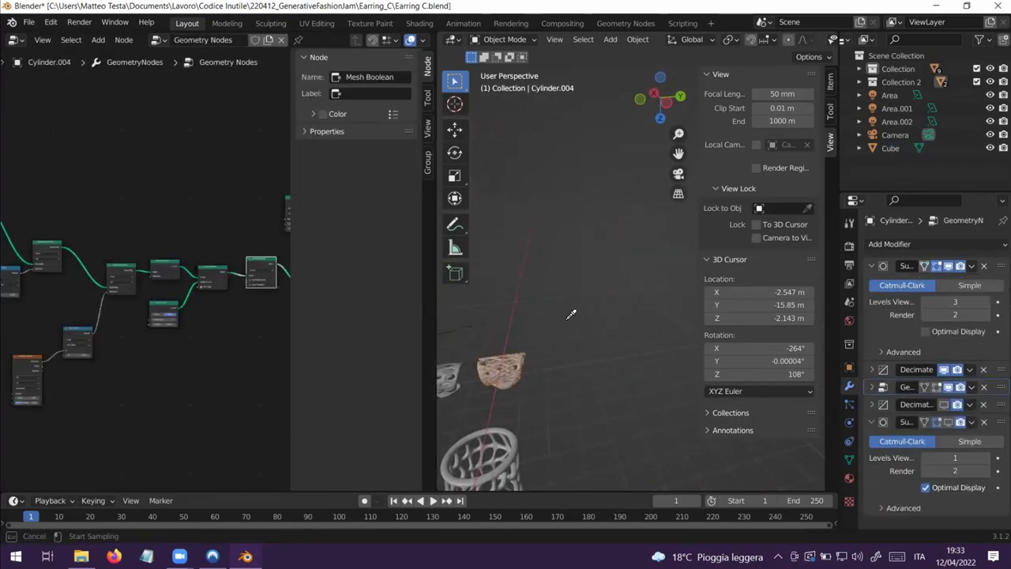
pyautogui.click(500, 369)
pyautogui.scroll(-8, 565, 329)
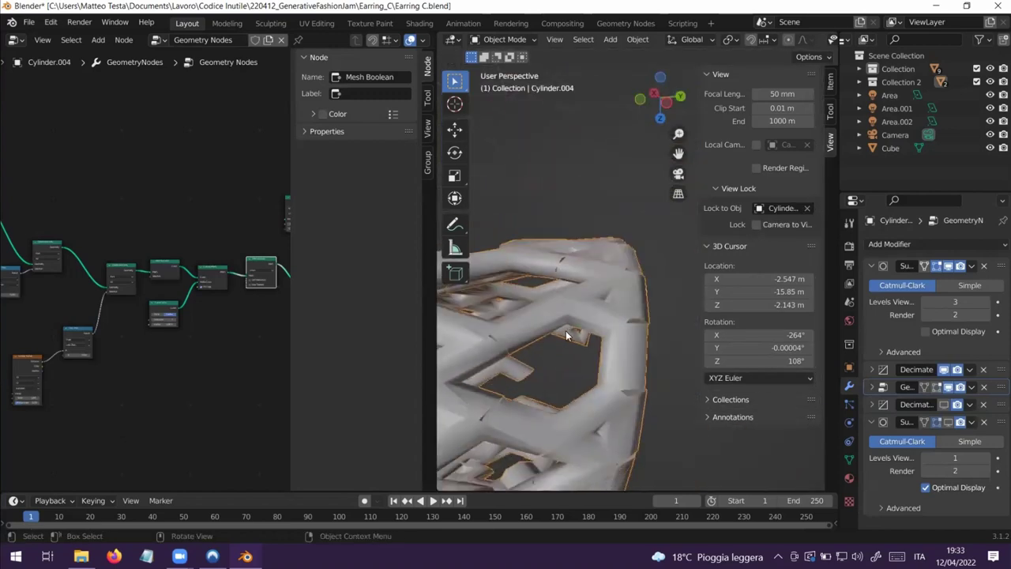
# - Examine the woven cylinder mesh from several sides along with the overall layout of its geometry node tree
pyautogui.moveTo(543, 384); pyautogui.dragTo(490, 375, button='middle')
pyautogui.scroll(-4, 597, 358)
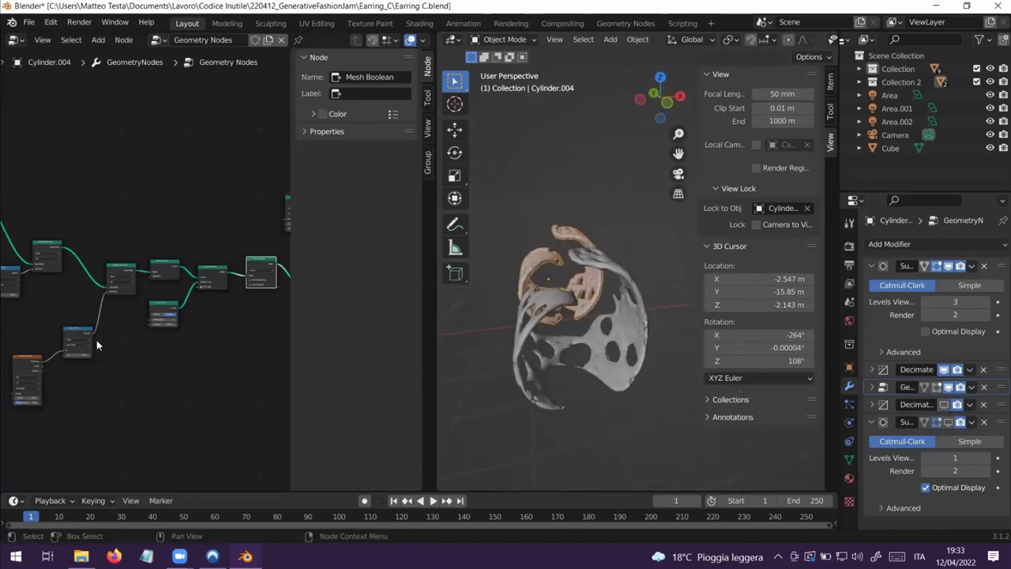
pyautogui.scroll(-2, 118, 341)
pyautogui.scroll(-2, 155, 342)
pyautogui.moveTo(562, 391); pyautogui.dragTo(636, 279, button='middle')
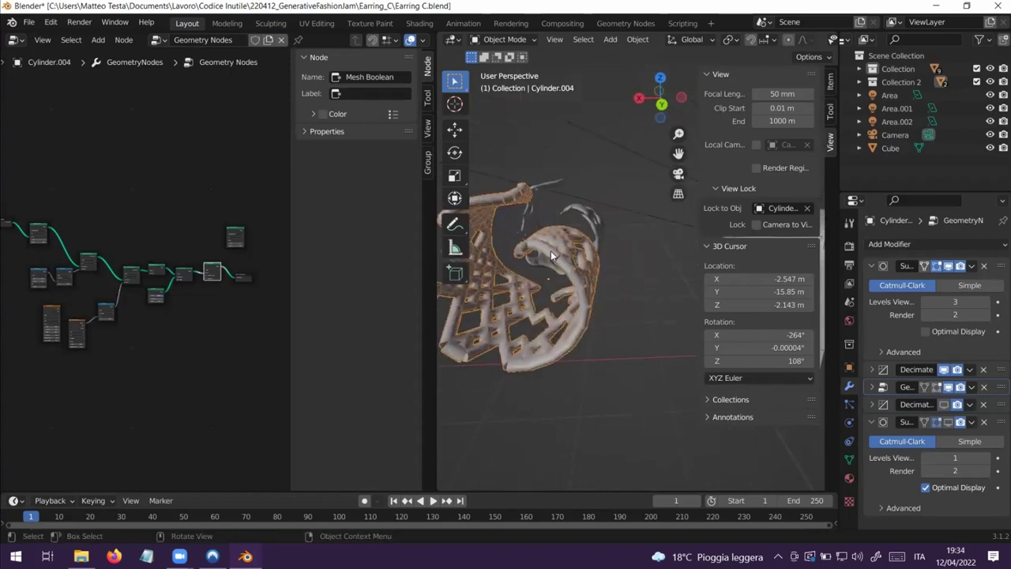
pyautogui.moveTo(579, 250); pyautogui.dragTo(523, 223, button='middle')
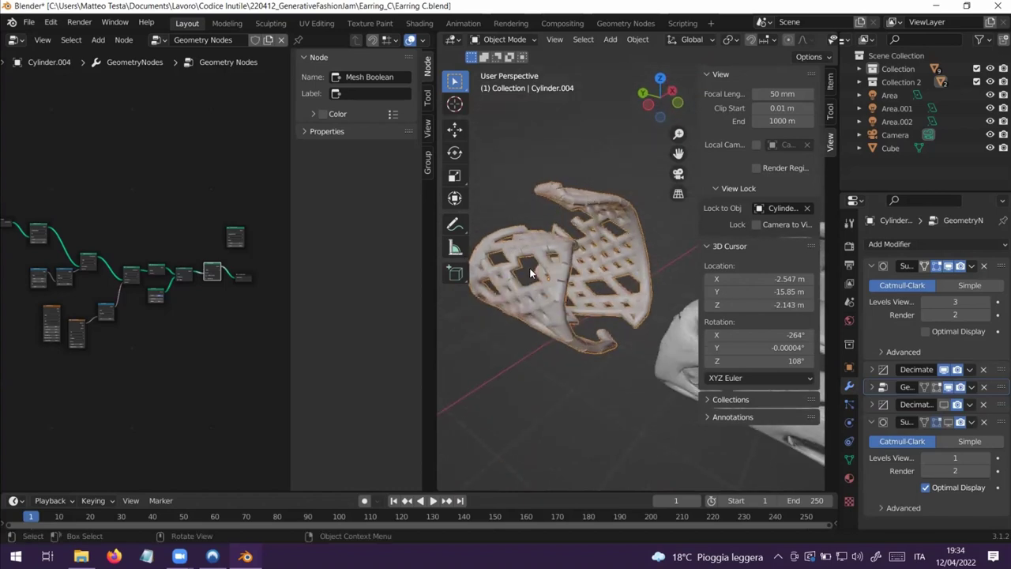
pyautogui.moveTo(529, 274); pyautogui.dragTo(557, 266, button='middle')
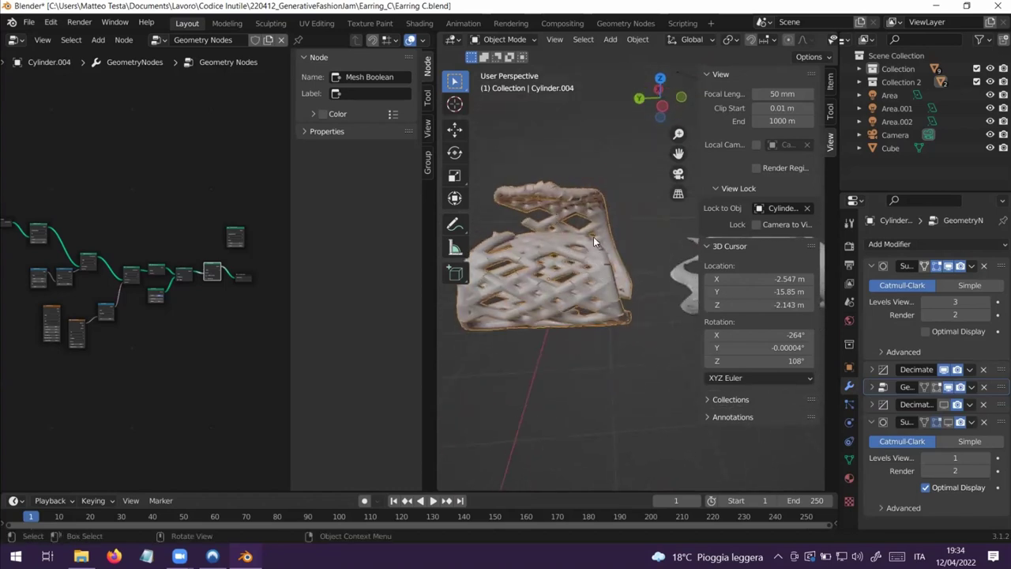
pyautogui.moveTo(594, 236); pyautogui.dragTo(624, 256, button='middle')
pyautogui.moveTo(531, 348); pyautogui.dragTo(669, 265, button='middle')
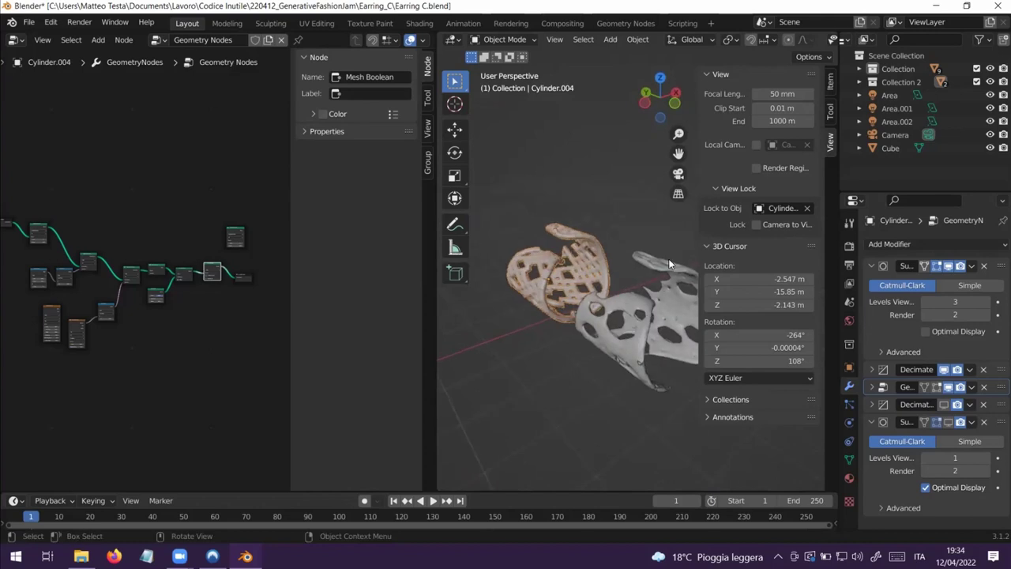
# - Look over the woven cylinder mesh, its neighbouring meshes and the curved backdrop with lights and camera from several angles
pyautogui.moveTo(602, 346); pyautogui.dragTo(602, 346, button='middle')
pyautogui.moveTo(520, 341); pyautogui.dragTo(551, 258, button='middle')
pyautogui.scroll(-2, 578, 338)
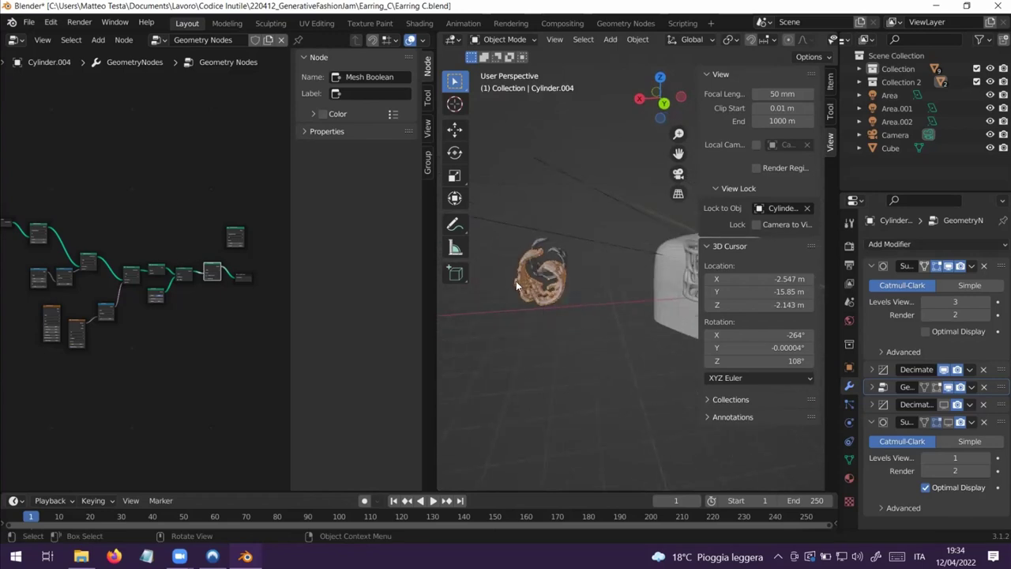
pyautogui.scroll(3, 516, 281)
pyautogui.moveTo(518, 263); pyautogui.dragTo(543, 302, button='middle')
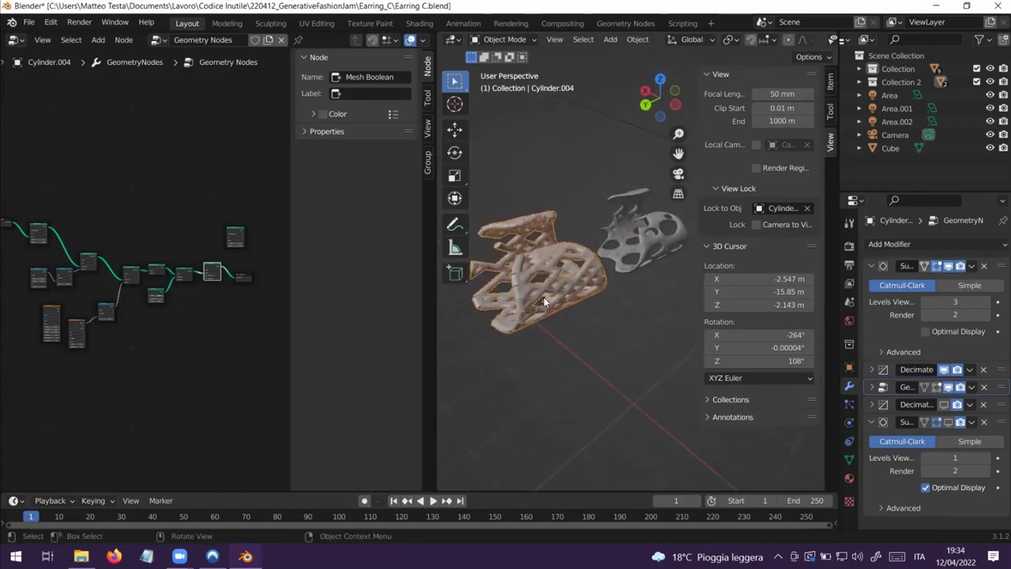
pyautogui.scroll(-5, 549, 298)
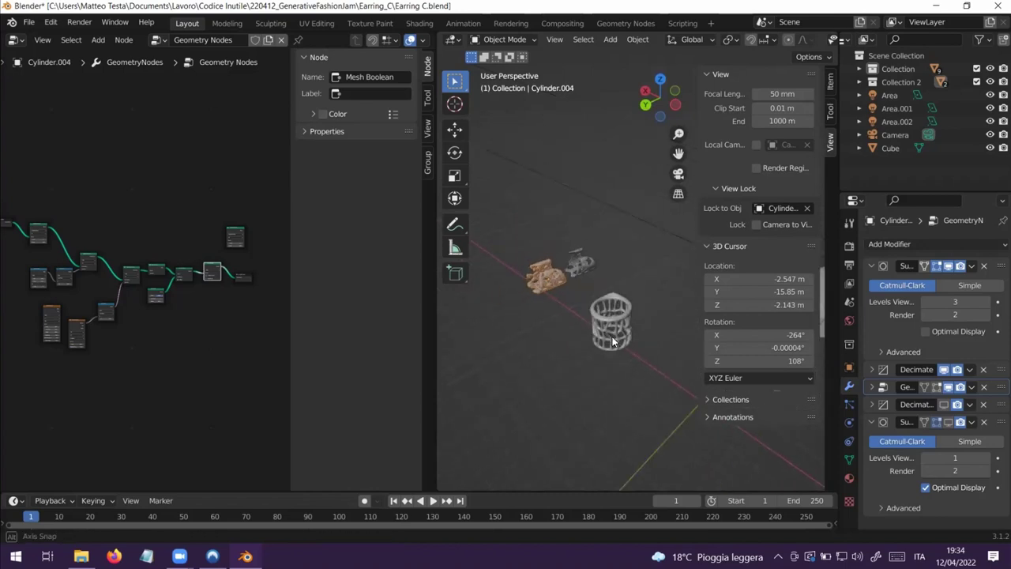
pyautogui.moveTo(613, 337); pyautogui.dragTo(562, 343, button='middle')
pyautogui.scroll(-6, 551, 343)
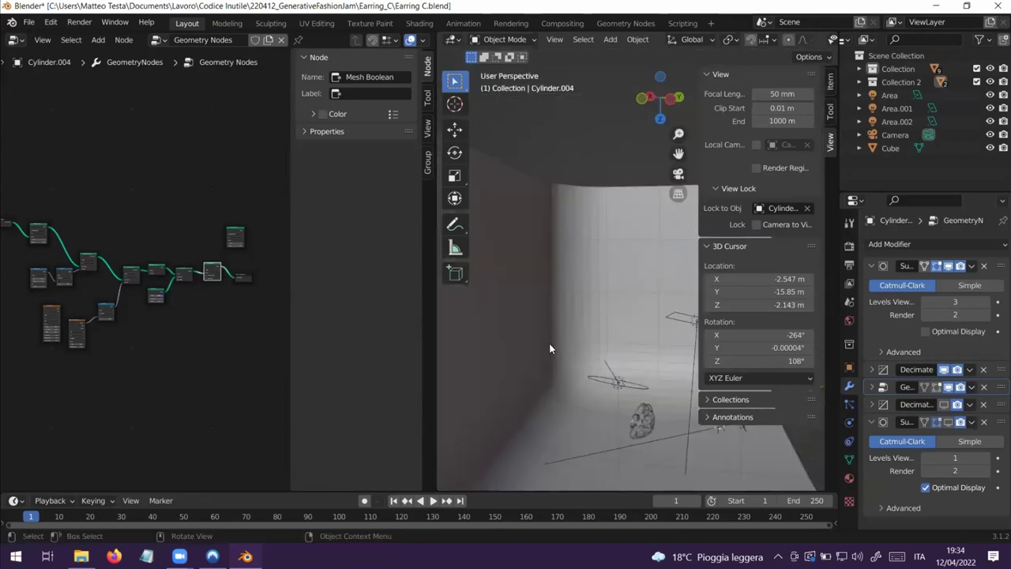
pyautogui.moveTo(620, 395)
pyautogui.mouseDown(button='middle')
pyautogui.moveTo(567, 369)
pyautogui.moveTo(580, 360)
pyautogui.moveTo(591, 385)
pyautogui.moveTo(601, 368)
pyautogui.moveTo(641, 386)
pyautogui.moveTo(623, 378)
pyautogui.mouseUp(button='middle')
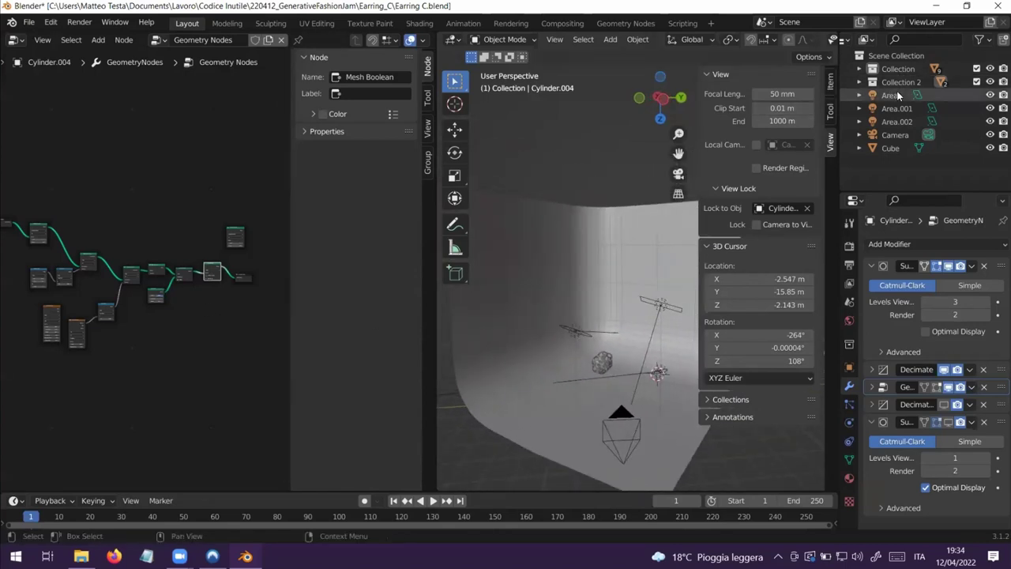
# - Expand Collection in the outliner and hide its visible objects, from Cone.002 through IcosphereEsport.001, in the viewport
pyautogui.click(859, 70)
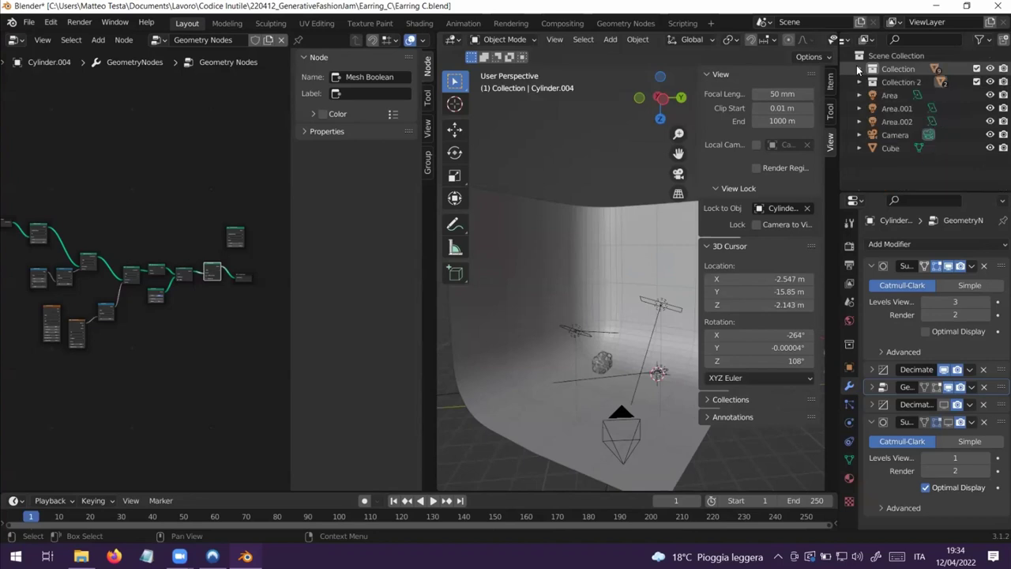
pyautogui.click(860, 69)
pyautogui.click(860, 83)
pyautogui.click(861, 82)
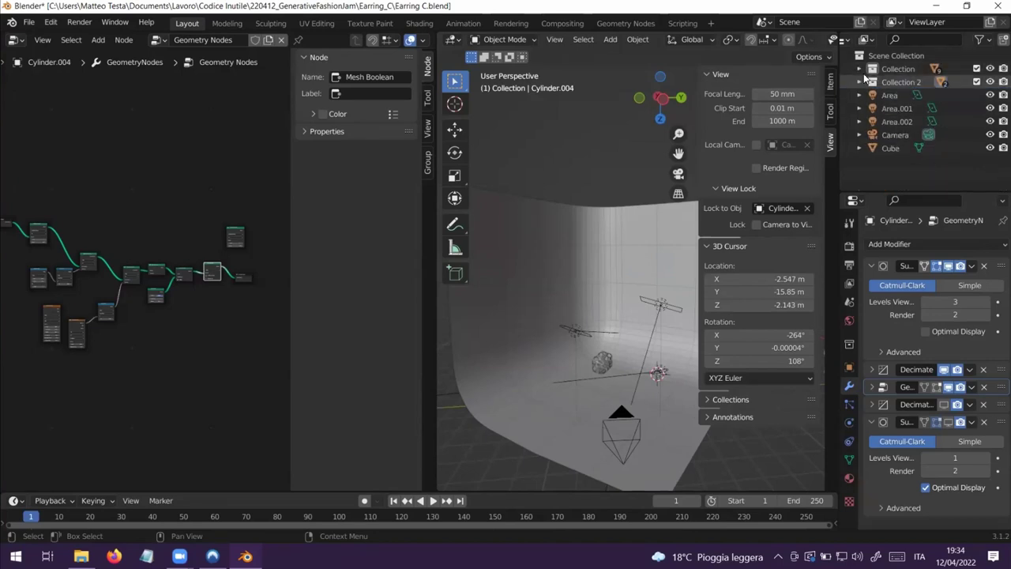
pyautogui.click(859, 70)
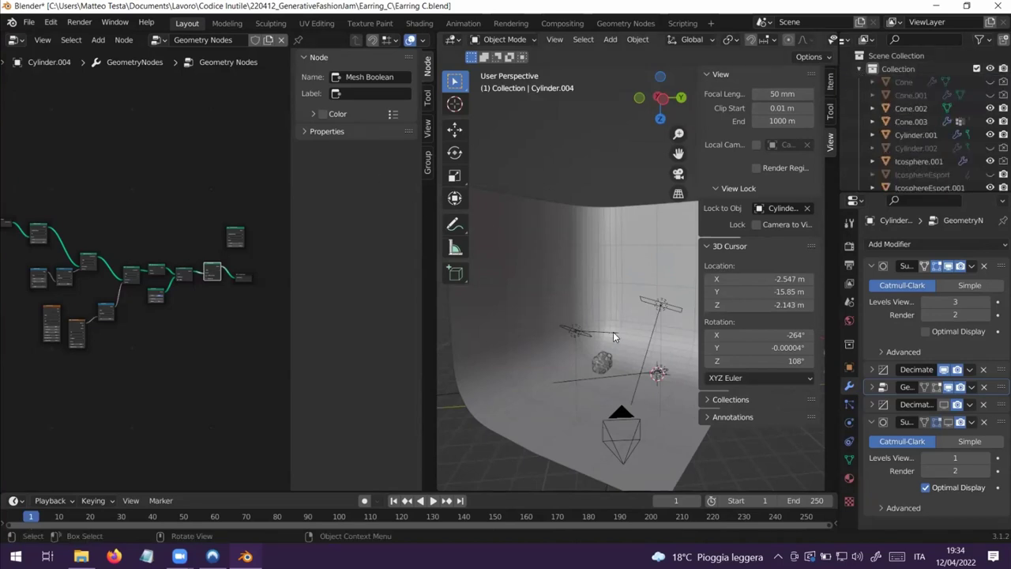
pyautogui.moveTo(614, 332); pyautogui.dragTo(506, 370, button='middle')
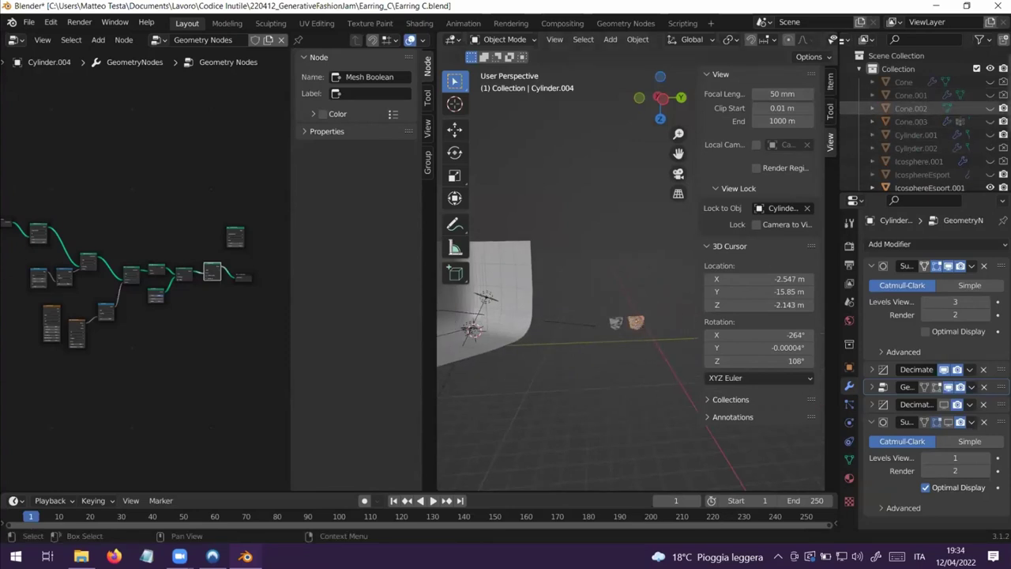
pyautogui.scroll(-3, 925, 118)
pyautogui.scroll(3, 924, 118)
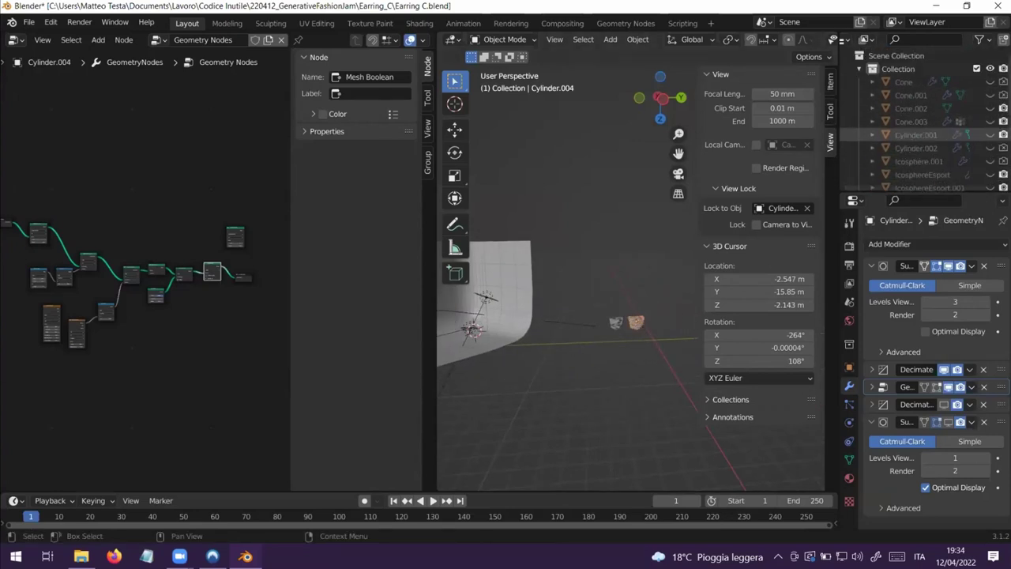
pyautogui.moveTo(630, 352); pyautogui.dragTo(601, 374, button='middle')
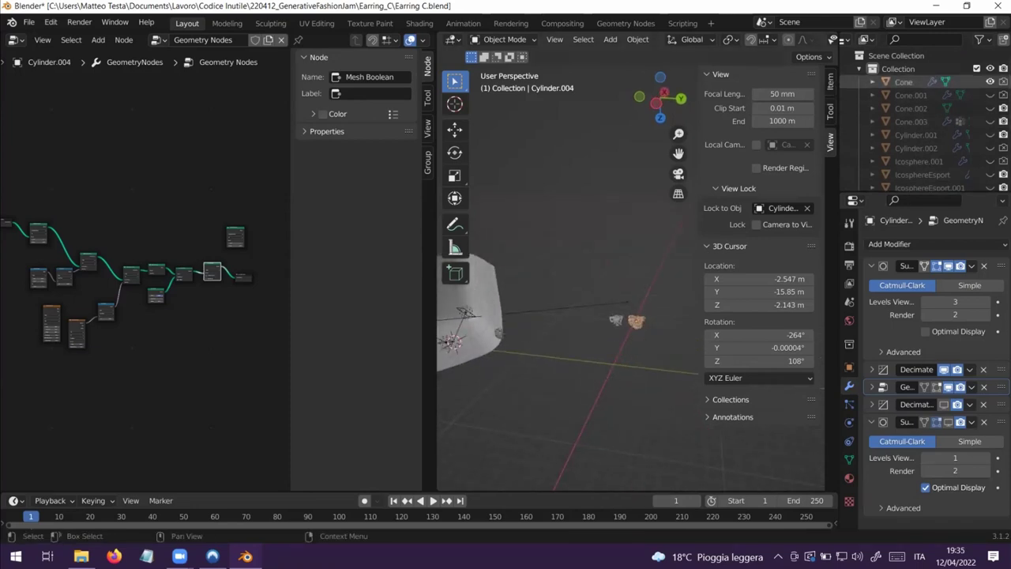
# - Select the Cone object in Collection to show its Geometry Nodes.002 tree and modifier stack
pyautogui.click(901, 81)
pyautogui.moveTo(594, 304); pyautogui.dragTo(571, 353, button='middle')
pyautogui.scroll(5, 577, 358)
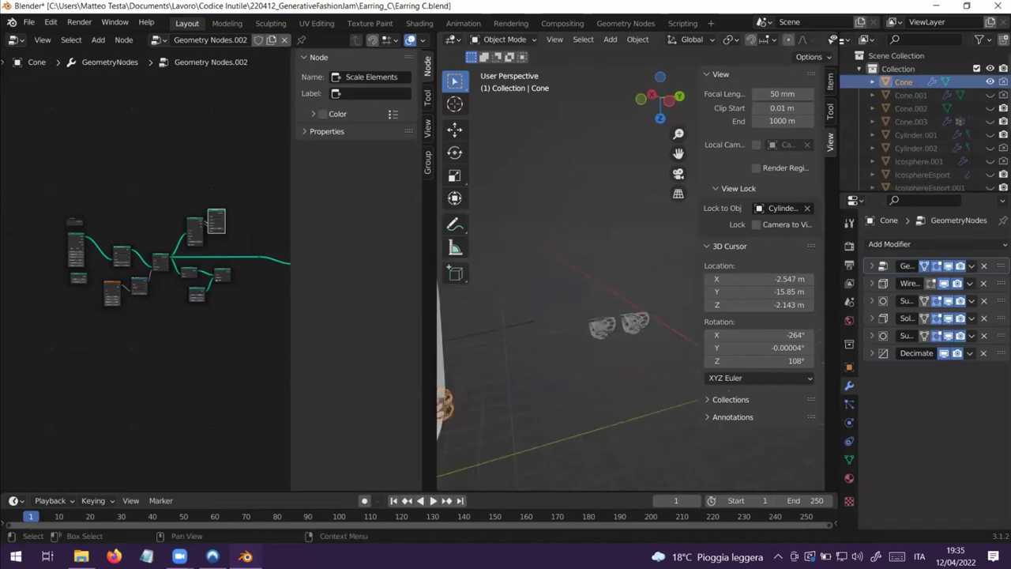
# - Hide the curved backdrop and the two cylinder meshes so that only the Cone mesh is displayed
pyautogui.scroll(-1, 870, 60)
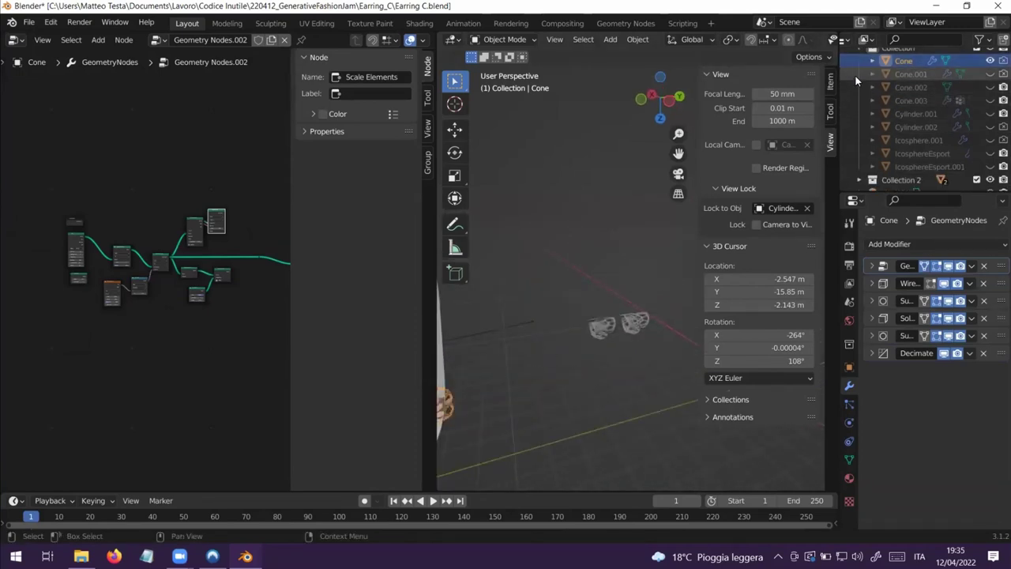
pyautogui.scroll(2, 855, 74)
pyautogui.click(859, 69)
pyautogui.moveTo(990, 82); pyautogui.dragTo(990, 147)
pyautogui.click(859, 69)
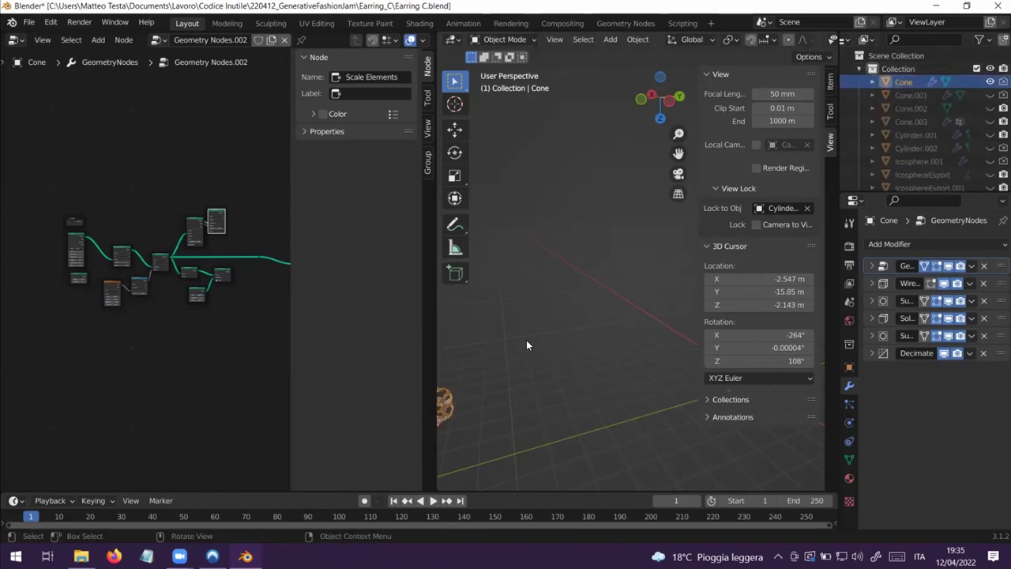
pyautogui.moveTo(527, 340); pyautogui.dragTo(560, 328, button='middle')
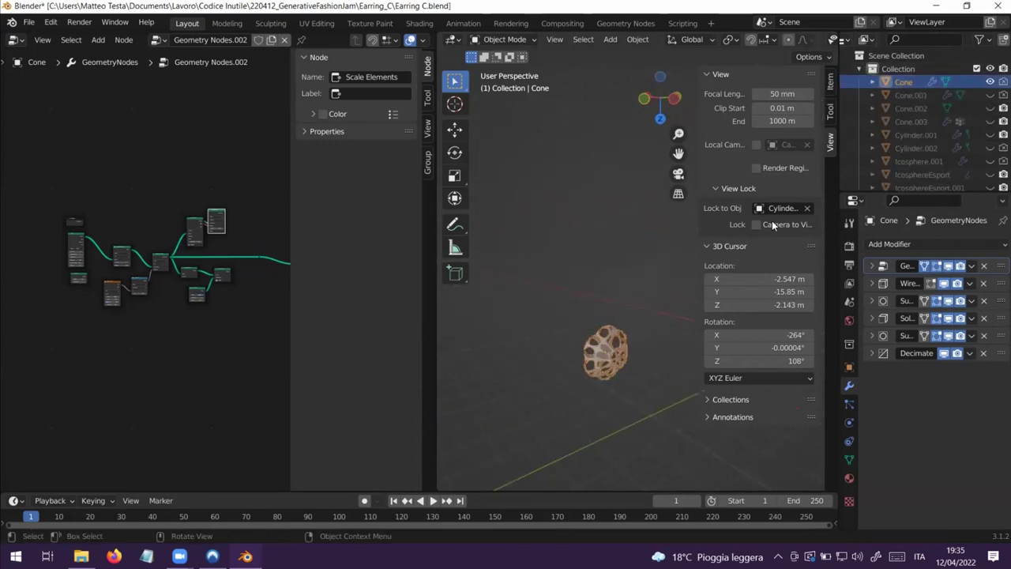
# - Replace the view's lock object with Cone so the view centres on the perforated cone mesh
pyautogui.click(807, 208)
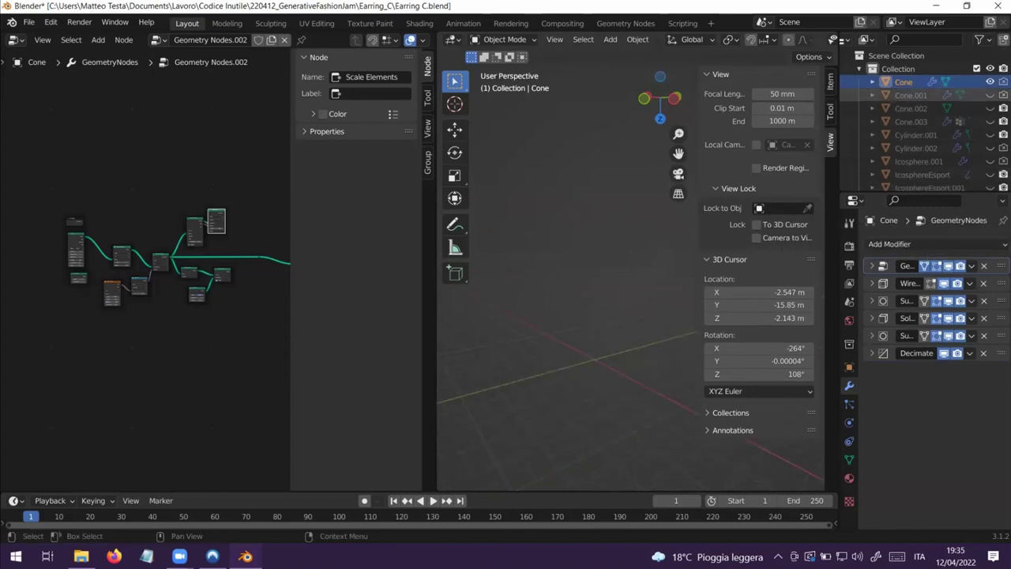
pyautogui.scroll(-5, 574, 283)
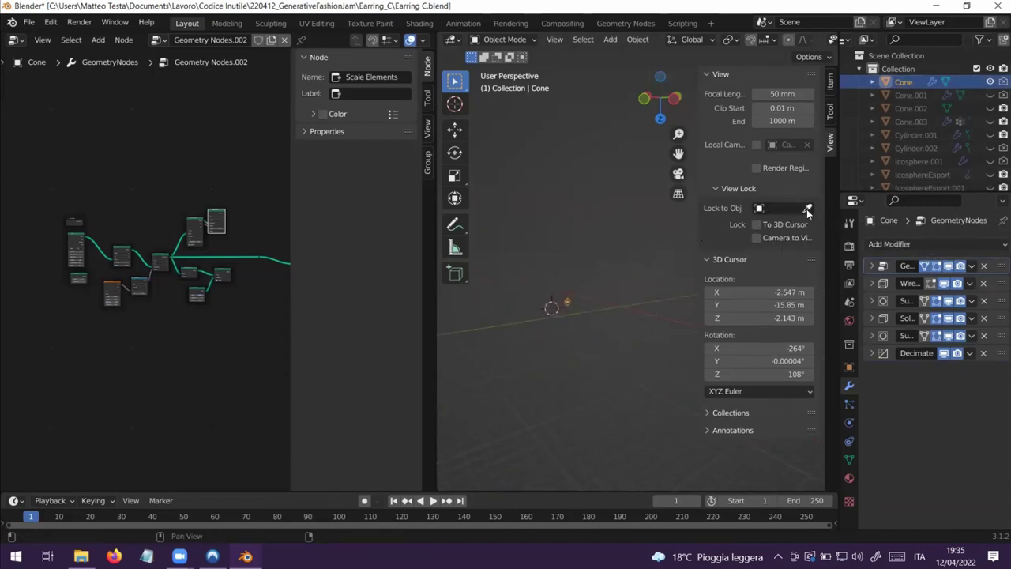
pyautogui.click(807, 208)
pyautogui.click(567, 294)
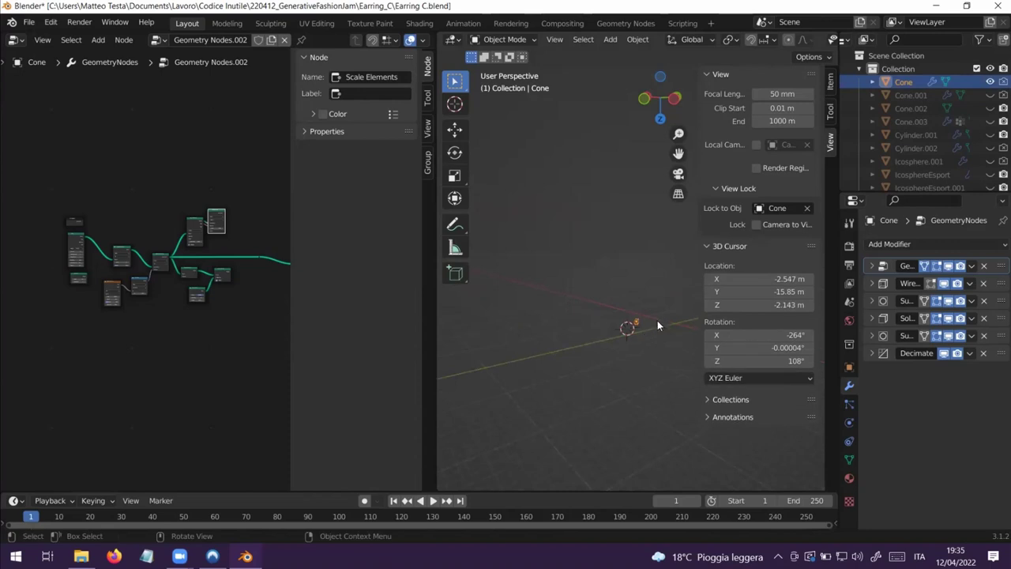
pyautogui.moveTo(657, 320); pyautogui.dragTo(671, 364, button='middle')
pyautogui.scroll(3, 170, 253)
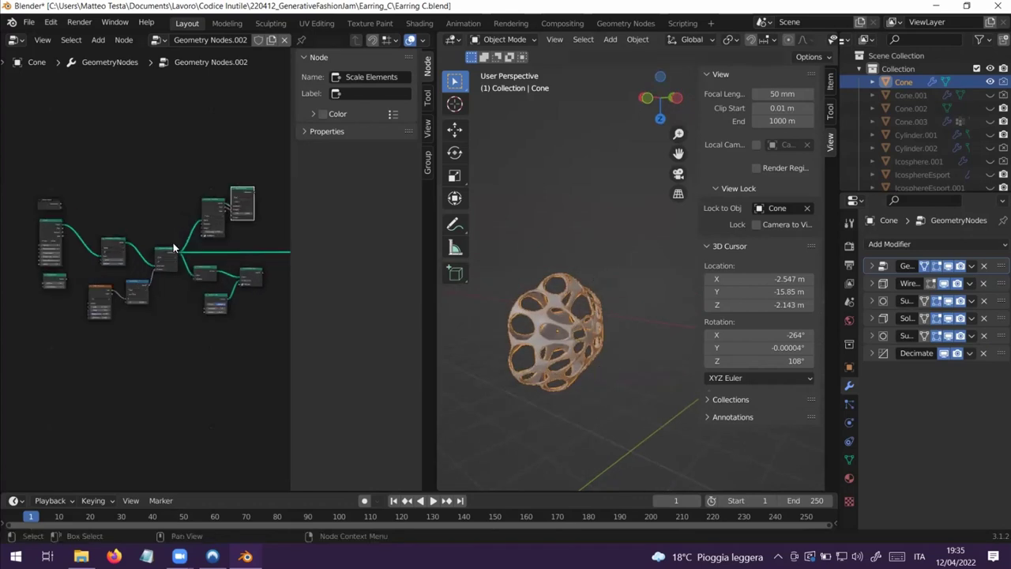
# - Widen the node editor and examine the perforated cone mesh from several sides along with its node tree
pyautogui.scroll(3, 156, 201)
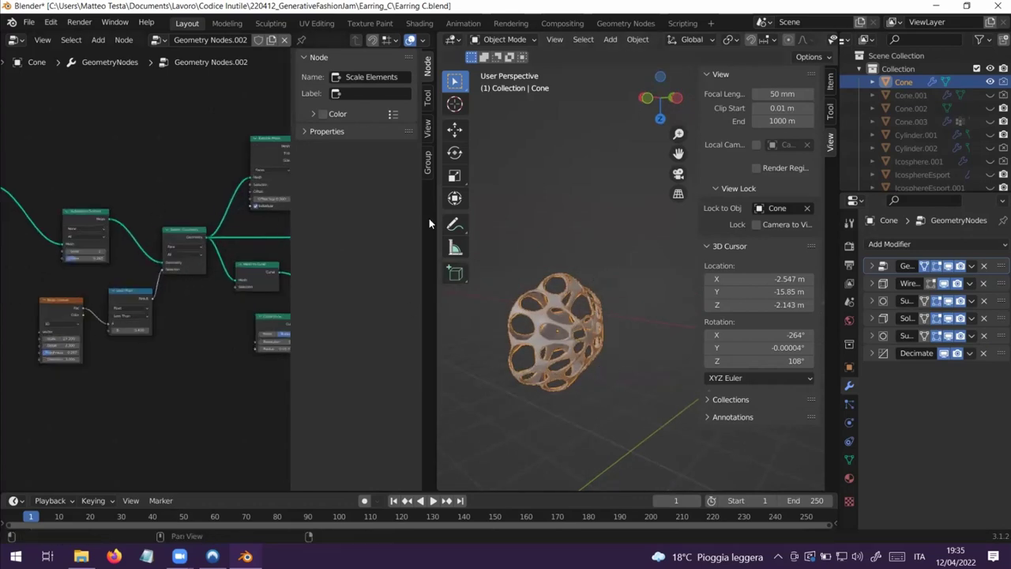
pyautogui.moveTo(433, 220); pyautogui.dragTo(500, 227)
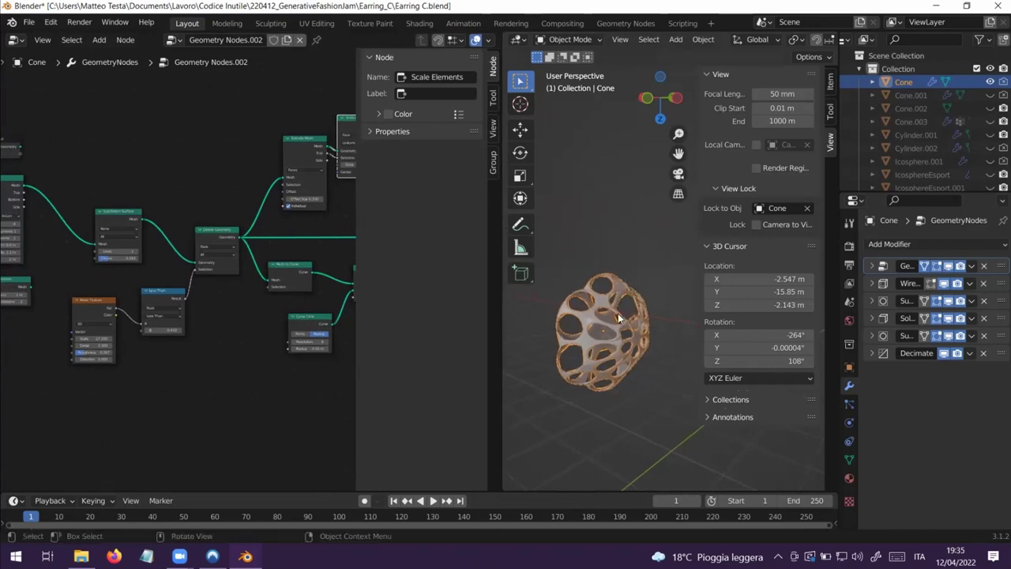
pyautogui.moveTo(642, 348); pyautogui.dragTo(572, 320, button='middle')
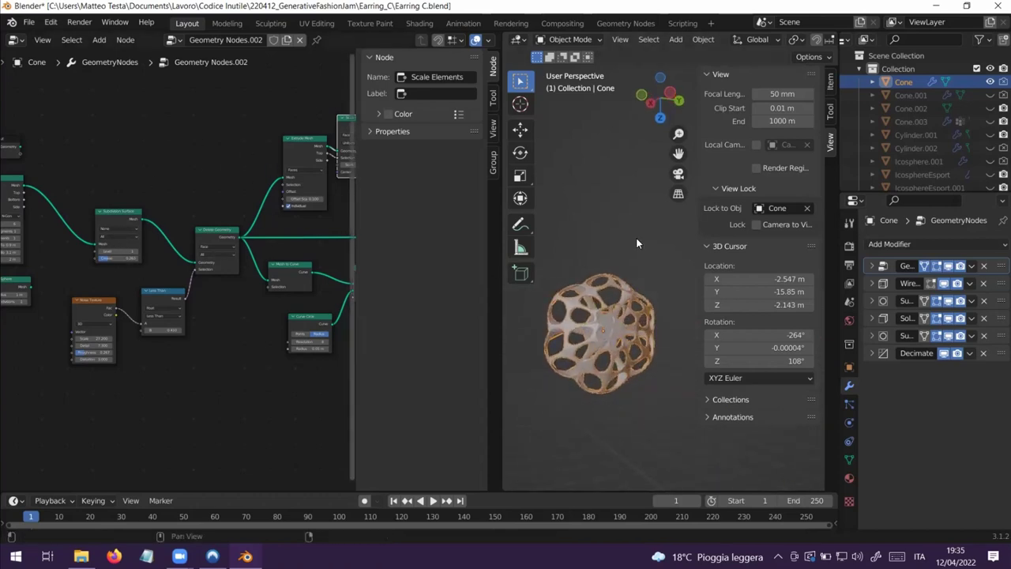
pyautogui.moveTo(610, 311); pyautogui.dragTo(599, 330, button='middle')
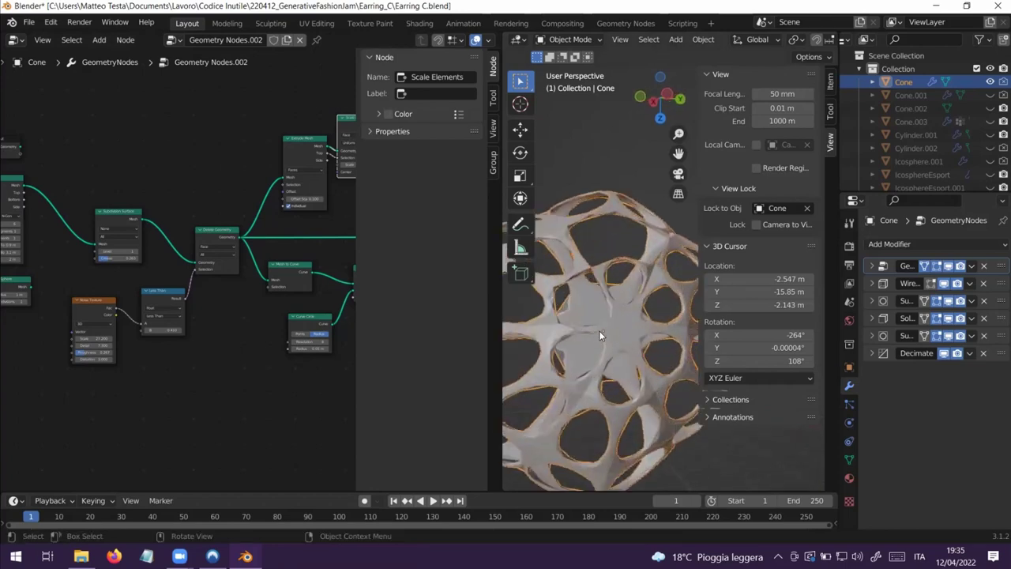
pyautogui.scroll(-2, 620, 324)
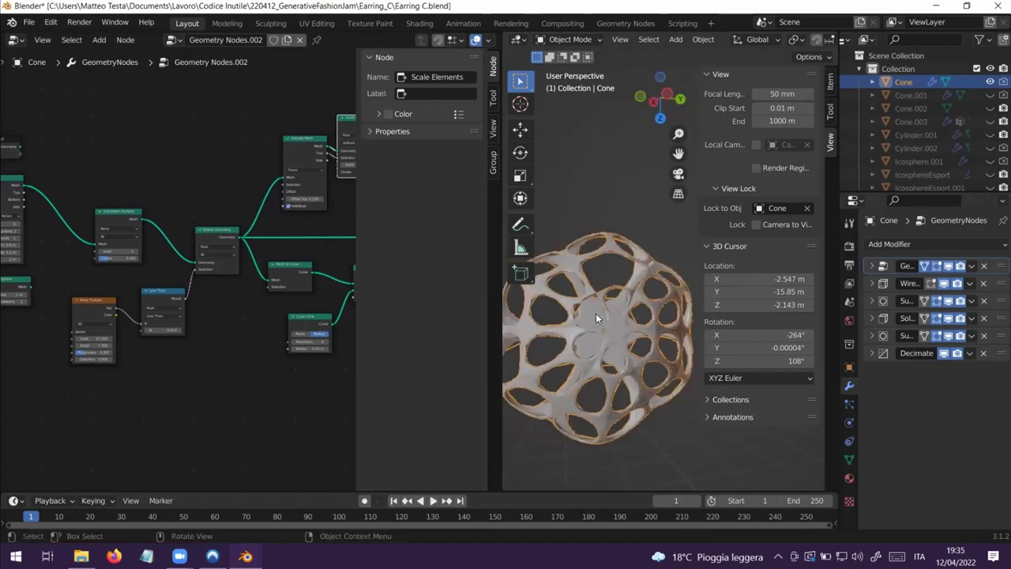
pyautogui.scroll(-2, 596, 313)
pyautogui.keyDown('shift'); pyautogui.moveTo(609, 312); pyautogui.dragTo(622, 271, button='middle'); pyautogui.keyUp('shift')
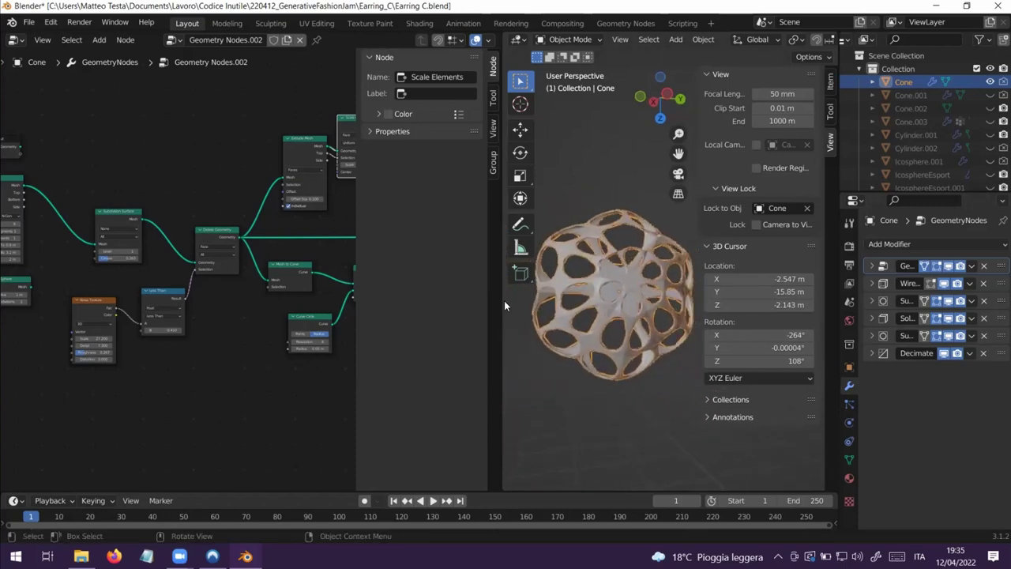
pyautogui.moveTo(502, 300); pyautogui.dragTo(467, 300)
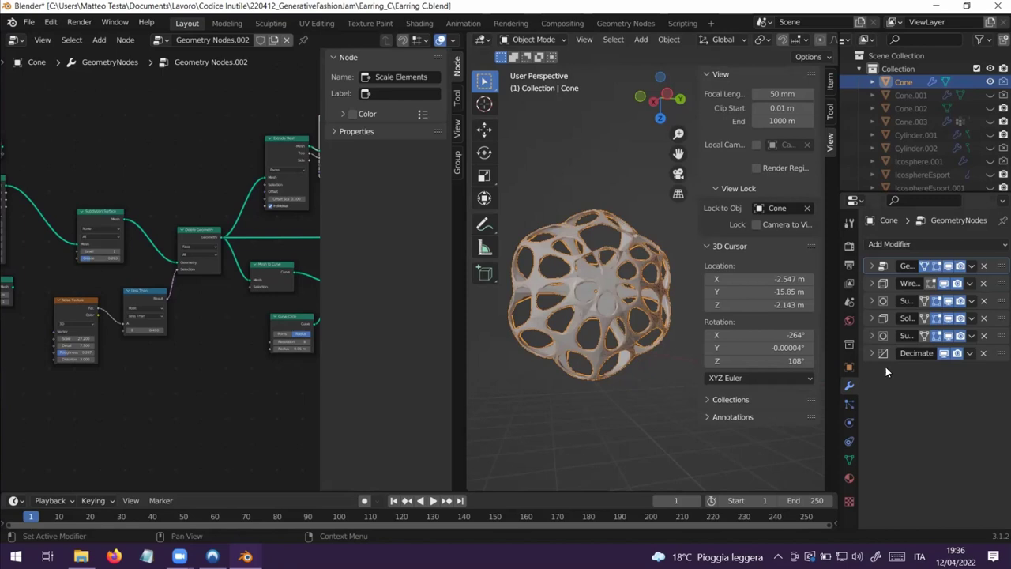
pyautogui.moveTo(676, 256); pyautogui.dragTo(755, 292, button='middle')
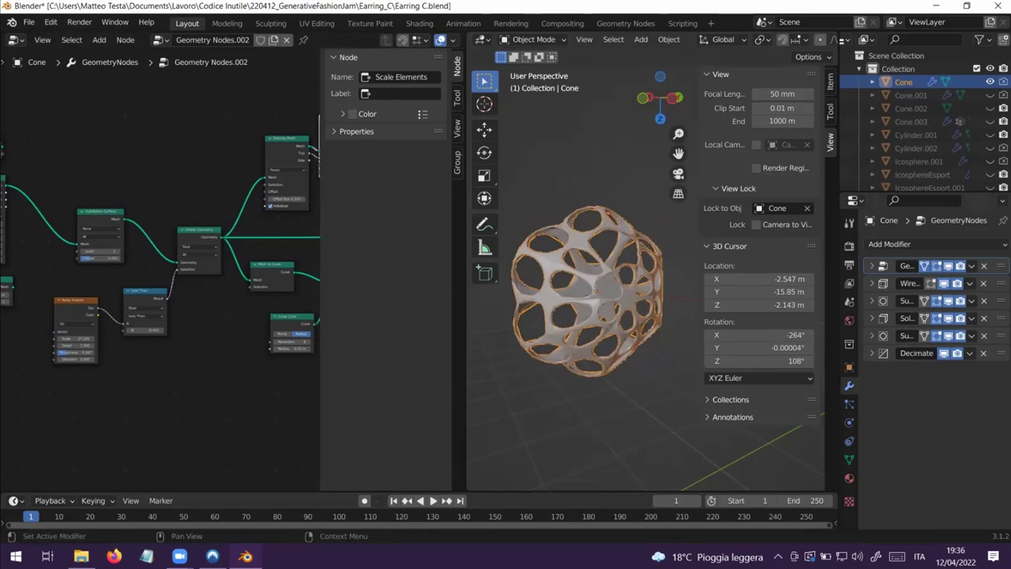
# - Turn off viewport display of the Cone's Geometry Nodes, Wireframe, both Subdivision, Solidify and Decimate modifiers, with all modifier panels collapsed
pyautogui.hotkey('ctrl', 'z')
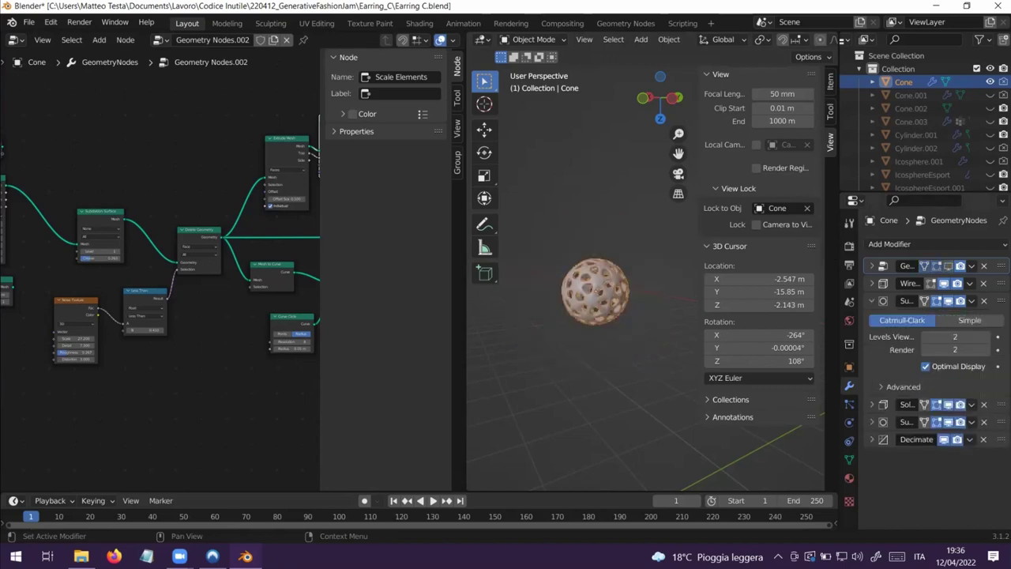
pyautogui.click(948, 300)
pyautogui.click(944, 282)
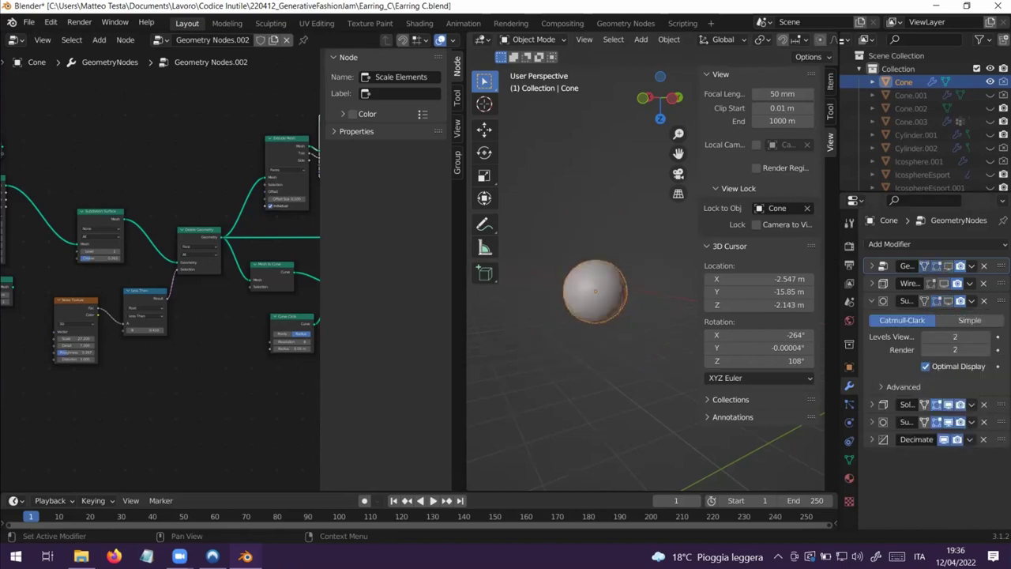
pyautogui.click(948, 404)
pyautogui.click(948, 422)
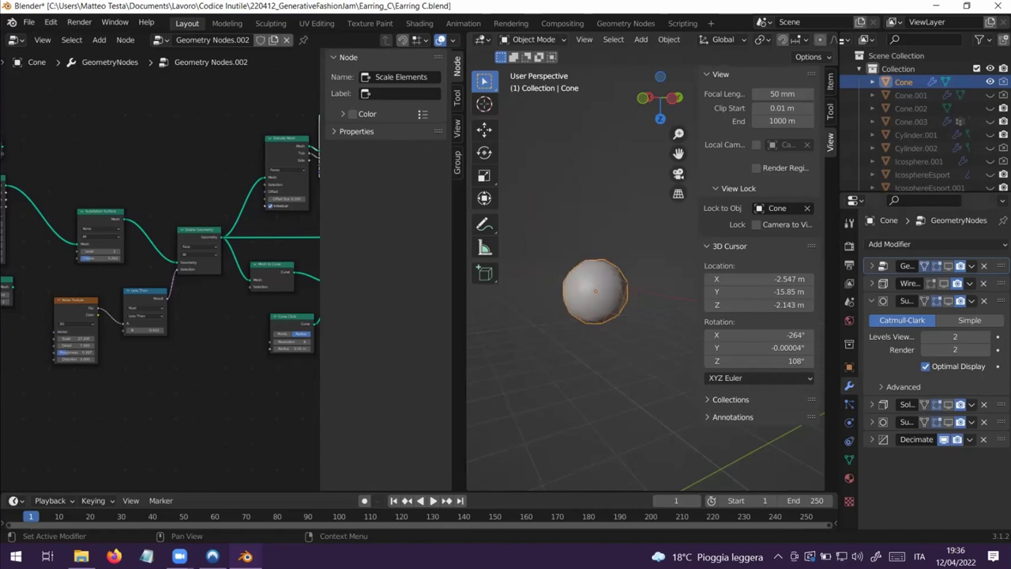
pyautogui.click(872, 300)
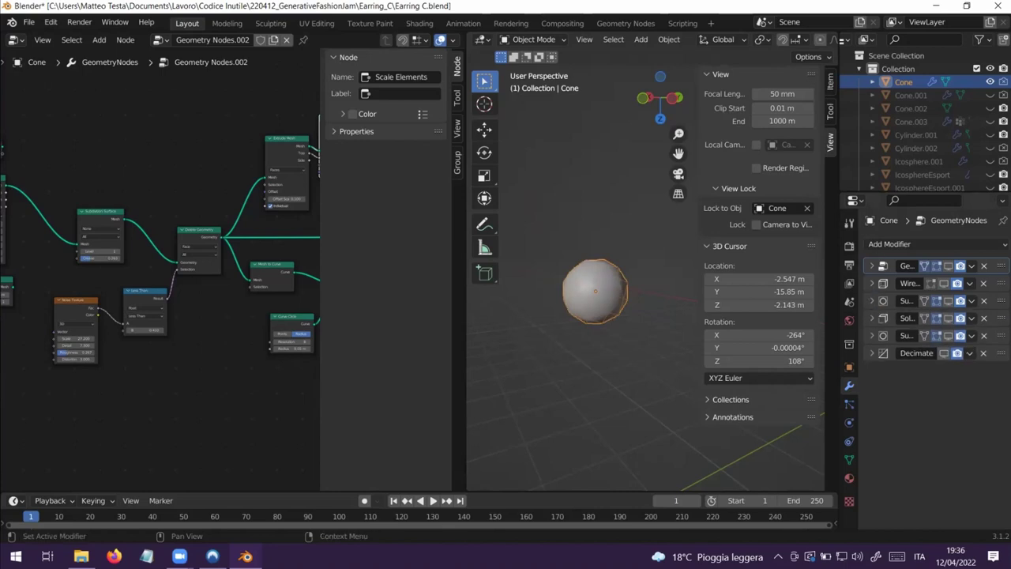
# - Examine the bare base mesh and the Cone, Ico Sphere, Subdivision Surface and Noise Texture nodes at the tree's start
pyautogui.moveTo(598, 316); pyautogui.dragTo(725, 281, button='middle')
pyautogui.scroll(3, 583, 291)
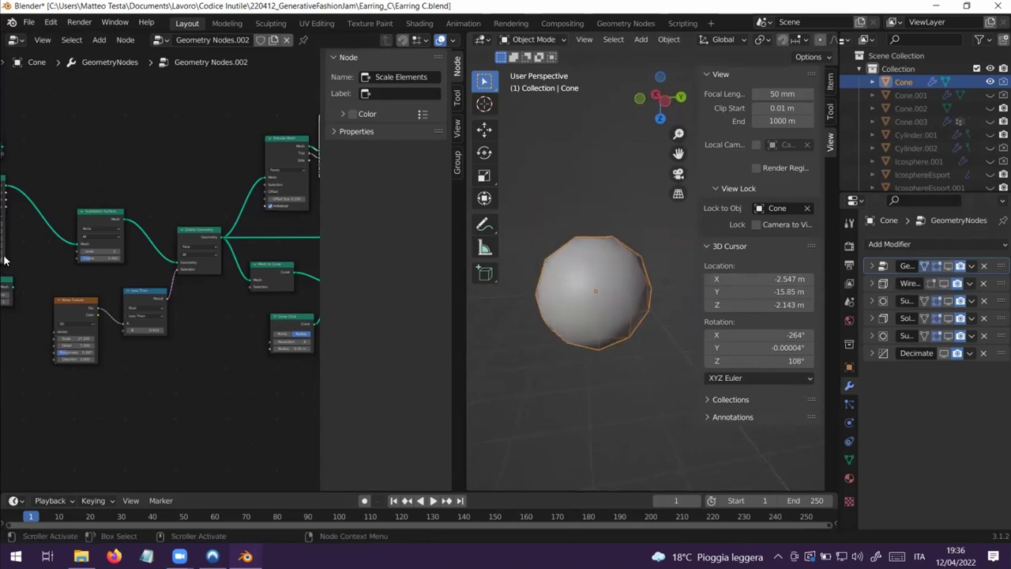
pyautogui.moveTo(194, 227); pyautogui.dragTo(319, 222, button='middle')
pyautogui.scroll(4, 113, 211)
pyautogui.scroll(1, 146, 163)
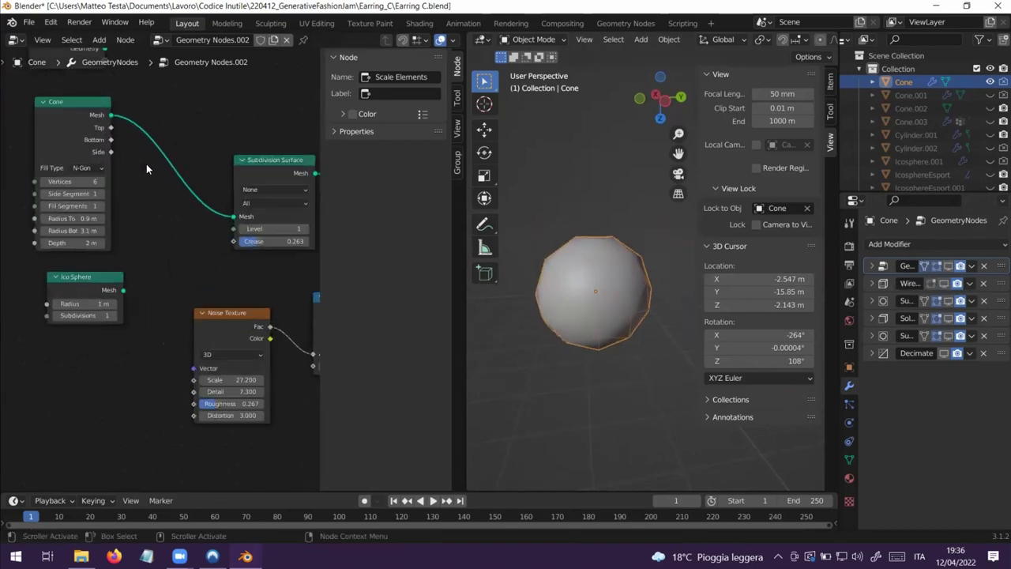
pyautogui.moveTo(147, 164); pyautogui.dragTo(107, 210, button='middle')
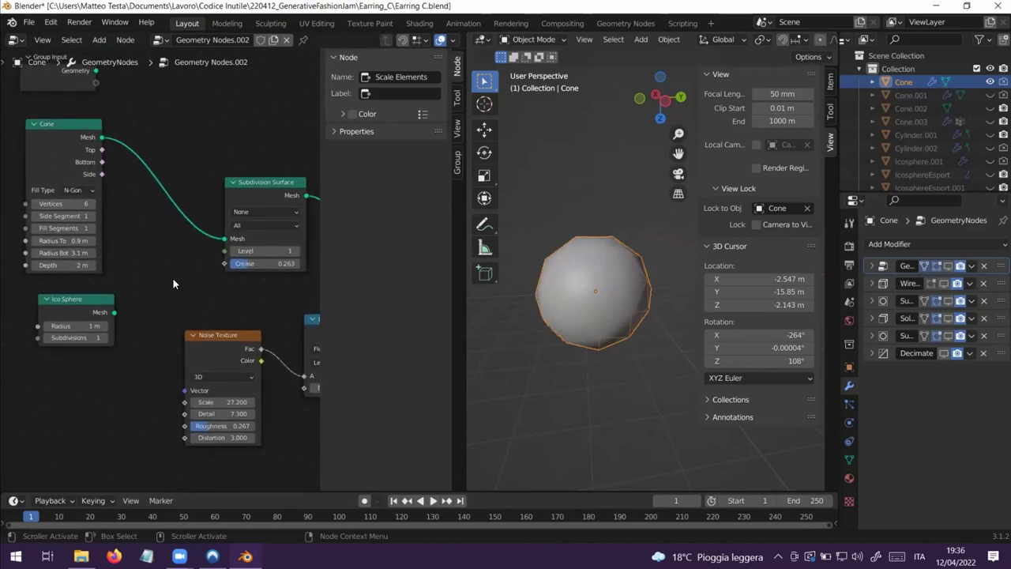
pyautogui.moveTo(47, 180); pyautogui.dragTo(34, 170, button='middle')
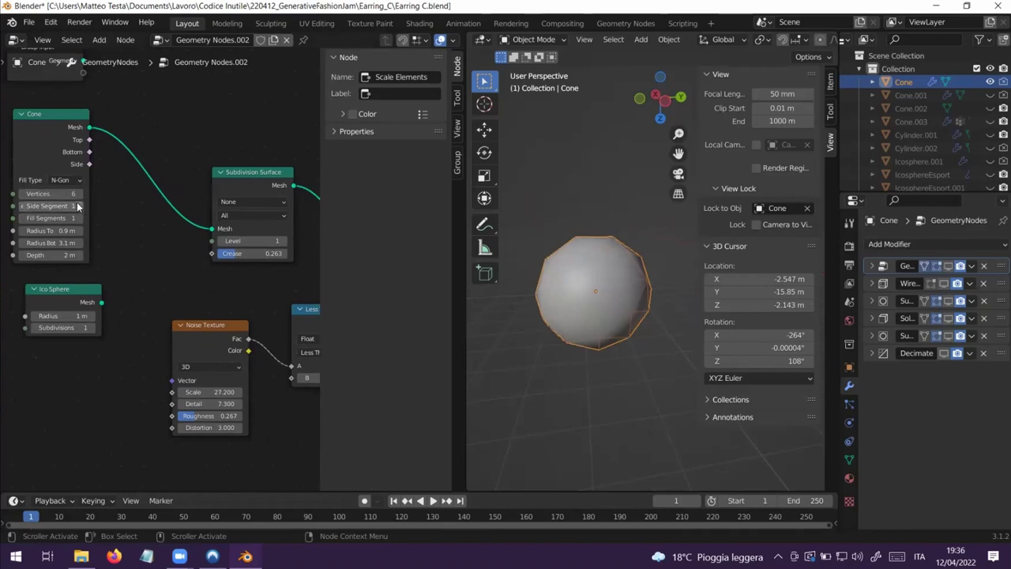
# - Shift the Subdivision Surface, Noise Texture and Less Than nodes slightly while tracing how they feed the Delete Geometry node
pyautogui.moveTo(126, 228); pyautogui.dragTo(12, 184, button='middle')
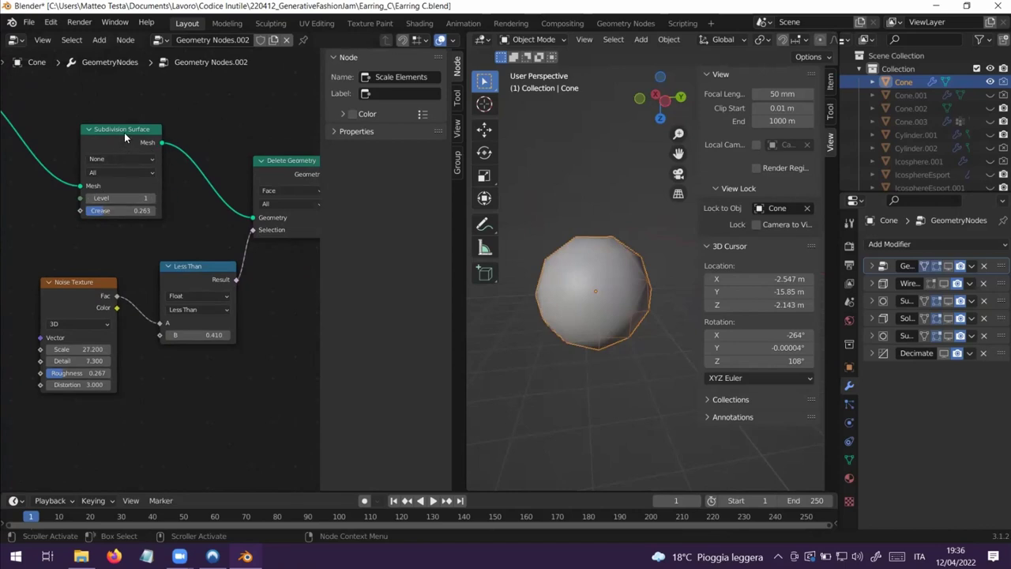
pyautogui.moveTo(124, 132); pyautogui.dragTo(119, 125)
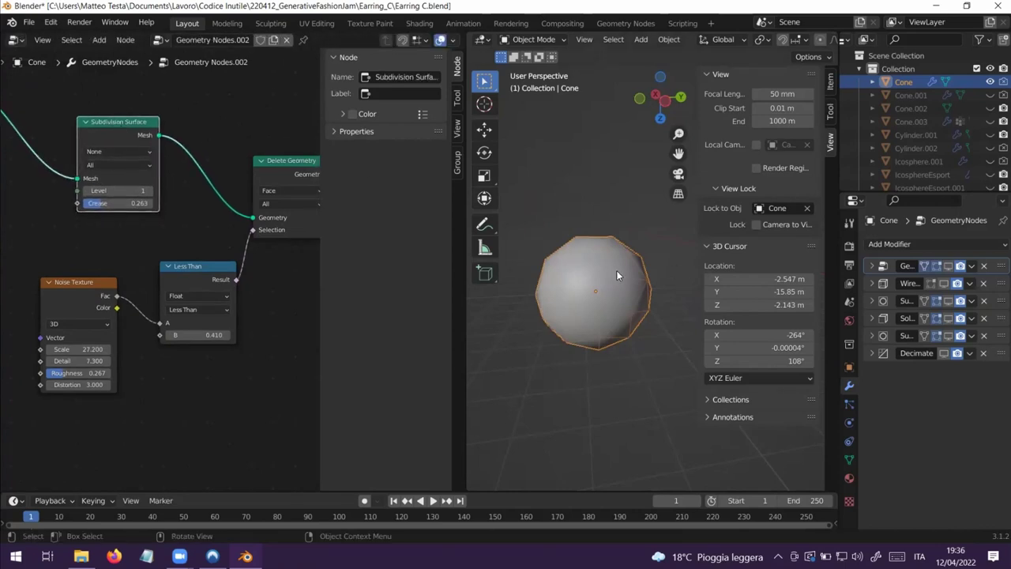
pyautogui.moveTo(232, 215); pyautogui.dragTo(196, 206, button='middle')
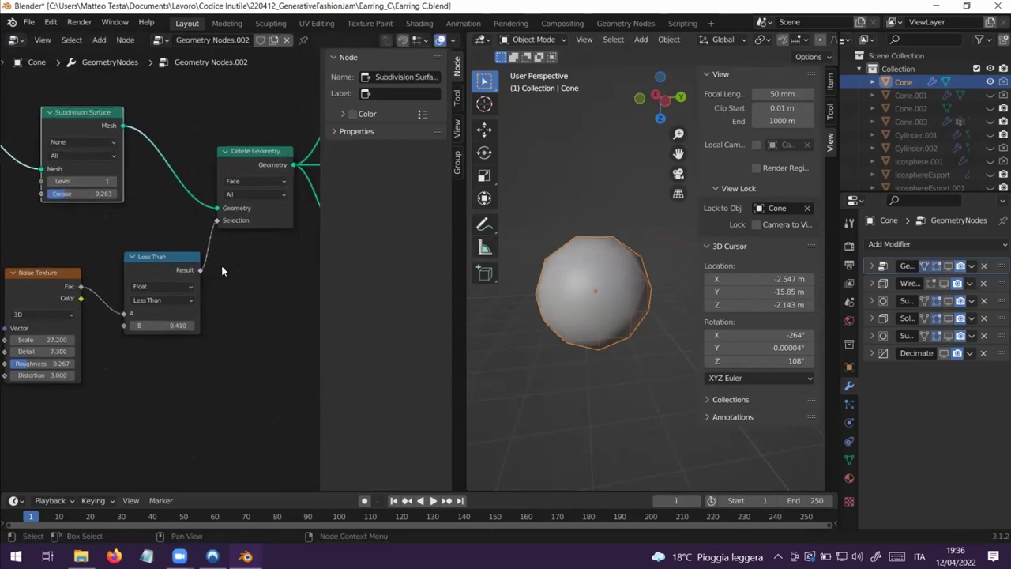
pyautogui.moveTo(38, 276); pyautogui.dragTo(114, 243, button='middle')
pyautogui.moveTo(113, 242); pyautogui.dragTo(128, 265)
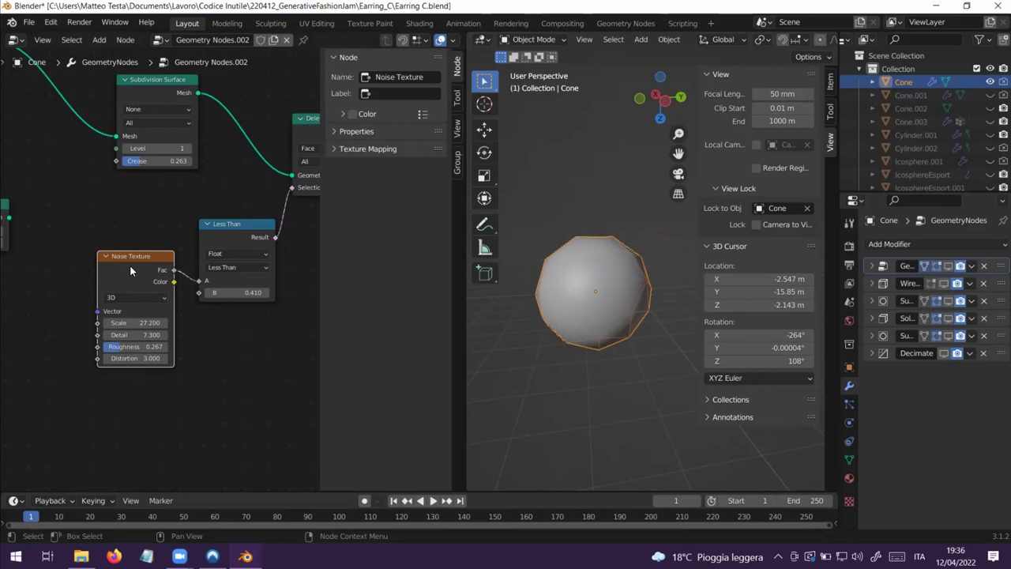
pyautogui.moveTo(284, 156); pyautogui.dragTo(251, 148, button='middle')
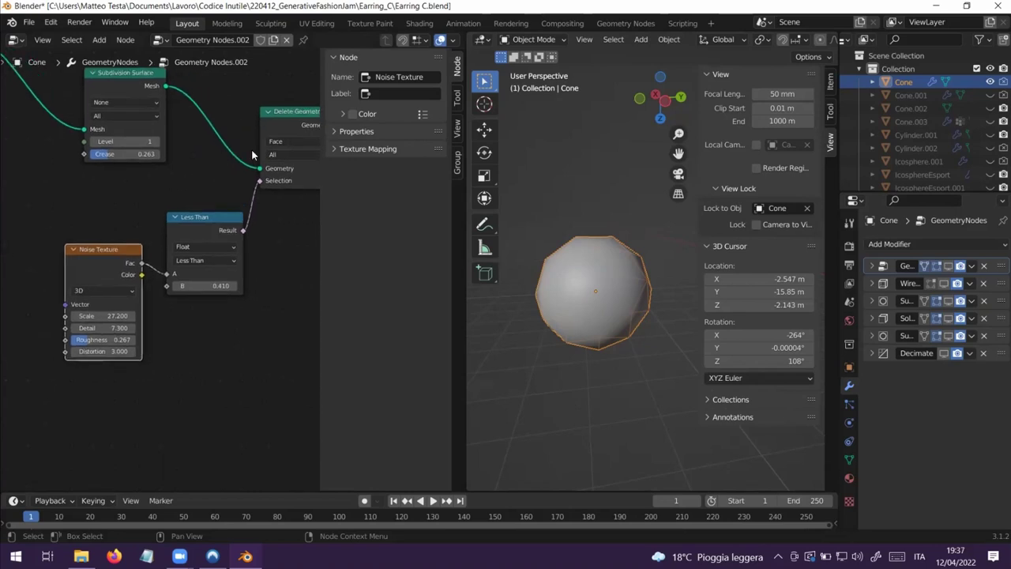
pyautogui.moveTo(208, 217); pyautogui.dragTo(207, 209)
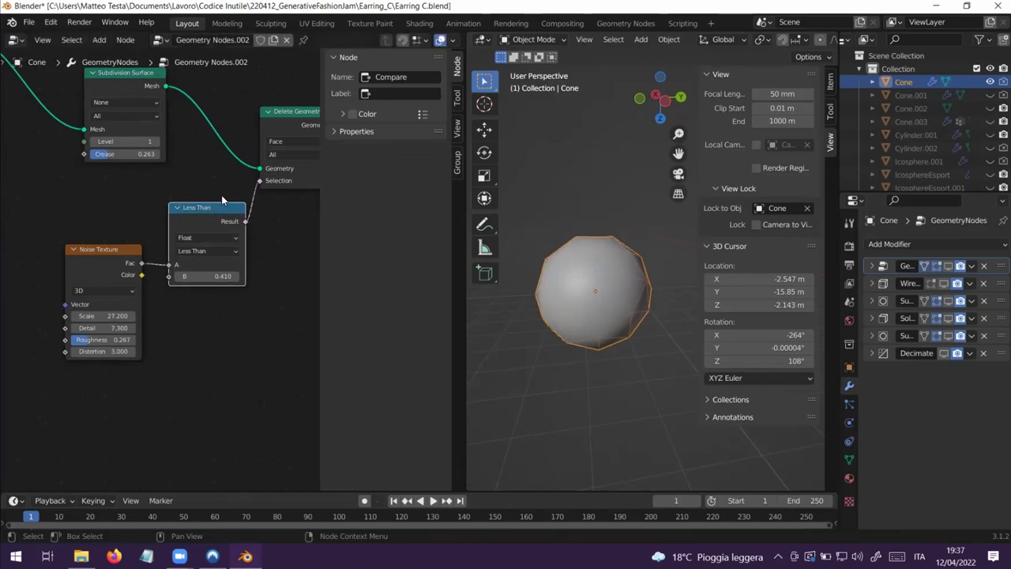
pyautogui.moveTo(206, 209); pyautogui.dragTo(68, 246, button='middle')
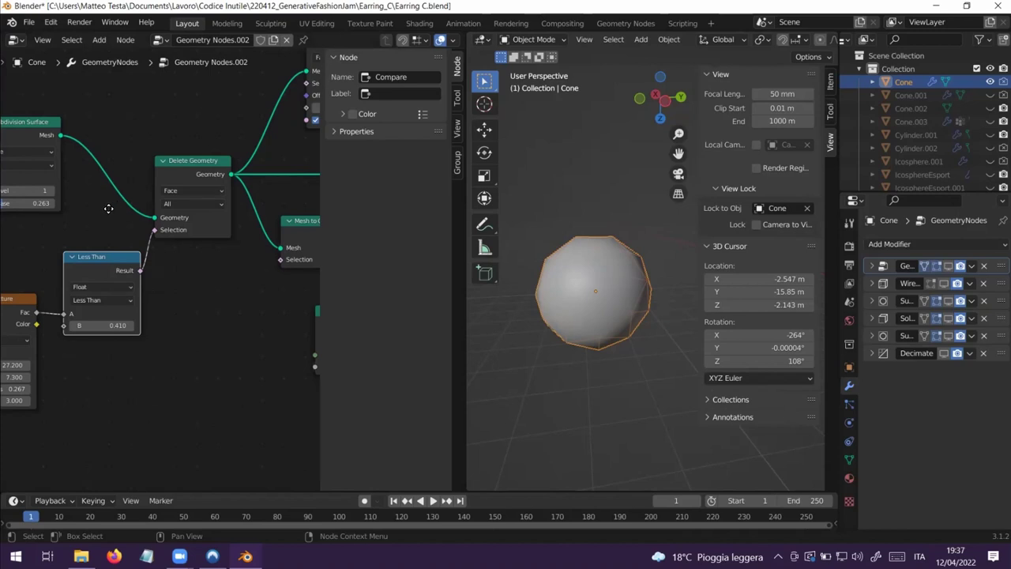
# - Review the node chain from Subdivision Surface and Noise Texture through Less Than and Delete Geometry to the Scale Elements and Curve to Mesh branches
pyautogui.moveTo(97, 223); pyautogui.dragTo(106, 216, button='middle')
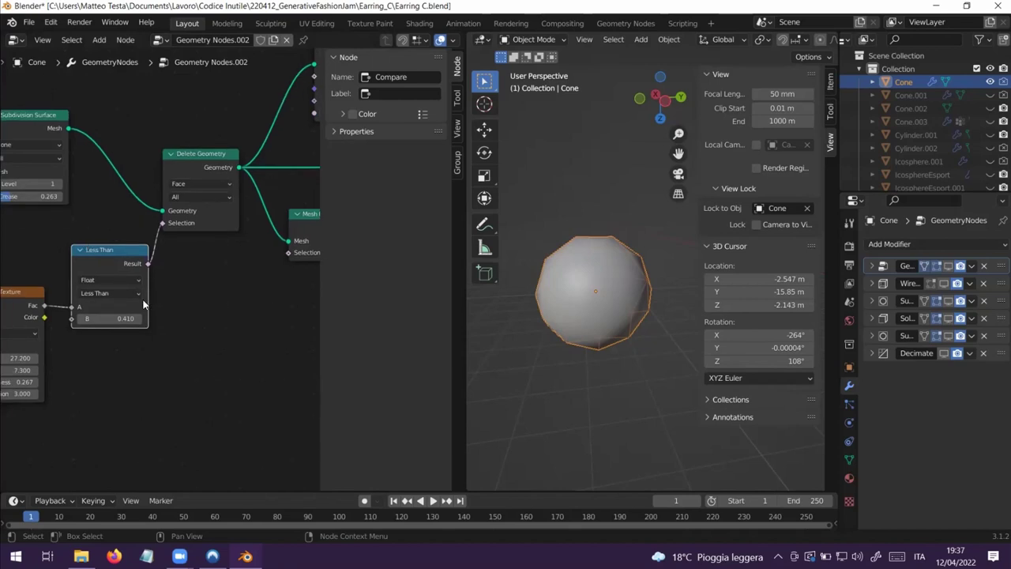
pyautogui.moveTo(90, 351); pyautogui.dragTo(130, 346, button='middle')
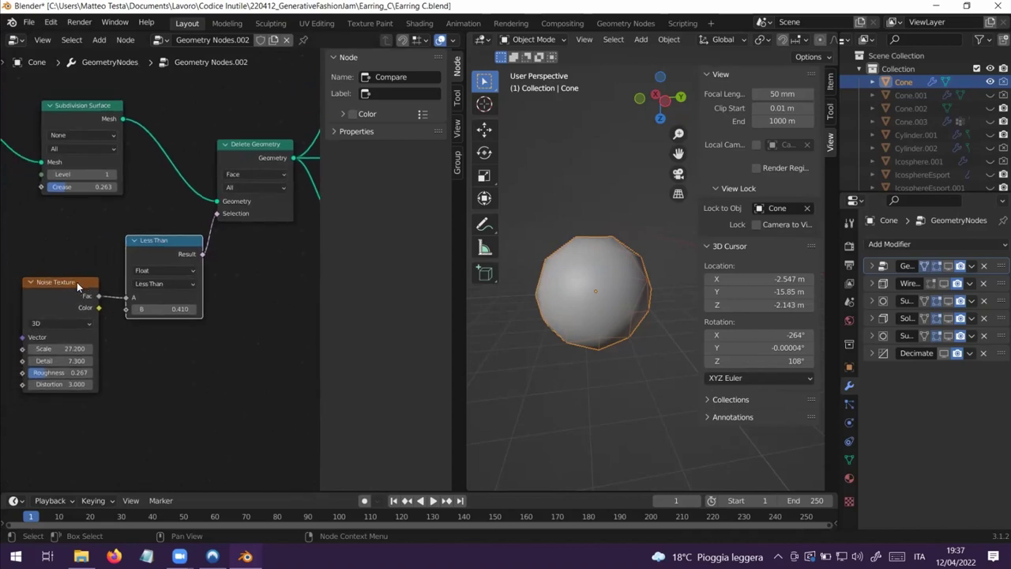
pyautogui.moveTo(77, 282); pyautogui.dragTo(91, 284)
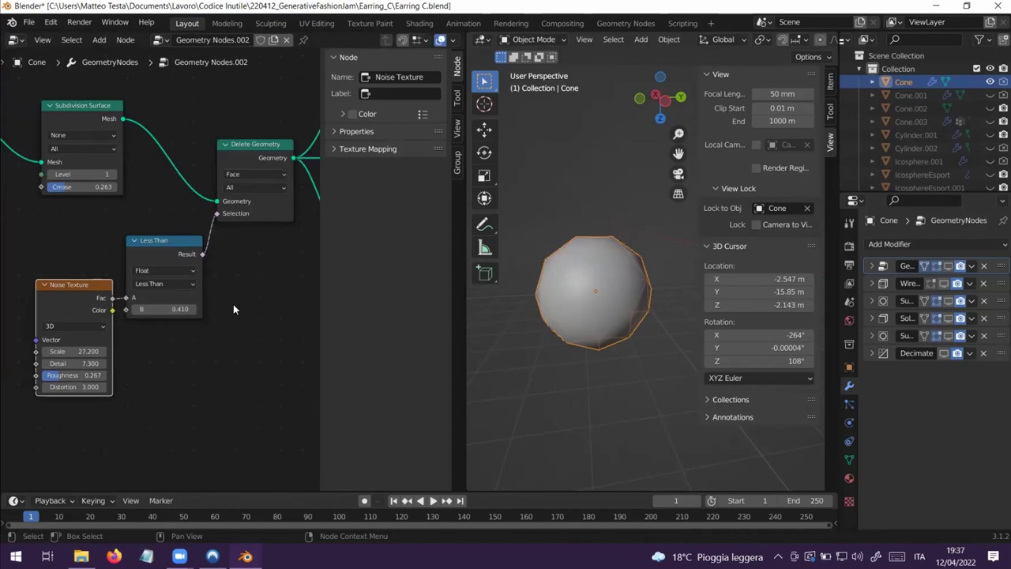
pyautogui.moveTo(234, 306); pyautogui.dragTo(216, 308, button='middle')
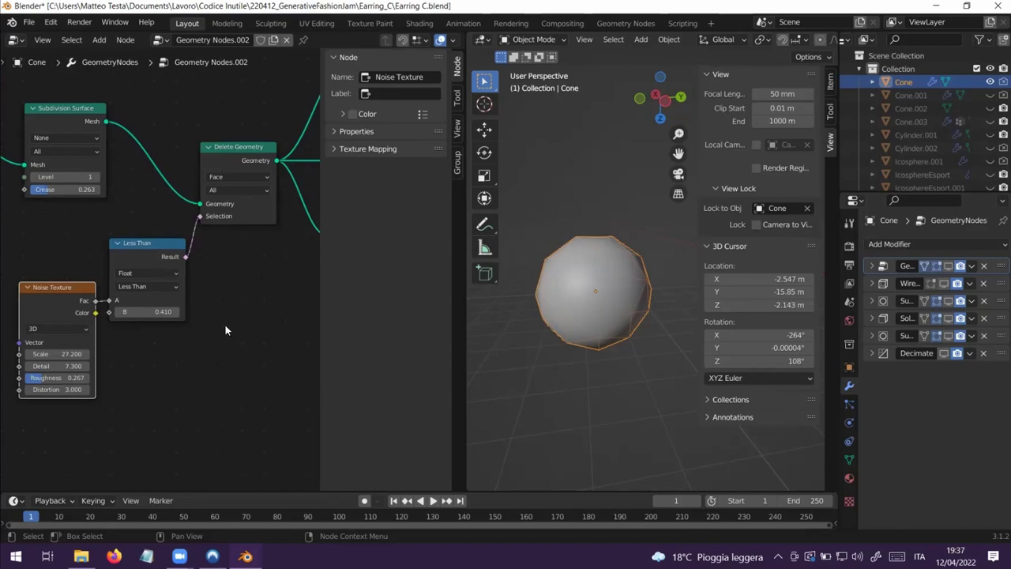
pyautogui.moveTo(251, 330); pyautogui.dragTo(218, 346, button='middle')
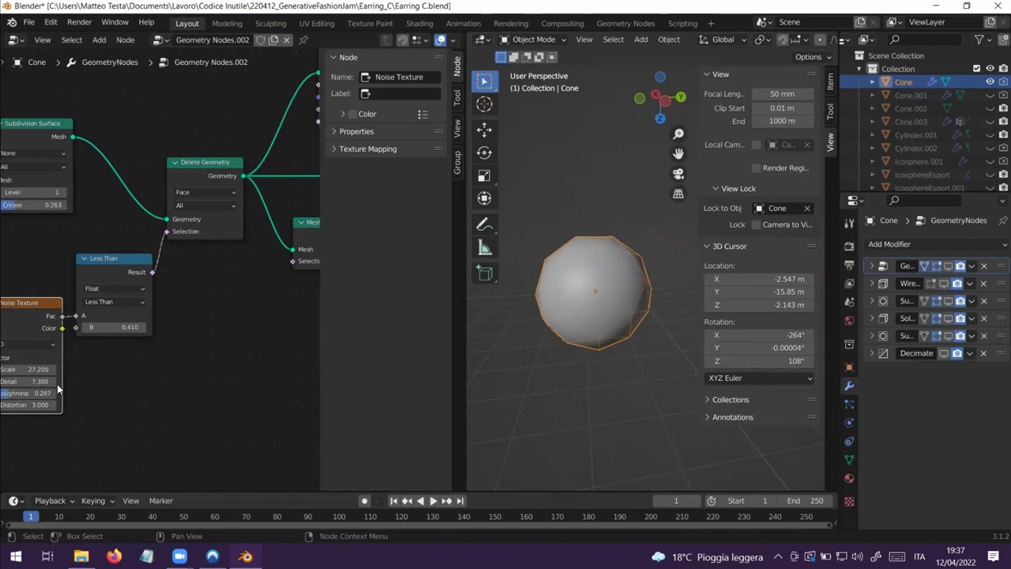
pyautogui.moveTo(220, 293); pyautogui.dragTo(13, 280, button='middle')
pyautogui.moveTo(224, 309); pyautogui.dragTo(206, 342, button='middle')
pyautogui.moveTo(173, 281); pyautogui.dragTo(283, 228, button='middle')
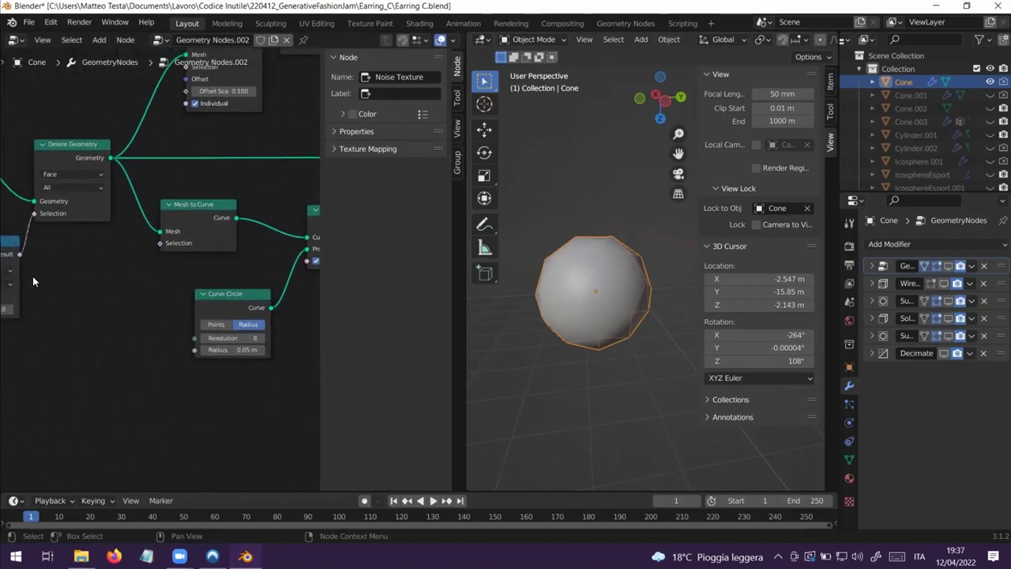
pyautogui.moveTo(188, 275); pyautogui.dragTo(134, 338, button='middle')
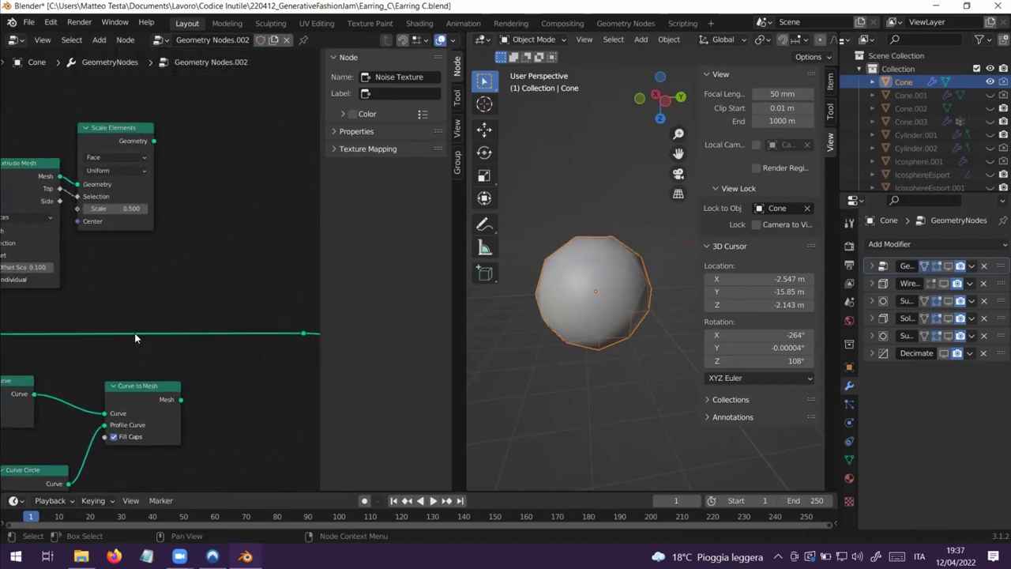
pyautogui.moveTo(169, 289); pyautogui.dragTo(221, 264, button='middle')
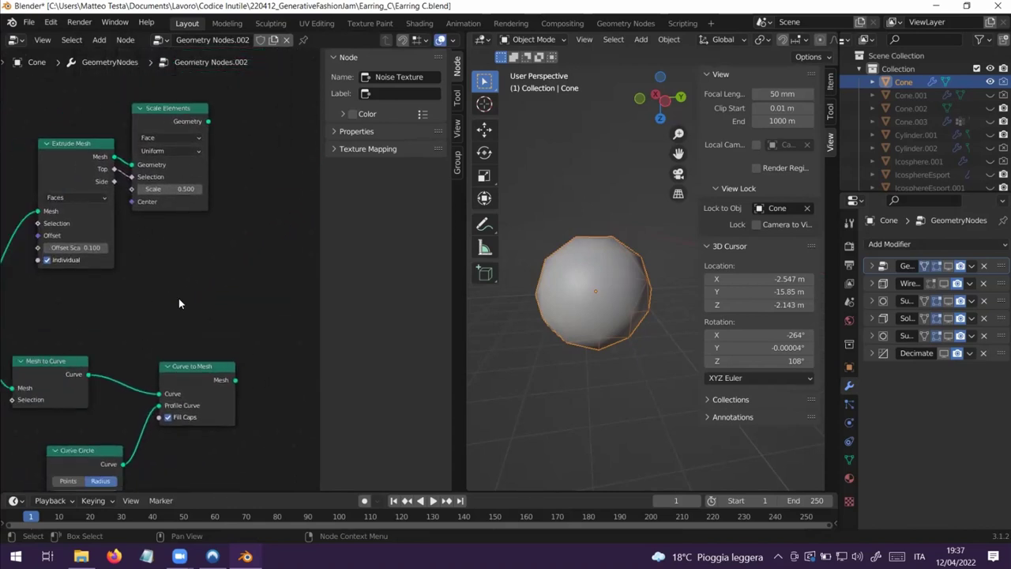
pyautogui.moveTo(179, 298); pyautogui.dragTo(136, 207, button='middle')
pyautogui.moveTo(203, 218); pyautogui.dragTo(237, 271, button='middle')
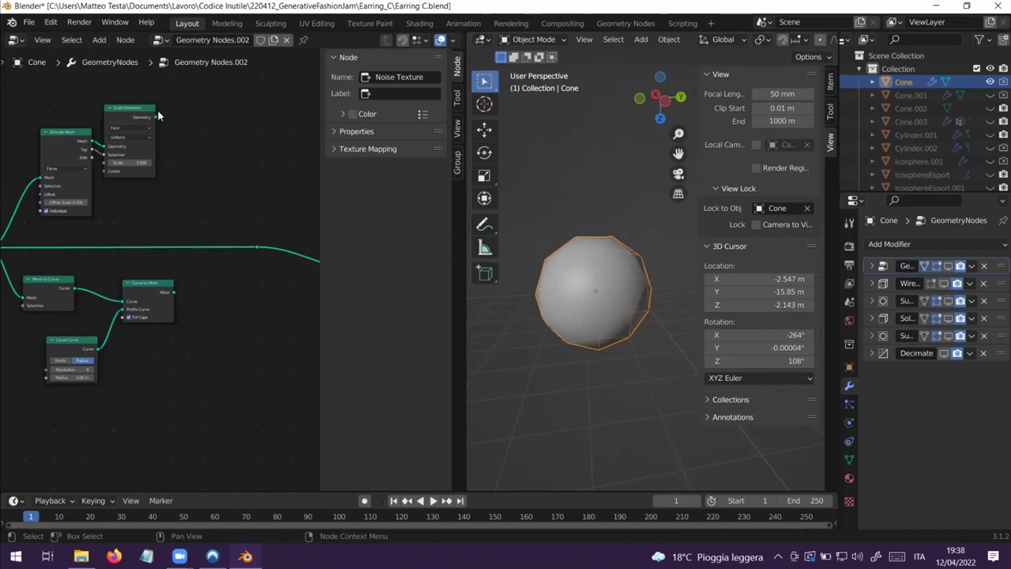
# - Select the Scale Elements node and turn on viewport display for the cone's Geometry Nodes modifier
pyautogui.moveTo(156, 117); pyautogui.dragTo(253, 179)
pyautogui.click(118, 106)
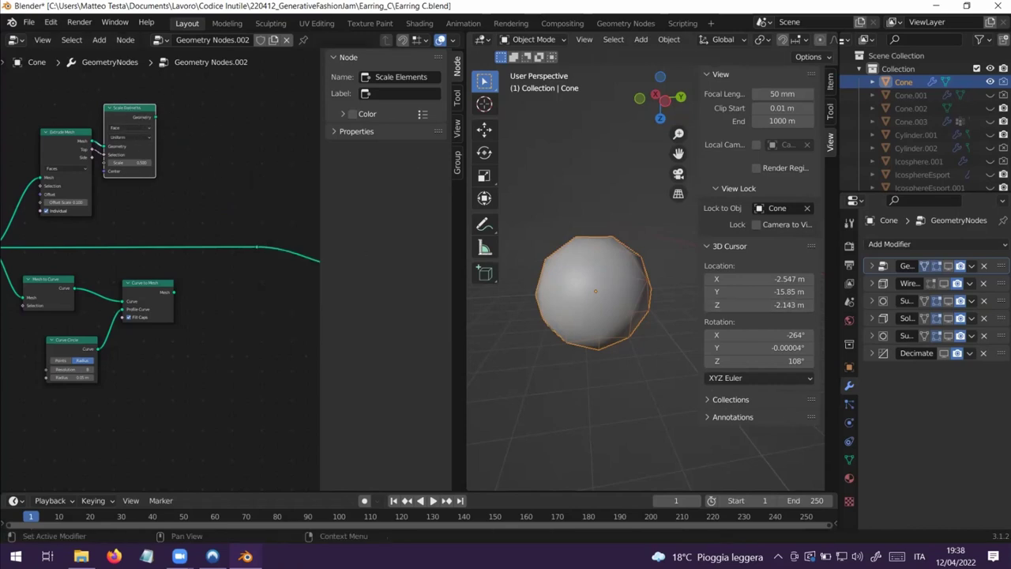
pyautogui.click(948, 267)
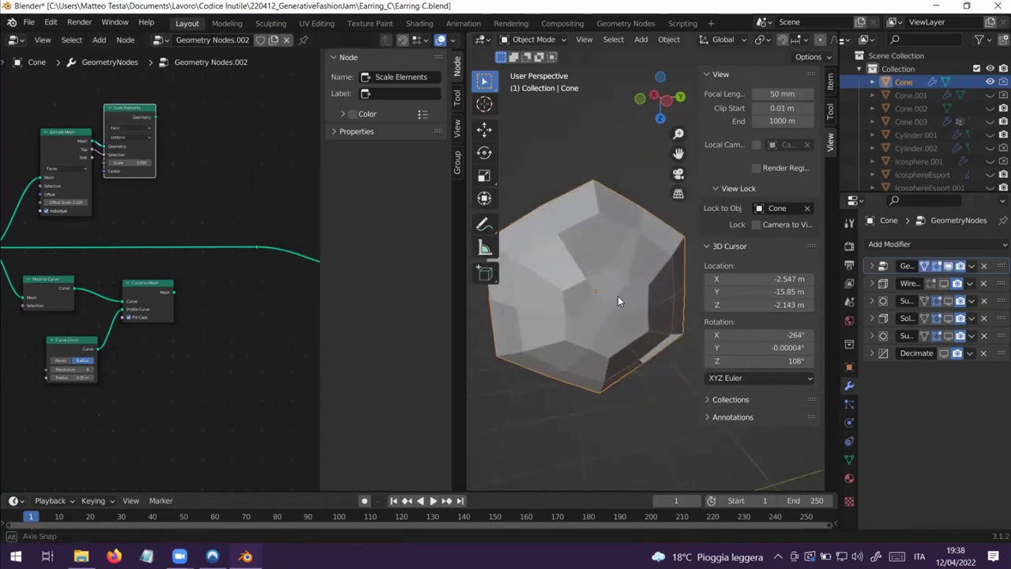
pyautogui.moveTo(618, 295); pyautogui.dragTo(564, 303, button='middle')
pyautogui.moveTo(592, 334); pyautogui.dragTo(627, 305, button='middle')
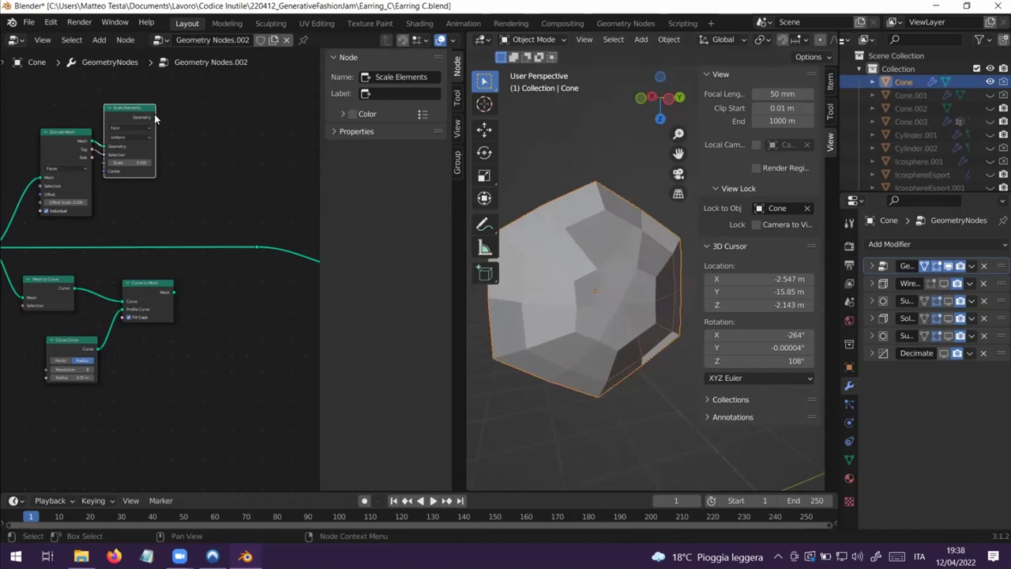
# - Connect the Scale Elements geometry output to the reroute point and inspect the extruded faces on the cone
pyautogui.moveTo(155, 117); pyautogui.dragTo(254, 249)
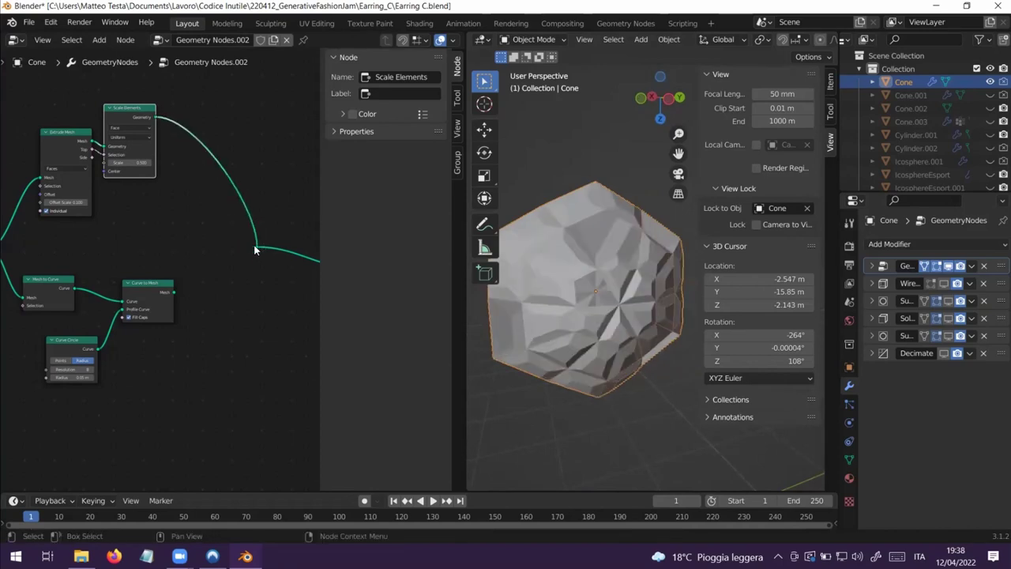
pyautogui.moveTo(598, 309); pyautogui.dragTo(582, 257, button='middle')
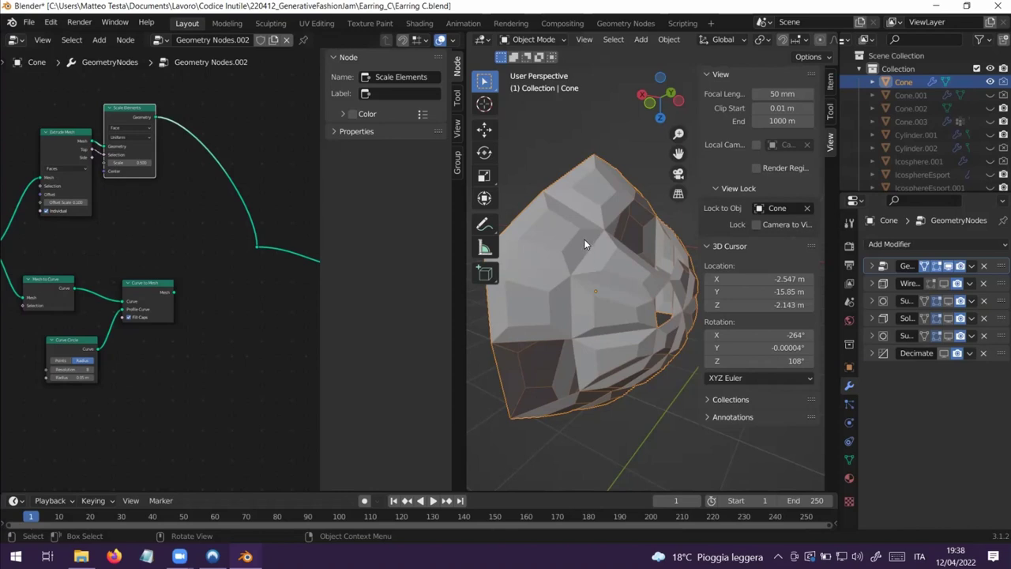
pyautogui.moveTo(639, 255); pyautogui.dragTo(589, 254, button='middle')
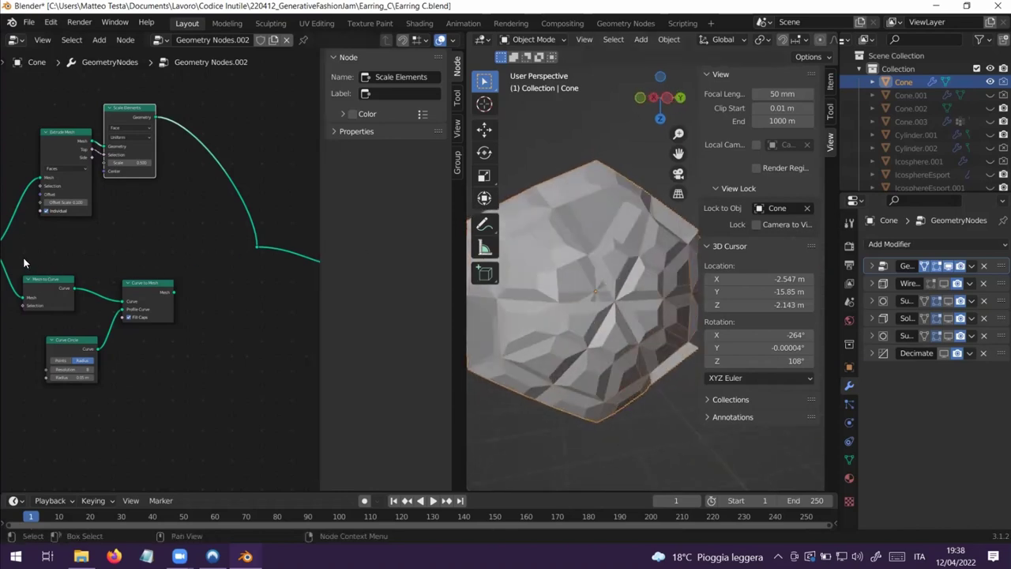
# - Reconnect the Delete Geometry output to the reroute point in place of the Scale Elements link
pyautogui.moveTo(24, 263); pyautogui.dragTo(68, 246, button='middle')
pyautogui.moveTo(27, 239); pyautogui.dragTo(292, 237)
pyautogui.moveTo(294, 273); pyautogui.dragTo(203, 271, button='middle')
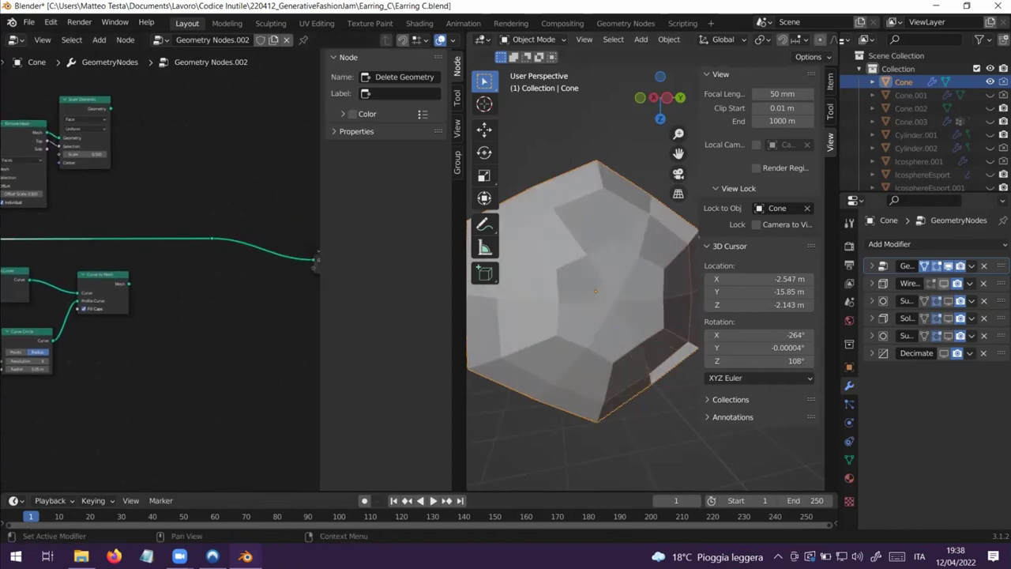
# - Turn on viewport display for the cone's Wireframe, Solidify, both Subdivision and Decimate modifiers
pyautogui.click(944, 284)
pyautogui.moveTo(578, 331); pyautogui.dragTo(626, 346, button='middle')
pyautogui.click(601, 241)
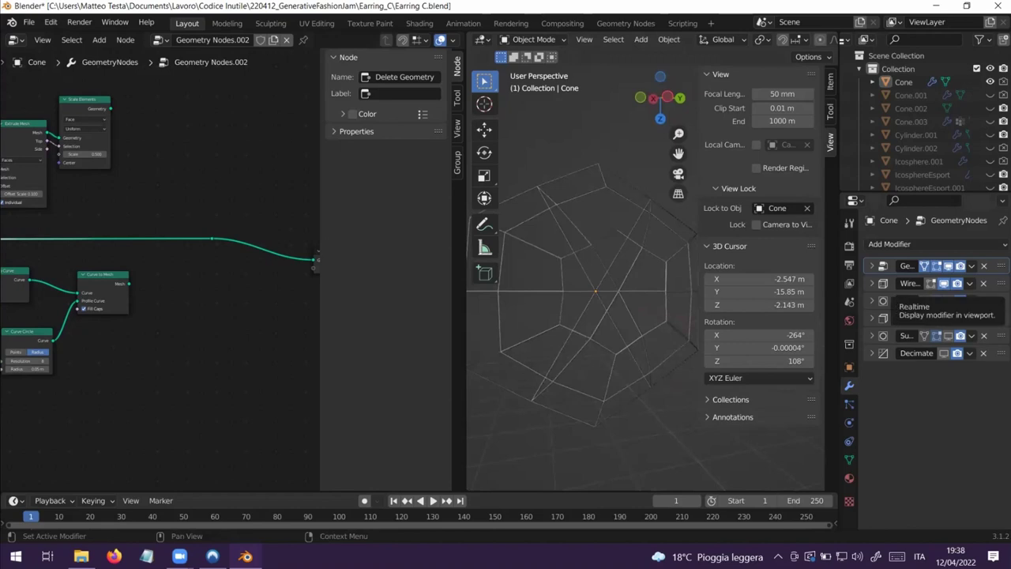
pyautogui.click(948, 301)
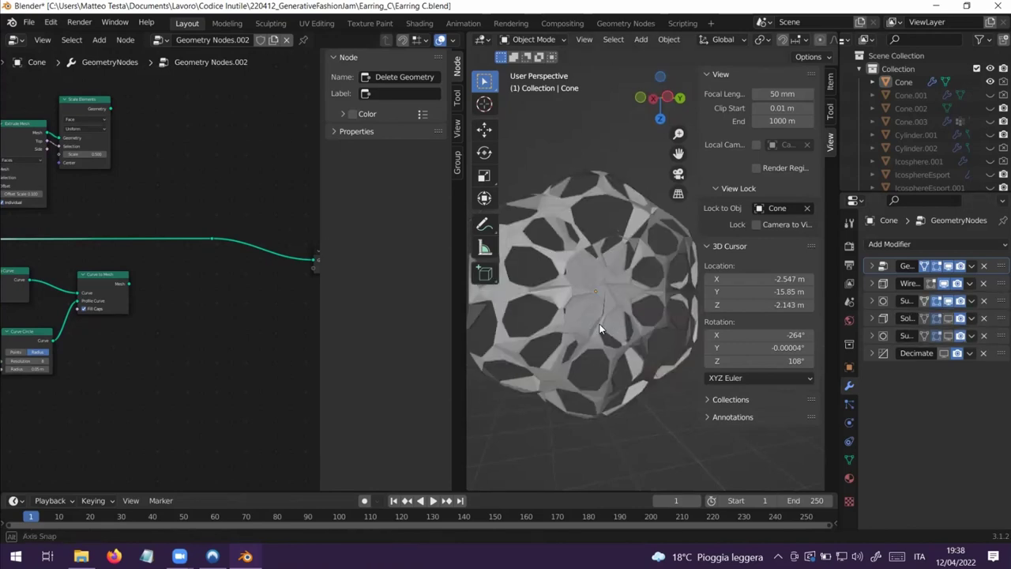
pyautogui.moveTo(618, 278); pyautogui.dragTo(671, 307, button='middle')
pyautogui.click(948, 336)
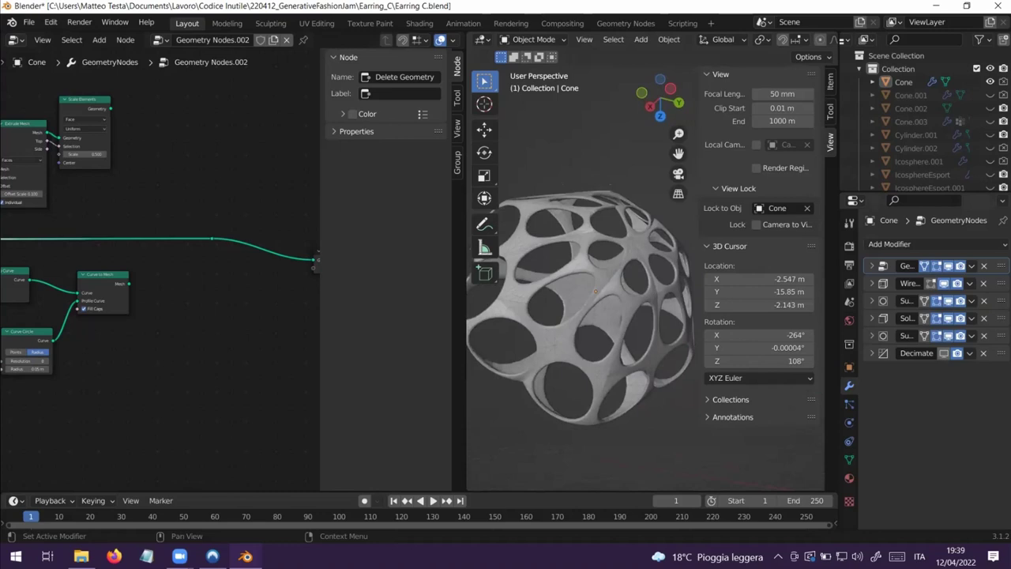
pyautogui.click(945, 353)
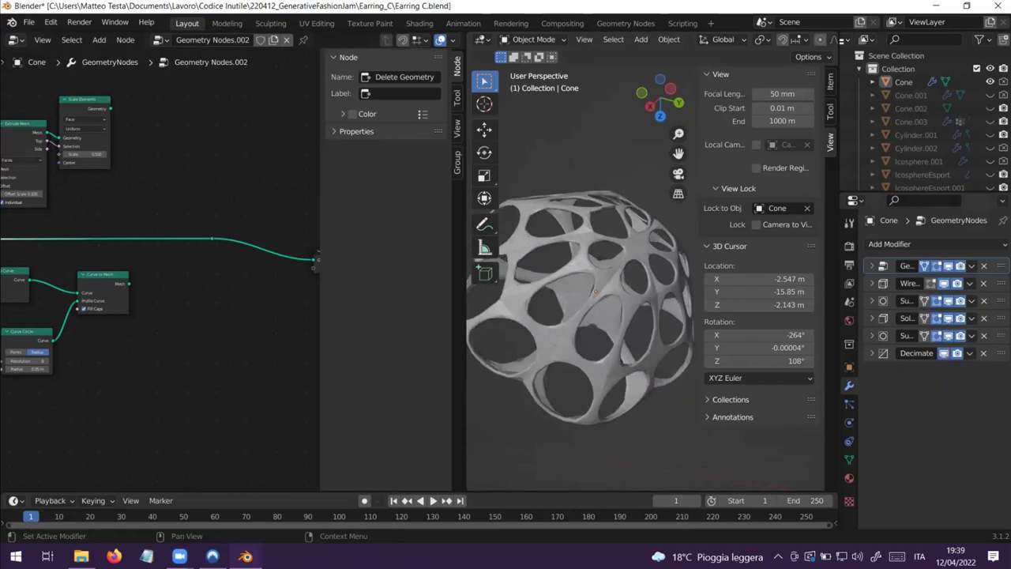
# - Examine the perforated shell close up and from several angles, comparing it with the Decimate modifier off and on
pyautogui.moveTo(643, 349); pyautogui.dragTo(675, 312, button='middle')
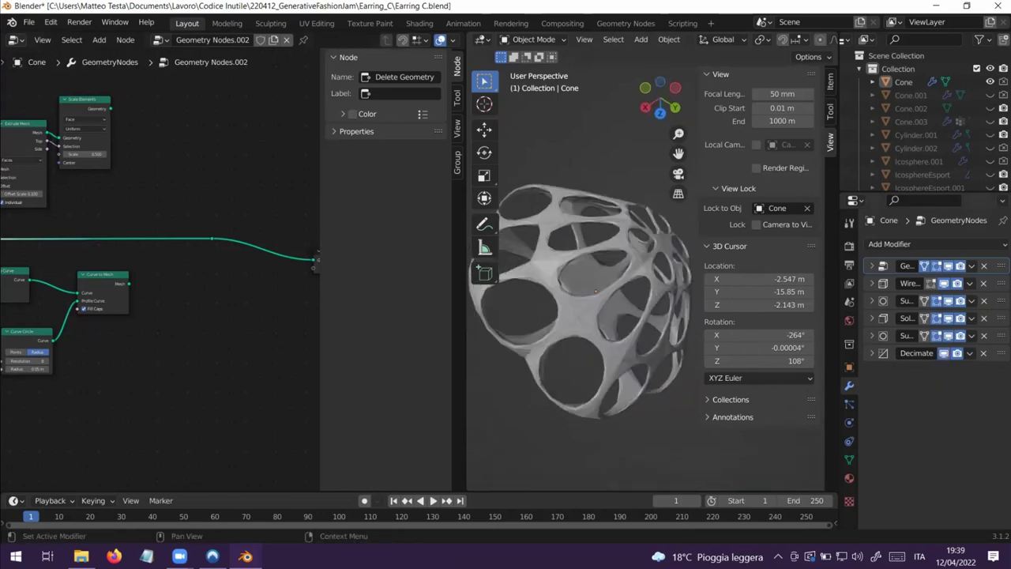
pyautogui.scroll(5, 576, 248)
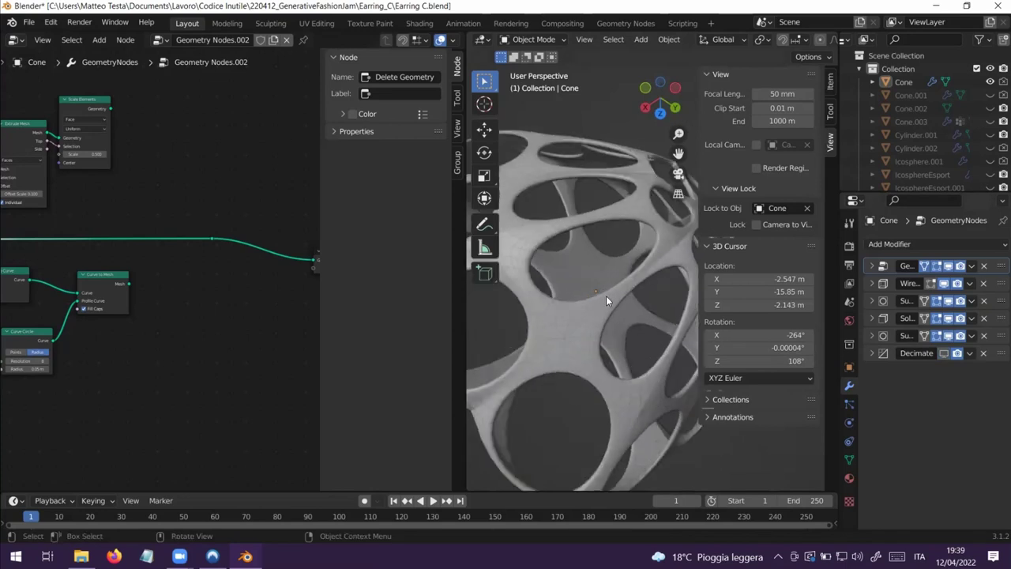
pyautogui.moveTo(606, 295); pyautogui.dragTo(549, 355, button='middle')
pyautogui.moveTo(637, 252)
pyautogui.mouseDown(button='middle')
pyautogui.moveTo(616, 273)
pyautogui.moveTo(618, 252)
pyautogui.moveTo(641, 244)
pyautogui.mouseUp(button='middle')
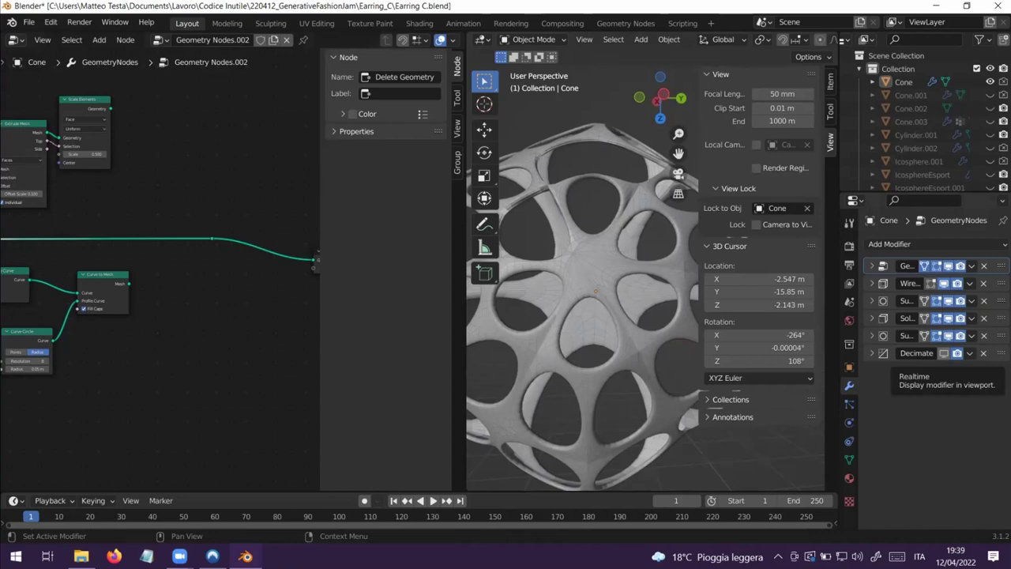
pyautogui.moveTo(577, 310); pyautogui.dragTo(596, 300, button='middle')
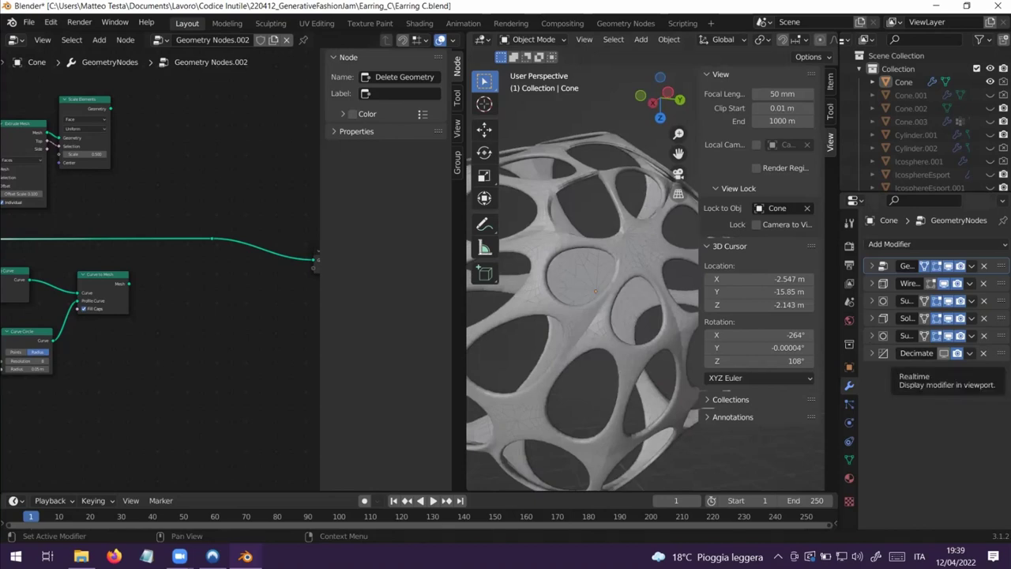
pyautogui.moveTo(627, 334); pyautogui.dragTo(617, 255, button='middle')
pyautogui.scroll(-5, 647, 265)
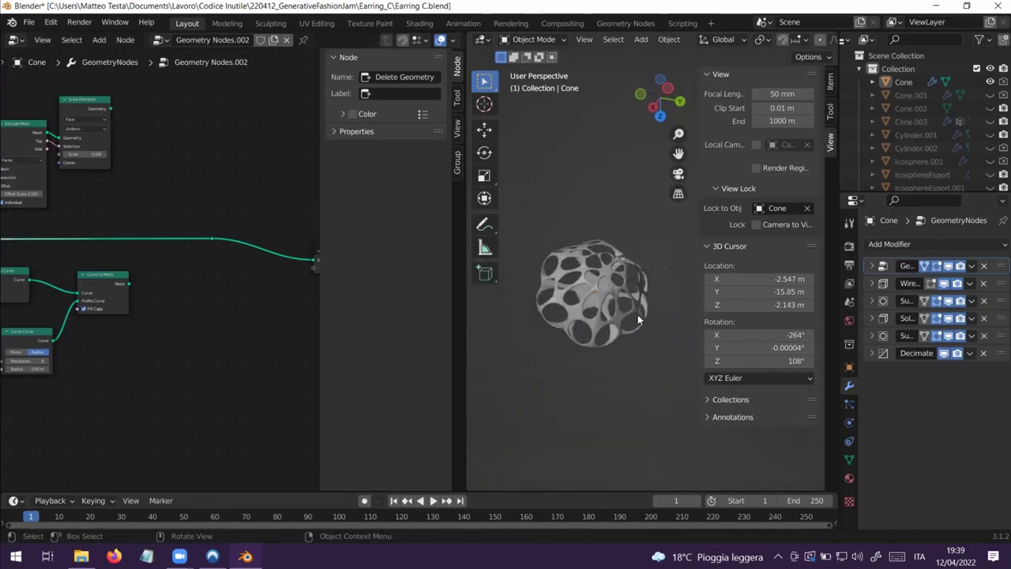
pyautogui.moveTo(637, 314); pyautogui.dragTo(559, 259, button='middle')
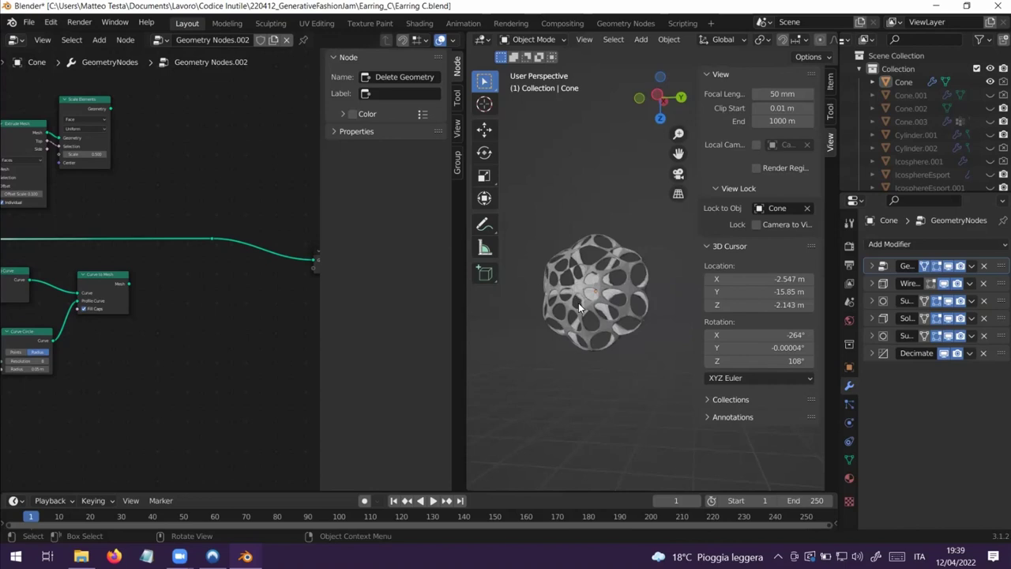
pyautogui.moveTo(575, 354); pyautogui.dragTo(559, 342, button='middle')
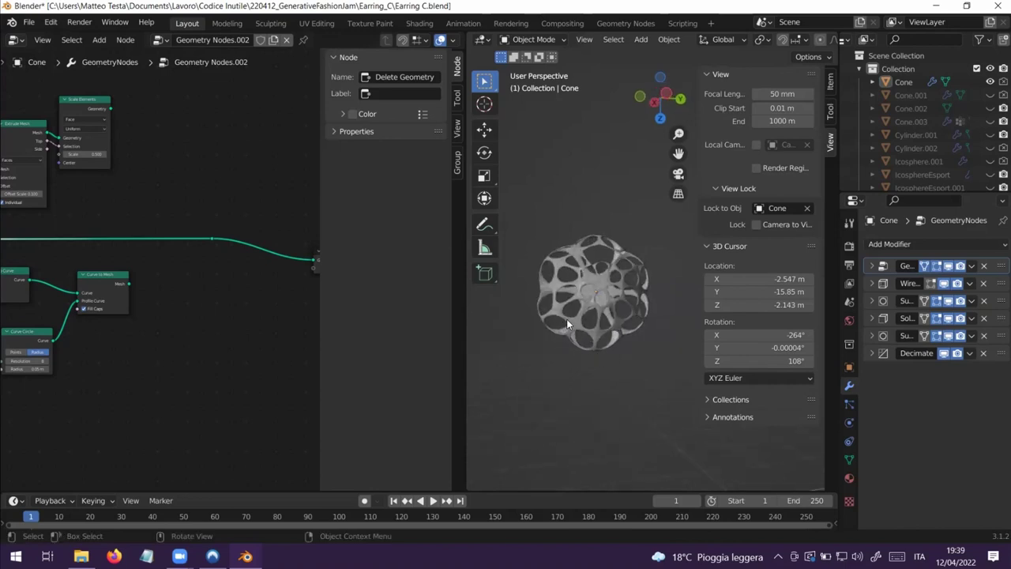
pyautogui.scroll(-1, 576, 316)
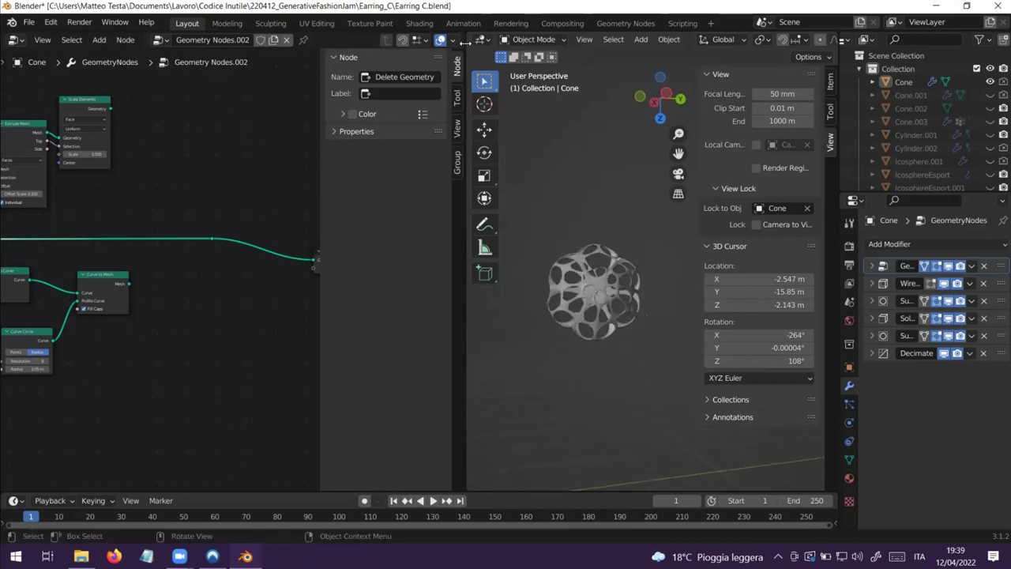
# - Select the perforated cone object, widen the 3D viewport over the node editor and center the model in it
pyautogui.click(605, 280)
pyautogui.moveTo(569, 295); pyautogui.dragTo(607, 288, button='middle')
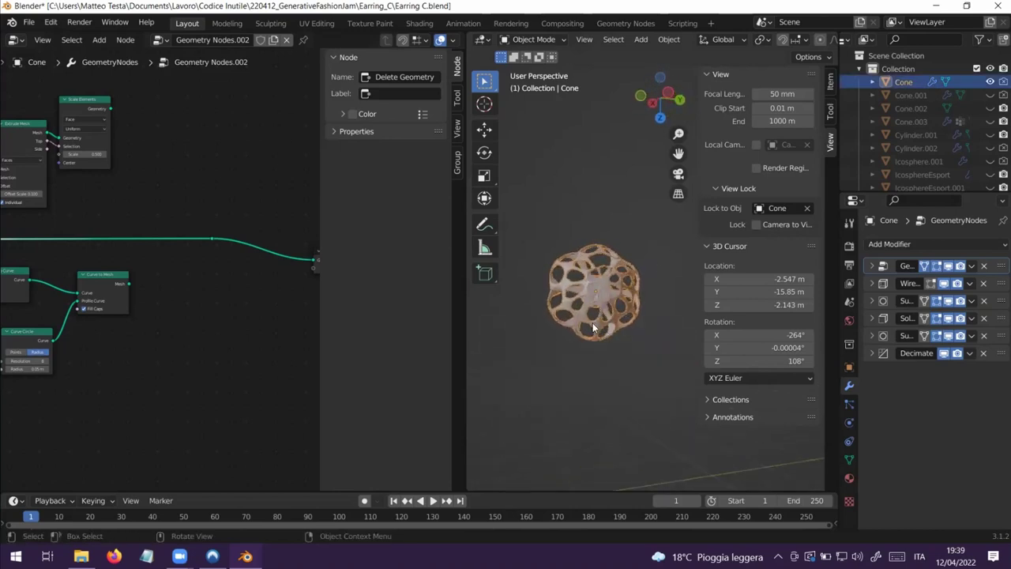
pyautogui.moveTo(592, 322); pyautogui.dragTo(568, 300, button='middle')
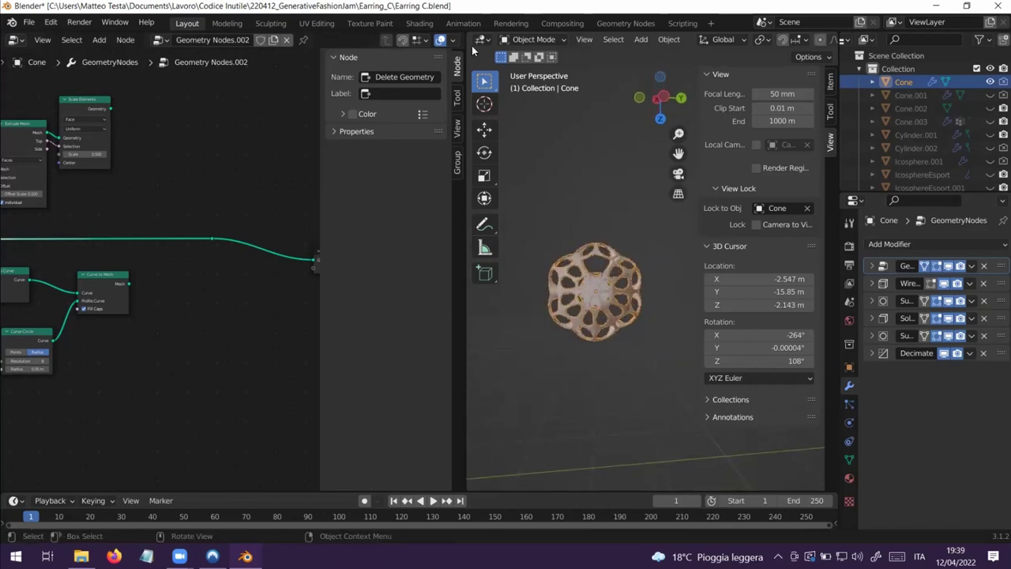
pyautogui.moveTo(466, 79); pyautogui.dragTo(143, 84)
pyautogui.keyDown('shift'); pyautogui.moveTo(332, 198); pyautogui.dragTo(446, 193, button='middle'); pyautogui.keyUp('shift')
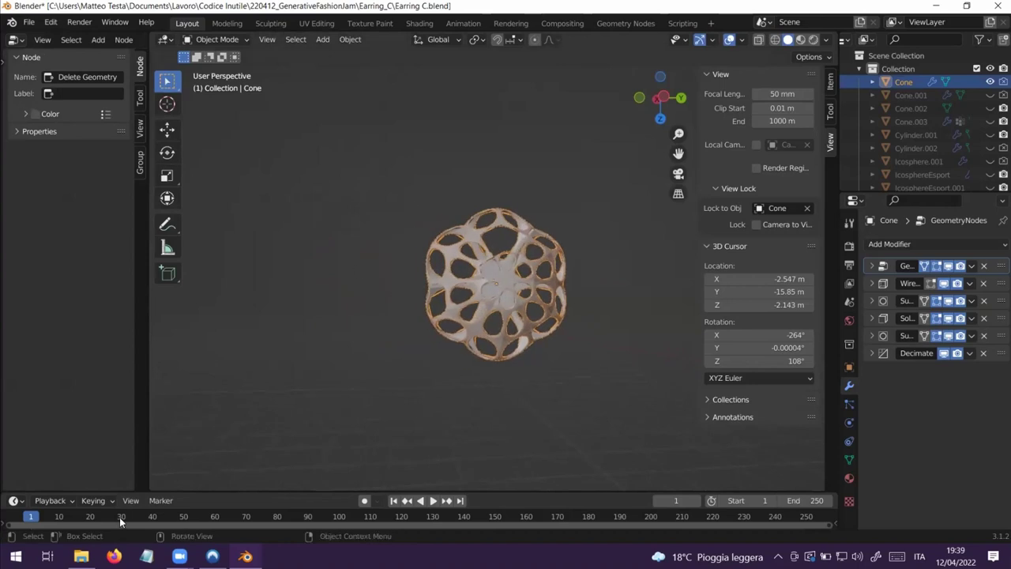
# - Look over the files in the Earring_C folder in File Explorer and return to Blender
pyautogui.click(80, 556)
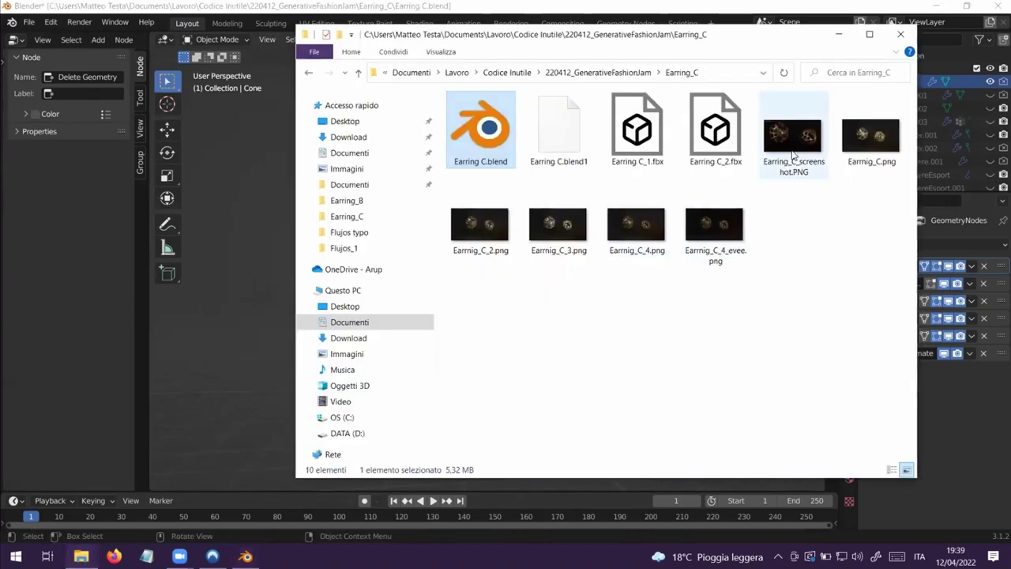
pyautogui.click(839, 34)
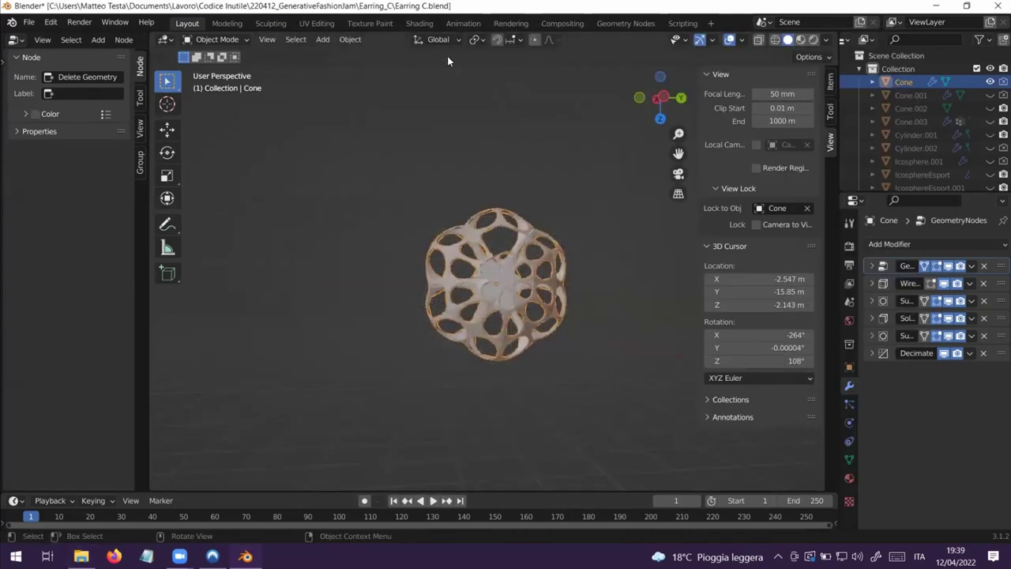
pyautogui.click(170, 44)
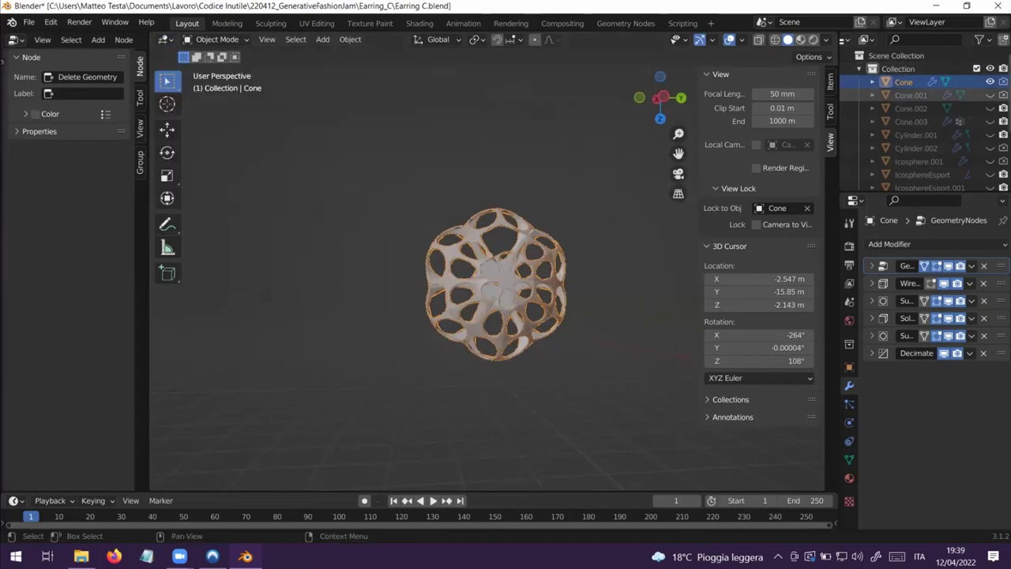
# - Collapse the main collection in the outliner and unhide the scene's backdrop, lights and camera
pyautogui.click(859, 68)
pyautogui.click(990, 82)
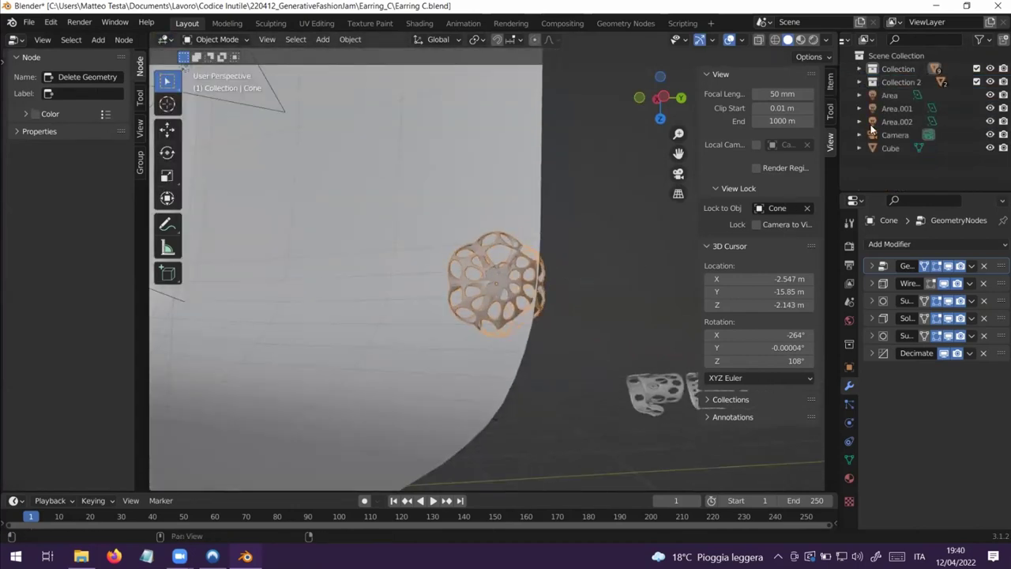
pyautogui.click(990, 69)
pyautogui.scroll(-6, 517, 257)
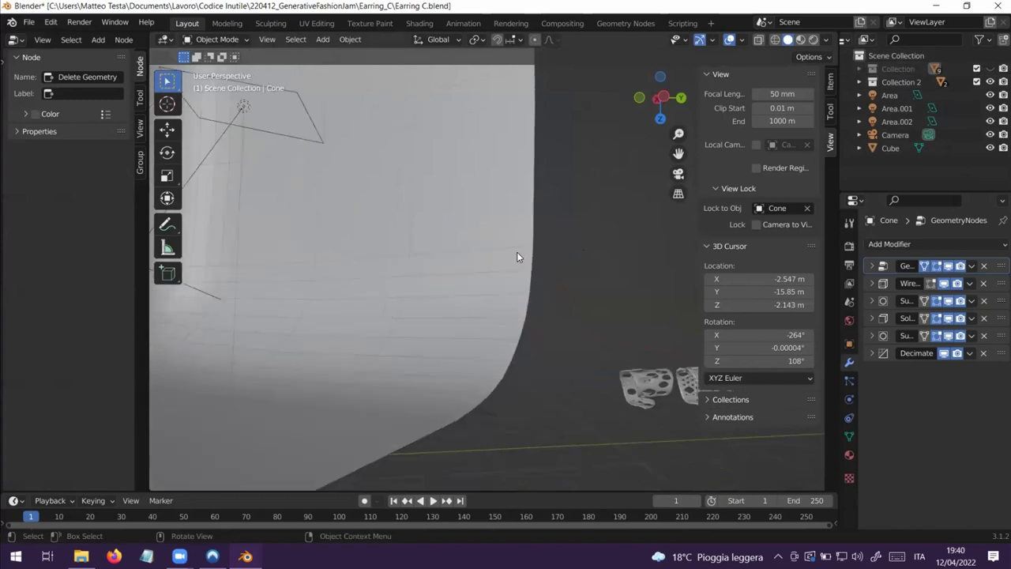
pyautogui.moveTo(382, 295); pyautogui.dragTo(411, 304, button='middle')
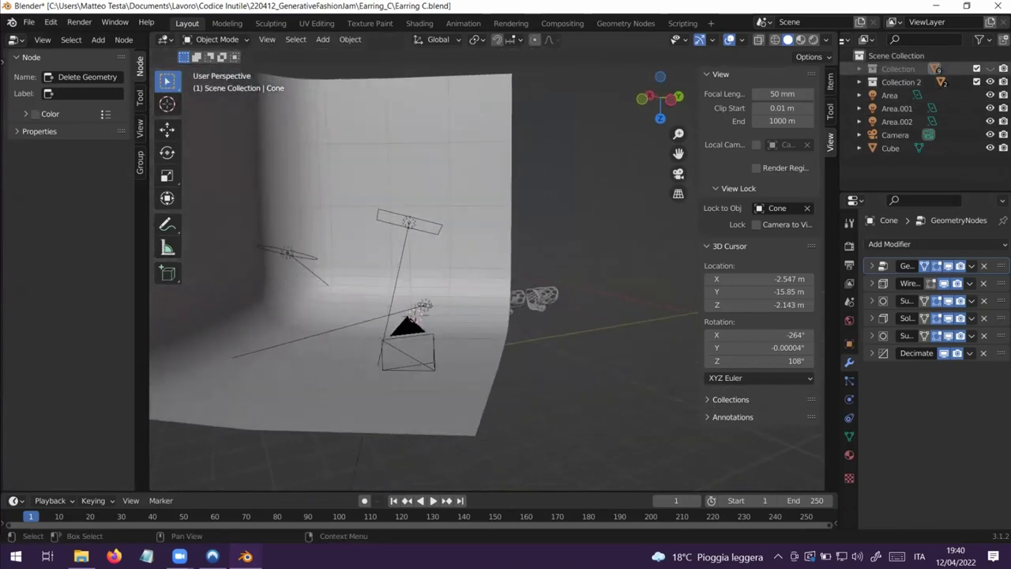
pyautogui.click(976, 68)
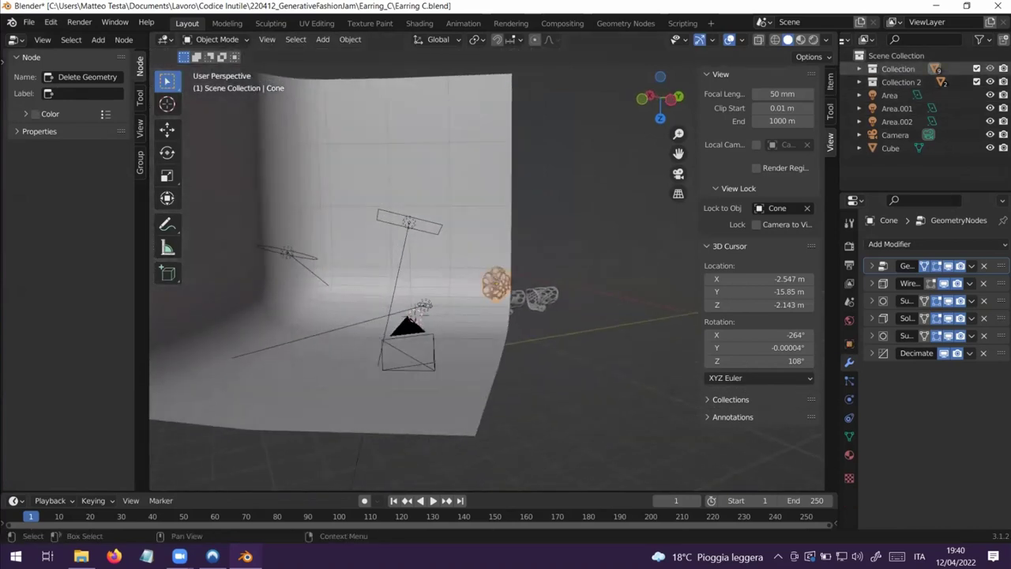
# - Expand the main collection in the outliner and hide the Cone and Icosphere.001 objects
pyautogui.click(859, 68)
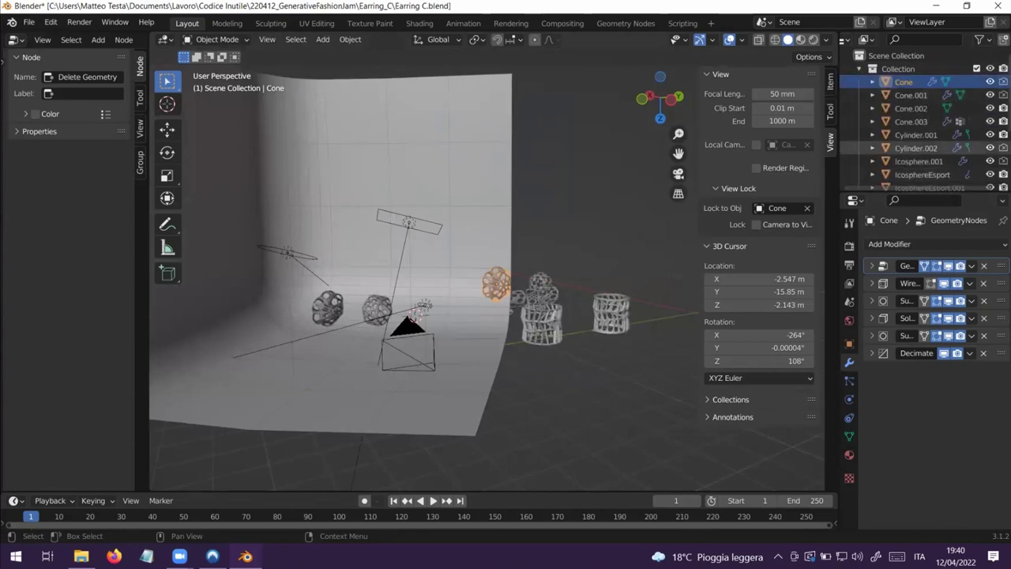
pyautogui.scroll(-2, 924, 119)
pyautogui.moveTo(665, 284); pyautogui.dragTo(573, 302, button='middle')
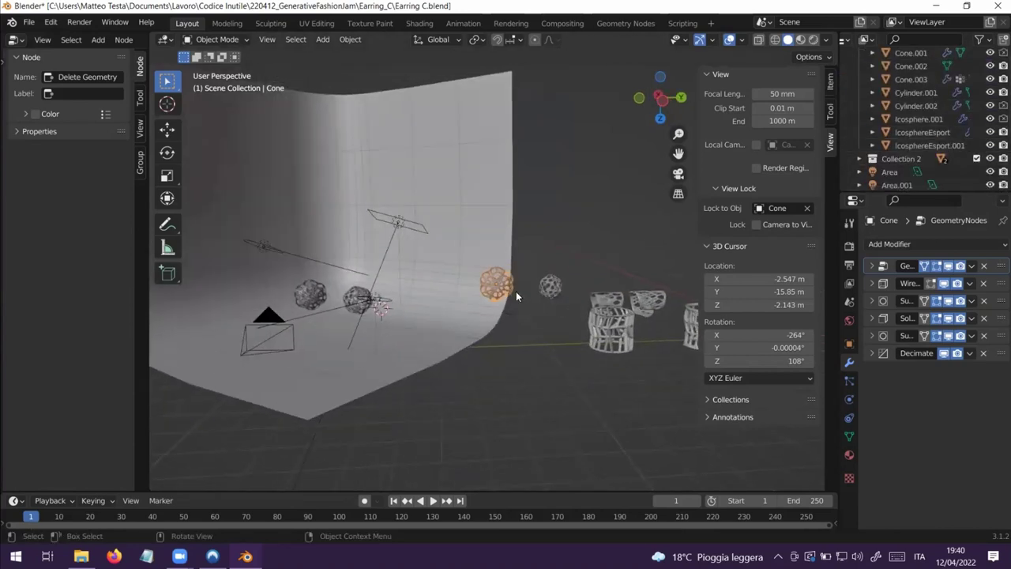
pyautogui.scroll(-3, 924, 118)
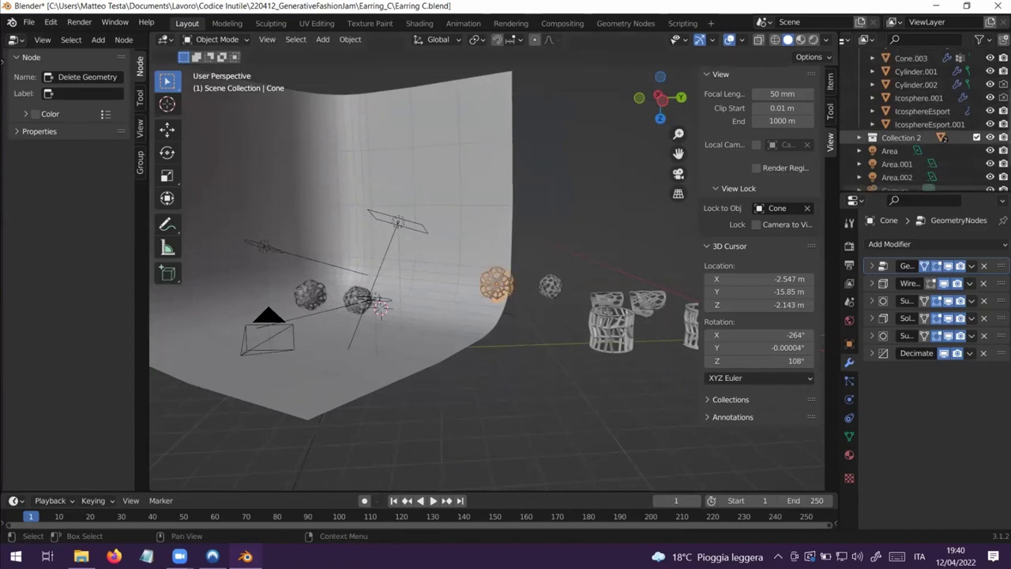
pyautogui.scroll(5, 924, 150)
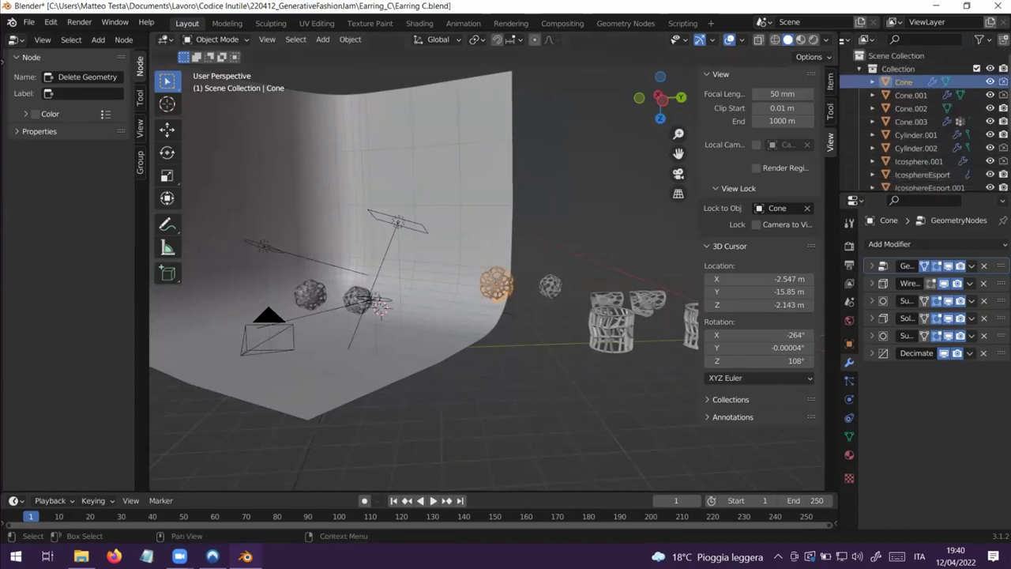
pyautogui.click(990, 83)
pyautogui.click(549, 290)
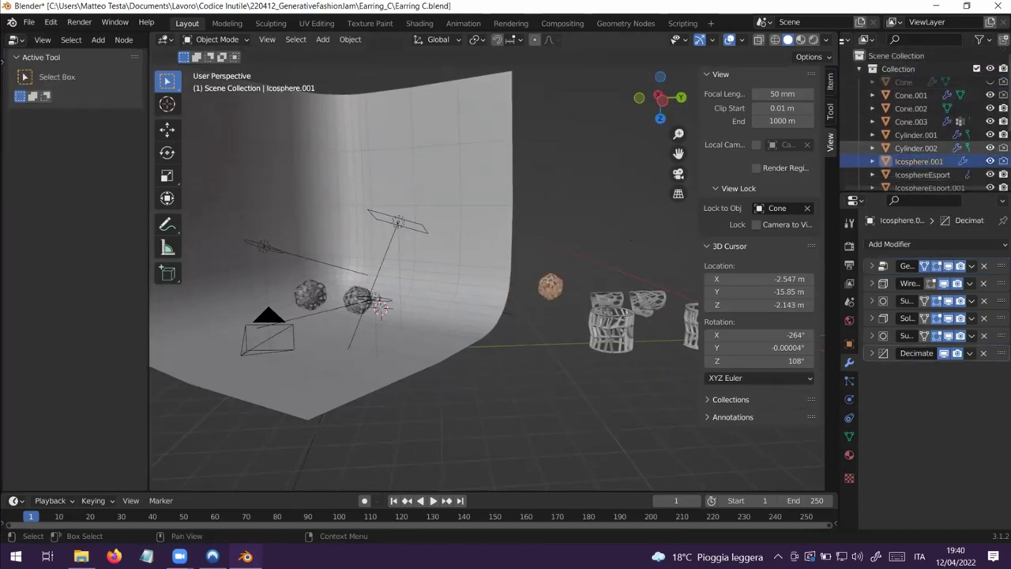
pyautogui.press('h')
# - Switch the viewport to Material Preview shading and view the two perforated pieces on the backdrop up close
pyautogui.moveTo(420, 264); pyautogui.dragTo(450, 316, button='middle')
pyautogui.scroll(5, 446, 311)
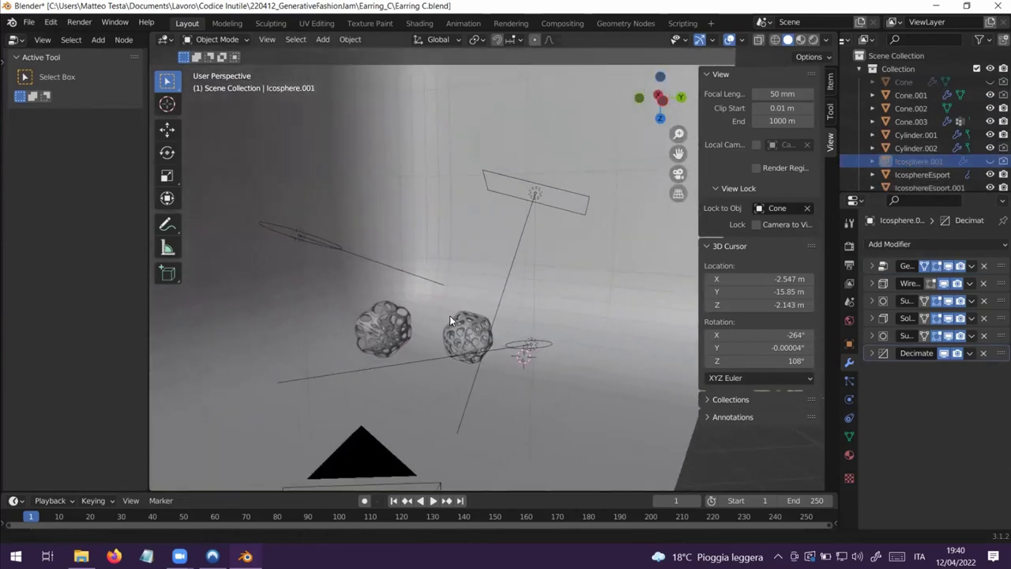
pyautogui.scroll(2, 451, 318)
pyautogui.scroll(1, 453, 321)
pyautogui.keyDown('shift'); pyautogui.moveTo(389, 324); pyautogui.dragTo(528, 284, button='middle'); pyautogui.keyUp('shift')
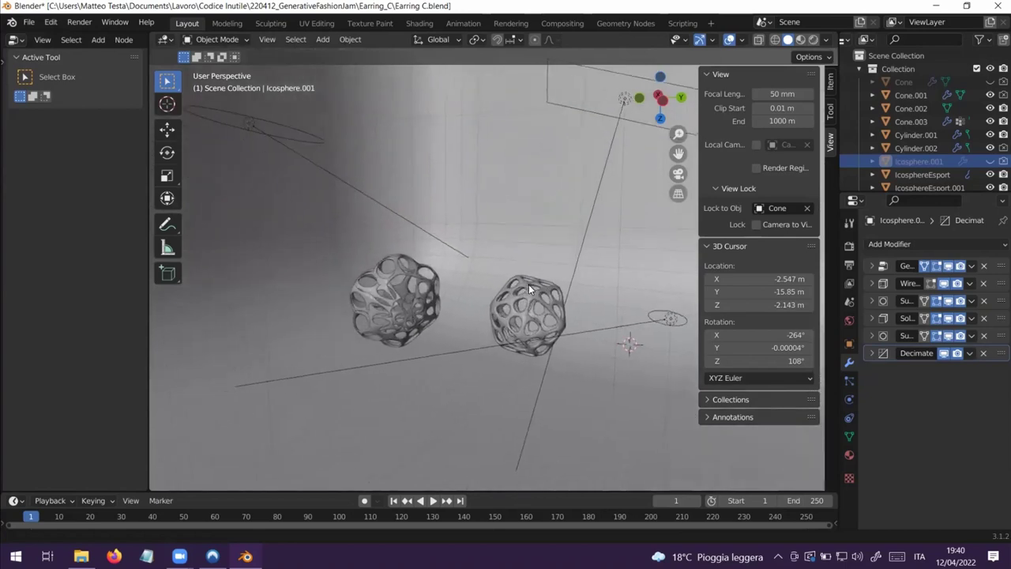
pyautogui.click(801, 39)
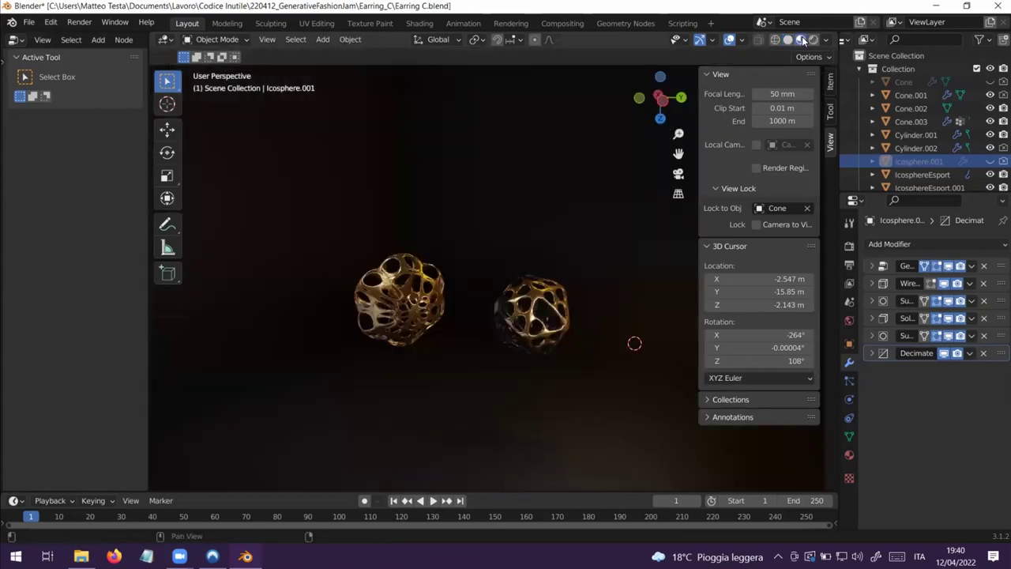
pyautogui.scroll(-1, 542, 309)
pyautogui.moveTo(562, 308)
pyautogui.mouseDown(button='middle')
pyautogui.moveTo(521, 286)
pyautogui.moveTo(522, 311)
pyautogui.moveTo(554, 312)
pyautogui.moveTo(558, 297)
pyautogui.moveTo(556, 305)
pyautogui.mouseUp(button='middle')
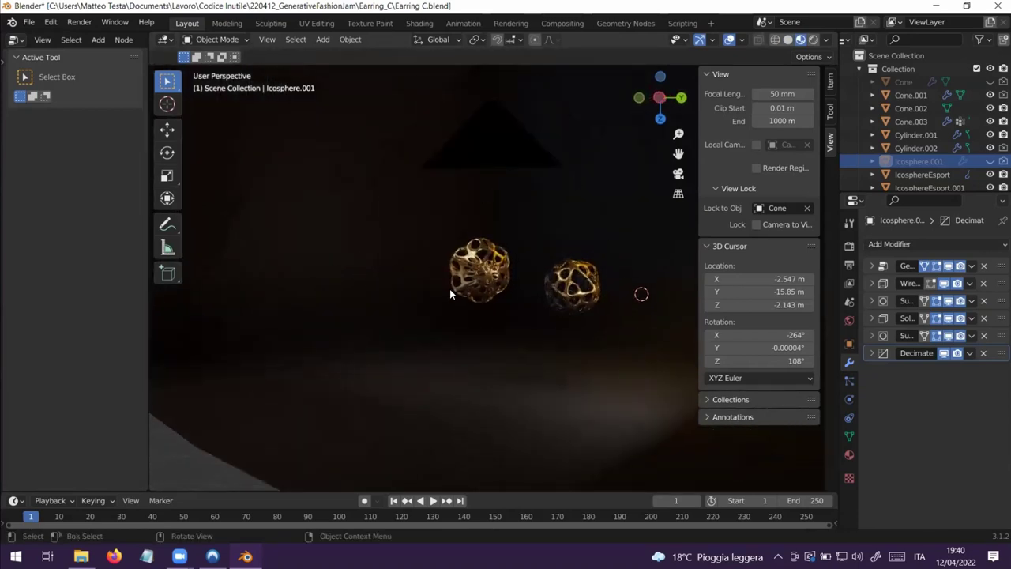
pyautogui.moveTo(451, 291); pyautogui.dragTo(508, 308, button='middle')
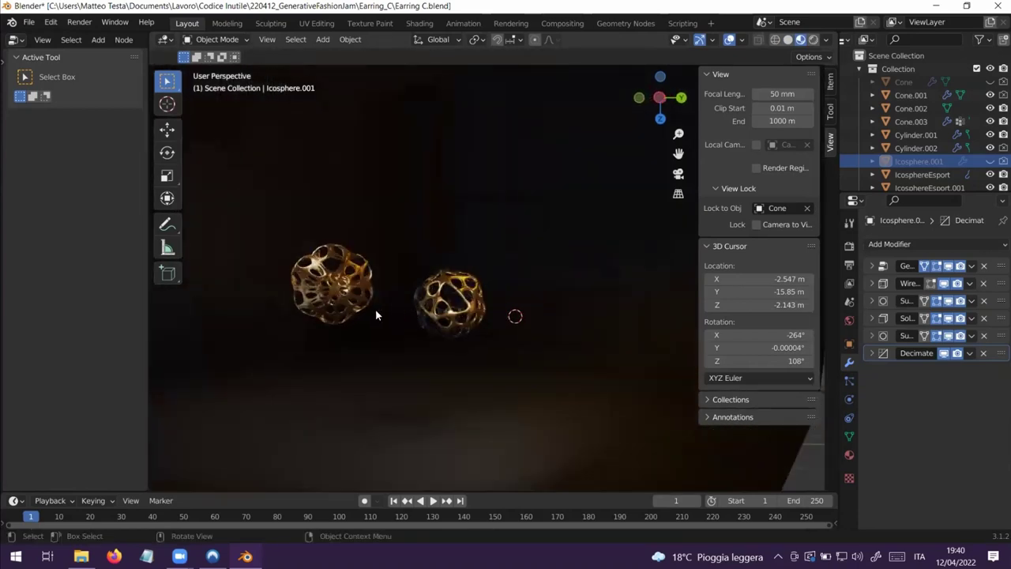
pyautogui.moveTo(387, 315); pyautogui.dragTo(429, 316, button='middle')
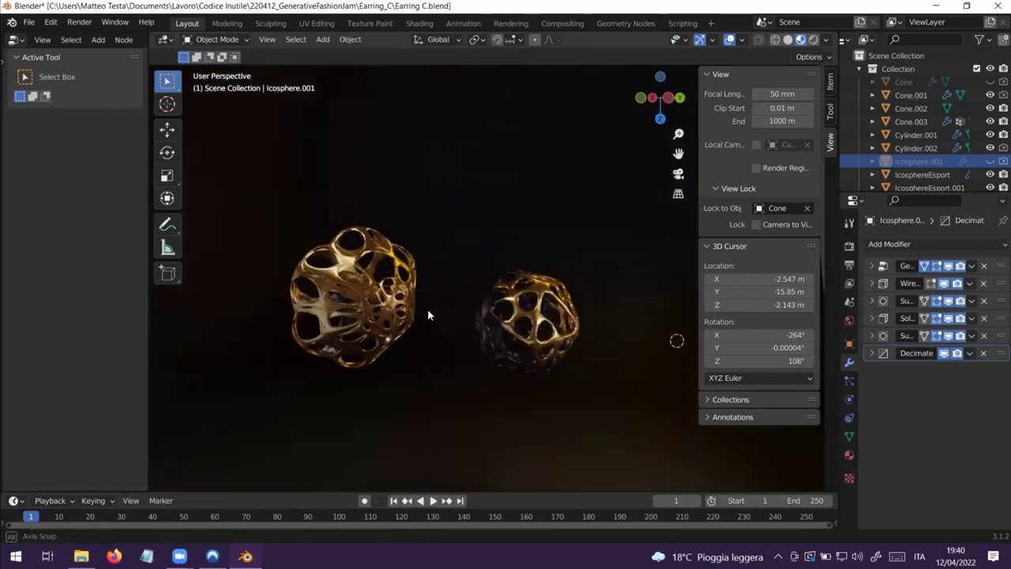
# - Hide the Cone.001 object that overlaps the larger gold piece
pyautogui.click(360, 307)
pyautogui.click(659, 274)
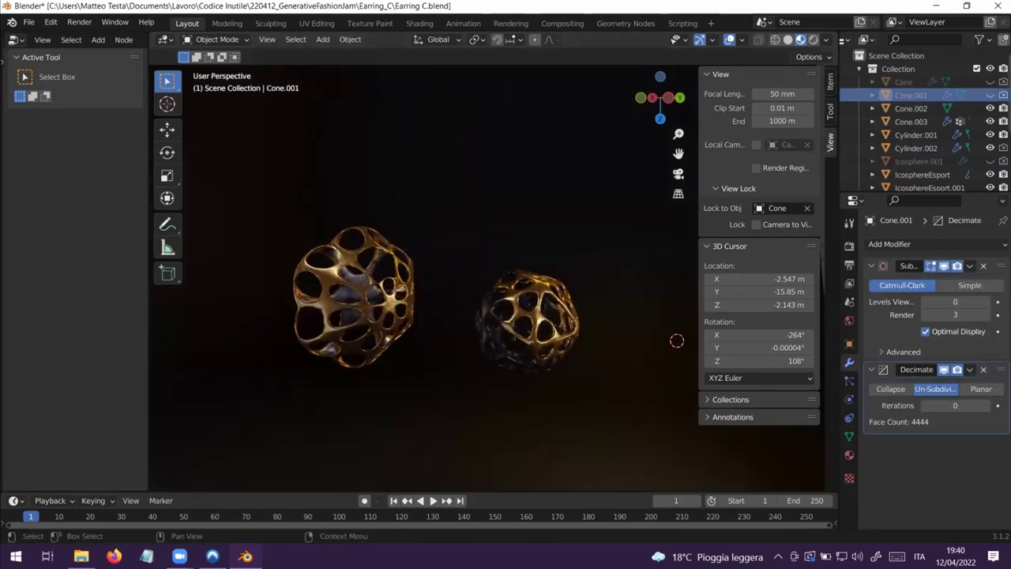
pyautogui.moveTo(576, 311); pyautogui.dragTo(564, 313, button='middle')
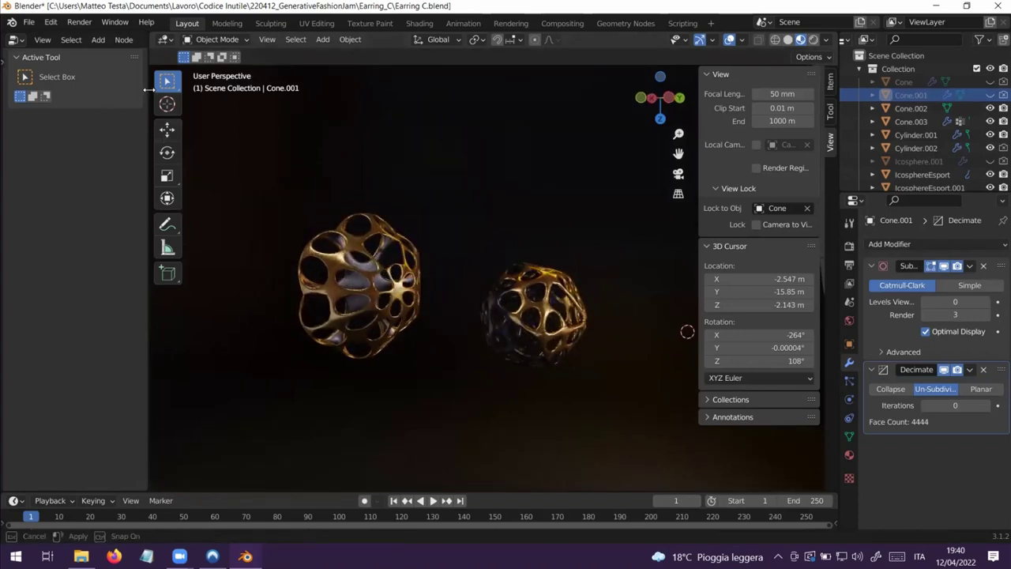
# - Widen the node editor beside the viewport, change it to the Shader Editor and look over the gold material's nodes
pyautogui.moveTo(149, 92); pyautogui.dragTo(319, 106)
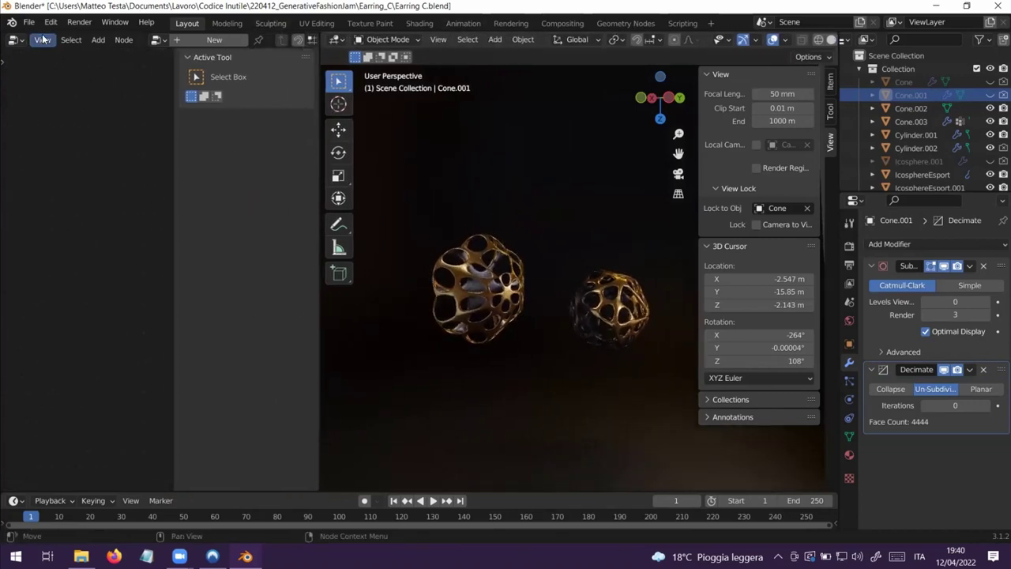
pyautogui.click(16, 40)
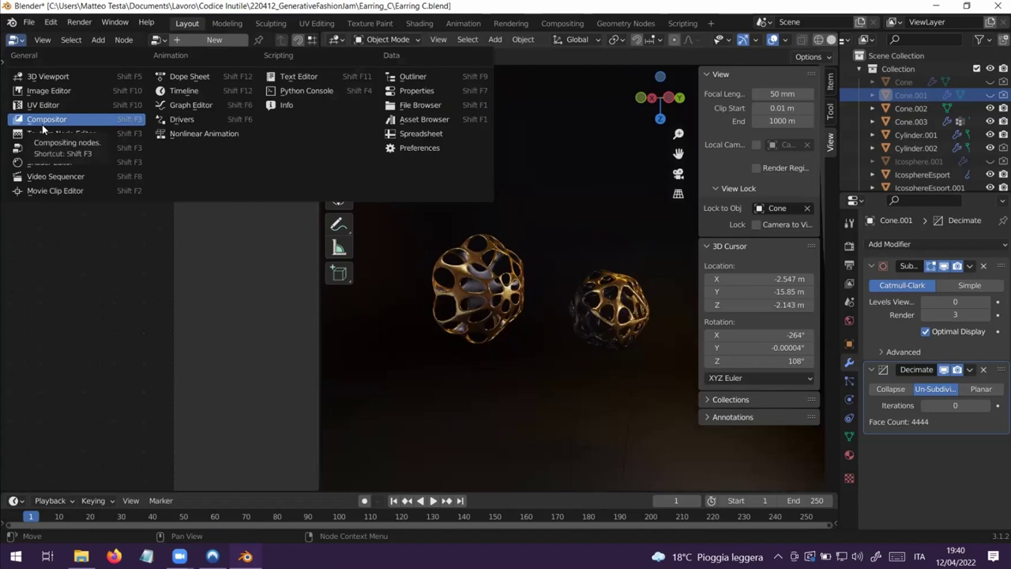
pyautogui.click(49, 163)
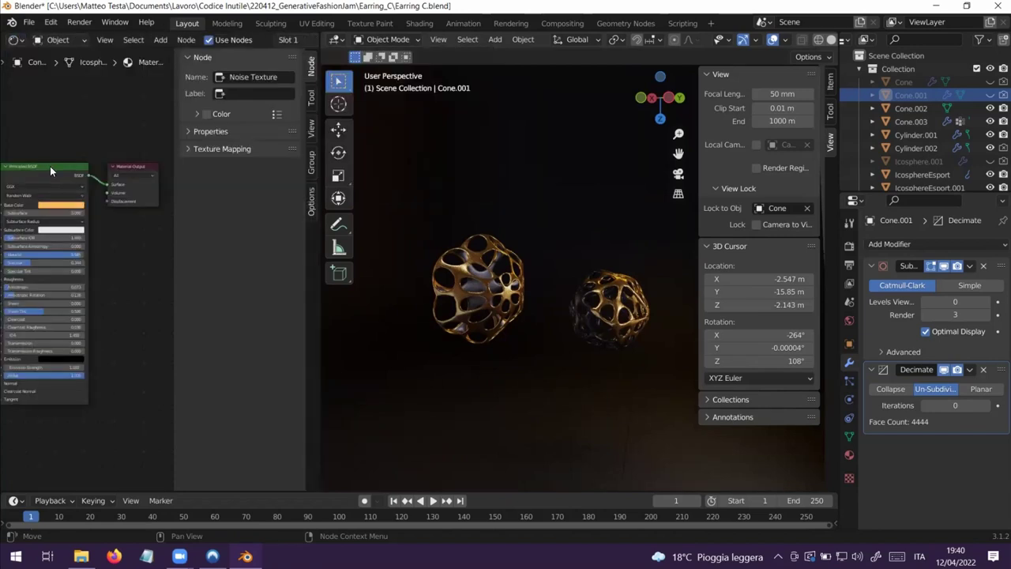
pyautogui.scroll(-3, 129, 261)
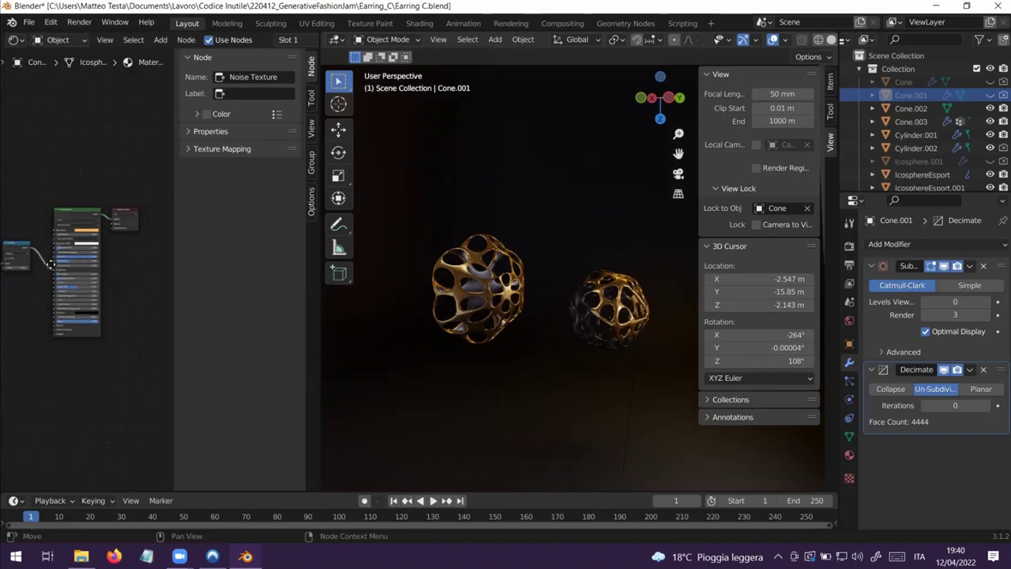
pyautogui.moveTo(50, 263); pyautogui.dragTo(82, 234, button='middle')
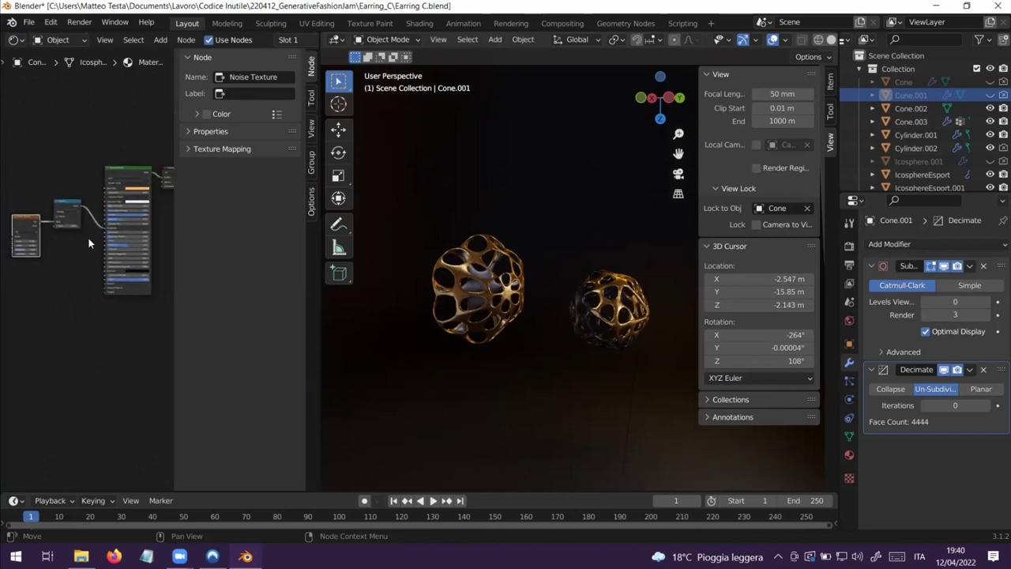
pyautogui.moveTo(123, 300); pyautogui.dragTo(101, 298, button='middle')
# - Examine the two gold perforated pieces and the dark backdrop close up and from several angles, including their materials
pyautogui.scroll(4, 447, 300)
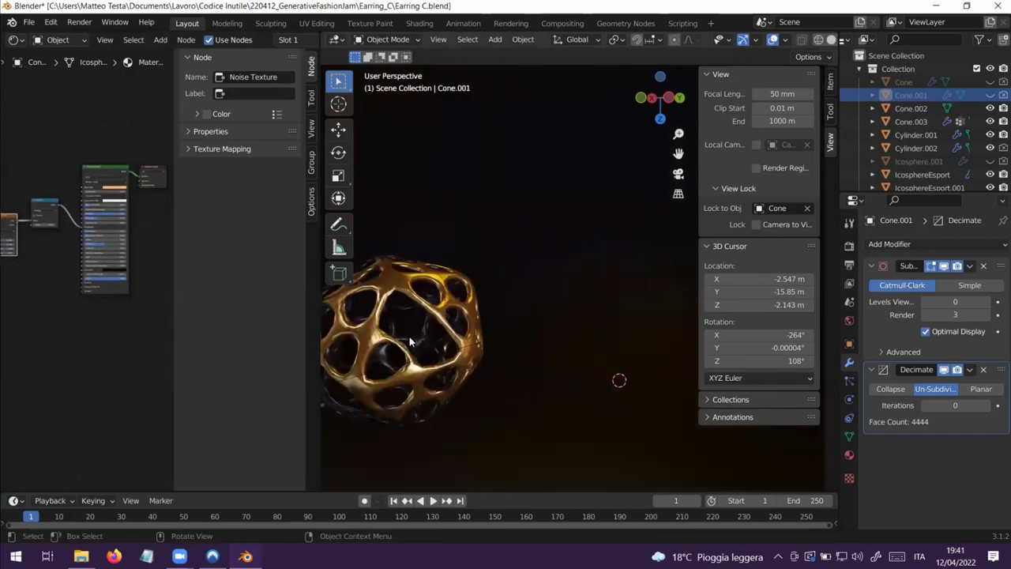
pyautogui.moveTo(373, 339); pyautogui.dragTo(536, 307, button='middle')
pyautogui.click(519, 355)
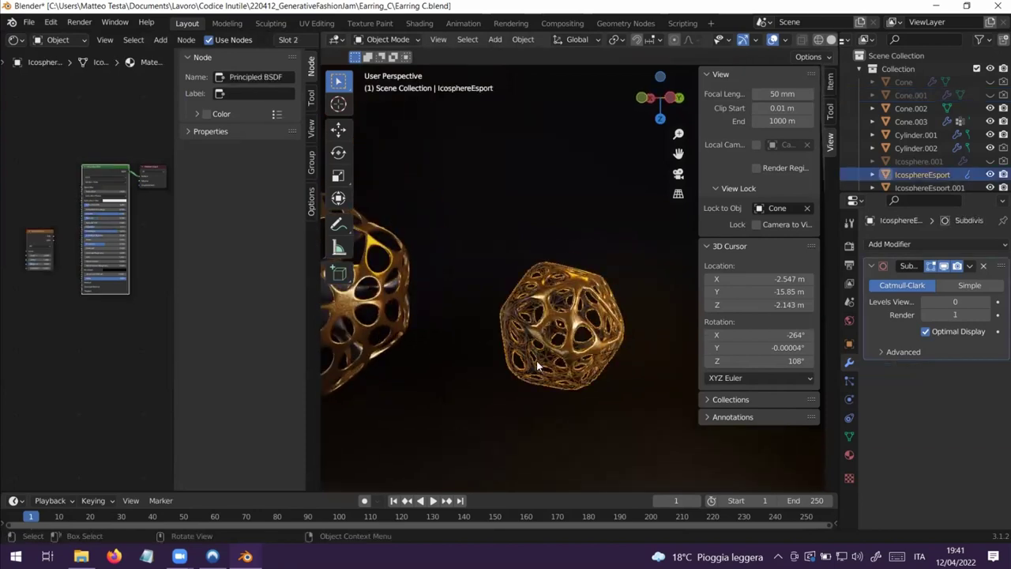
pyautogui.click(573, 276)
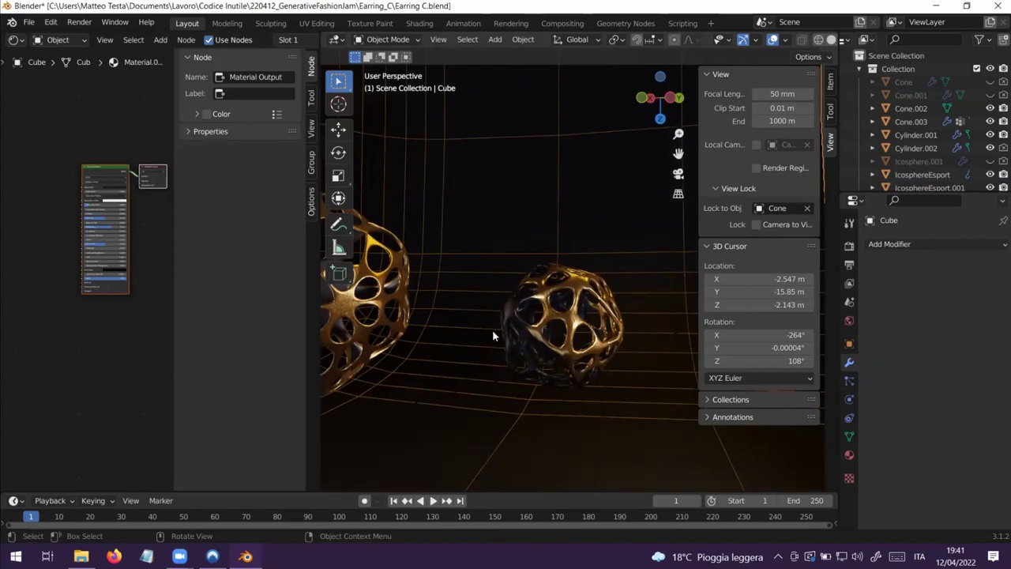
pyautogui.moveTo(402, 330); pyautogui.dragTo(419, 330, button='middle')
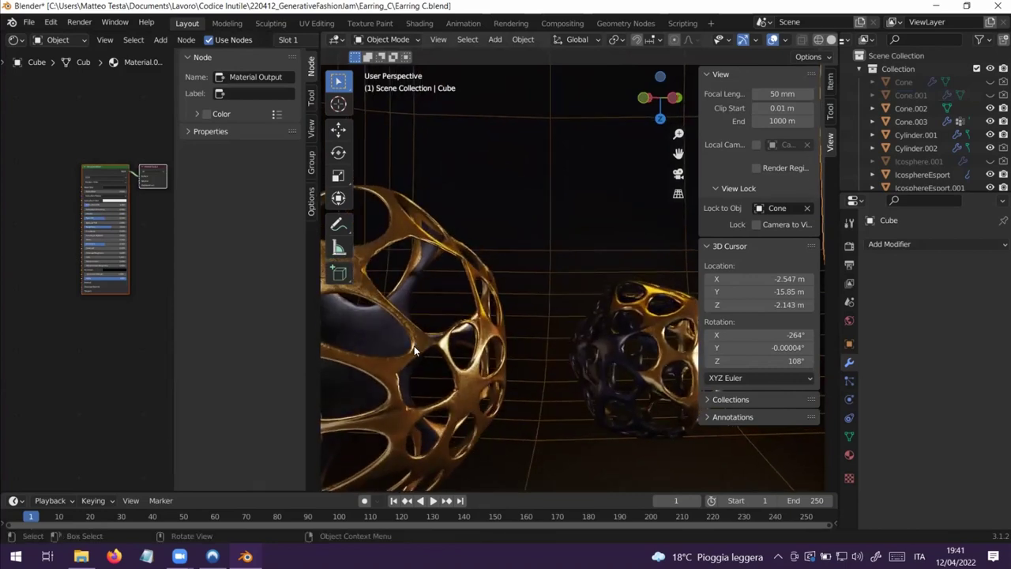
pyautogui.moveTo(422, 365); pyautogui.dragTo(509, 344, button='middle')
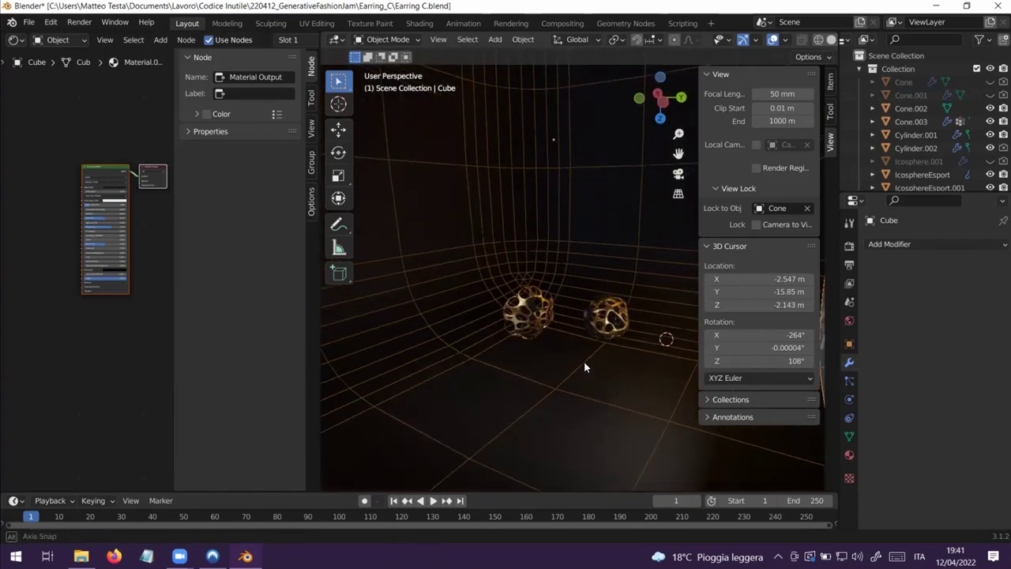
pyautogui.moveTo(577, 361); pyautogui.dragTo(541, 304, button='middle')
pyautogui.scroll(2, 522, 339)
pyautogui.click(785, 441)
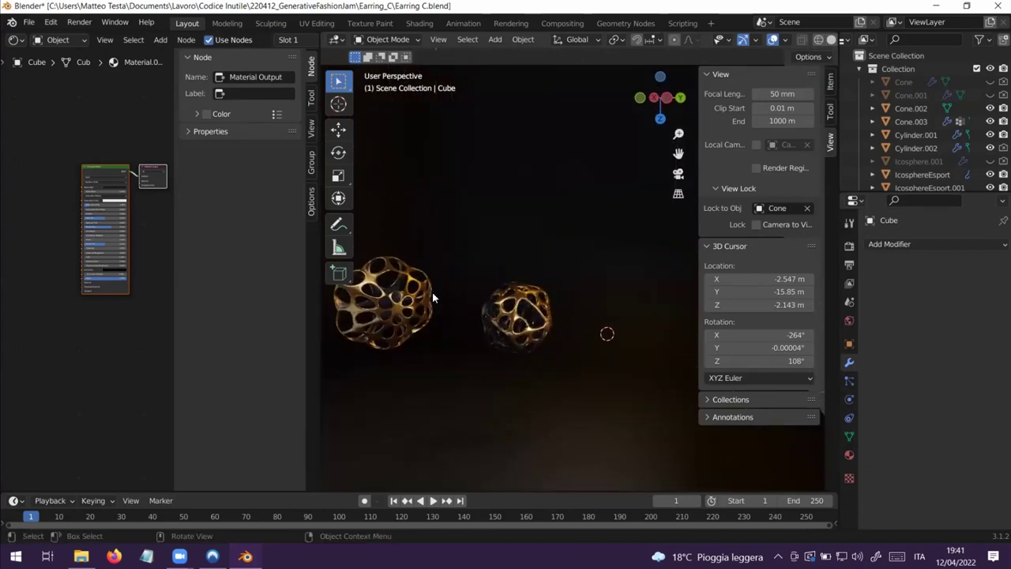
pyautogui.moveTo(409, 309); pyautogui.dragTo(429, 303, button='middle')
pyautogui.scroll(-3, 537, 303)
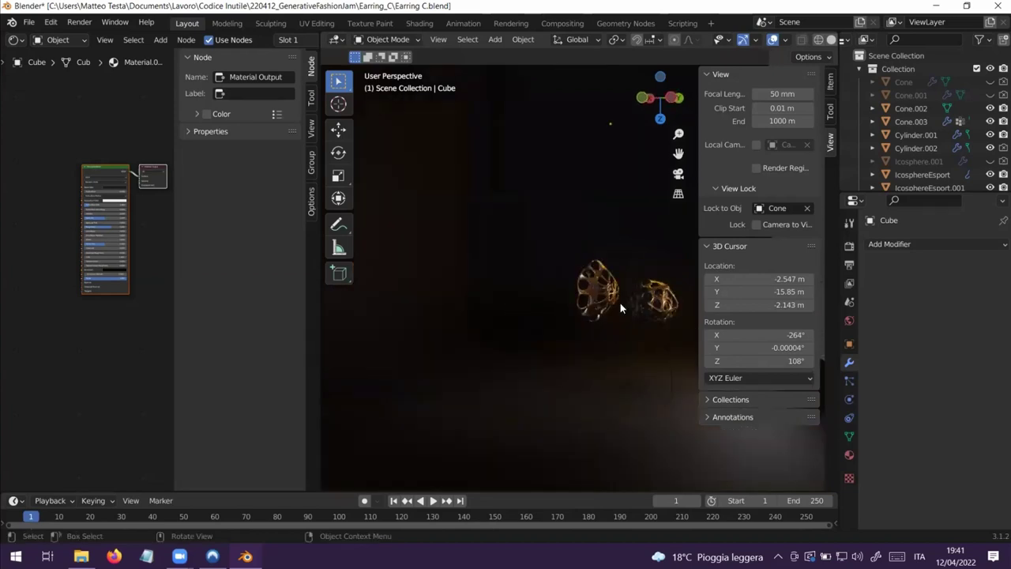
pyautogui.moveTo(621, 309)
pyautogui.mouseDown(button='middle')
pyautogui.moveTo(576, 309)
pyautogui.moveTo(627, 309)
pyautogui.mouseUp(button='middle')
pyautogui.click(640, 315)
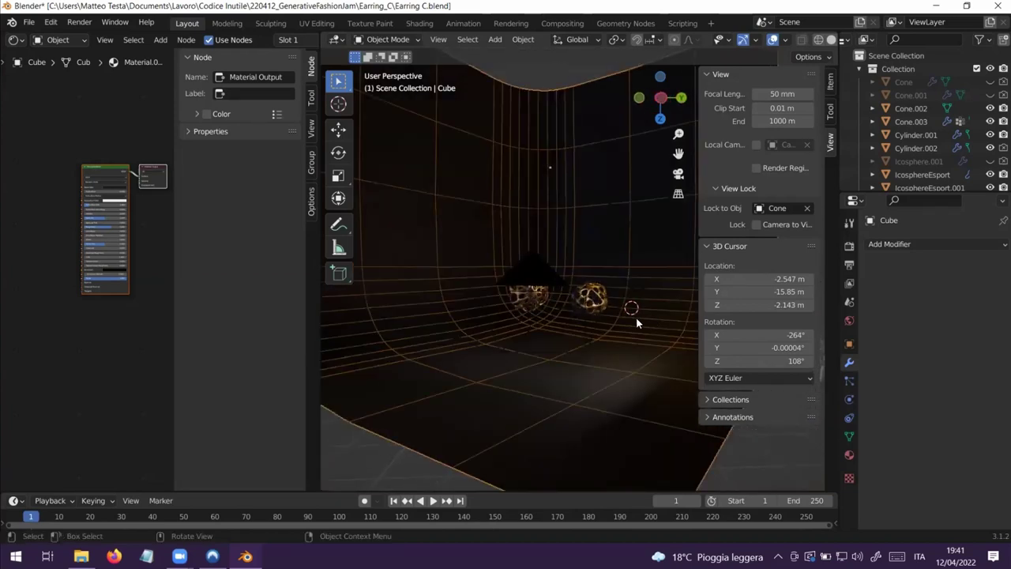
# - Collapse the main collection in the outliner and try moving the Area.002 light down near the perforated pieces
pyautogui.click(861, 70)
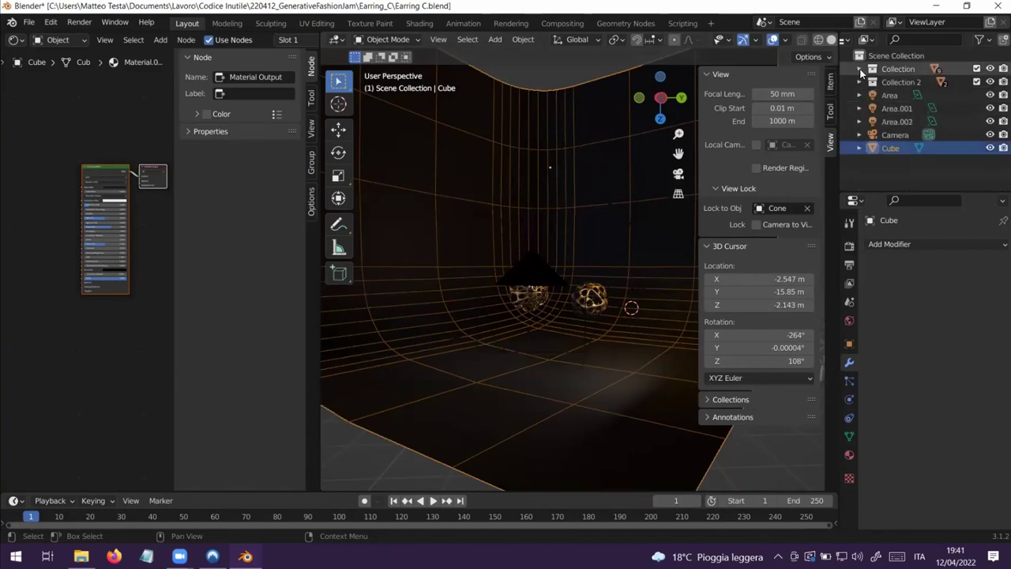
pyautogui.click(897, 121)
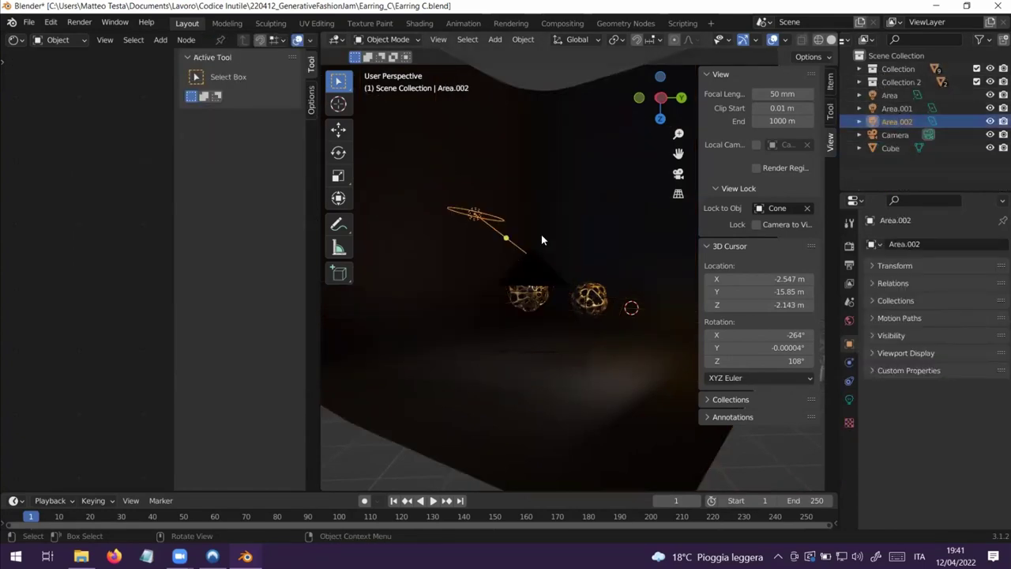
pyautogui.press('g')
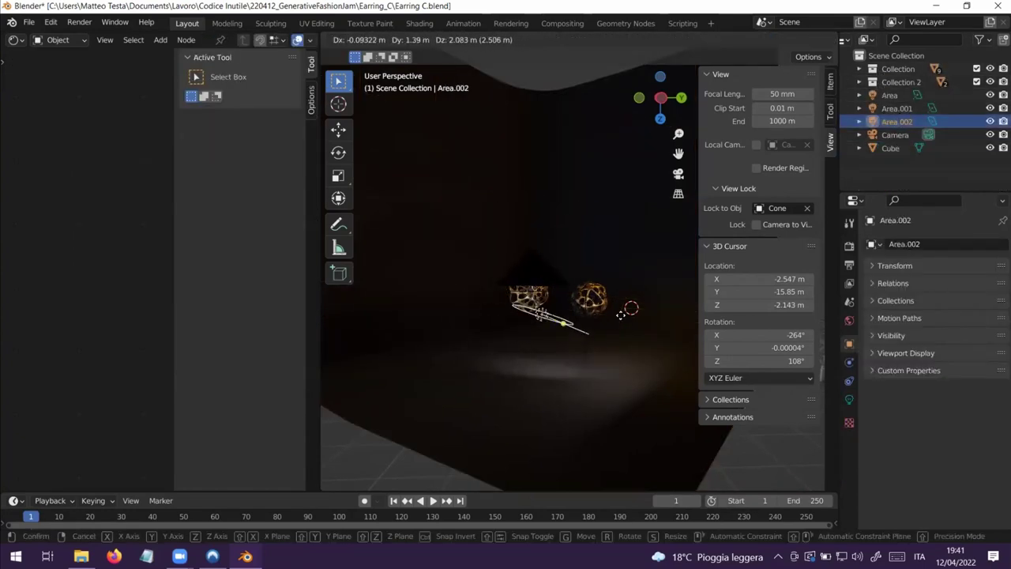
pyautogui.click(608, 255)
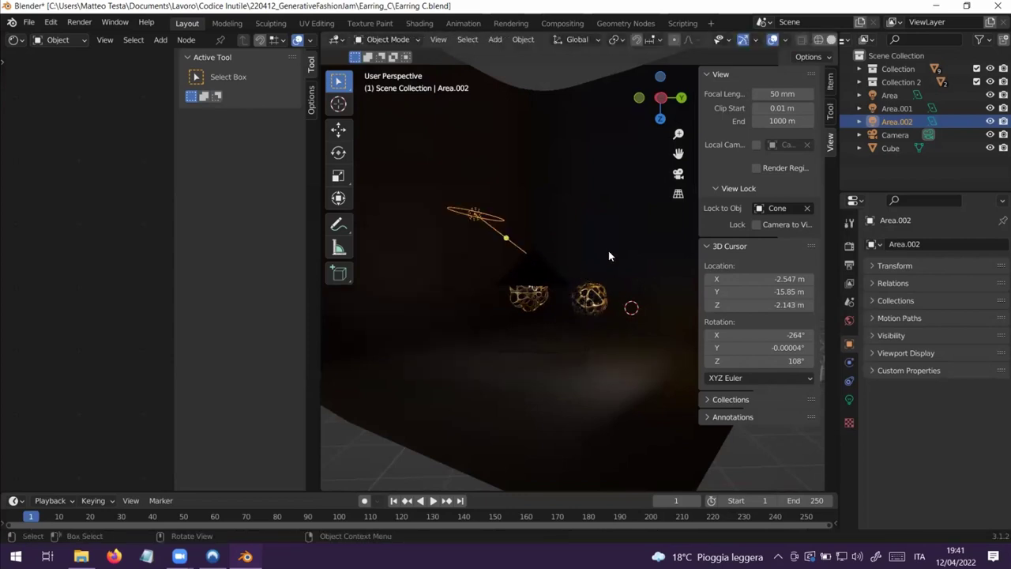
pyautogui.moveTo(608, 256); pyautogui.dragTo(633, 282, button='middle')
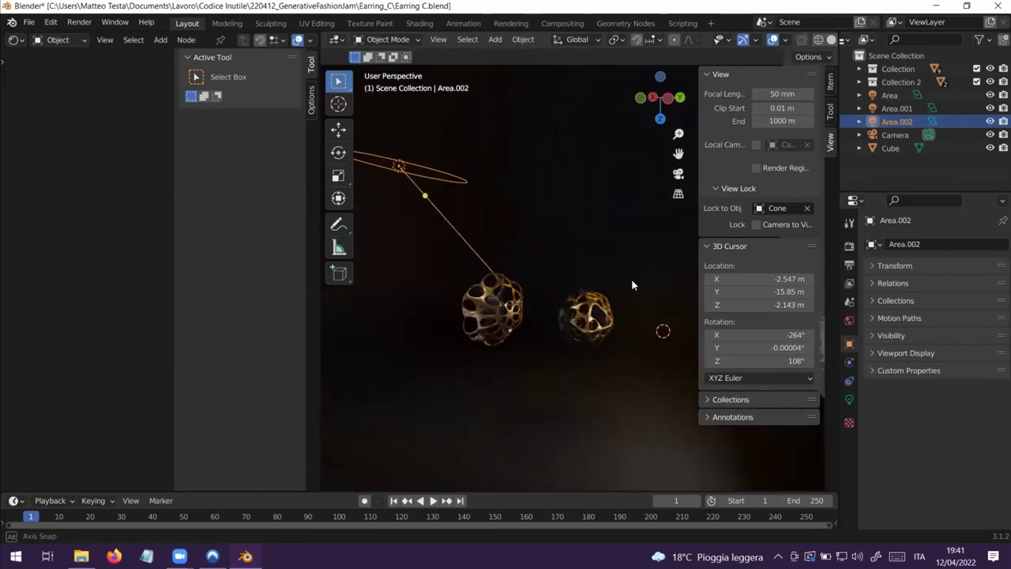
pyautogui.click(540, 315)
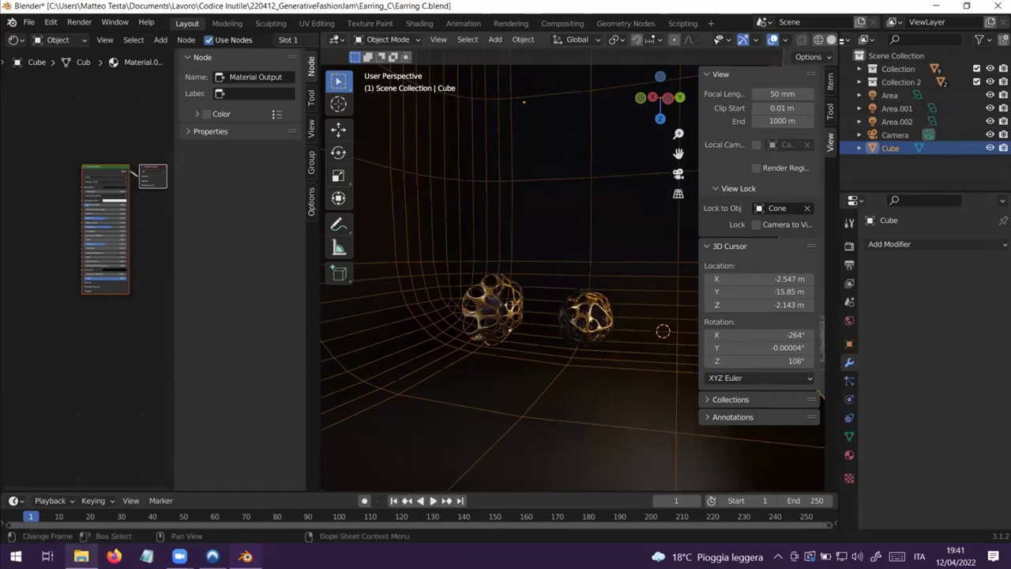
# - Switch to File Explorer and open the images from Earring_C_screenshot.PNG to Earrnig_C_4_evee.png in the Earring_C folder
pyautogui.click(78, 548)
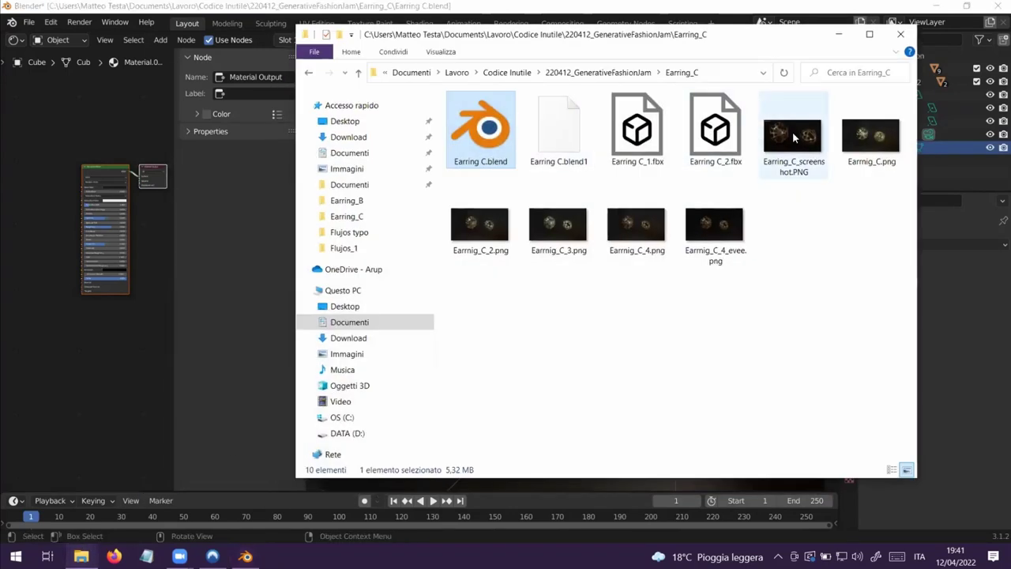
pyautogui.click(732, 226)
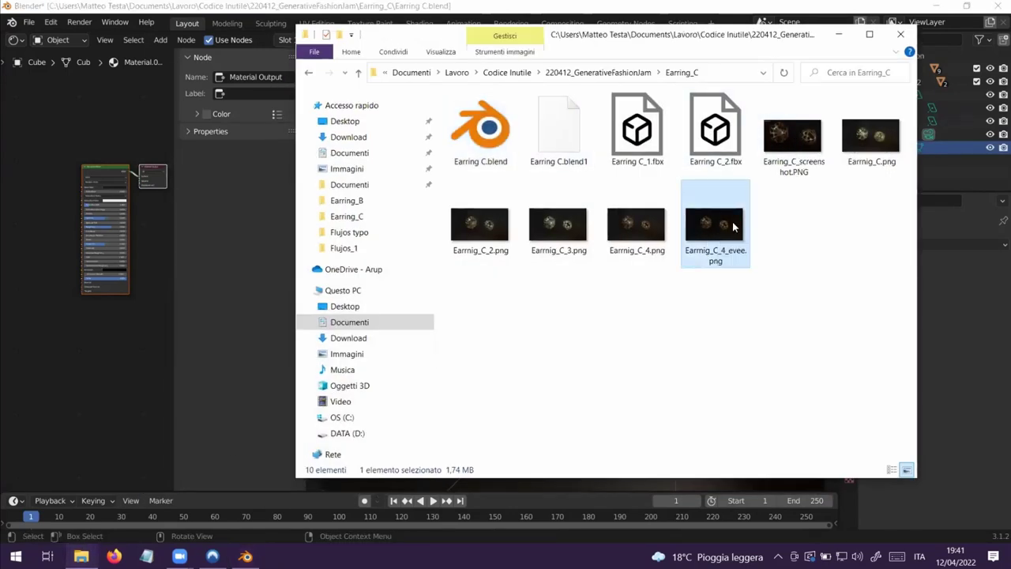
pyautogui.keyDown('shift'); pyautogui.click(794, 152); pyautogui.keyUp('shift')
pyautogui.doubleClick(794, 151)
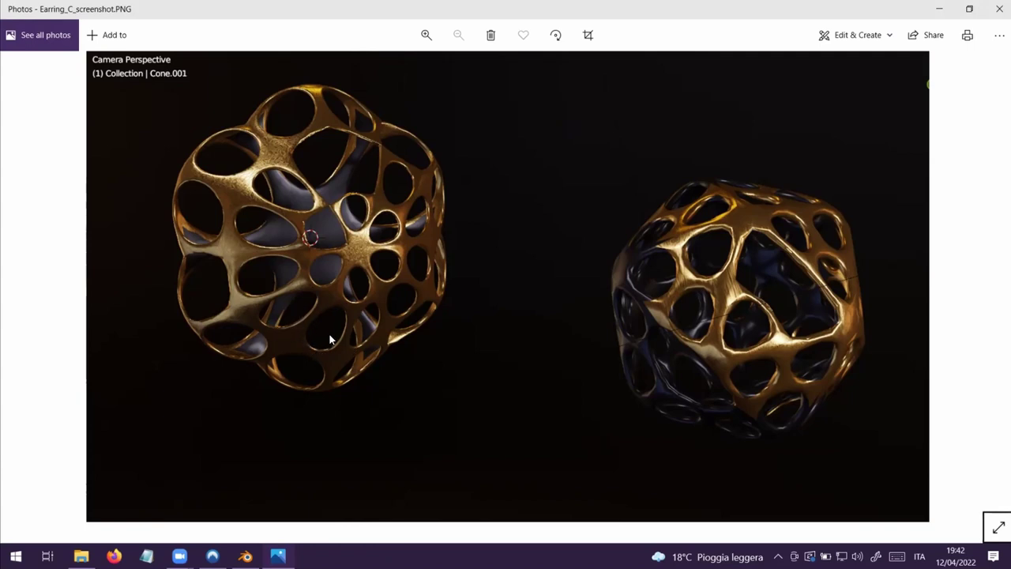
# - Compare the earring renders from Earrnig_C.png through Earrnig_C_4_evee.png, ending on Earrnig_C_4.png
pyautogui.press('Right')
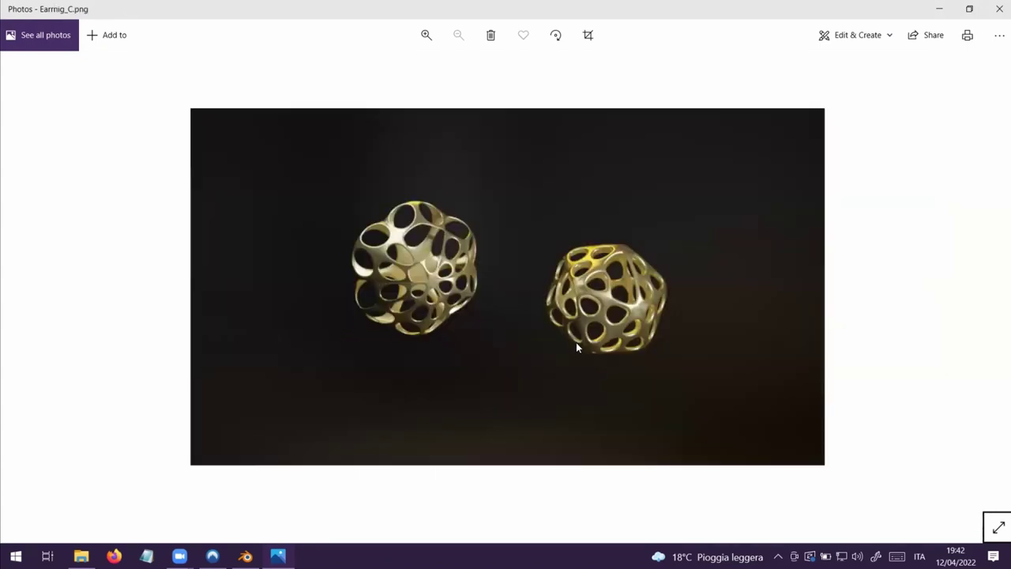
pyautogui.press('Right')
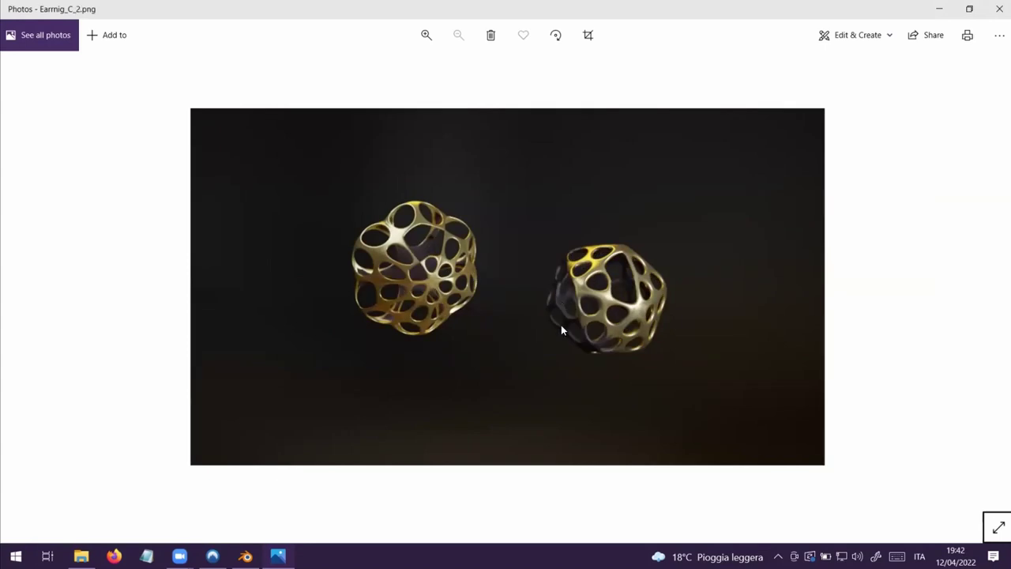
pyautogui.press('Left')
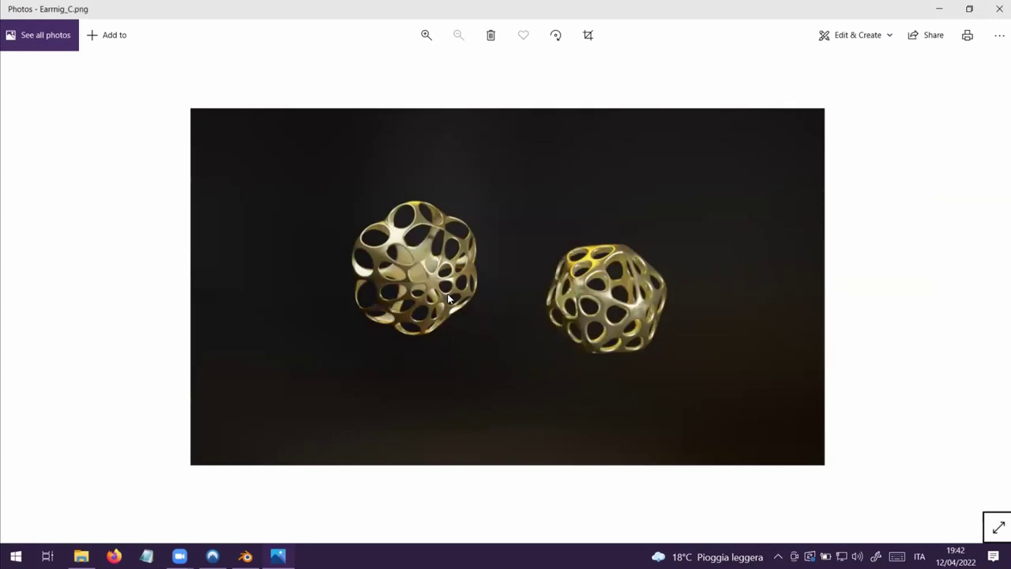
pyautogui.press('Right')
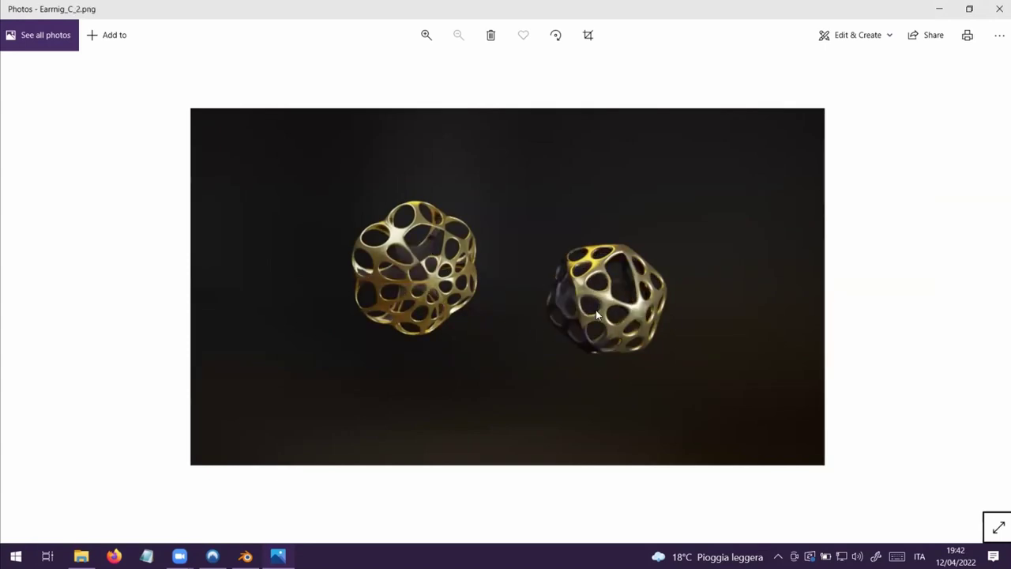
pyautogui.press('Right')
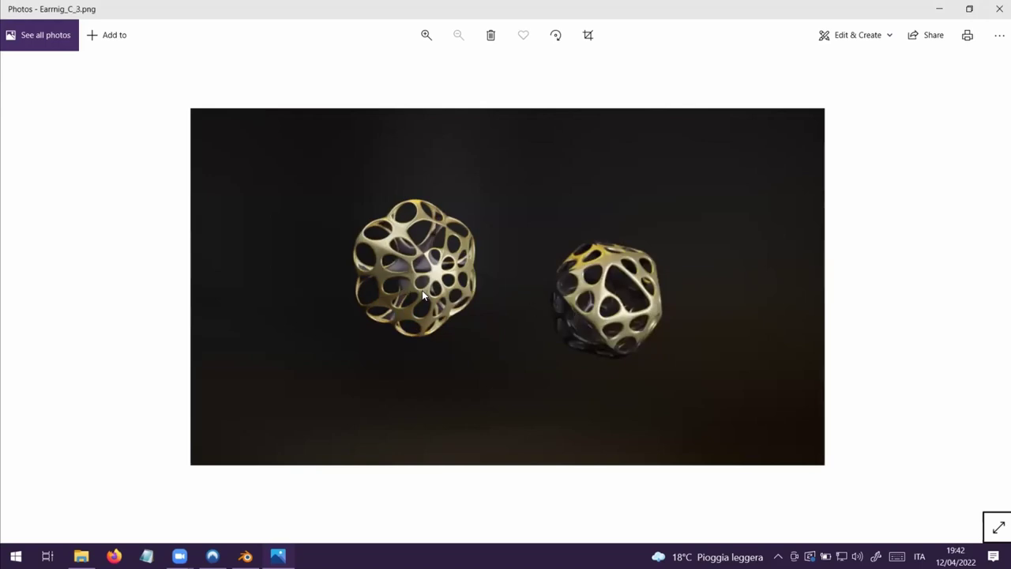
pyautogui.press('Right')
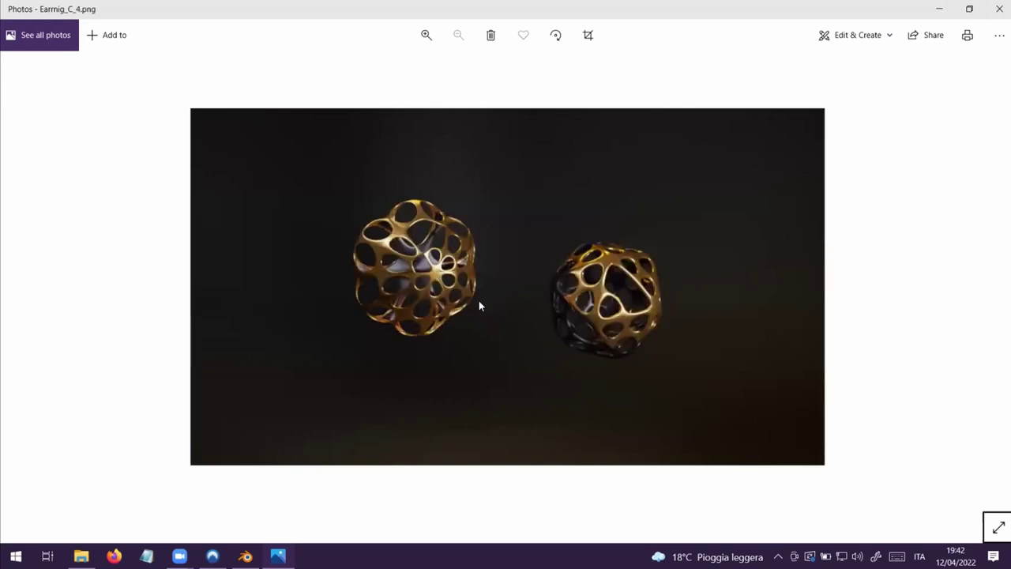
pyautogui.press('Right')
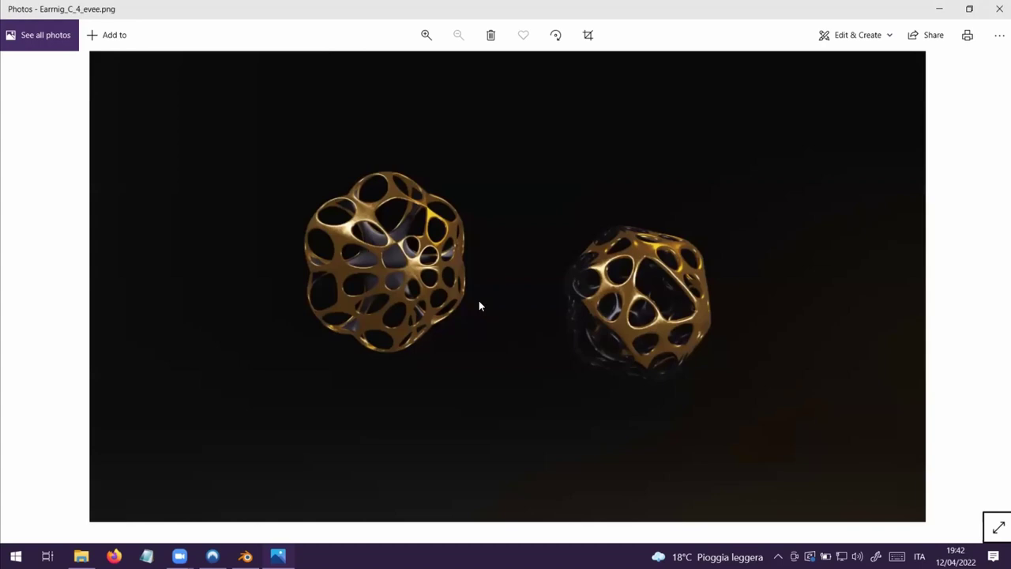
pyautogui.press('Left')
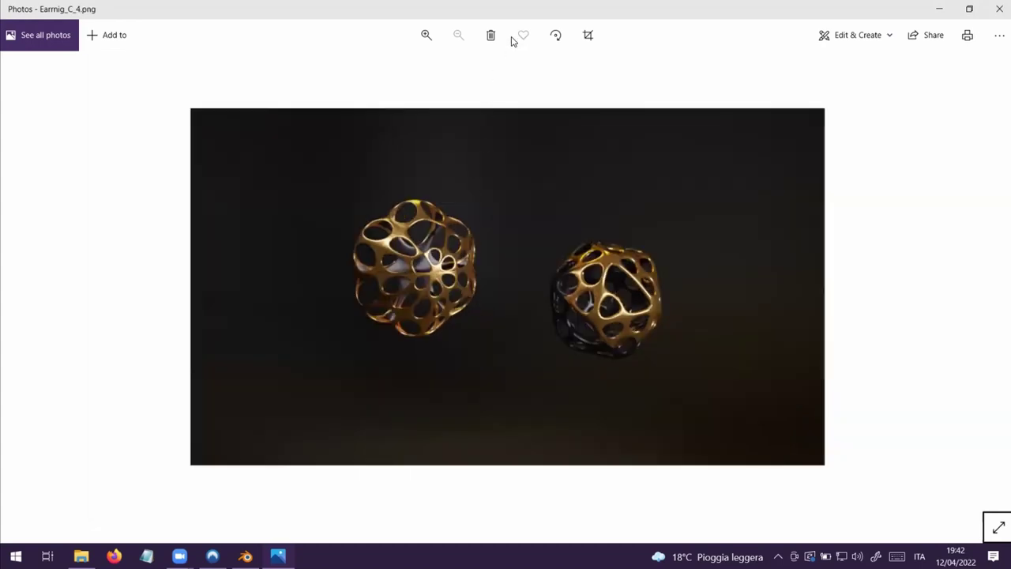
# - Inspect the gold and dark surfaces in Earrnig_C_4.png at enlarged size and close the image viewer
pyautogui.click(426, 35)
pyautogui.click(426, 34)
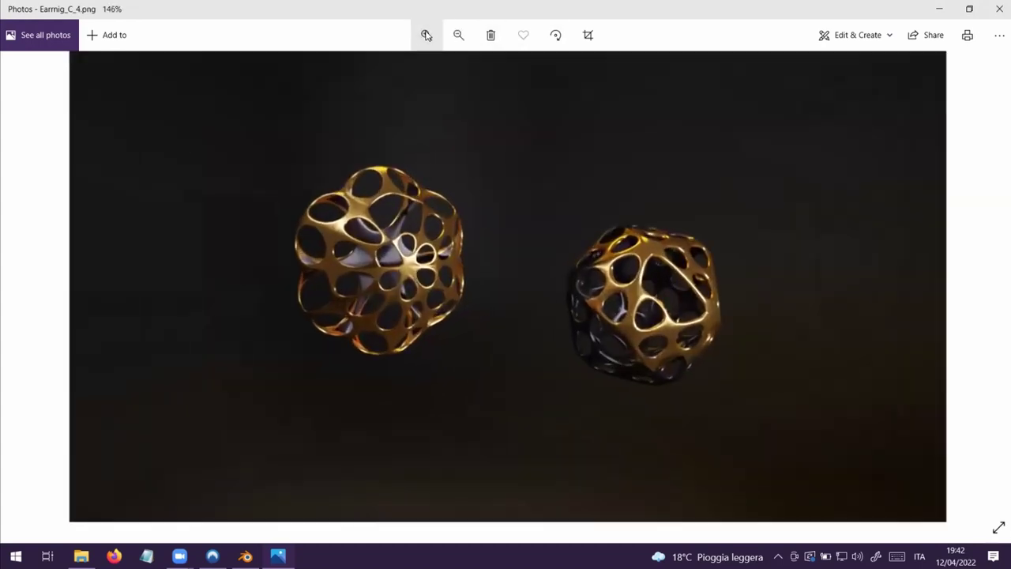
pyautogui.click(426, 36)
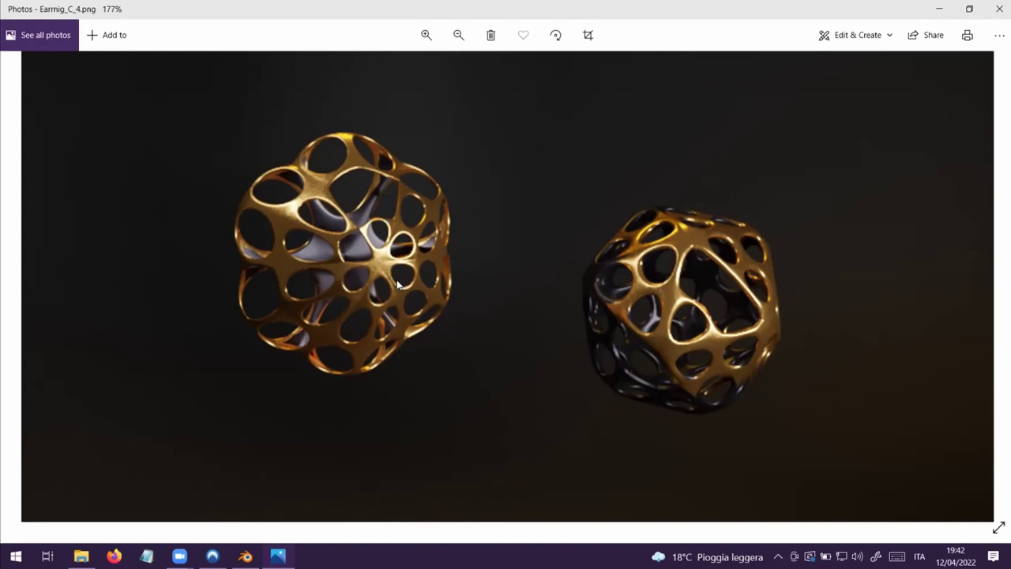
pyautogui.scroll(-3, 399, 284)
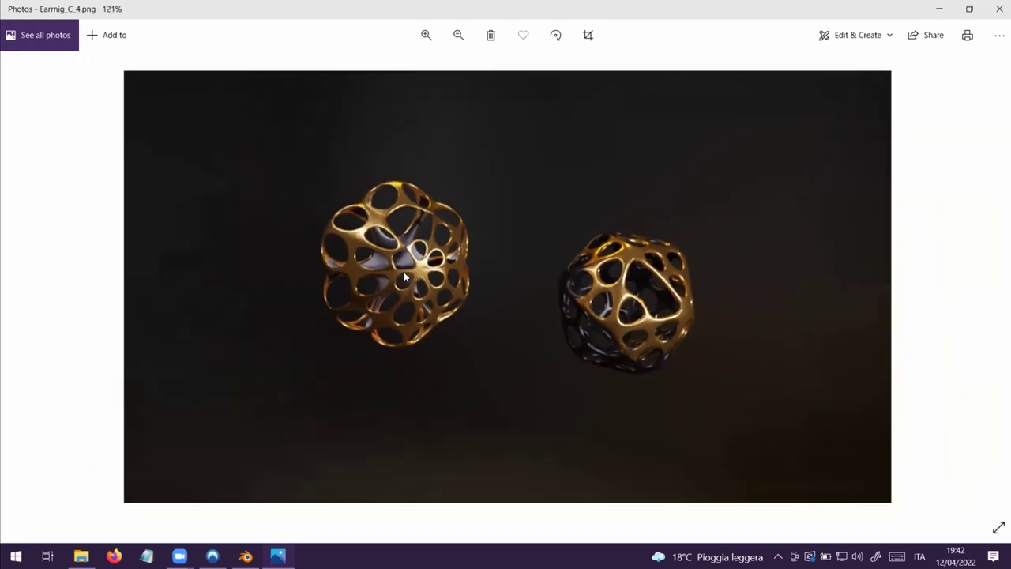
pyautogui.scroll(-1, 535, 194)
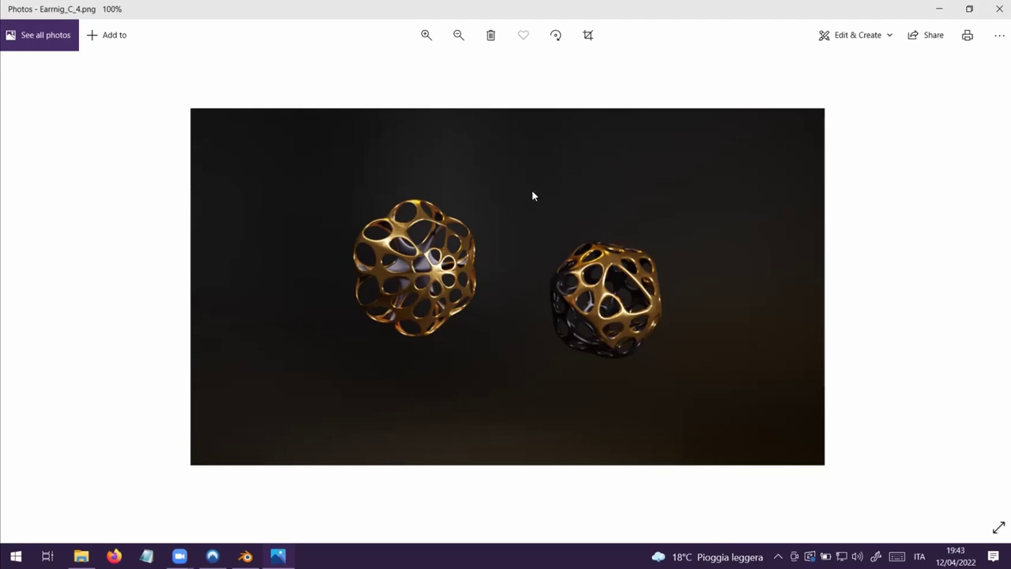
pyautogui.click(1000, 9)
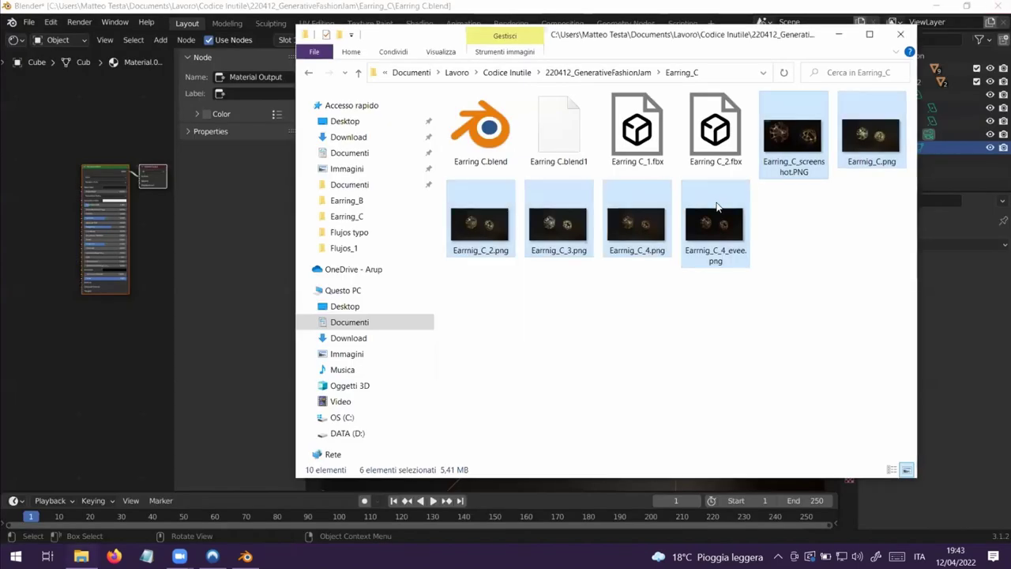
# - Open EarringC_details.PNG from the parent folder 220412_GenerativeFashionJam, examine the gold surface texture enlarged, and close the image
pyautogui.click(799, 249)
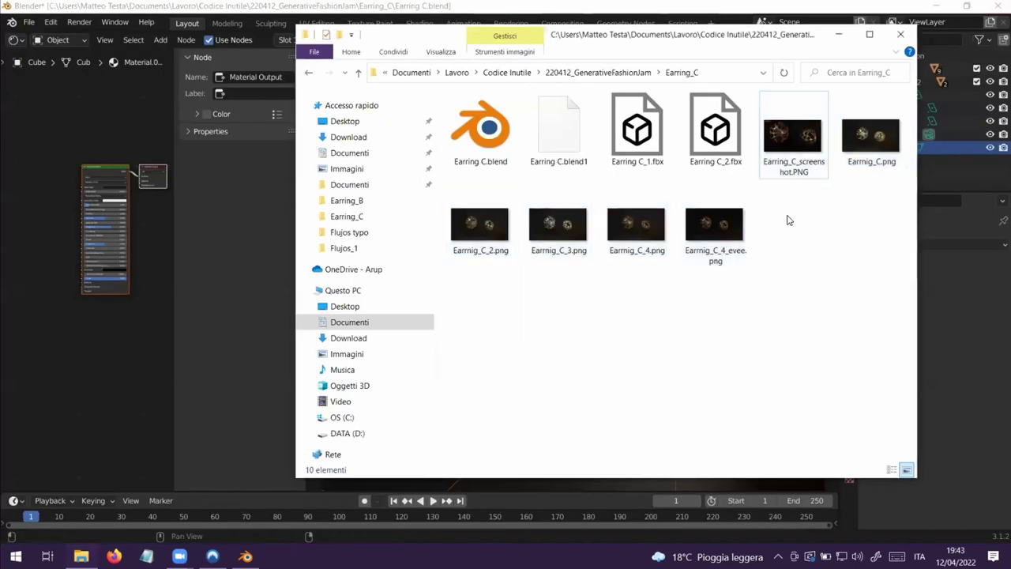
pyautogui.click(632, 76)
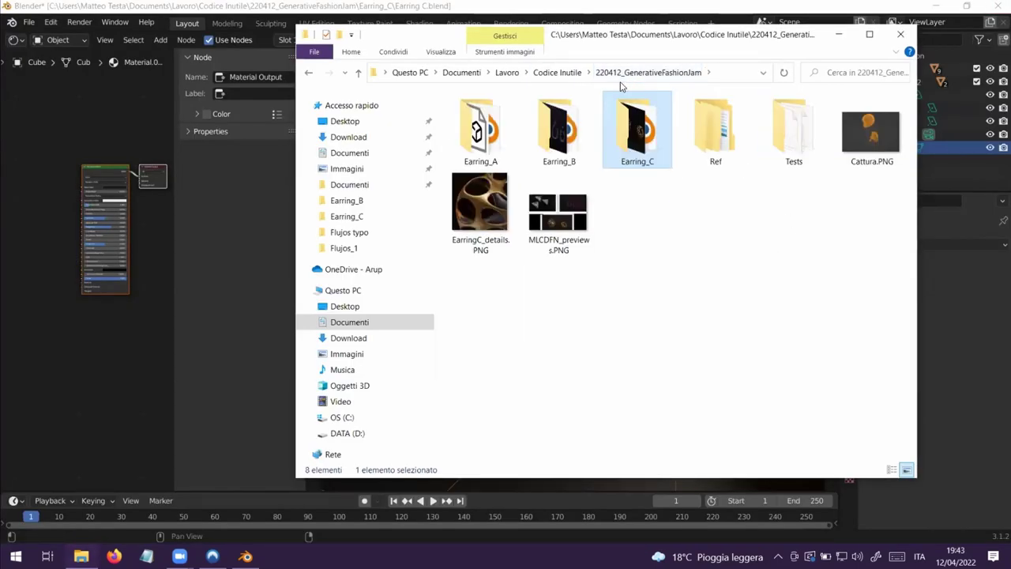
pyautogui.doubleClick(468, 205)
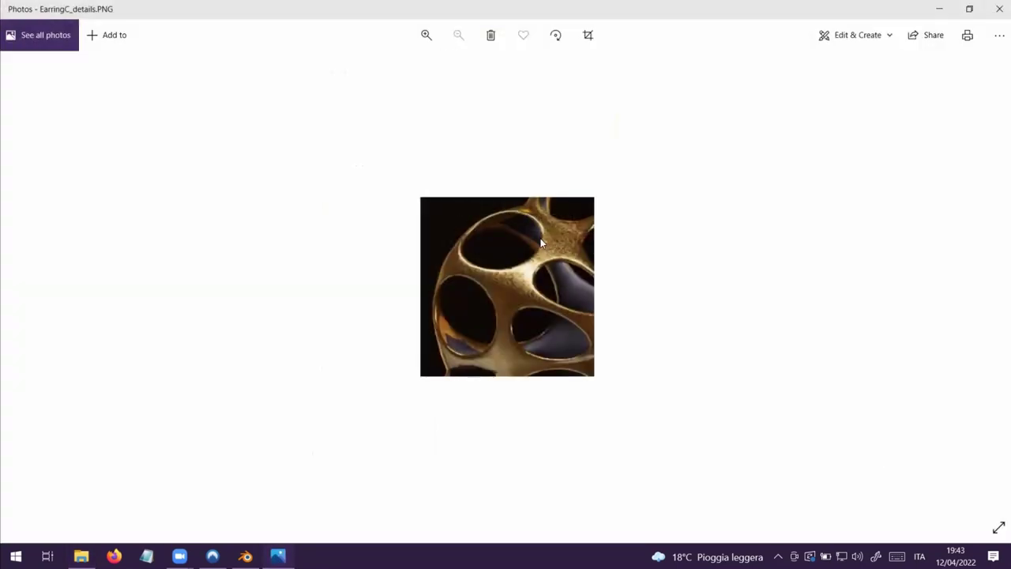
pyautogui.click(427, 35)
pyautogui.click(426, 35)
pyautogui.click(427, 34)
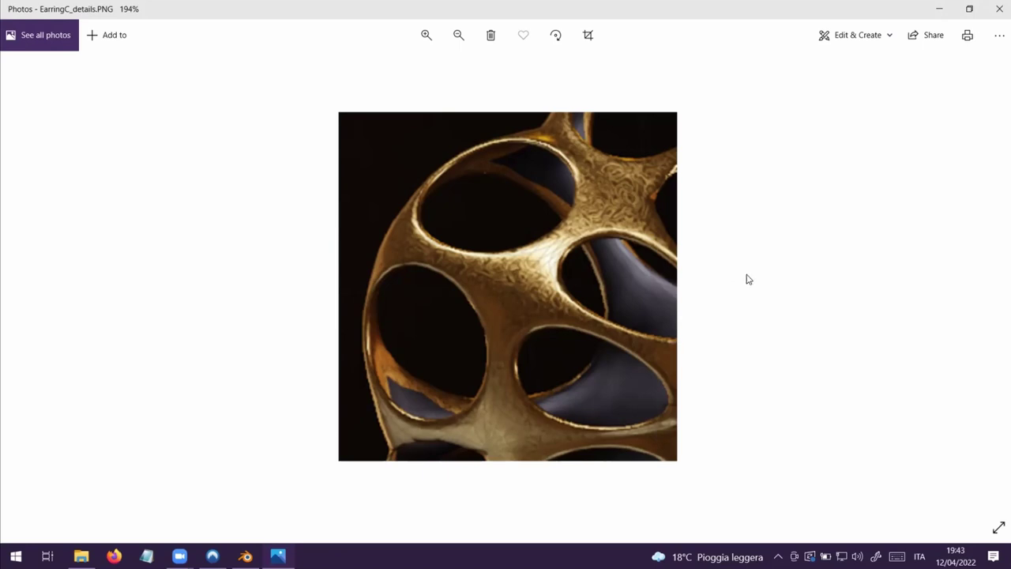
pyautogui.click(1000, 9)
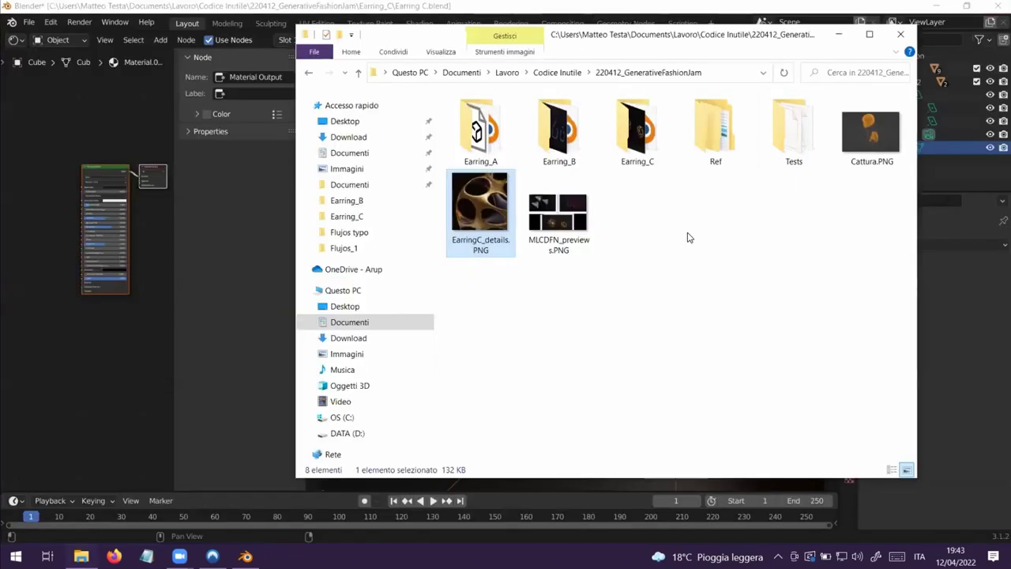
# - Close the project folder window and minimize Blender to show the desktop
pyautogui.moveTo(664, 43); pyautogui.dragTo(538, 40)
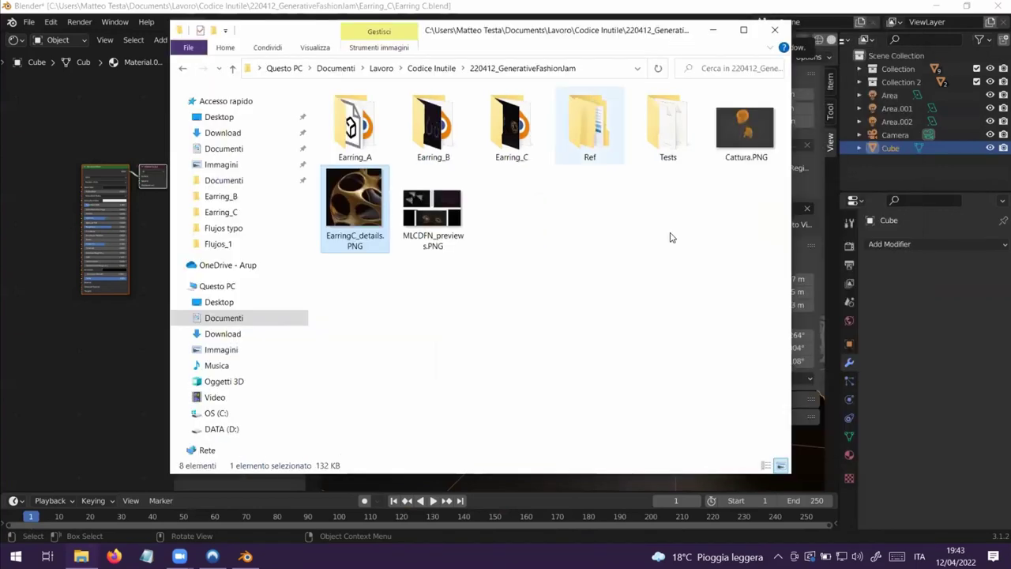
pyautogui.click(566, 255)
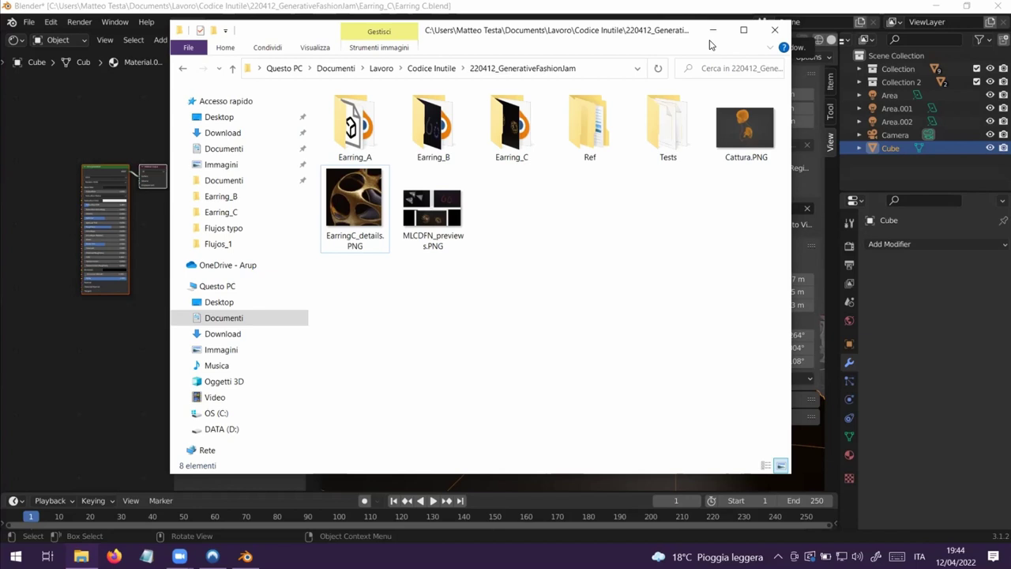
pyautogui.click(772, 32)
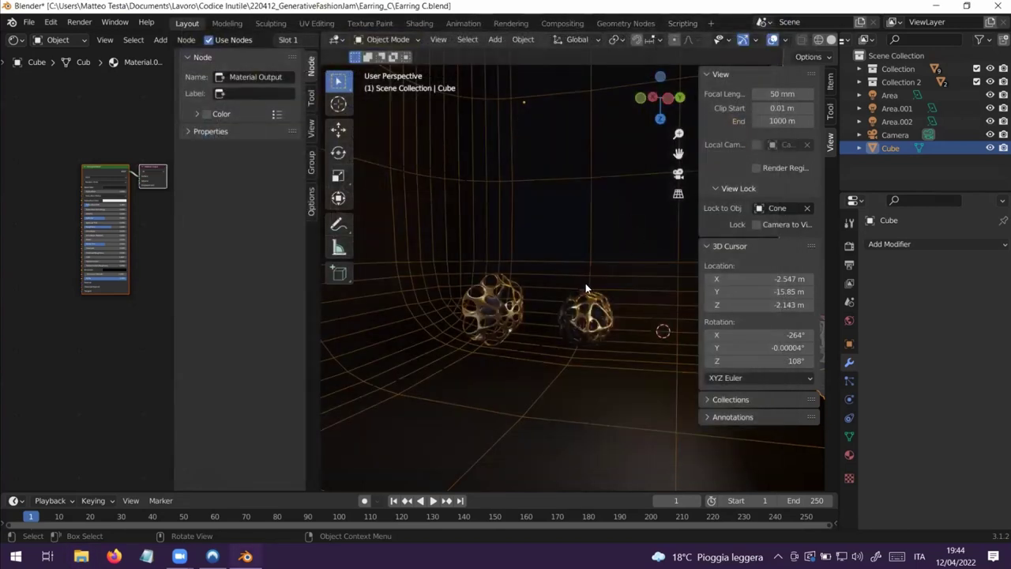
pyautogui.moveTo(590, 266); pyautogui.dragTo(577, 428, button='middle')
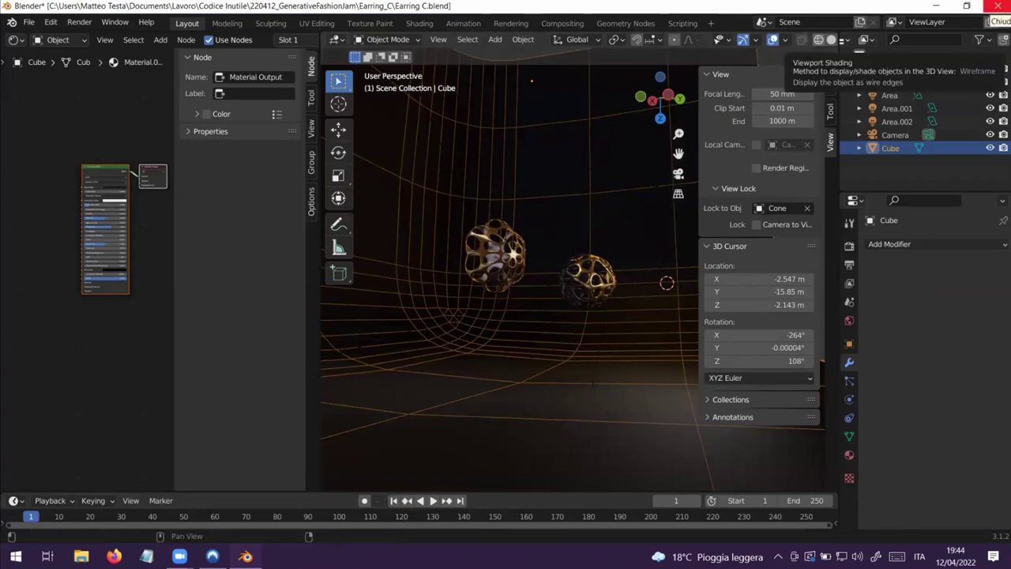
pyautogui.click(929, 6)
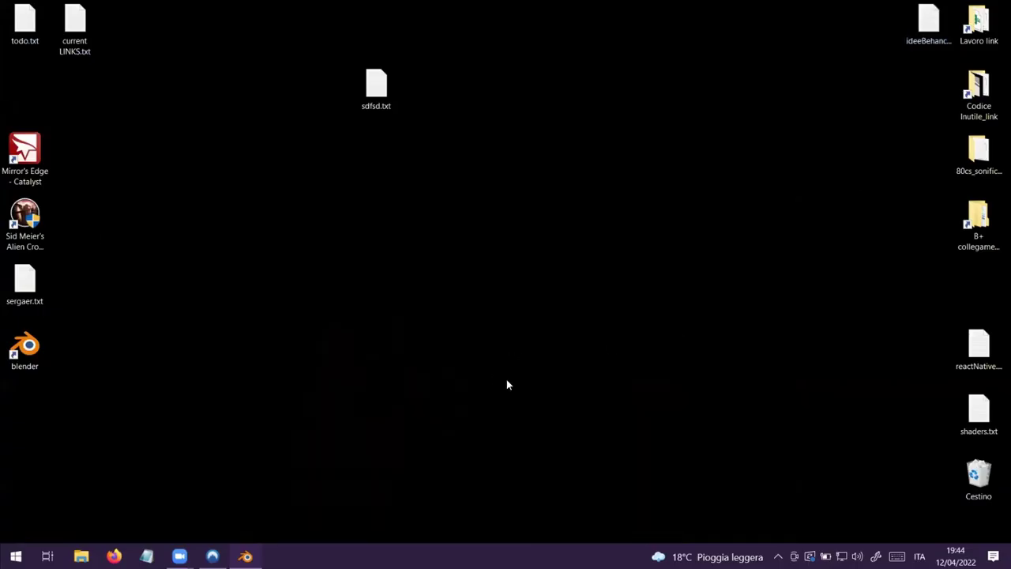
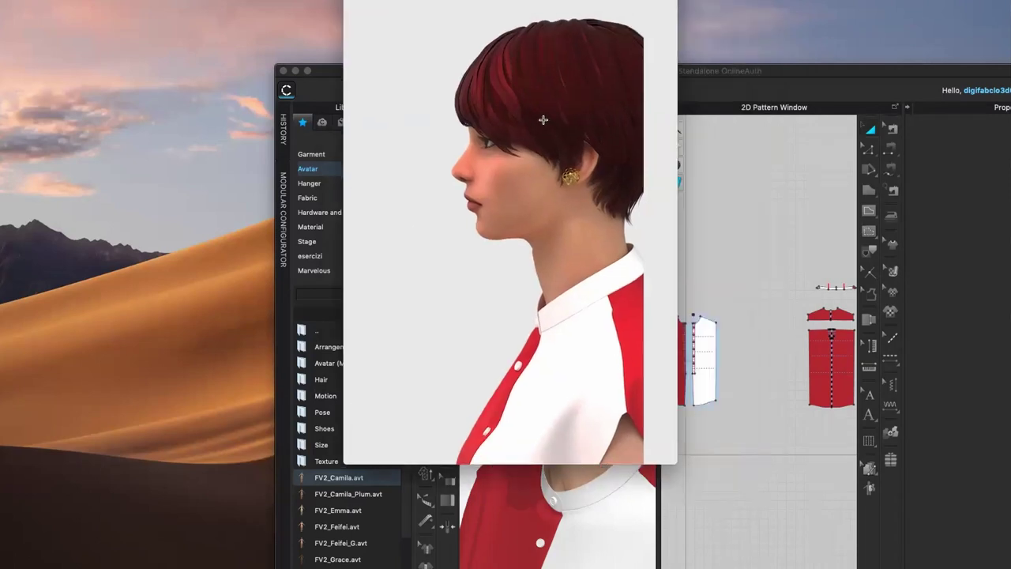
# - Examine the gold perforated earring on the avatar's ear close up in the rendered profile image
pyautogui.scroll(5, 523, 243)
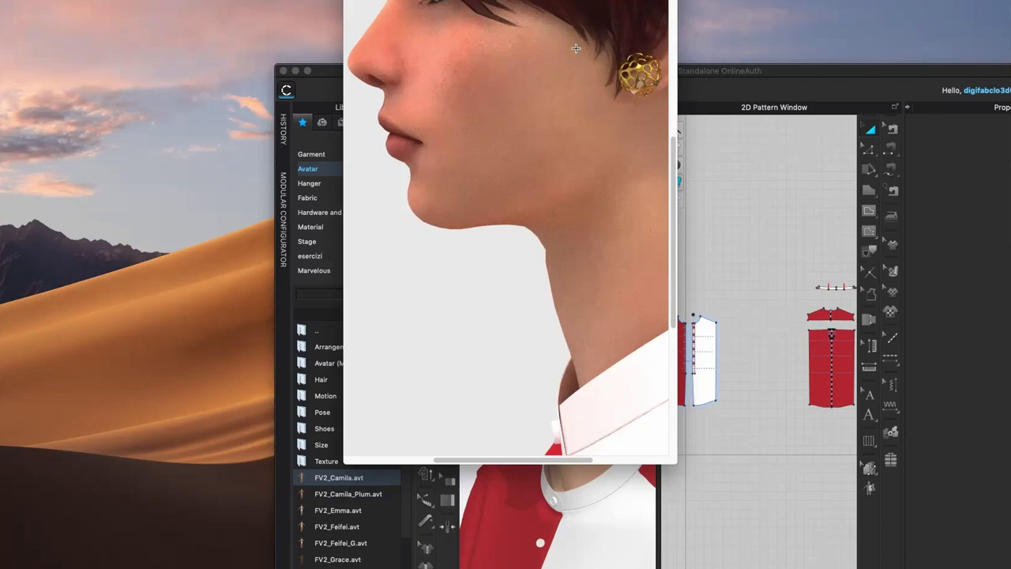
pyautogui.scroll(5, 538, 187)
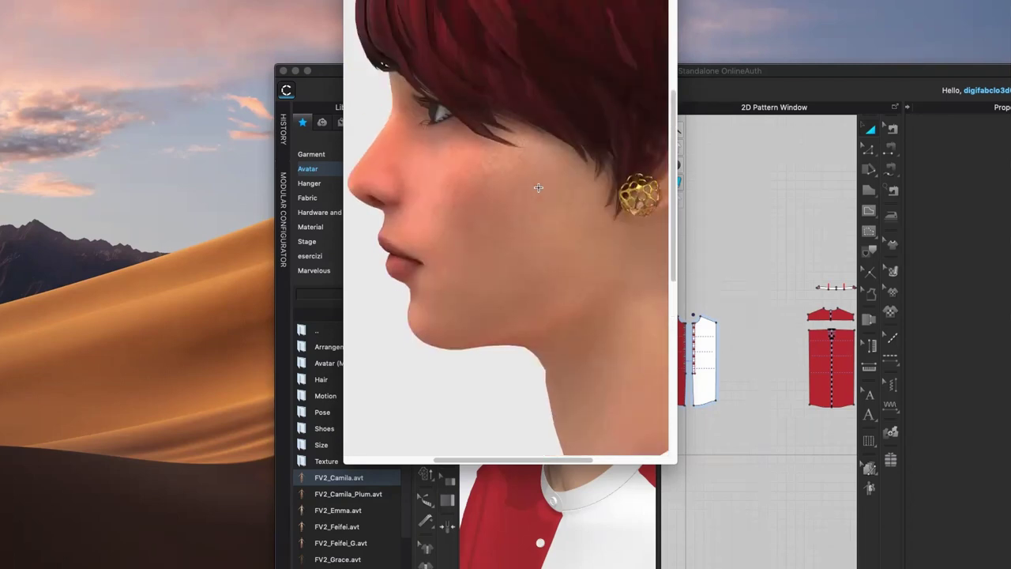
pyautogui.scroll(1, 538, 187)
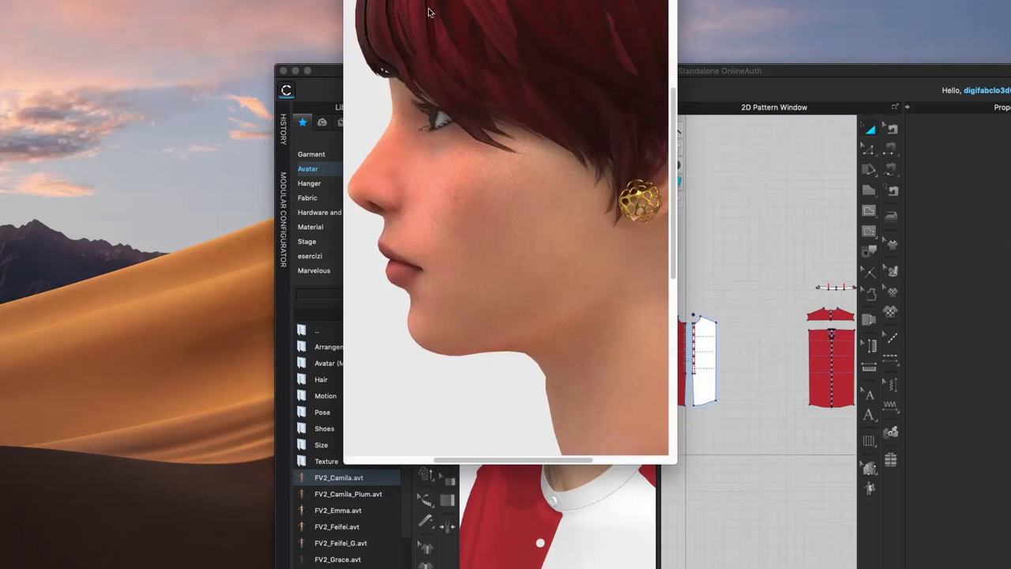
# - Move the render window off the CLO workspace, then reposition and enlarge the CLO window to fill the screen
pyautogui.moveTo(486, 0); pyautogui.dragTo(1010, 28)
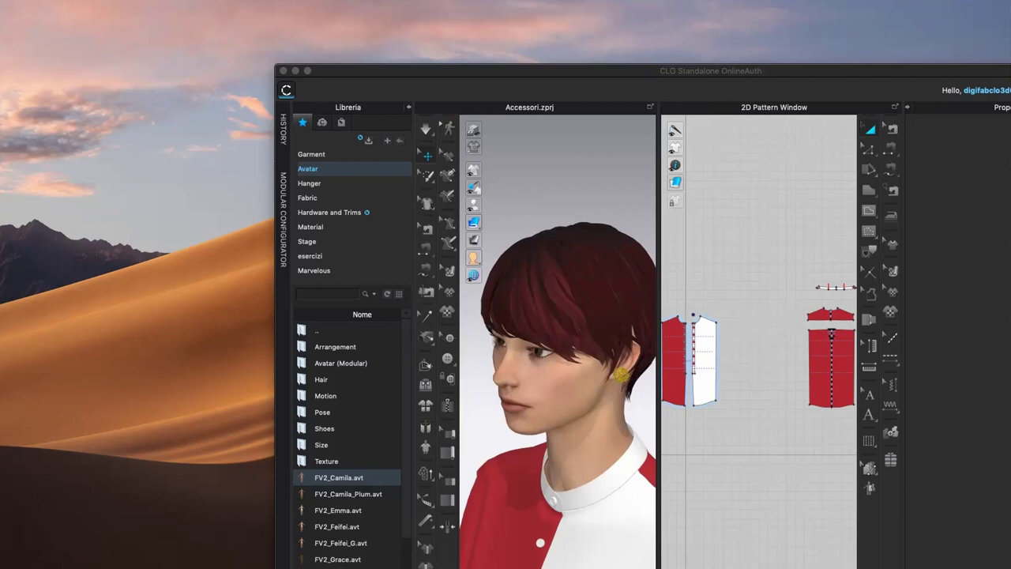
pyautogui.moveTo(790, 71); pyautogui.dragTo(499, 0)
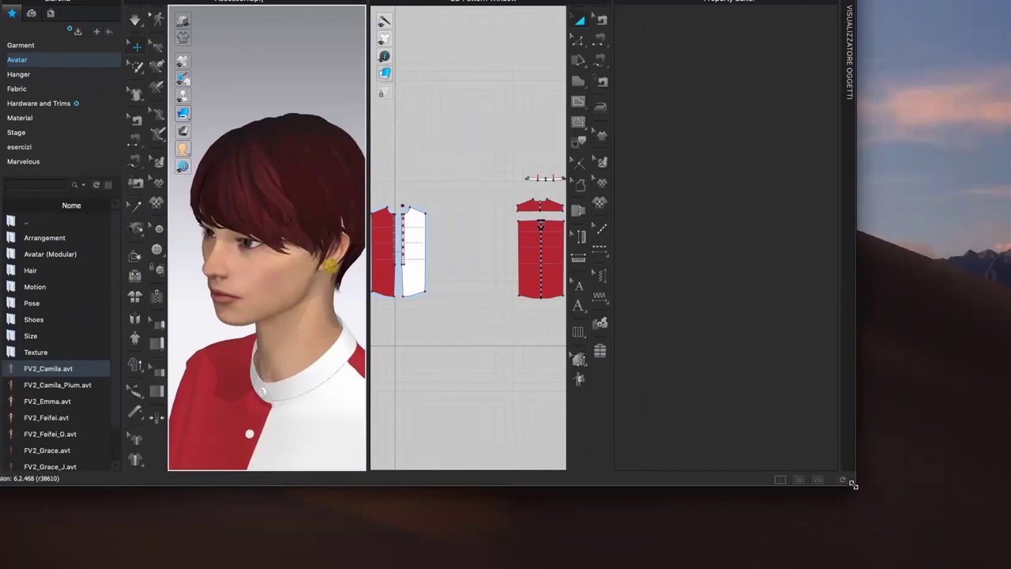
pyautogui.moveTo(853, 484); pyautogui.dragTo(1005, 568)
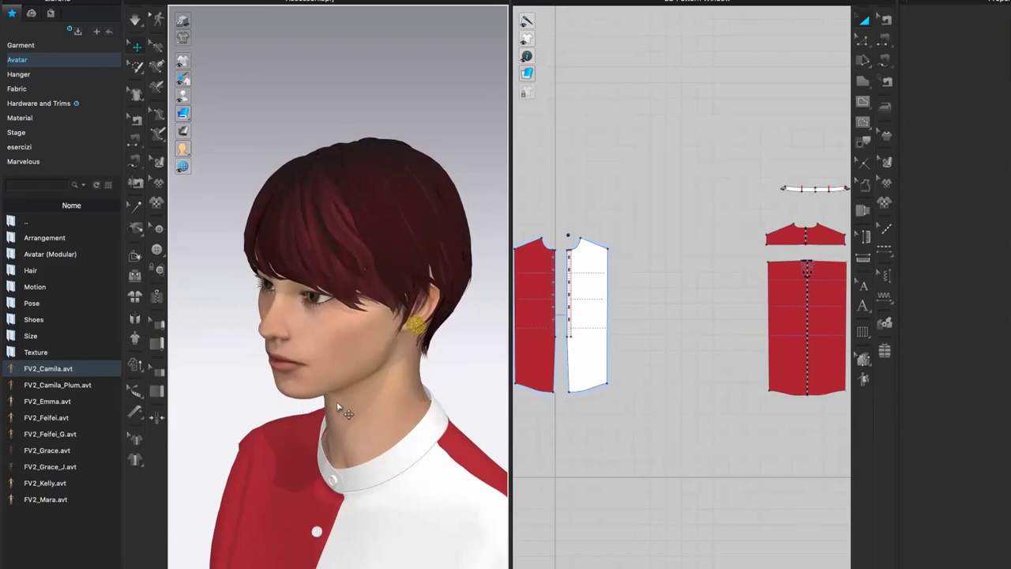
# - View the avatar wearing the red and white shirt dress and the earring from farther away and another angle
pyautogui.scroll(-6, 340, 402)
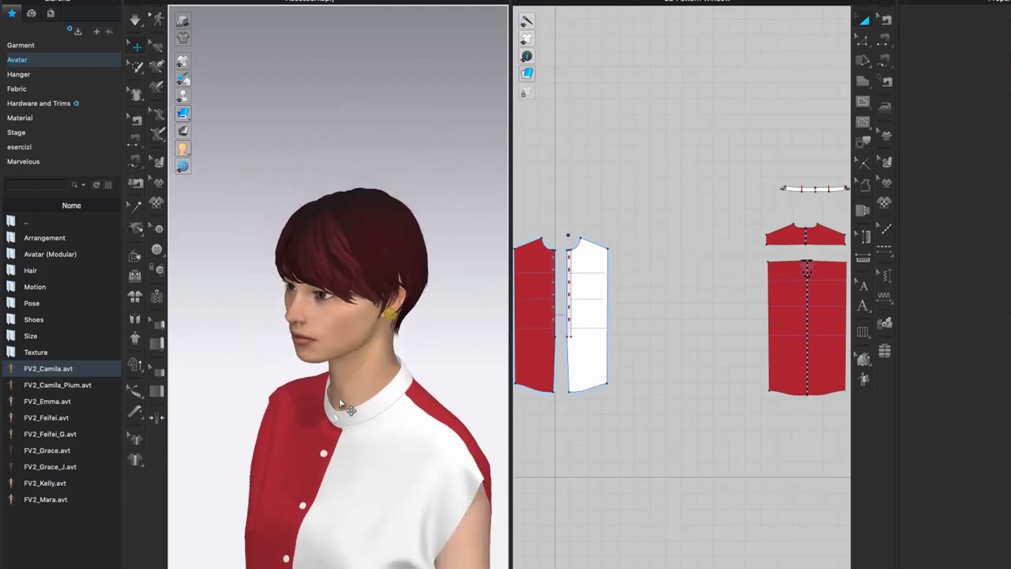
pyautogui.scroll(-5, 342, 403)
pyautogui.moveTo(350, 406); pyautogui.dragTo(466, 405, button='right')
pyautogui.moveTo(371, 426); pyautogui.dragTo(346, 428, button='right')
pyautogui.scroll(3, 339, 420)
pyautogui.scroll(-2, 338, 420)
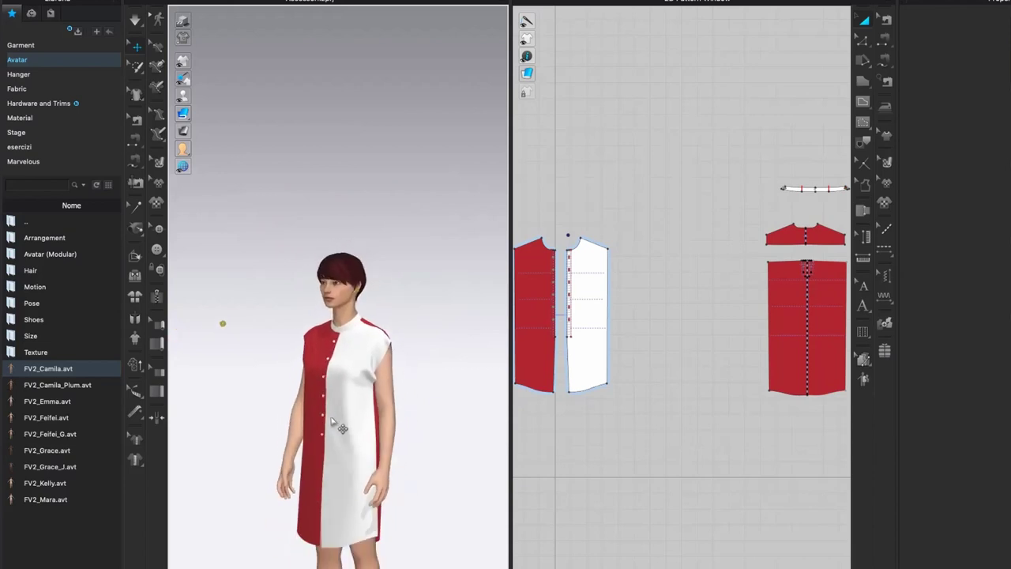
# - Remove the spare gold sphere floating beside the dressed avatar
pyautogui.click(224, 325)
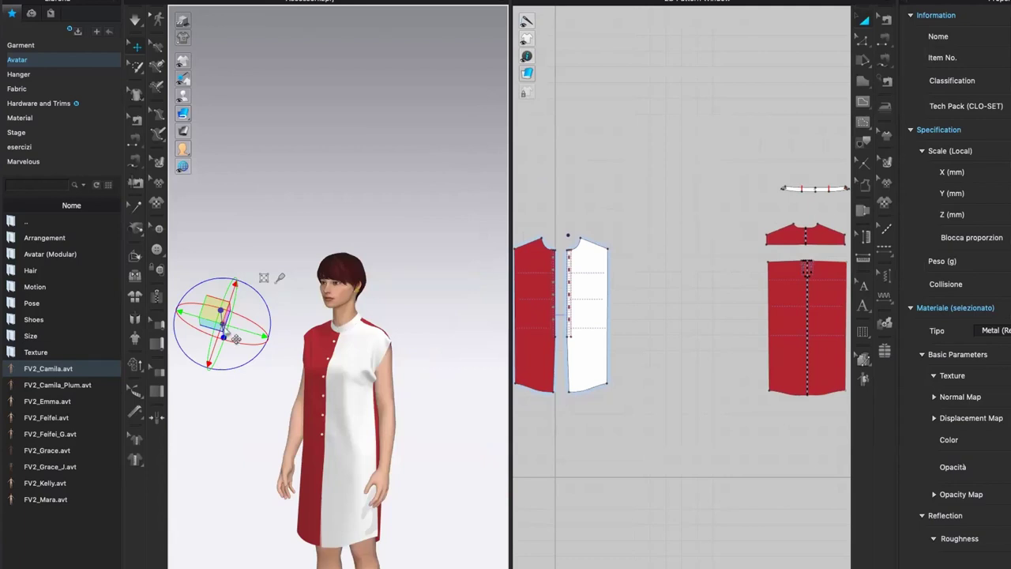
pyautogui.press('space')
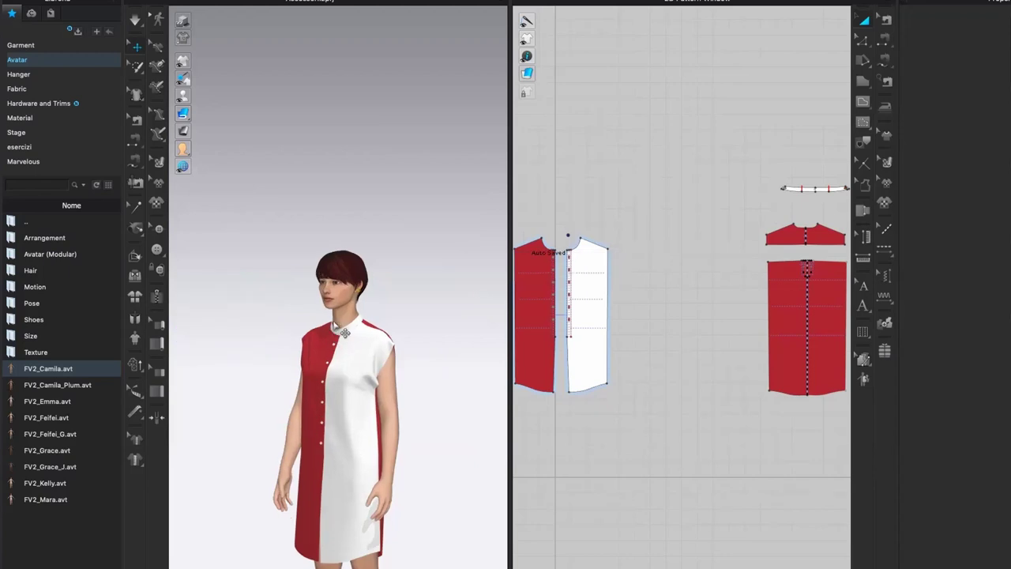
# - Examine the gold earring on the avatar's ear up close, selecting it briefly to check its placement
pyautogui.scroll(5, 338, 326)
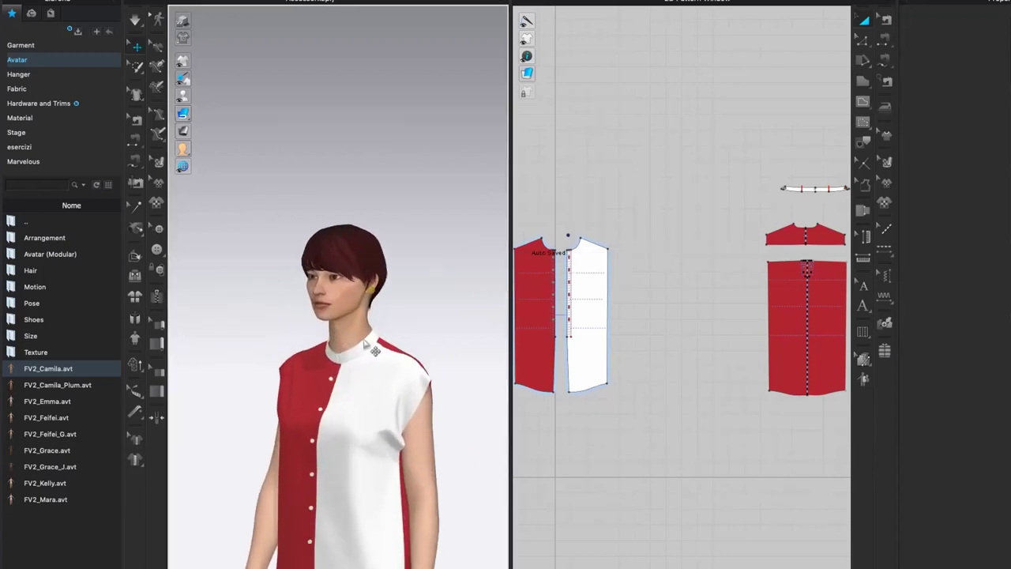
pyautogui.scroll(2, 365, 345)
pyautogui.scroll(3, 366, 332)
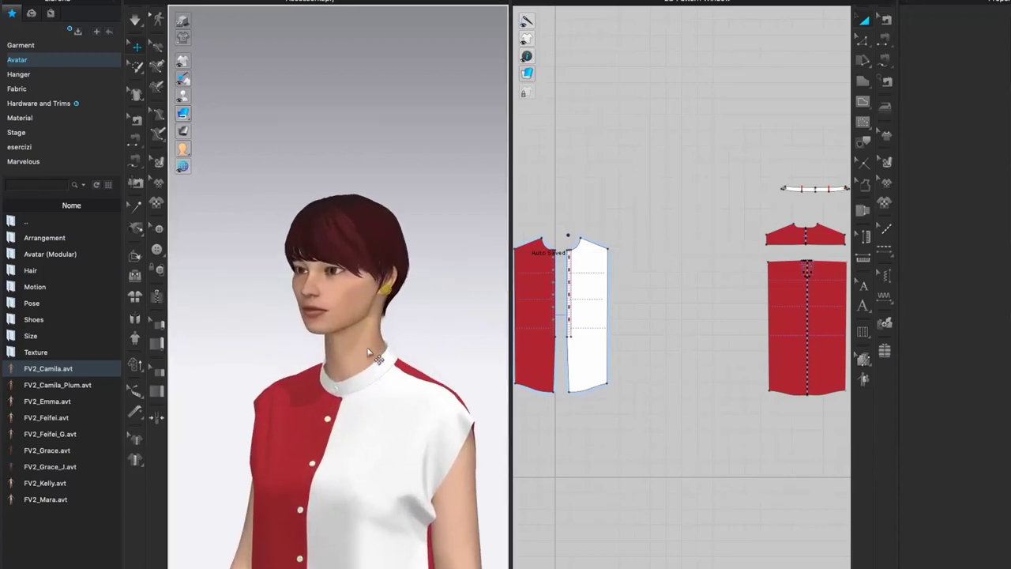
pyautogui.scroll(1, 368, 353)
pyautogui.scroll(1, 379, 332)
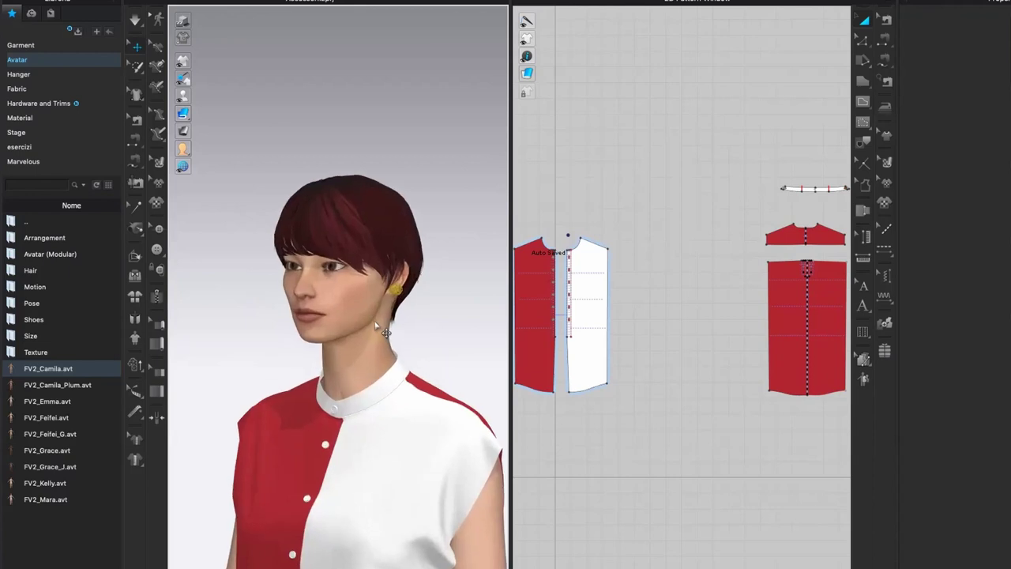
pyautogui.scroll(1, 377, 326)
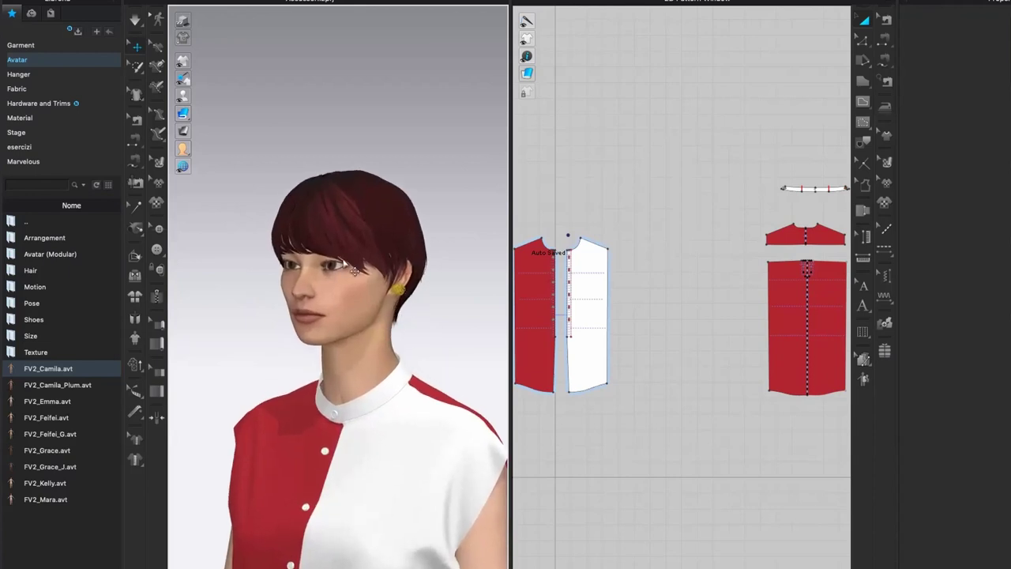
pyautogui.click(410, 301)
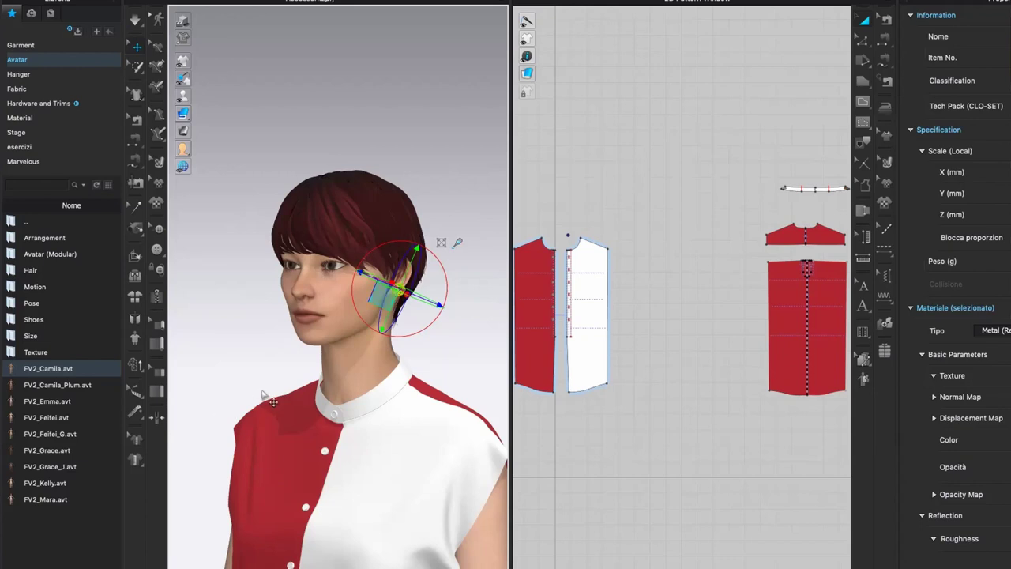
pyautogui.click(286, 349)
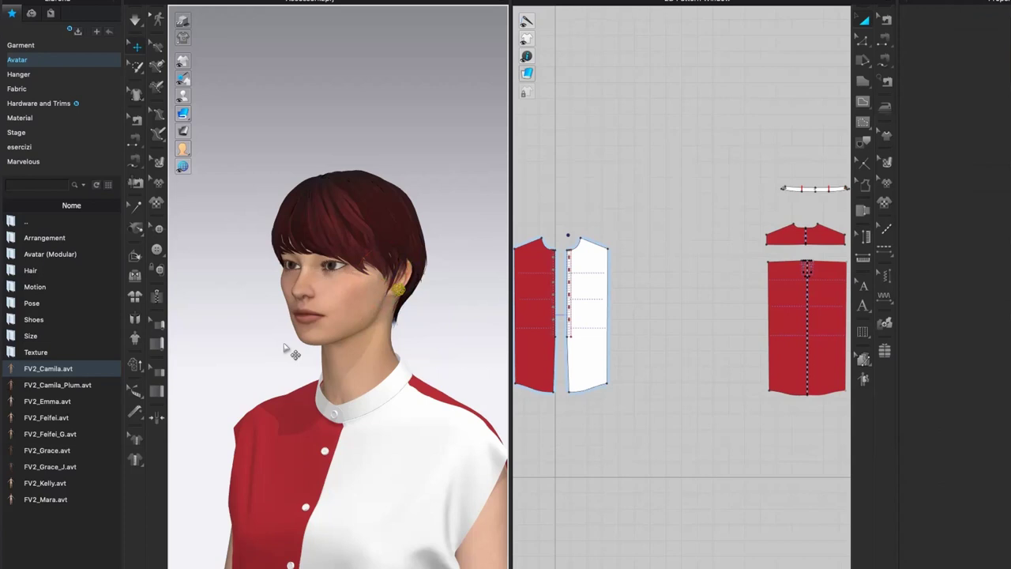
# - Browse the Hardware and Trims library, looking into the Buckle folder and its OBJ subfolder
pyautogui.click(31, 104)
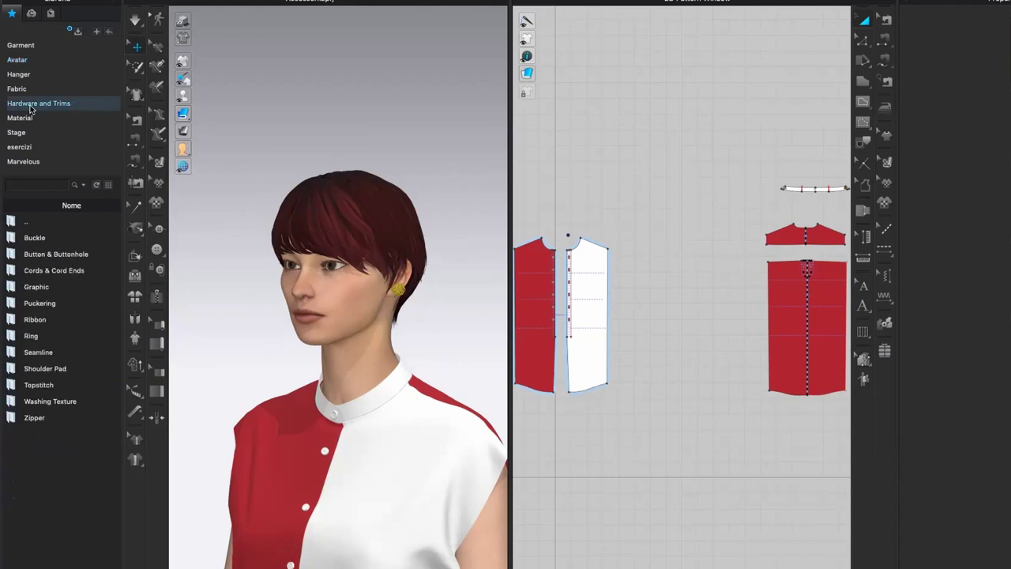
pyautogui.doubleClick(11, 240)
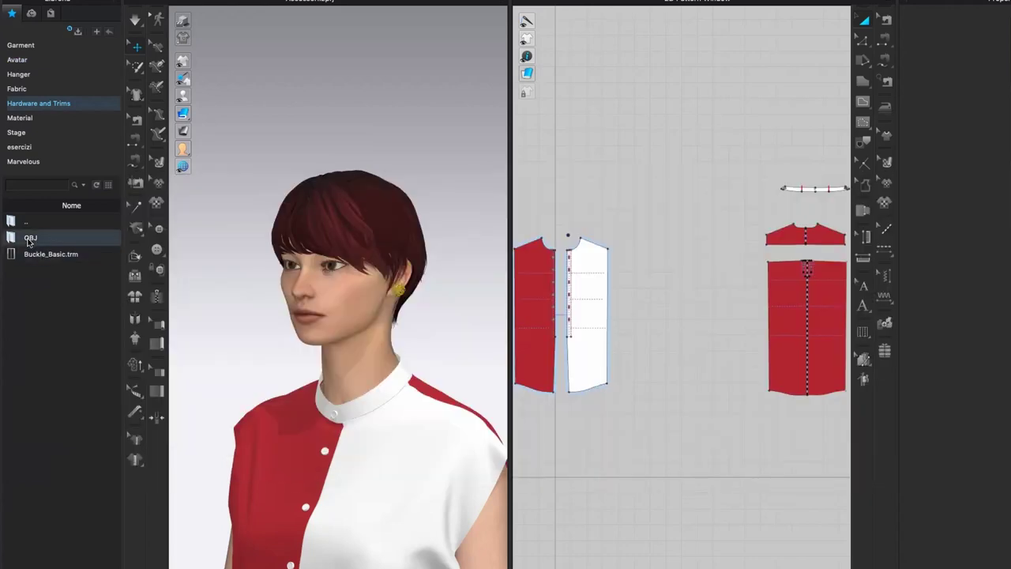
pyautogui.doubleClick(28, 239)
pyautogui.doubleClick(11, 222)
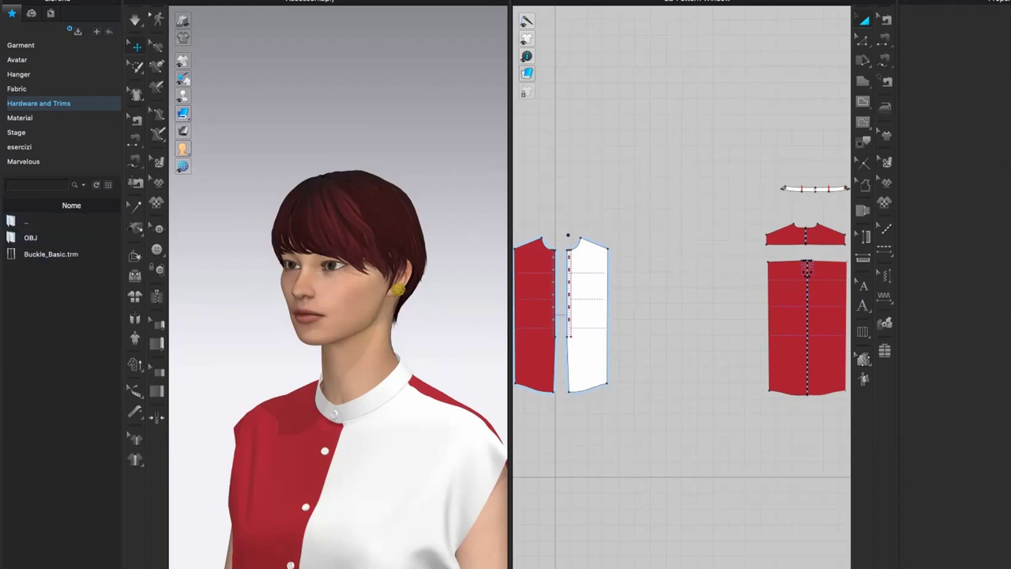
# - Examine the buttons on the dress's collar and front placket up close
pyautogui.scroll(8, 352, 435)
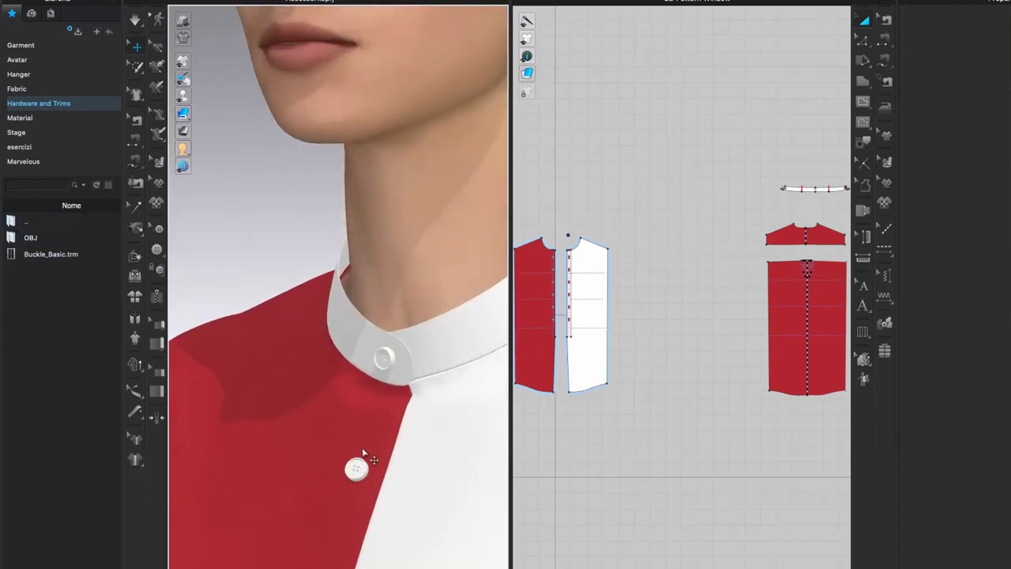
pyautogui.click(361, 449)
pyautogui.scroll(-5, 359, 466)
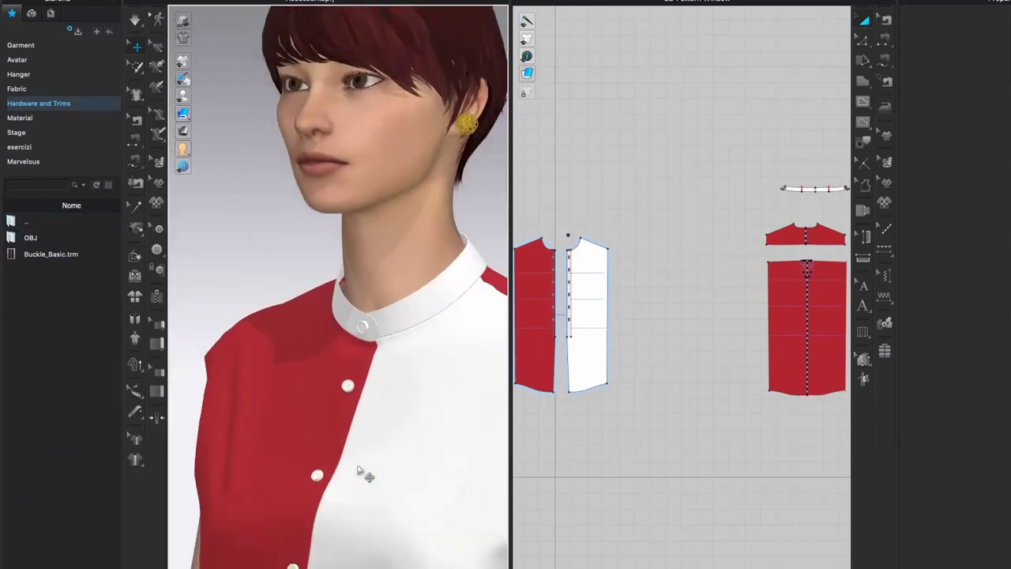
pyautogui.scroll(-3, 360, 473)
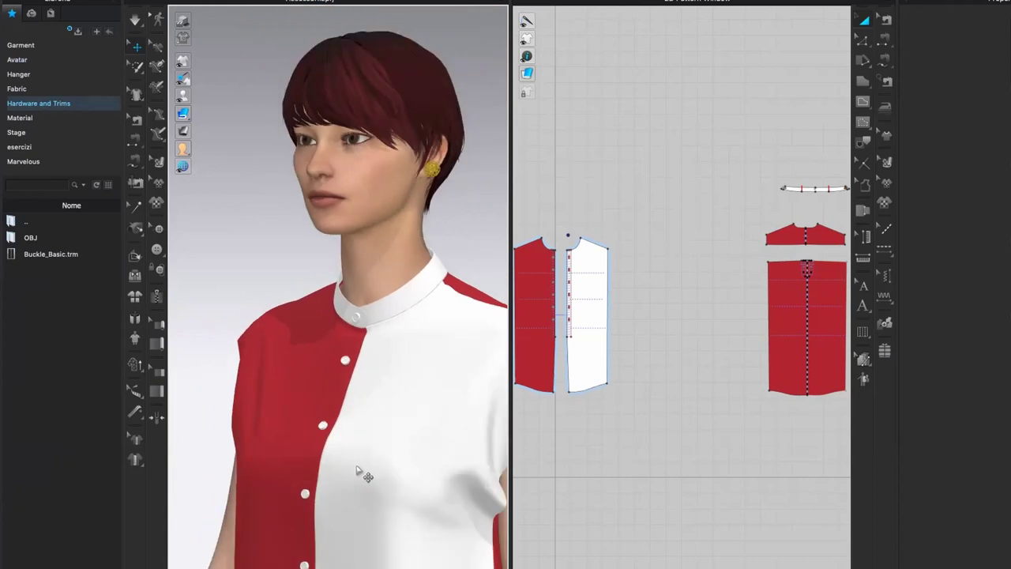
pyautogui.scroll(-2, 360, 471)
pyautogui.scroll(2, 357, 468)
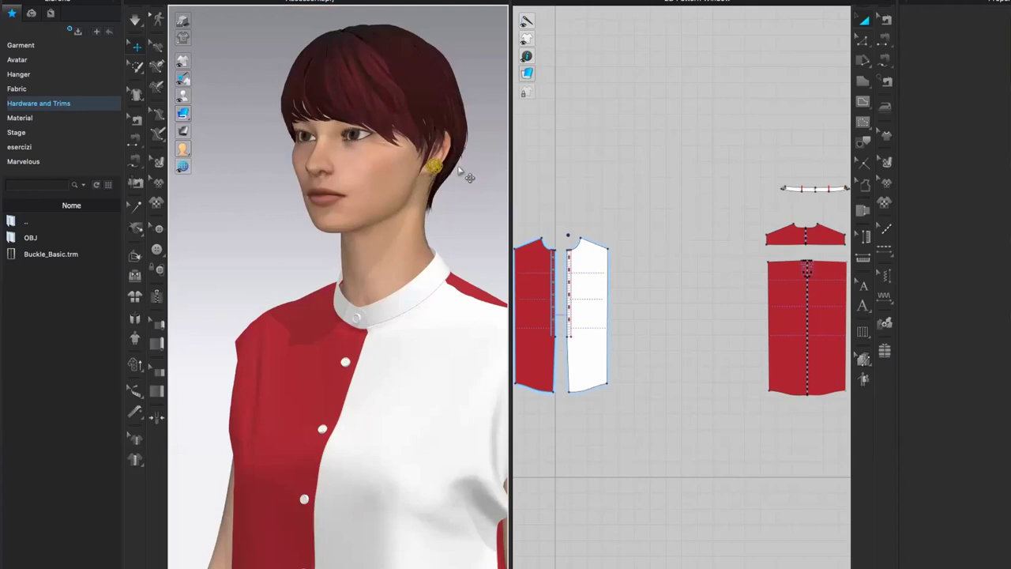
# - Start the simulation and view the avatar's head from both sides
pyautogui.click(132, 22)
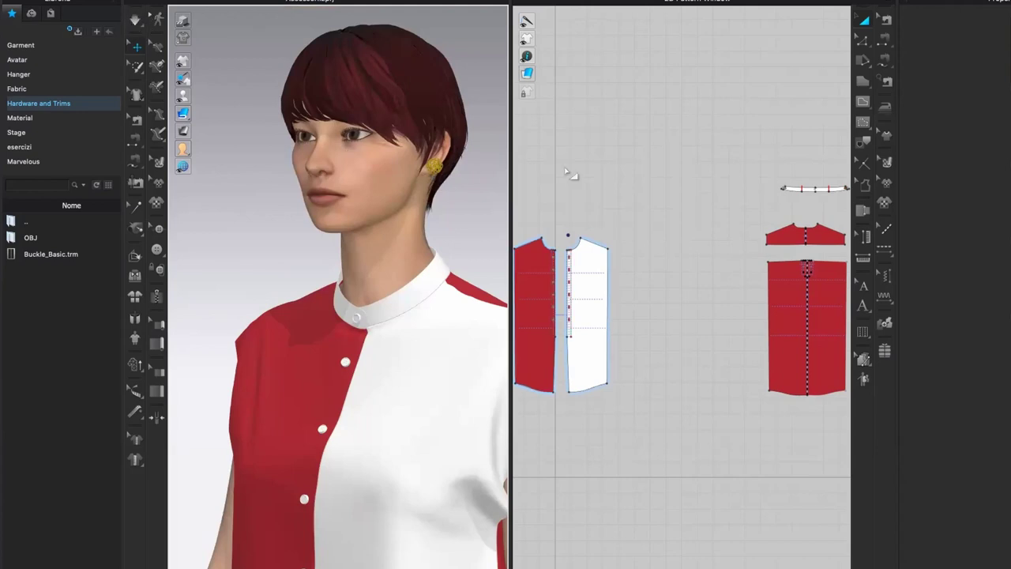
pyautogui.click(135, 21)
pyautogui.moveTo(401, 368); pyautogui.dragTo(436, 354, button='right')
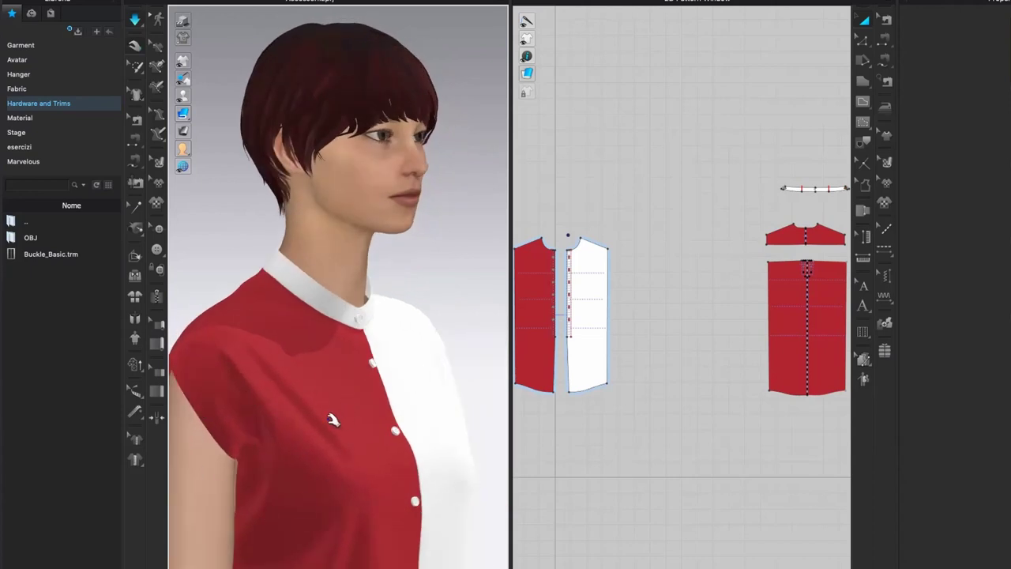
pyautogui.moveTo(207, 404); pyautogui.dragTo(192, 402, button='right')
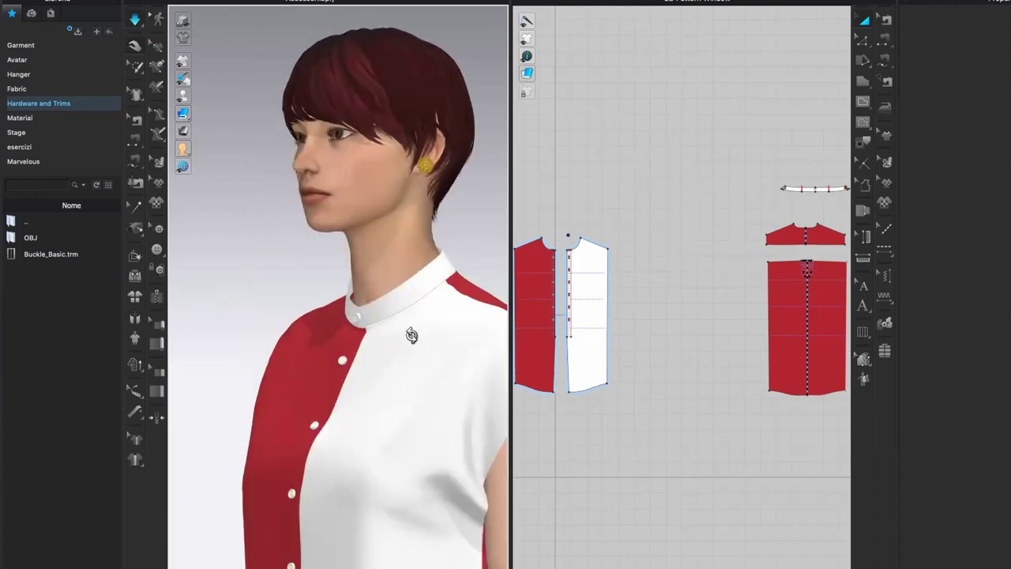
# - Examine the perforated earring on the ear at close range and from several angles while the simulation runs
pyautogui.scroll(5, 433, 177)
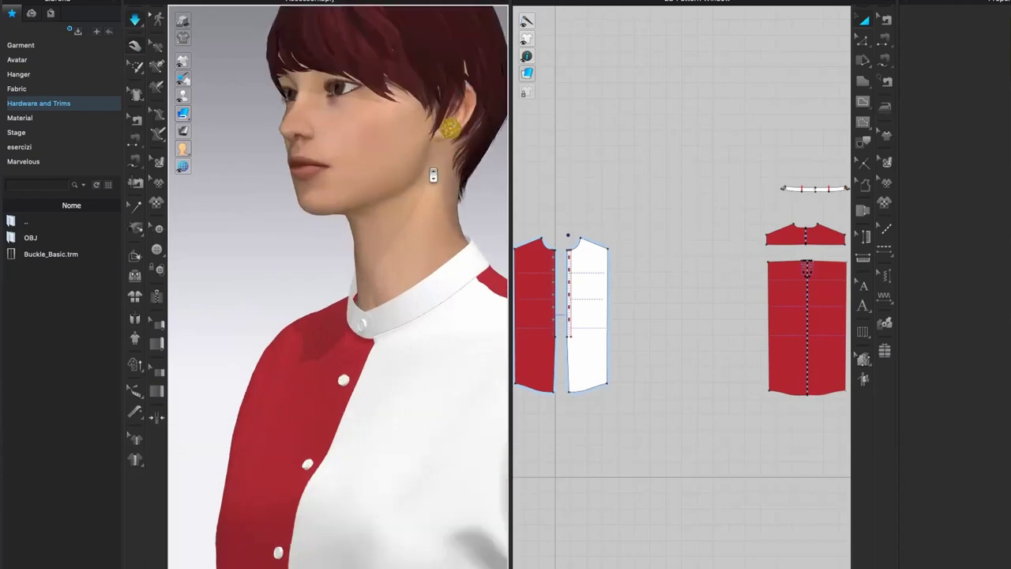
pyautogui.moveTo(386, 252); pyautogui.dragTo(325, 341, button='middle')
pyautogui.scroll(4, 399, 197)
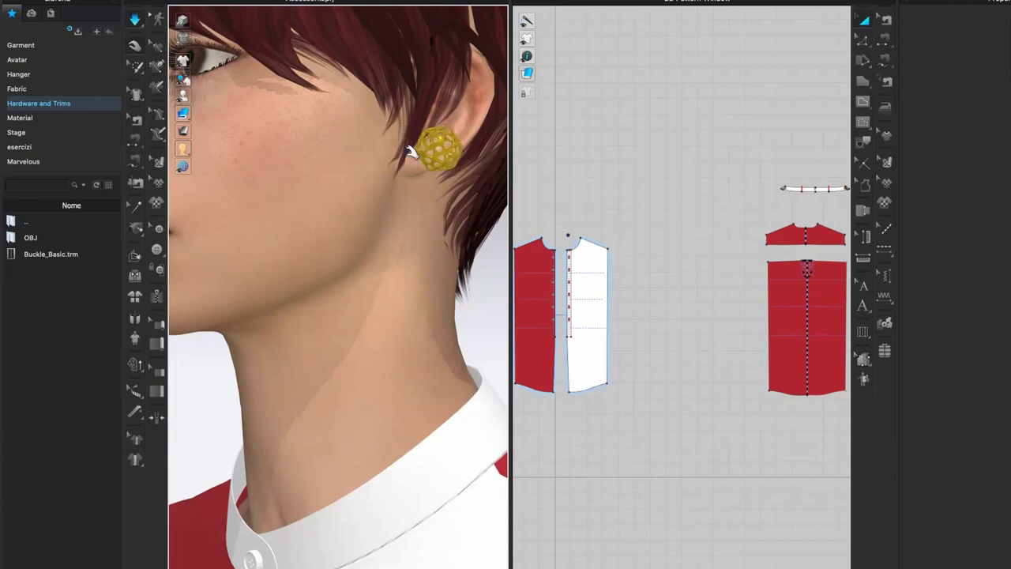
pyautogui.scroll(-2, 432, 198)
pyautogui.moveTo(432, 197); pyautogui.dragTo(431, 197, button='right')
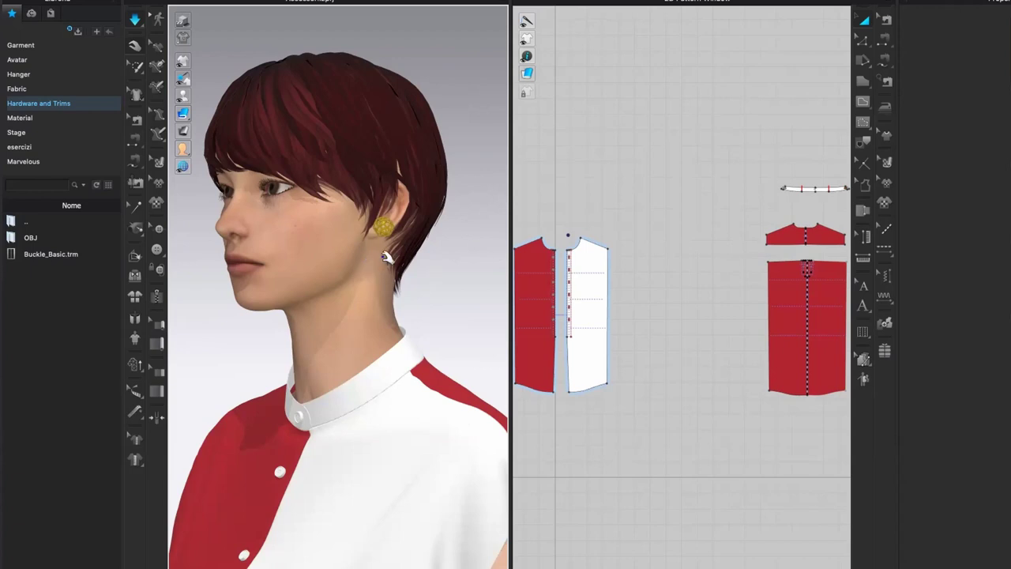
pyautogui.scroll(2, 375, 231)
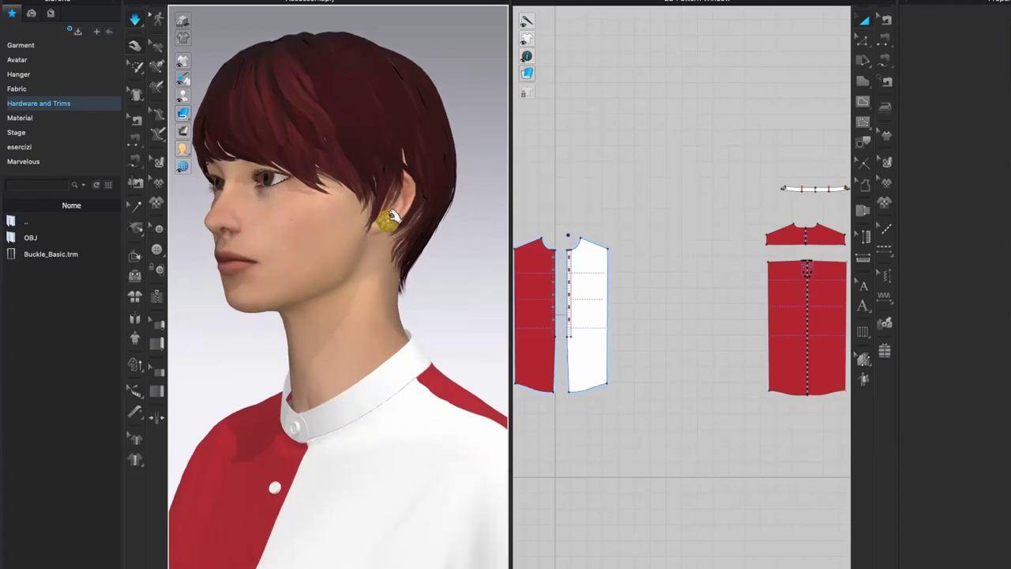
pyautogui.click(389, 224)
pyautogui.scroll(1, 400, 205)
pyautogui.moveTo(404, 207); pyautogui.dragTo(403, 273, button='right')
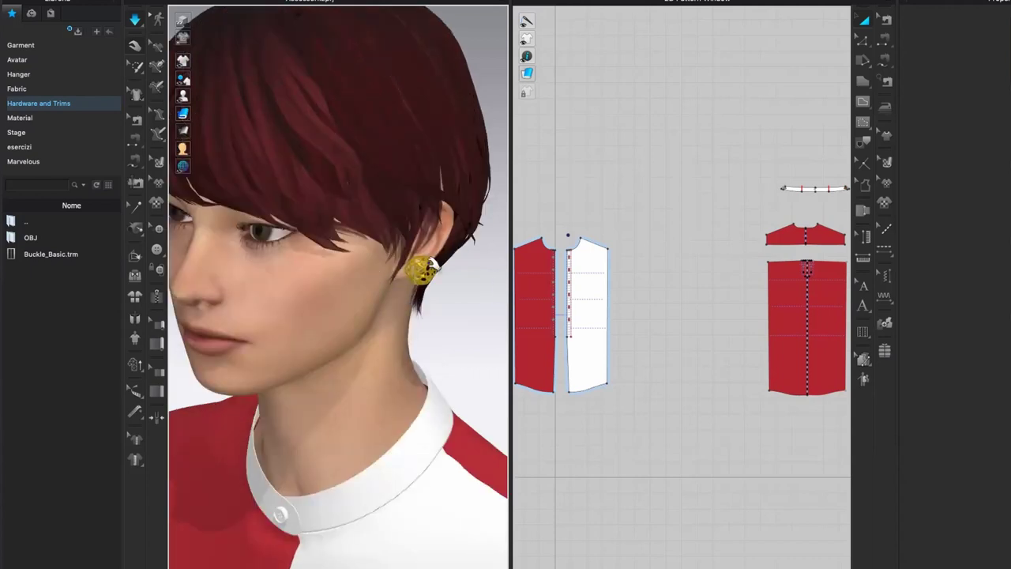
# - Inspect the small triangular pattern piece beside the front neckline in the 2D pattern view
pyautogui.scroll(3, 571, 227)
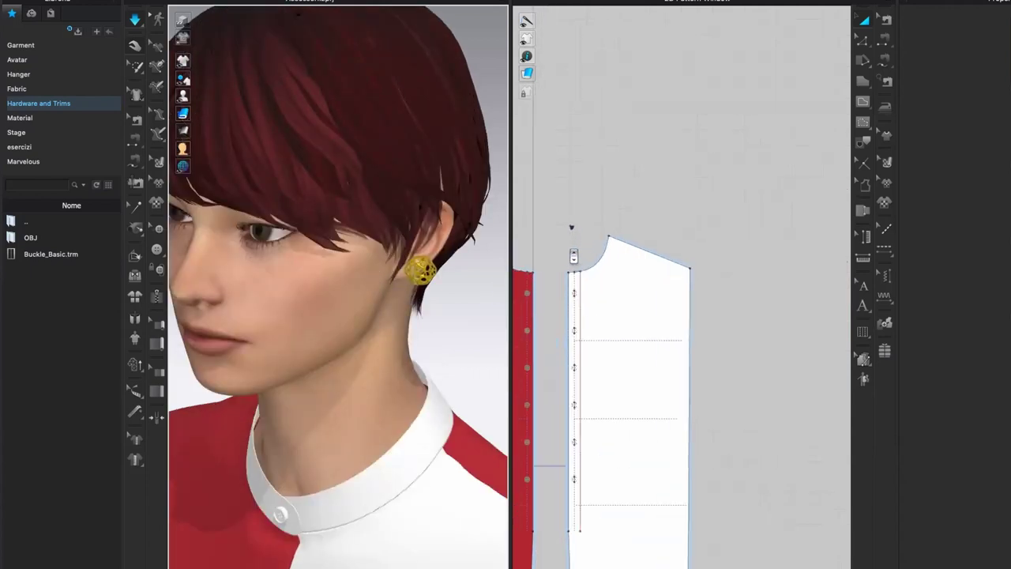
pyautogui.scroll(3, 573, 255)
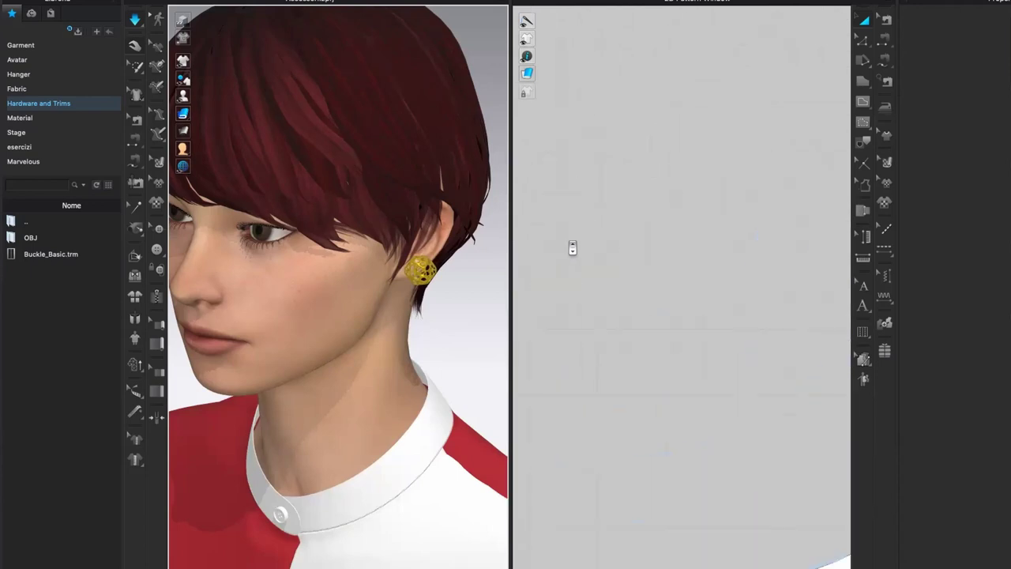
pyautogui.scroll(-3, 571, 248)
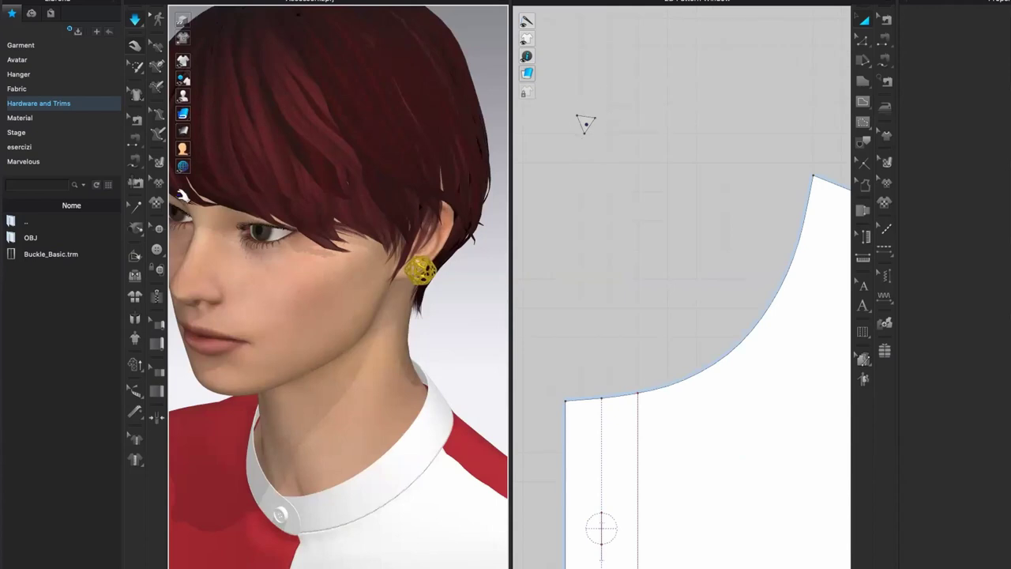
# - Stop the simulation and move the gold earring away from the earlobe, toward the back of the neck
pyautogui.click(135, 19)
pyautogui.click(421, 273)
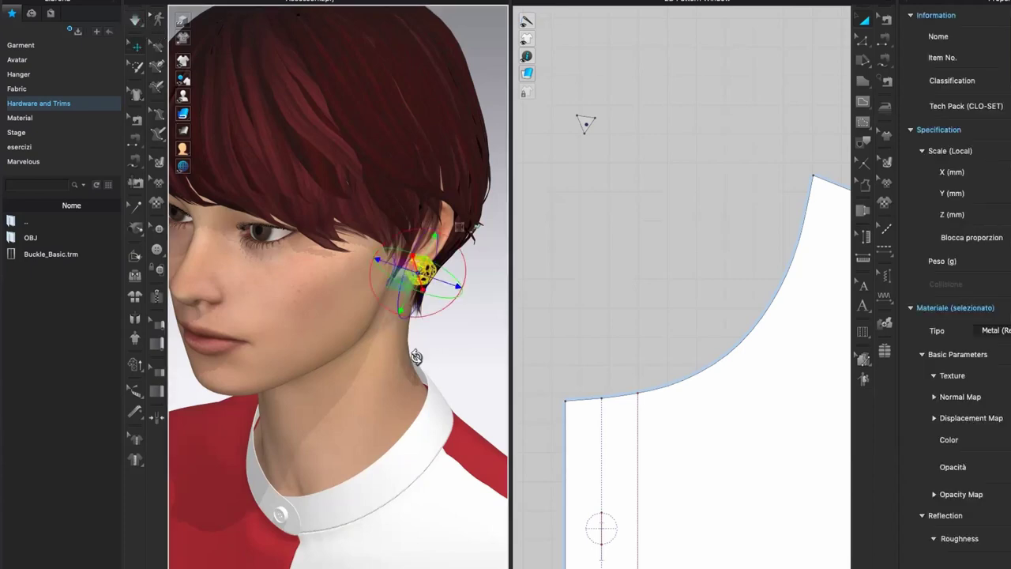
pyautogui.moveTo(415, 357); pyautogui.dragTo(444, 327, button='right')
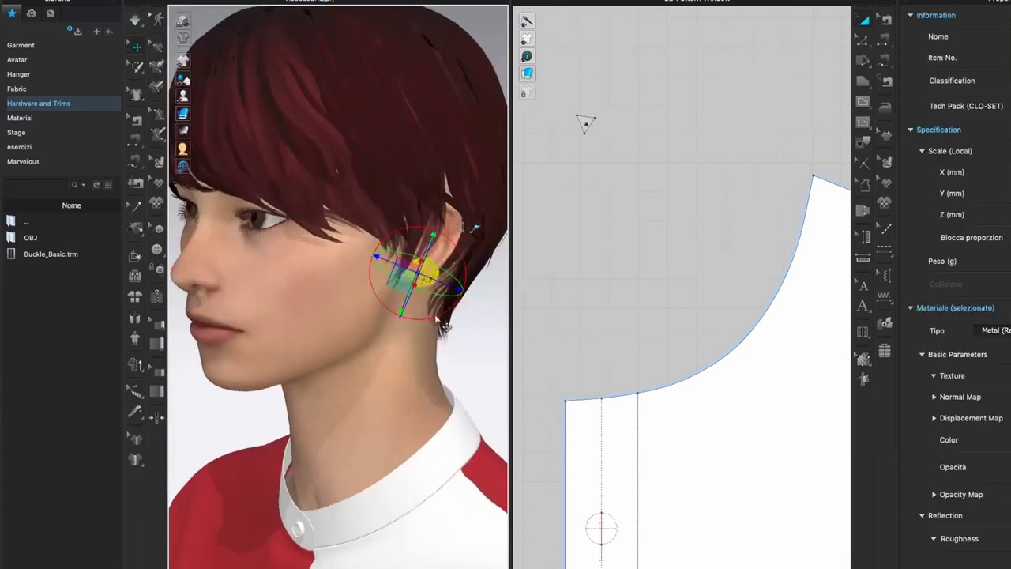
pyautogui.moveTo(451, 285); pyautogui.dragTo(503, 305)
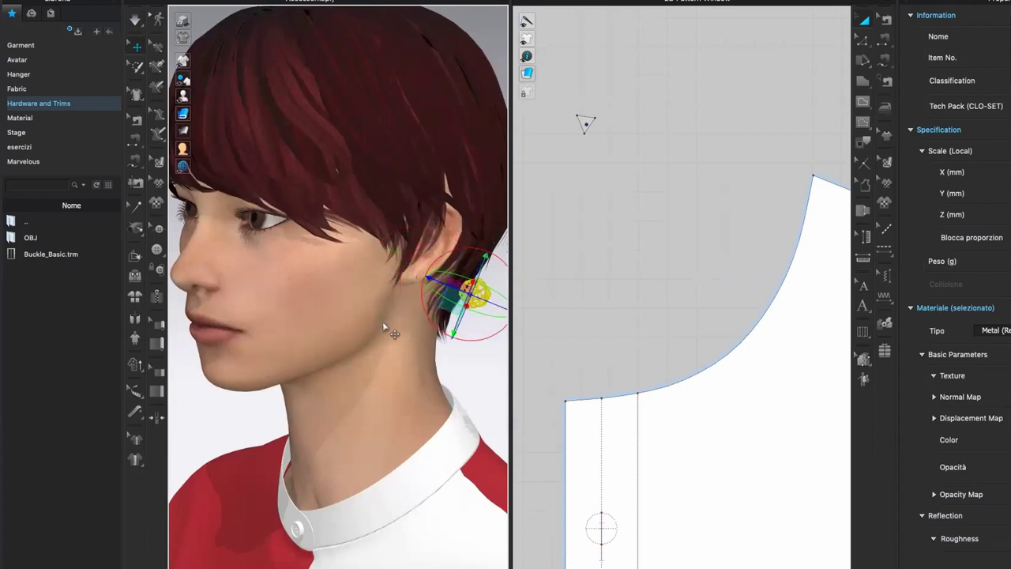
# - Select the tiny triangular piece on the earlobe to inspect it in both the 3D and 2D views, and deselect it
pyautogui.click(383, 322)
pyautogui.scroll(5, 387, 323)
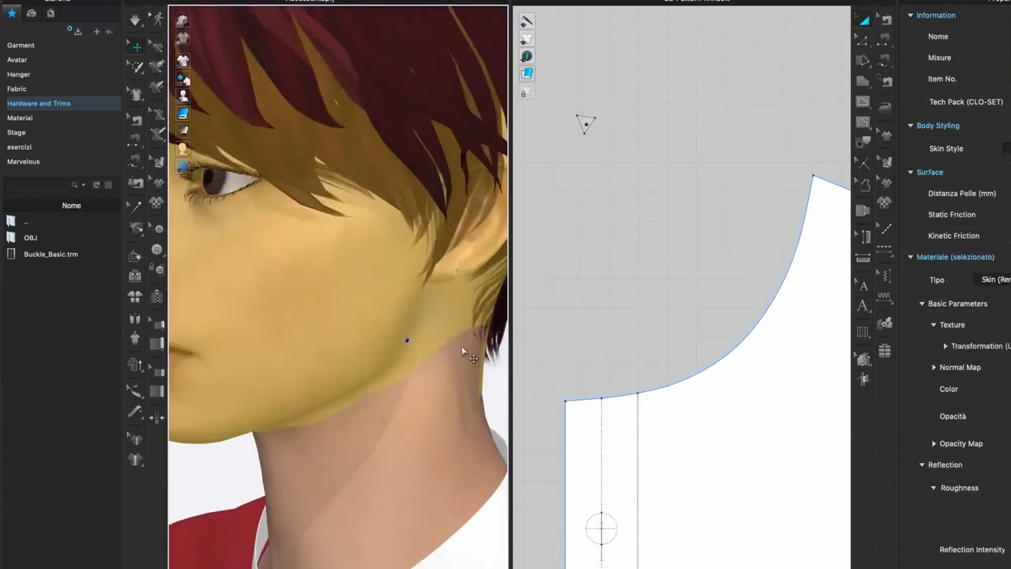
pyautogui.click(456, 276)
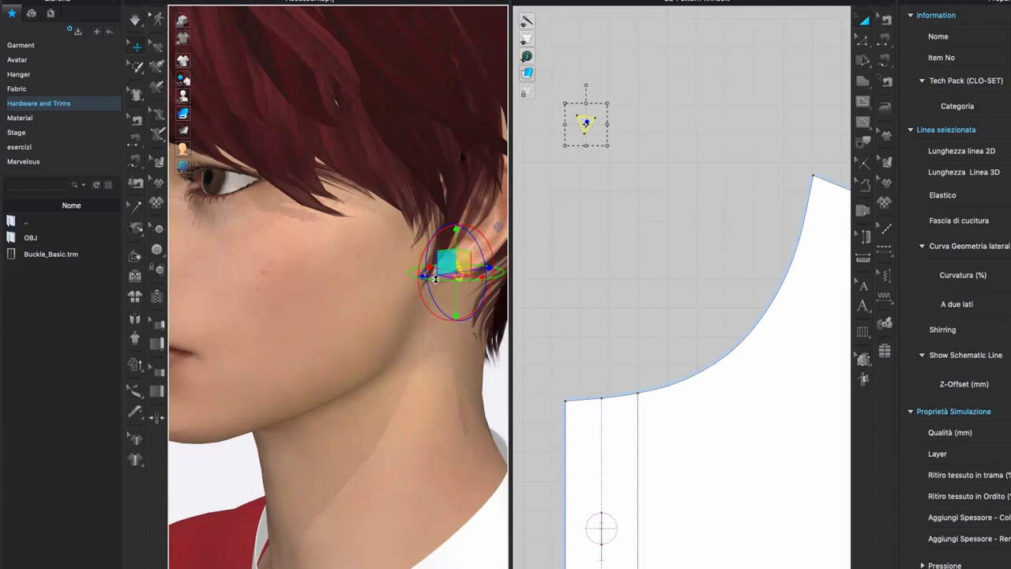
pyautogui.scroll(1, 436, 278)
pyautogui.scroll(-5, 436, 278)
pyautogui.moveTo(458, 333); pyautogui.dragTo(460, 305, button='right')
pyautogui.click(476, 332)
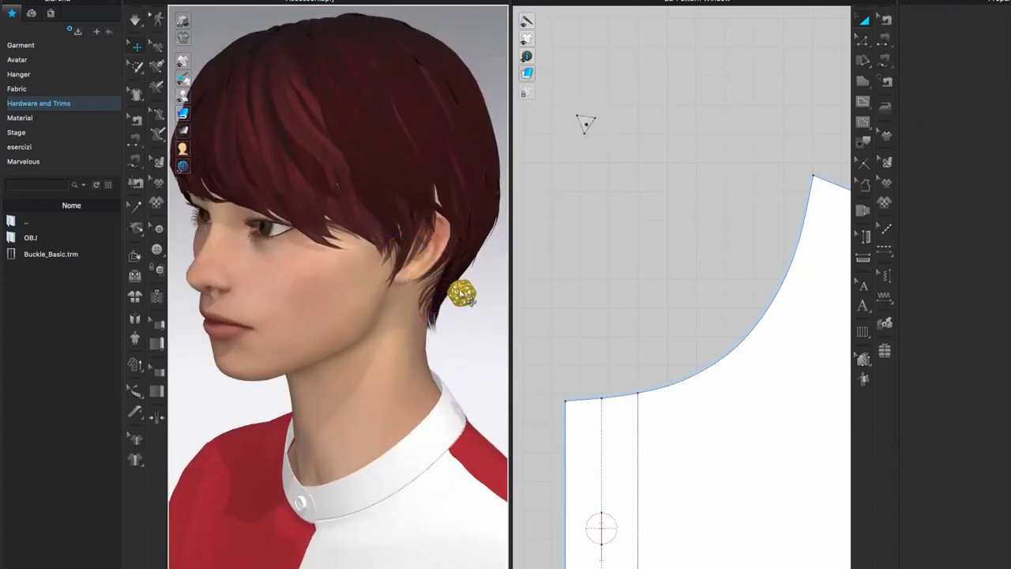
# - Attach the gold perforated earring to the tiny triangular piece on the avatar's earlobe
pyautogui.click(462, 294)
pyautogui.scroll(3, 437, 281)
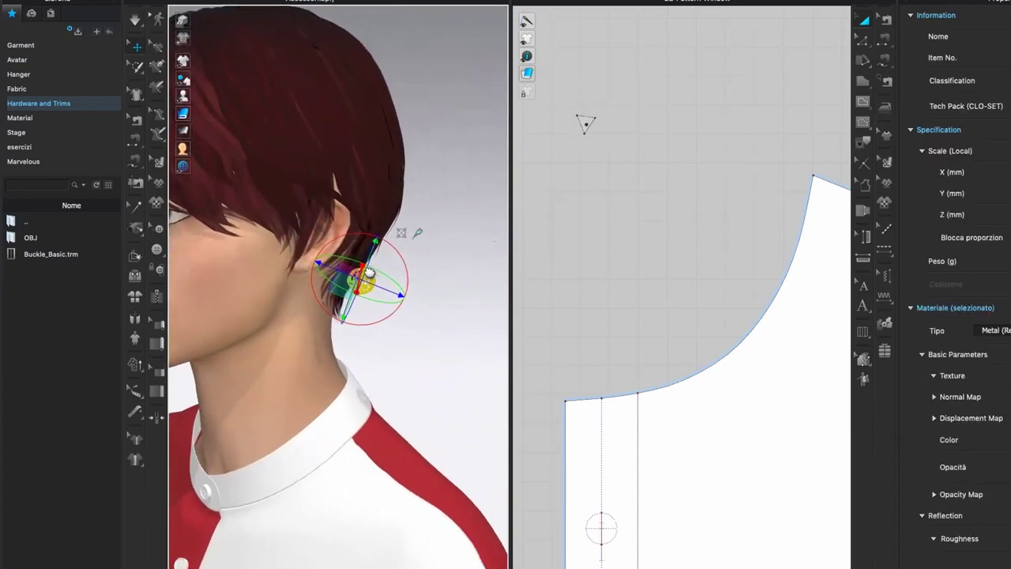
pyautogui.scroll(2, 426, 241)
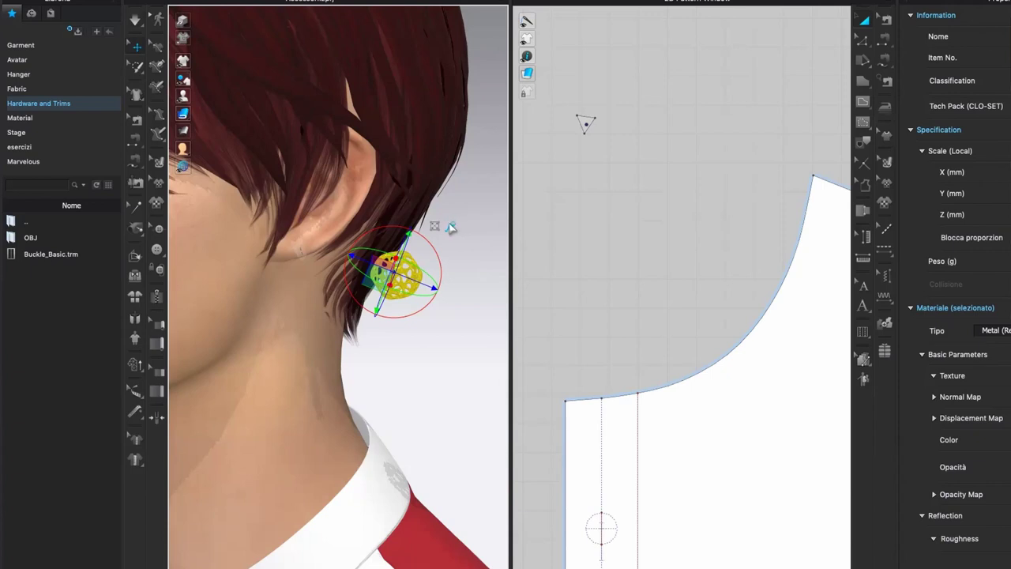
pyautogui.click(450, 226)
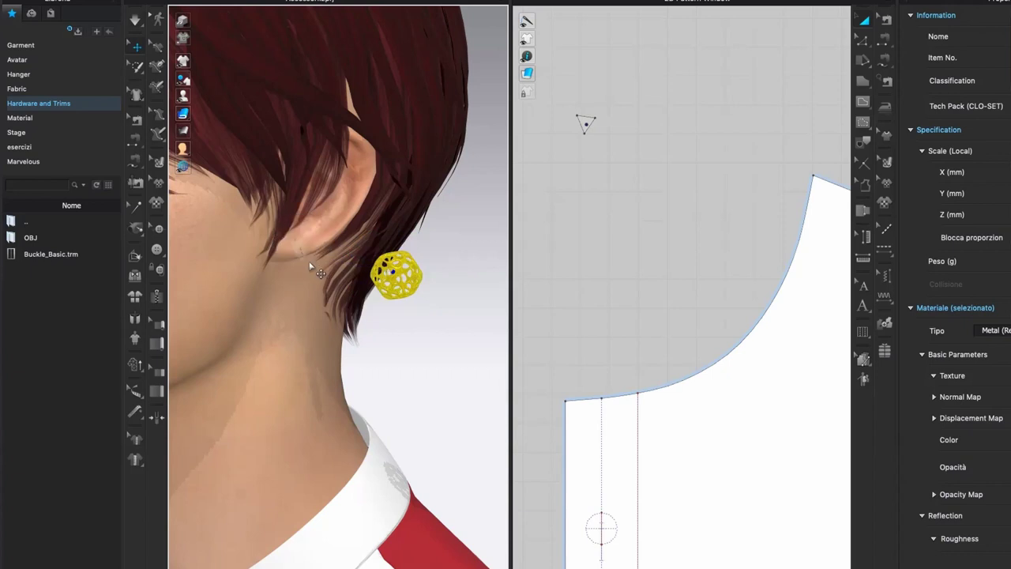
pyautogui.click(307, 262)
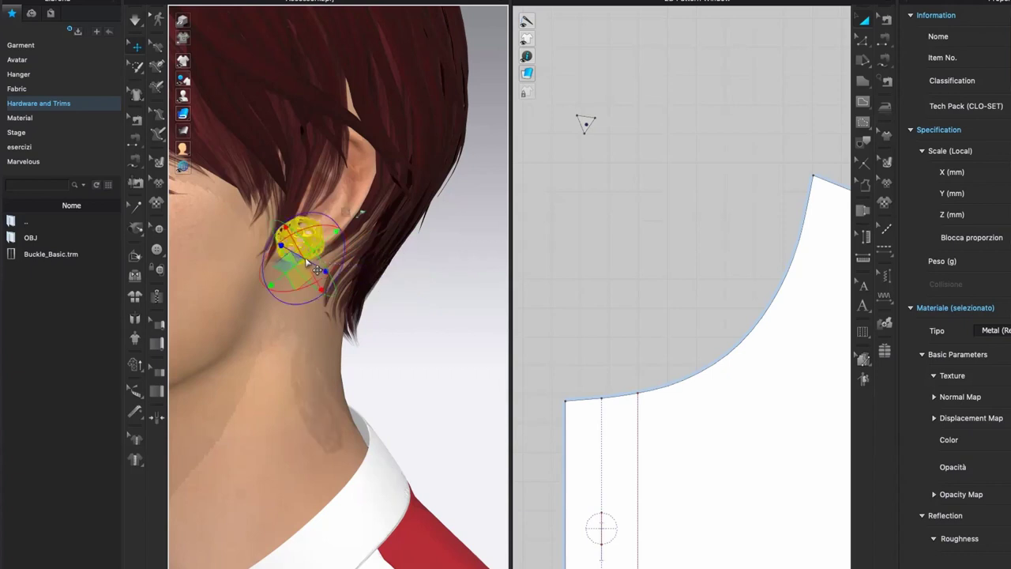
# - Fine-tune the earring's position along its axes so it hangs just below the earlobe, and deselect it
pyautogui.moveTo(340, 288); pyautogui.dragTo(253, 295, button='right')
pyautogui.moveTo(385, 273); pyautogui.dragTo(390, 282, button='right')
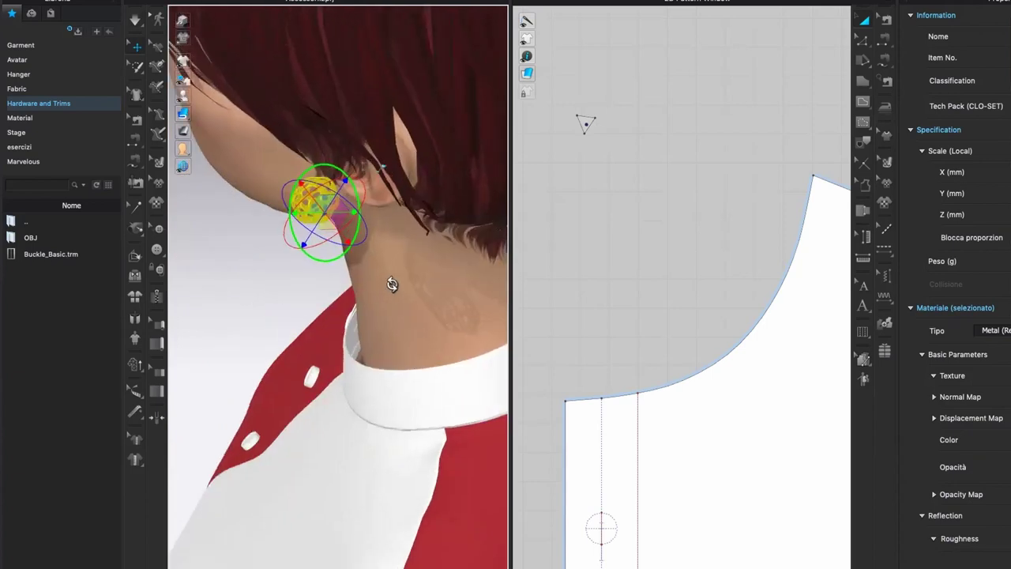
pyautogui.moveTo(345, 181); pyautogui.dragTo(356, 164)
pyautogui.moveTo(371, 269); pyautogui.dragTo(367, 232, button='right')
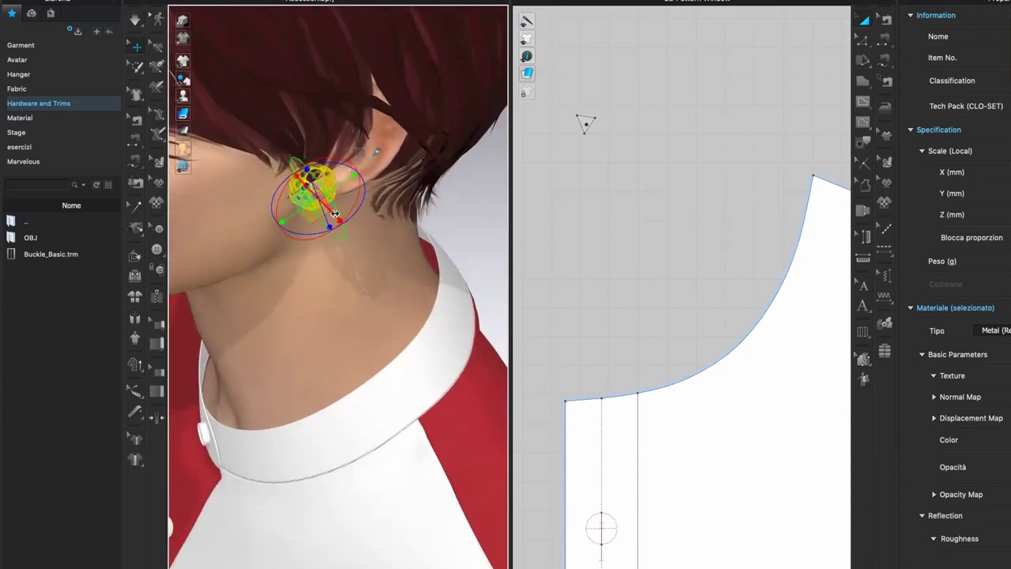
pyautogui.moveTo(334, 214); pyautogui.dragTo(340, 220)
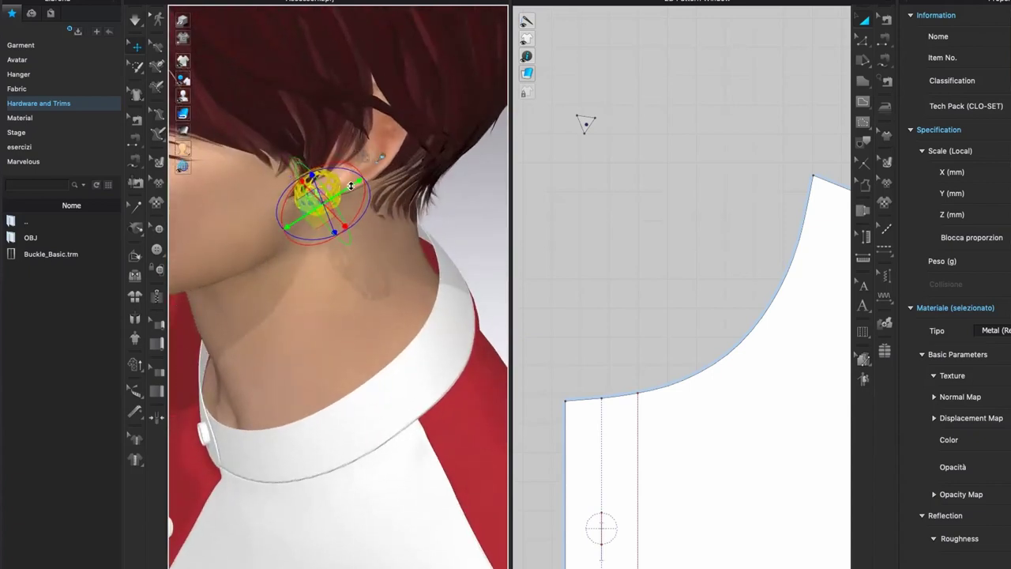
pyautogui.moveTo(351, 186); pyautogui.dragTo(355, 183)
pyautogui.click(324, 265)
pyautogui.moveTo(326, 286); pyautogui.dragTo(331, 247, button='right')
pyautogui.click(371, 156)
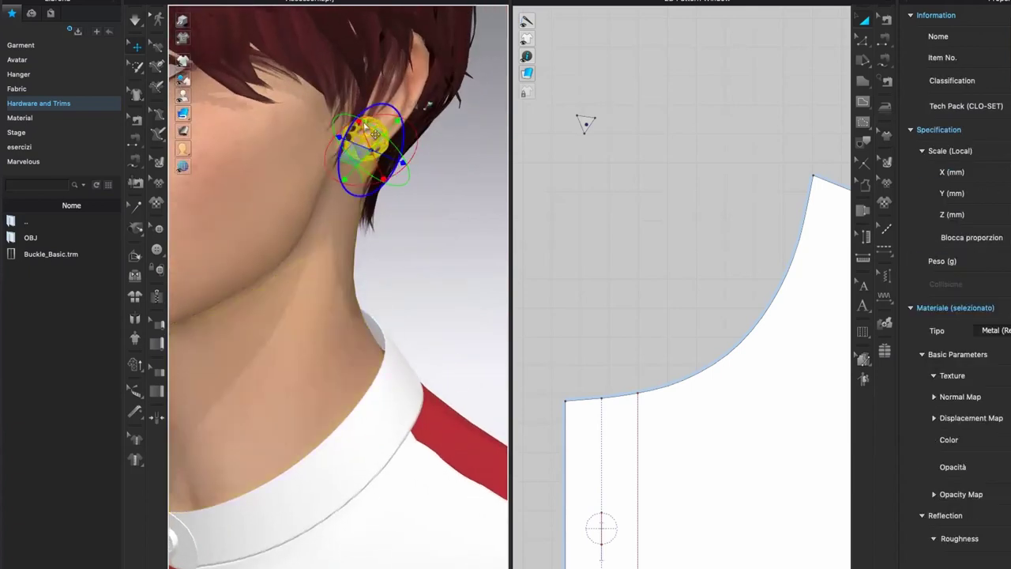
pyautogui.moveTo(413, 242)
pyautogui.mouseDown(button='right')
pyautogui.moveTo(435, 223)
pyautogui.moveTo(399, 229)
pyautogui.mouseUp(button='right')
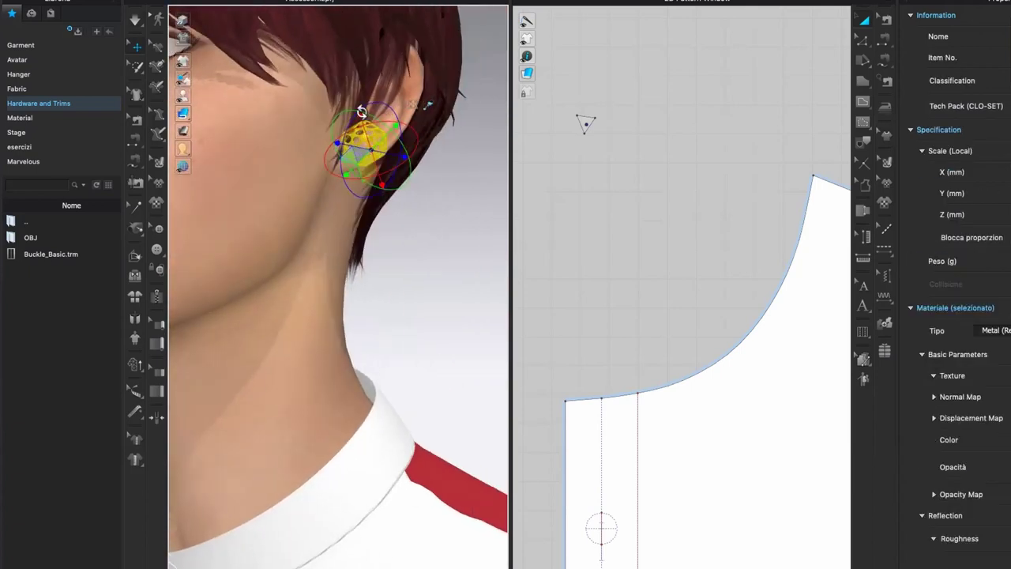
pyautogui.moveTo(360, 122); pyautogui.dragTo(366, 132)
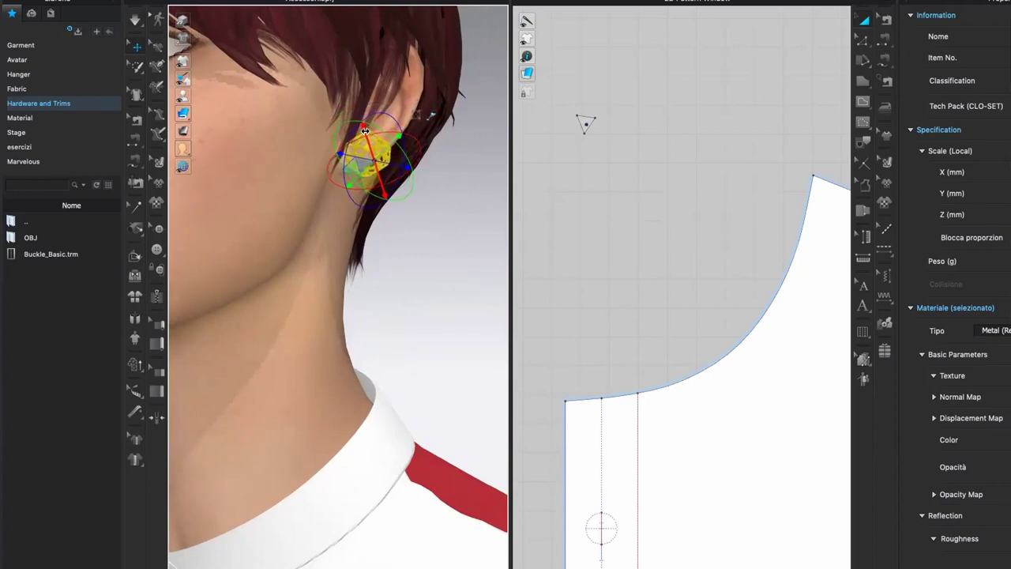
pyautogui.click(440, 213)
# - Examine the attached earring from the front, from close range out to the avatar's full figure
pyautogui.moveTo(384, 226); pyautogui.dragTo(418, 245, button='right')
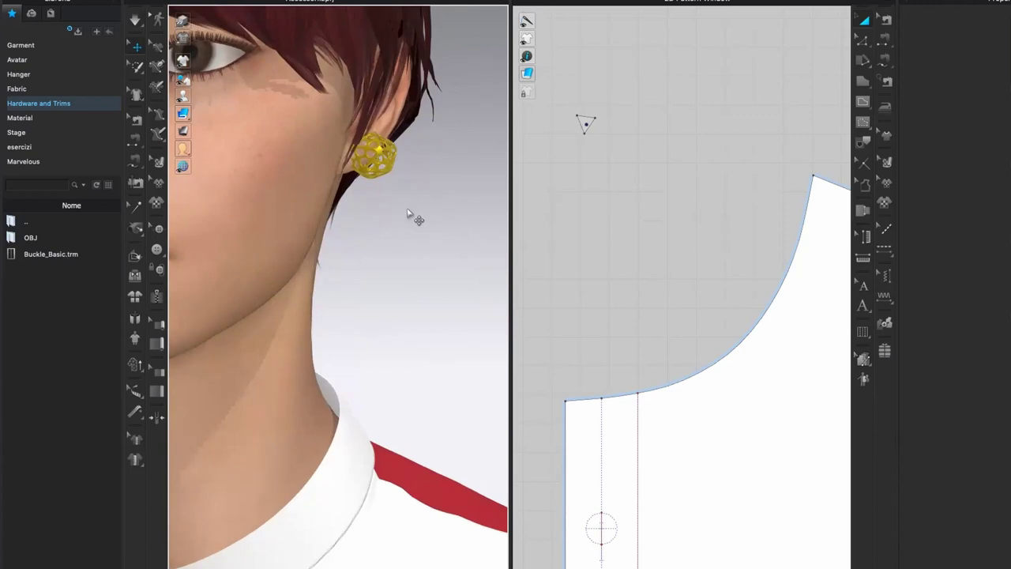
pyautogui.scroll(-4, 410, 215)
pyautogui.scroll(-8, 411, 259)
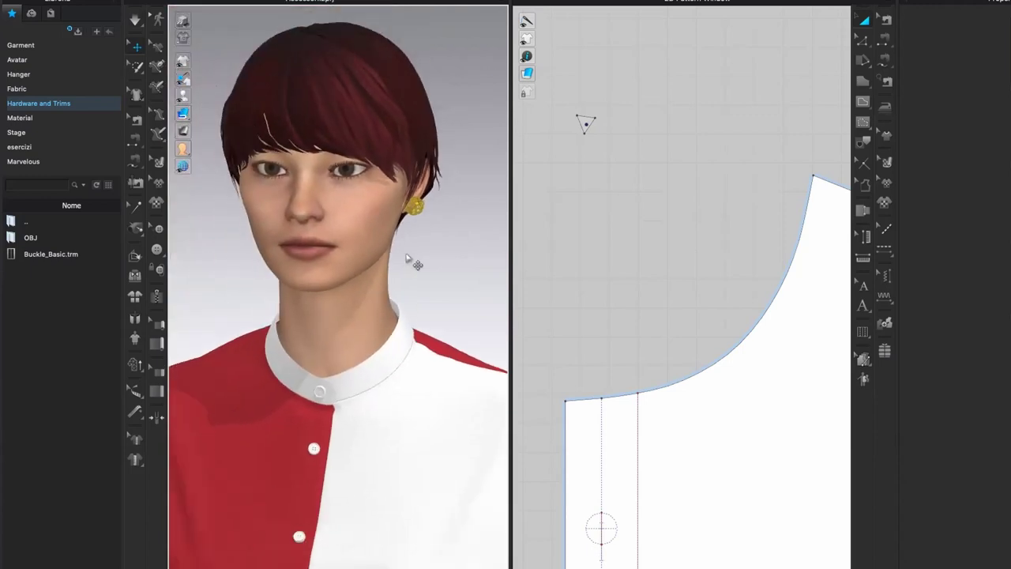
pyautogui.moveTo(407, 277); pyautogui.dragTo(400, 122, button='middle')
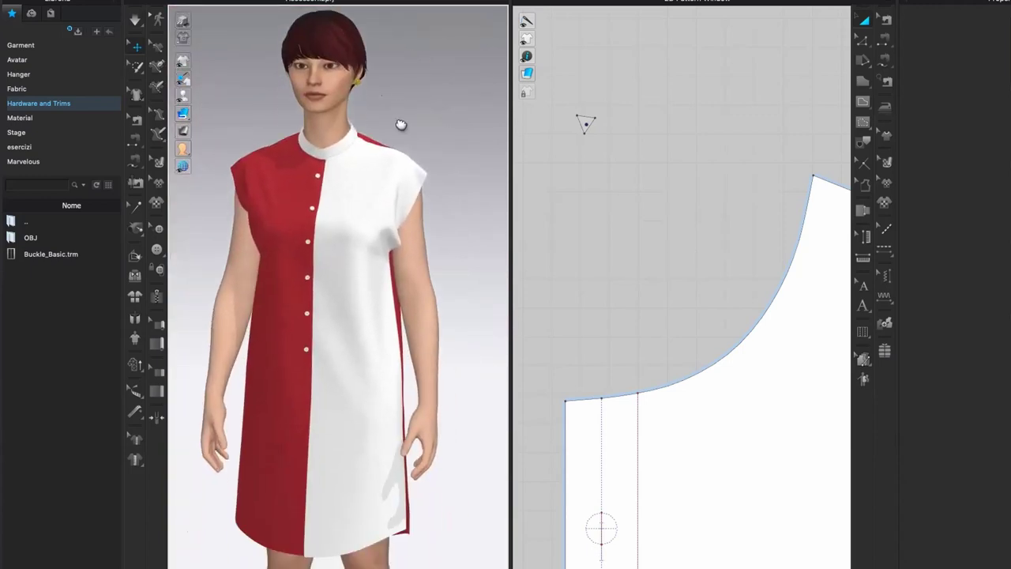
pyautogui.moveTo(412, 195); pyautogui.dragTo(411, 104, button='middle')
pyautogui.scroll(-4, 423, 235)
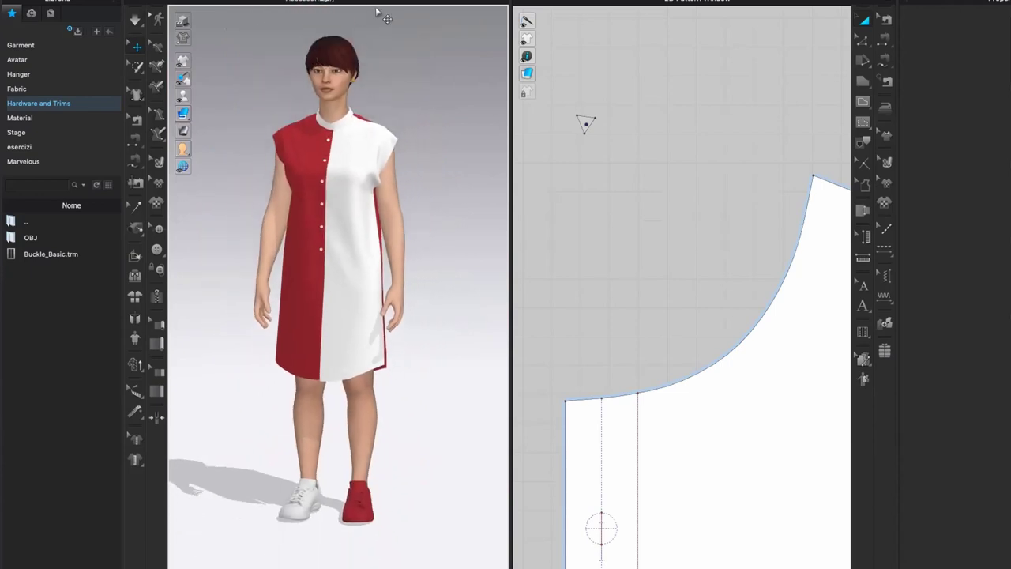
pyautogui.click(158, 1)
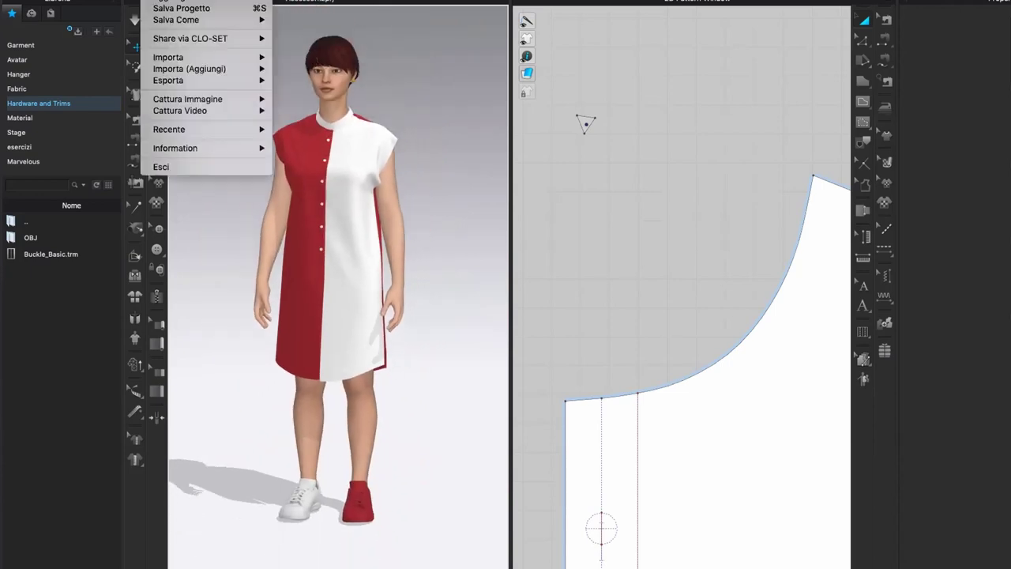
pyautogui.moveTo(201, 70)
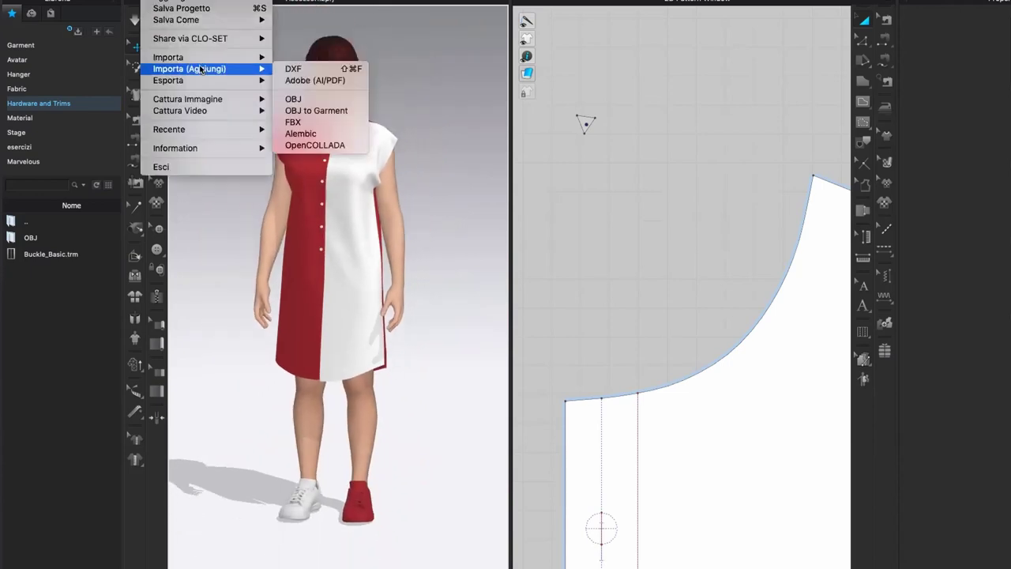
pyautogui.click(296, 99)
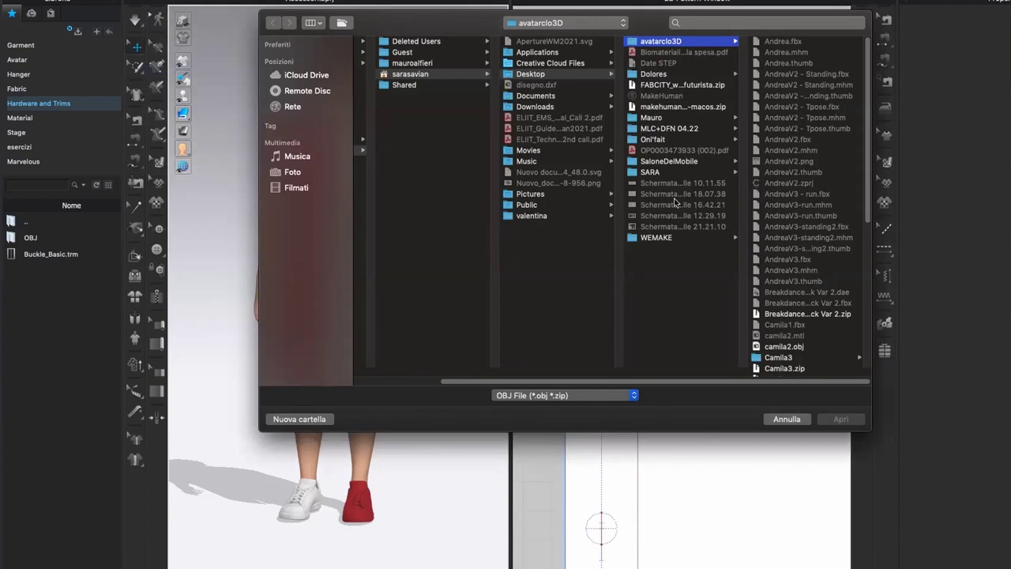
pyautogui.click(660, 129)
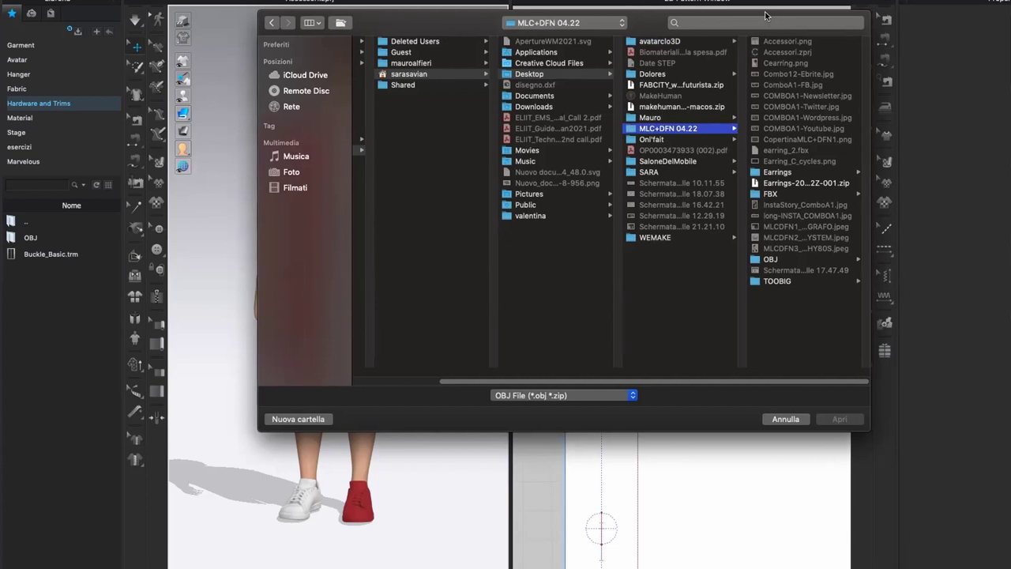
pyautogui.moveTo(766, 16); pyautogui.dragTo(669, 11)
pyautogui.click(684, 171)
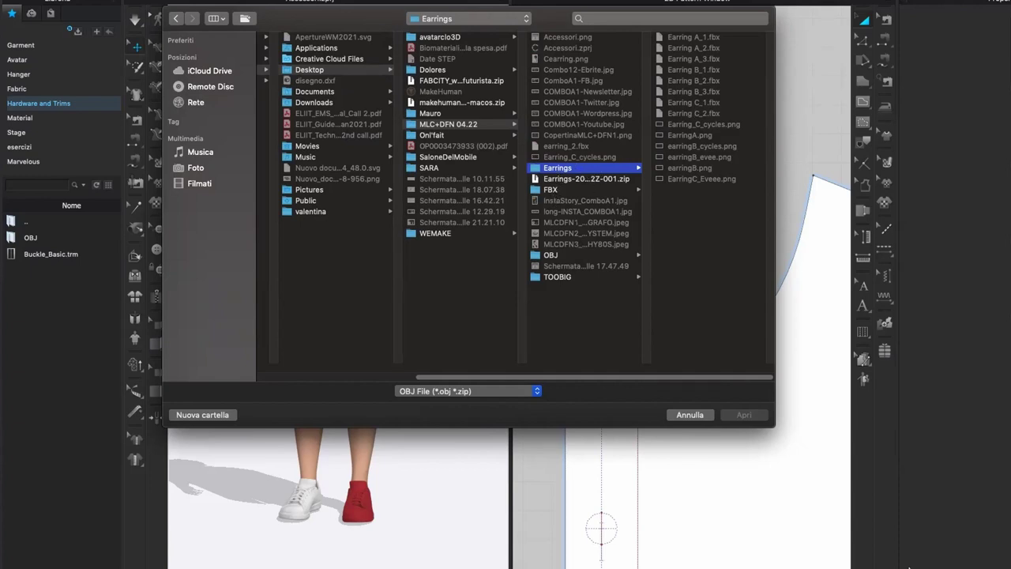
pyautogui.click(552, 256)
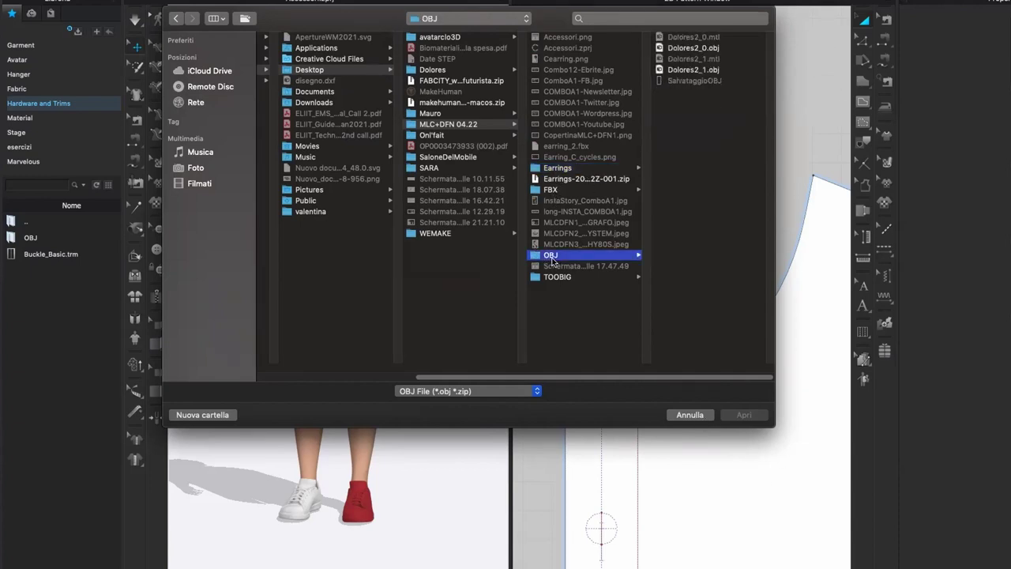
pyautogui.click(710, 417)
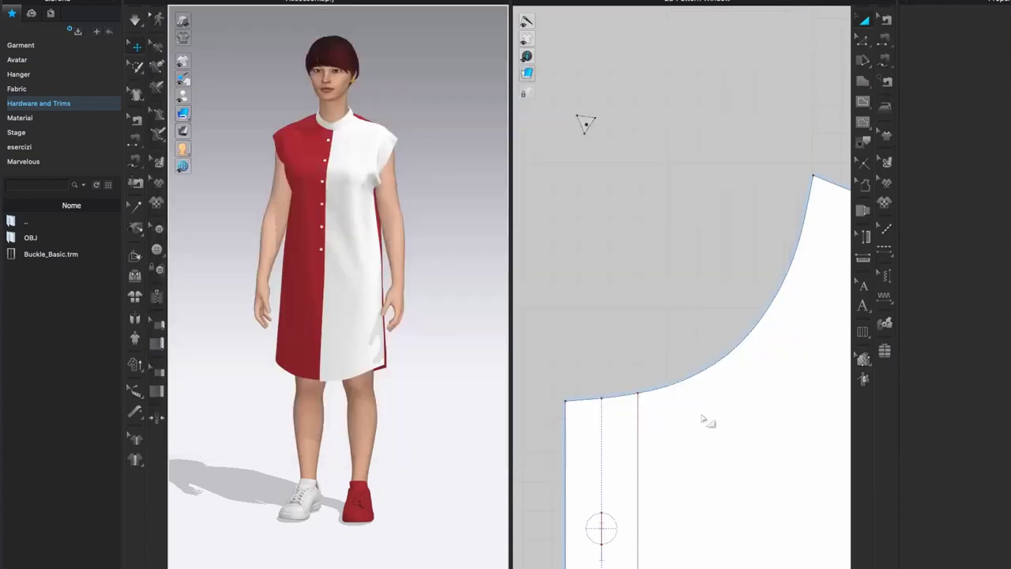
# - Start an additive FBX import of Earring C_2.fbx from the Earrings folder inside MLC+DFN 04.22
pyautogui.click(154, 1)
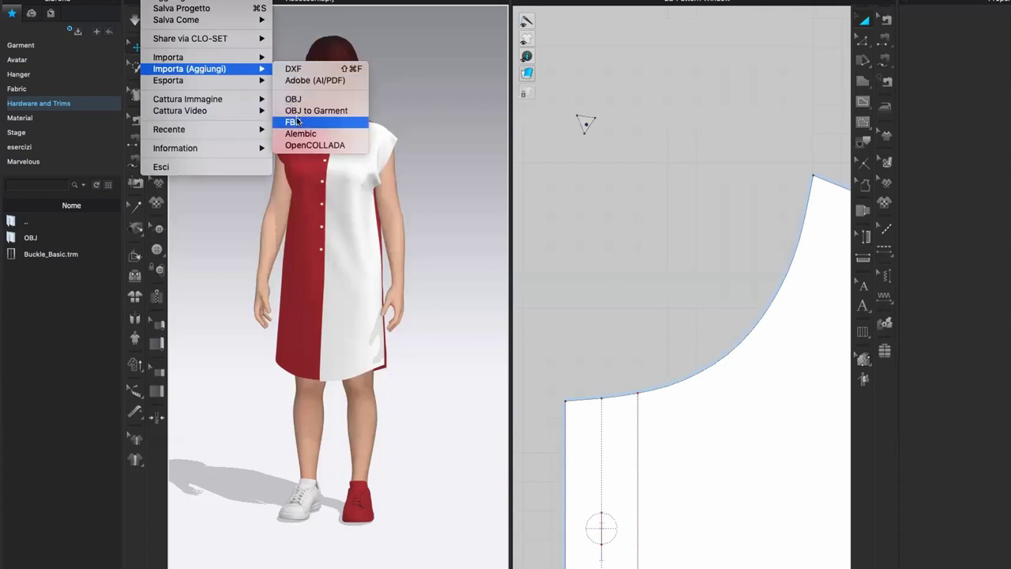
pyautogui.click(293, 122)
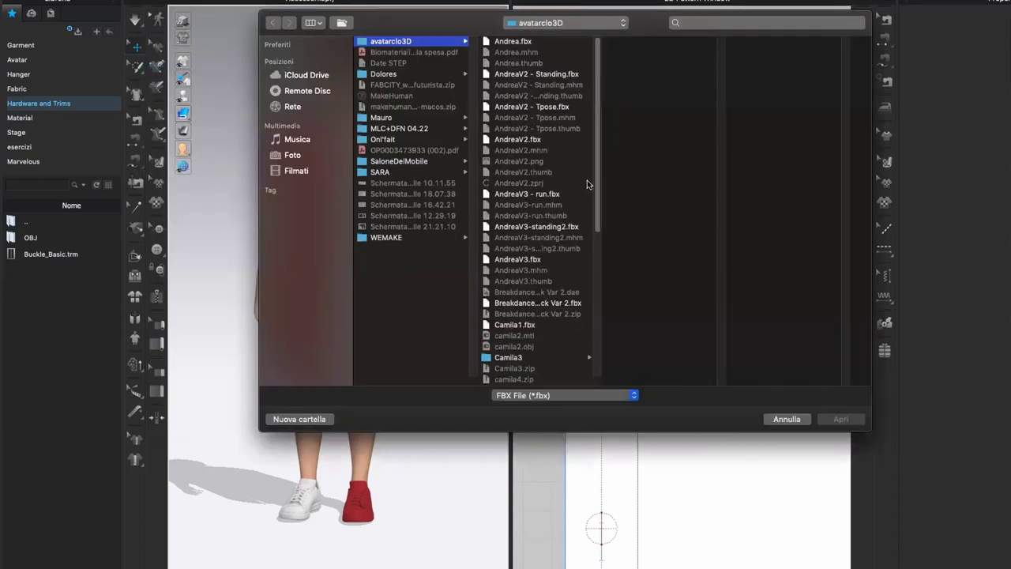
pyautogui.click(537, 21)
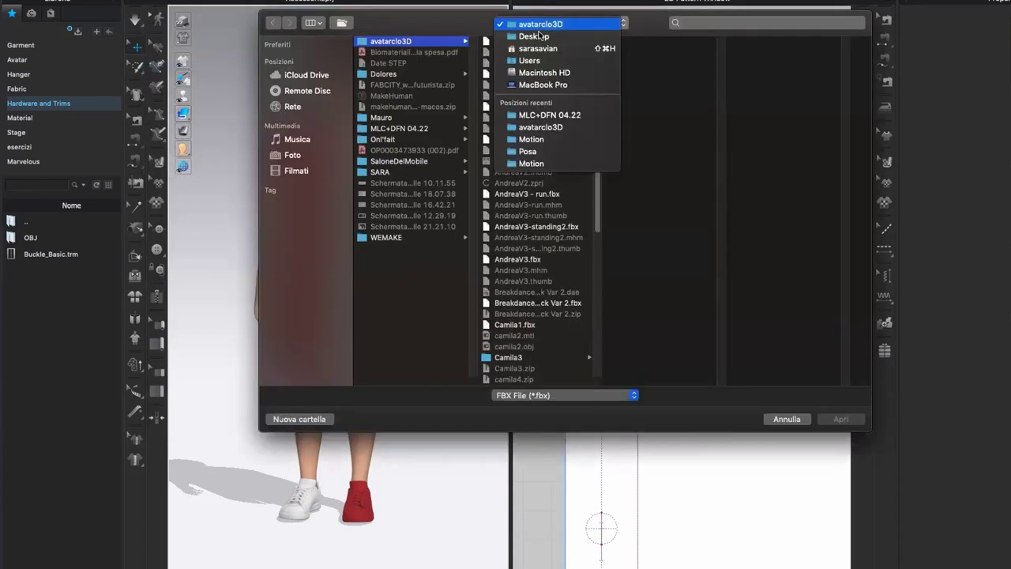
pyautogui.click(546, 116)
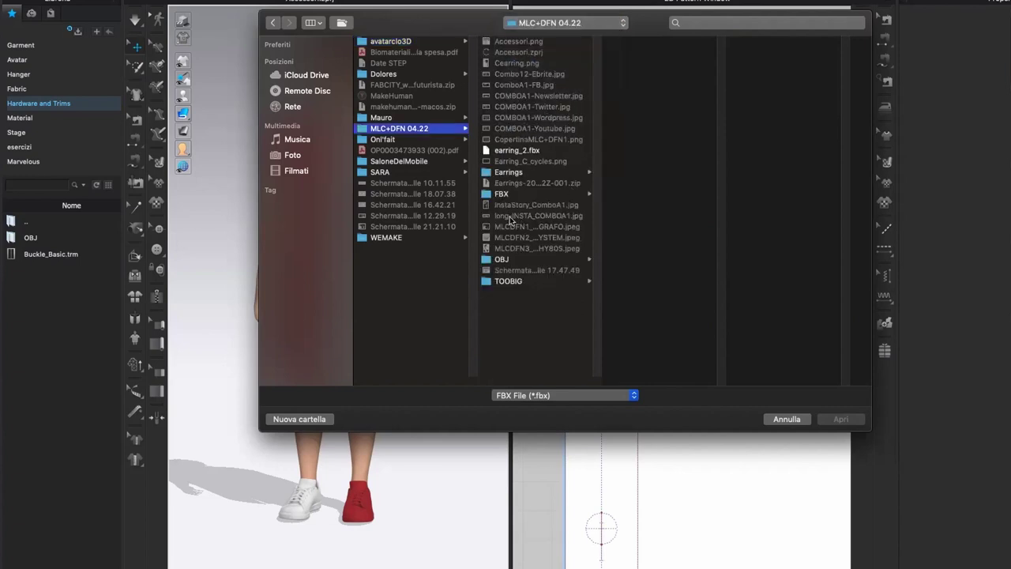
pyautogui.click(509, 174)
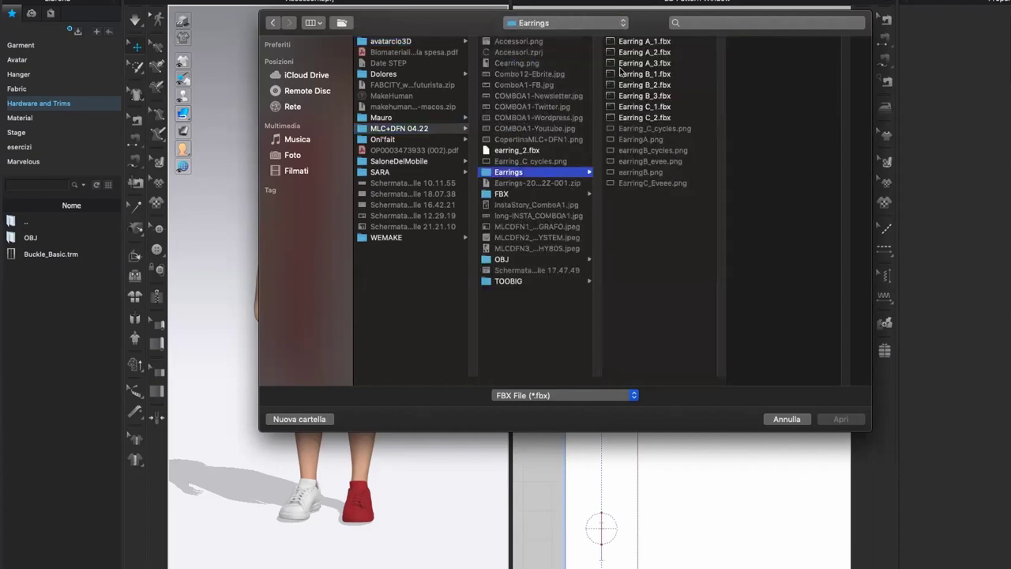
pyautogui.click(646, 118)
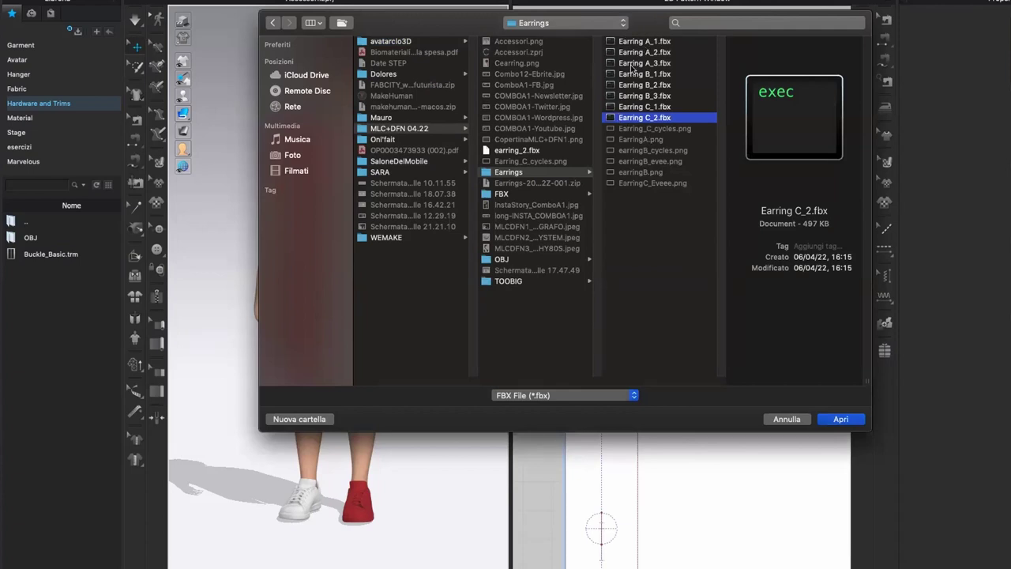
pyautogui.click(841, 421)
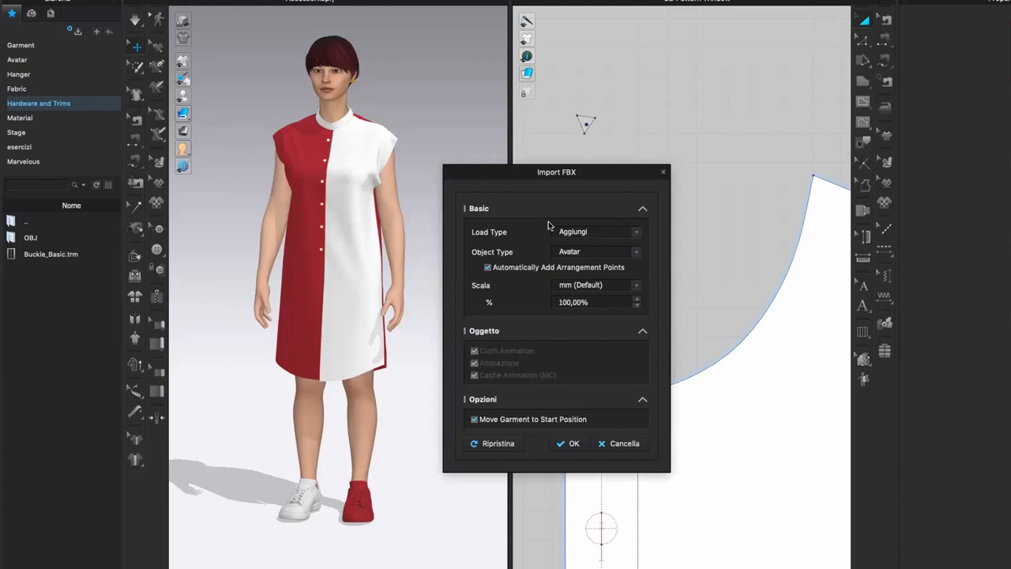
# - Import the earring as a Trim object, with the scale in mm (Default) at 100%
pyautogui.click(565, 253)
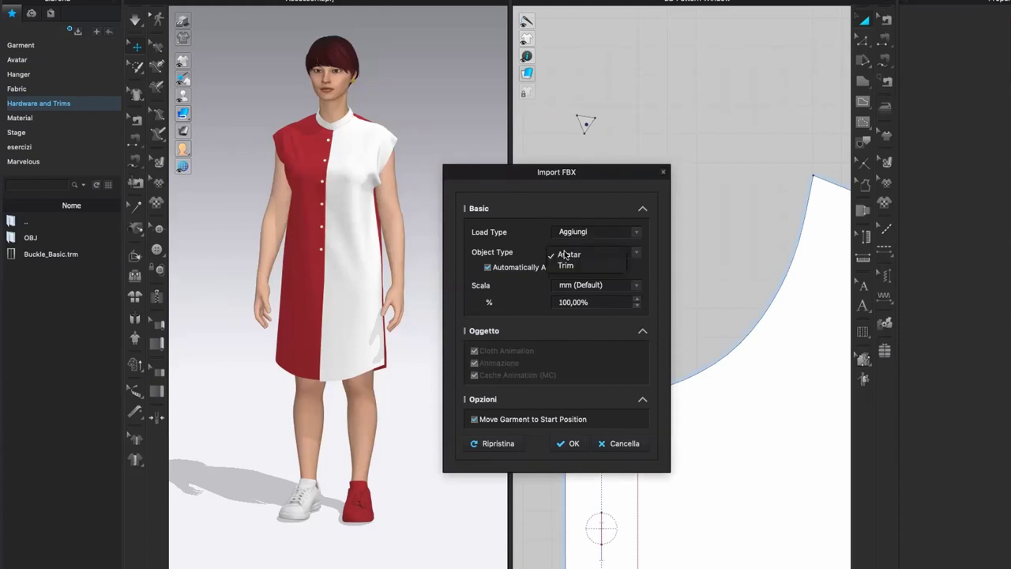
pyautogui.click(555, 195)
pyautogui.click(573, 252)
pyautogui.click(567, 266)
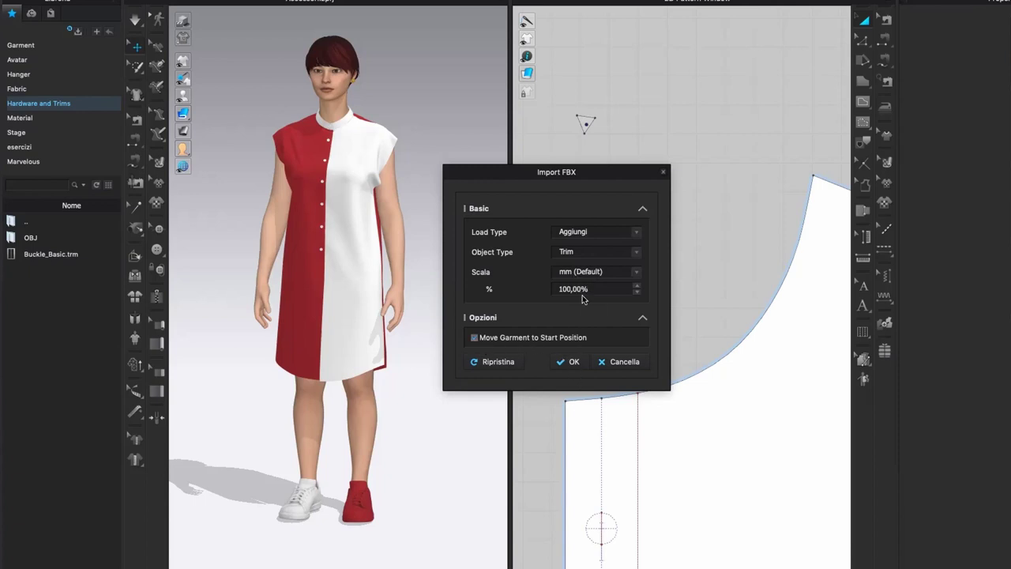
pyautogui.click(574, 362)
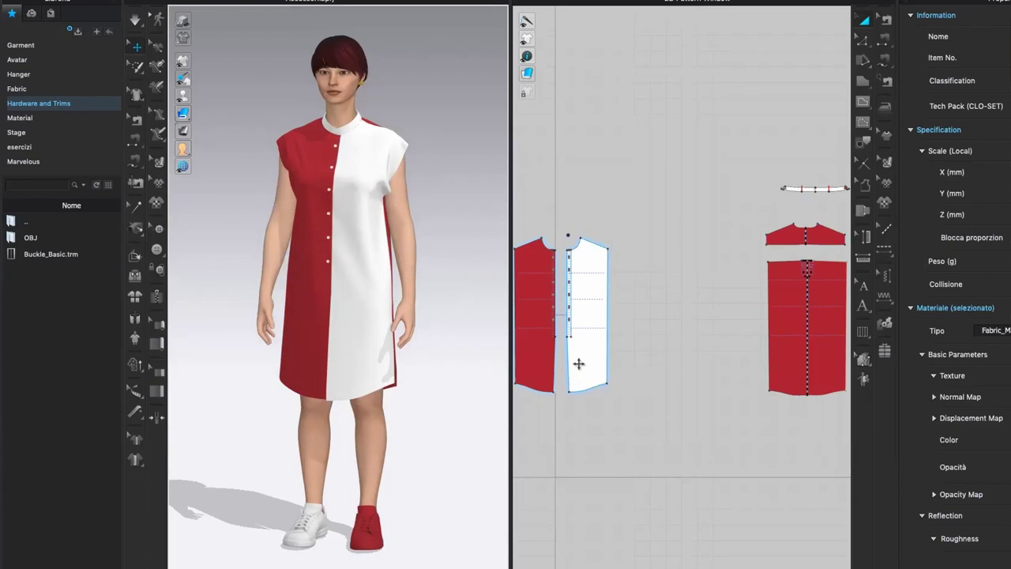
# - Raise the imported earring from the floor beside the avatar to about the avatar's upper body, working from the side view
pyautogui.scroll(-5, 405, 379)
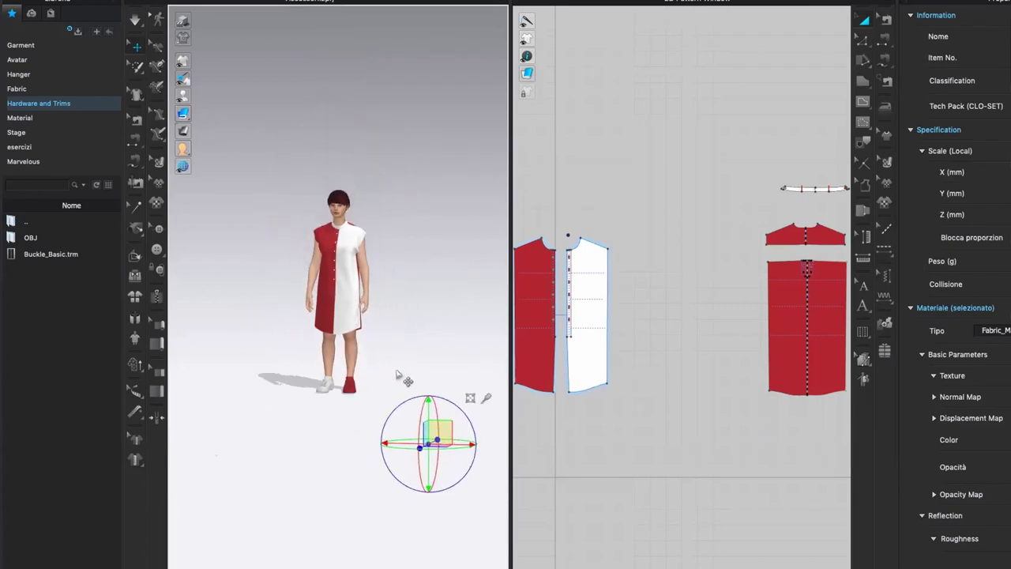
pyautogui.moveTo(384, 440)
pyautogui.mouseDown(button='right')
pyautogui.moveTo(375, 434)
pyautogui.moveTo(387, 433)
pyautogui.mouseUp(button='right')
pyautogui.scroll(2, 390, 439)
pyautogui.click(290, 460)
pyautogui.moveTo(290, 460); pyautogui.dragTo(294, 460, button='right')
pyautogui.moveTo(300, 460); pyautogui.dragTo(407, 374, button='middle')
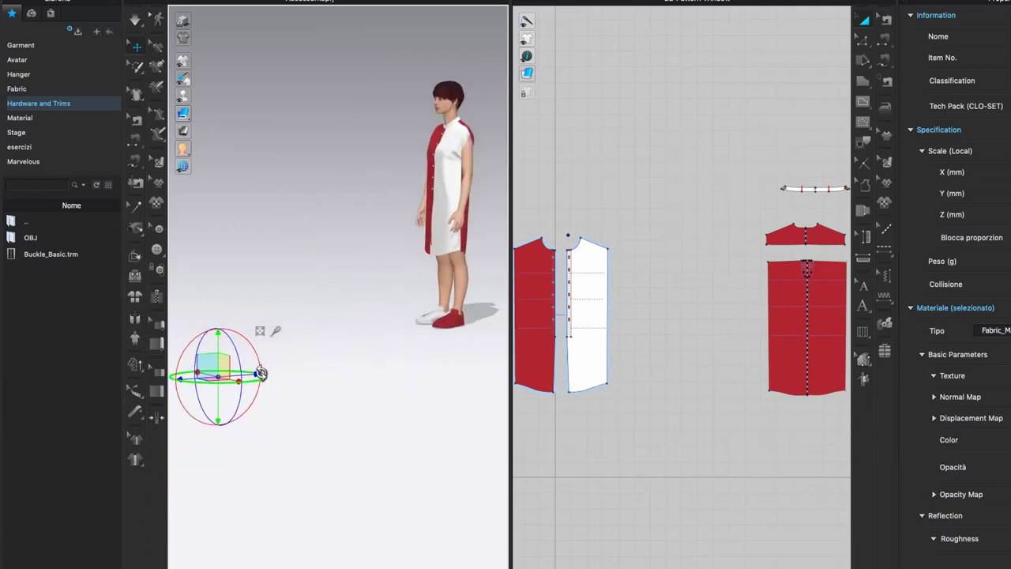
pyautogui.moveTo(248, 374); pyautogui.dragTo(446, 112)
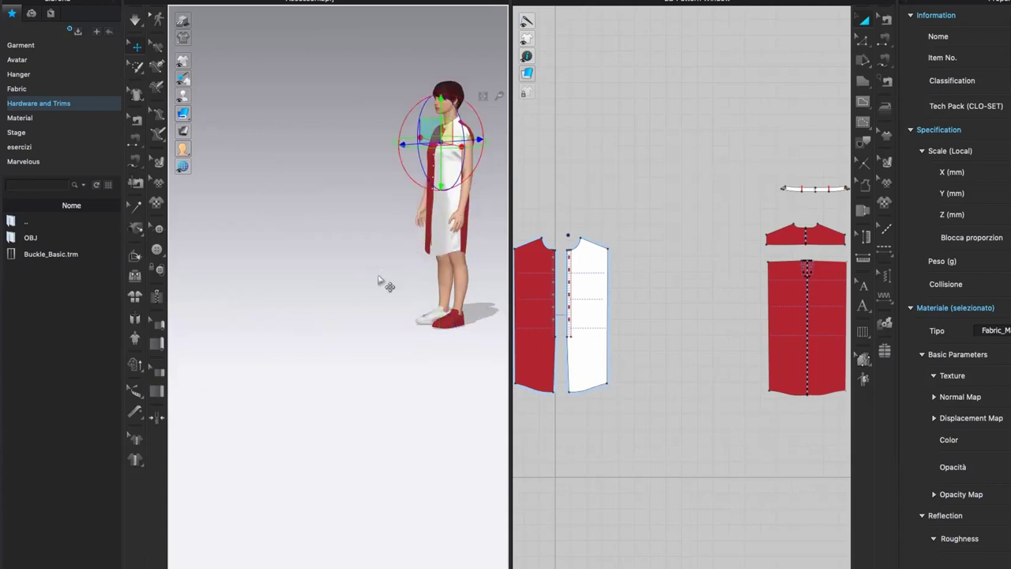
# - Adjust the earring's position sideways, in depth and in height so it sits beside the avatar's head
pyautogui.moveTo(407, 282); pyautogui.dragTo(458, 283, button='right')
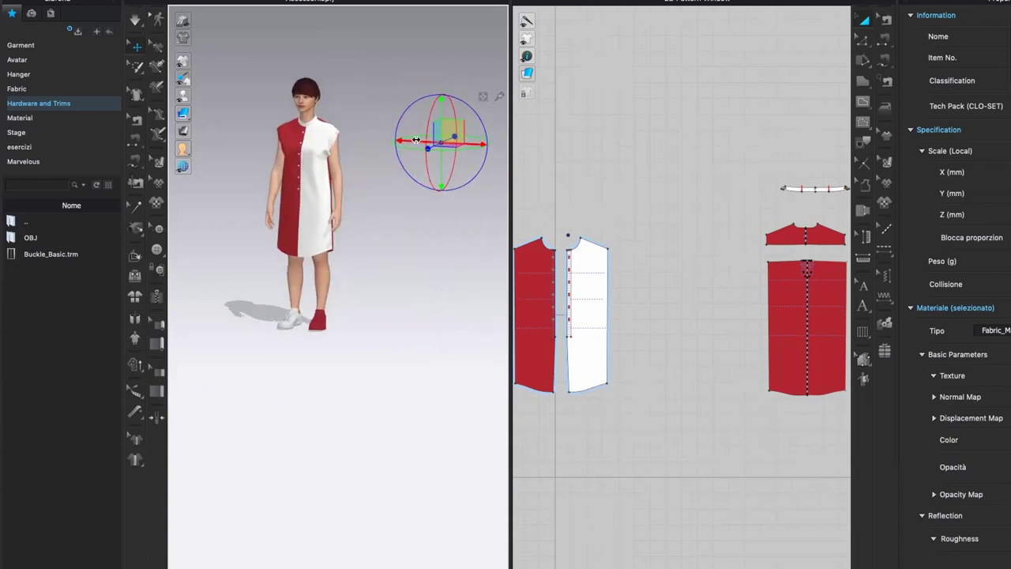
pyautogui.moveTo(417, 140); pyautogui.dragTo(255, 139)
pyautogui.moveTo(359, 203); pyautogui.dragTo(339, 193, button='right')
pyautogui.moveTo(465, 147); pyautogui.dragTo(490, 148)
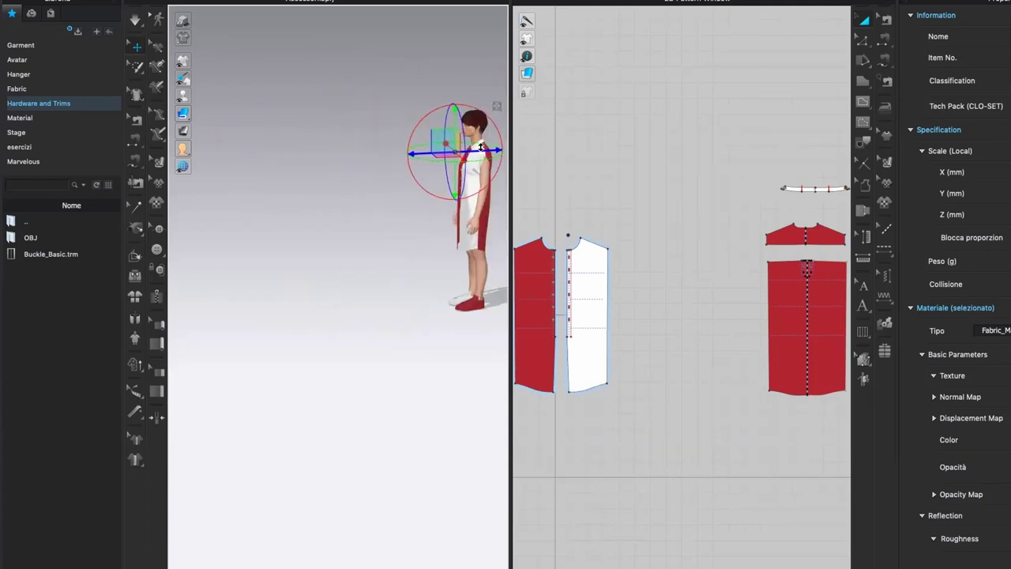
pyautogui.moveTo(371, 241); pyautogui.dragTo(421, 106, button='right')
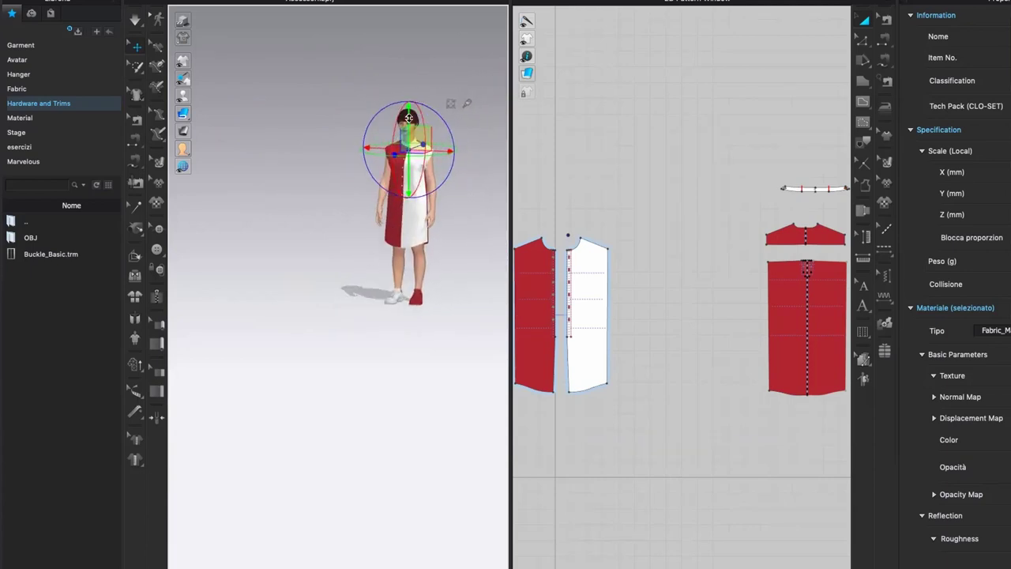
pyautogui.moveTo(408, 105); pyautogui.dragTo(408, 84)
pyautogui.moveTo(322, 259); pyautogui.dragTo(391, 261, button='right')
pyautogui.moveTo(406, 139); pyautogui.dragTo(377, 139)
# - Examine the tiny imported earring beside the avatar's head from close range
pyautogui.scroll(3, 410, 148)
pyautogui.scroll(10, 346, 244)
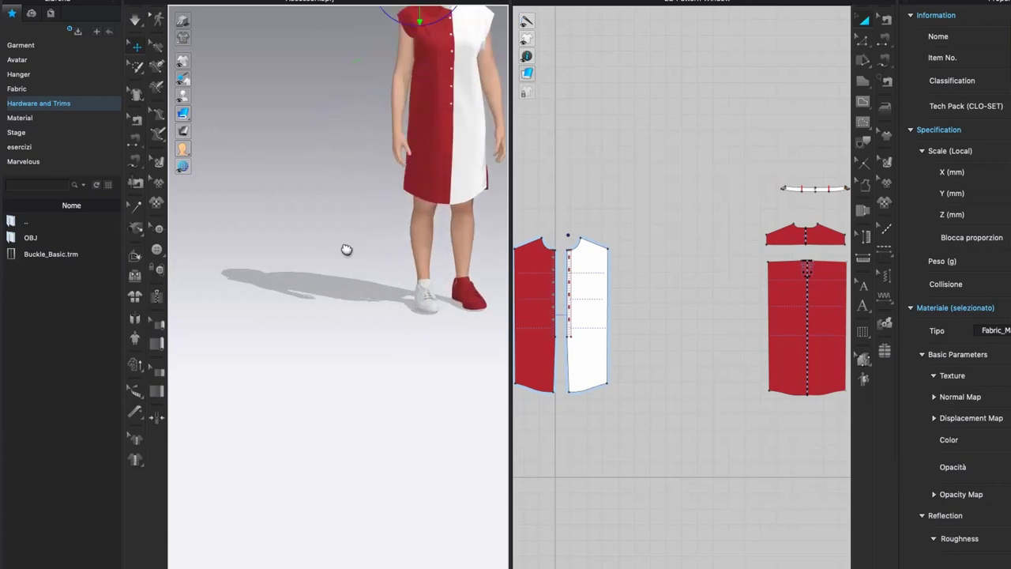
pyautogui.scroll(5, 346, 245)
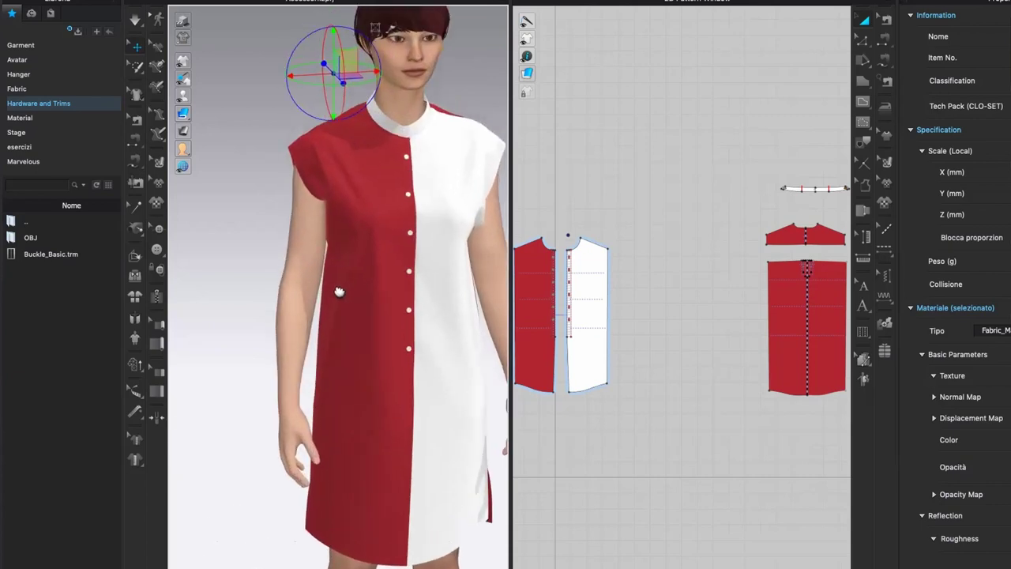
pyautogui.moveTo(322, 191); pyautogui.dragTo(312, 227, button='middle')
pyautogui.scroll(3, 357, 90)
pyautogui.scroll(2, 358, 248)
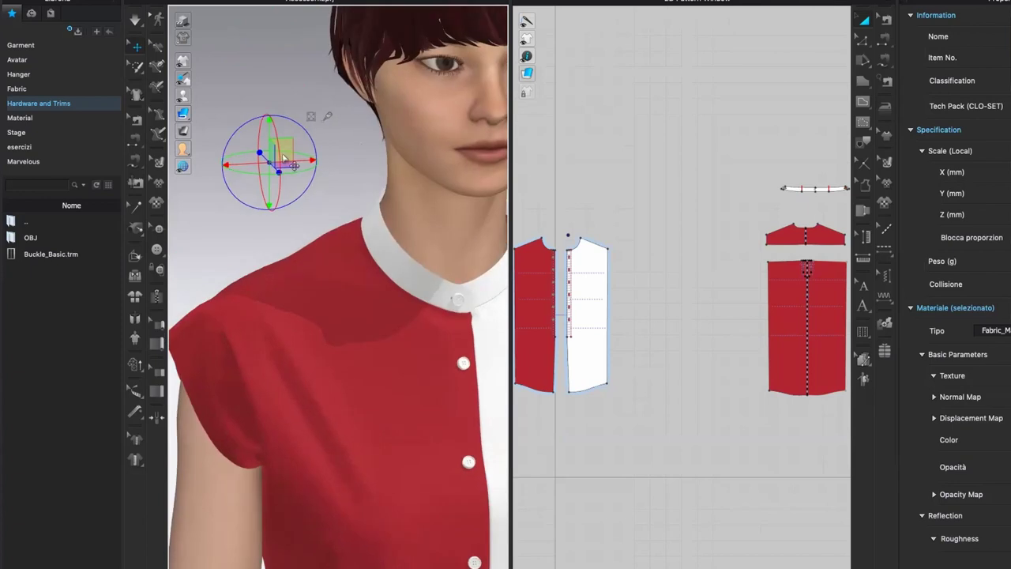
pyautogui.scroll(-4, 289, 161)
pyautogui.moveTo(345, 167); pyautogui.dragTo(398, 181, button='middle')
pyautogui.scroll(-3, 273, 101)
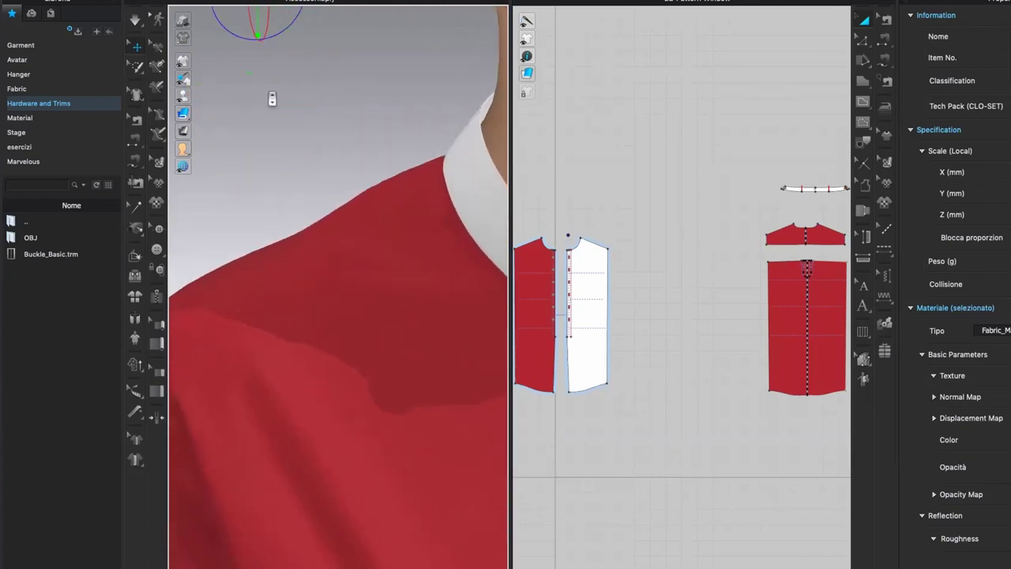
pyautogui.moveTo(287, 143); pyautogui.dragTo(319, 214, button='middle')
pyautogui.scroll(1, 251, 67)
pyautogui.moveTo(252, 70); pyautogui.dragTo(251, 47, button='right')
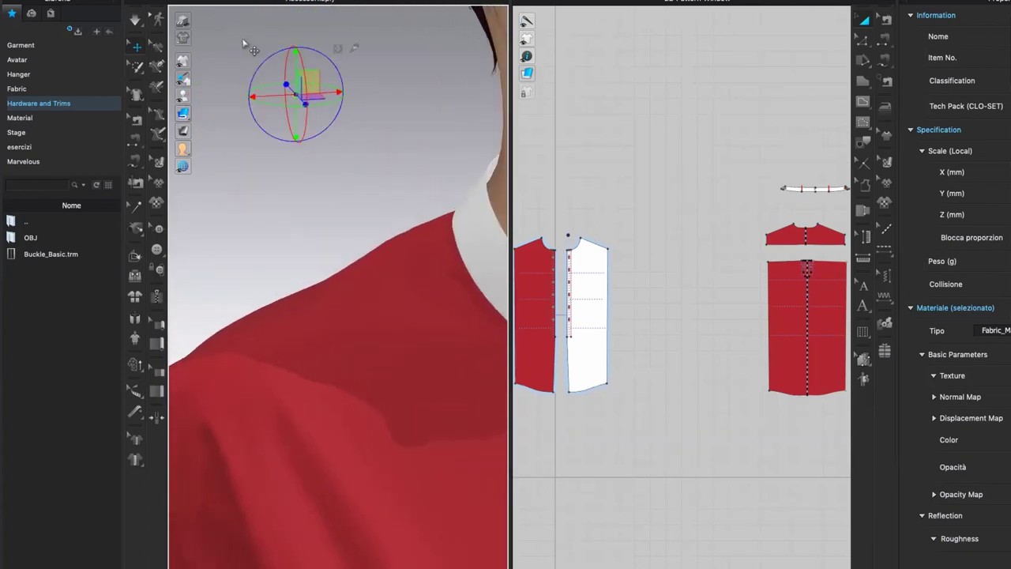
# - Try to resize the earring with the scale gizmo, along its axes and uniformly, and undo the last change
pyautogui.click(243, 47)
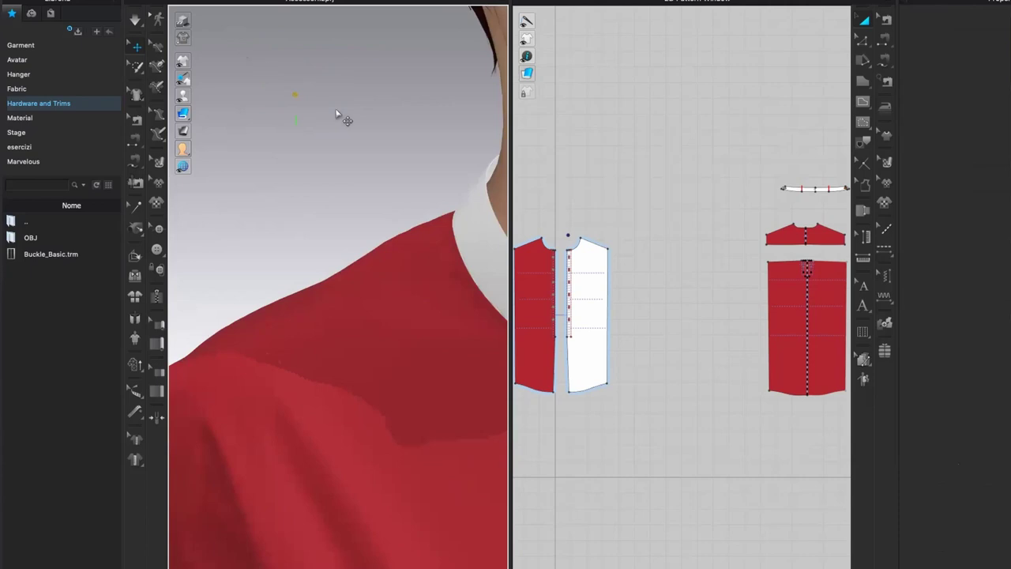
pyautogui.click(296, 96)
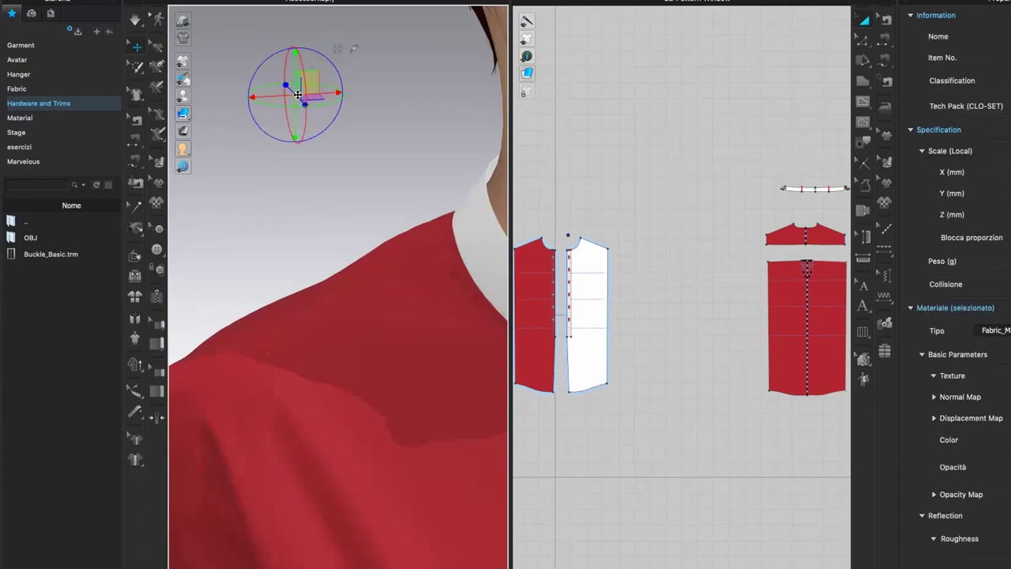
pyautogui.click(340, 47)
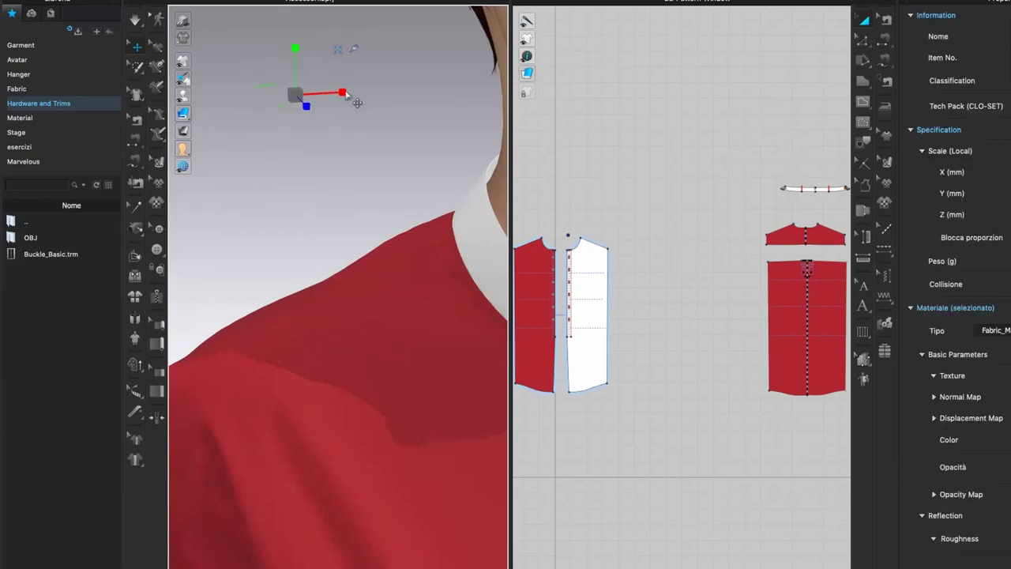
pyautogui.moveTo(355, 90); pyautogui.dragTo(301, 87)
pyautogui.moveTo(294, 48); pyautogui.dragTo(356, 158)
pyautogui.moveTo(383, 86); pyautogui.dragTo(372, 131)
pyautogui.moveTo(295, 95); pyautogui.dragTo(292, 98)
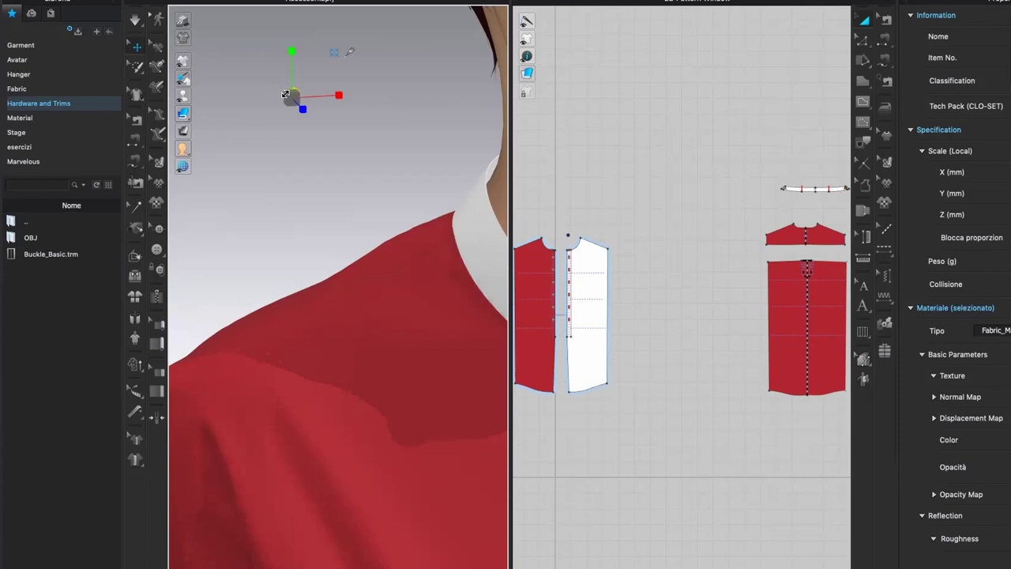
pyautogui.moveTo(286, 94); pyautogui.dragTo(364, 104)
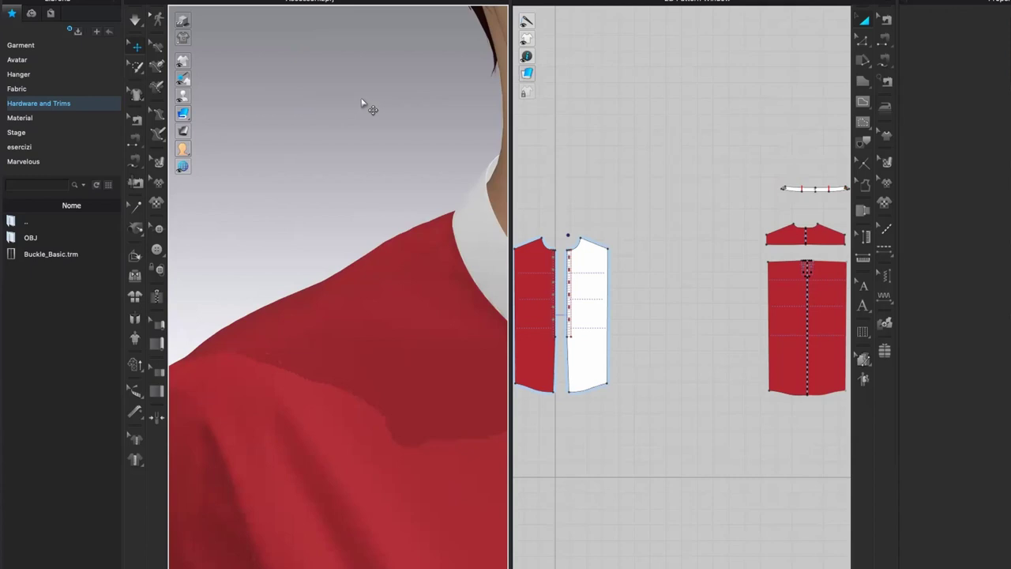
pyautogui.press('super+z')
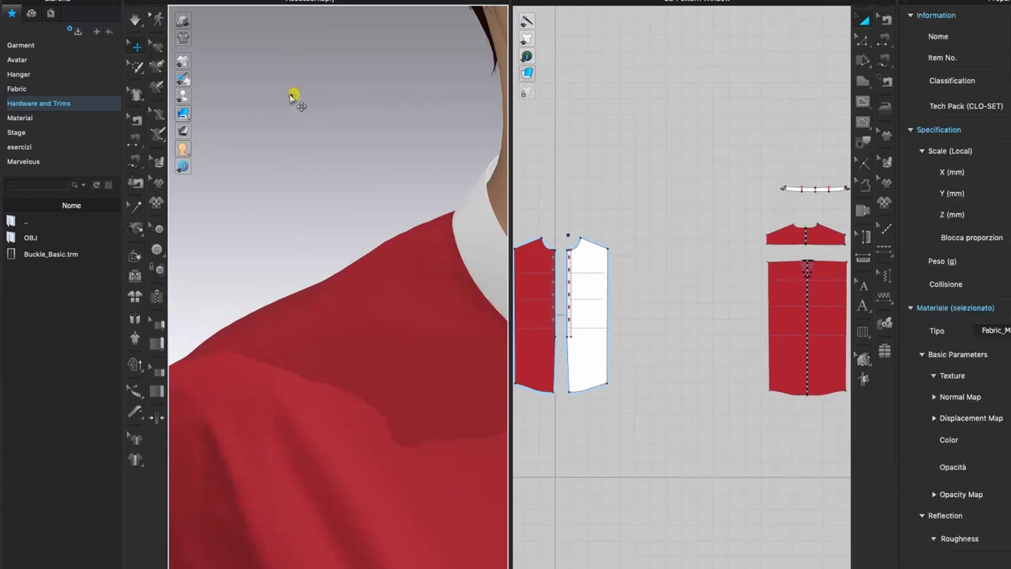
# - Scale the earring up uniformly to a wearable size in proportion to the avatar's head, and deselect it
pyautogui.click(292, 93)
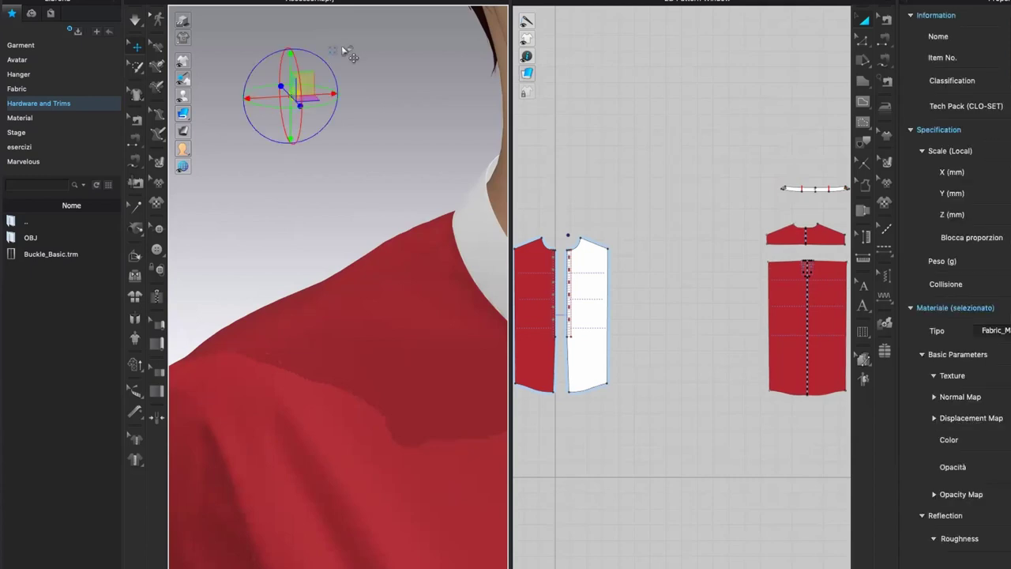
pyautogui.press('r')
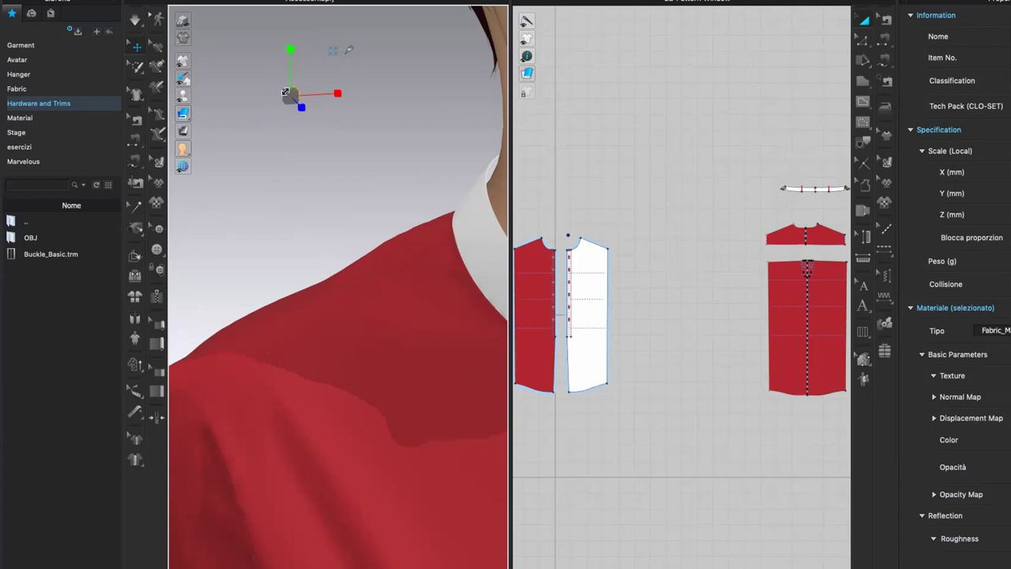
pyautogui.moveTo(293, 95); pyautogui.dragTo(392, 49)
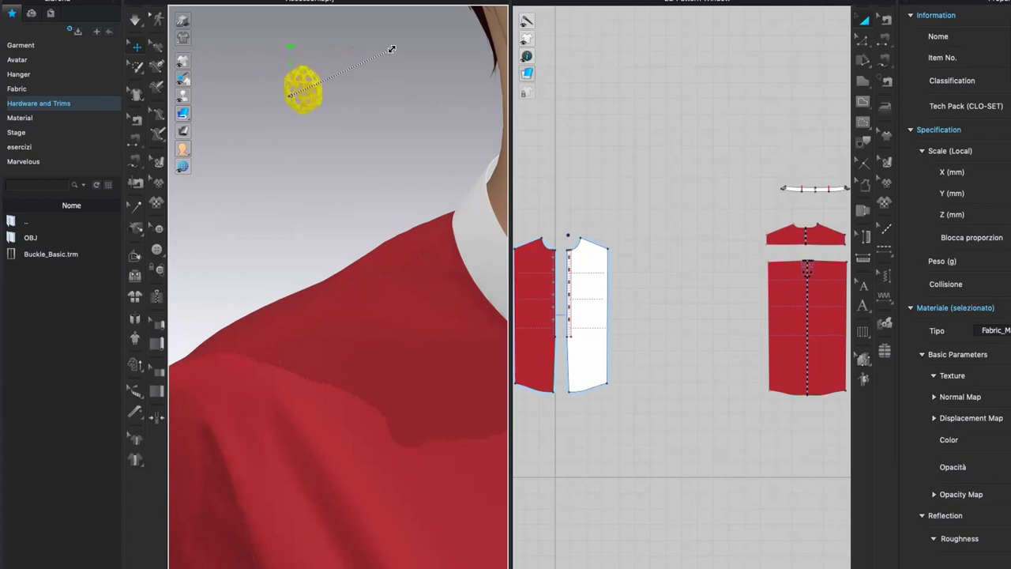
pyautogui.click(370, 119)
pyautogui.scroll(-3, 329, 105)
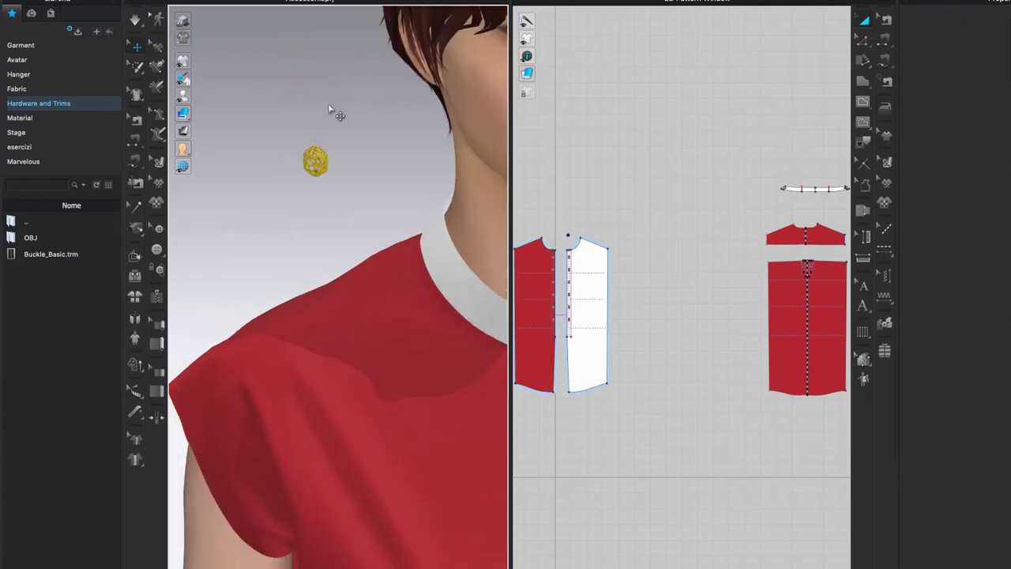
# - Move the enlarged earring up and across so it hangs in the air close to the avatar's ear, and deselect it
pyautogui.click(316, 162)
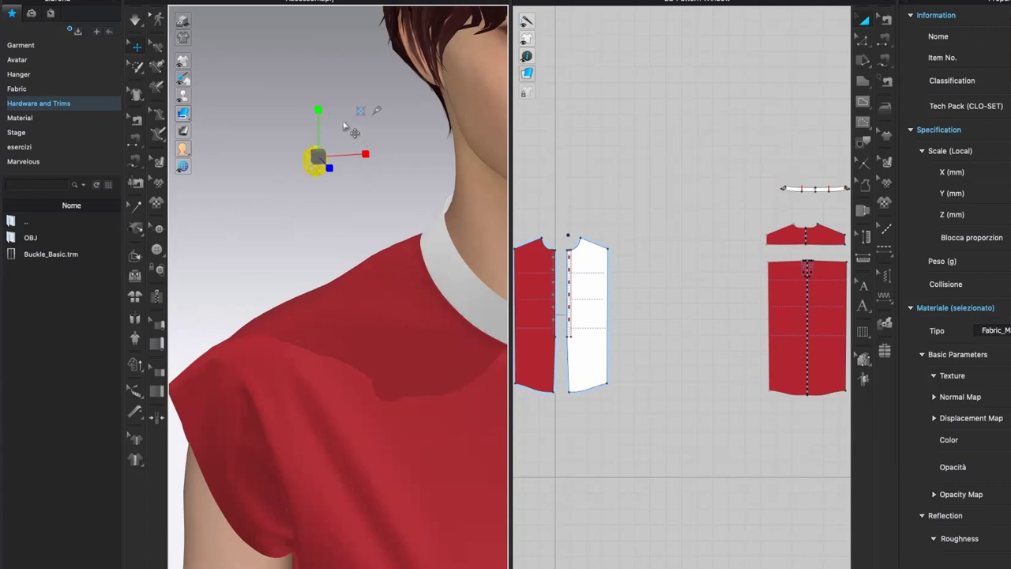
pyautogui.click(365, 117)
pyautogui.click(319, 164)
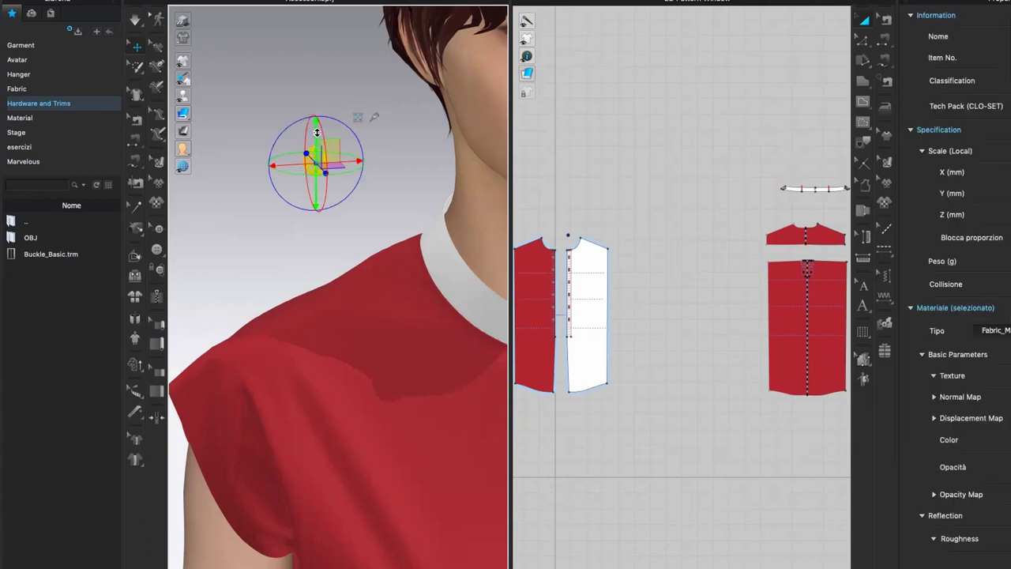
pyautogui.moveTo(321, 88); pyautogui.dragTo(319, 63)
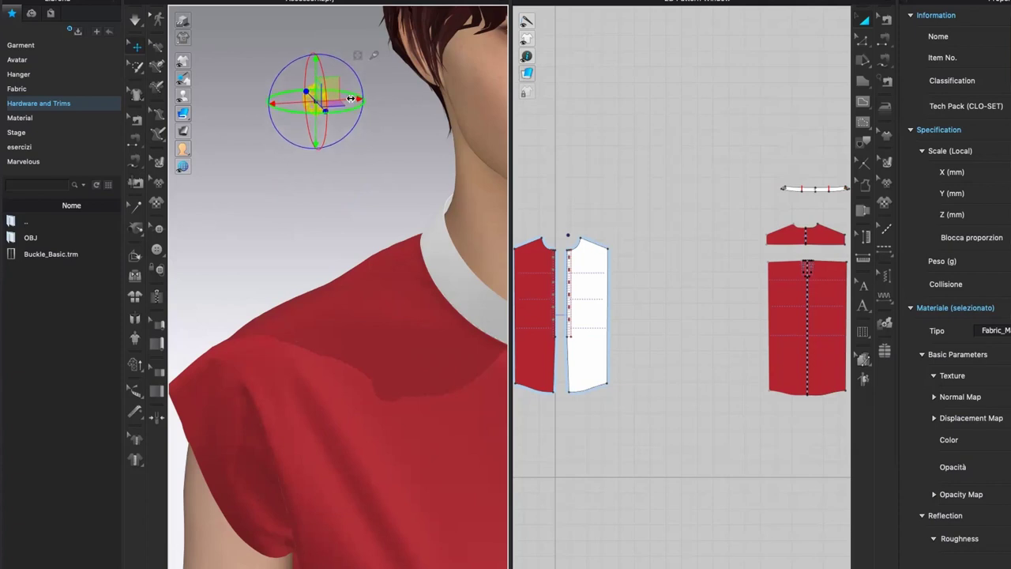
pyautogui.moveTo(352, 101); pyautogui.dragTo(419, 164)
pyautogui.click(395, 184)
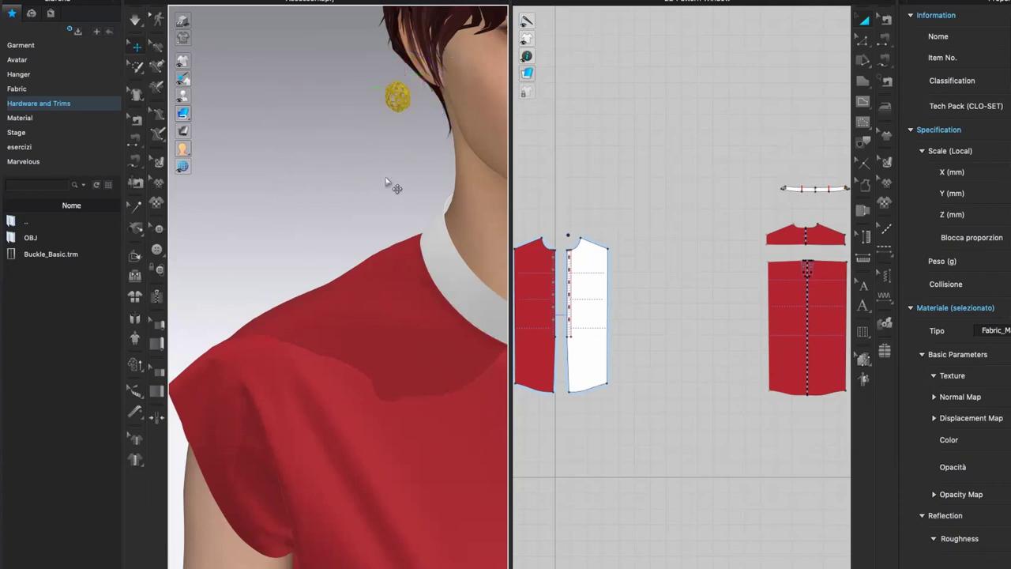
# - Copy the small triangular pattern piece above the front pieces and paste it level with the original, about 76 mm to its left
pyautogui.scroll(5, 567, 251)
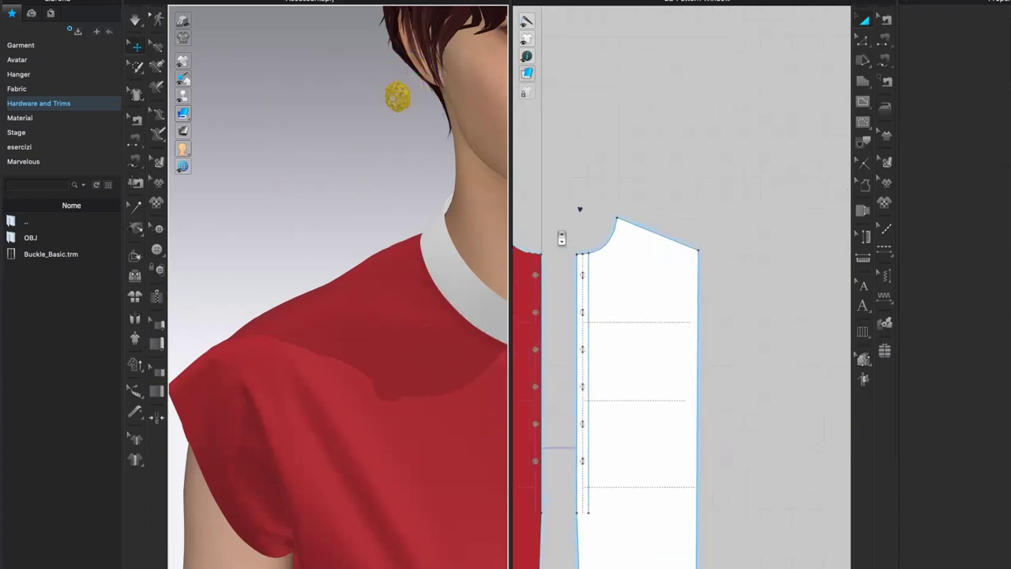
pyautogui.scroll(2, 619, 253)
pyautogui.moveTo(593, 246); pyautogui.dragTo(710, 265, button='middle')
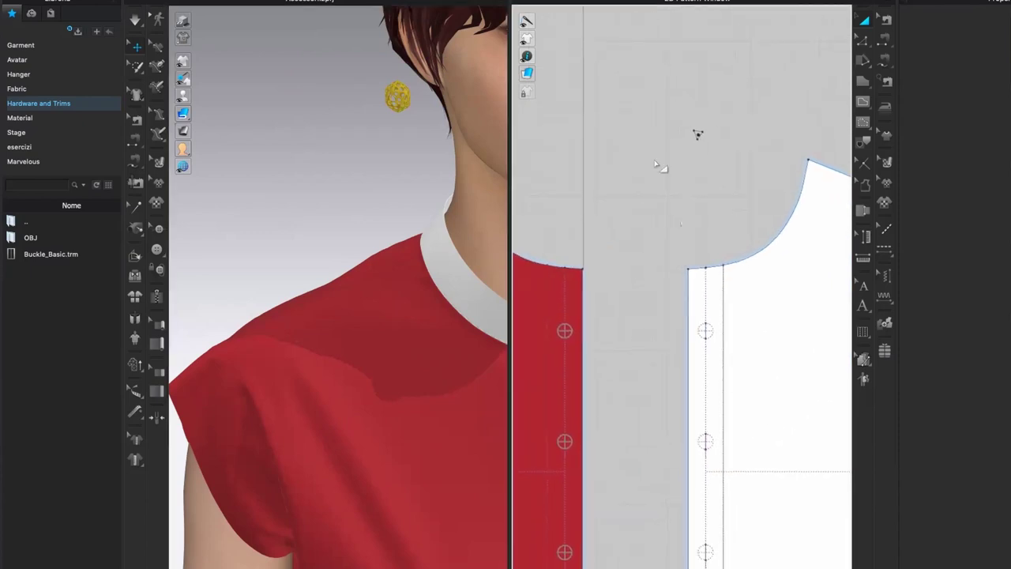
pyautogui.click(698, 135)
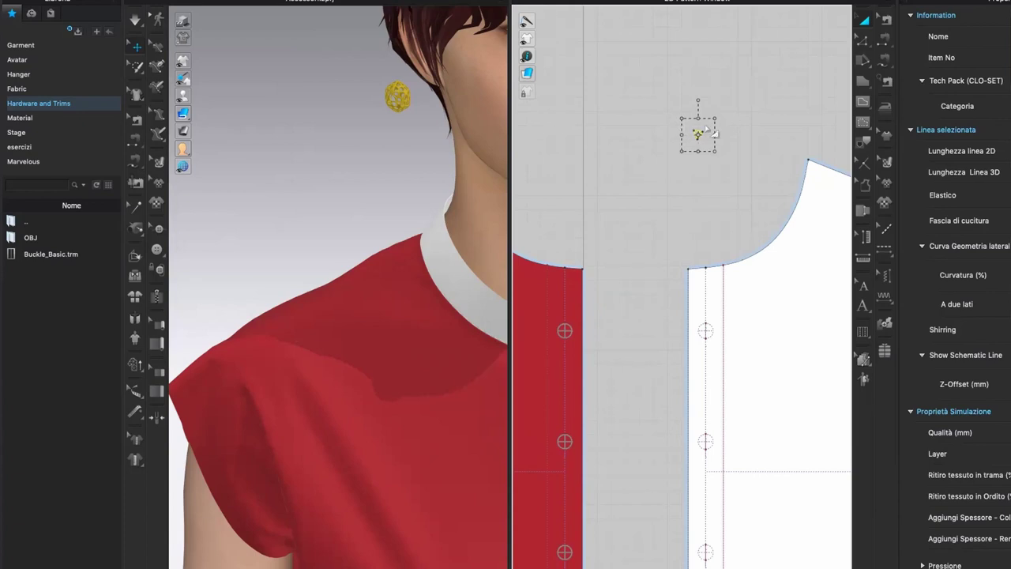
pyautogui.rightClick(695, 133)
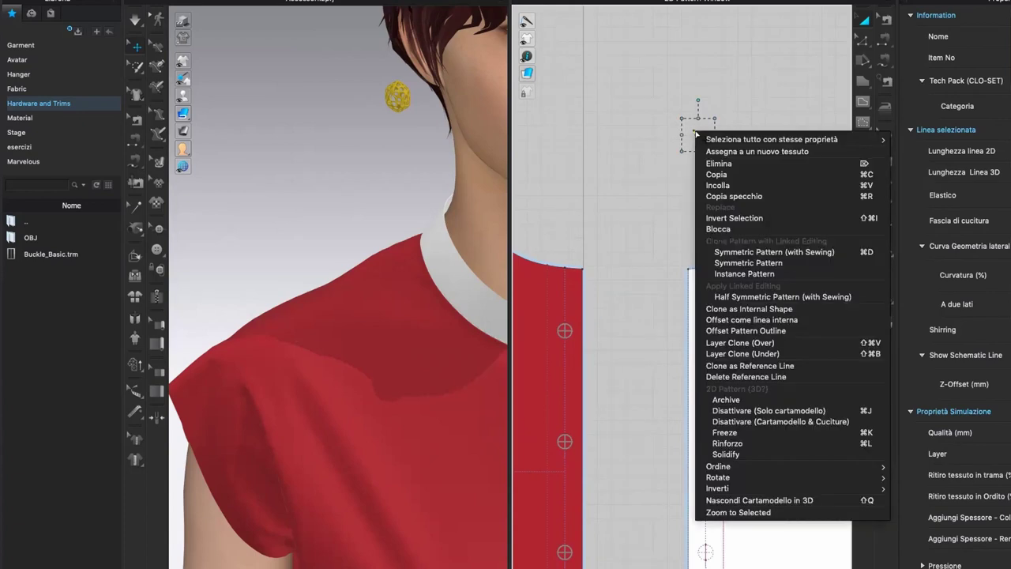
pyautogui.click(724, 179)
pyautogui.click(594, 137)
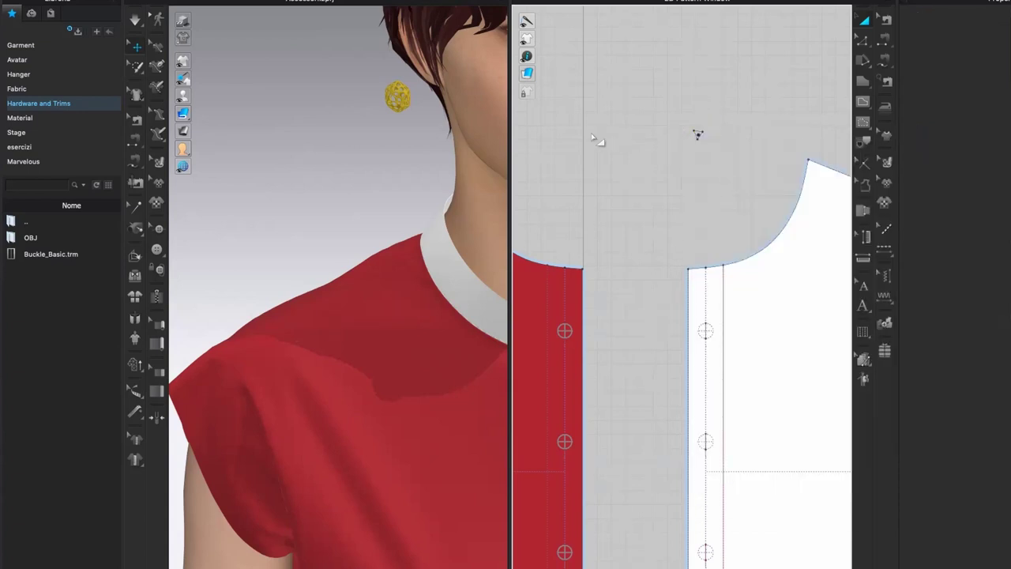
pyautogui.rightClick(594, 137)
pyautogui.click(604, 140)
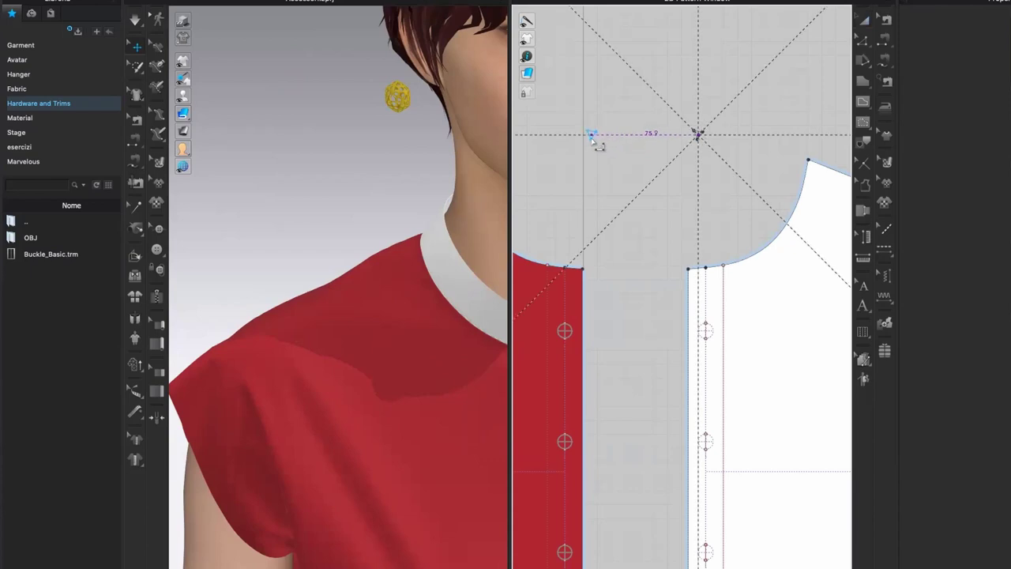
pyautogui.click(624, 100)
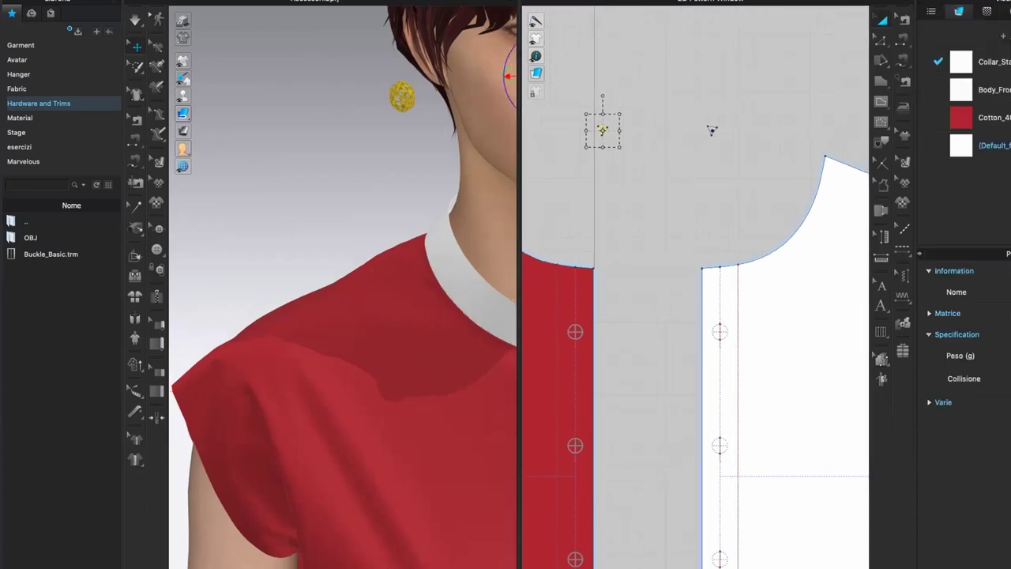
# - Check the properties of the copied triangular piece and of the default fabric assigned to both triangles
pyautogui.click(980, 145)
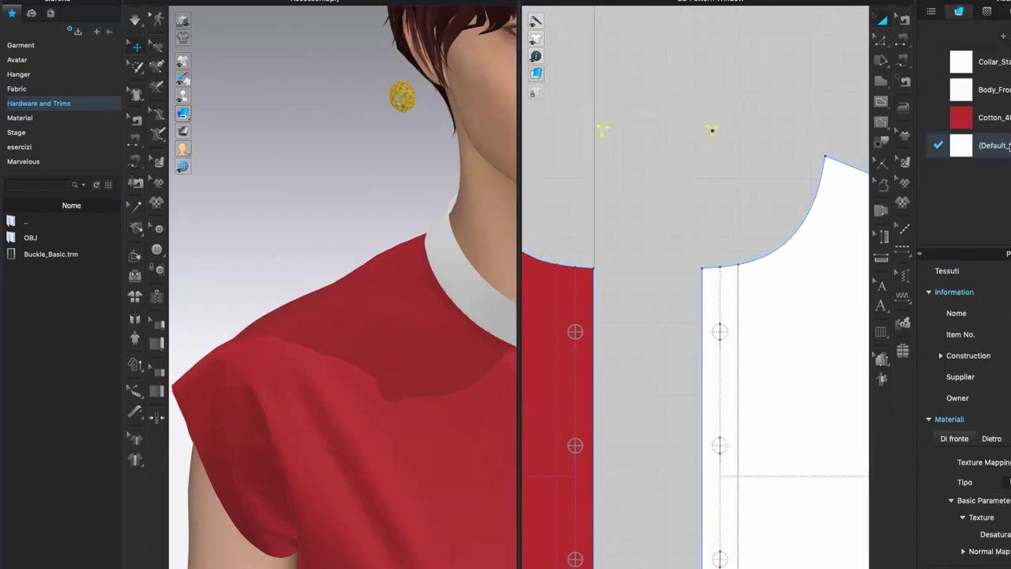
pyautogui.click(602, 130)
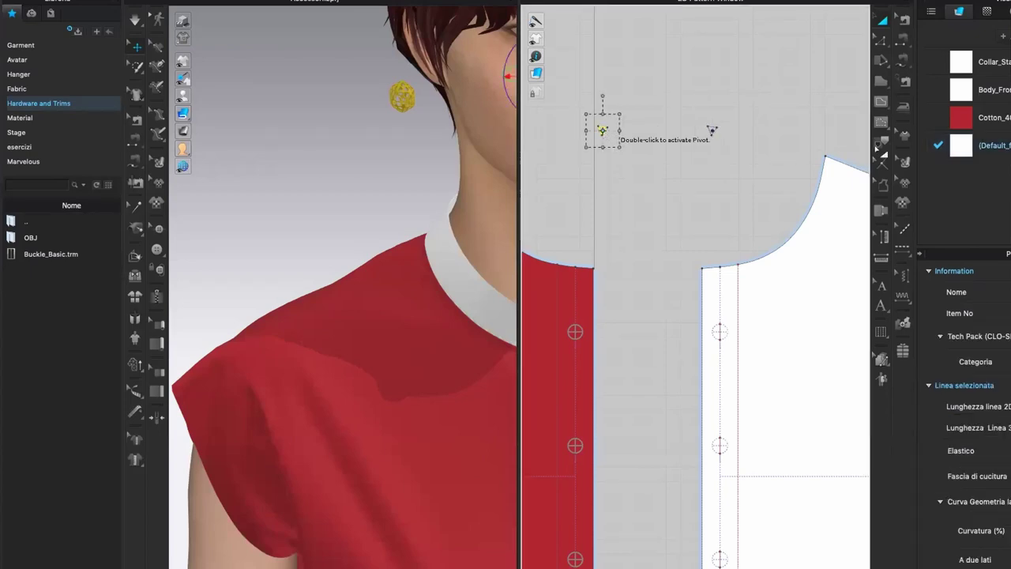
pyautogui.scroll(-8, 968, 419)
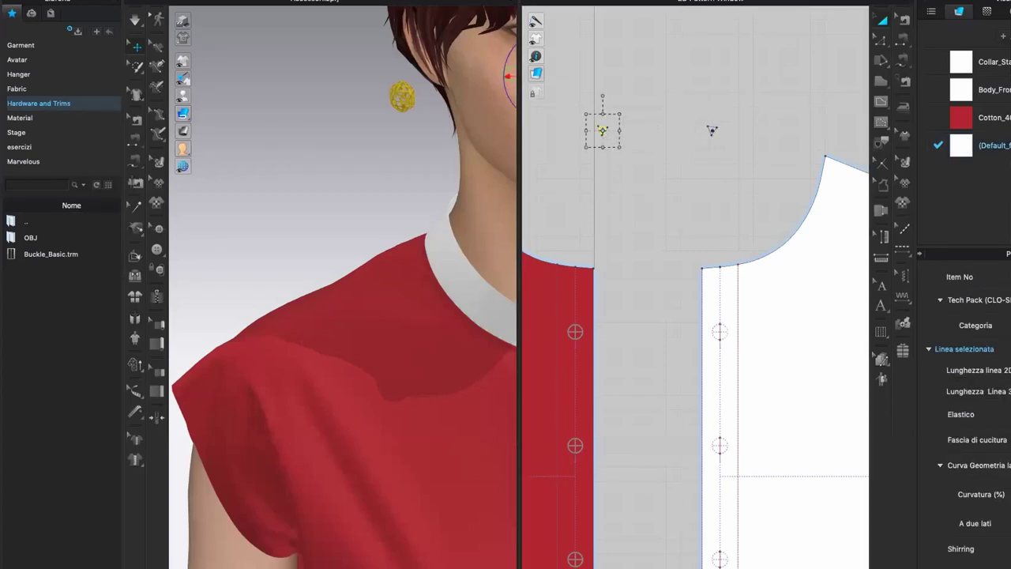
pyautogui.scroll(-3, 968, 419)
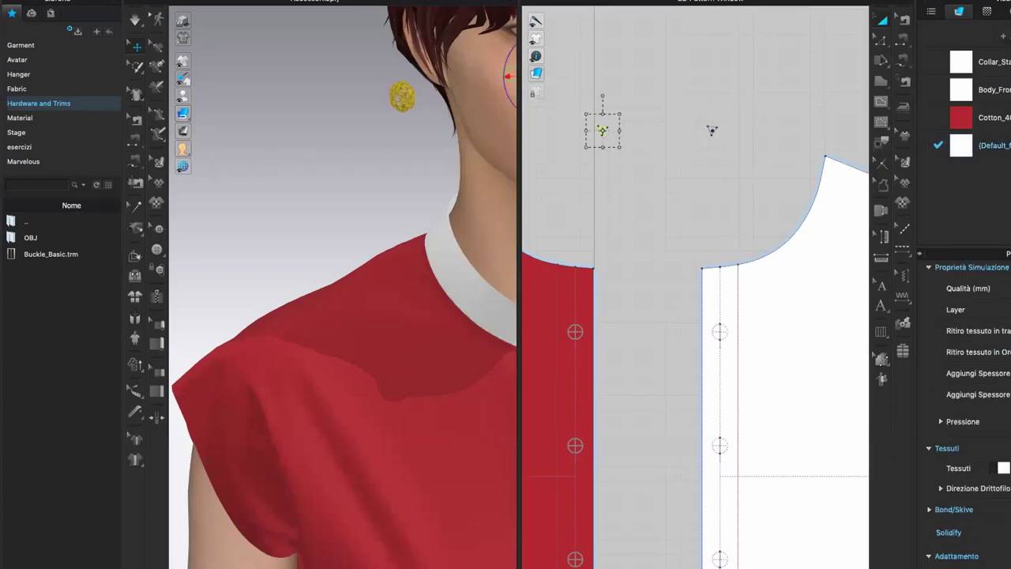
pyautogui.scroll(7, 968, 418)
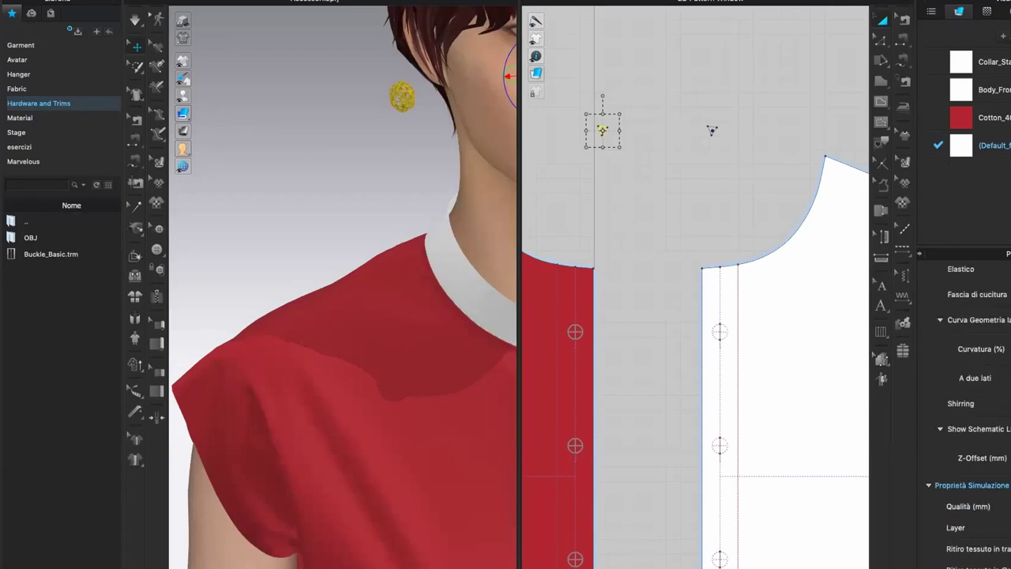
pyautogui.click(980, 145)
pyautogui.scroll(-4, 964, 411)
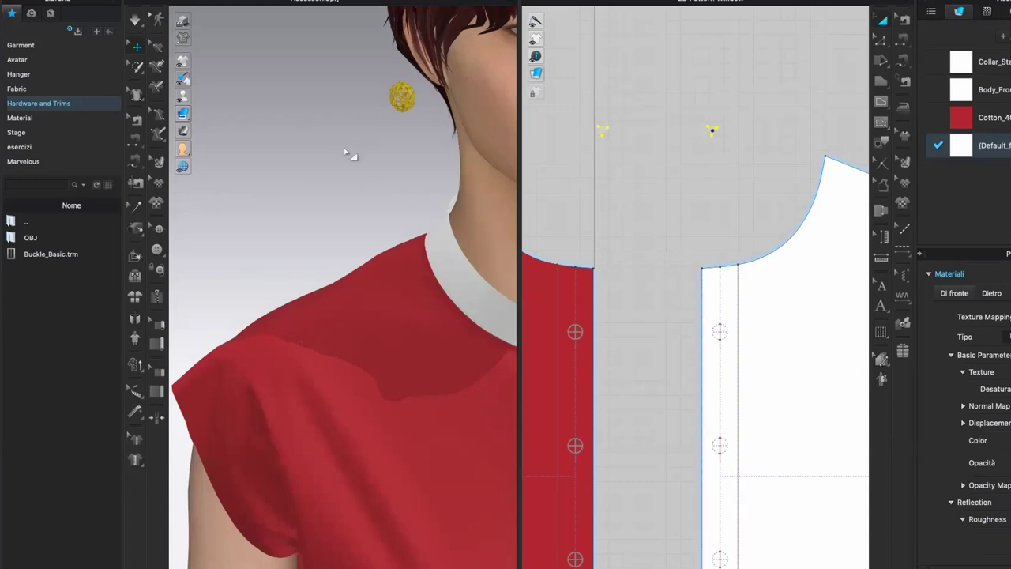
# - Move the copied triangle in 3D across the avatar's head to the bare ear and place it against the earlobe
pyautogui.scroll(-6, 354, 155)
pyautogui.moveTo(448, 222); pyautogui.dragTo(428, 215, button='right')
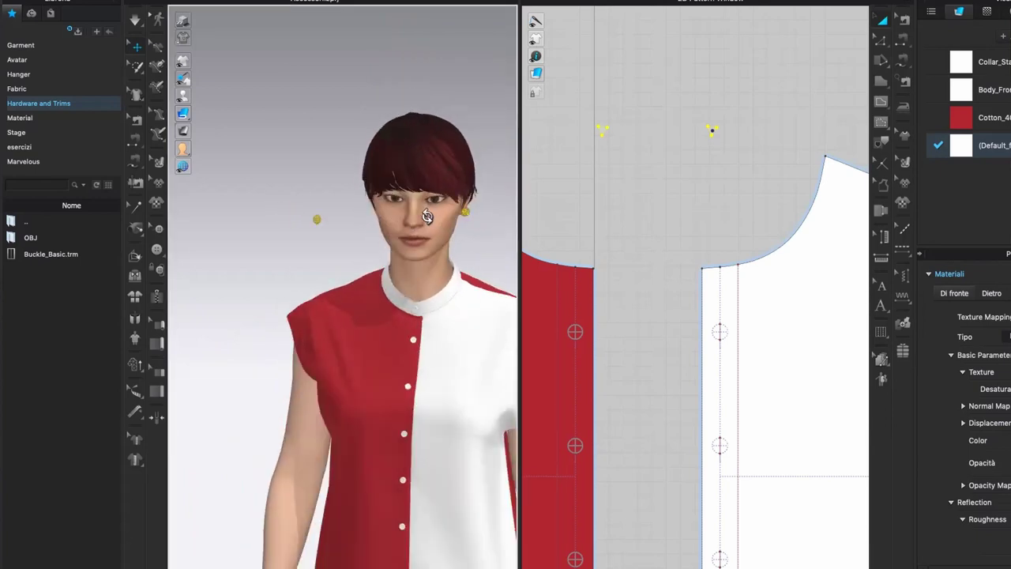
pyautogui.click(599, 131)
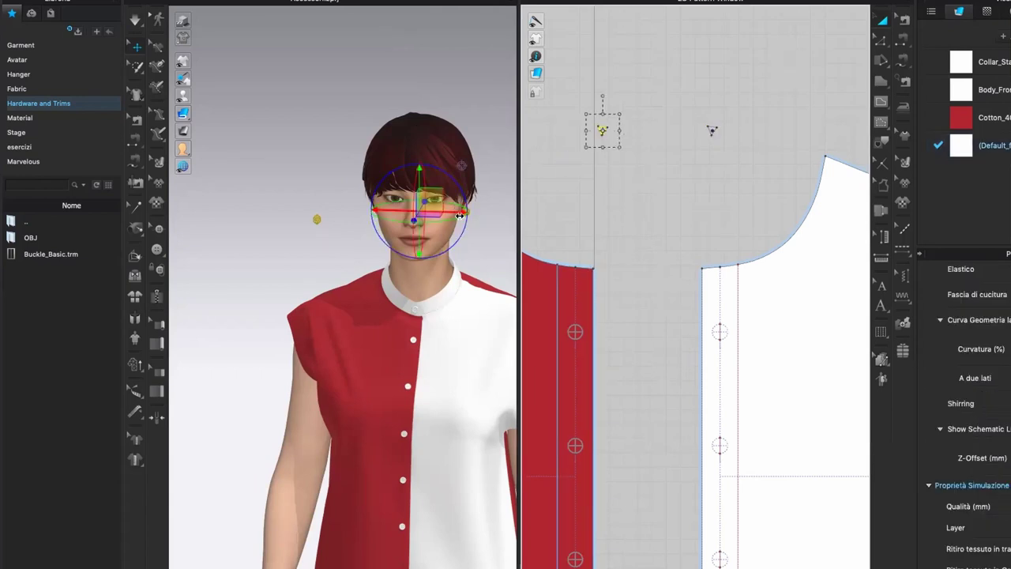
pyautogui.moveTo(458, 211); pyautogui.dragTo(324, 312)
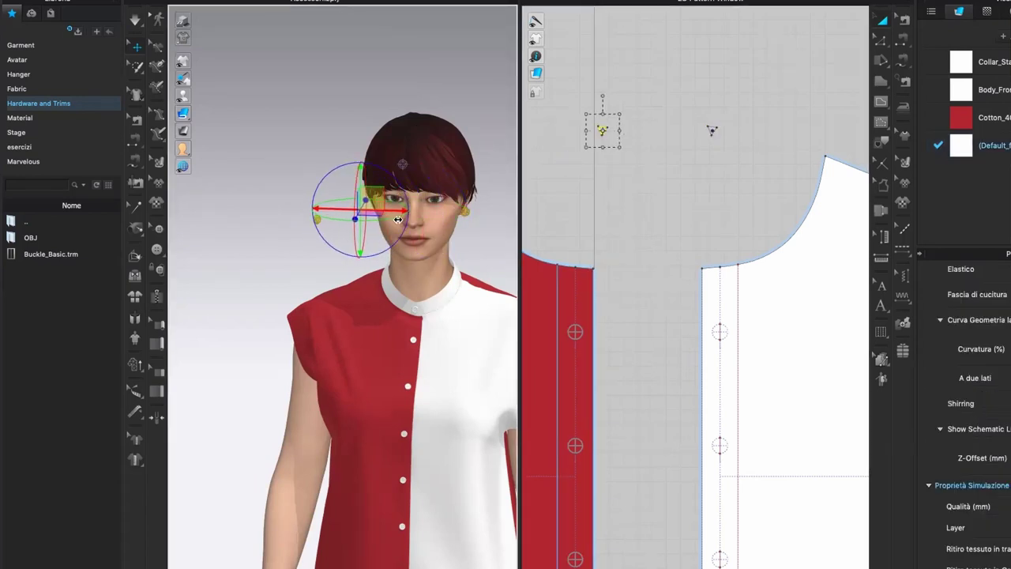
pyautogui.moveTo(294, 291); pyautogui.dragTo(368, 259, button='right')
pyautogui.scroll(5, 418, 245)
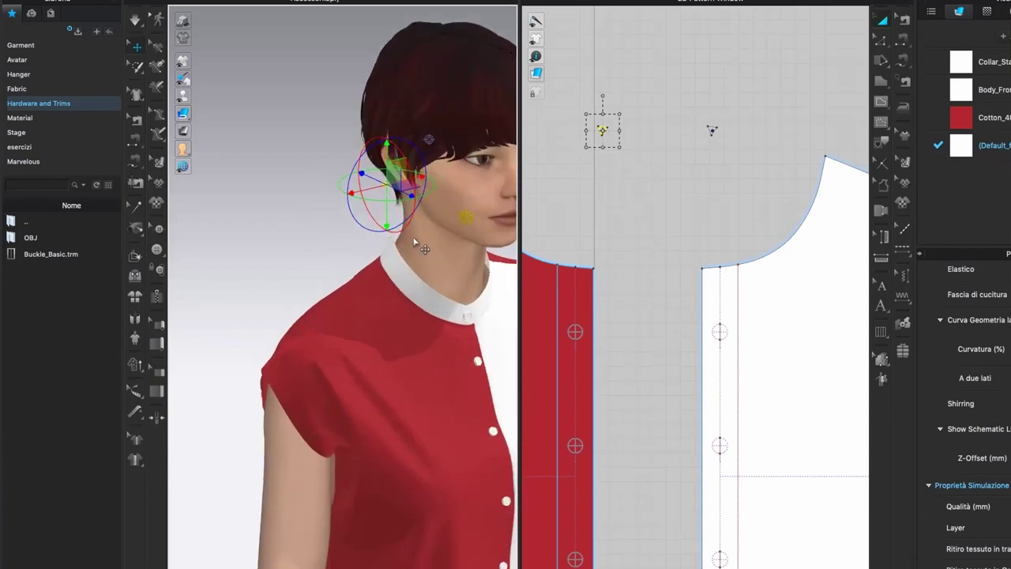
pyautogui.moveTo(424, 241); pyautogui.dragTo(356, 355, button='middle')
pyautogui.scroll(4, 372, 277)
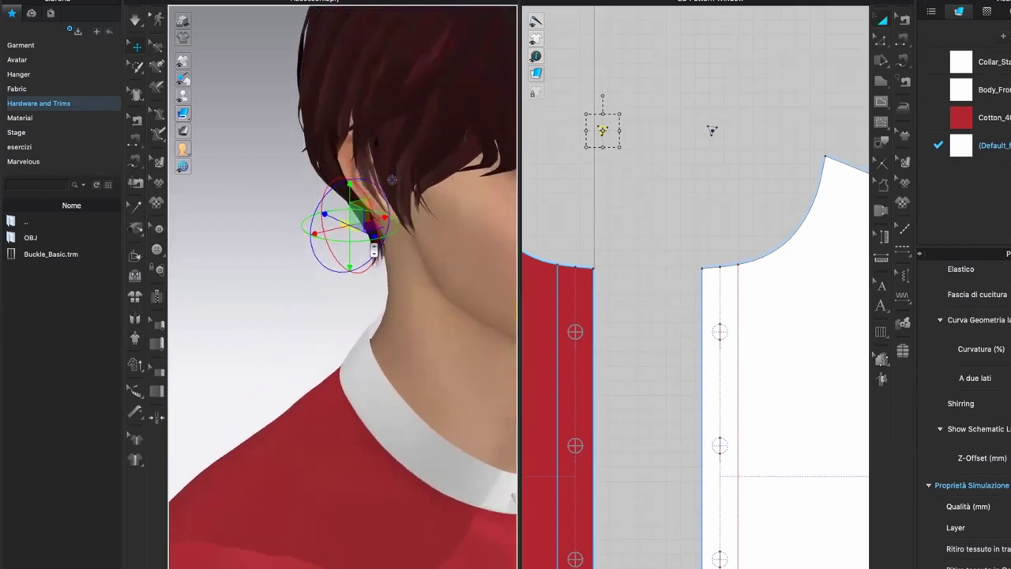
pyautogui.moveTo(391, 278); pyautogui.dragTo(343, 338, button='middle')
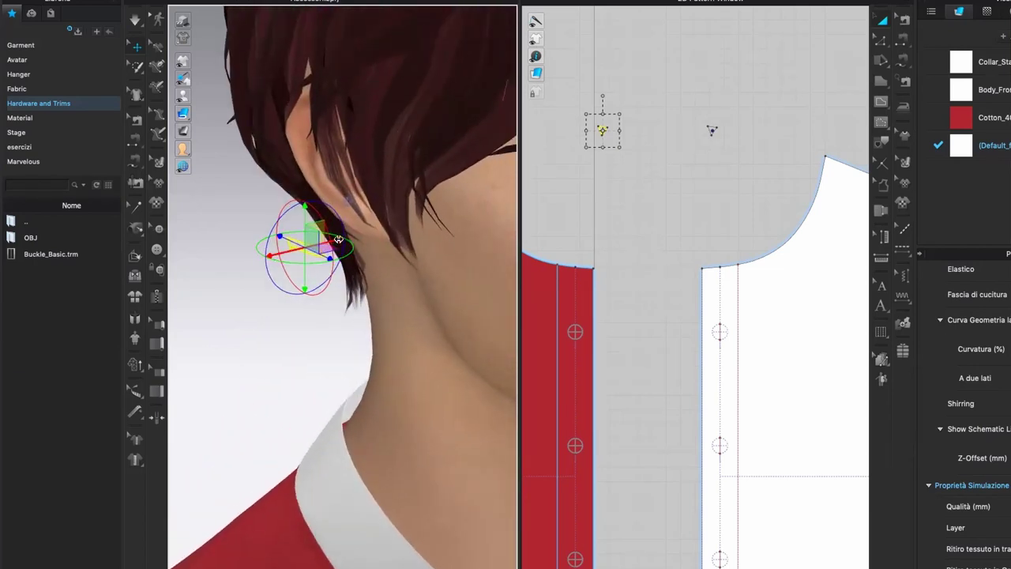
pyautogui.moveTo(370, 225); pyautogui.dragTo(385, 217)
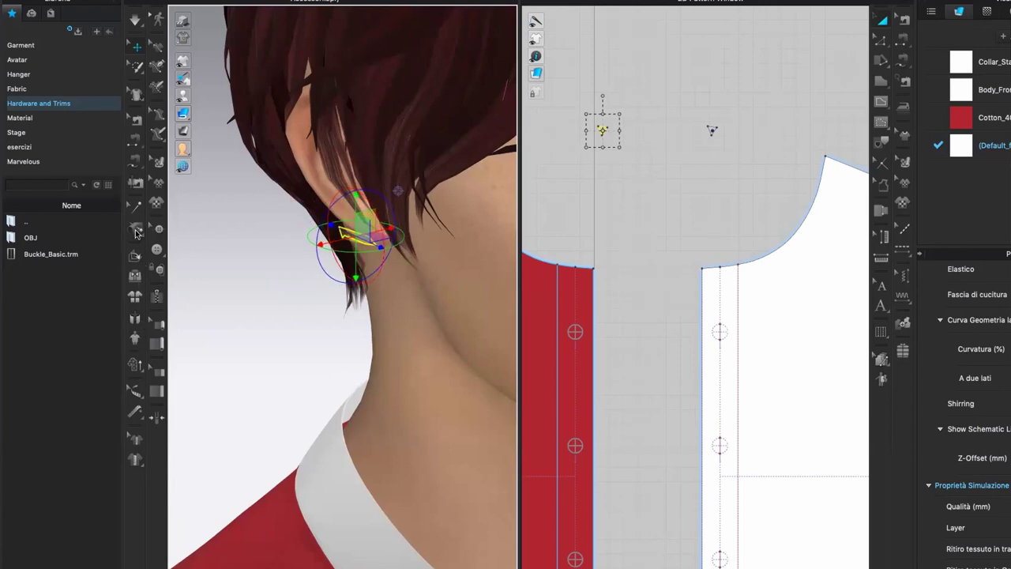
# - Tack the copied triangle to the avatar's earlobe with Tack on Avatar, and run the simulation to pull it into place
pyautogui.moveTo(136, 231); pyautogui.dragTo(158, 240)
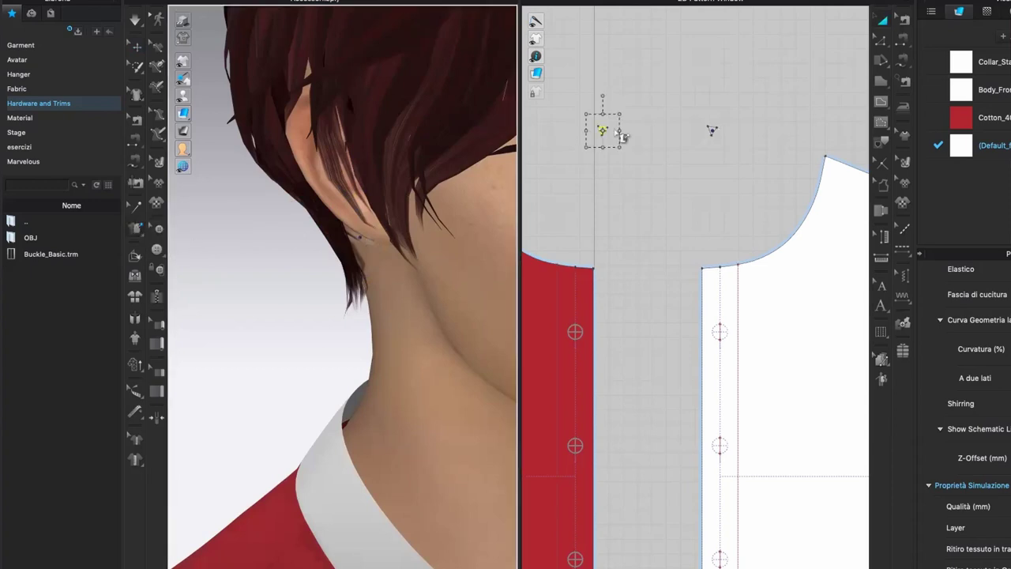
pyautogui.click(360, 237)
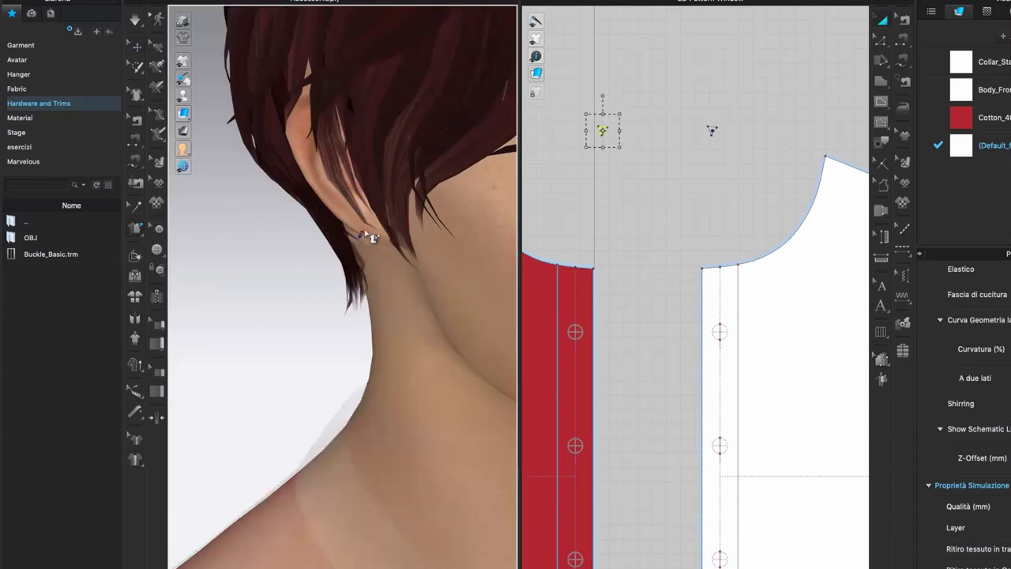
pyautogui.click(368, 230)
pyautogui.click(136, 20)
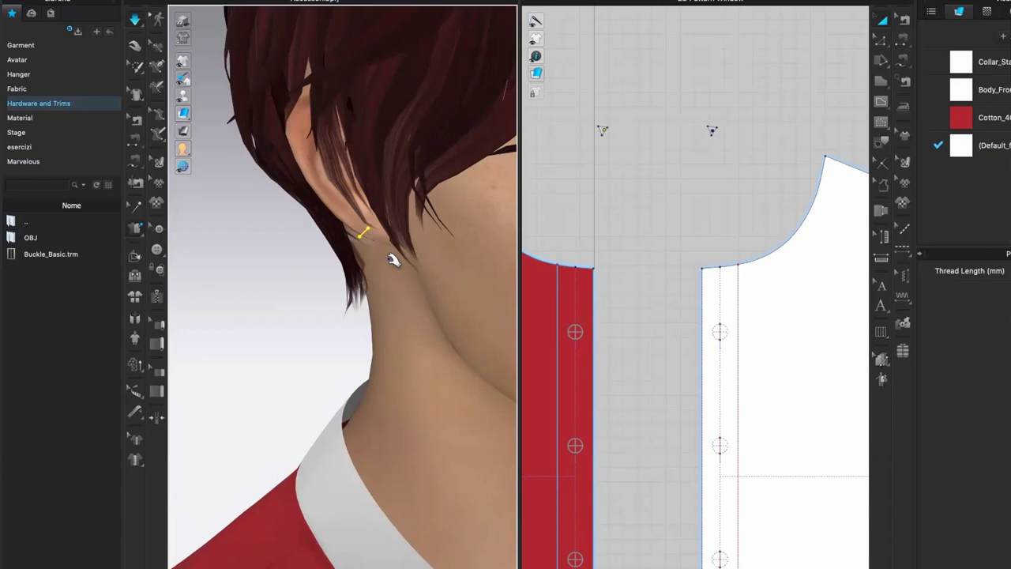
pyautogui.click(392, 261)
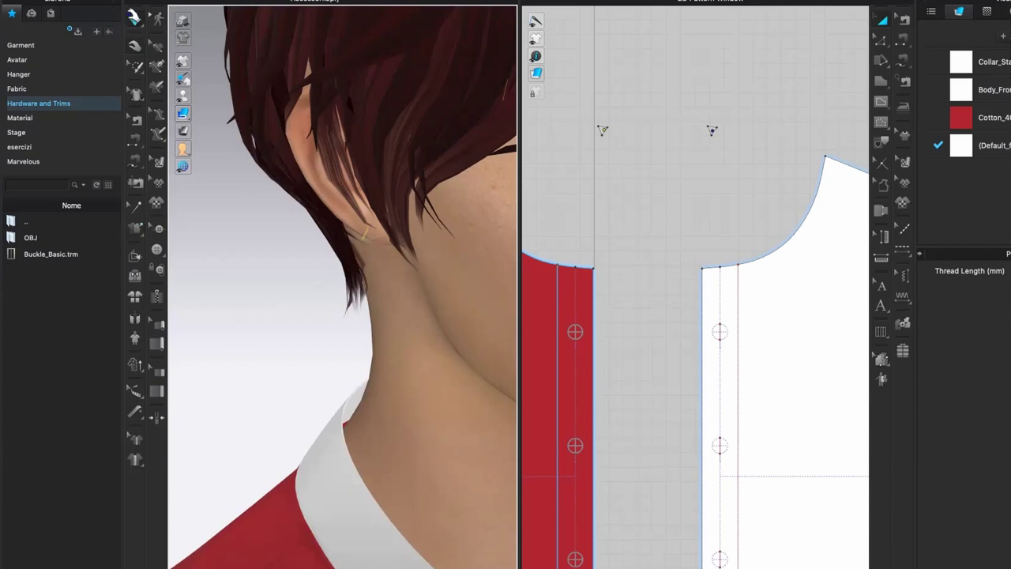
pyautogui.click(135, 17)
pyautogui.click(136, 20)
pyautogui.press('space')
# - Select the earring hanging in the air and attach it to the triangle tacked at the avatar's ear
pyautogui.scroll(-3, 406, 294)
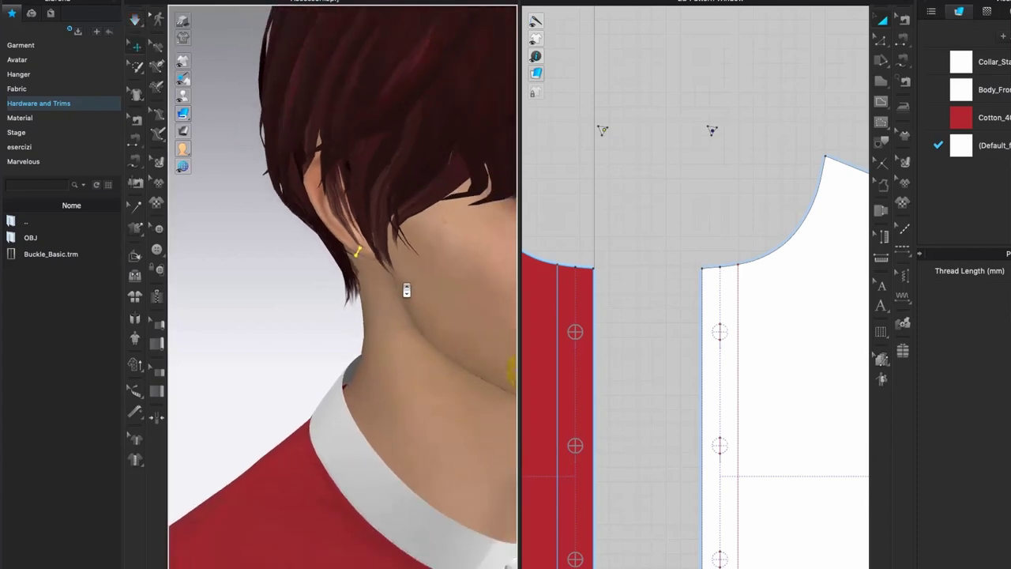
pyautogui.scroll(-2, 474, 347)
pyautogui.scroll(-1, 476, 348)
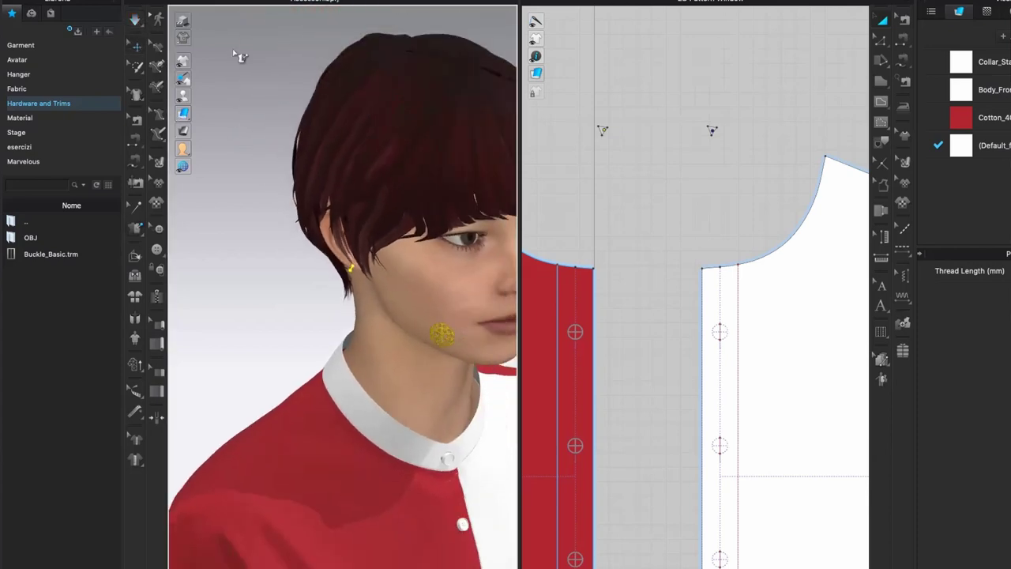
pyautogui.click(138, 47)
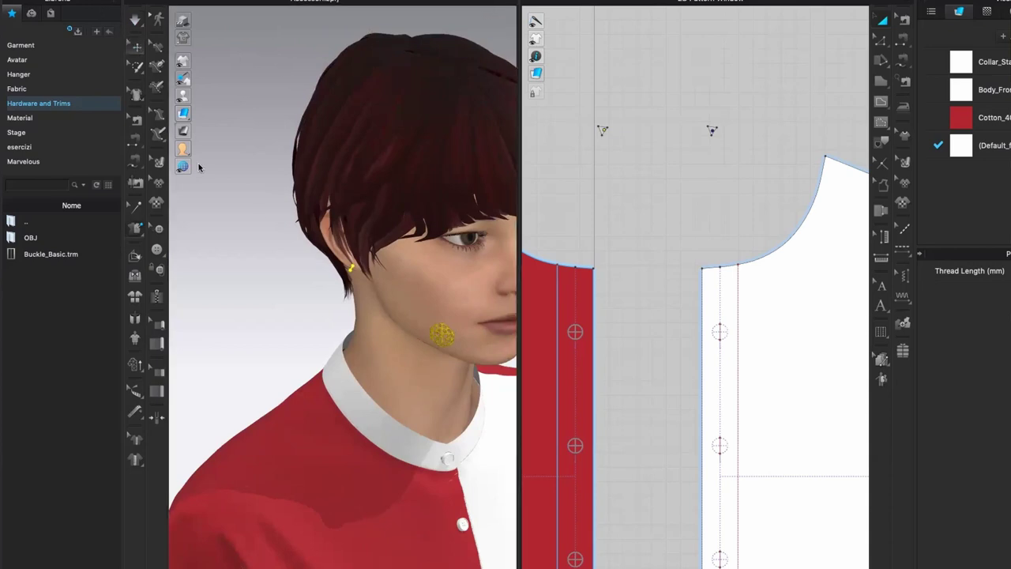
pyautogui.click(444, 338)
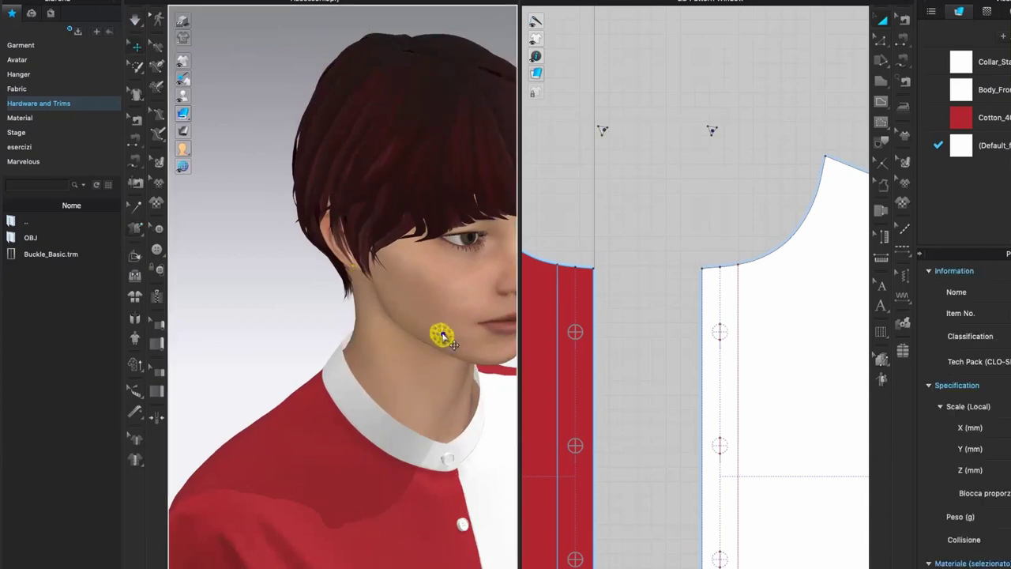
pyautogui.press('super+v')
pyautogui.click(353, 270)
# - Nudge the attached earring toward the face and slightly down so it sits on the earlobe, and deselect it
pyautogui.moveTo(400, 373); pyautogui.dragTo(346, 328, button='right')
pyautogui.scroll(-4, 352, 338)
pyautogui.moveTo(402, 366); pyautogui.dragTo(303, 389, button='middle')
pyautogui.scroll(4, 343, 373)
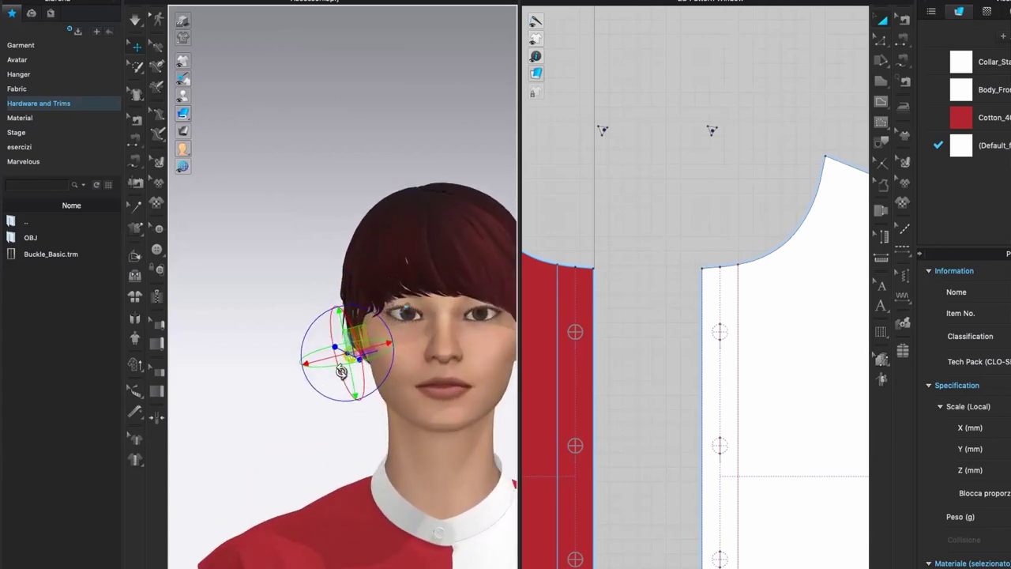
pyautogui.moveTo(384, 360); pyautogui.dragTo(395, 355)
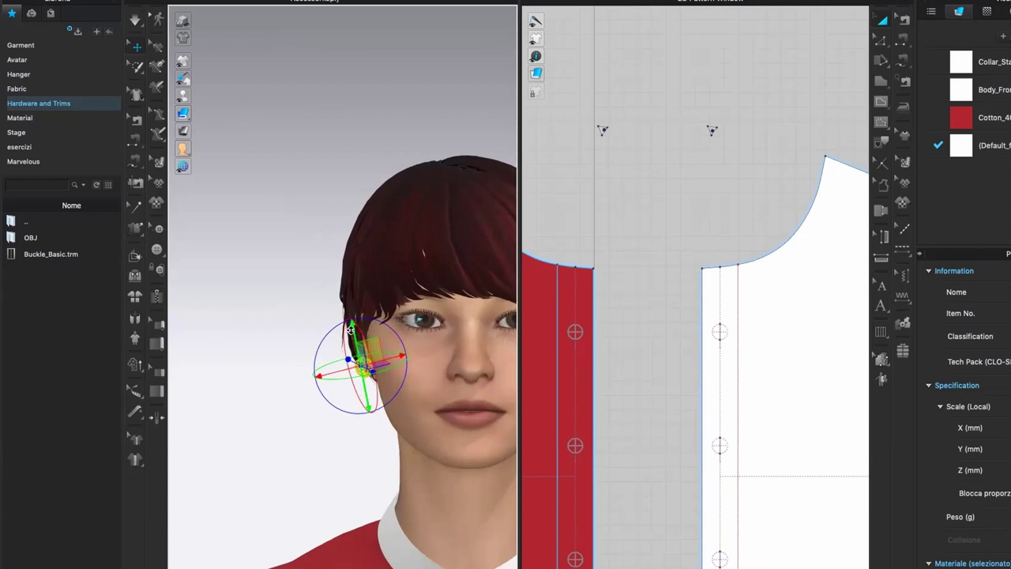
pyautogui.moveTo(351, 331); pyautogui.dragTo(353, 336)
pyautogui.click(374, 459)
# - Fine-tune the newly attached earring's height on the earlobe to match the other ear, and deselect everything
pyautogui.scroll(-3, 414, 431)
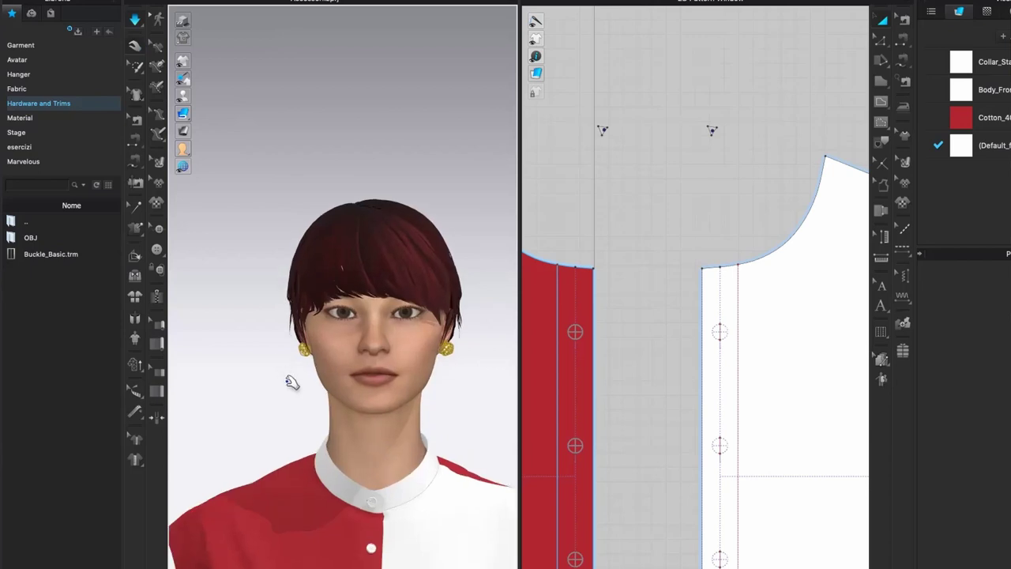
pyautogui.scroll(5, 290, 381)
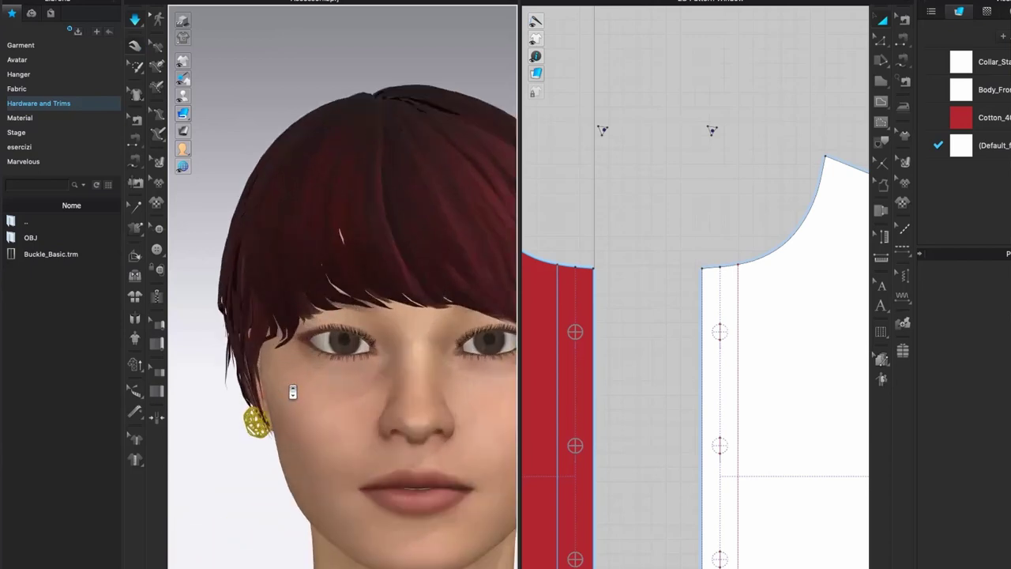
pyautogui.scroll(-1, 277, 410)
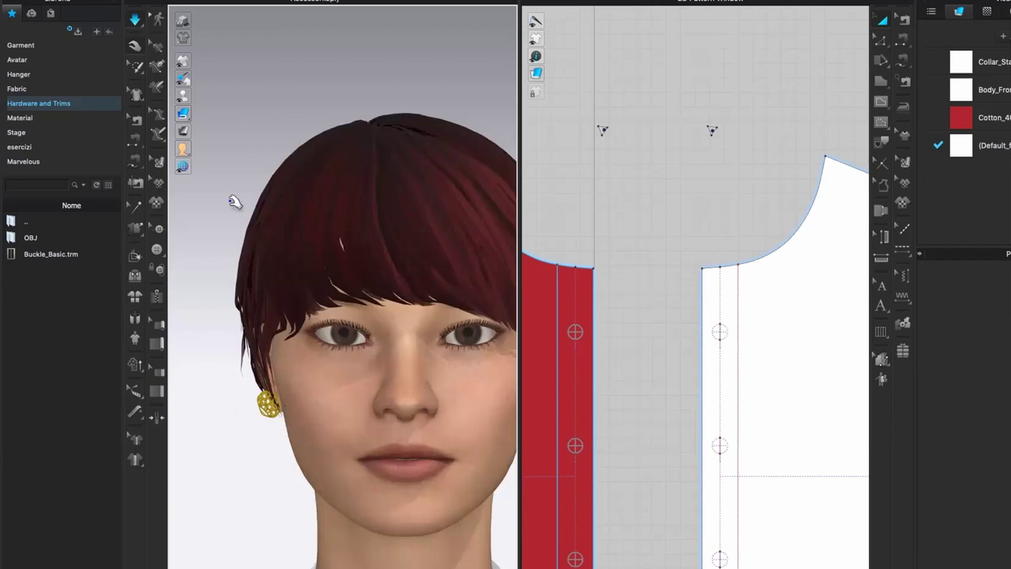
pyautogui.click(139, 45)
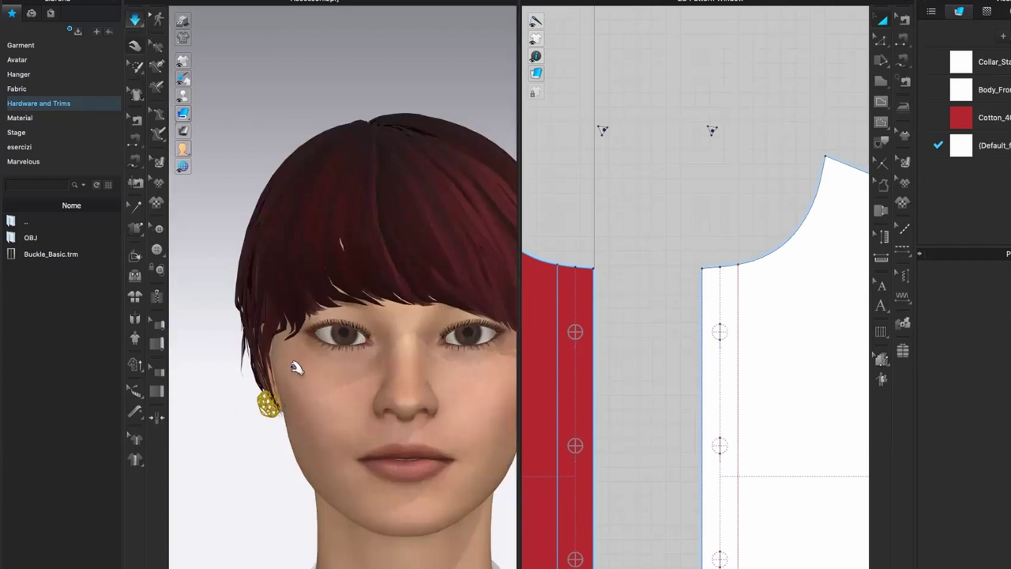
pyautogui.click(271, 408)
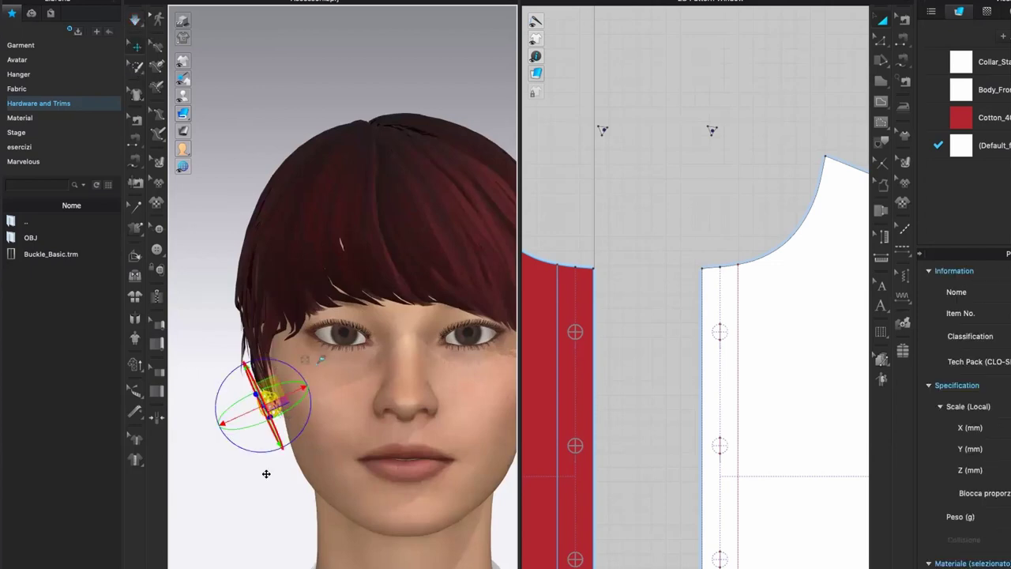
pyautogui.moveTo(266, 472); pyautogui.dragTo(299, 471, button='right')
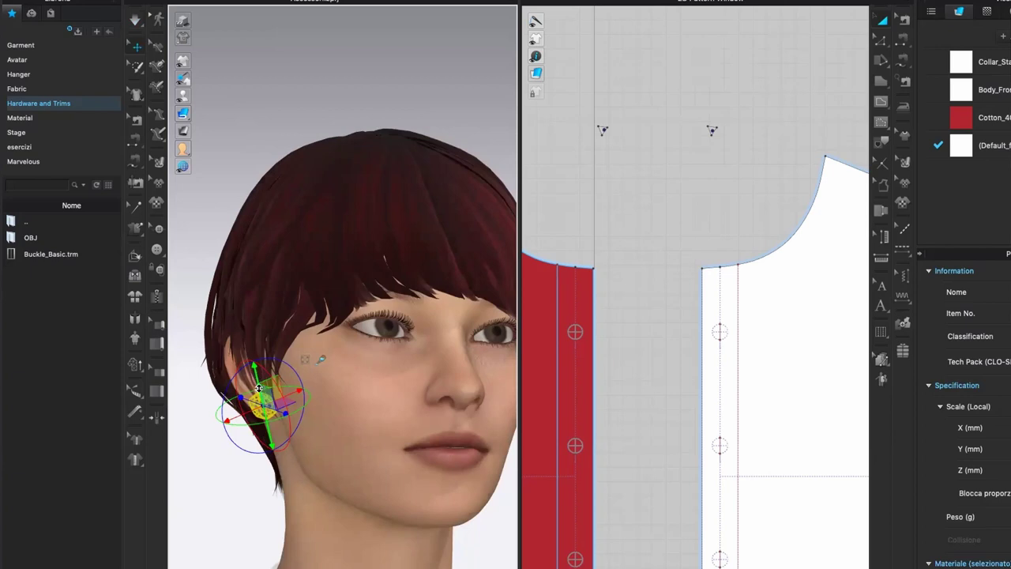
pyautogui.moveTo(258, 387); pyautogui.dragTo(256, 383)
pyautogui.click(325, 518)
pyautogui.scroll(-5, 325, 518)
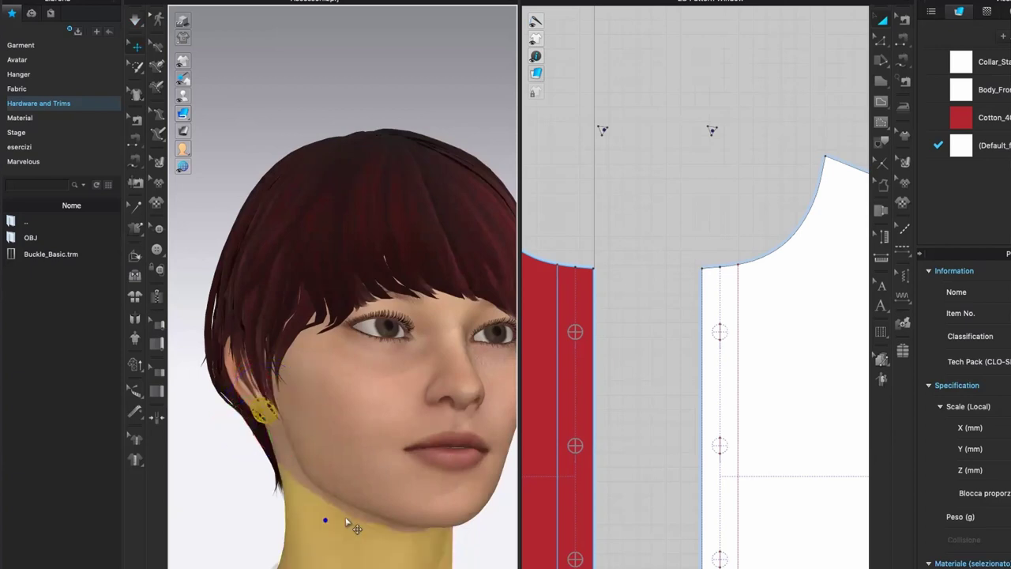
pyautogui.moveTo(415, 466); pyautogui.dragTo(398, 483, button='right')
pyautogui.click(483, 363)
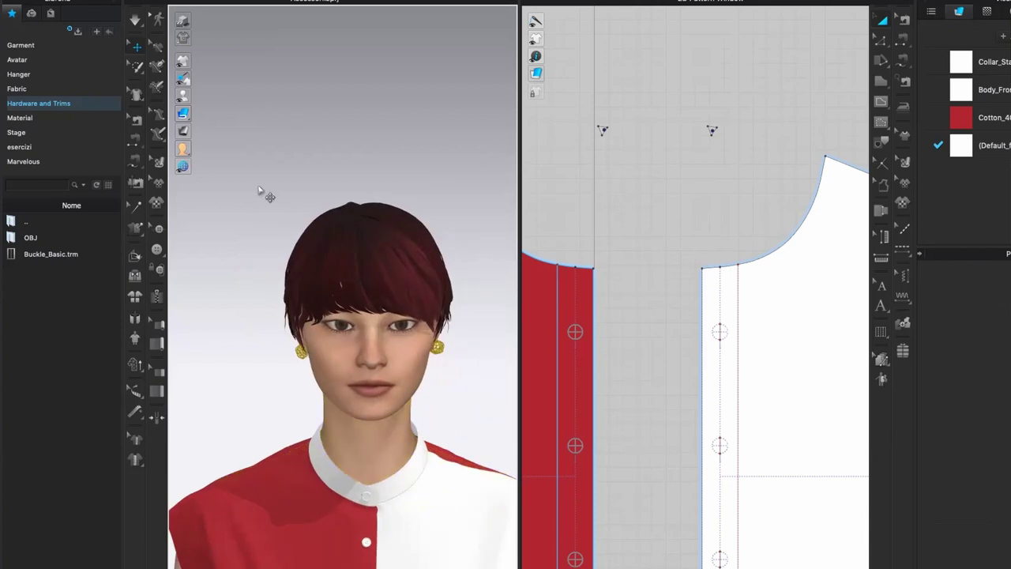
# - Open the Render window and start an interactive render of the avatar's head wearing both earrings
pyautogui.scroll(-3, 431, 196)
pyautogui.scroll(8, 435, 197)
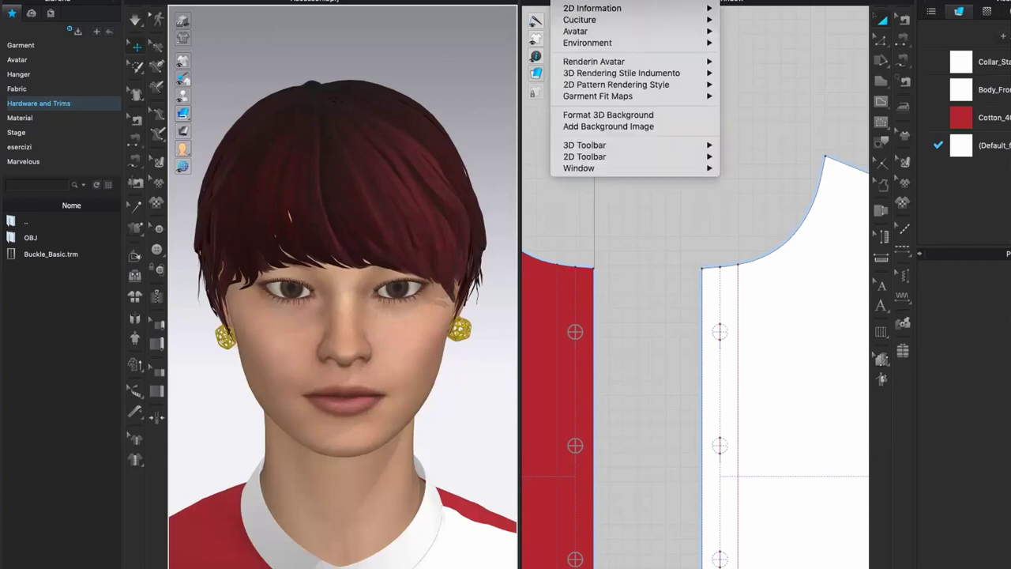
pyautogui.click(617, 5)
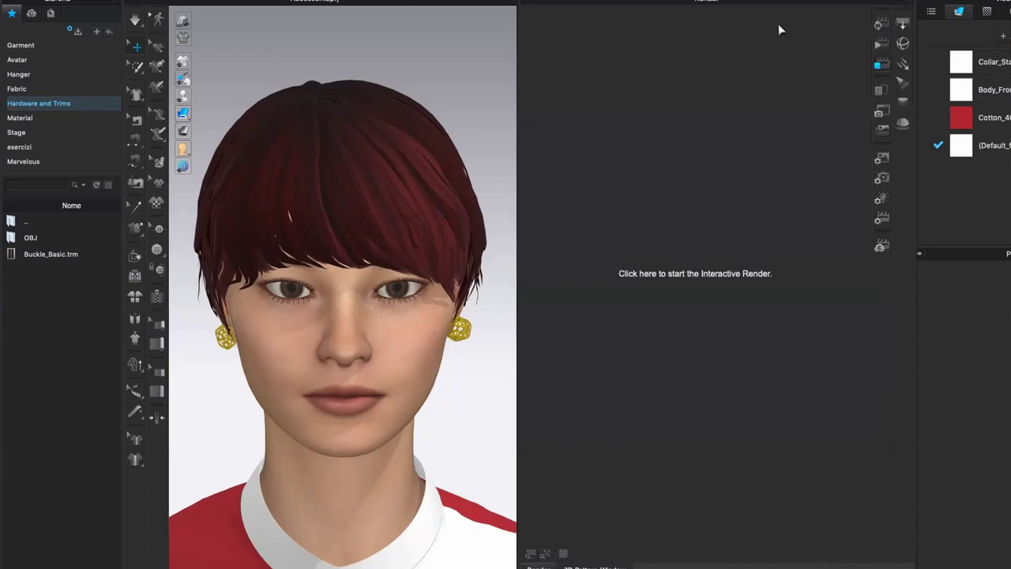
pyautogui.click(757, 308)
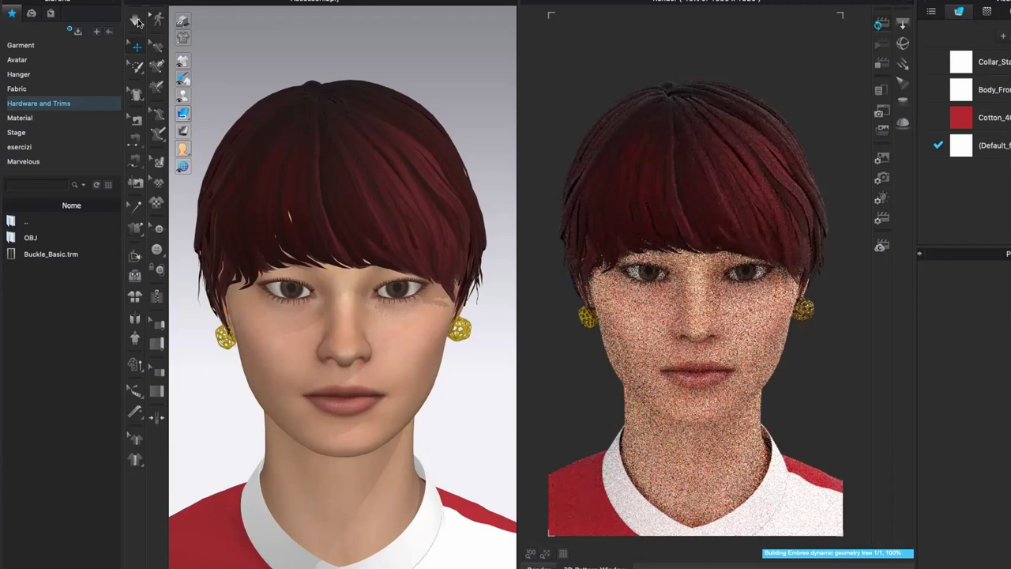
pyautogui.click(182, 21)
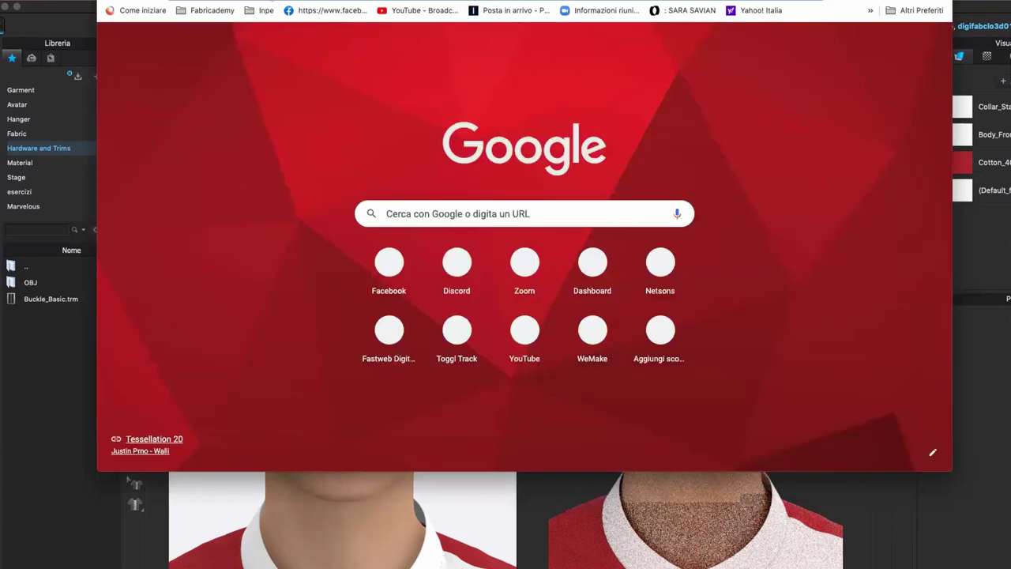
# - Go to wemake.cc in the web browser and enlarge the browser window over the screen
pyautogui.write('wemake.cc')
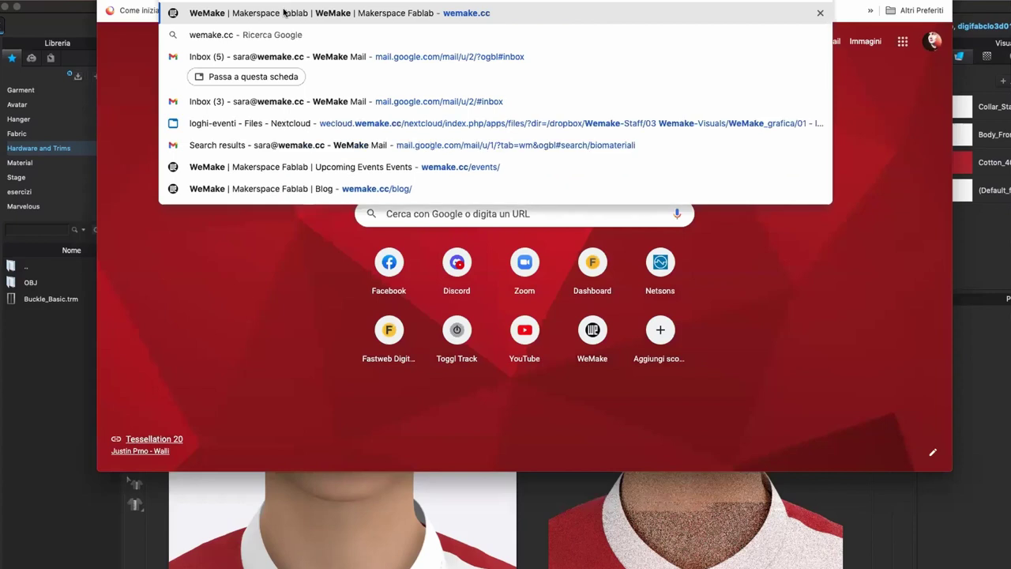
pyautogui.click(374, 18)
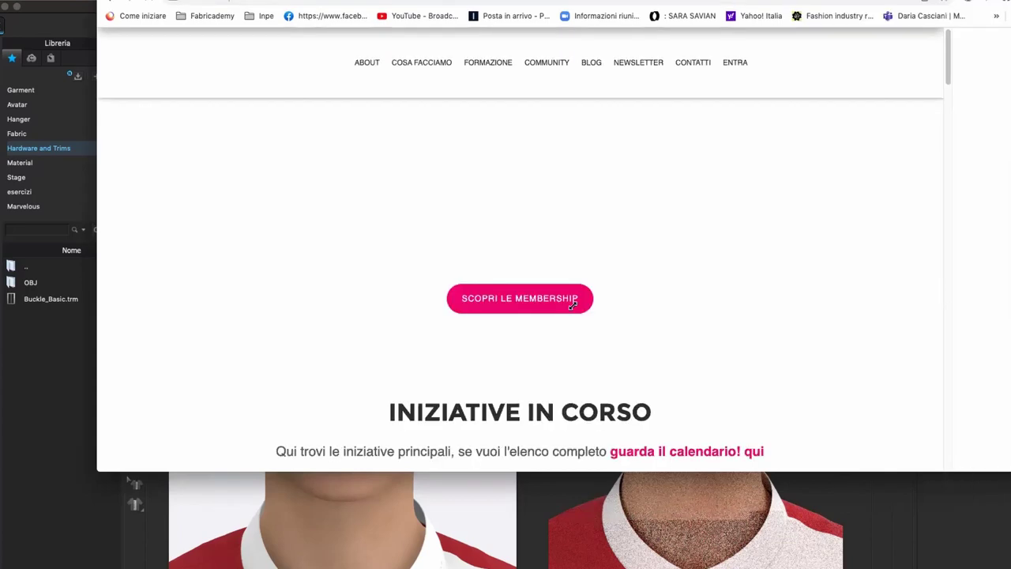
pyautogui.moveTo(99, 470); pyautogui.dragTo(0, 549)
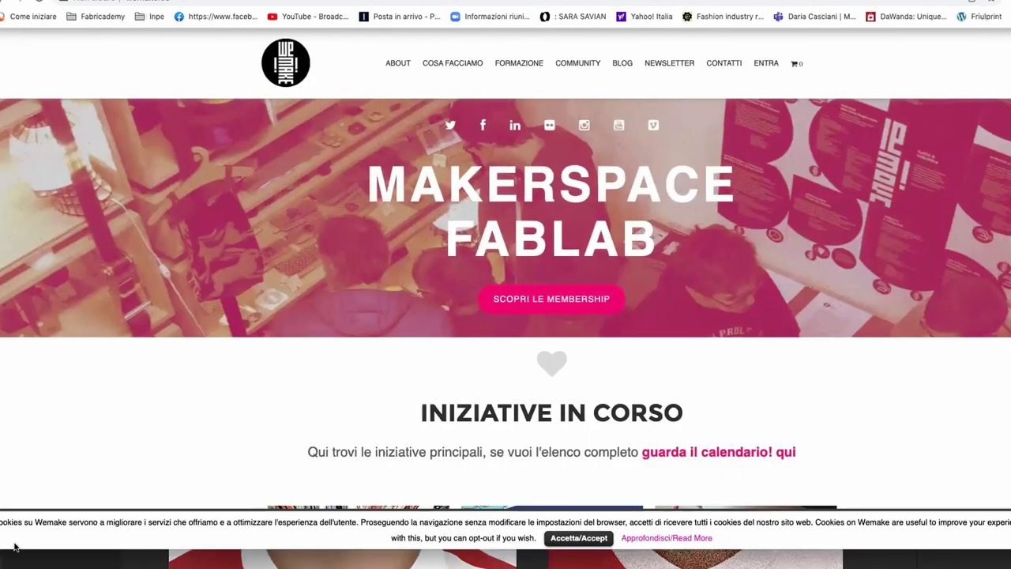
# - Open the Milano Live Coding community page and read through its description and online group links
pyautogui.moveTo(560, 66)
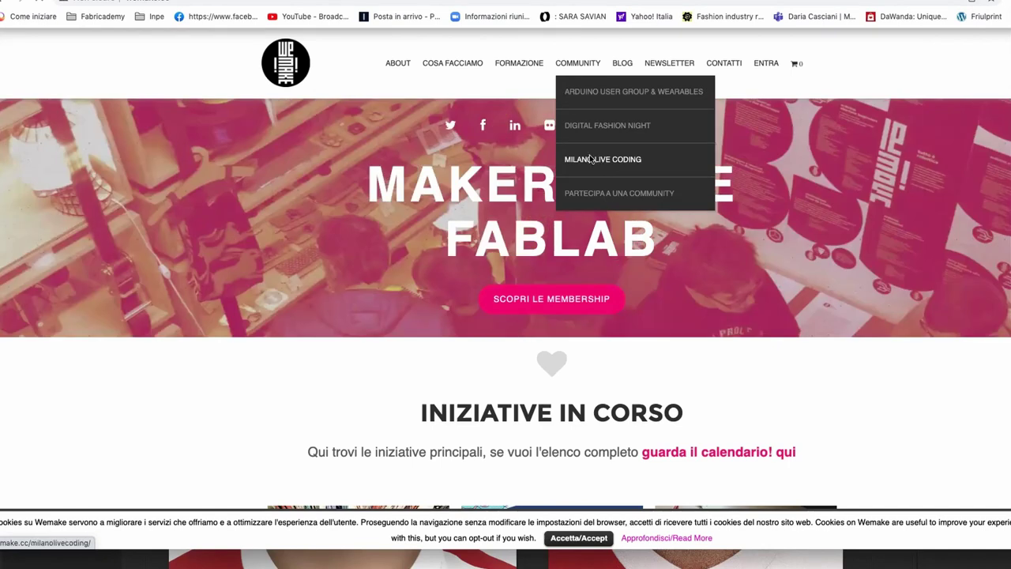
pyautogui.click(591, 159)
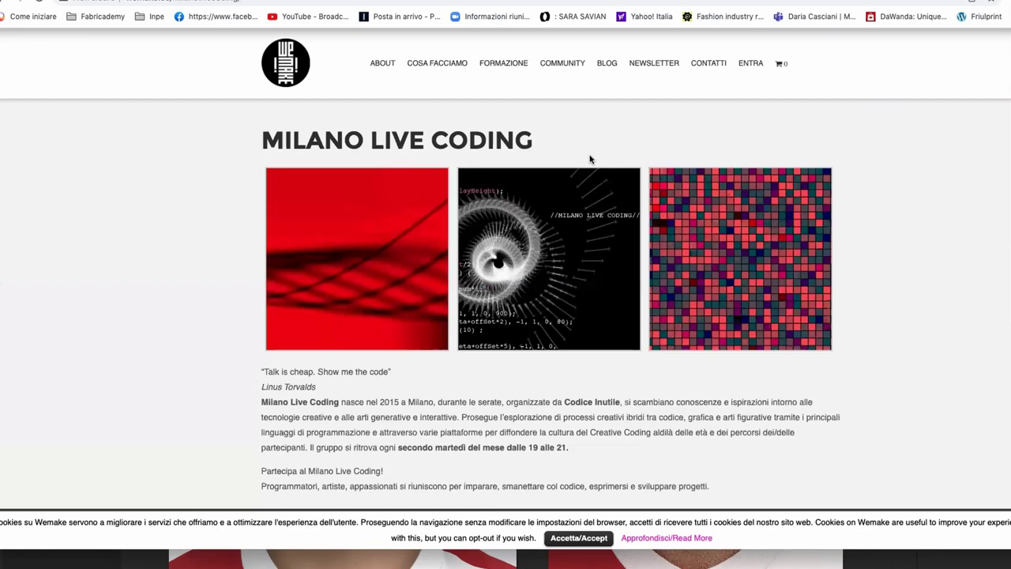
pyautogui.scroll(-10, 590, 159)
pyautogui.scroll(3, 589, 159)
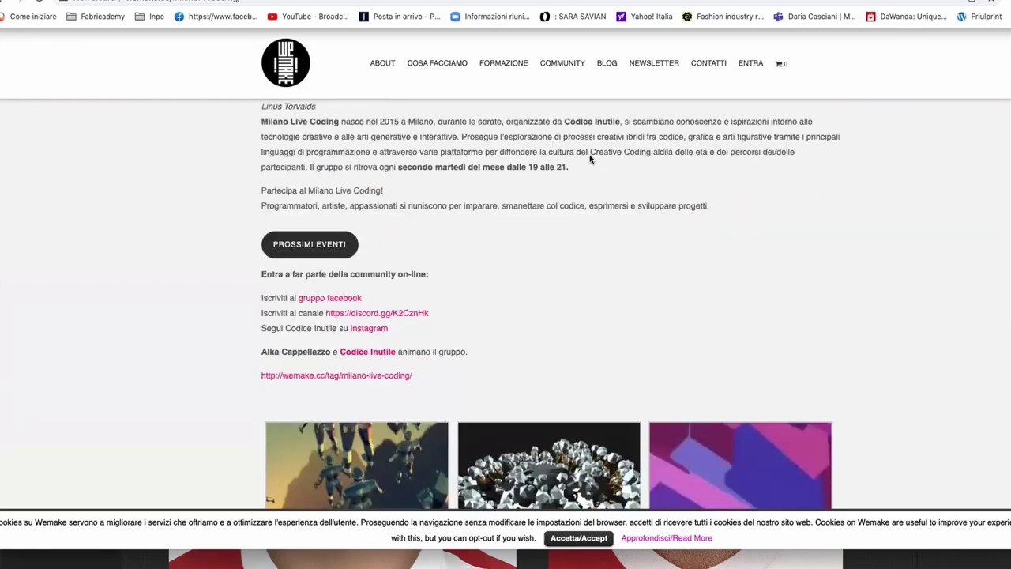
pyautogui.scroll(4, 590, 159)
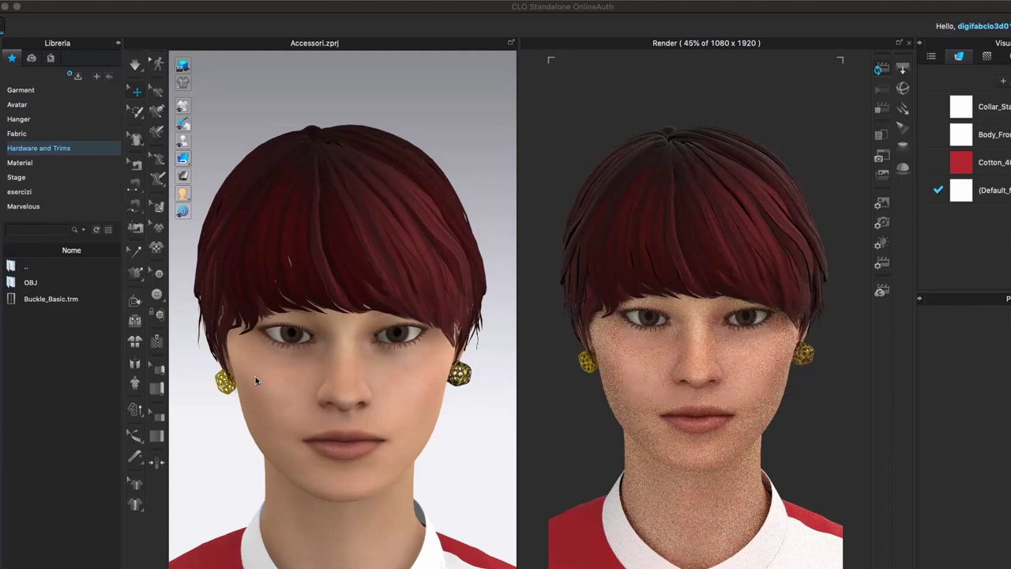
# - Return to CLO, select the earring on the avatar's ear and set its material type to Metal
pyautogui.click(903, 338)
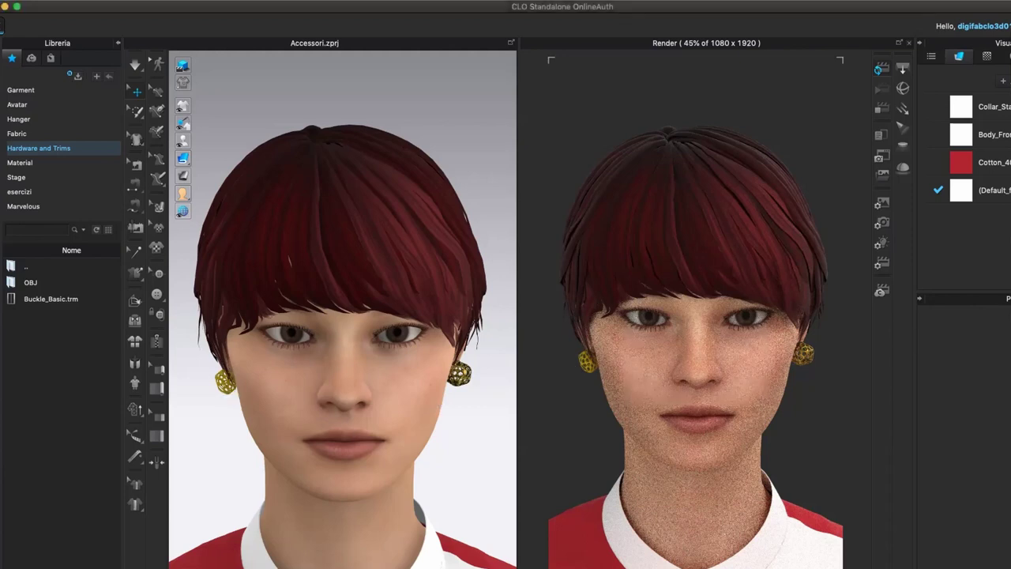
pyautogui.click(224, 384)
pyautogui.click(225, 385)
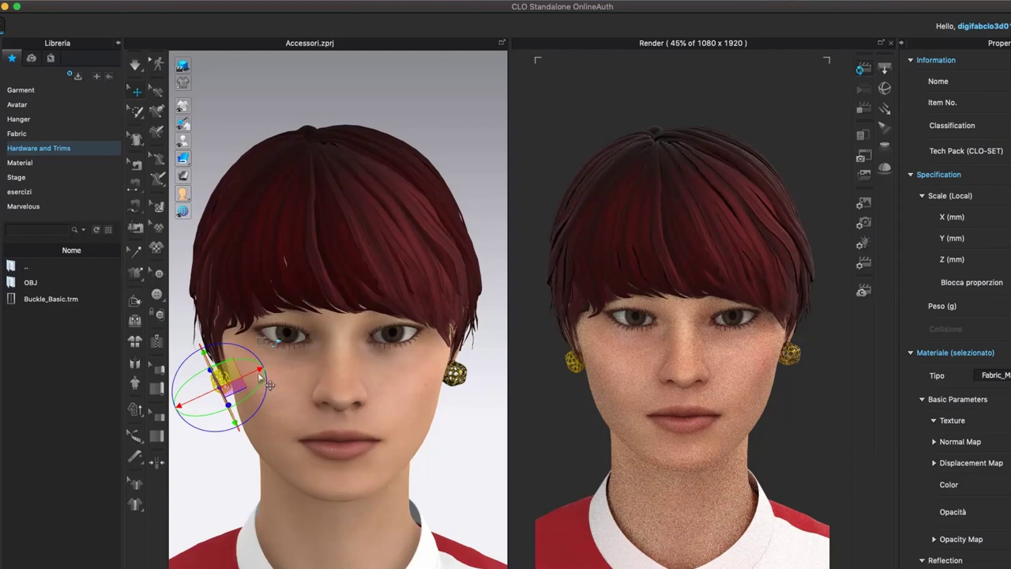
pyautogui.click(995, 378)
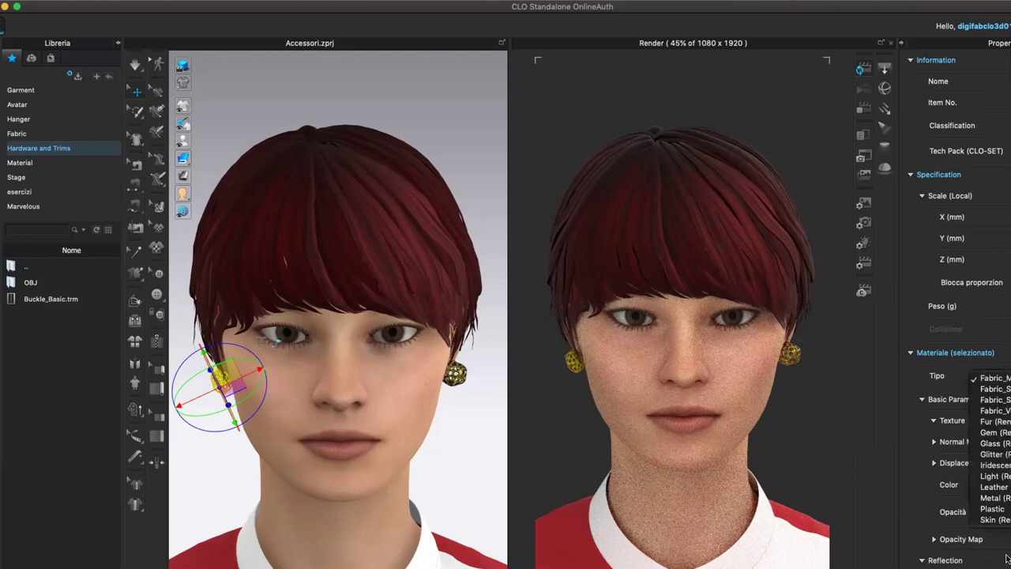
pyautogui.click(992, 497)
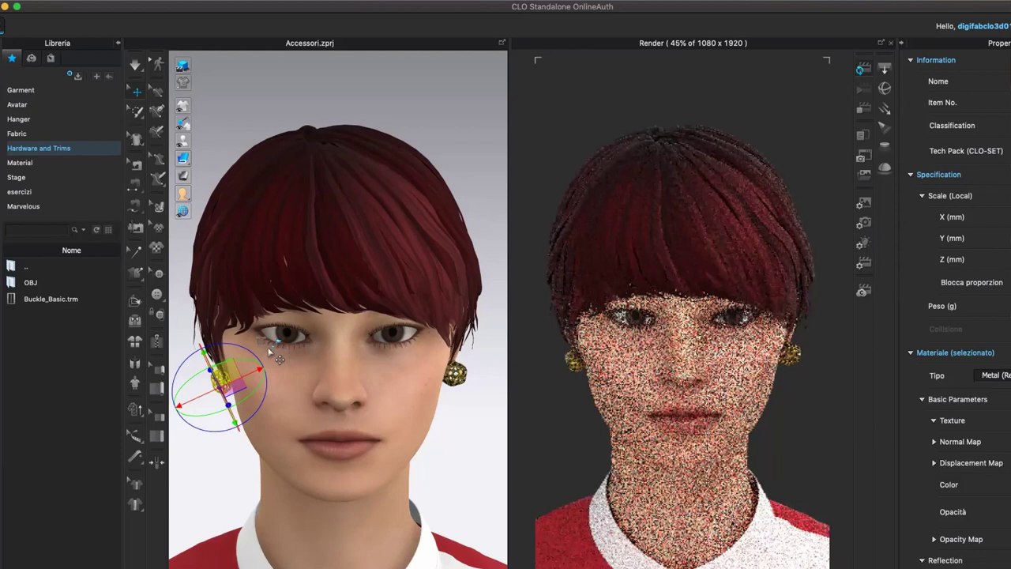
pyautogui.click(391, 381)
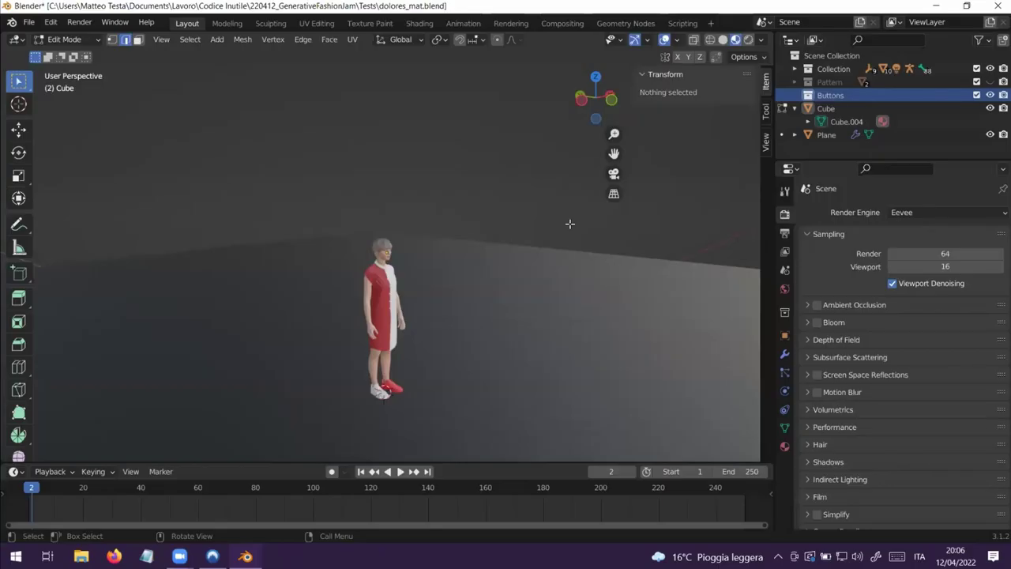
# - In Blender, hide the viewport sidebar and examine the avatar's head and hanging earring from the front and side
pyautogui.press('n')
pyautogui.scroll(4, 515, 243)
pyautogui.moveTo(515, 242); pyautogui.dragTo(381, 246, button='middle')
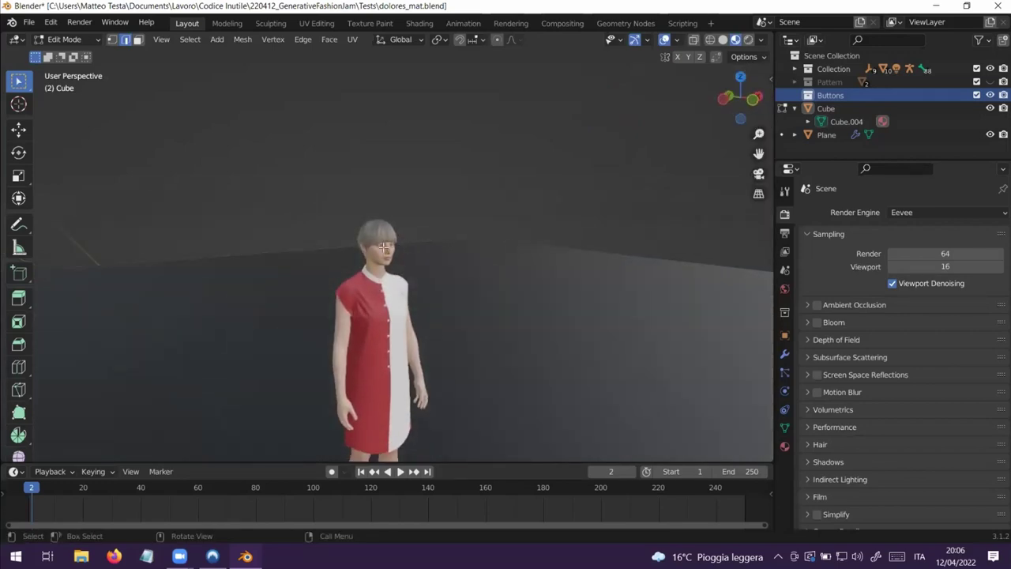
pyautogui.scroll(3, 380, 248)
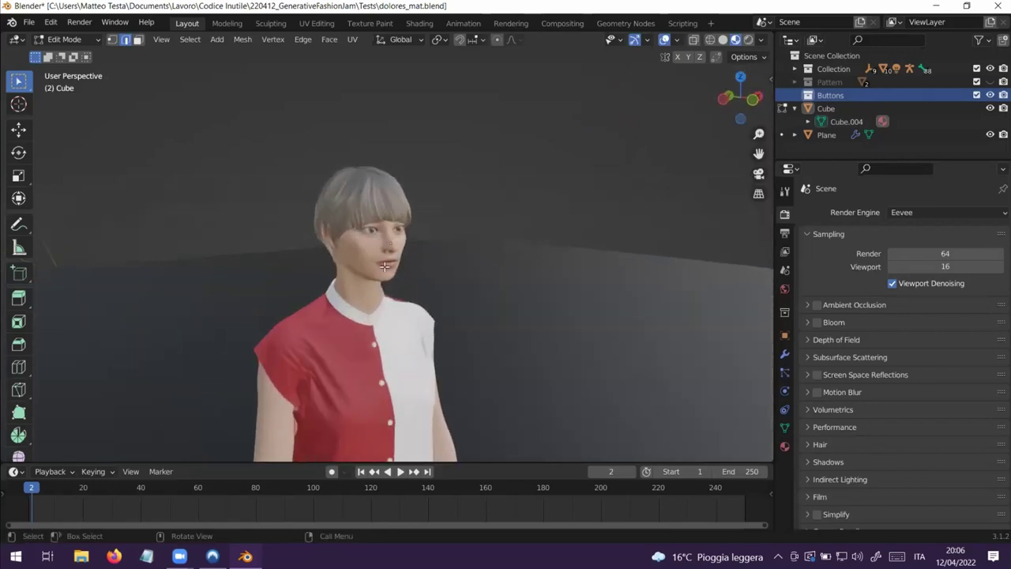
pyautogui.scroll(2, 431, 299)
pyautogui.moveTo(432, 317); pyautogui.dragTo(390, 178, button='middle')
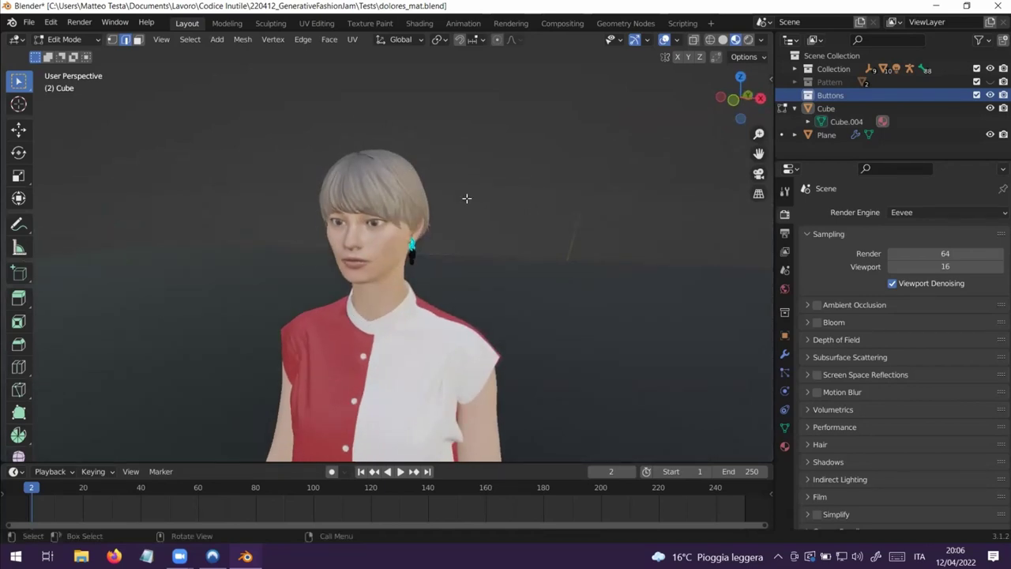
pyautogui.moveTo(475, 325); pyautogui.dragTo(417, 264, button='middle')
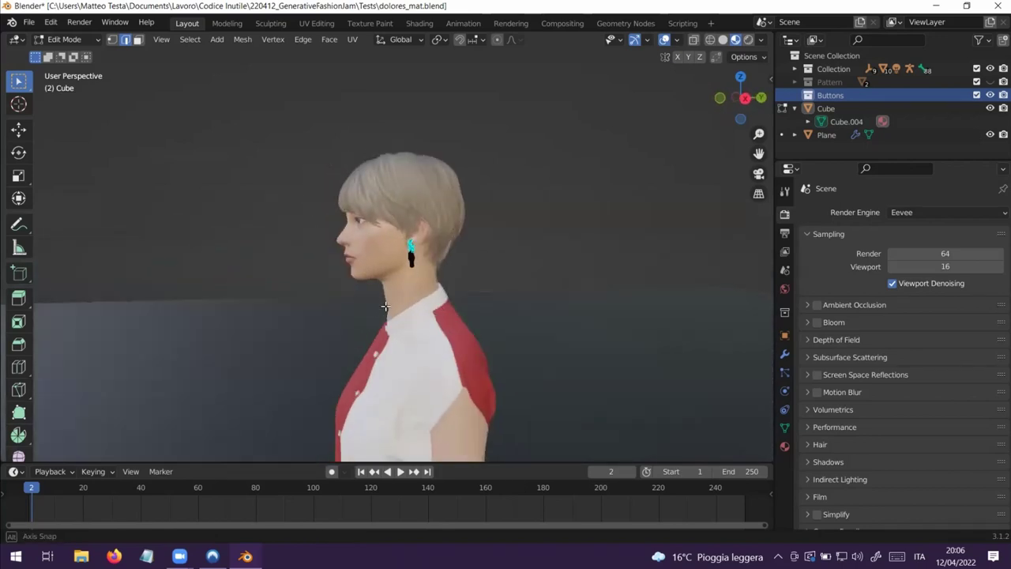
pyautogui.scroll(2, 401, 245)
pyautogui.scroll(1, 400, 245)
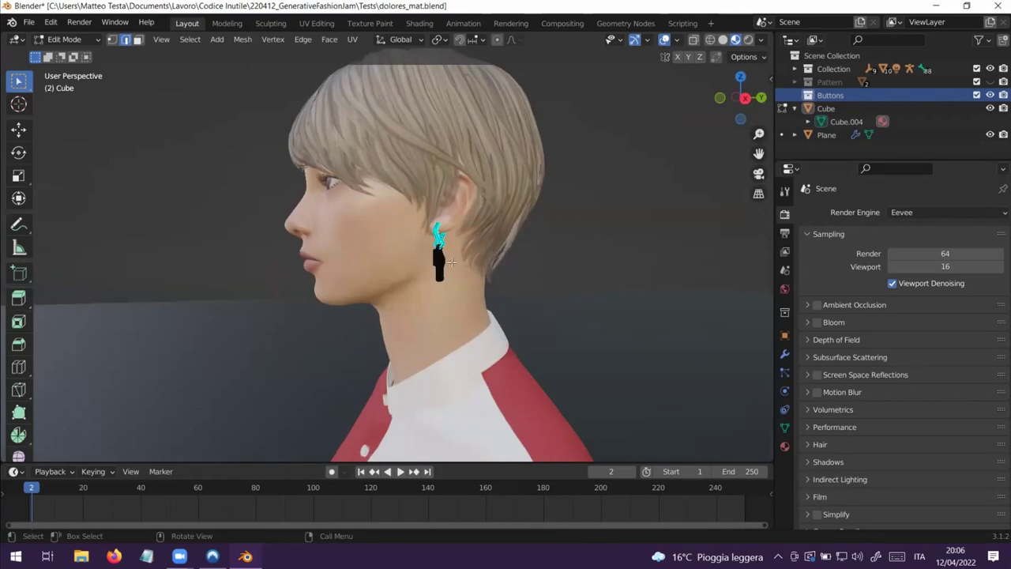
pyautogui.scroll(2, 452, 263)
pyautogui.scroll(-4, 453, 263)
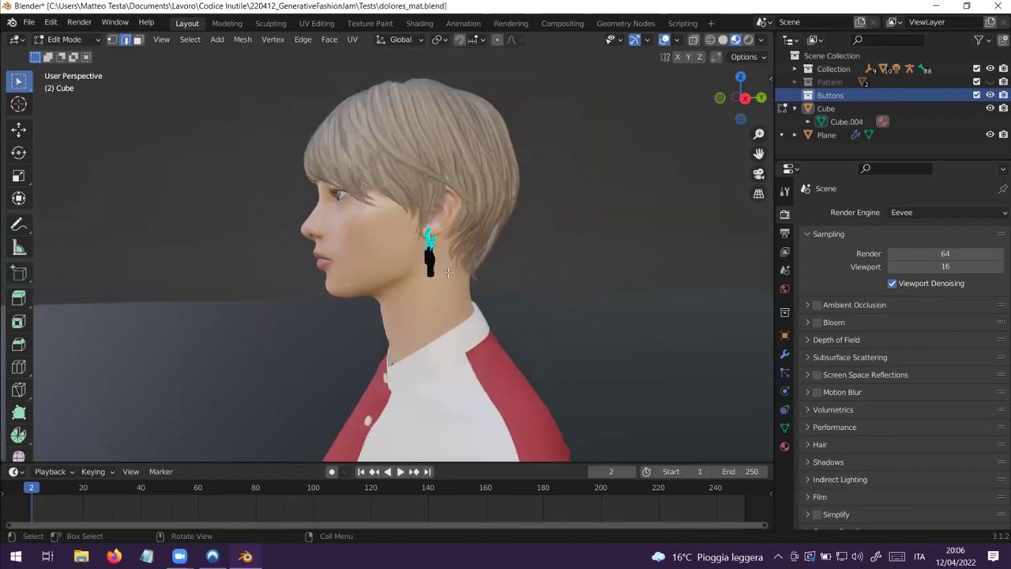
pyautogui.moveTo(524, 289)
pyautogui.mouseDown(button='middle')
pyautogui.moveTo(586, 294)
pyautogui.moveTo(526, 305)
pyautogui.mouseUp(button='middle')
pyautogui.scroll(-2, 526, 305)
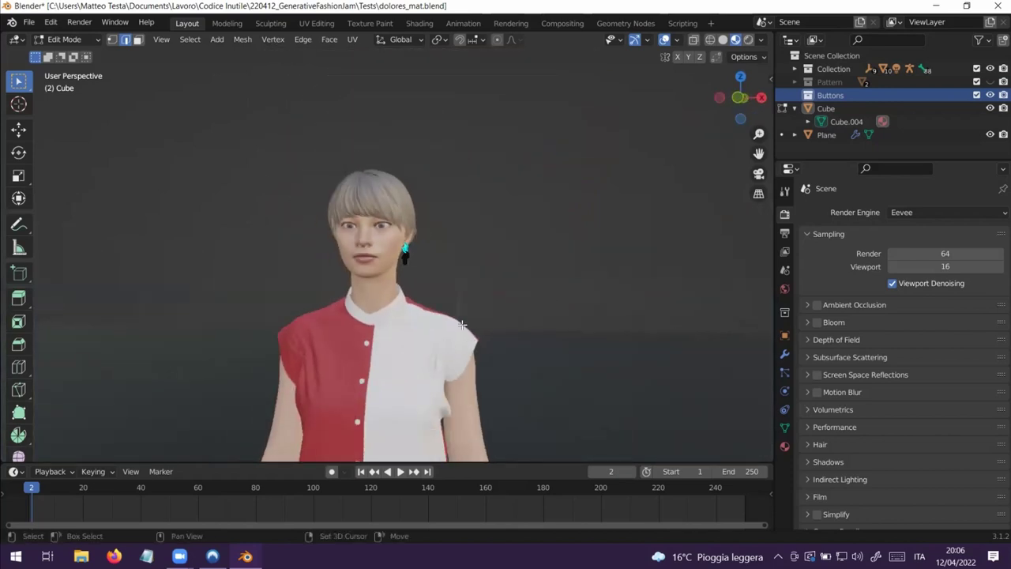
# - Examine the avatar's two-colour dress, legs and shoes, and the shirt front with its buttons
pyautogui.keyDown('shift'); pyautogui.moveTo(449, 322); pyautogui.dragTo(542, 67, button='middle'); pyautogui.keyUp('shift')
pyautogui.moveTo(517, 388); pyautogui.dragTo(508, 359, button='middle')
pyautogui.scroll(-2, 511, 404)
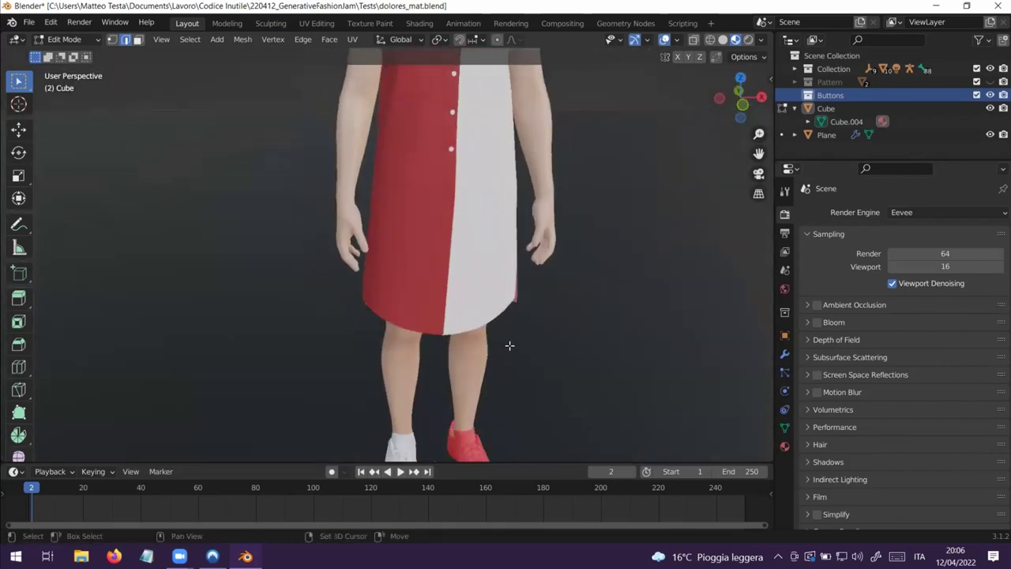
pyautogui.keyDown('shift'); pyautogui.moveTo(521, 395); pyautogui.dragTo(476, 403, button='middle'); pyautogui.keyUp('shift')
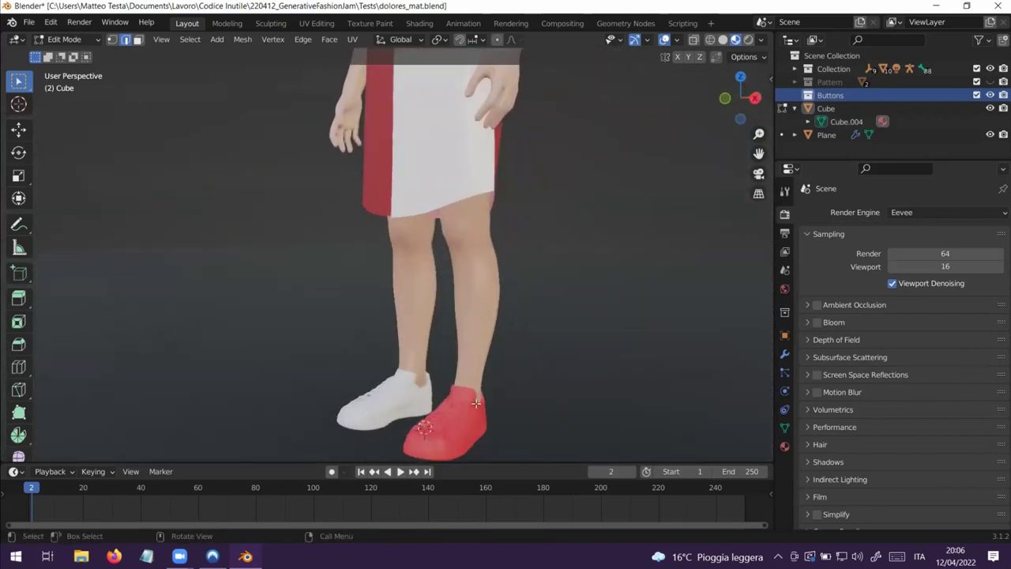
pyautogui.scroll(2, 442, 435)
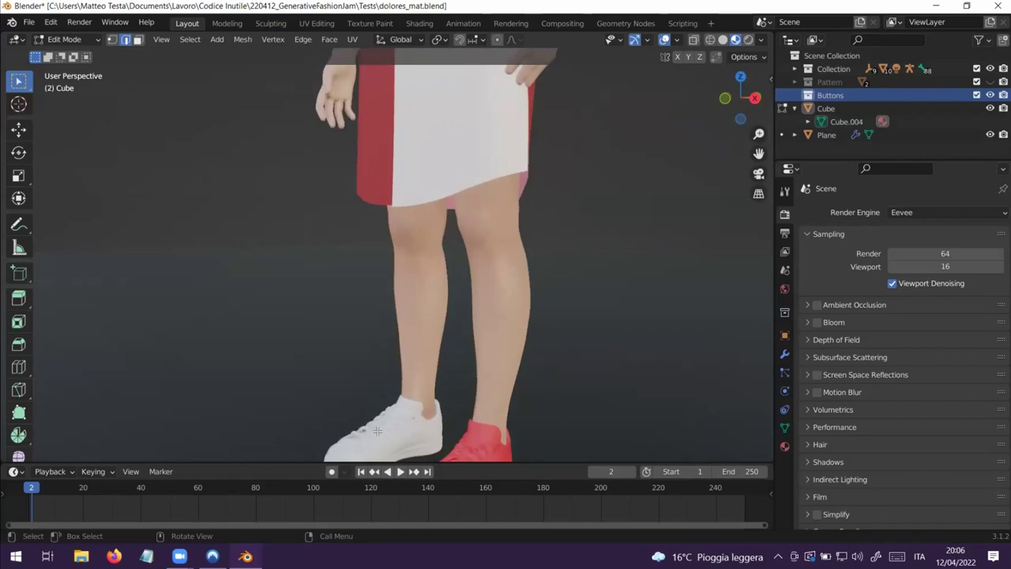
pyautogui.moveTo(411, 431); pyautogui.dragTo(537, 262, button='middle')
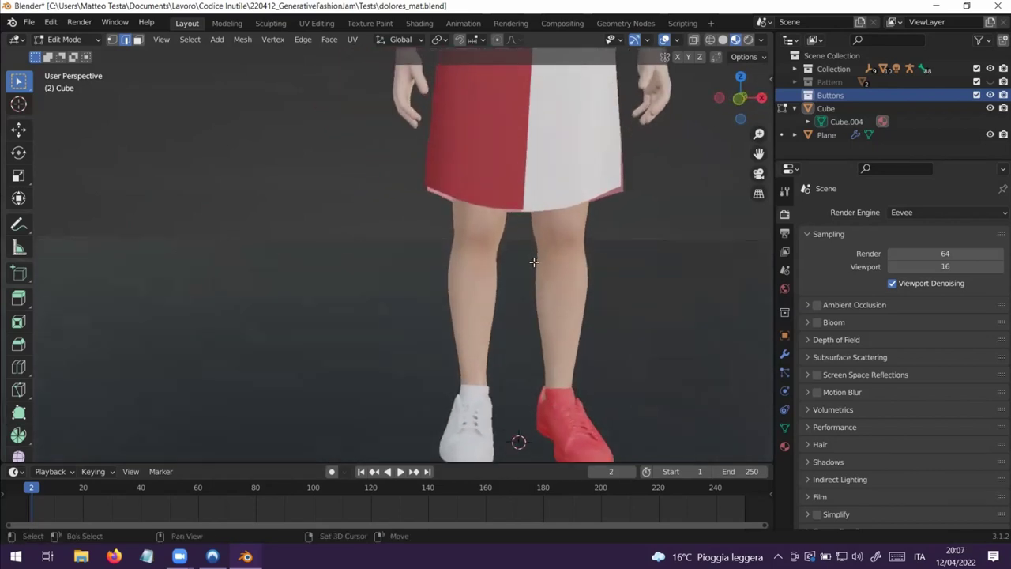
pyautogui.scroll(-6, 555, 210)
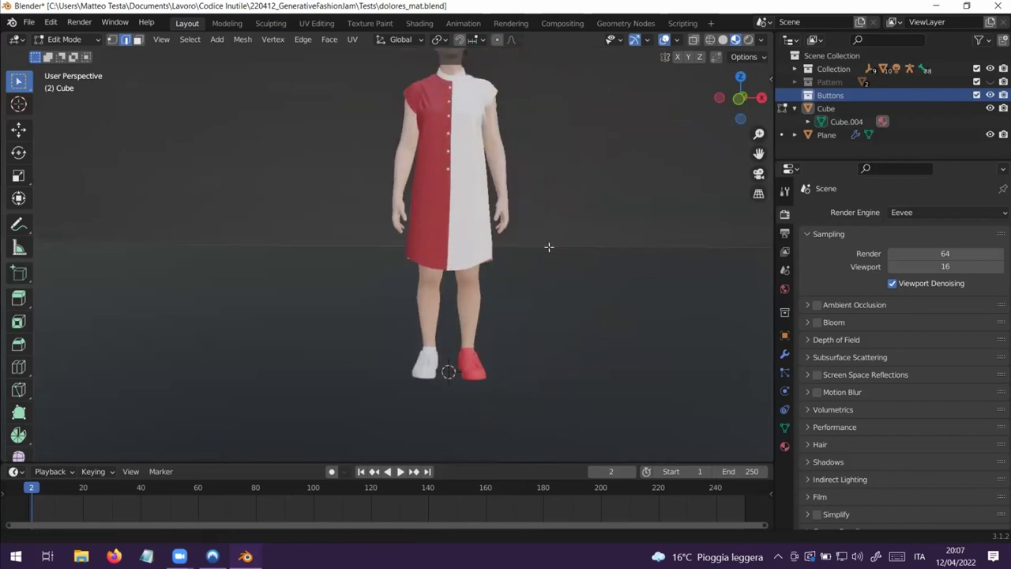
pyautogui.keyDown('shift'); pyautogui.moveTo(564, 320); pyautogui.dragTo(581, 399, button='middle'); pyautogui.keyUp('shift')
pyautogui.scroll(4, 470, 185)
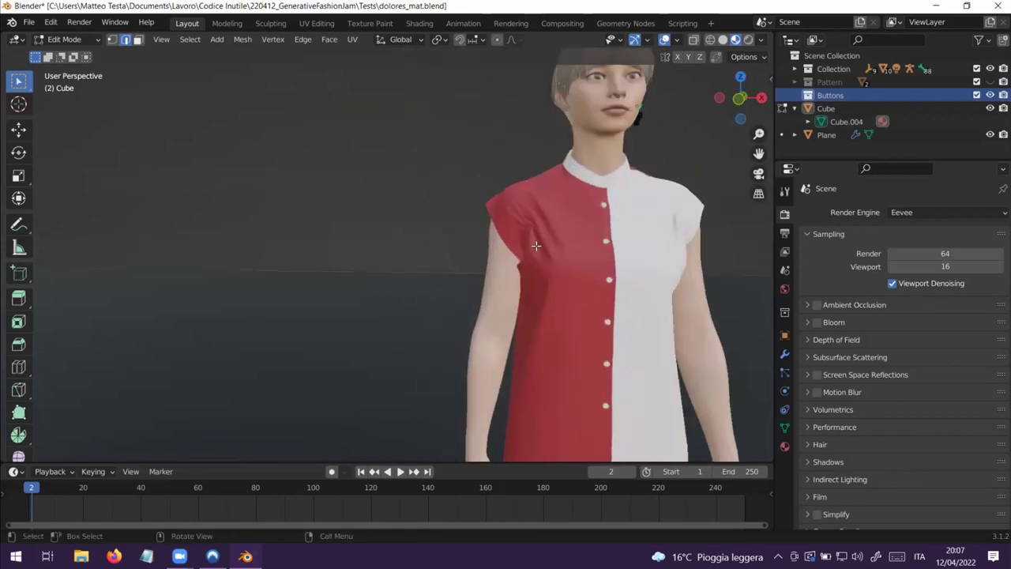
pyautogui.moveTo(552, 256)
pyautogui.mouseDown(button='middle')
pyautogui.moveTo(590, 272)
pyautogui.moveTo(554, 277)
pyautogui.moveTo(547, 254)
pyautogui.mouseUp(button='middle')
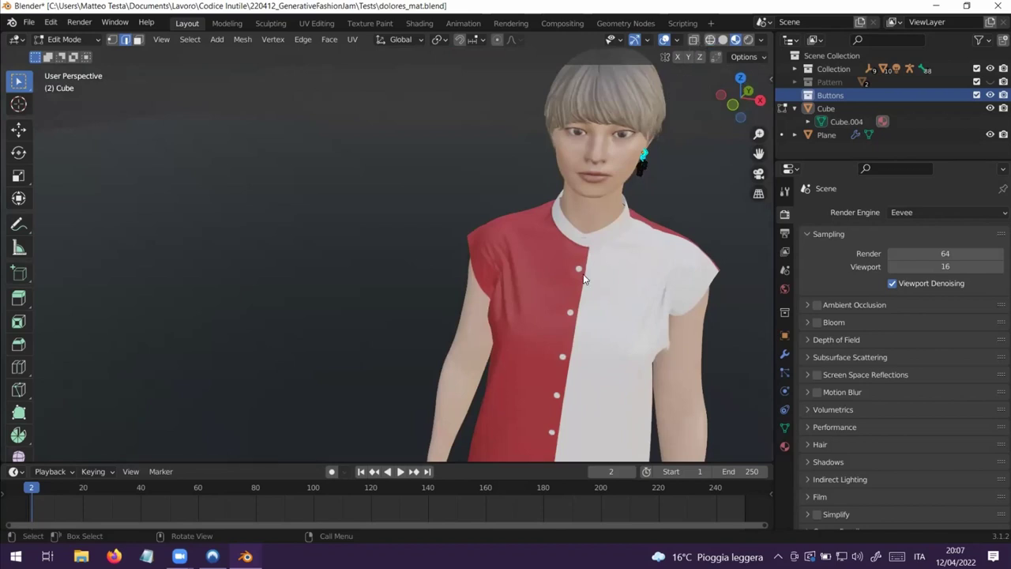
# - Compare the avatar in wireframe and solid shading, viewing it from front and back, and return to material preview
pyautogui.hotkey('alt', 'z')
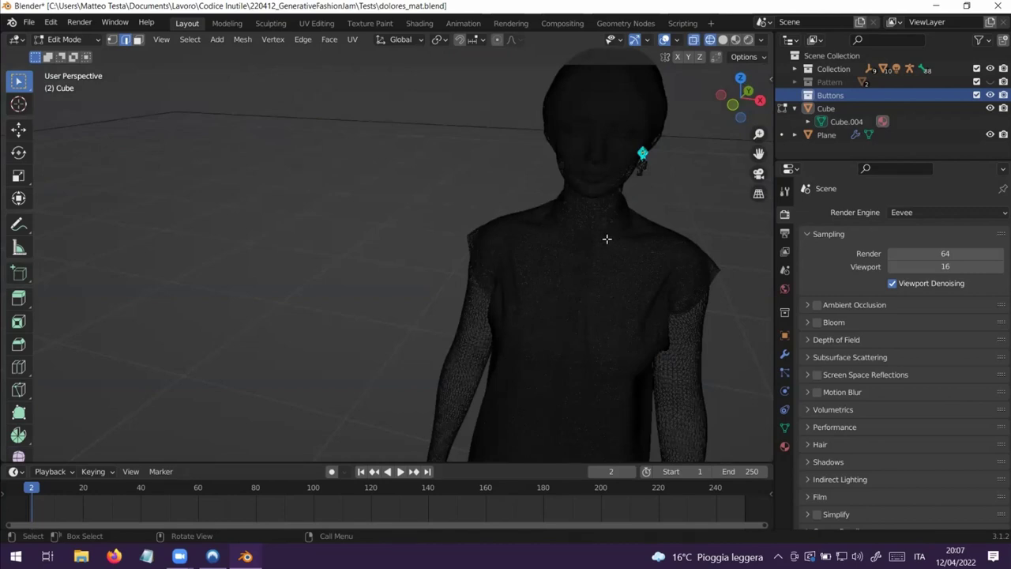
pyautogui.moveTo(607, 238)
pyautogui.mouseDown(button='middle')
pyautogui.moveTo(601, 224)
pyautogui.moveTo(591, 241)
pyautogui.moveTo(595, 225)
pyautogui.mouseUp(button='middle')
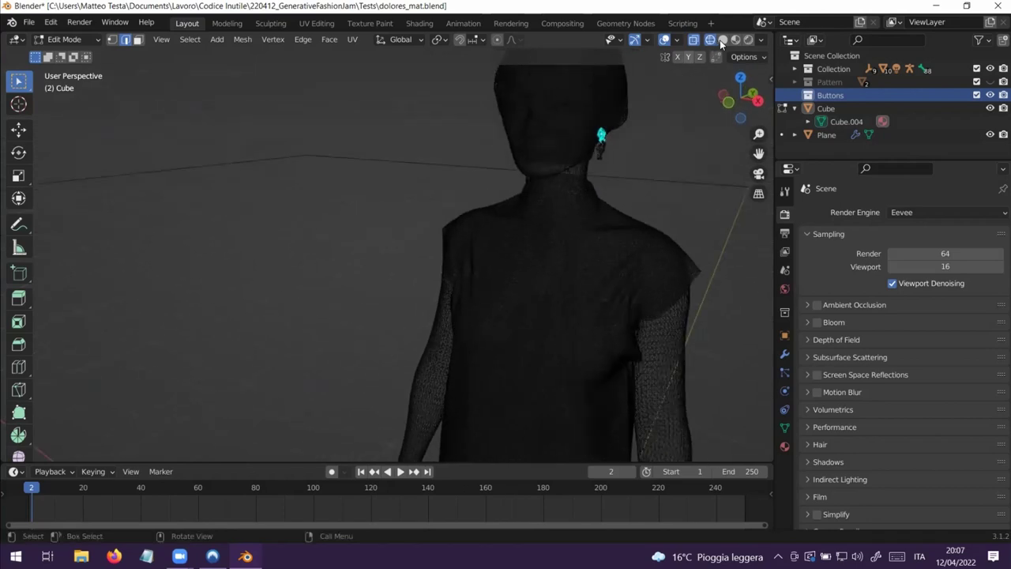
pyautogui.click(721, 39)
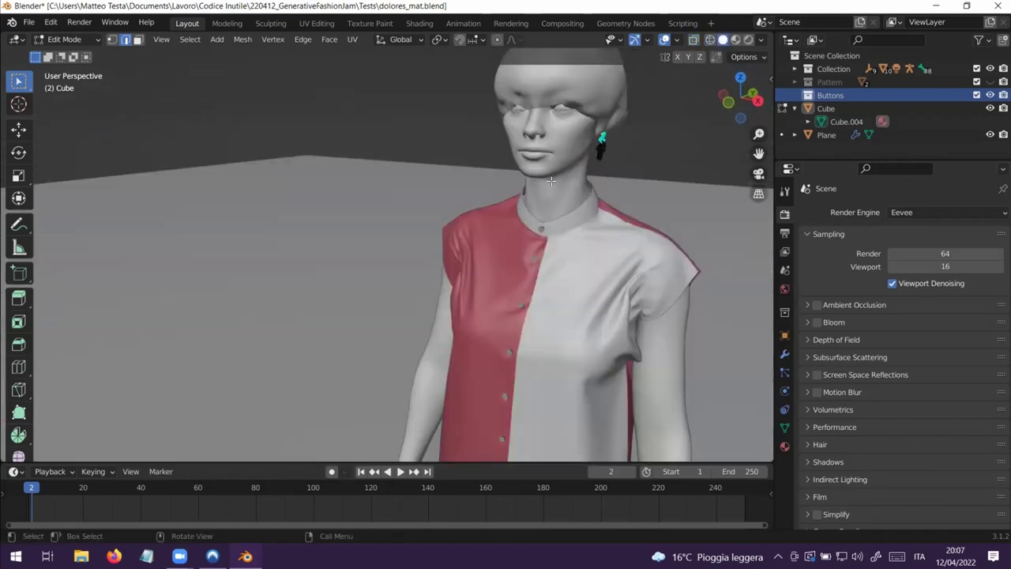
pyautogui.scroll(-2, 551, 181)
pyautogui.moveTo(550, 181); pyautogui.dragTo(358, 241, button='middle')
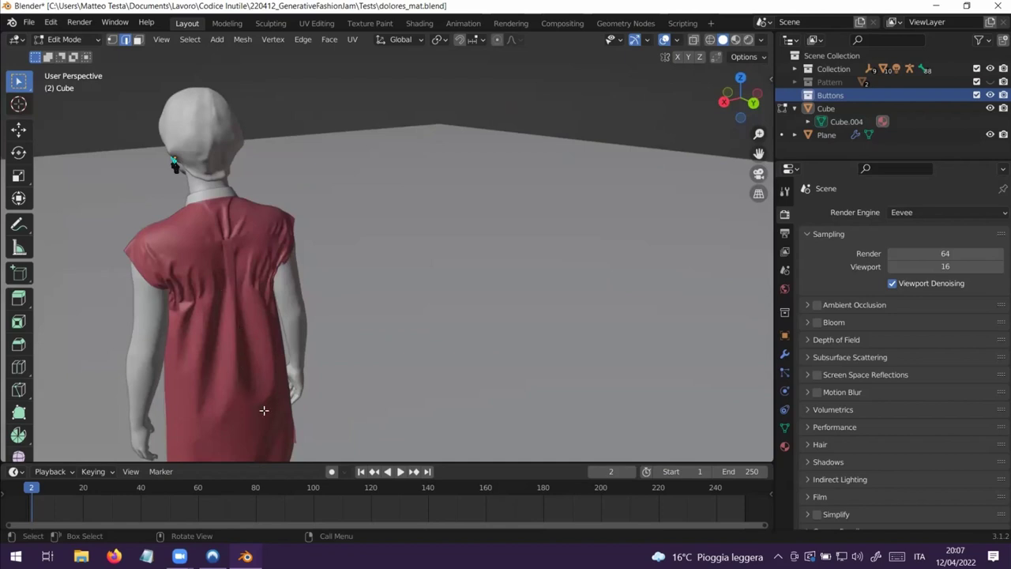
pyautogui.moveTo(259, 255); pyautogui.dragTo(547, 286, button='middle')
pyautogui.scroll(3, 547, 286)
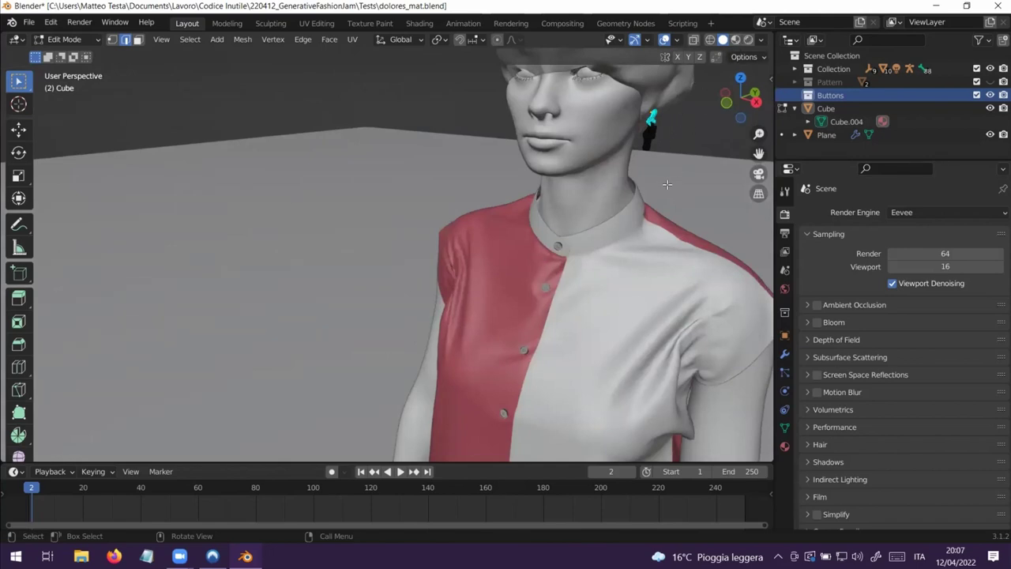
pyautogui.click(736, 39)
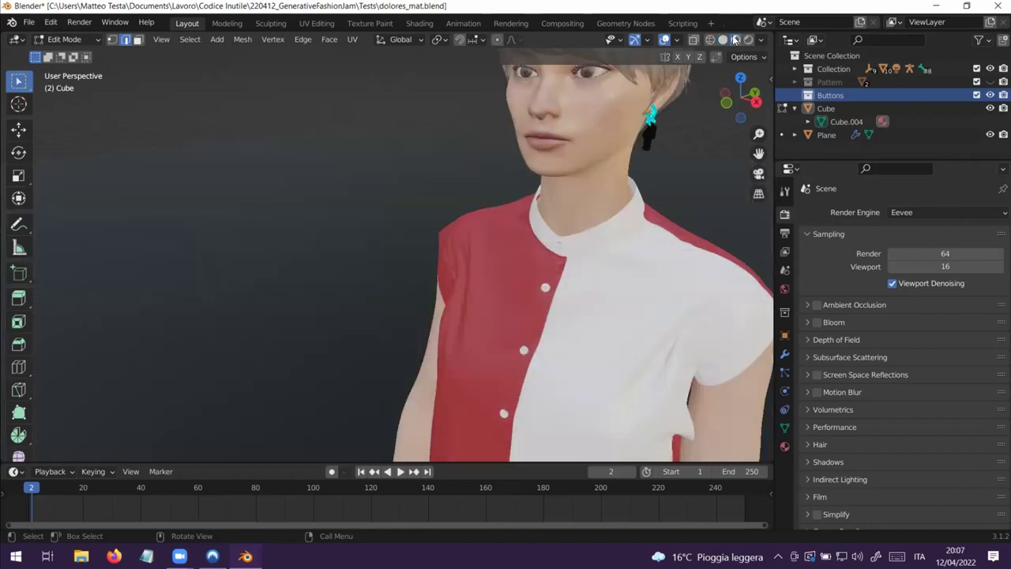
# - Examine the scene's output settings for resolution, frame rate, frame range and file format, collapsing the Output section
pyautogui.scroll(-2, 666, 192)
pyautogui.moveTo(635, 231); pyautogui.dragTo(553, 278, button='middle')
pyautogui.scroll(-3, 490, 364)
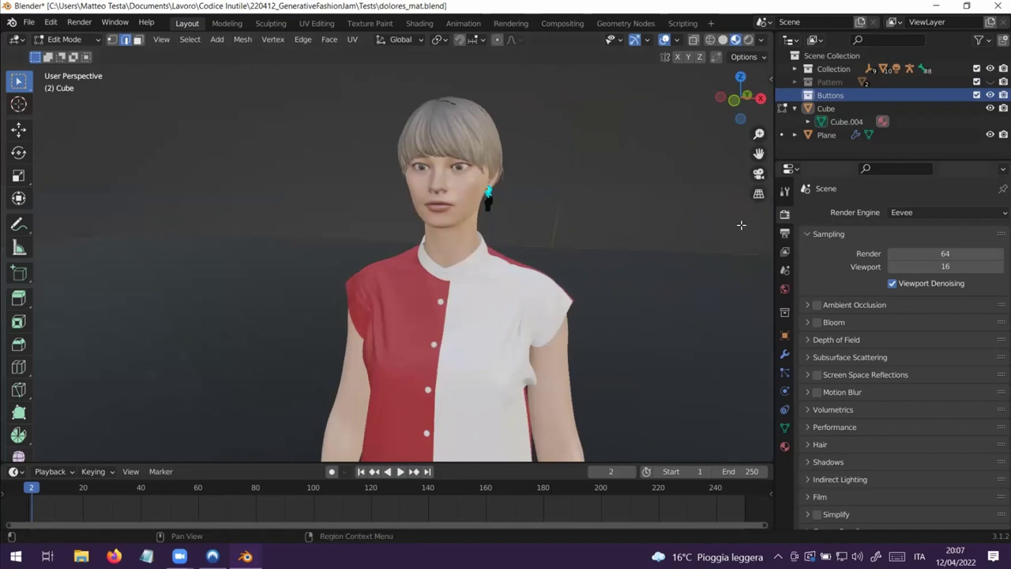
pyautogui.click(80, 23)
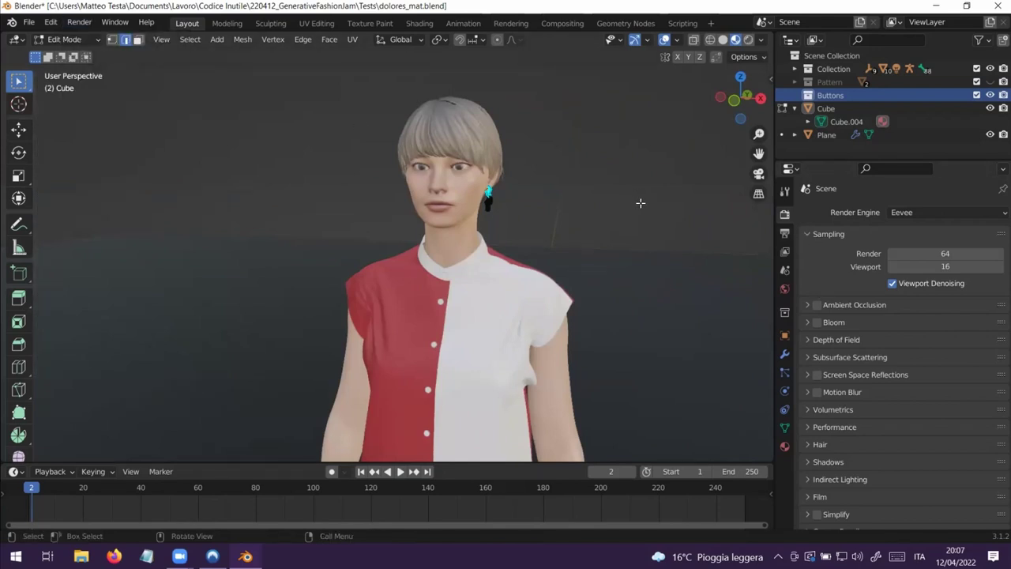
pyautogui.click(785, 233)
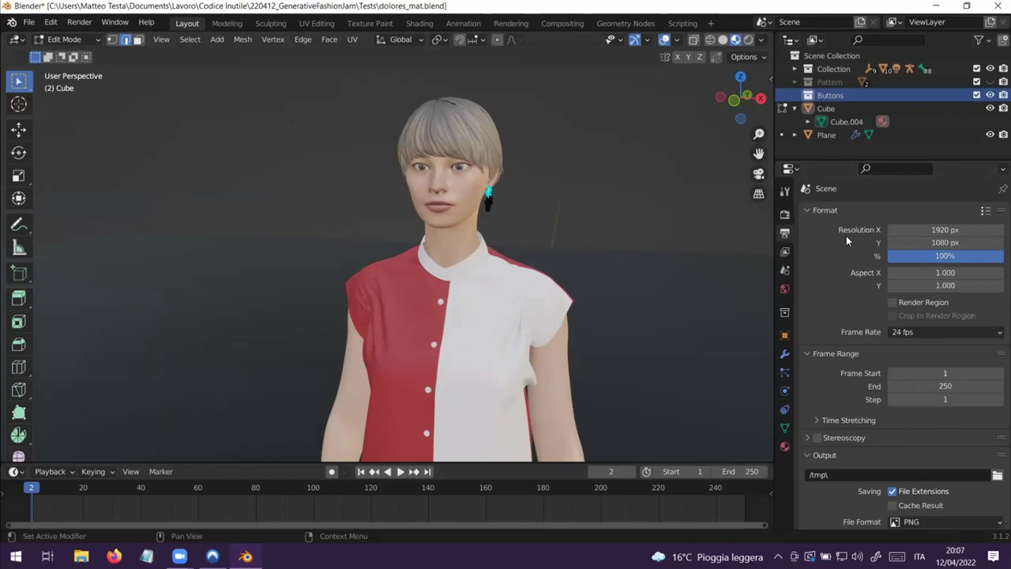
pyautogui.scroll(-4, 846, 236)
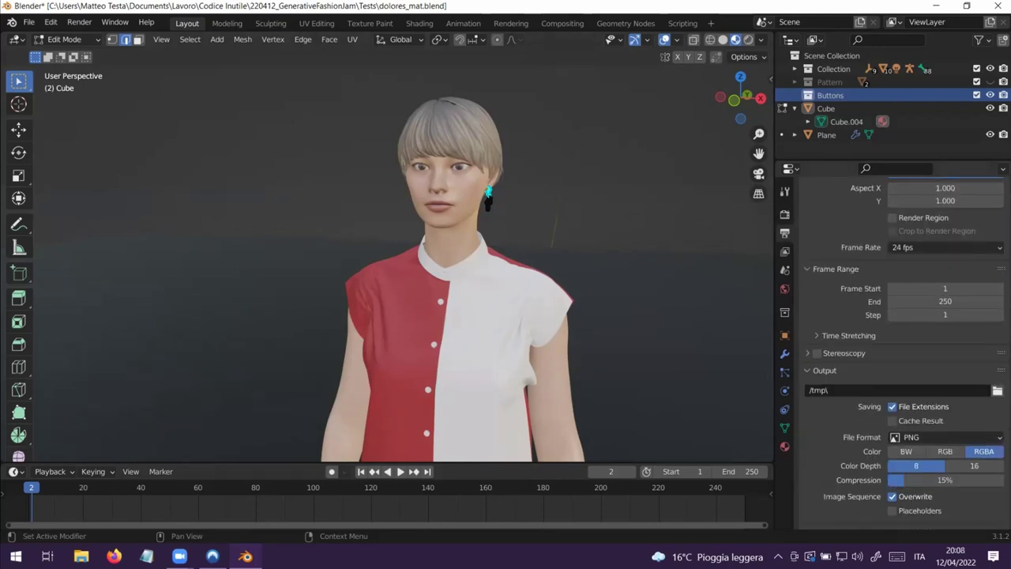
pyautogui.scroll(-1, 828, 357)
pyautogui.click(806, 340)
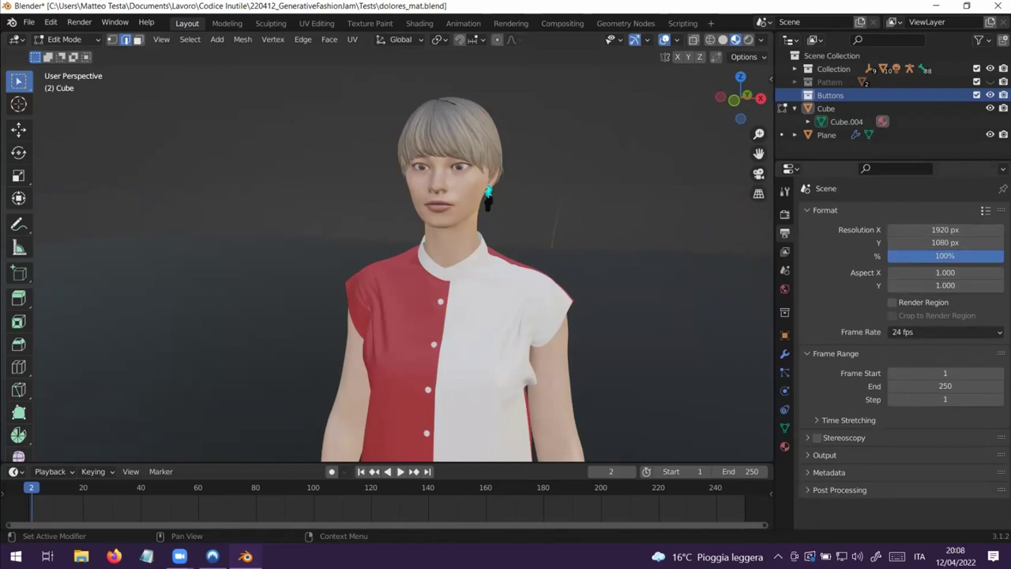
# - Return to the render settings and examine the available render engines and the Eevee sampling options, keeping Eevee active
pyautogui.click(786, 219)
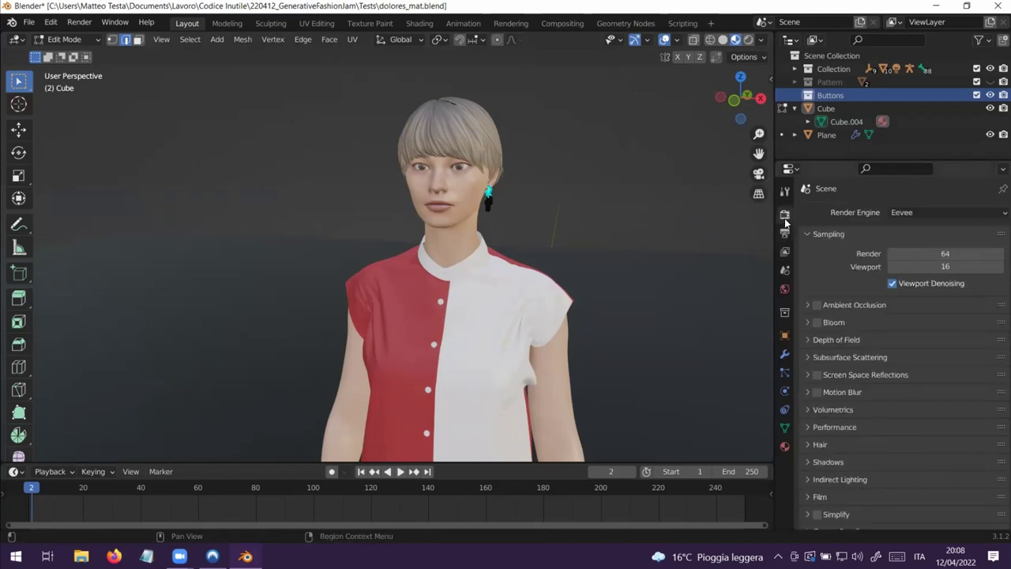
pyautogui.click(946, 212)
pyautogui.click(917, 226)
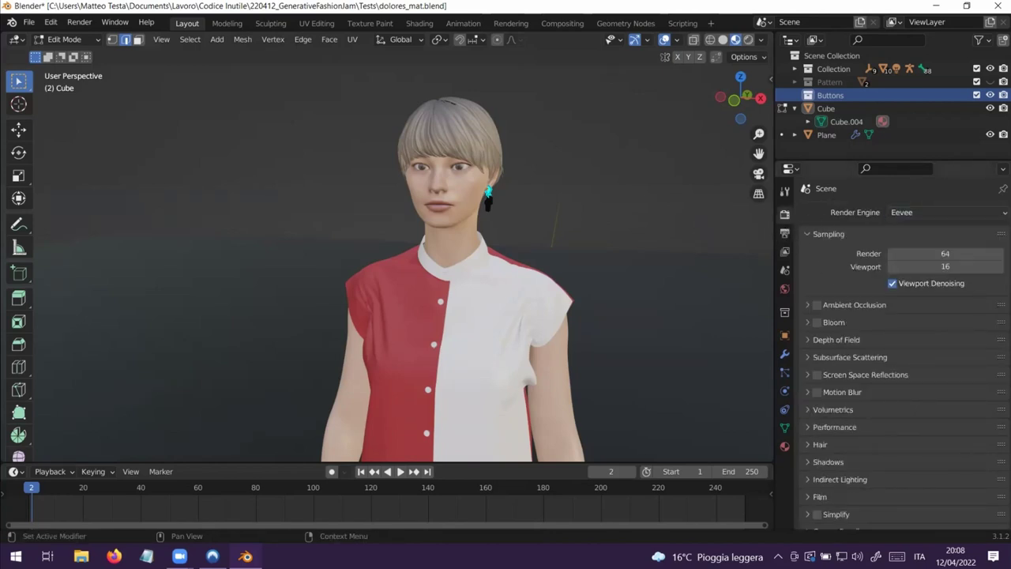
pyautogui.click(806, 236)
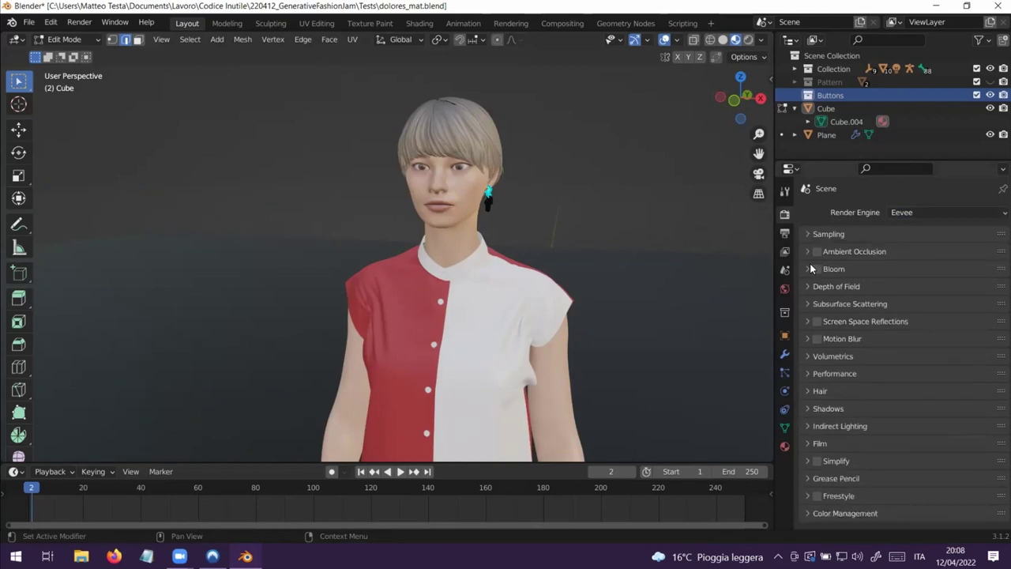
pyautogui.click(812, 235)
pyautogui.click(946, 211)
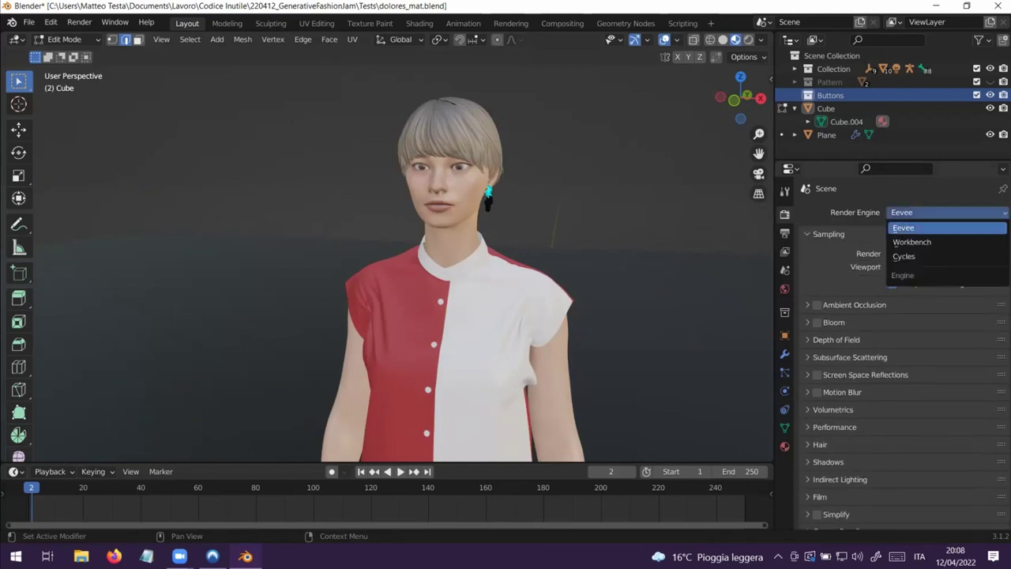
pyautogui.click(874, 245)
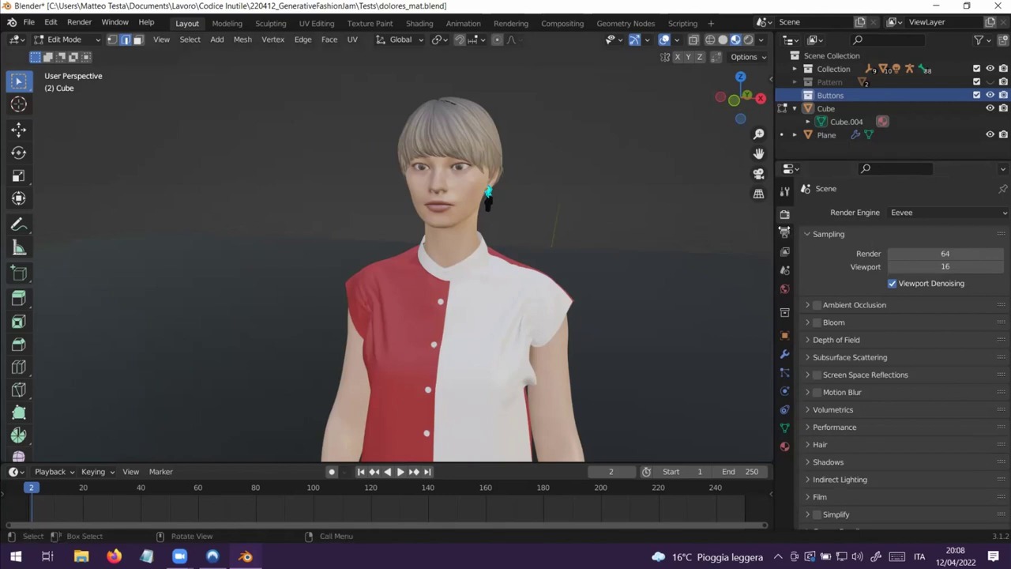
# - Try to render a still image of the scene
pyautogui.click(79, 22)
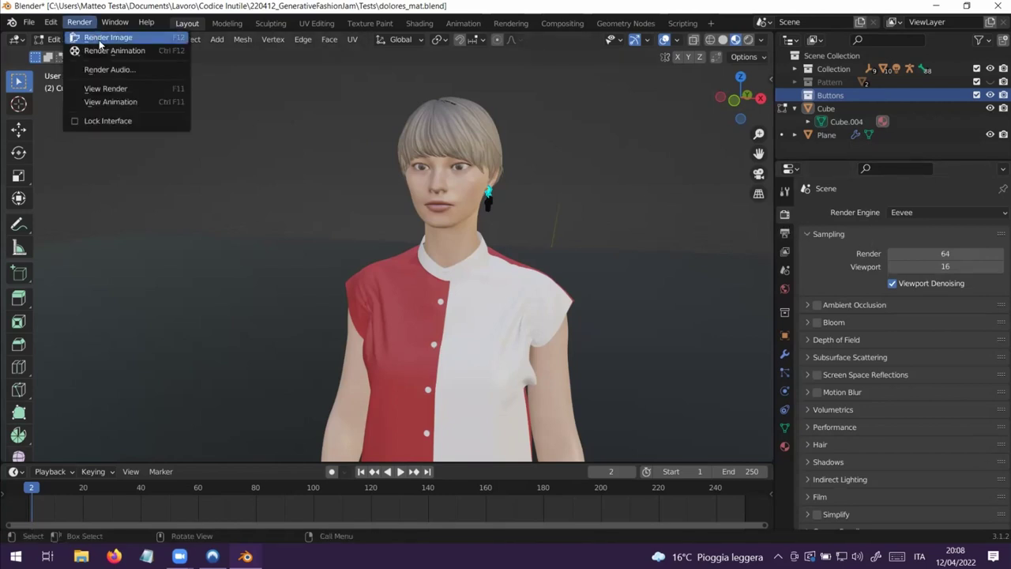
pyautogui.click(99, 37)
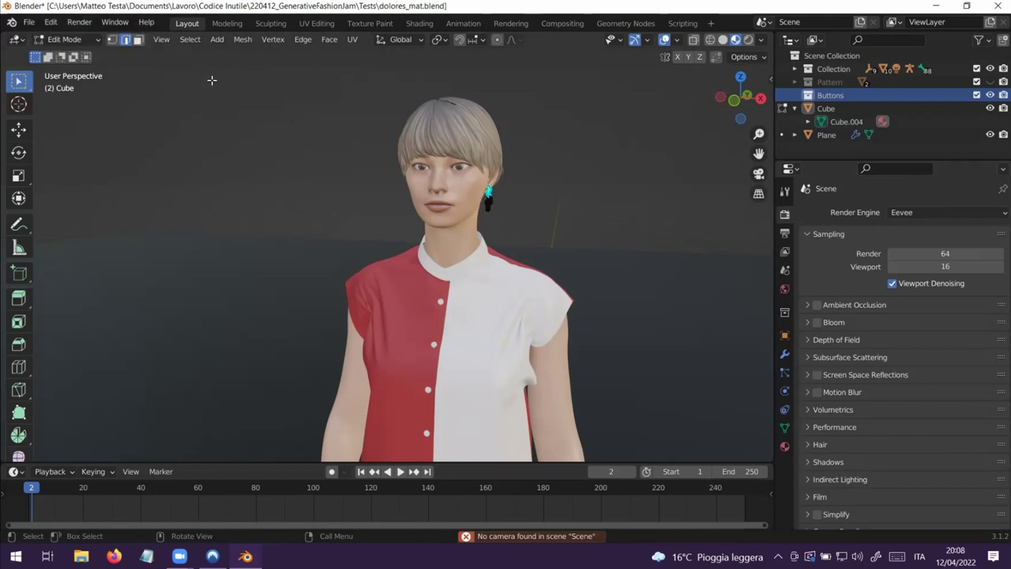
pyautogui.moveTo(246, 556)
# - Switch the viewport to rendered shading and examine the lit avatar and its earring from the front and side
pyautogui.click(750, 41)
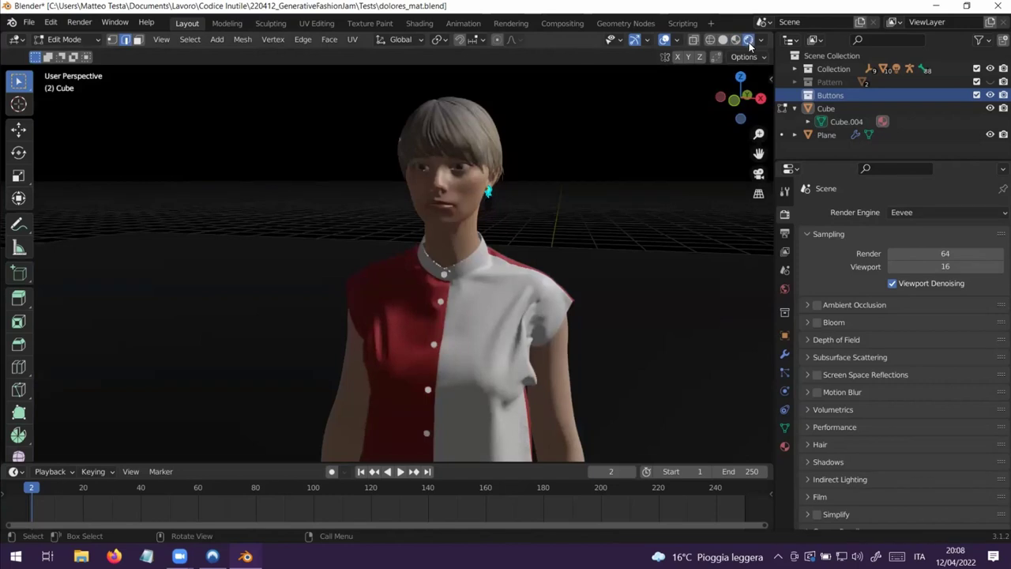
pyautogui.moveTo(523, 290); pyautogui.dragTo(392, 316, button='middle')
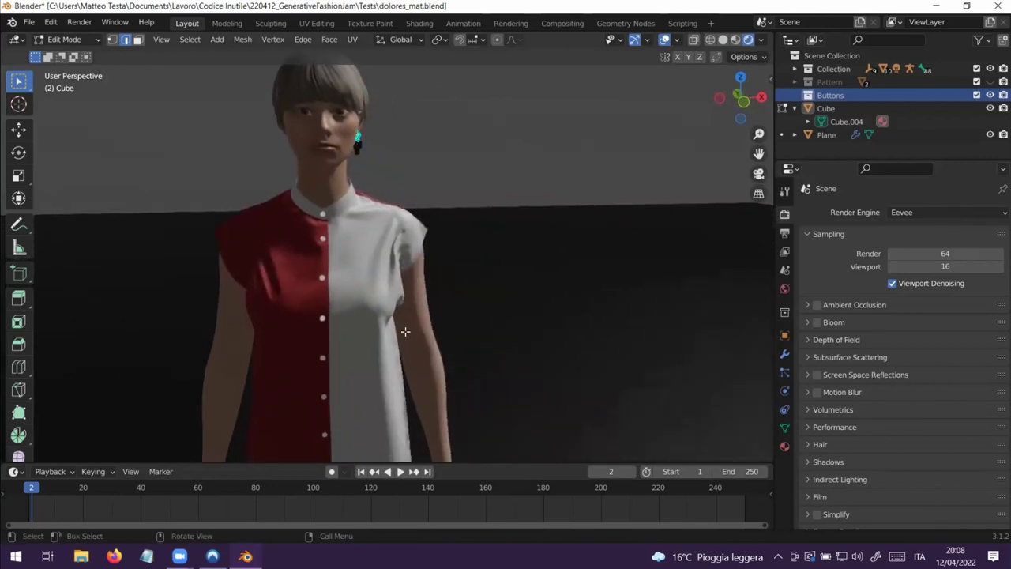
pyautogui.moveTo(461, 340); pyautogui.dragTo(343, 214, button='middle')
pyautogui.scroll(1, 330, 195)
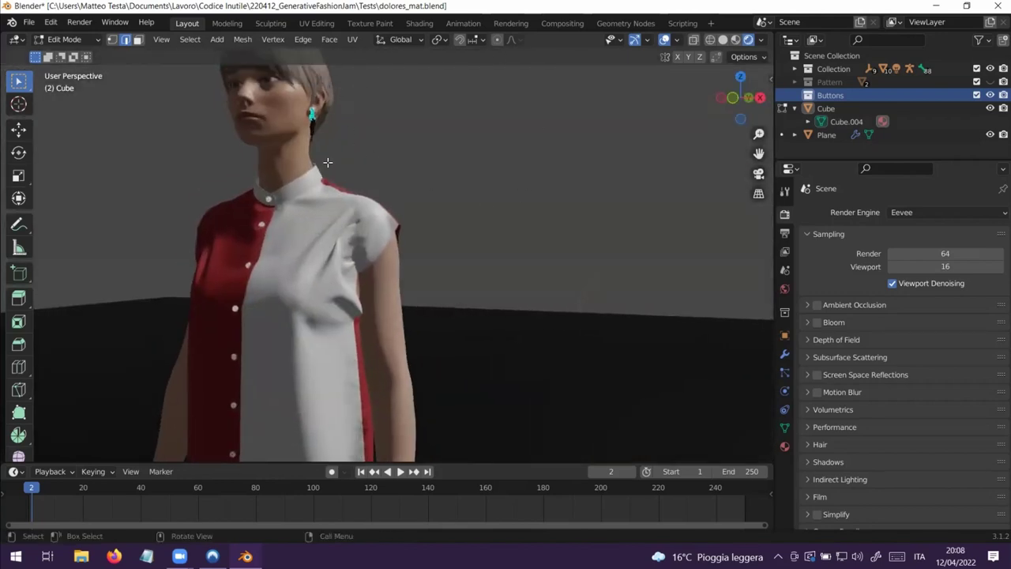
pyautogui.keyDown('shift'); pyautogui.moveTo(335, 184); pyautogui.dragTo(402, 184, button='middle'); pyautogui.keyUp('shift')
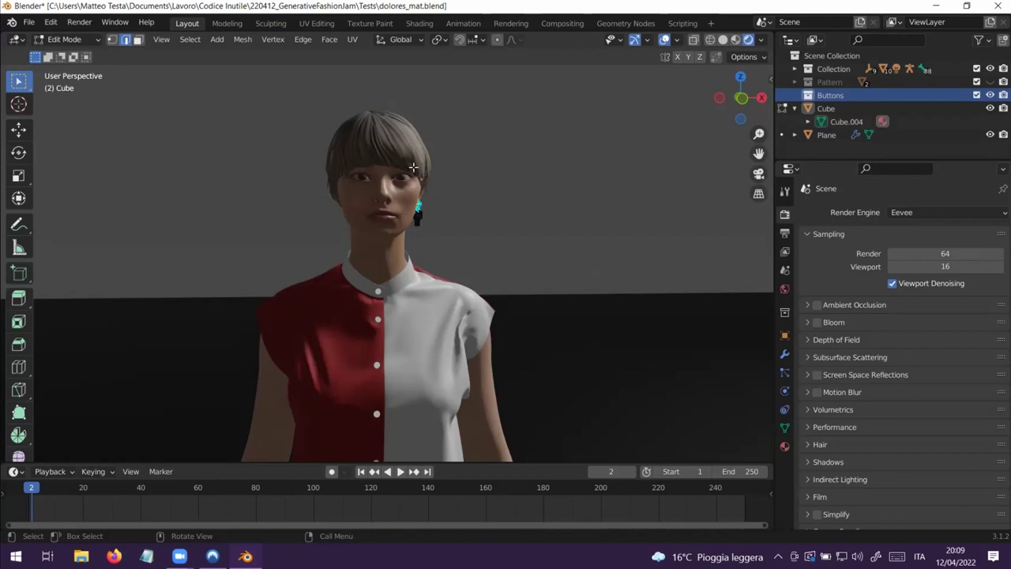
pyautogui.scroll(2, 433, 170)
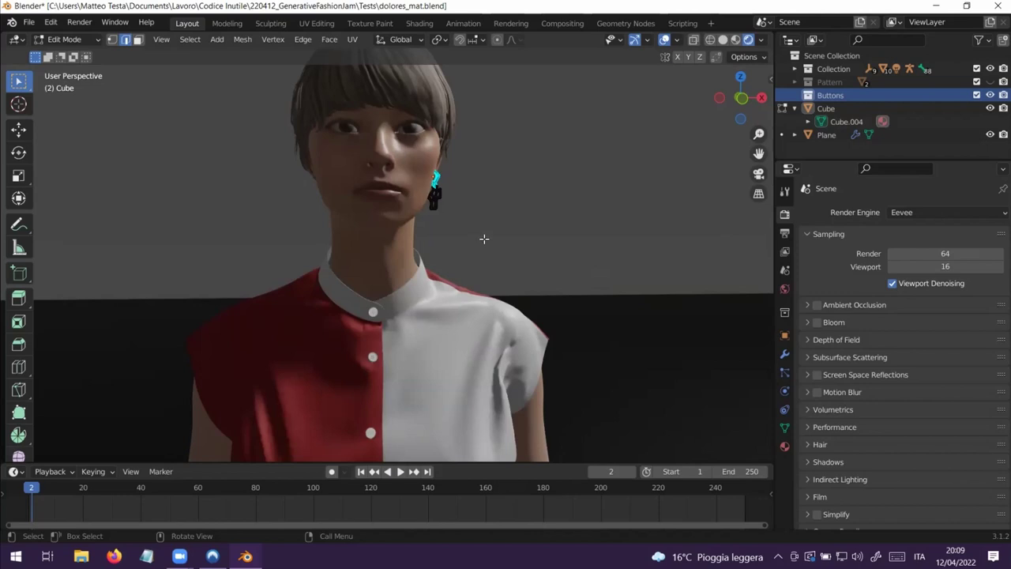
pyautogui.moveTo(494, 254); pyautogui.dragTo(435, 273, button='middle')
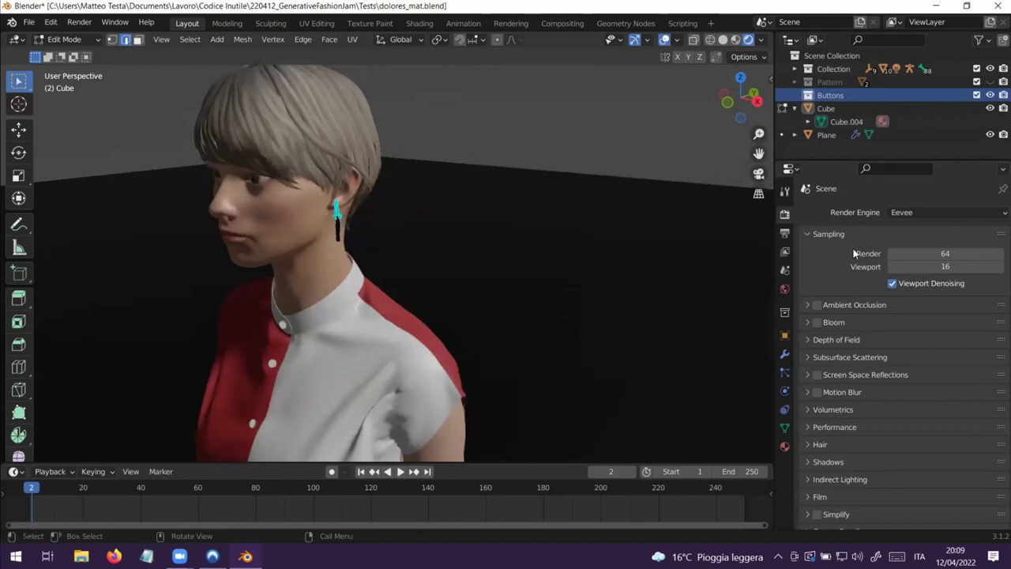
# - Change the render engine to Cycles and inspect the avatar's rendered preview from below, from the front and farther away
pyautogui.click(947, 212)
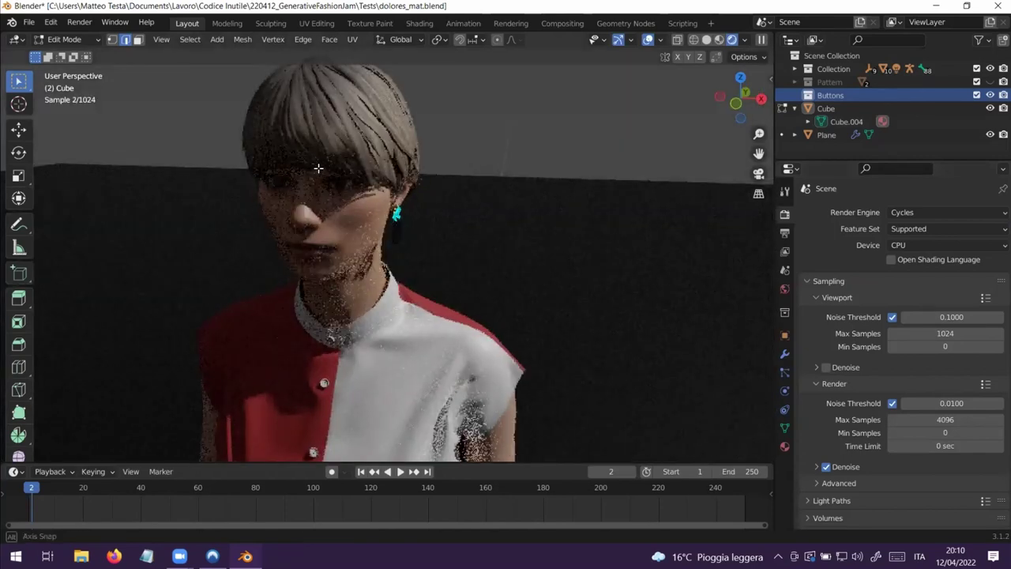
pyautogui.moveTo(318, 169); pyautogui.dragTo(294, 169, button='middle')
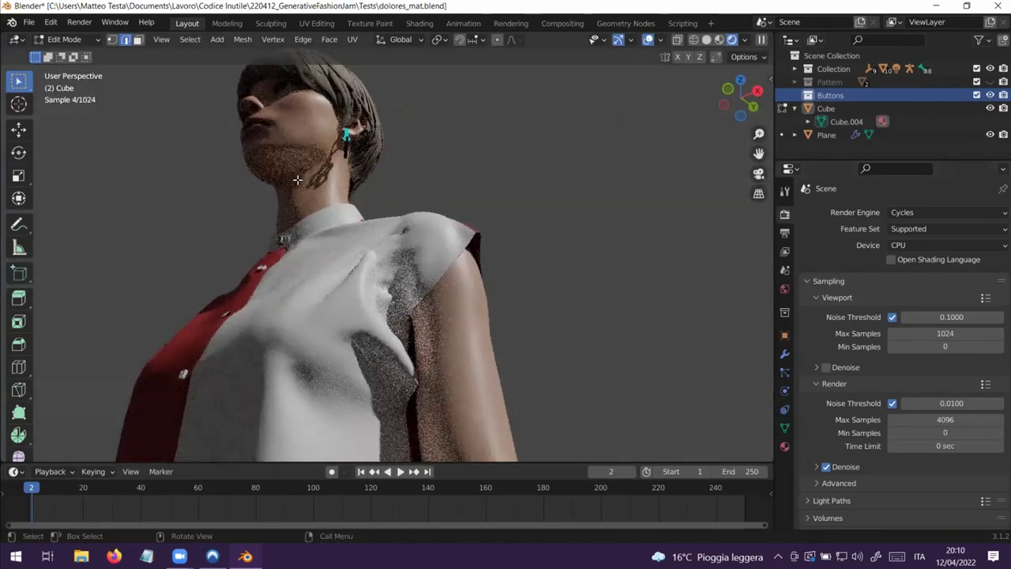
pyautogui.moveTo(319, 219); pyautogui.dragTo(379, 288, button='middle')
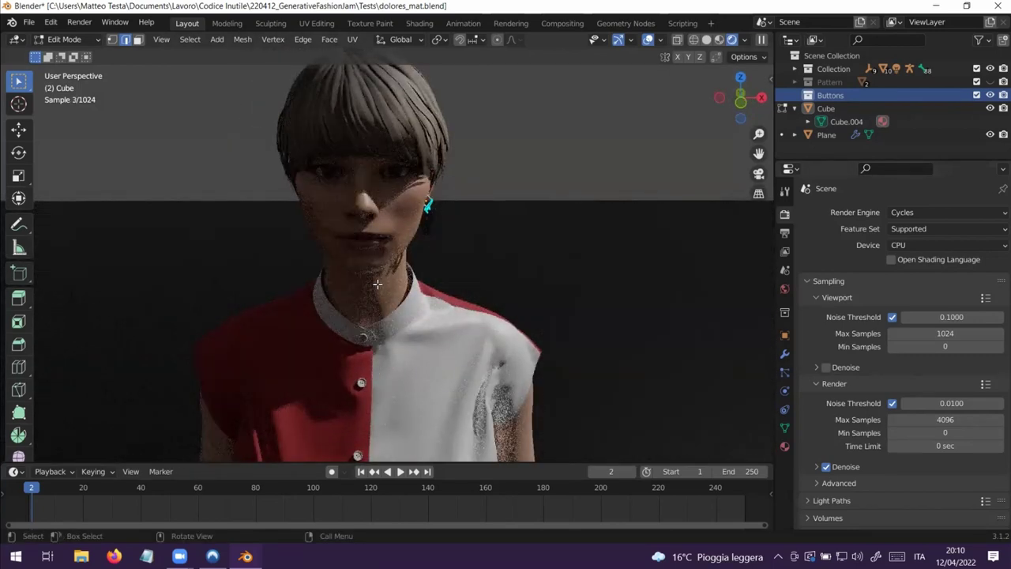
pyautogui.scroll(-2, 377, 285)
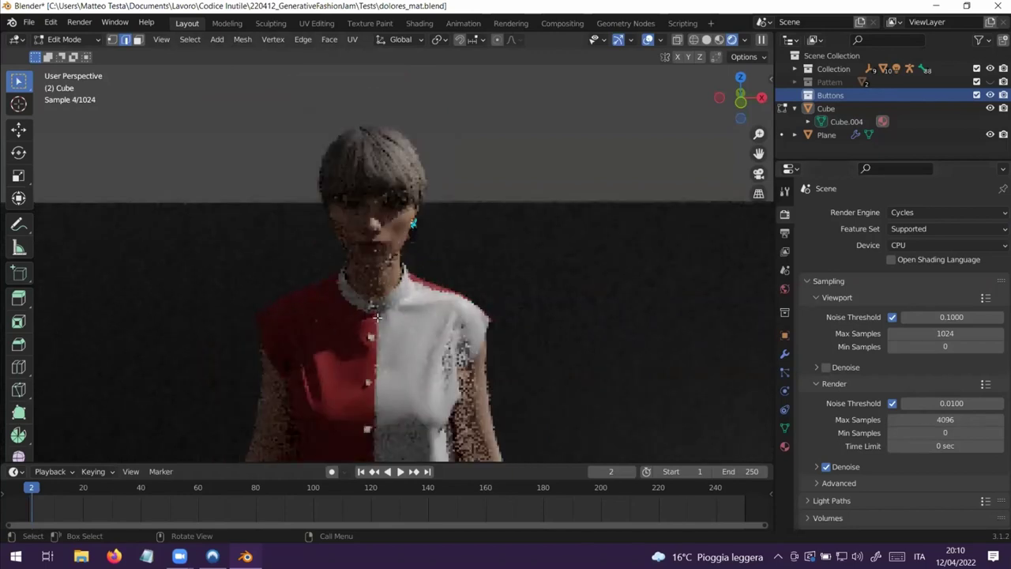
pyautogui.scroll(-2, 407, 353)
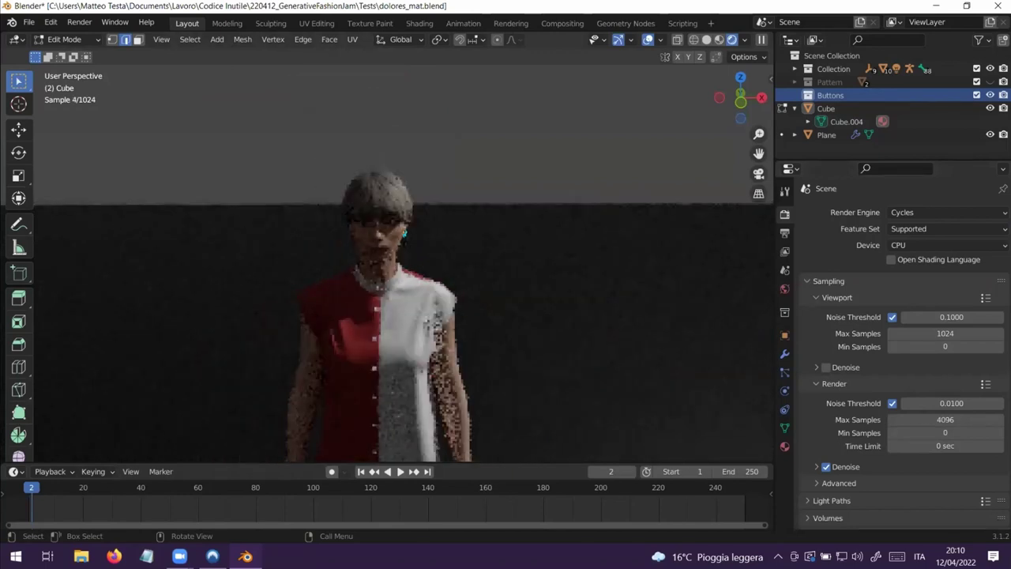
# - Set the Cycles render device to GPU Compute and check the avatar's preview from another angle
pyautogui.click(947, 245)
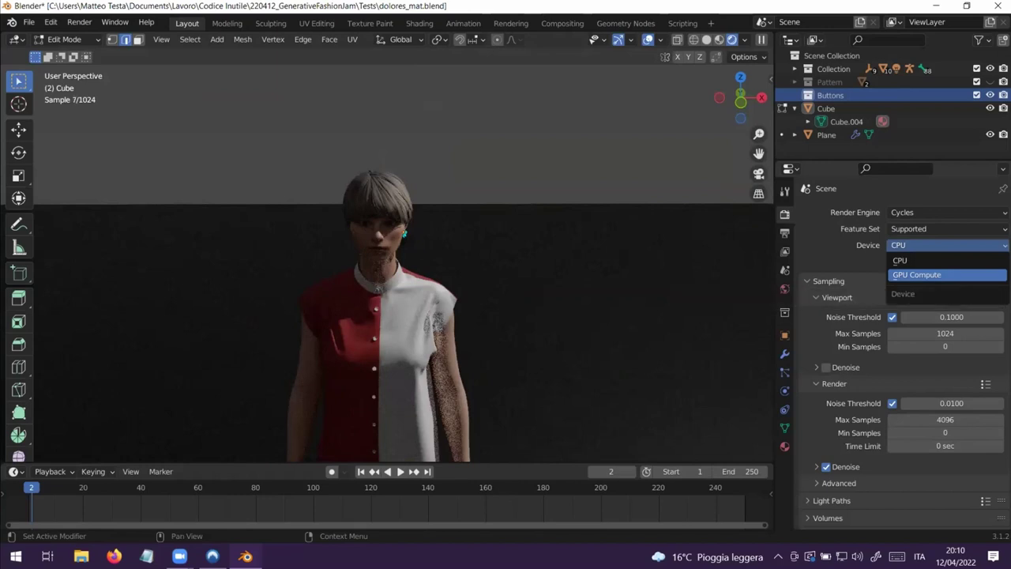
pyautogui.click(917, 274)
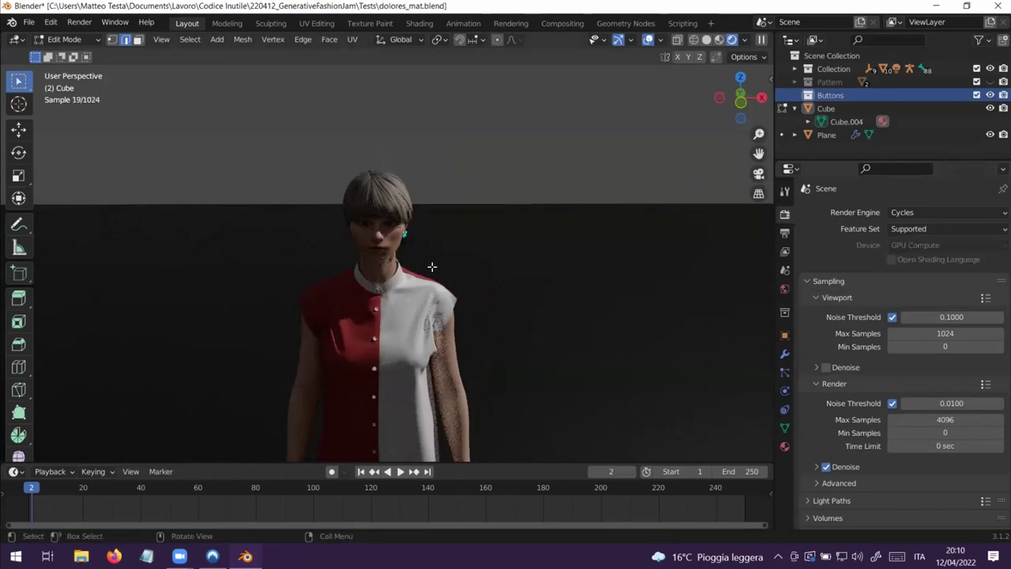
pyautogui.moveTo(445, 279); pyautogui.dragTo(501, 312, button='middle')
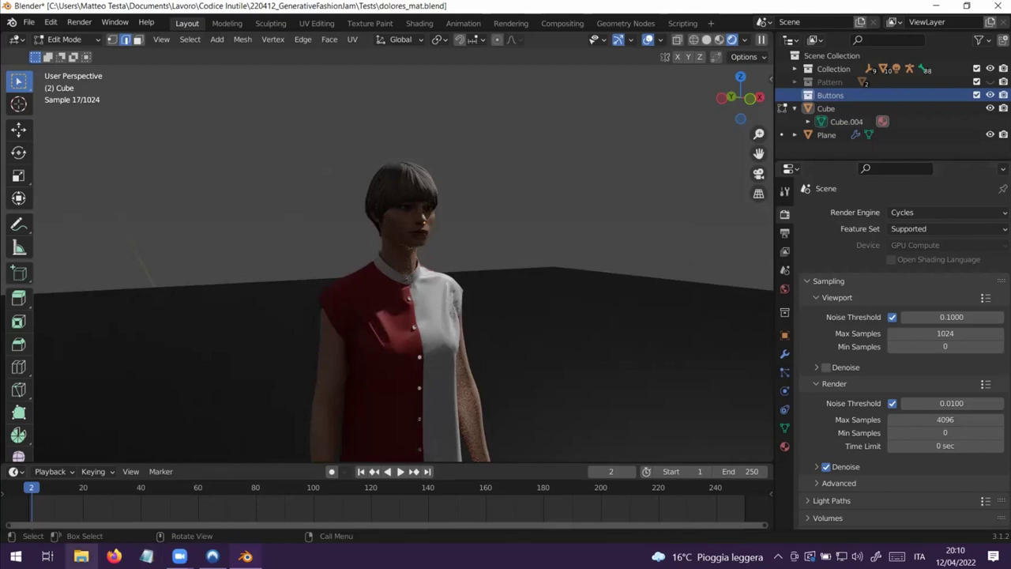
pyautogui.click(81, 556)
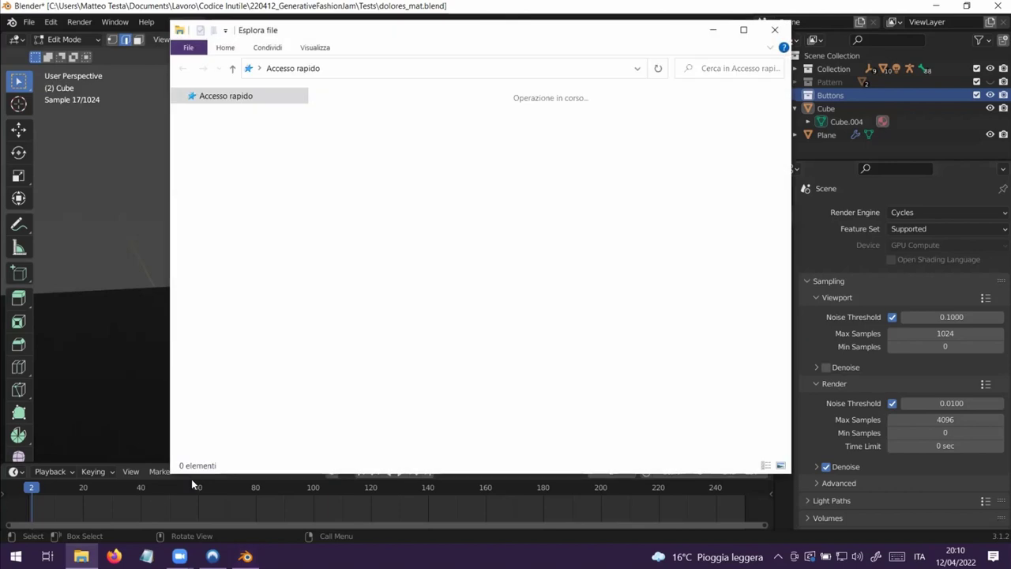
pyautogui.click(192, 479)
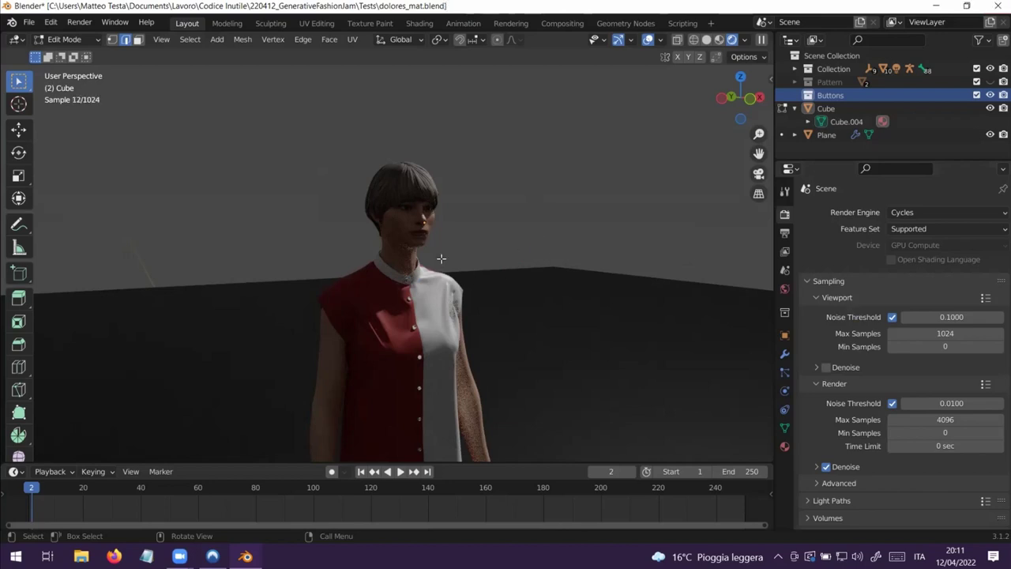
# - Turn back towards the avatar's front and try to bring up the choices for adding an object
pyautogui.moveTo(440, 259); pyautogui.dragTo(384, 261, button='middle')
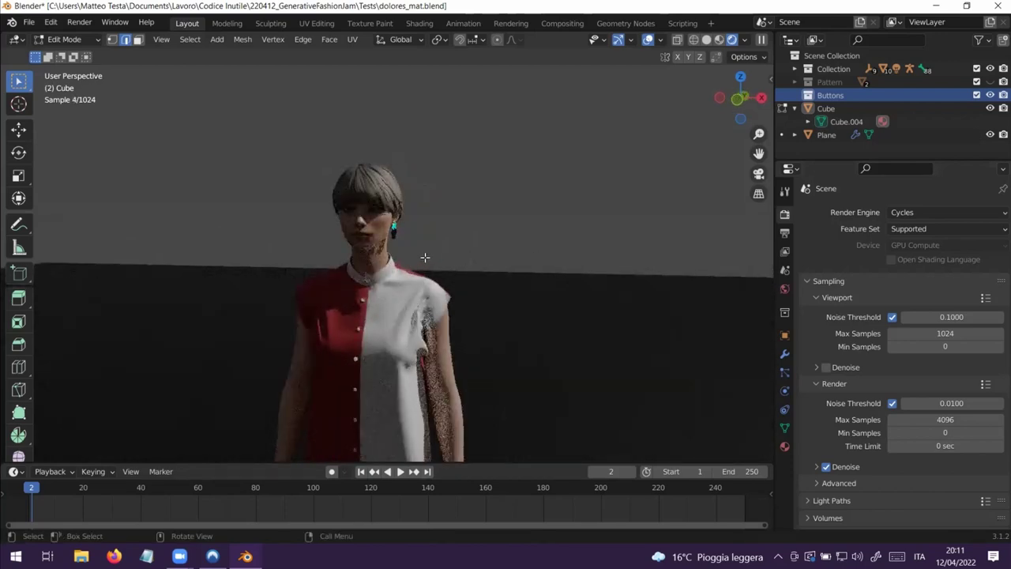
pyautogui.hotkey('shift', 'a')
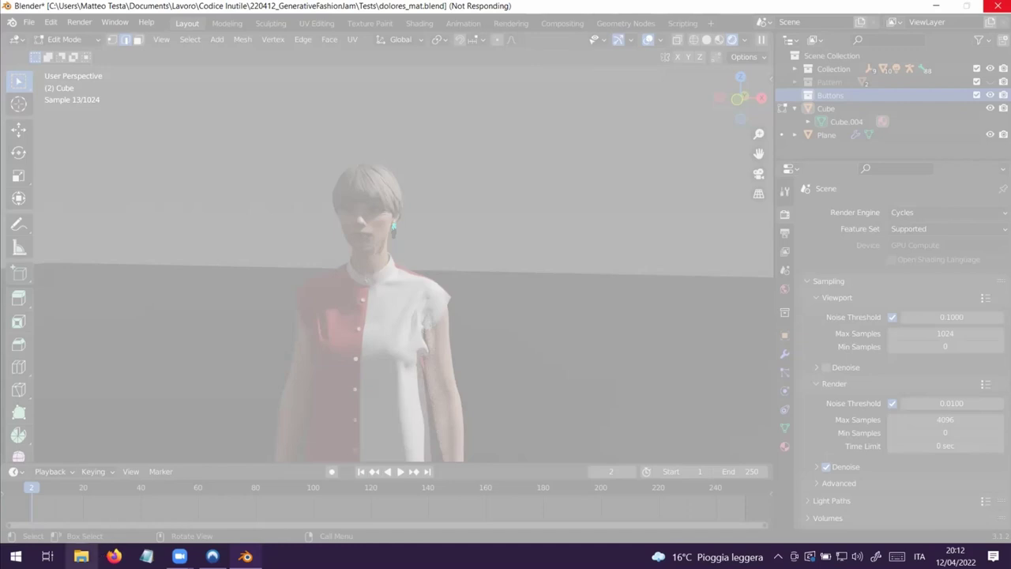
# - Force the unresponsive Blender session to close and relaunch Blender from the desktop
pyautogui.click(81, 556)
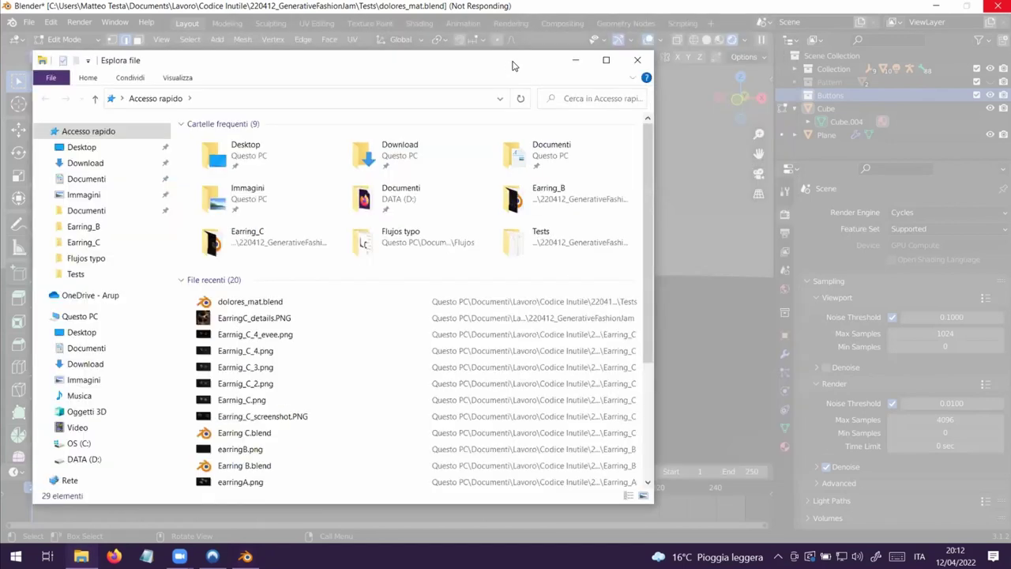
pyautogui.click(576, 60)
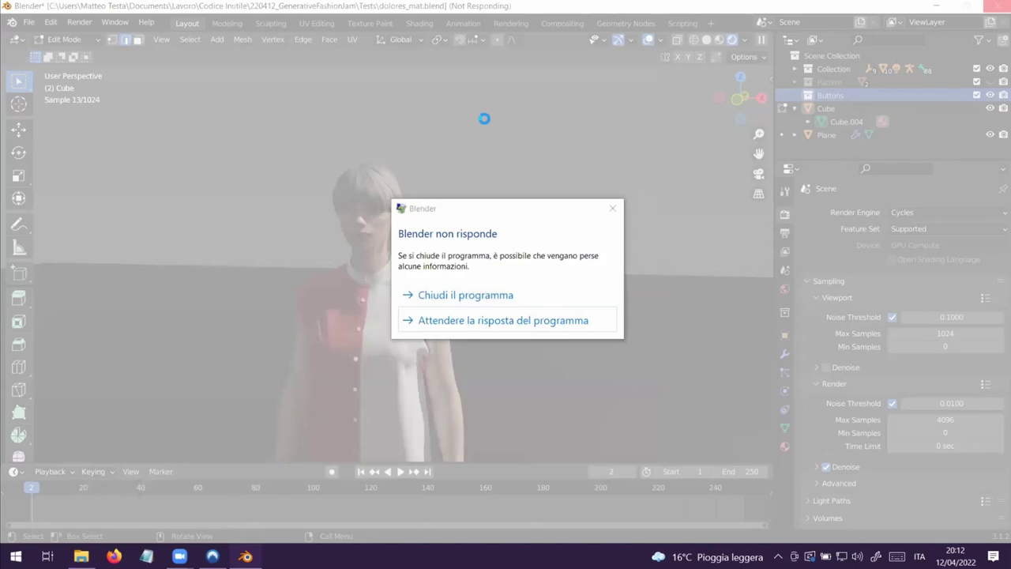
pyautogui.click(485, 296)
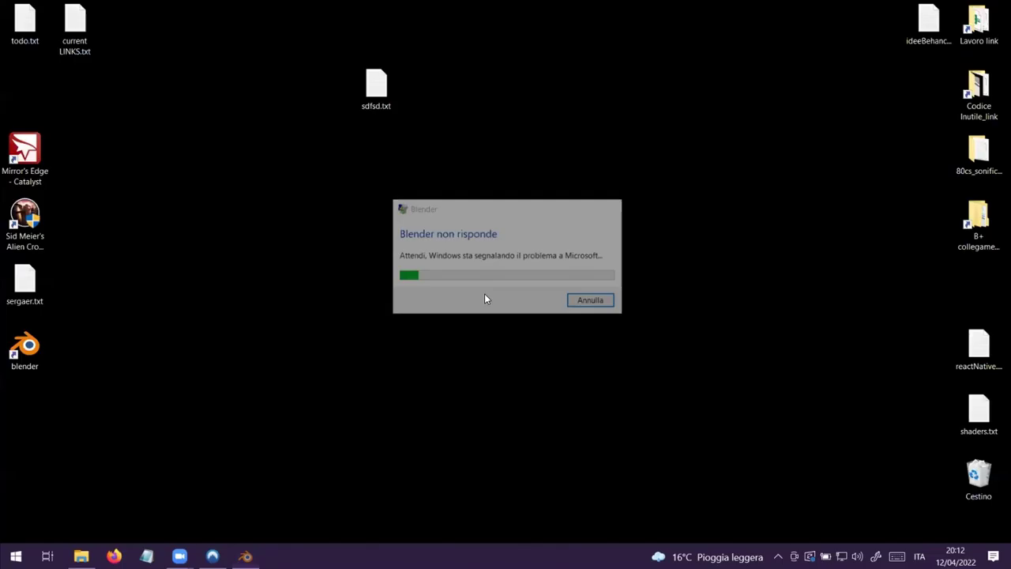
pyautogui.click(36, 351)
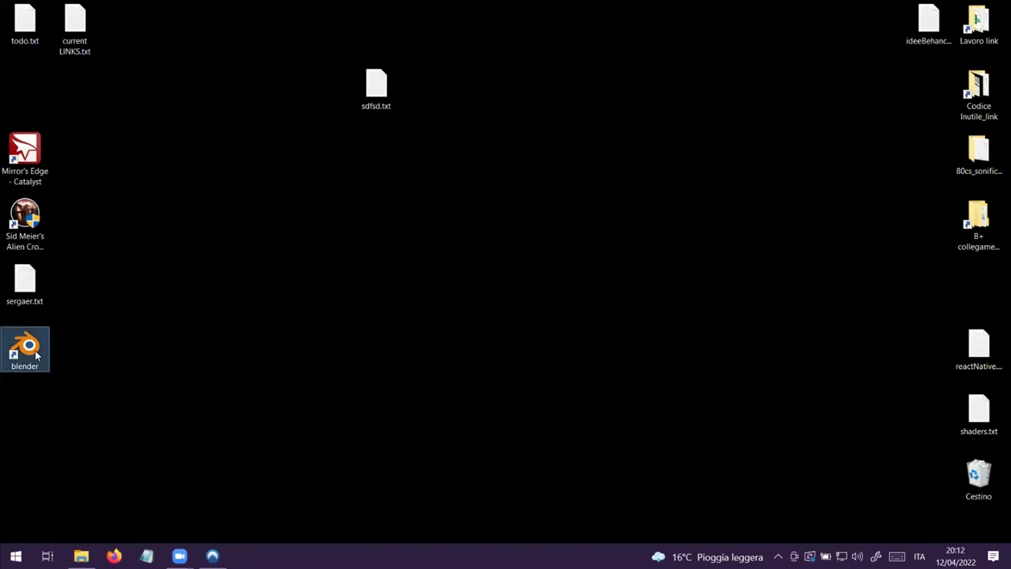
pyautogui.doubleClick(36, 354)
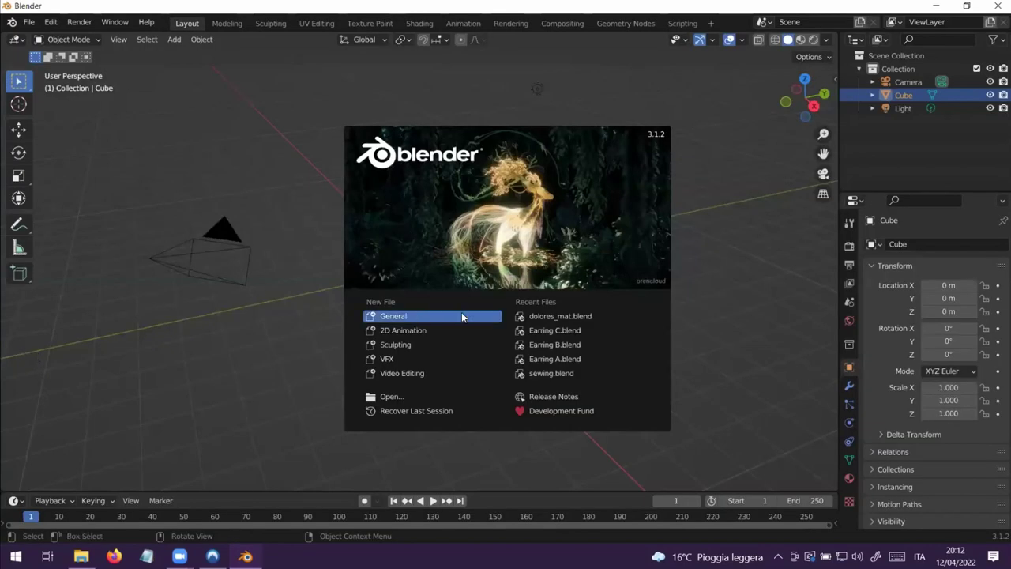
# - Start a new General file, widen the properties area and add Cloth physics to the default cube
pyautogui.click(425, 315)
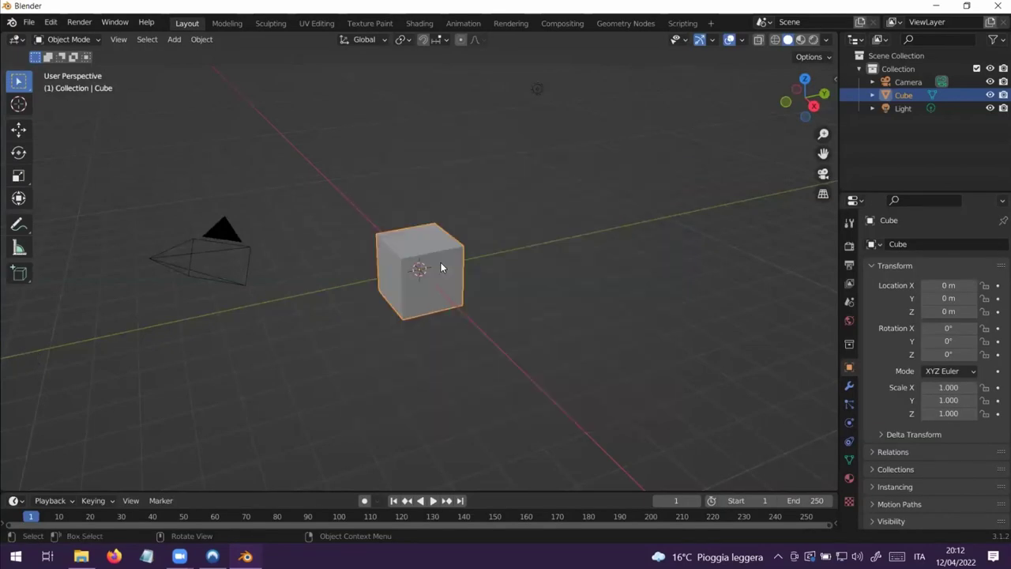
pyautogui.moveTo(423, 293); pyautogui.dragTo(456, 291, button='middle')
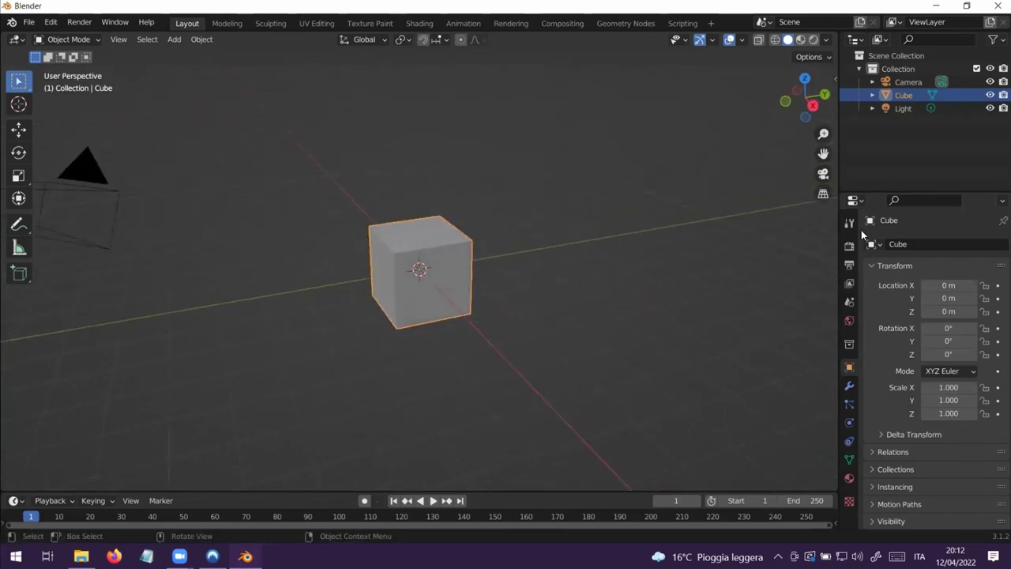
pyautogui.click(849, 422)
pyautogui.moveTo(839, 219); pyautogui.dragTo(815, 219)
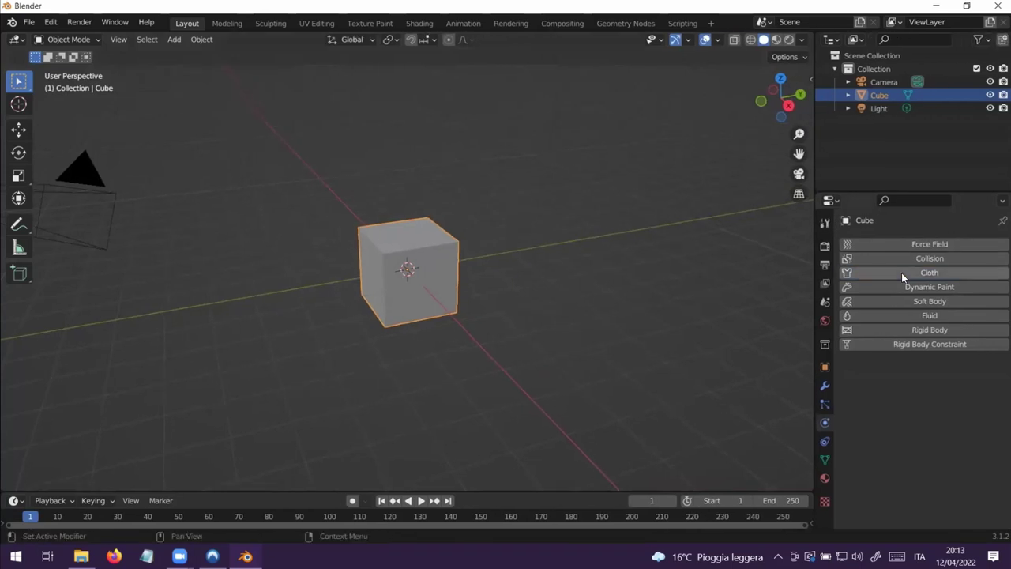
pyautogui.click(908, 273)
# - Examine the cube's Cloth settings from quality steps, stiffness and damping through internal springs and pressure to object and self collisions
pyautogui.scroll(-5, 948, 385)
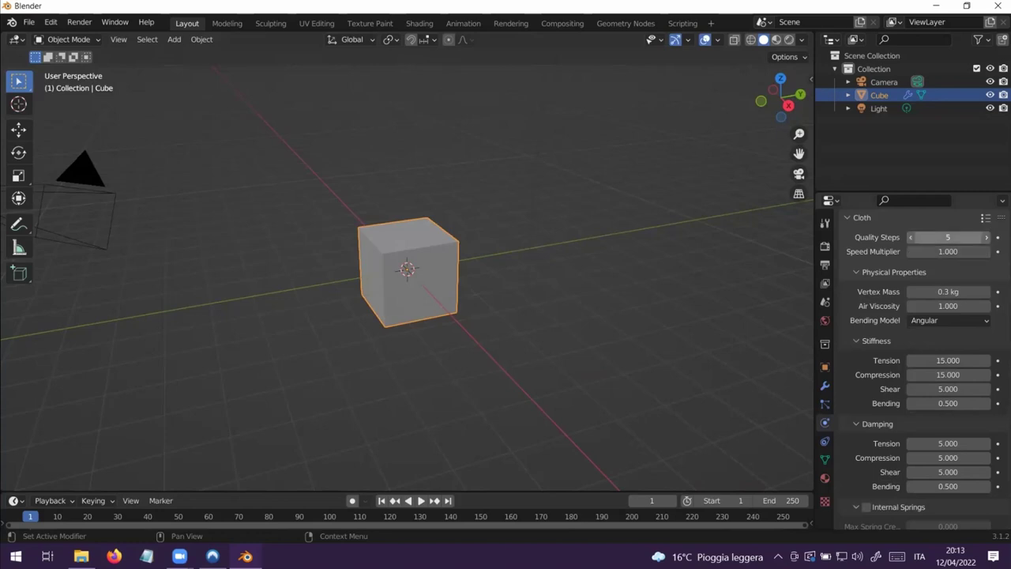
pyautogui.scroll(-1, 896, 289)
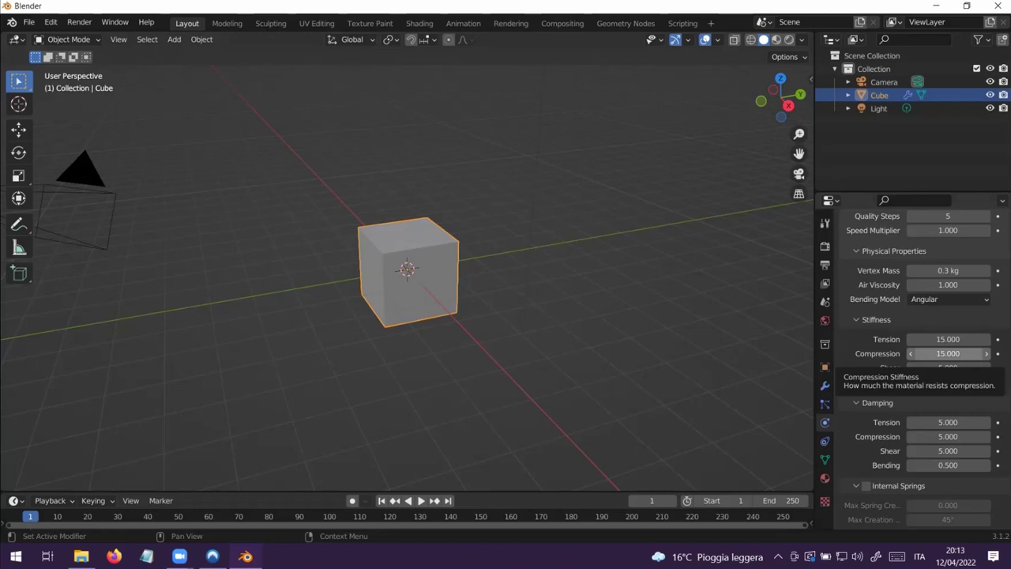
pyautogui.scroll(-6, 904, 368)
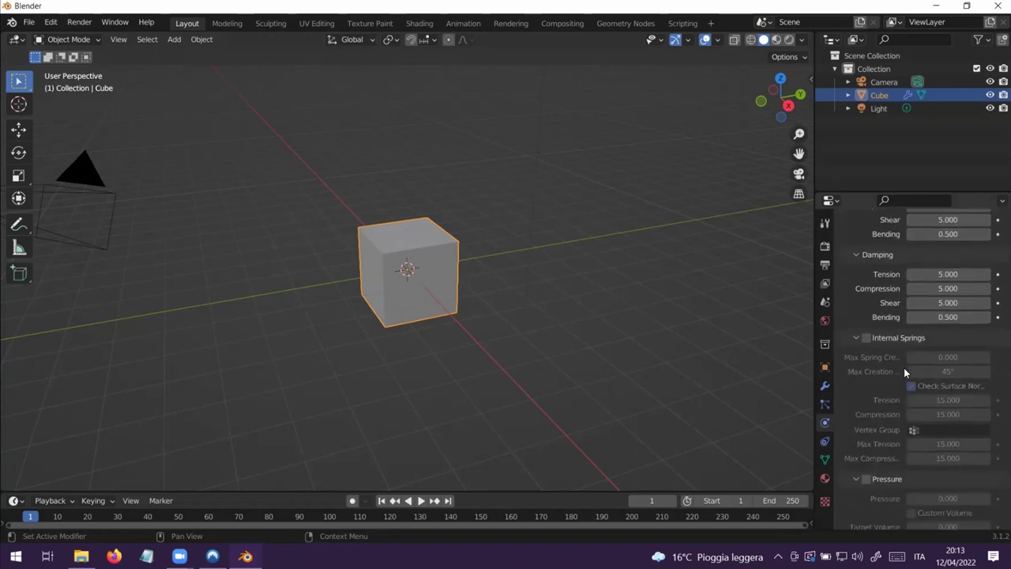
pyautogui.scroll(-3, 881, 368)
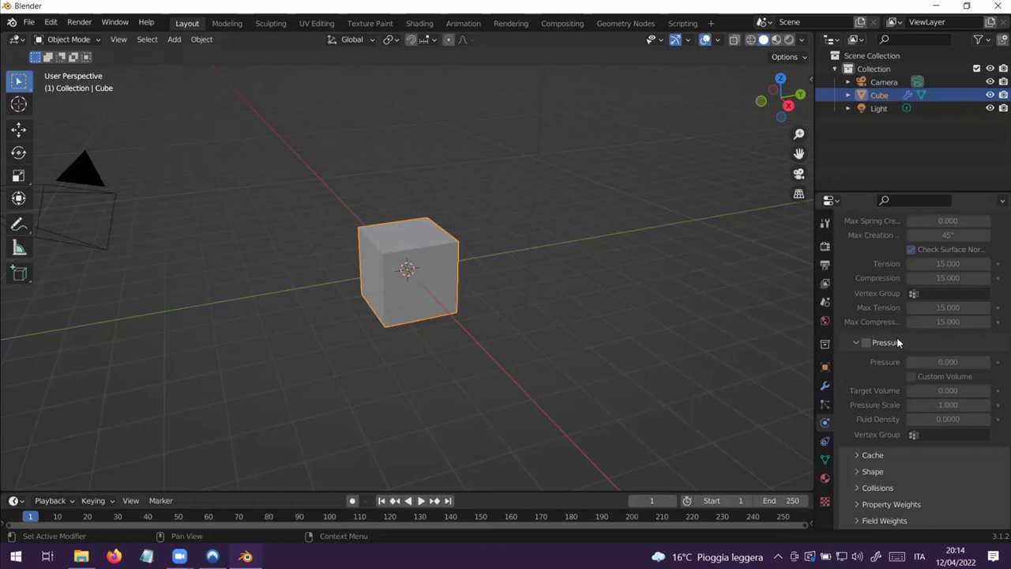
pyautogui.scroll(2, 892, 335)
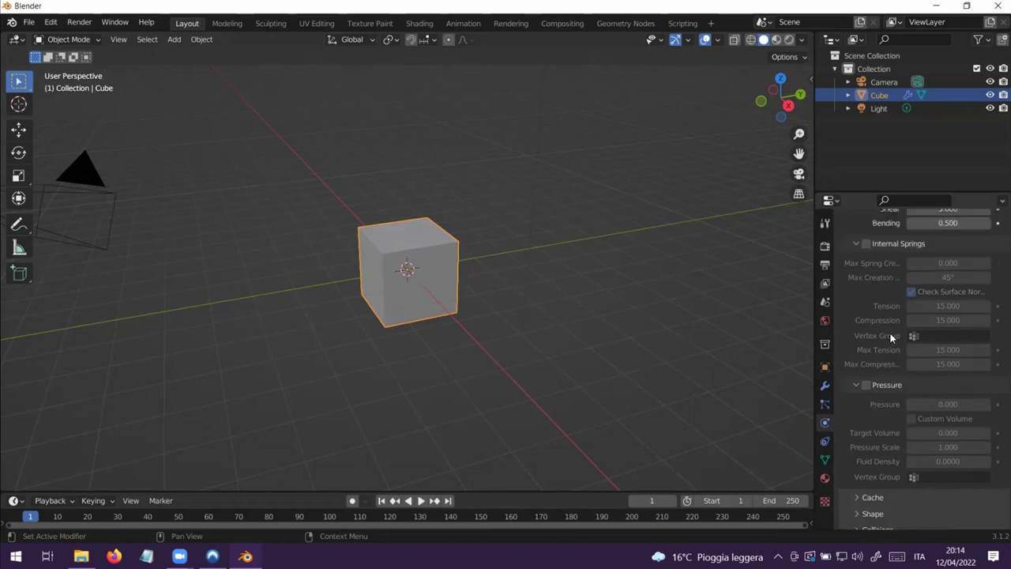
pyautogui.scroll(-2, 894, 337)
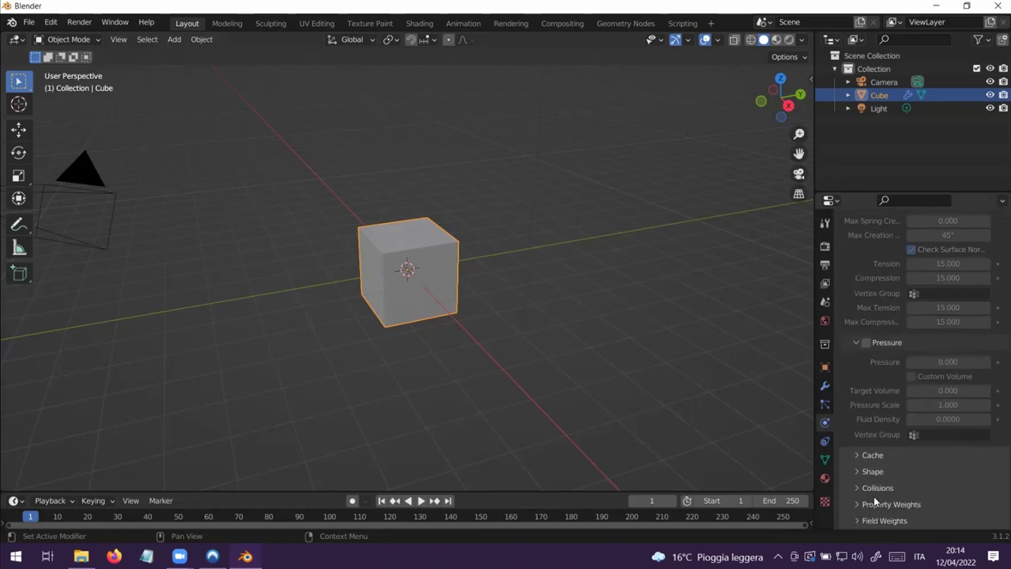
pyautogui.click(853, 490)
pyautogui.scroll(-3, 877, 447)
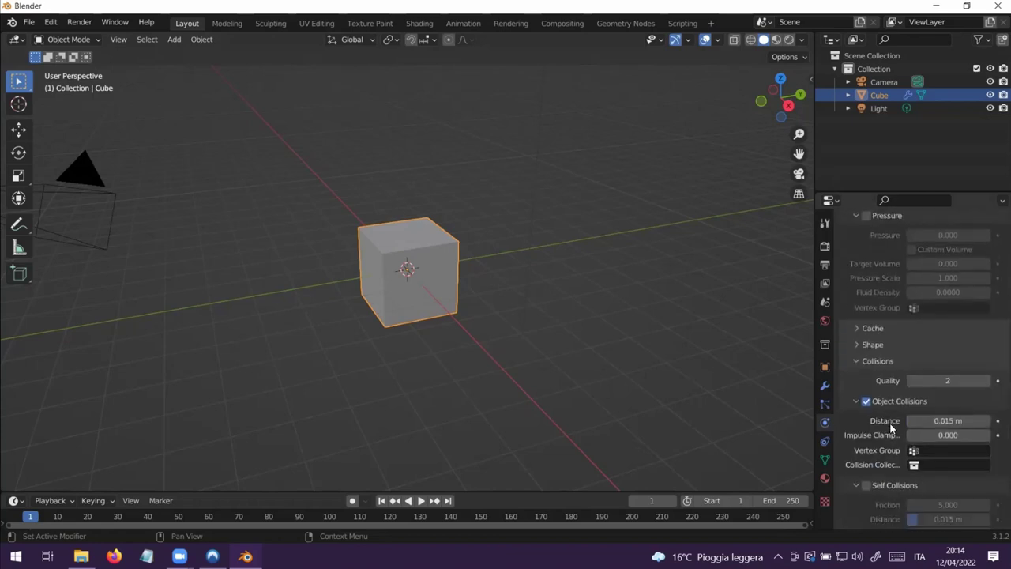
pyautogui.scroll(-3, 889, 427)
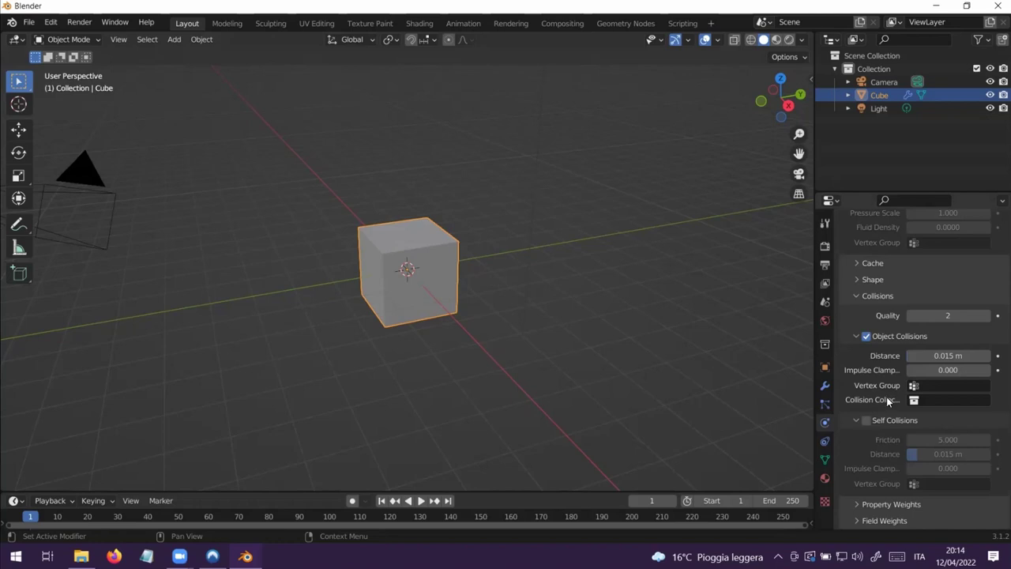
# - Collapse the Cloth settings for Collisions, Pressure, Internal Springs, Stiffness, Damping and Physical Properties
pyautogui.click(854, 332)
pyautogui.click(854, 364)
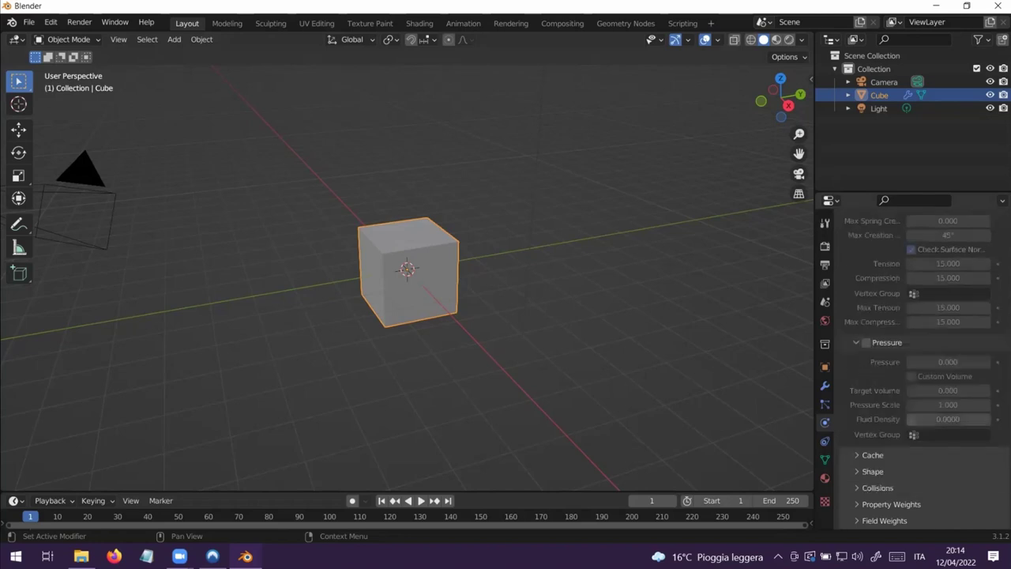
pyautogui.click(856, 342)
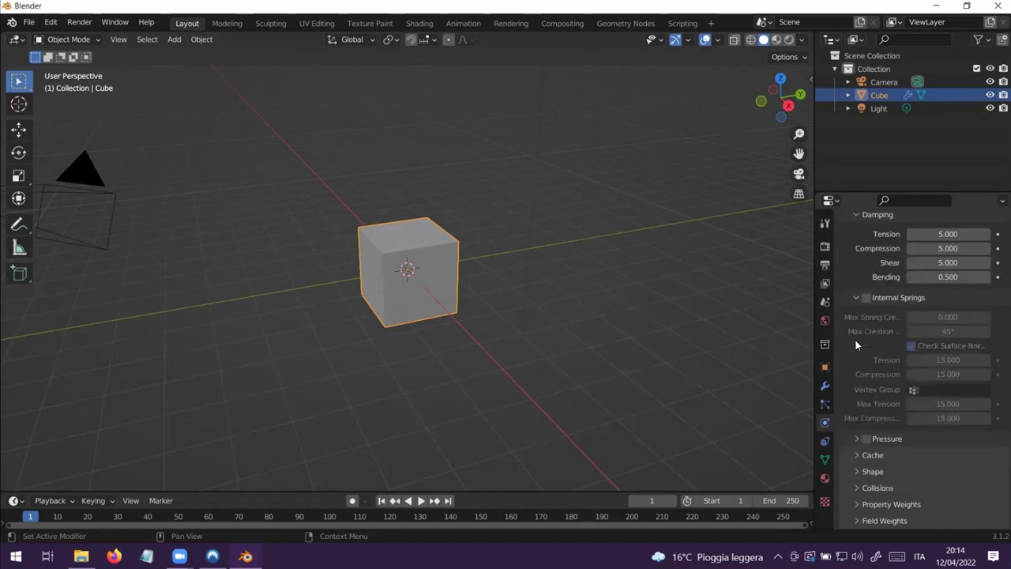
pyautogui.click(854, 295)
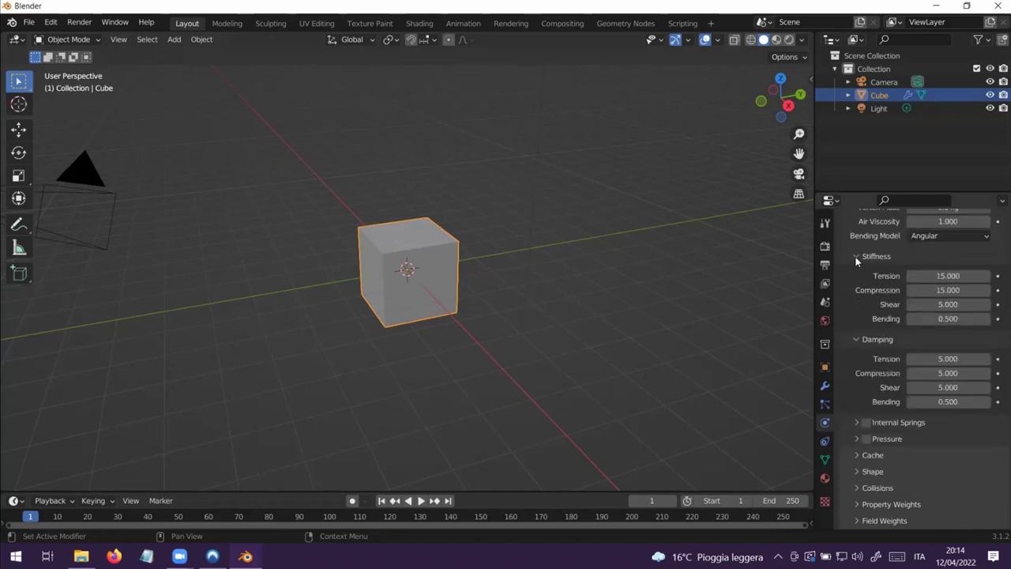
pyautogui.click(857, 257)
pyautogui.click(856, 337)
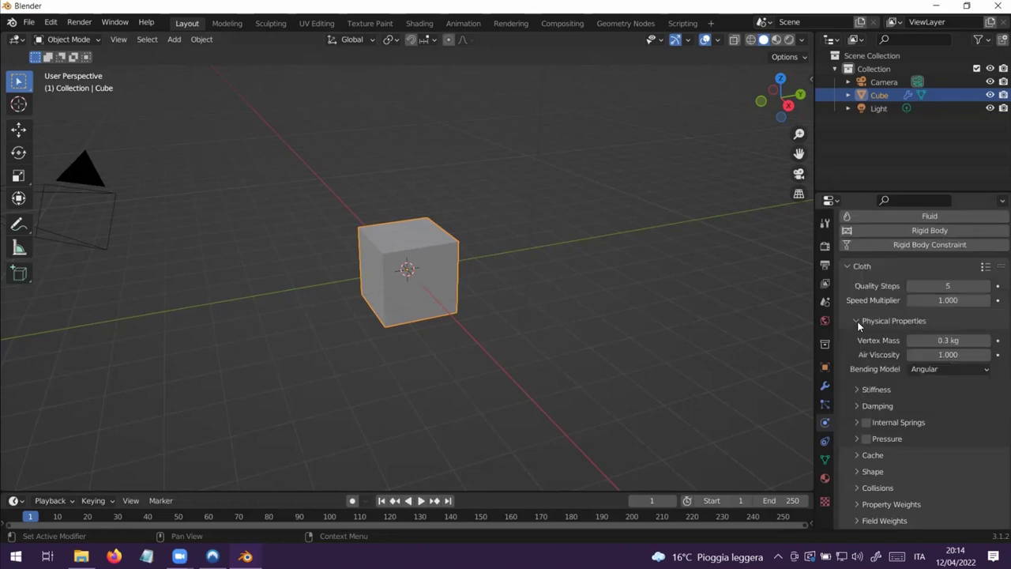
pyautogui.click(855, 319)
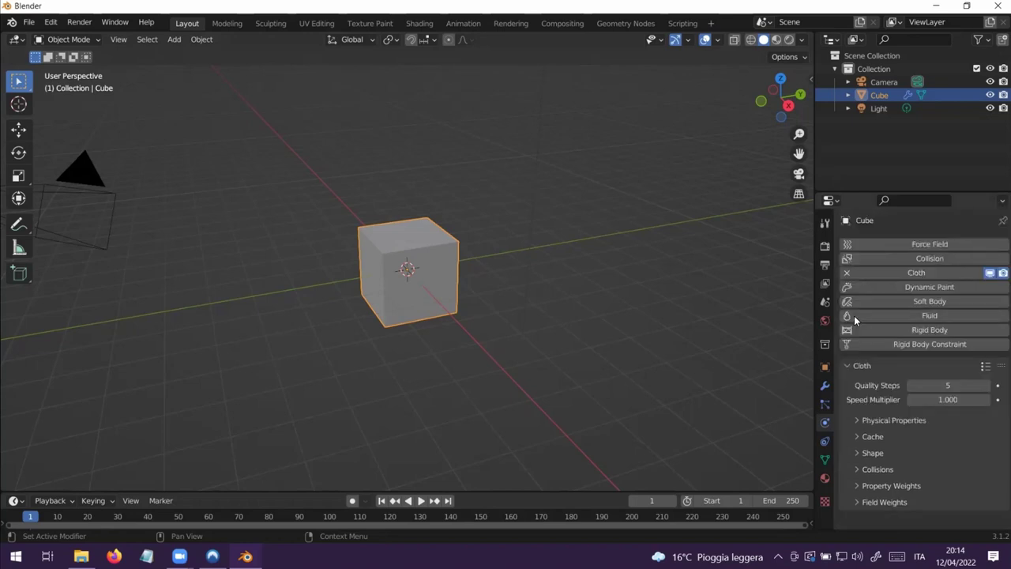
pyautogui.click(847, 366)
pyautogui.click(853, 366)
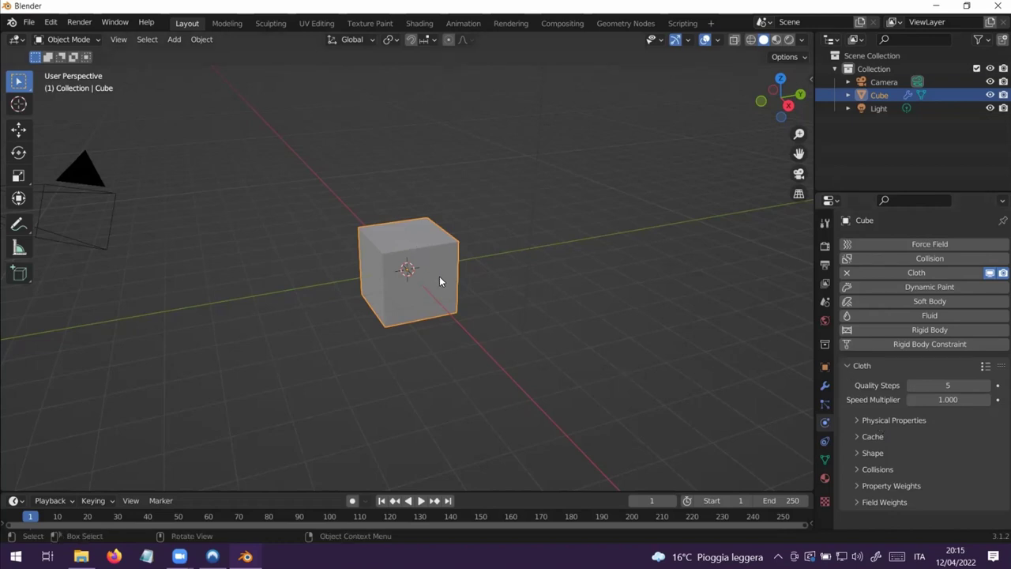
# - Delete the default cube from the scene
pyautogui.moveTo(439, 276); pyautogui.dragTo(421, 316, button='middle')
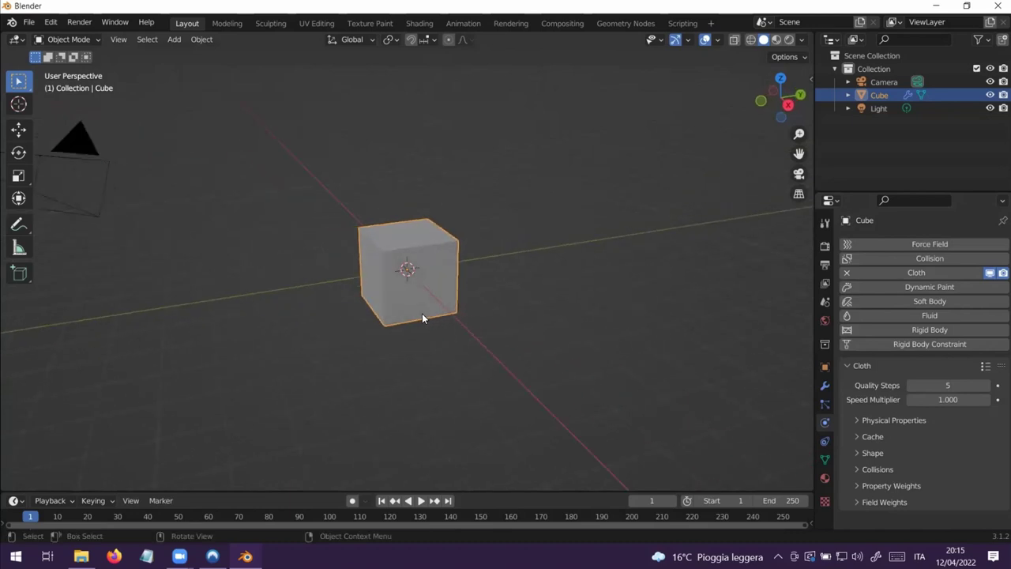
pyautogui.press('Delete')
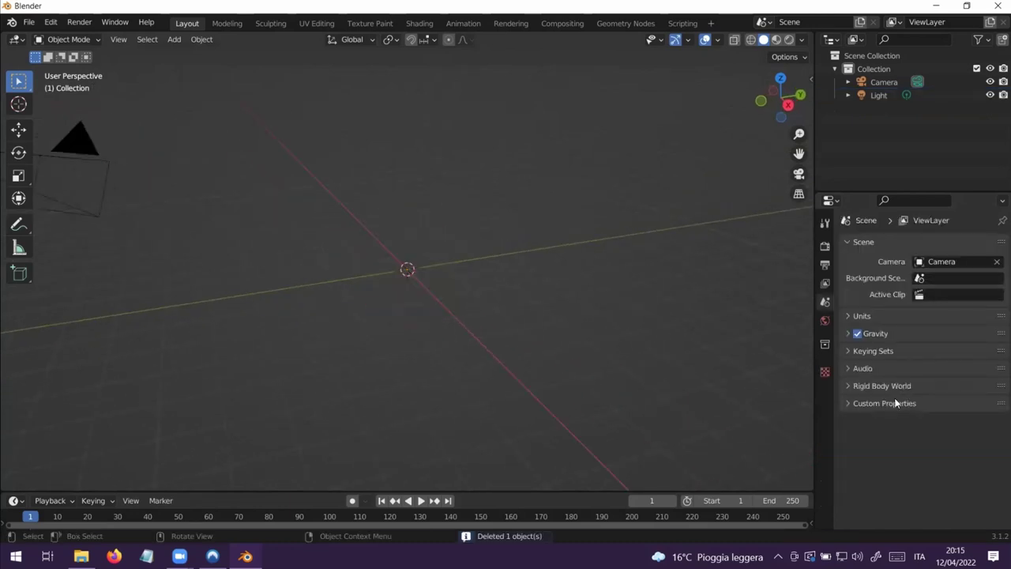